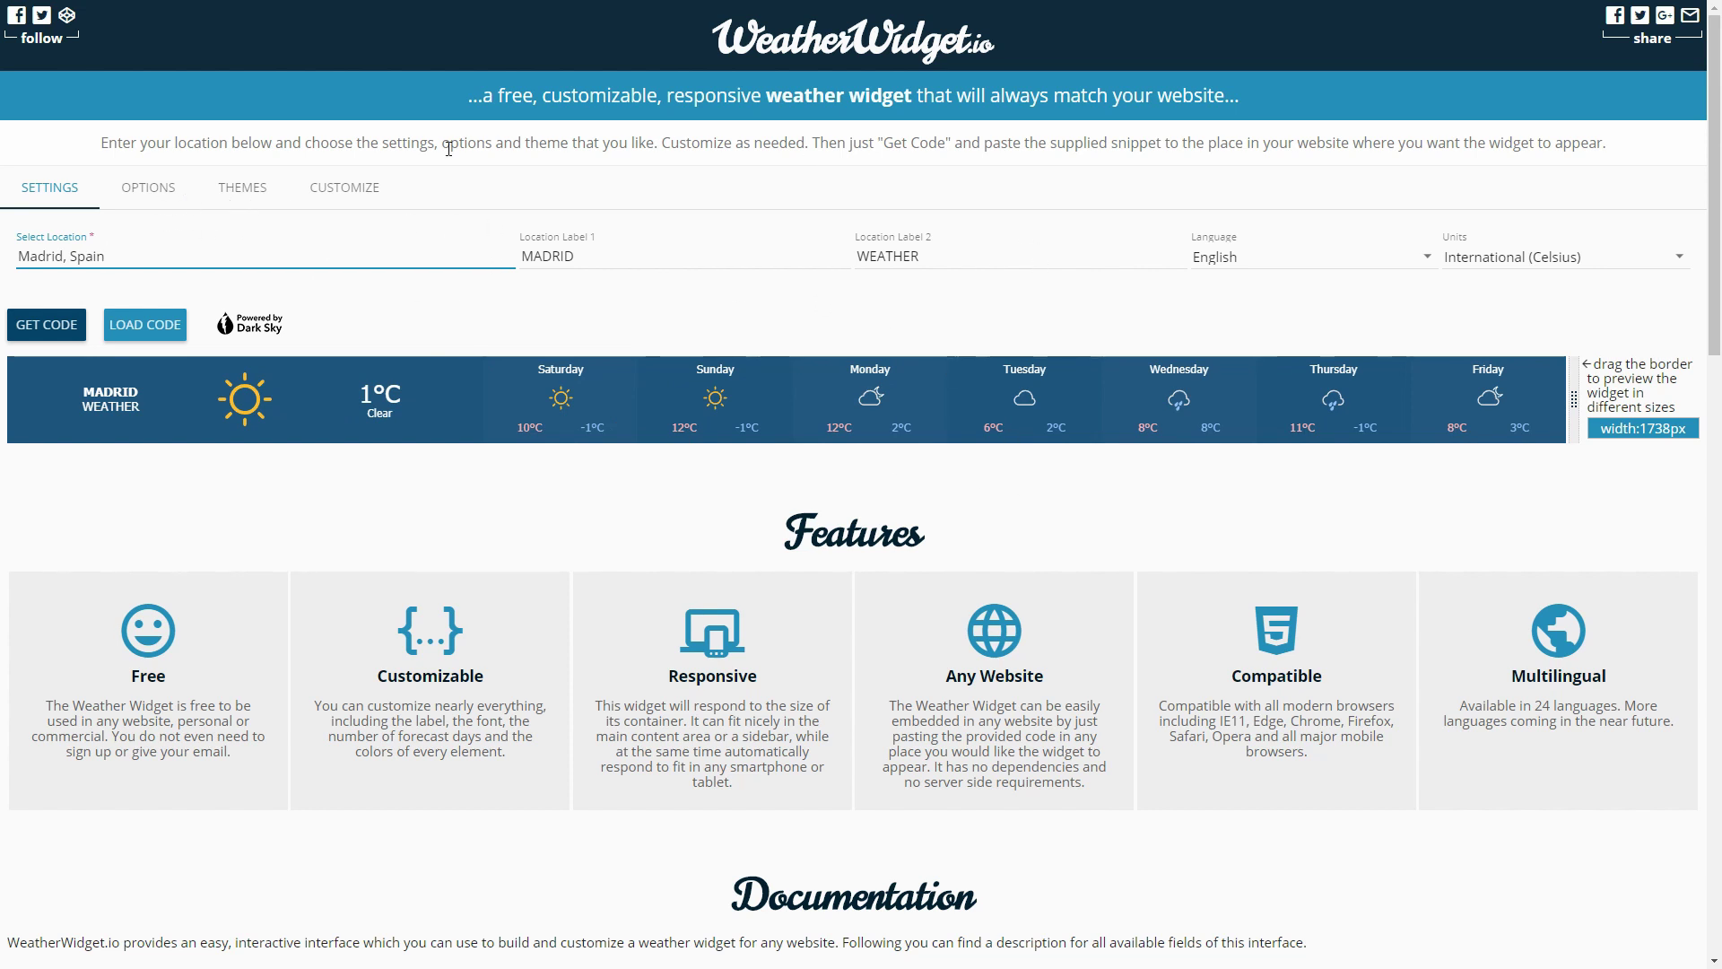
- Try a different icon set for the Madrid weather widget
{"action": "left_click", "coordinate": [148, 187]}
{"action": "left_click", "coordinate": [506, 259]}
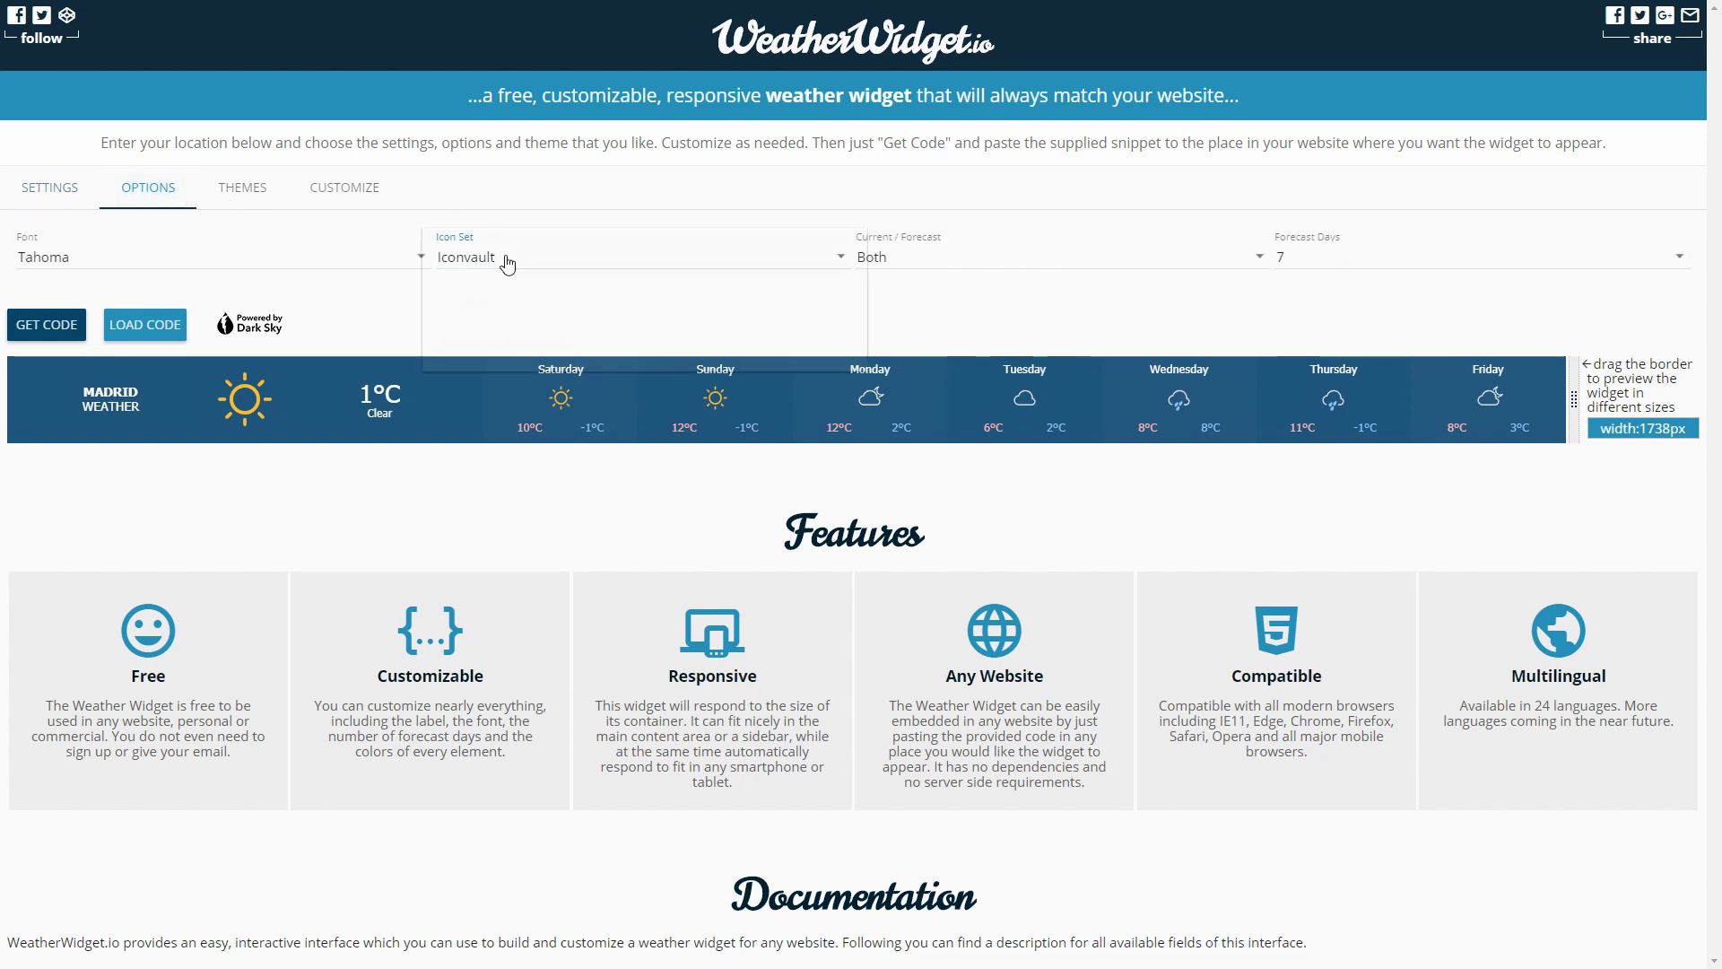
{"action": "left_click", "coordinate": [496, 341]}
- Try the flat themes Pure and Candy on the Madrid weather widget
{"action": "left_click", "coordinate": [266, 187]}
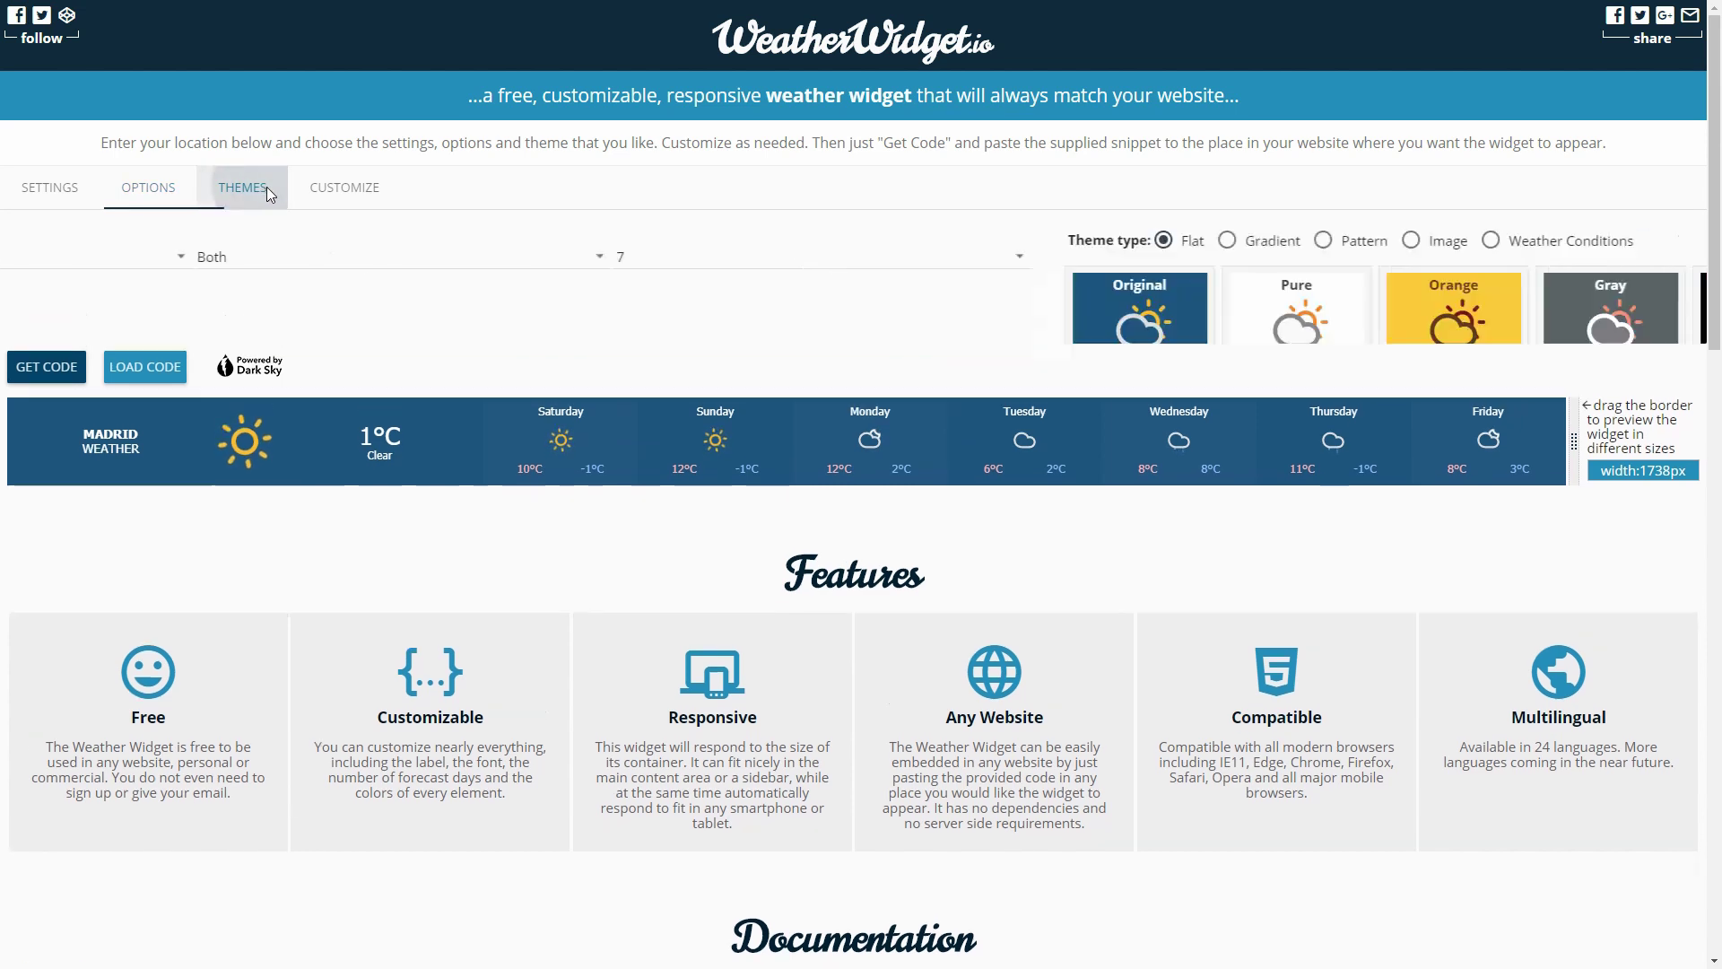
{"action": "left_click", "coordinate": [301, 325]}
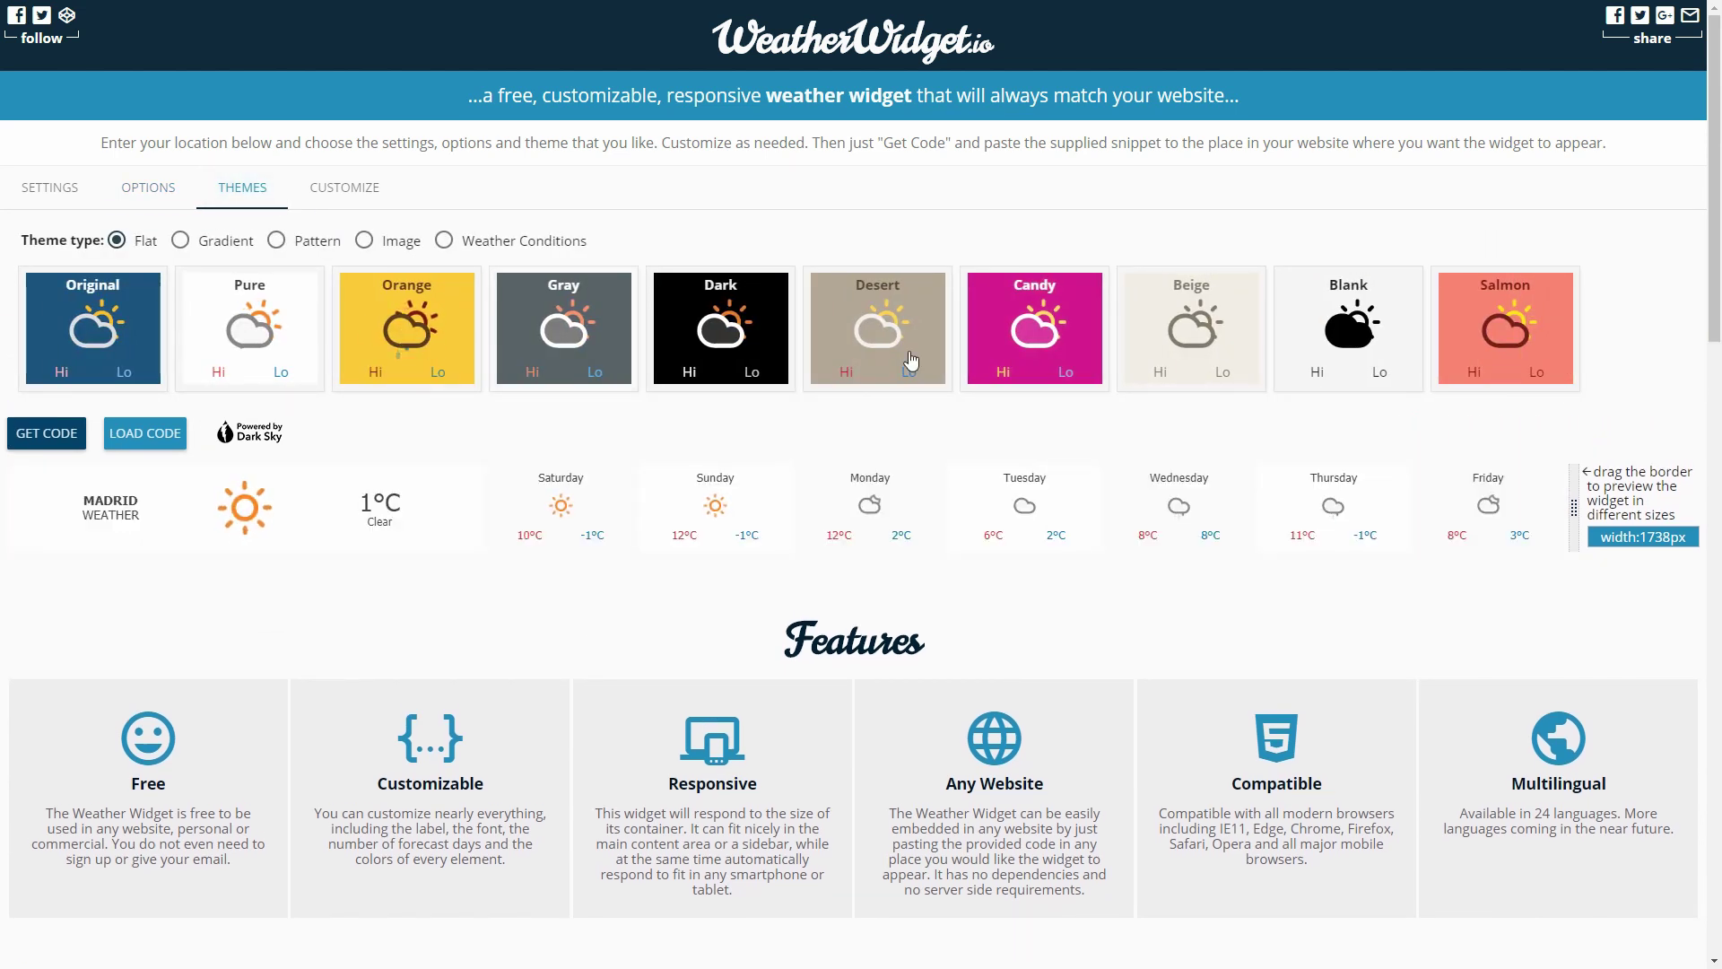
{"action": "left_click", "coordinate": [1004, 350]}
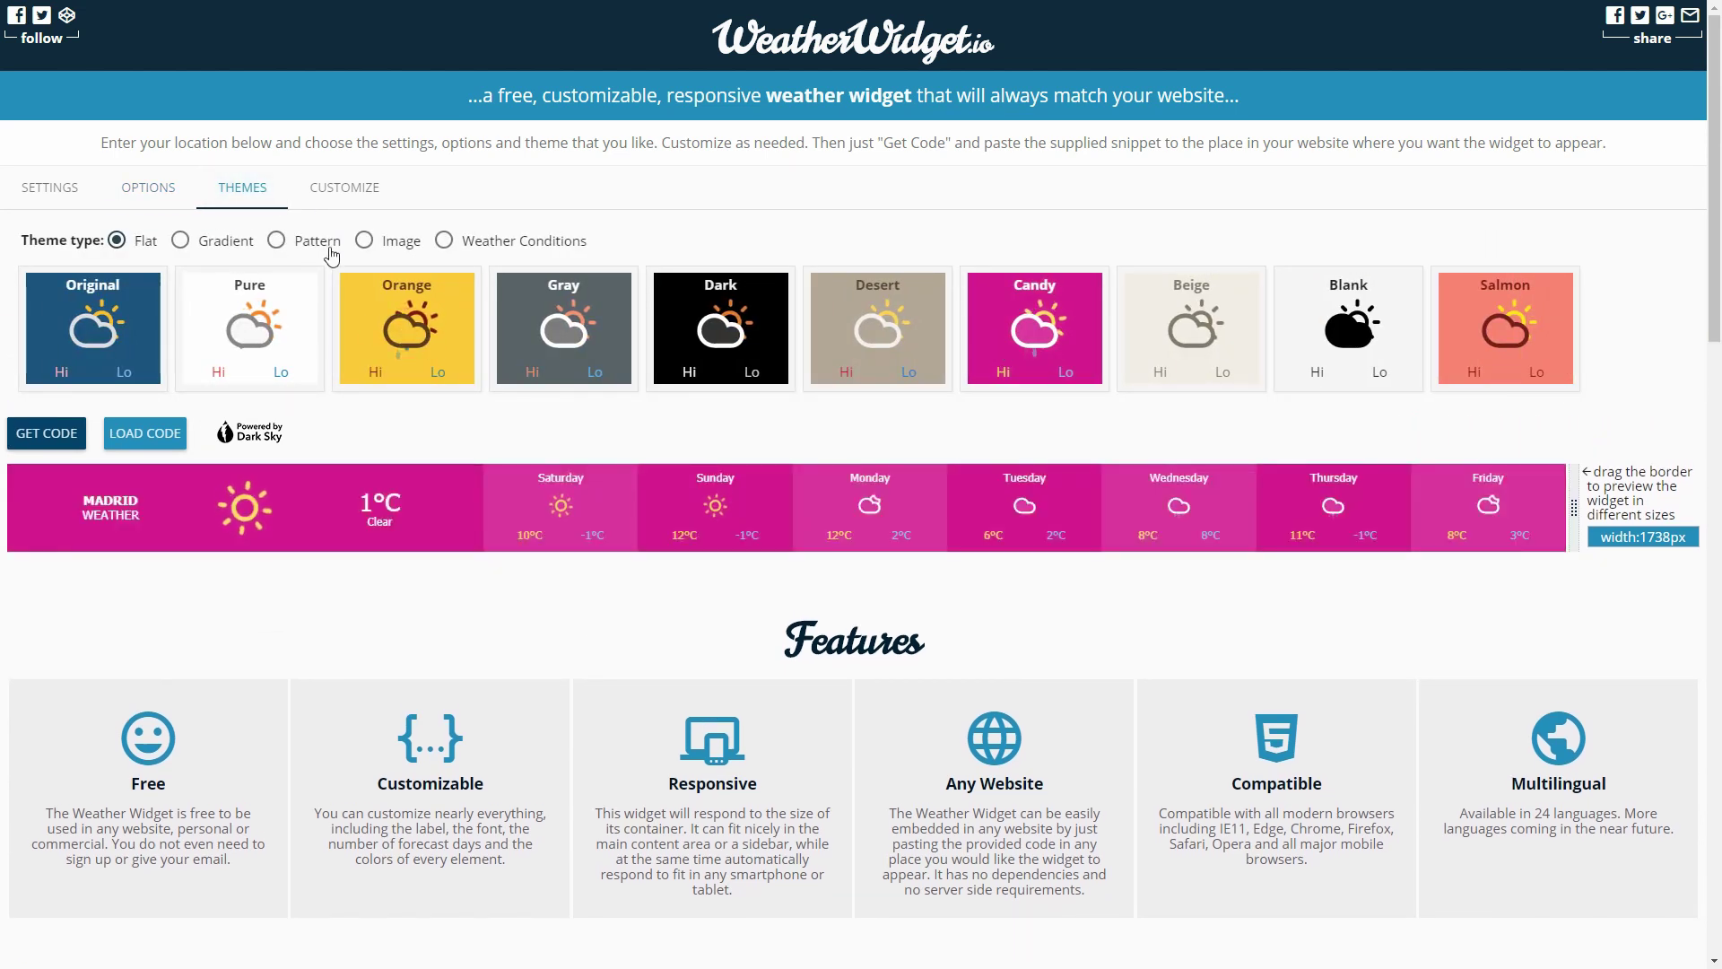
- Try the gradient themes Sky and Clear on the Madrid weather widget
{"action": "left_click", "coordinate": [220, 251]}
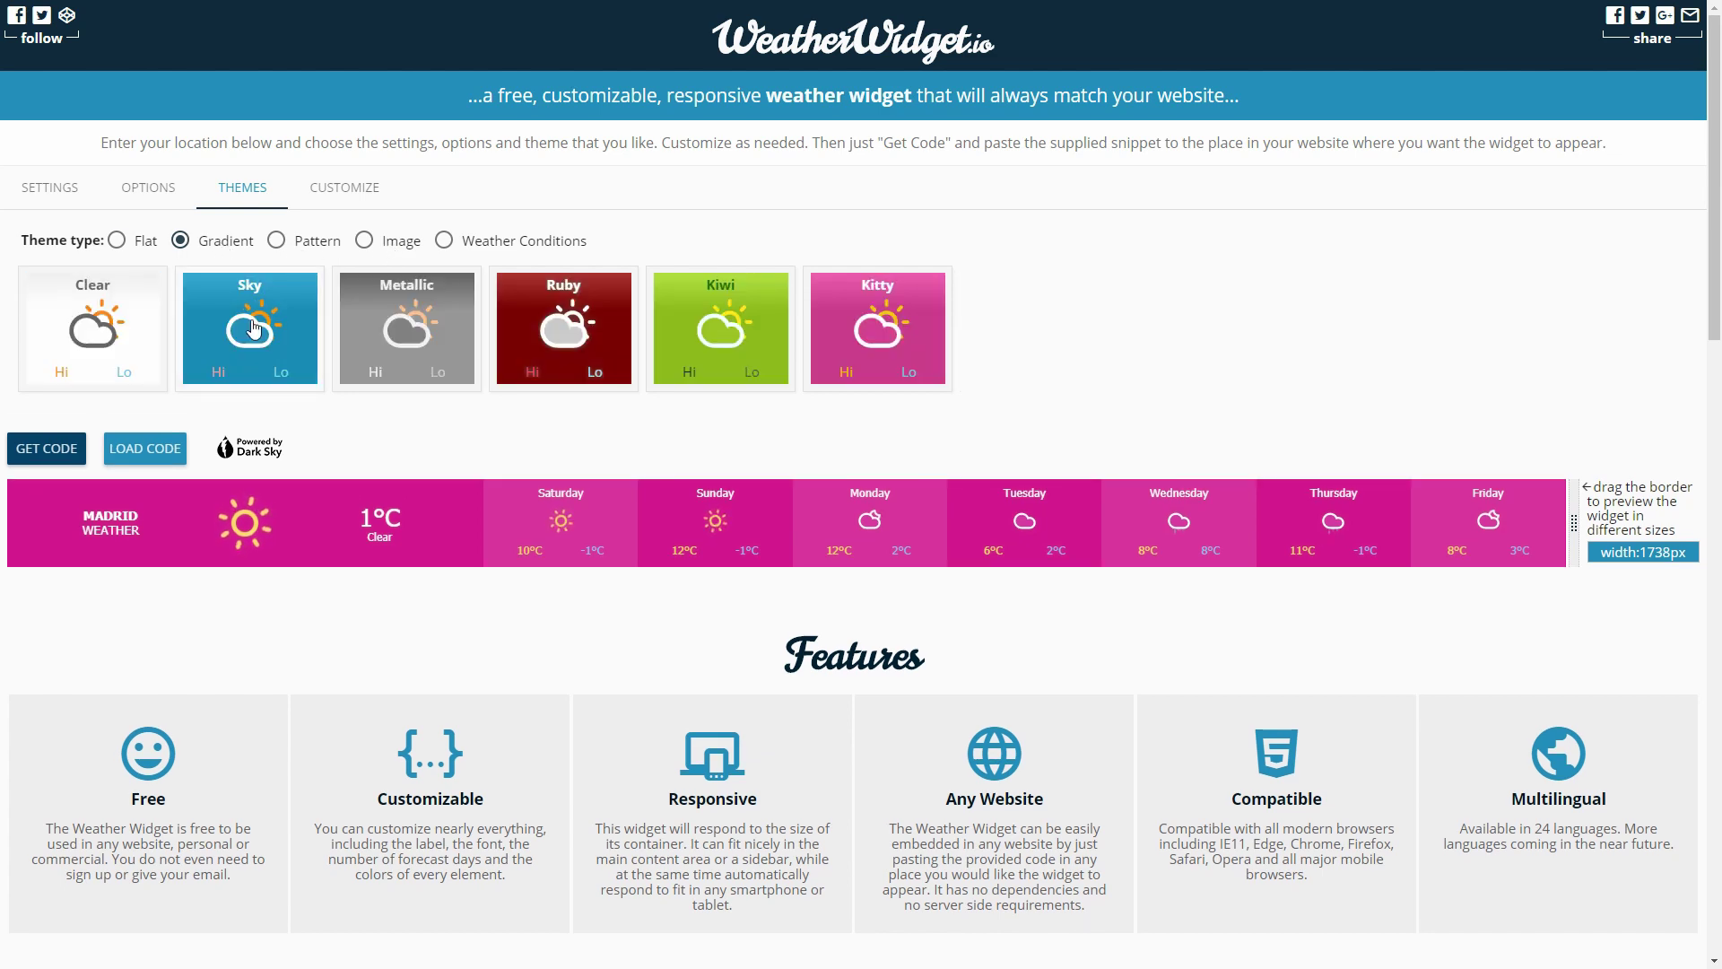
{"action": "left_click", "coordinate": [254, 329]}
{"action": "left_click", "coordinate": [108, 349]}
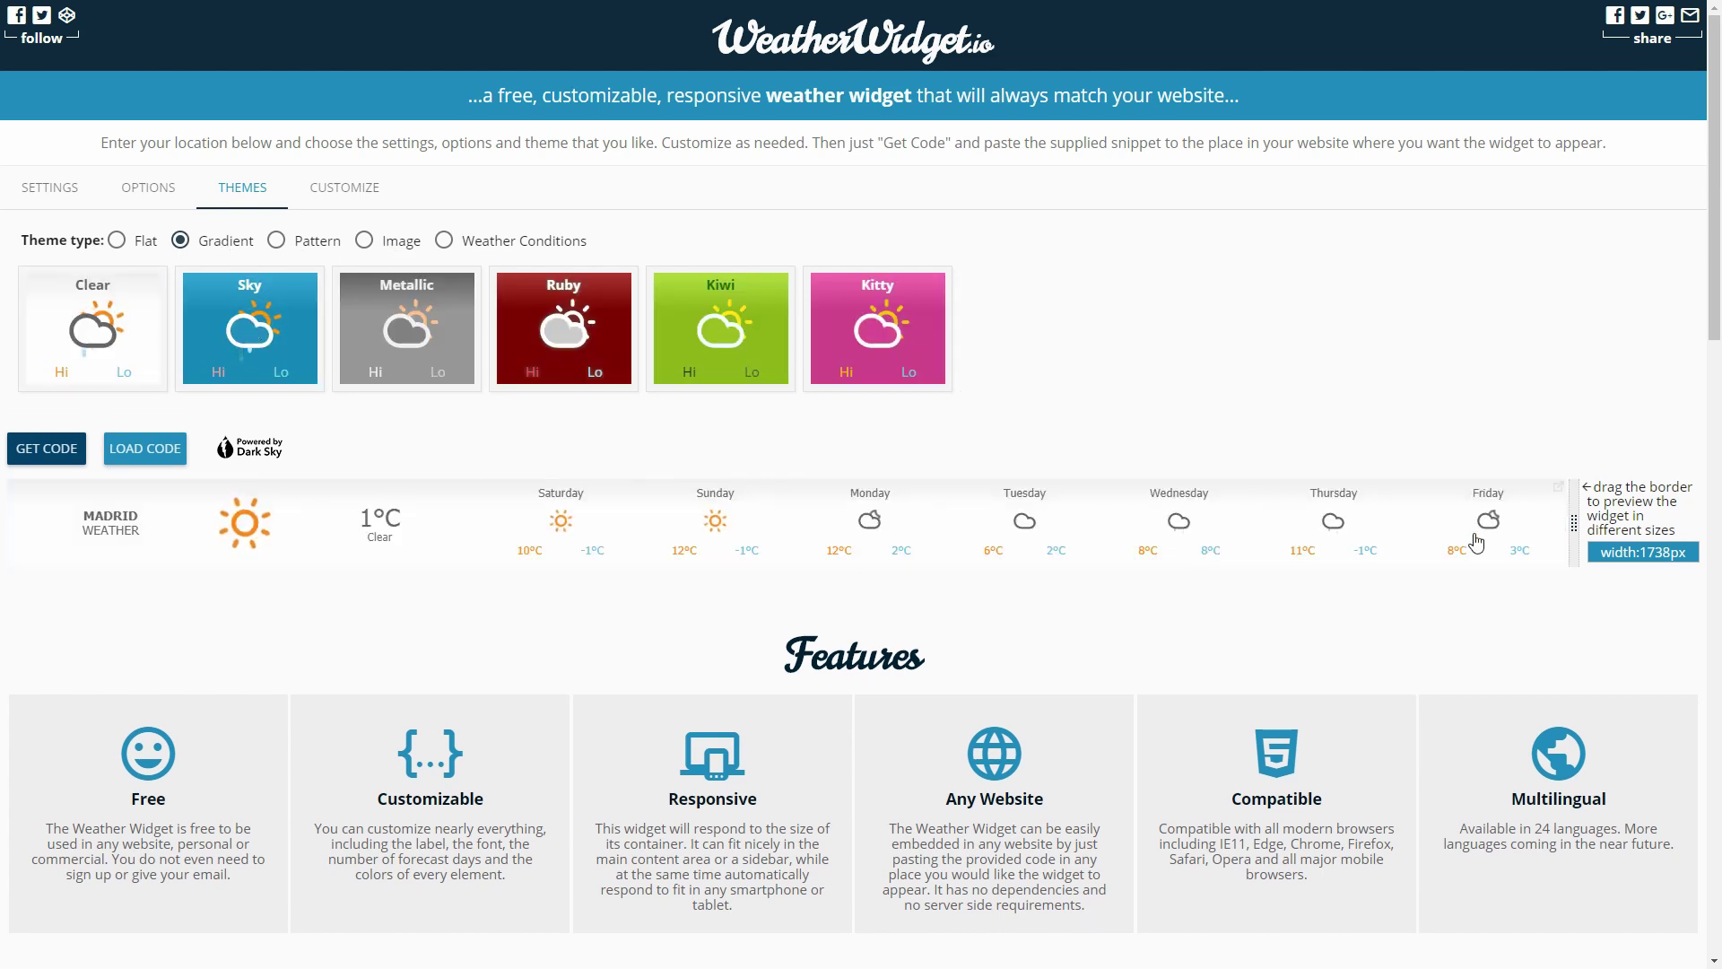
- Preview the Madrid widget at different widths and look over the Features and Documentation sections
{"action": "scroll", "coordinate": [1572, 481], "scroll_direction": "down", "scroll_amount": 2}
{"action": "left_click_drag", "start_coordinate": [1574, 348], "coordinate": [1623, 278]}
{"action": "scroll", "coordinate": [142, 437], "scroll_direction": "down", "scroll_amount": 2}
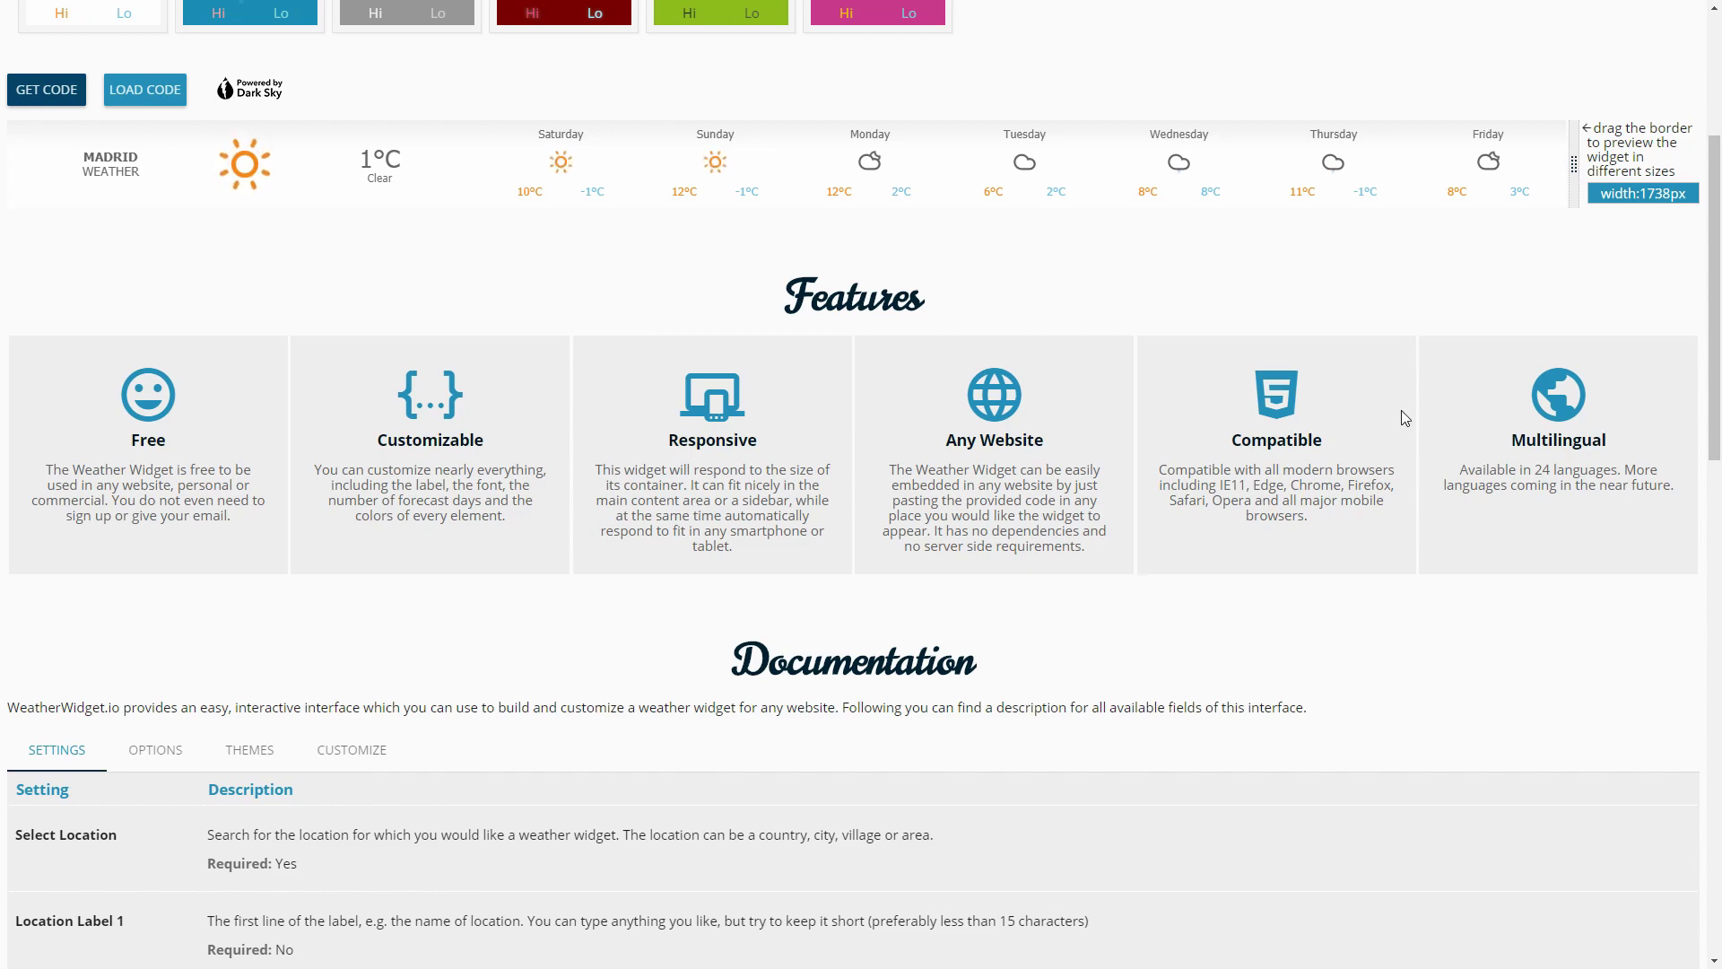
{"action": "scroll", "coordinate": [1404, 418], "scroll_direction": "up", "scroll_amount": 4}
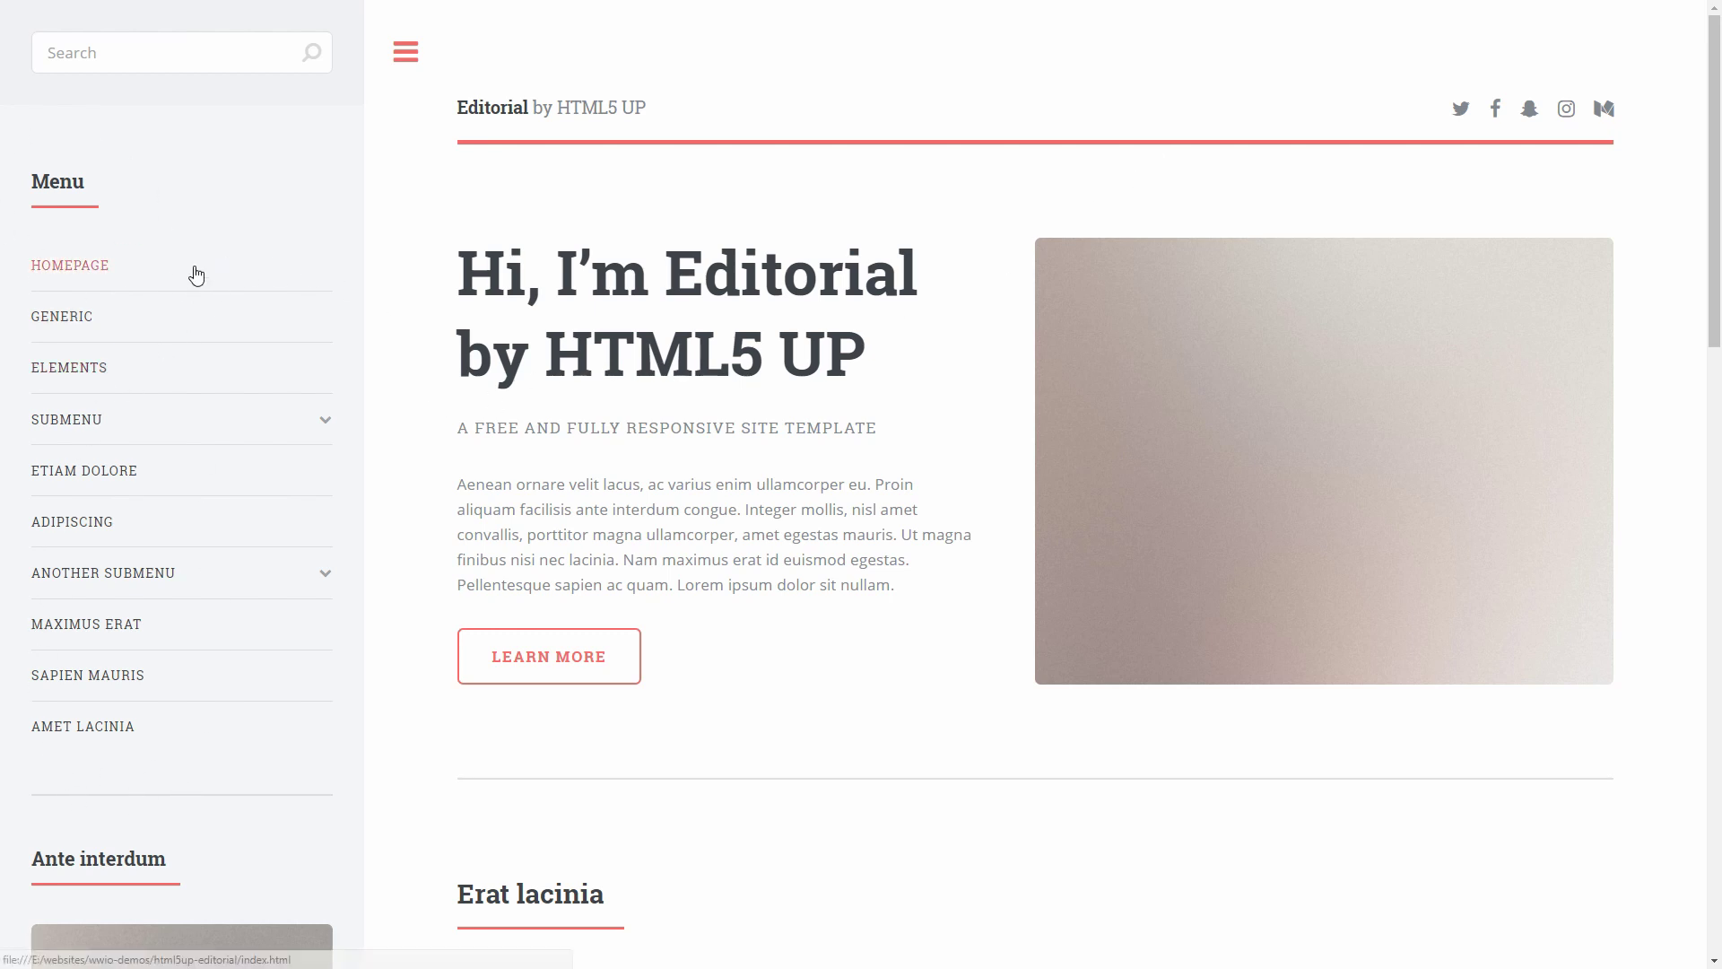
- Switch to Visual Studio Code and open index.html from the html5up-editorial project
{"action": "key", "text": "ctrl+super+Left"}
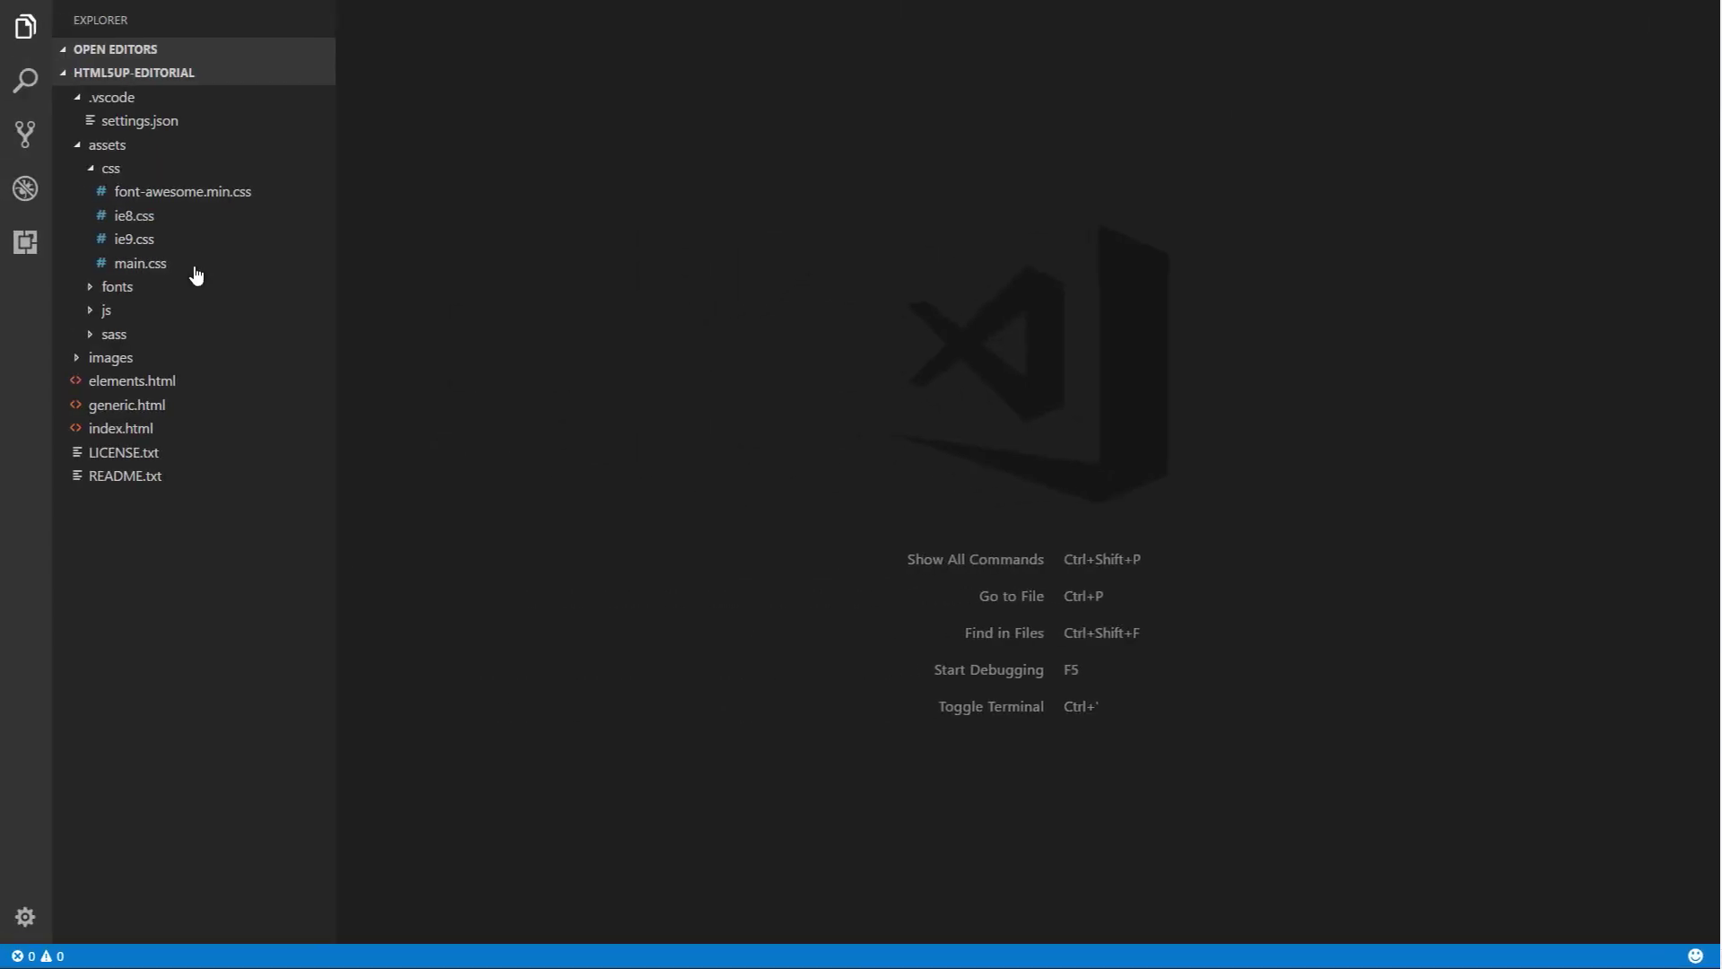
{"action": "left_click", "coordinate": [133, 430]}
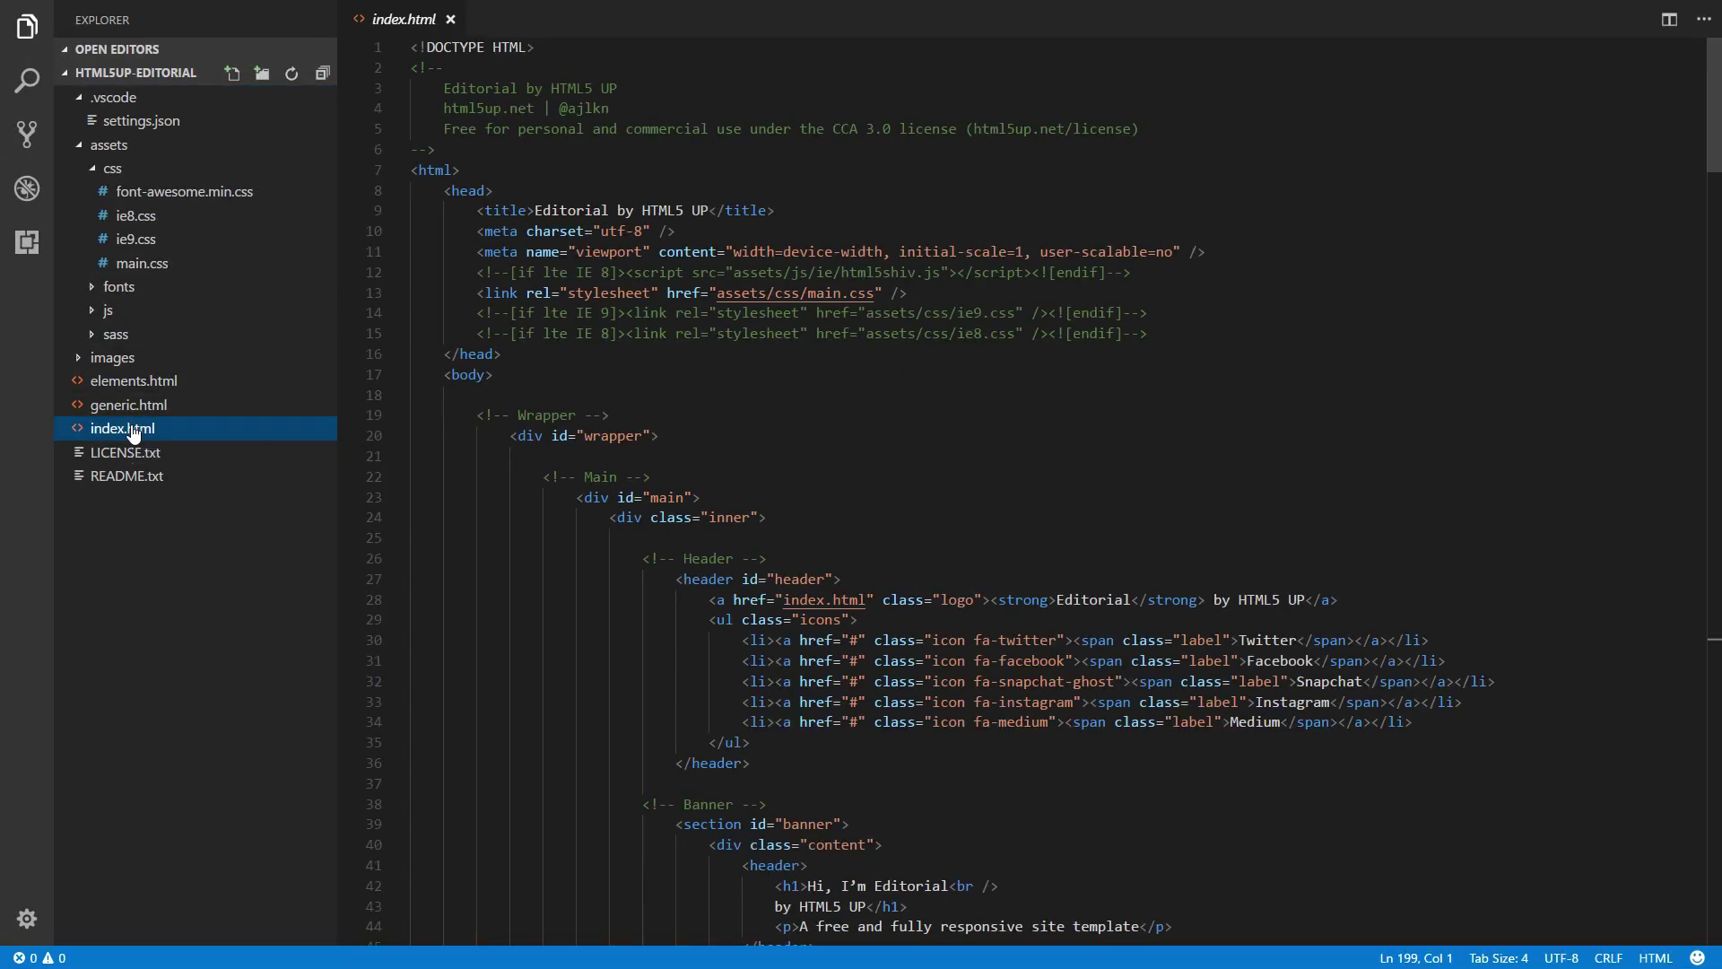
{"action": "left_click", "coordinate": [1214, 127]}
- Add two blank lines directly after the closing </nav> tag of the sidebar menu in index.html
{"action": "scroll", "coordinate": [1202, 450], "scroll_direction": "down", "scroll_amount": 20}
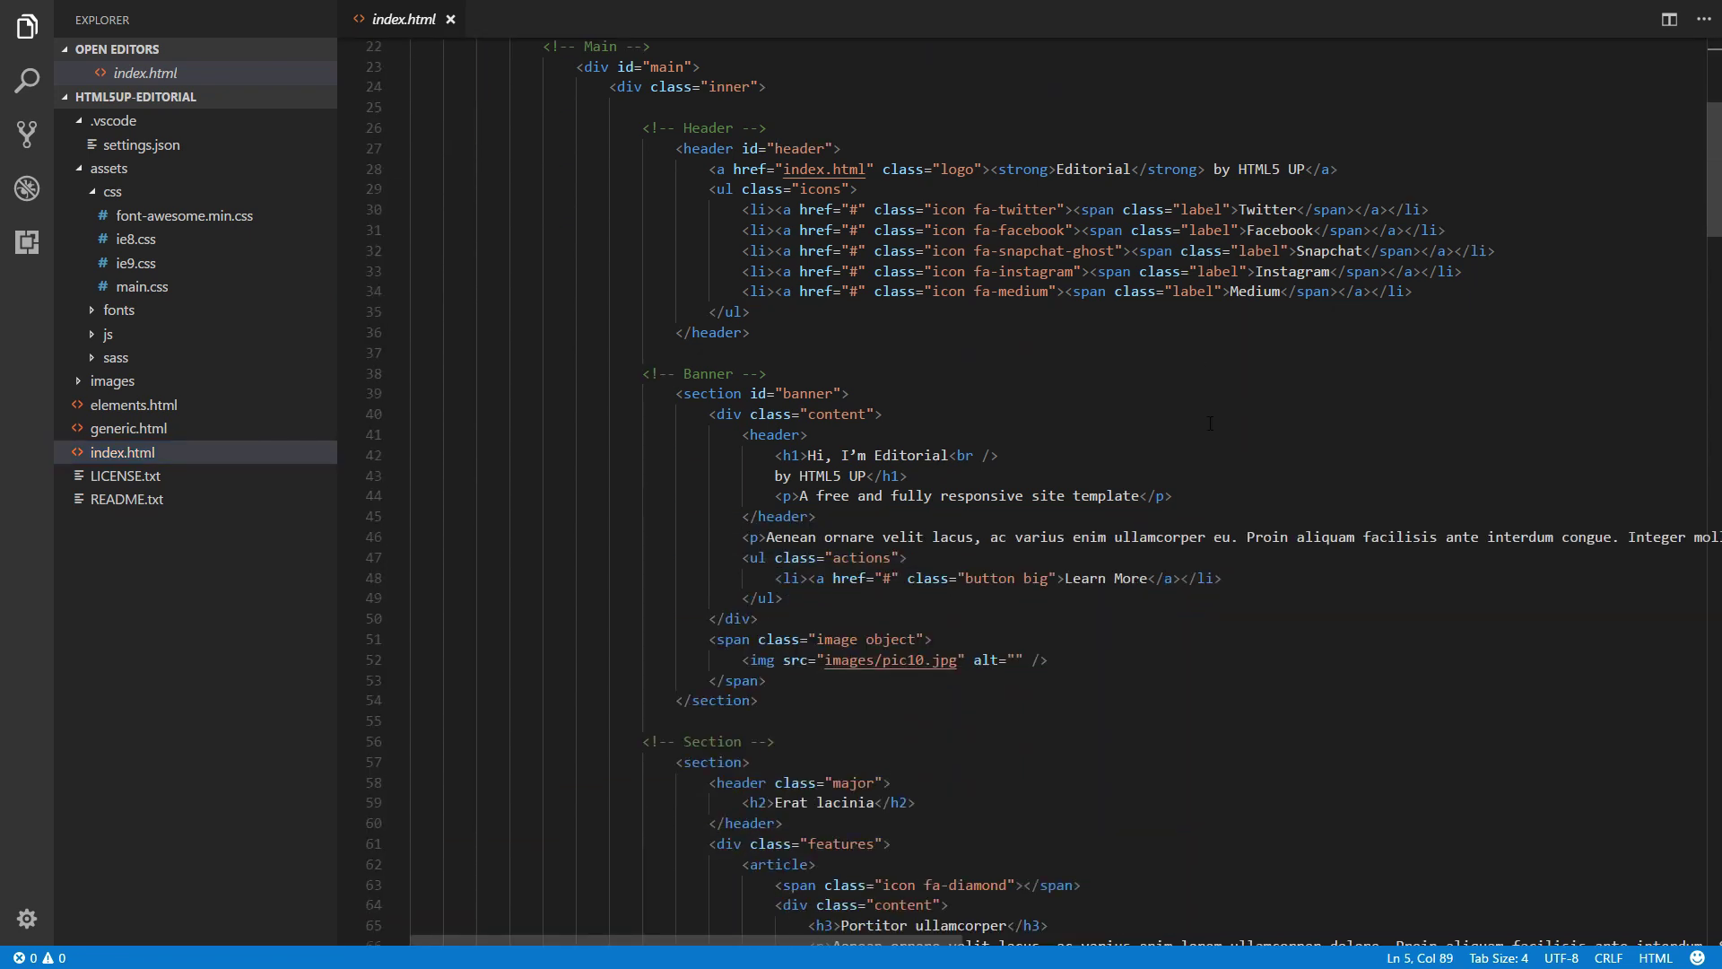
{"action": "scroll", "coordinate": [1213, 418], "scroll_direction": "down", "scroll_amount": 19}
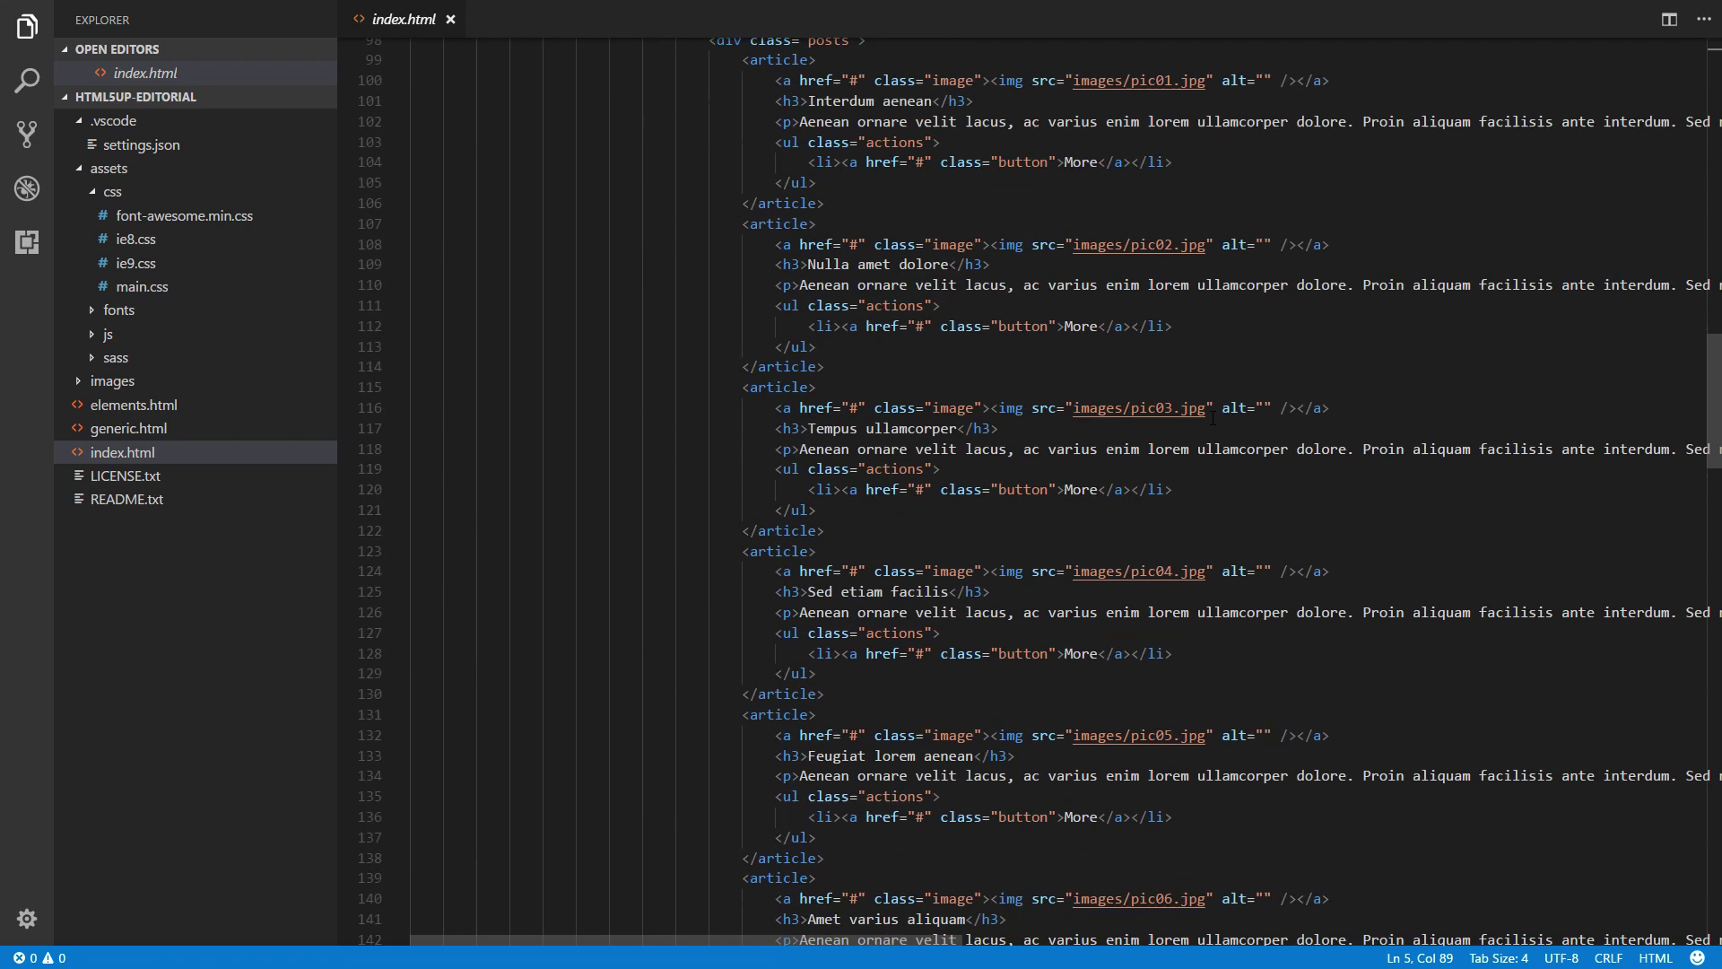
{"action": "scroll", "coordinate": [1213, 418], "scroll_direction": "down", "scroll_amount": 5}
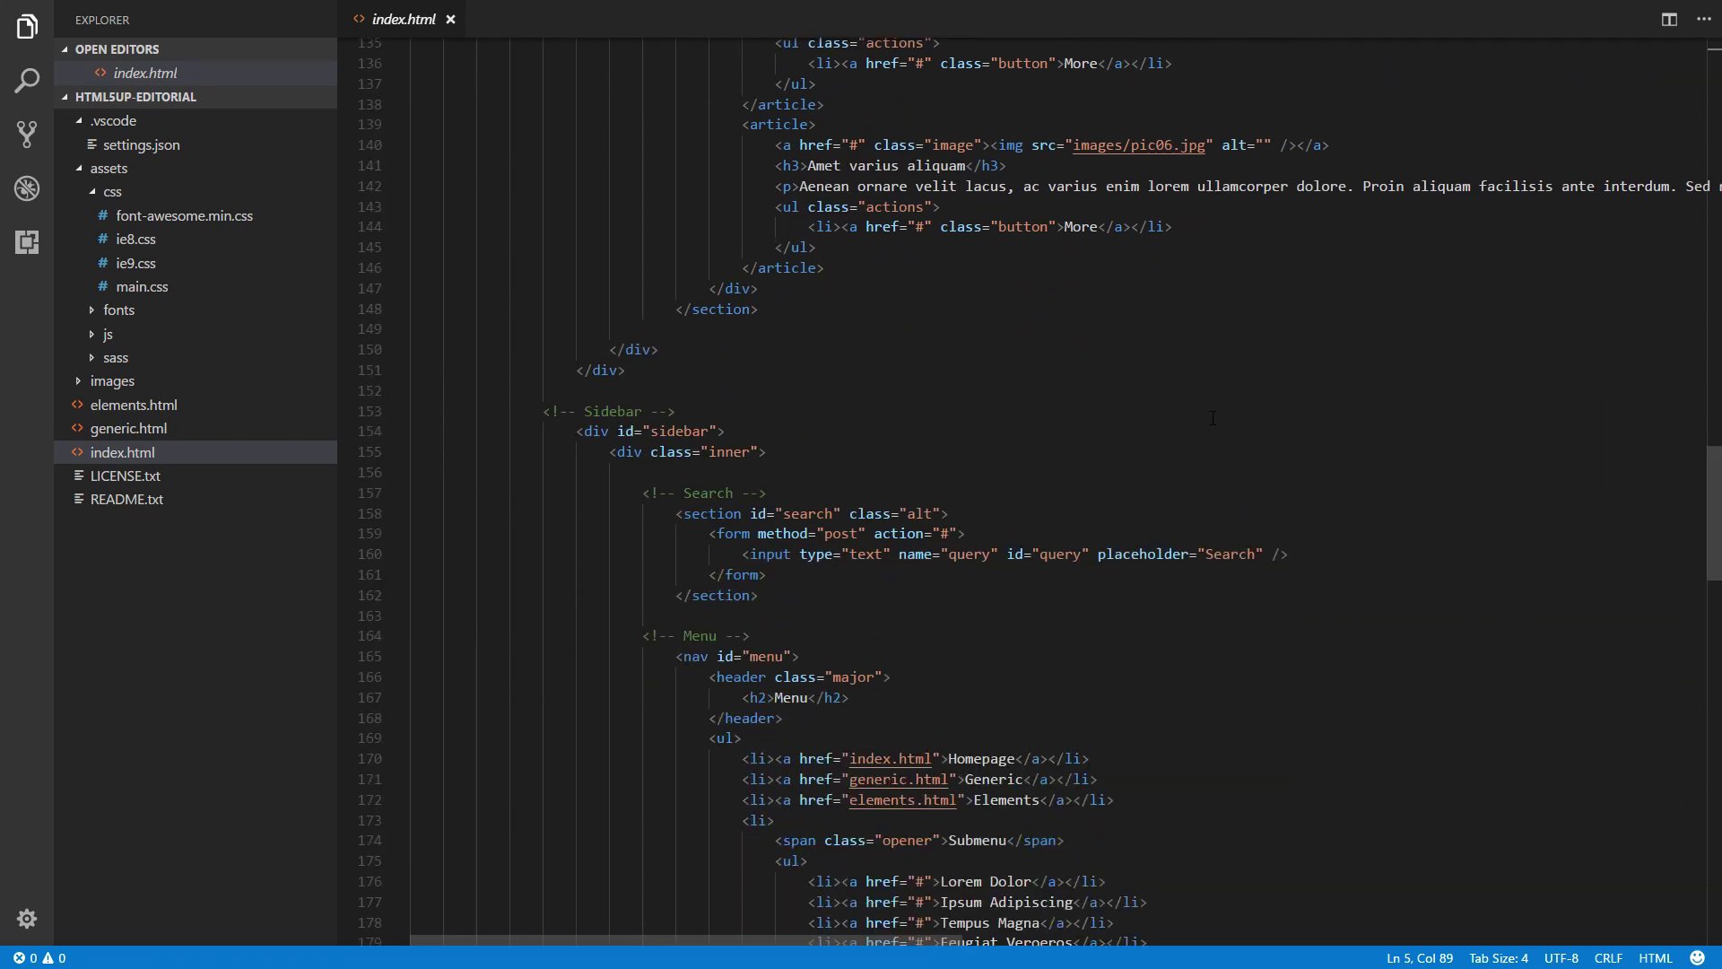
{"action": "double_click", "coordinate": [679, 377]}
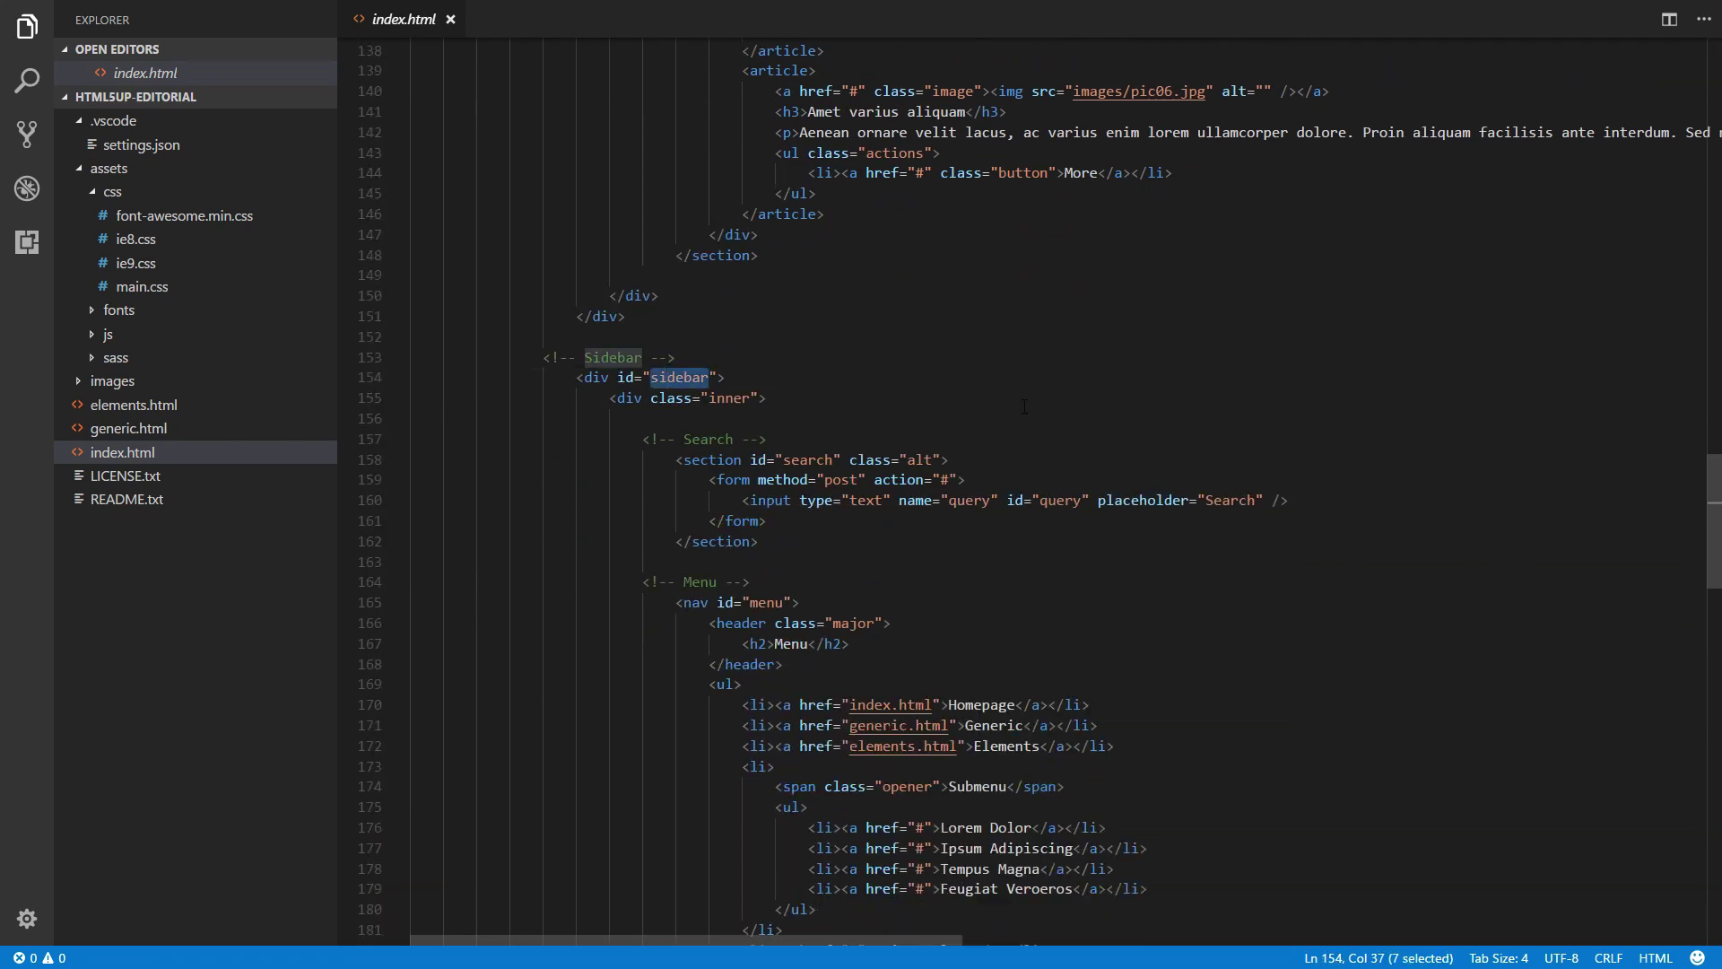
{"action": "scroll", "coordinate": [1024, 406], "scroll_direction": "down", "scroll_amount": 3}
{"action": "double_click", "coordinate": [765, 441]}
{"action": "scroll", "coordinate": [1008, 496], "scroll_direction": "down", "scroll_amount": 6}
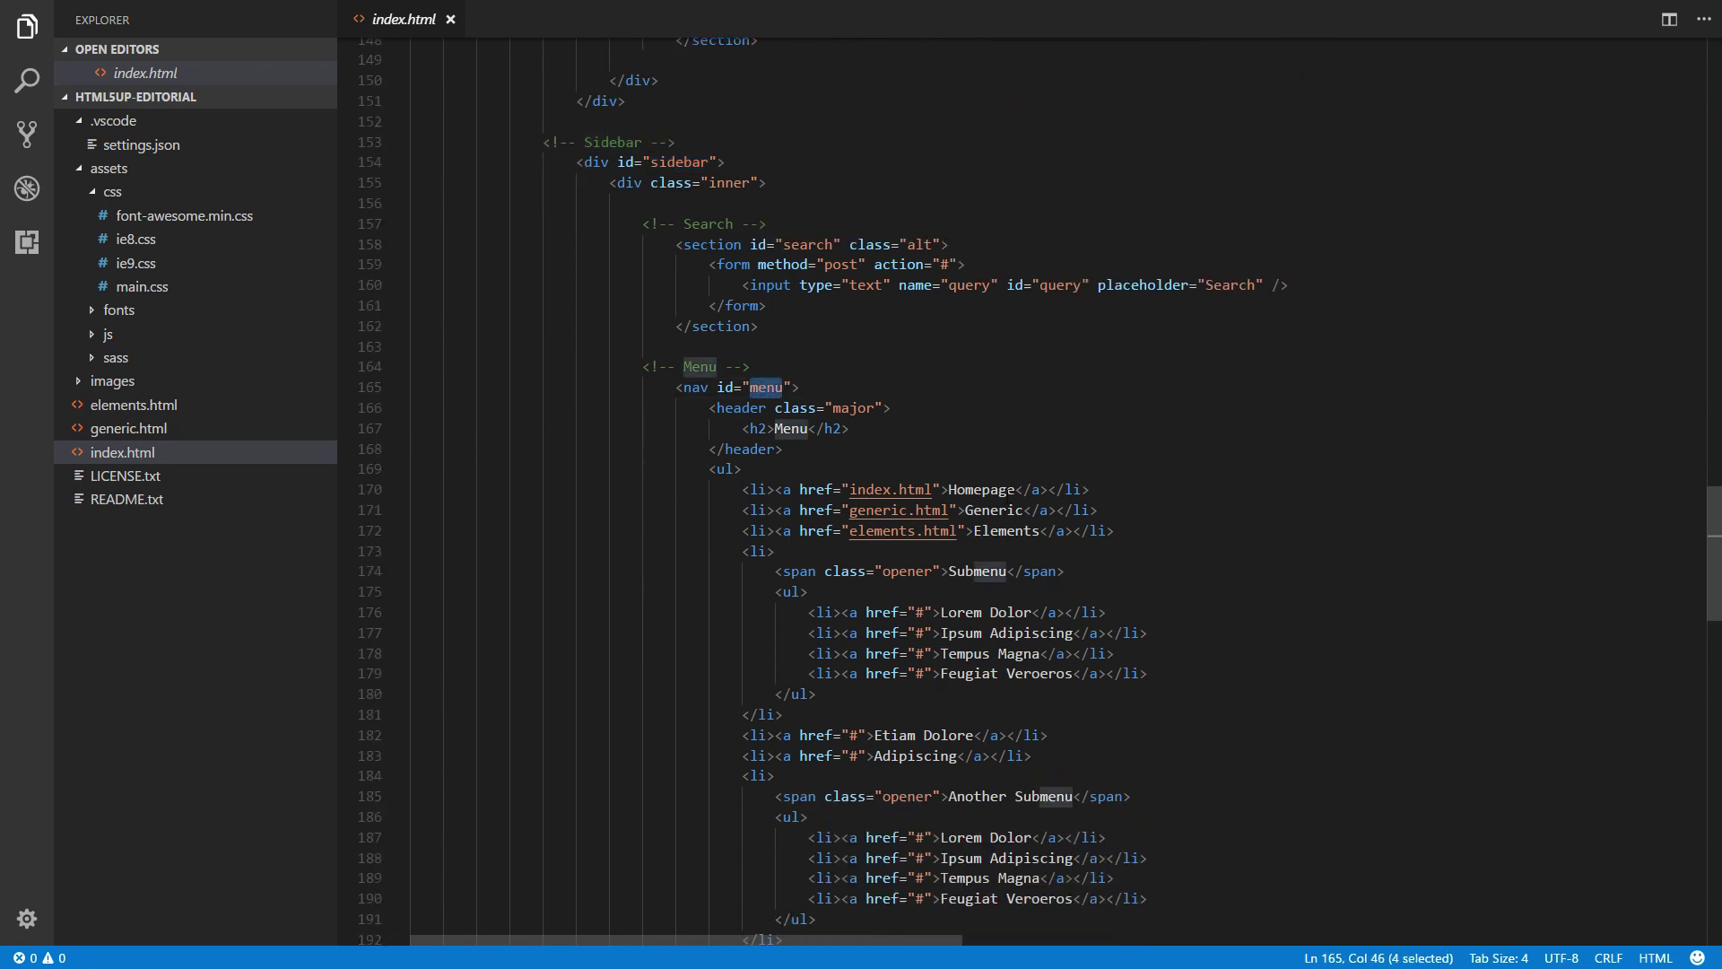
{"action": "left_click", "coordinate": [739, 721]}
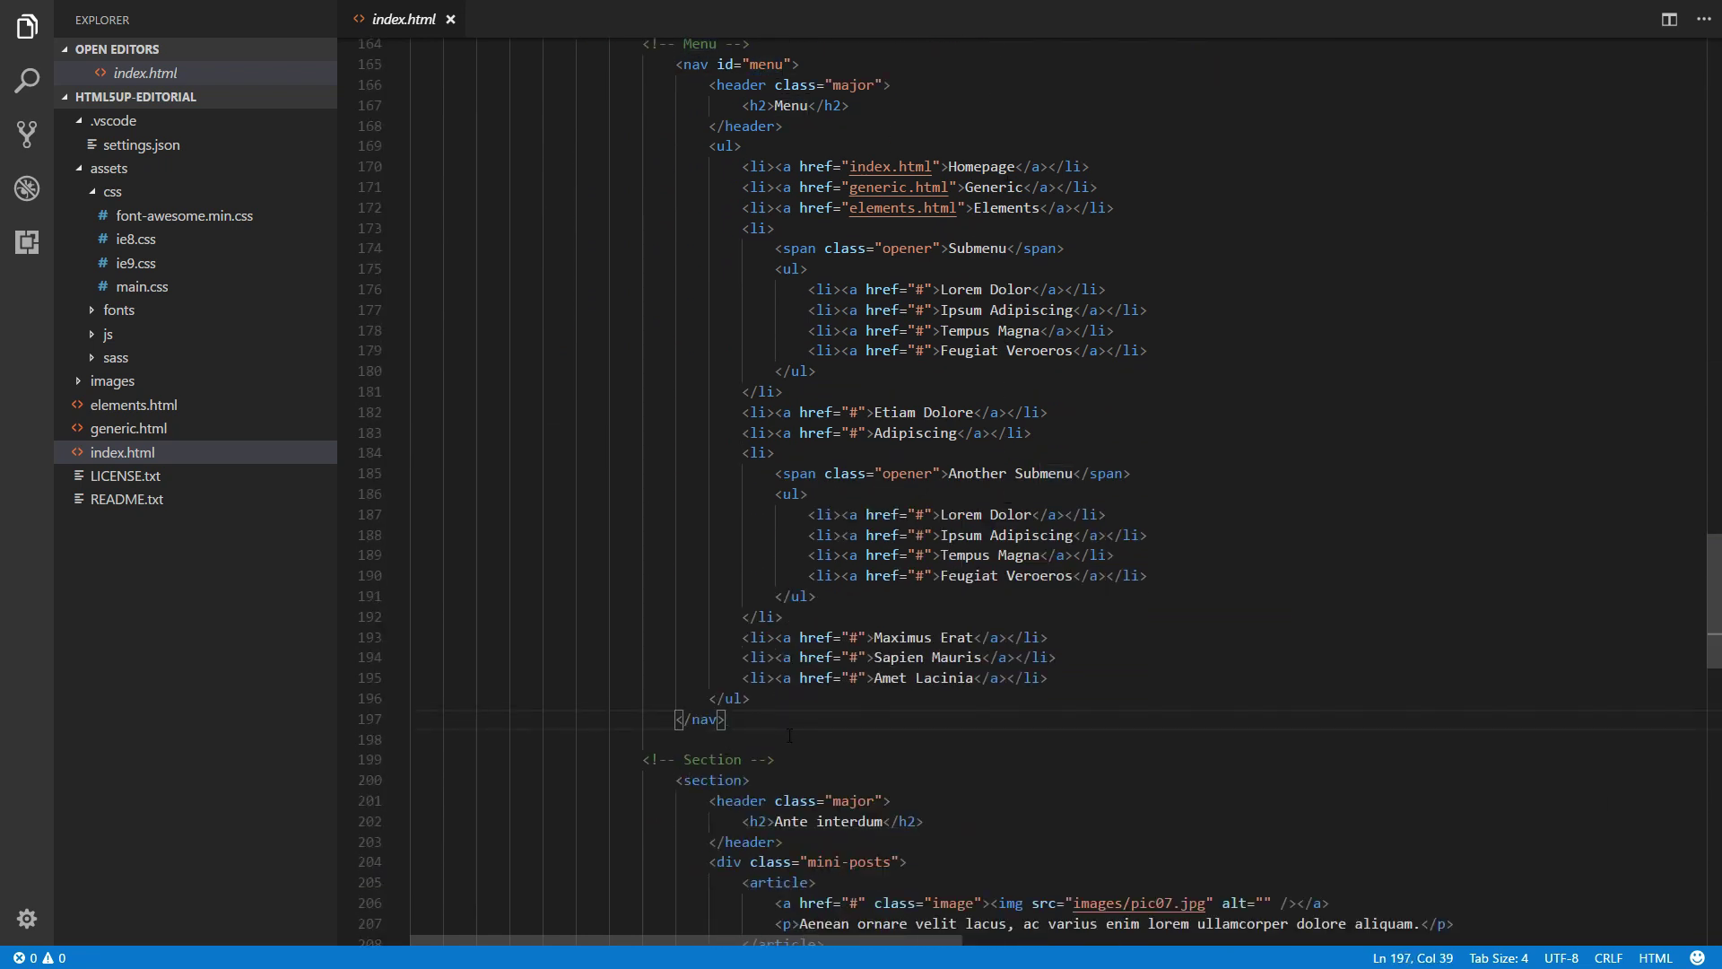
{"action": "key", "text": "Return"}
{"action": "key", "text": "Return"}
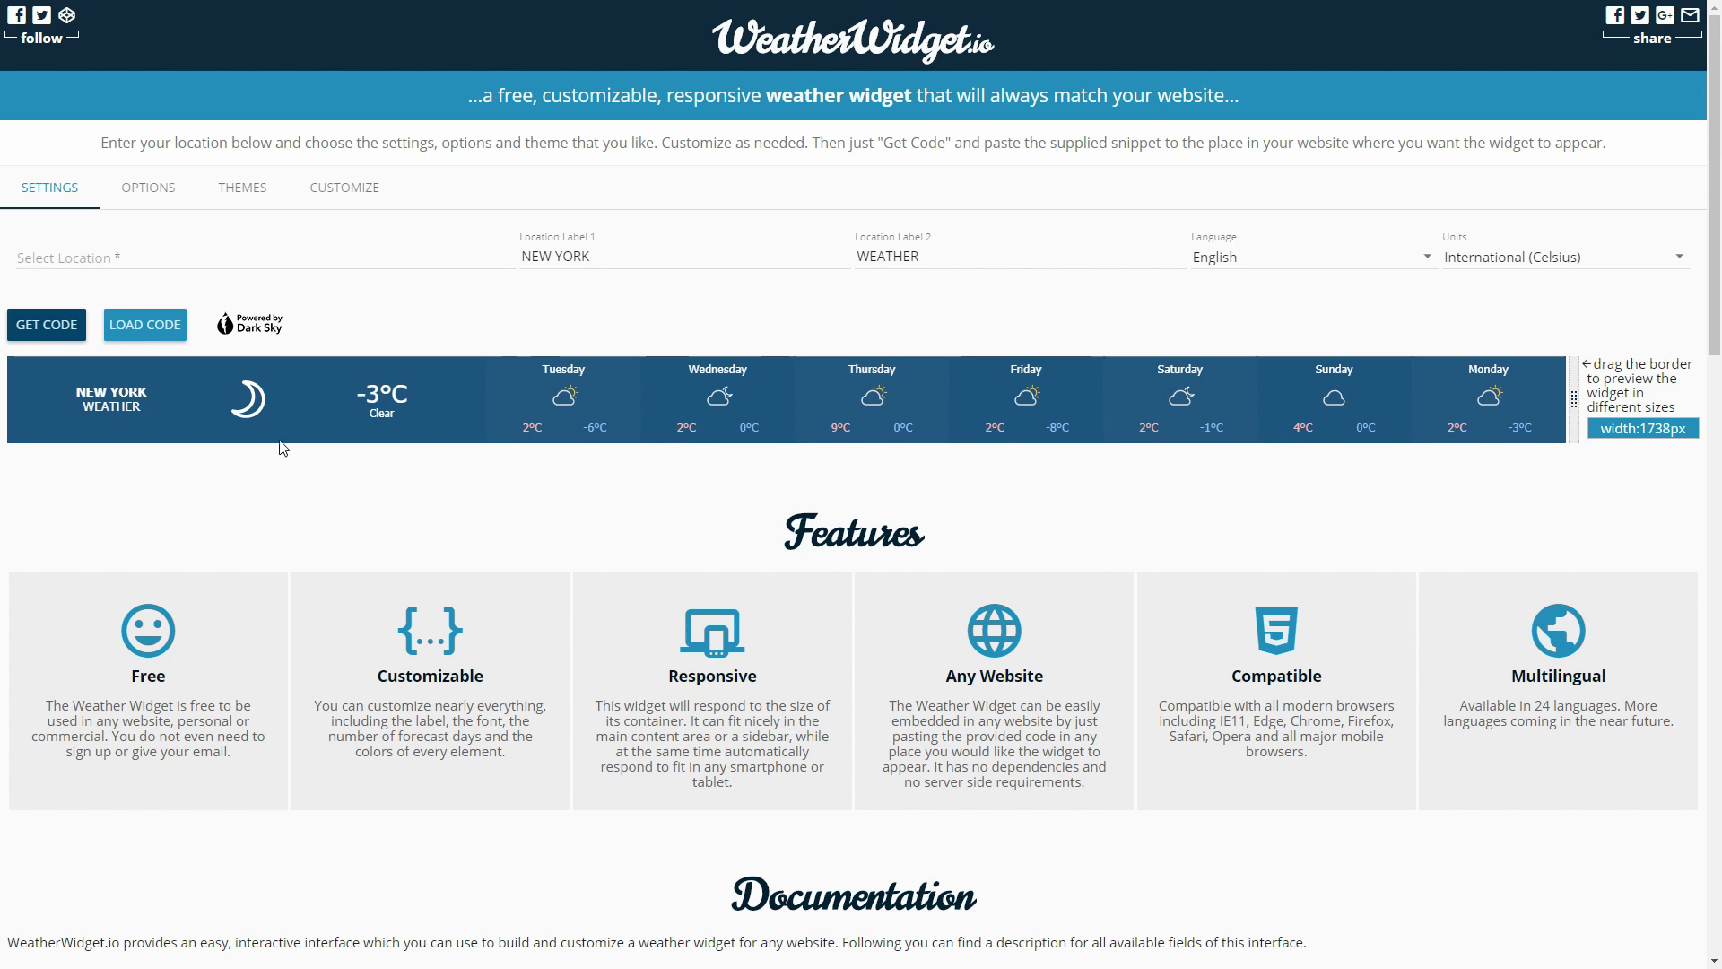
- Set the weather widget's location to Sydney, New South Wales, Australia on WeatherWidget.io
{"action": "left_click", "coordinate": [321, 246]}
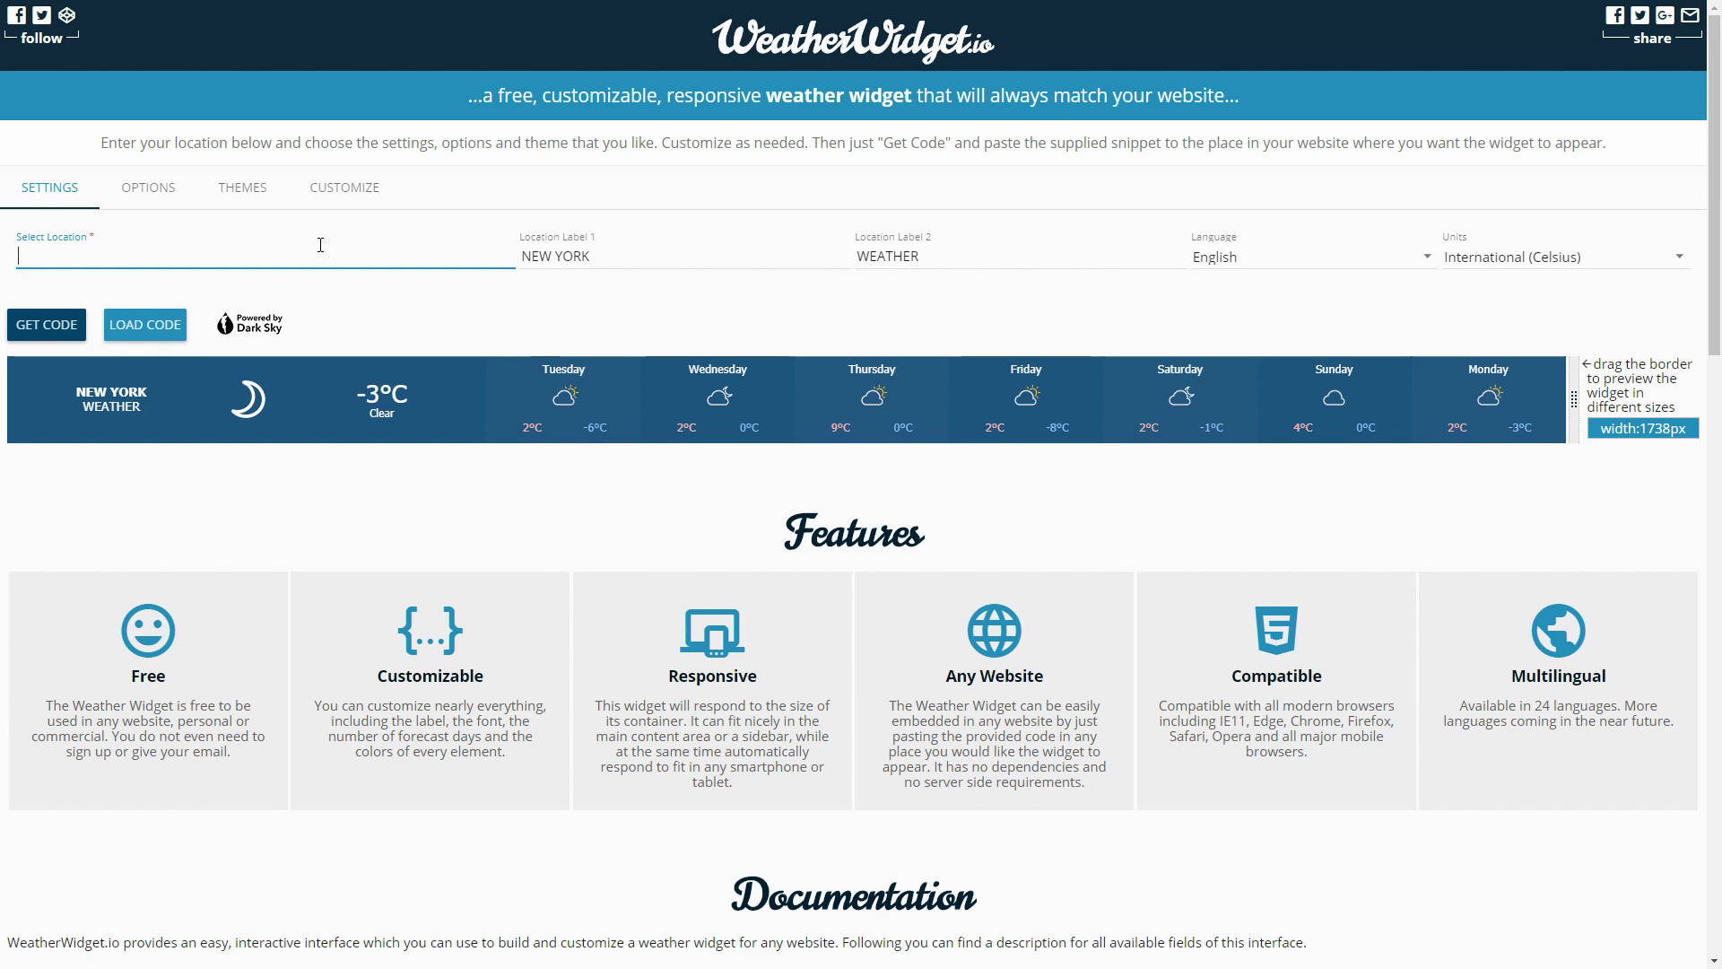
{"action": "type", "text": "Sy"}
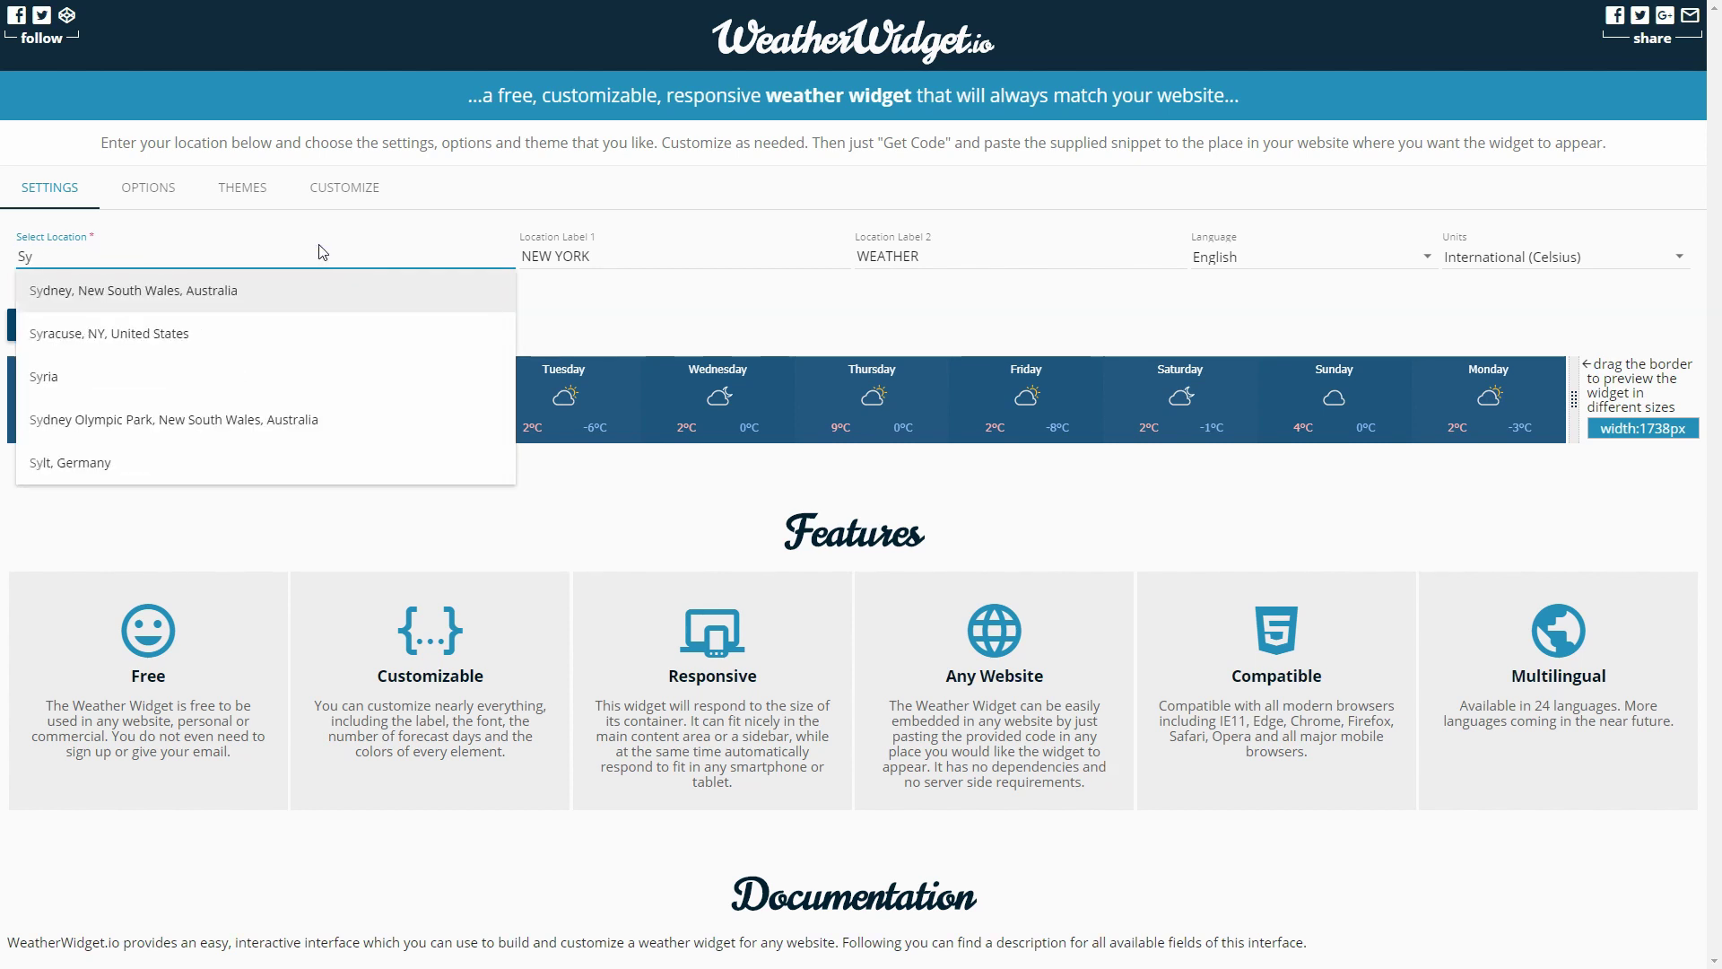
{"action": "type", "text": "dne"}
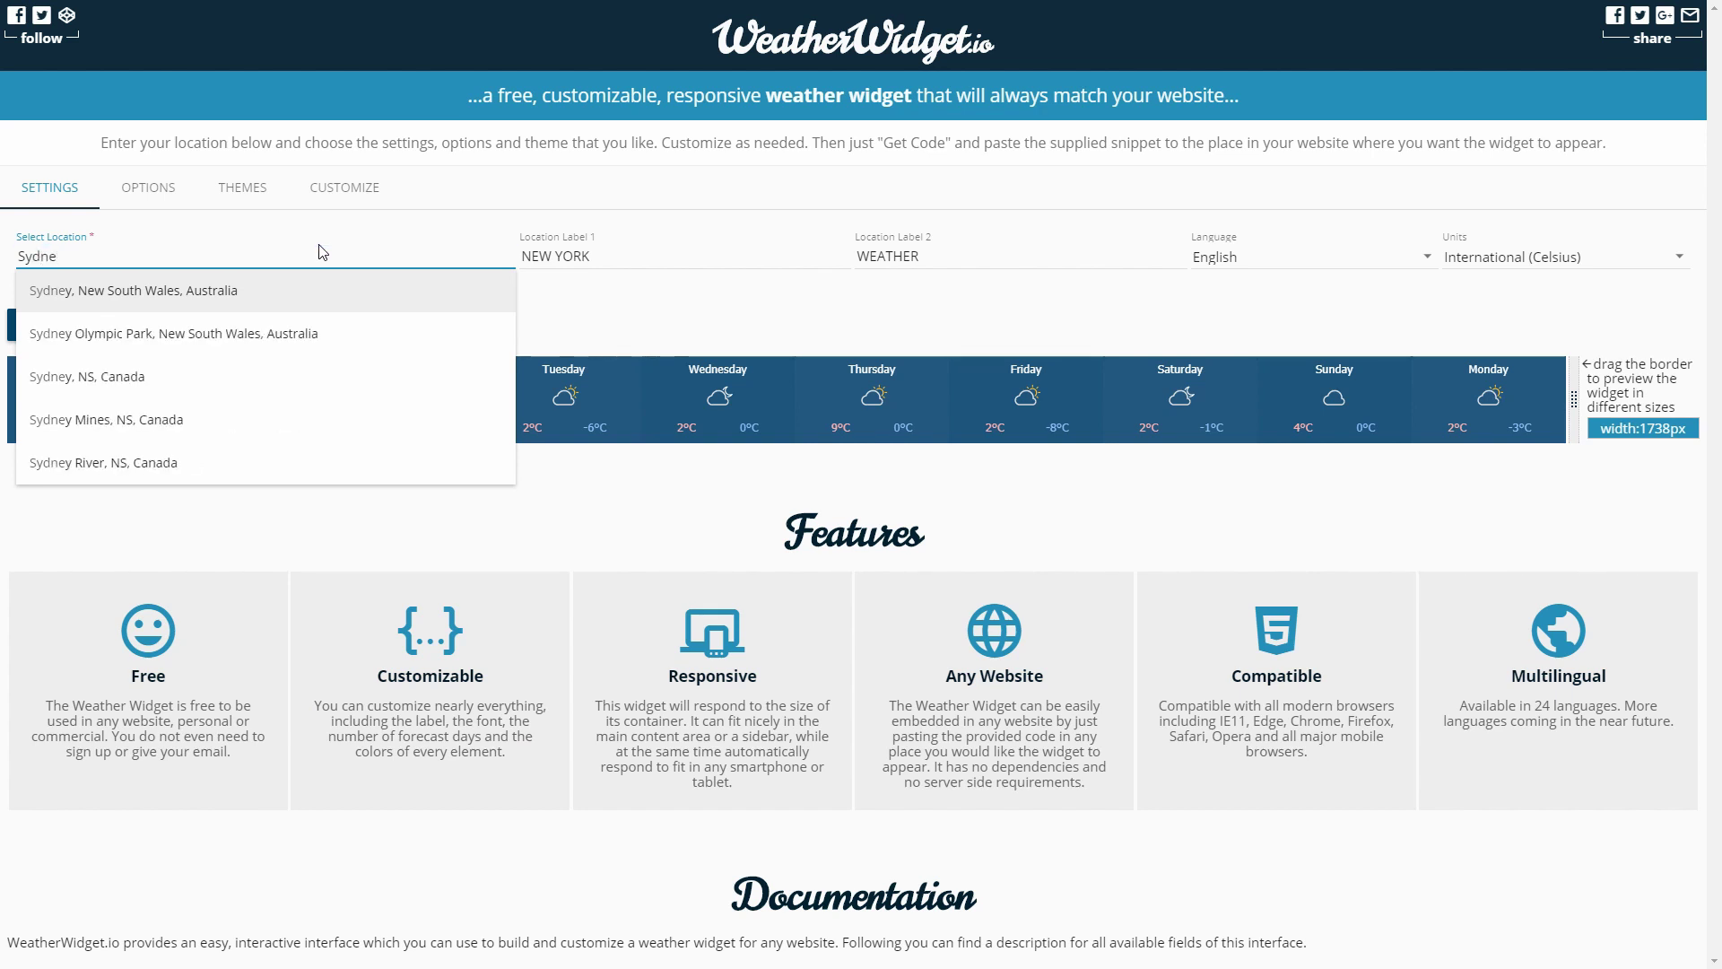
{"action": "key", "text": "Return"}
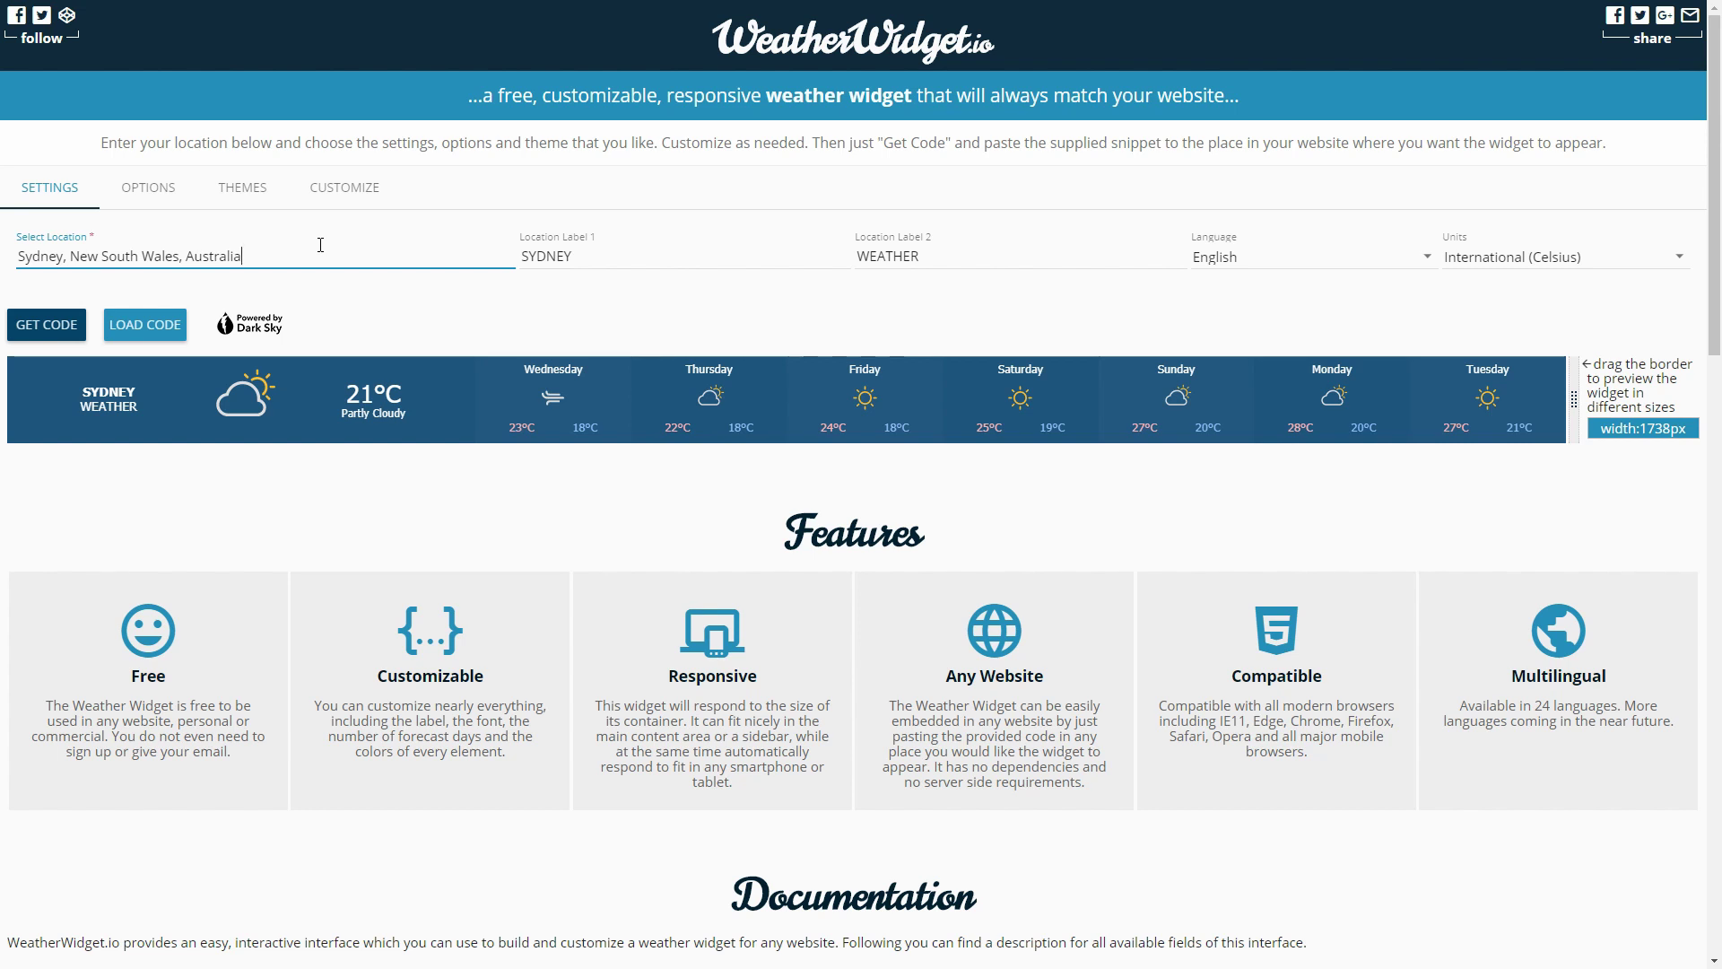
- Generate the Sydney widget's embed code and copy it to the clipboard
{"action": "left_click", "coordinate": [63, 330]}
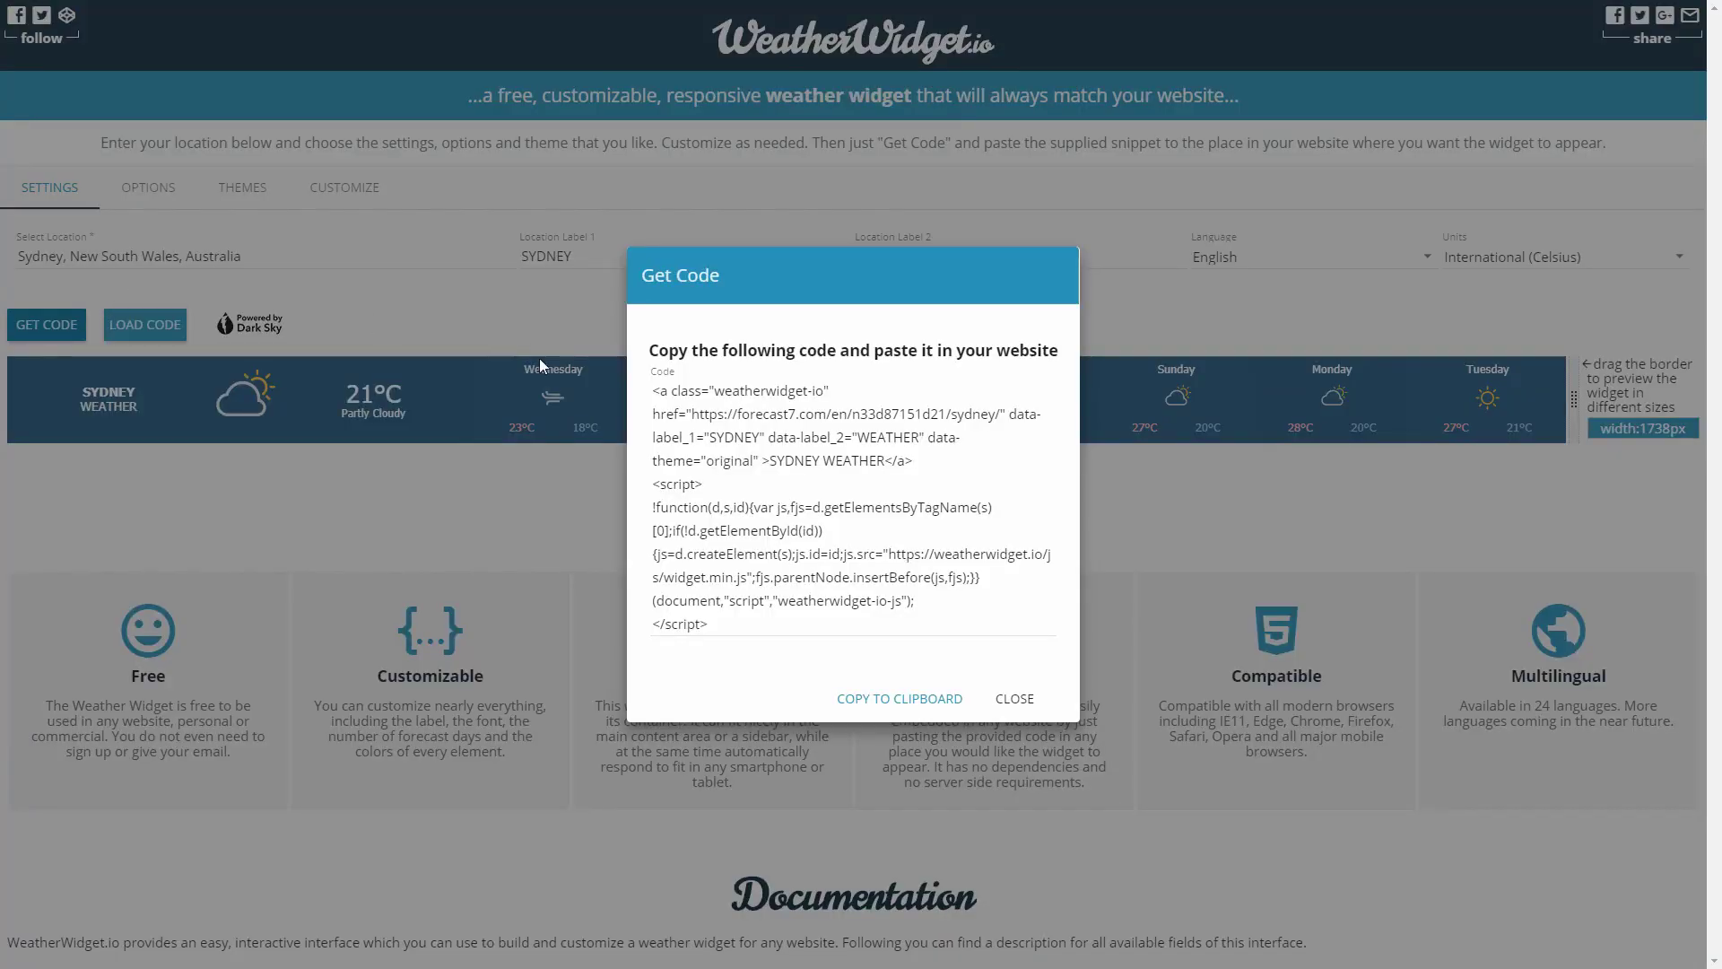
{"action": "left_click", "coordinate": [895, 702]}
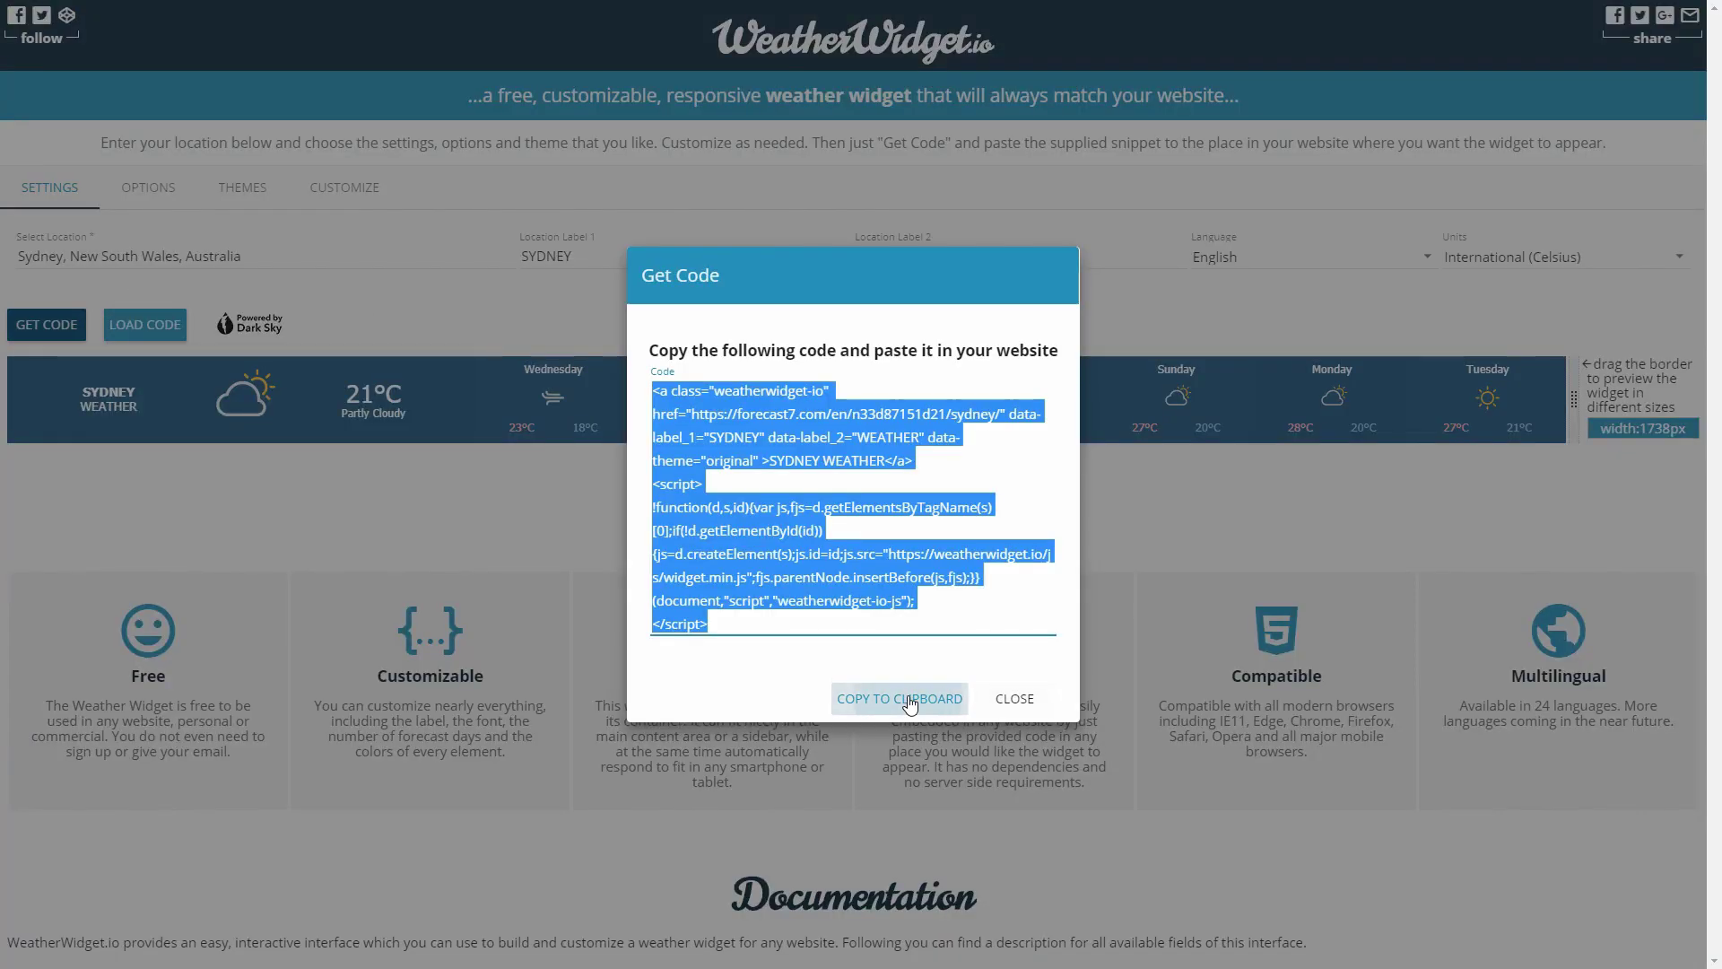
{"action": "left_click", "coordinate": [1013, 699]}
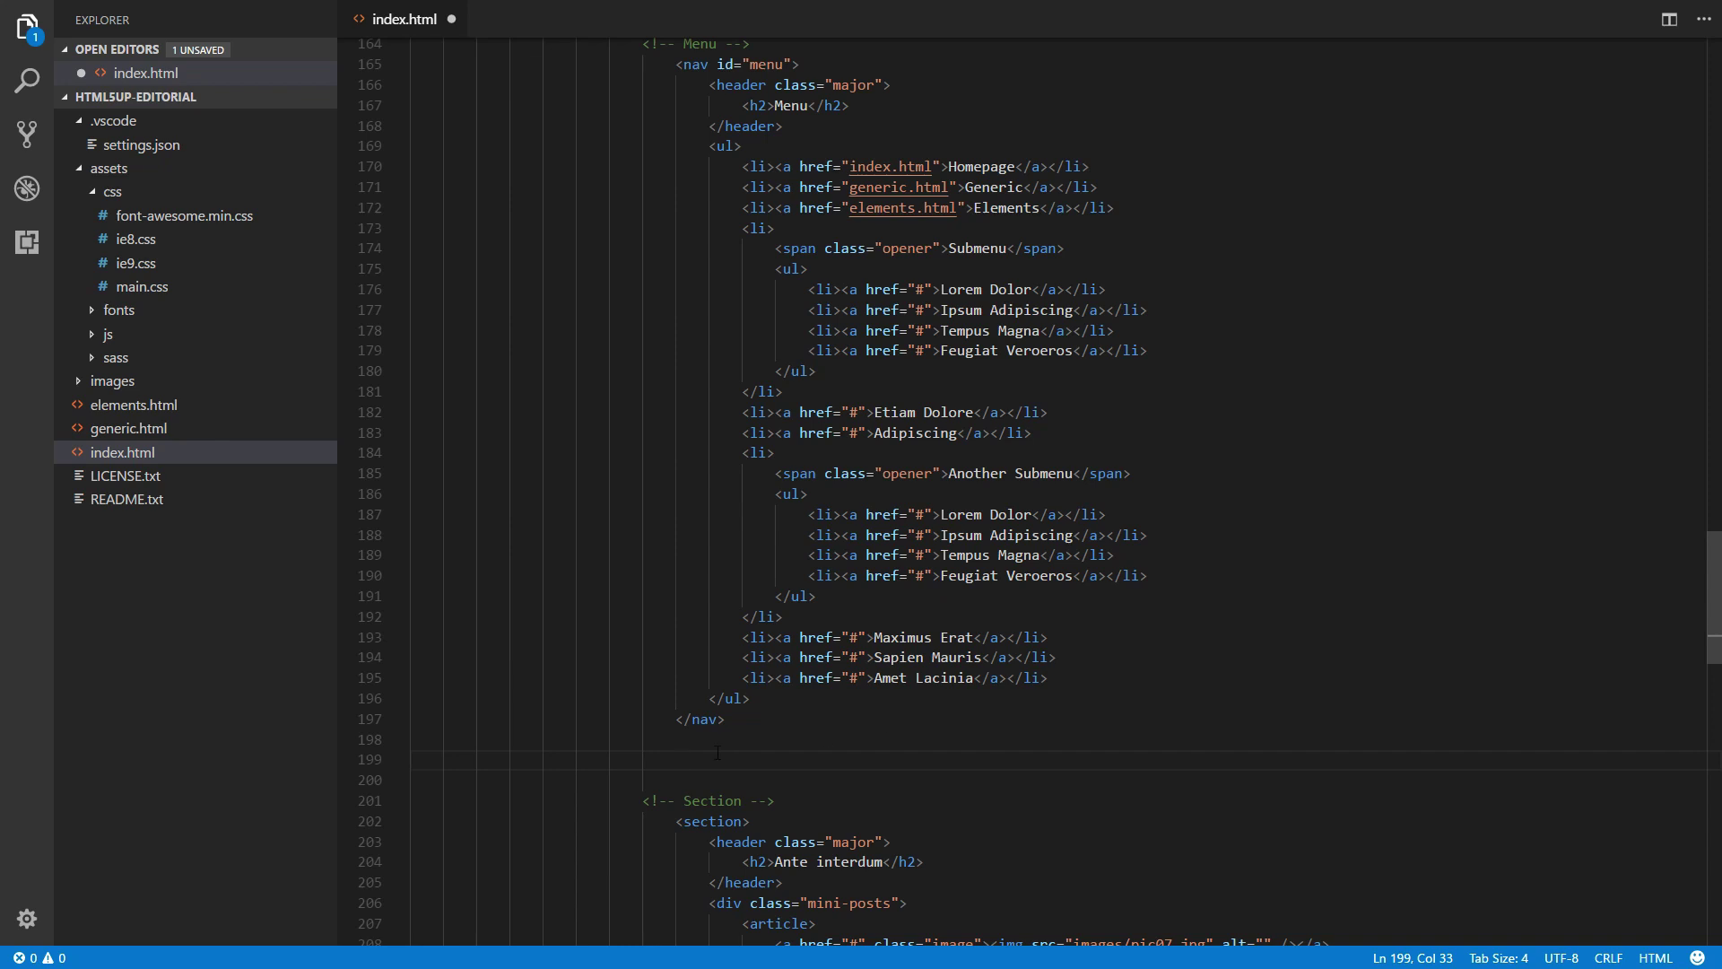
- Paste the copied widget code on line 199 below the sidebar menu, save index.html, and check the widget on the Editorial page
{"action": "left_click_drag", "start_coordinate": [718, 752], "coordinate": [365, 762]}
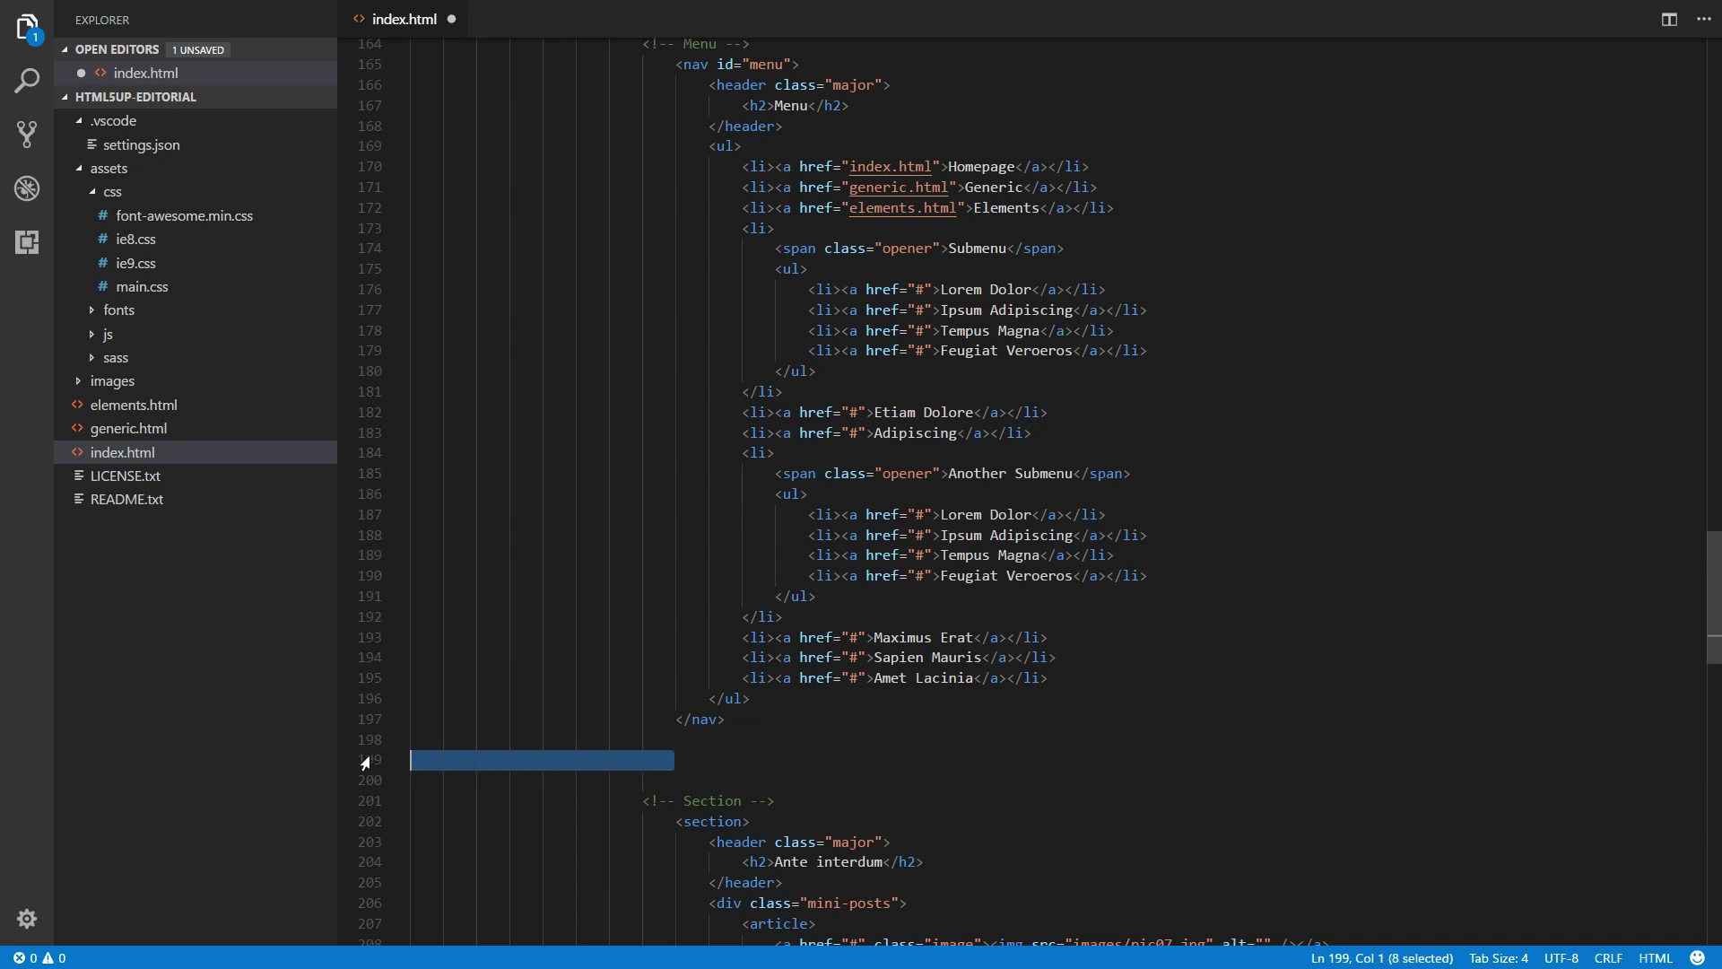
{"action": "key", "text": "ctrl+v"}
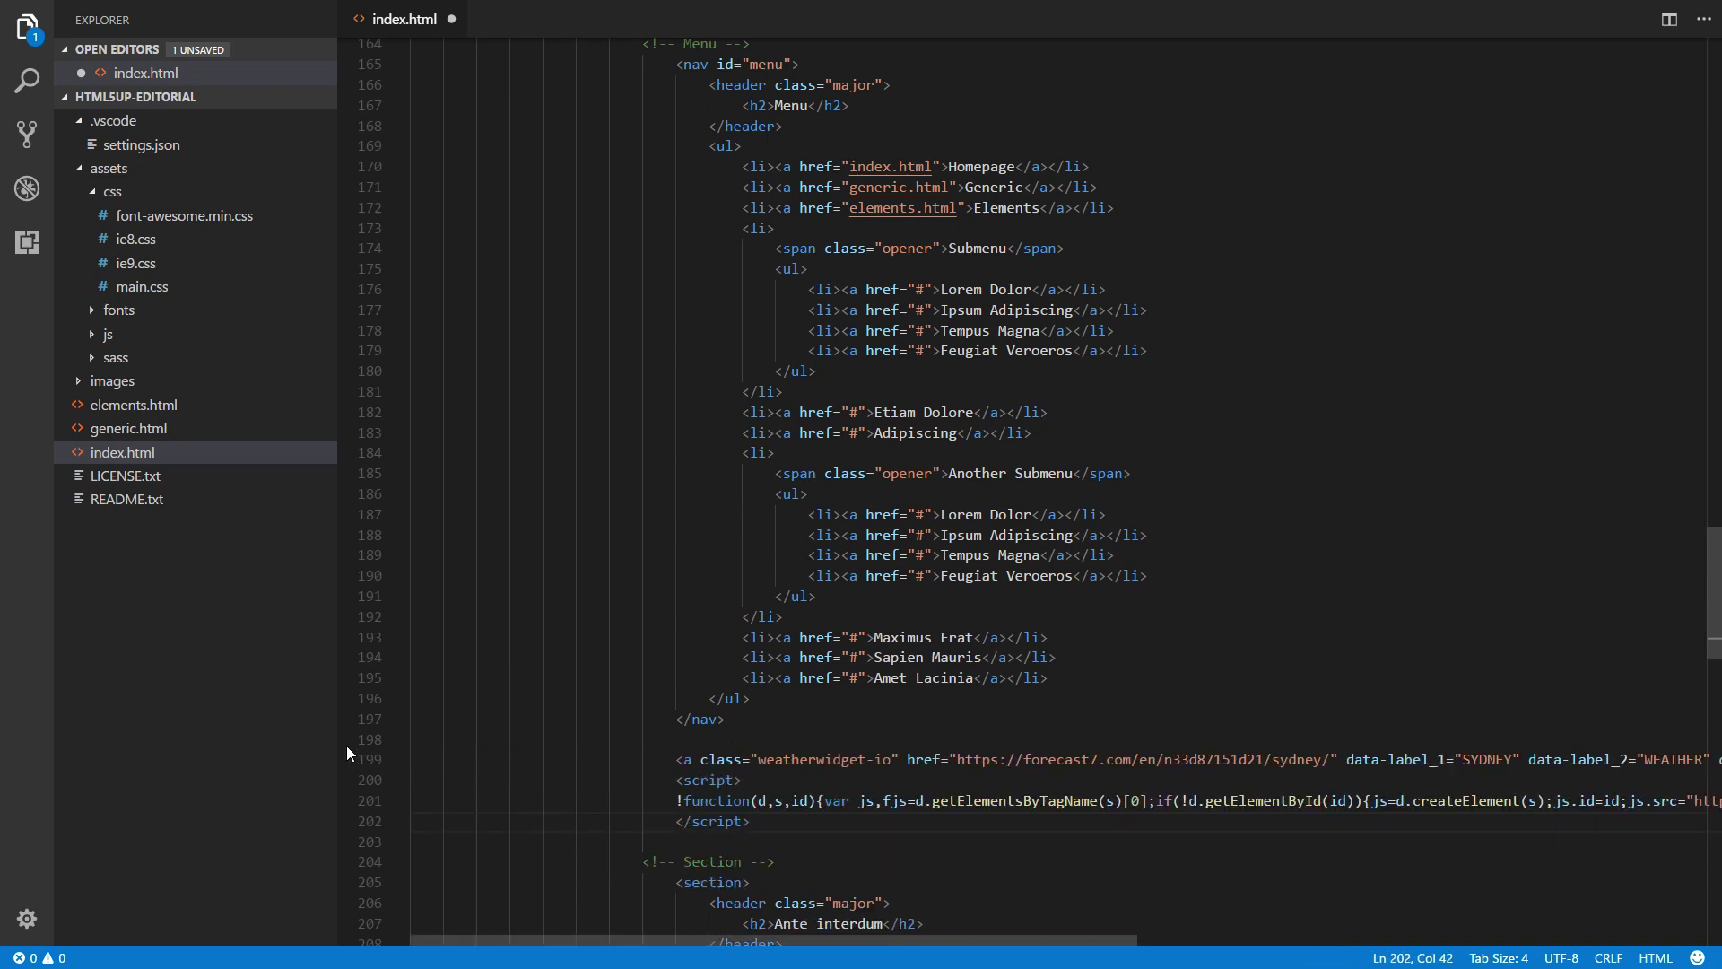
{"action": "key", "text": "ctrl+s"}
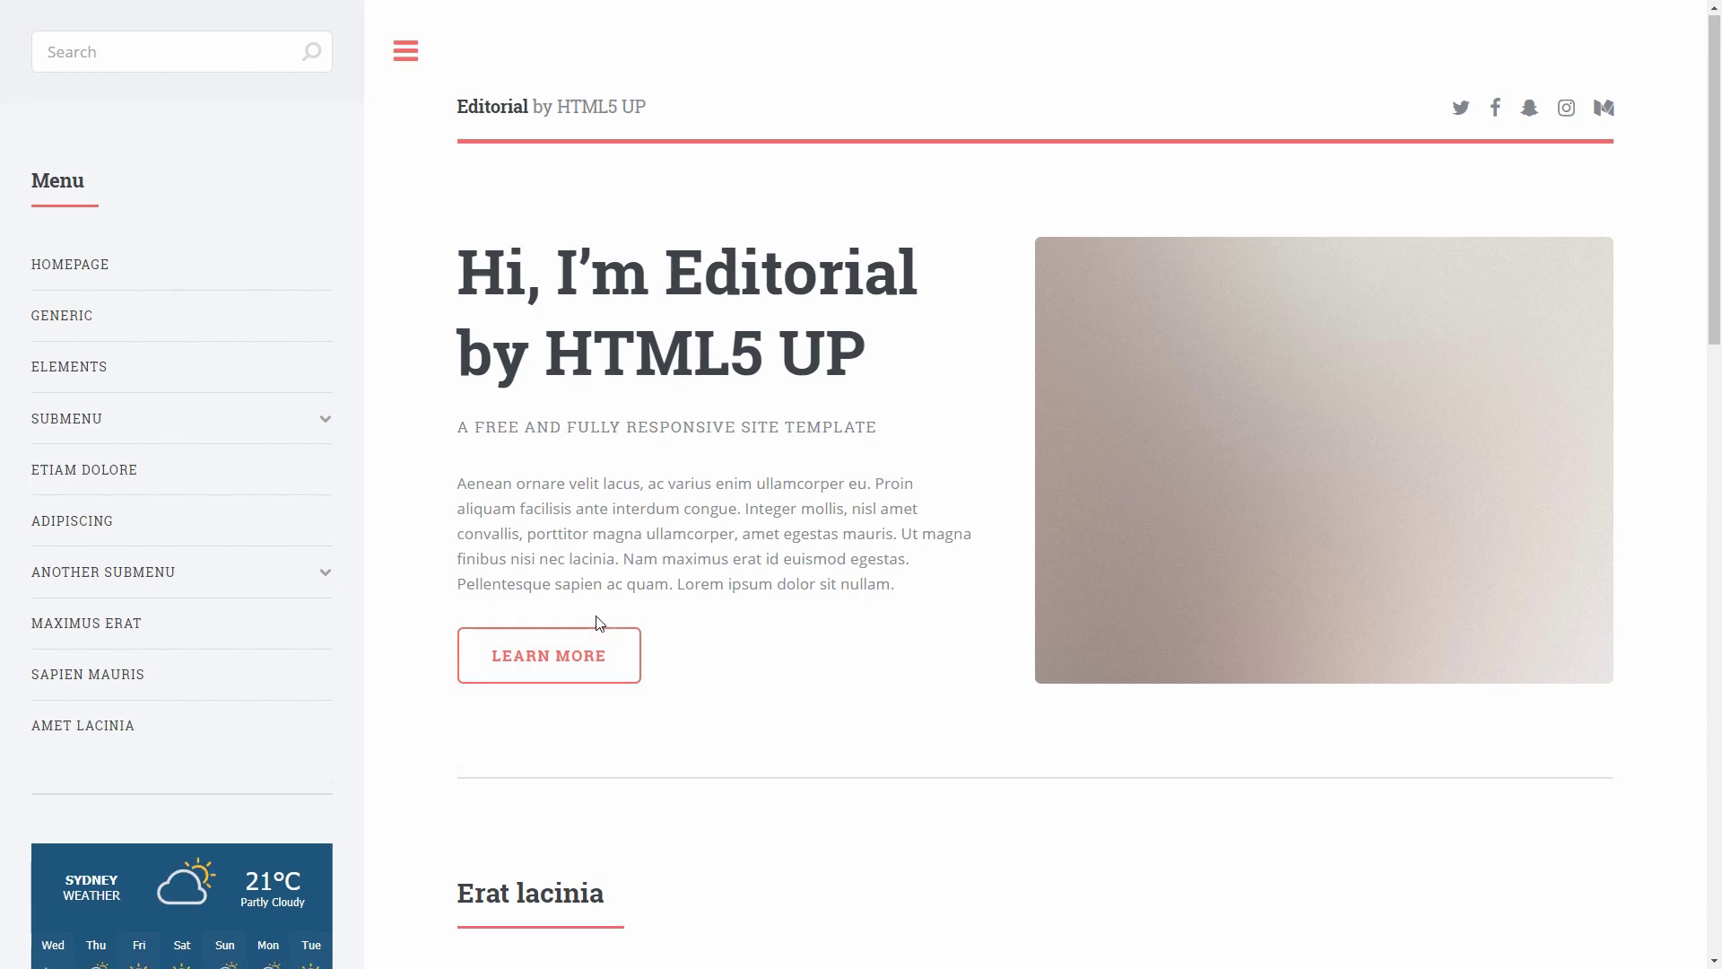
{"action": "scroll", "coordinate": [603, 620], "scroll_direction": "down", "scroll_amount": 4}
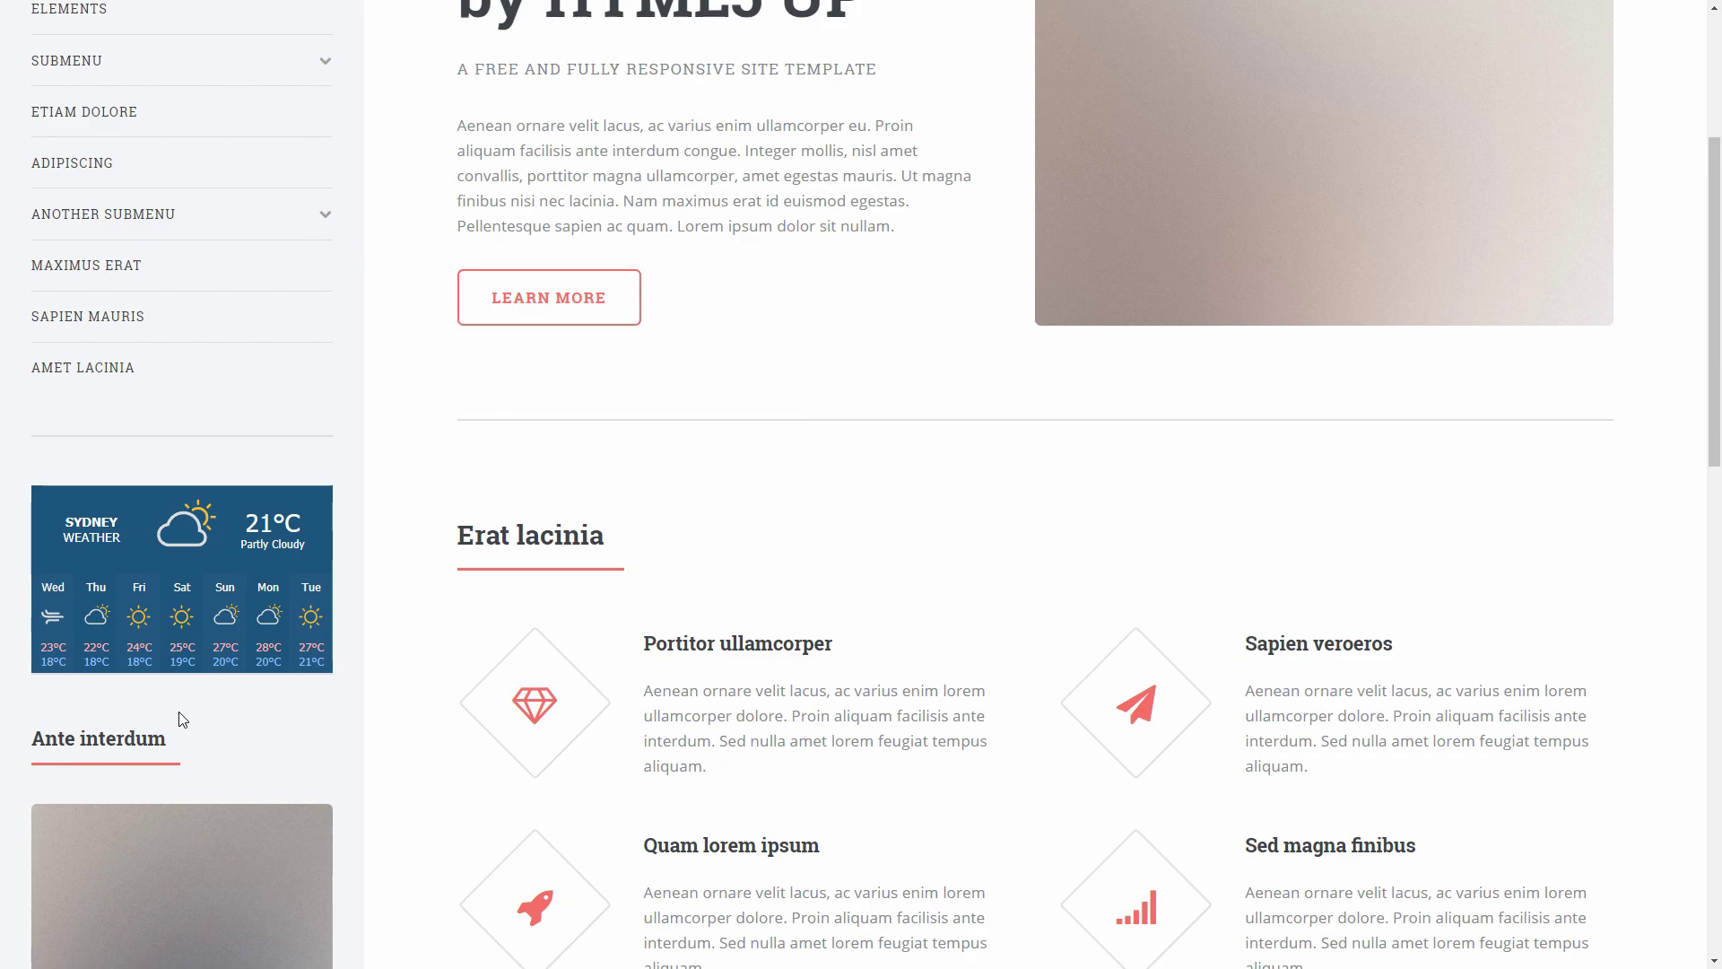
- Return to WeatherWidget.io and set the Sydney widget's forecast days to 5
{"action": "key", "text": "ctrl+Tab"}
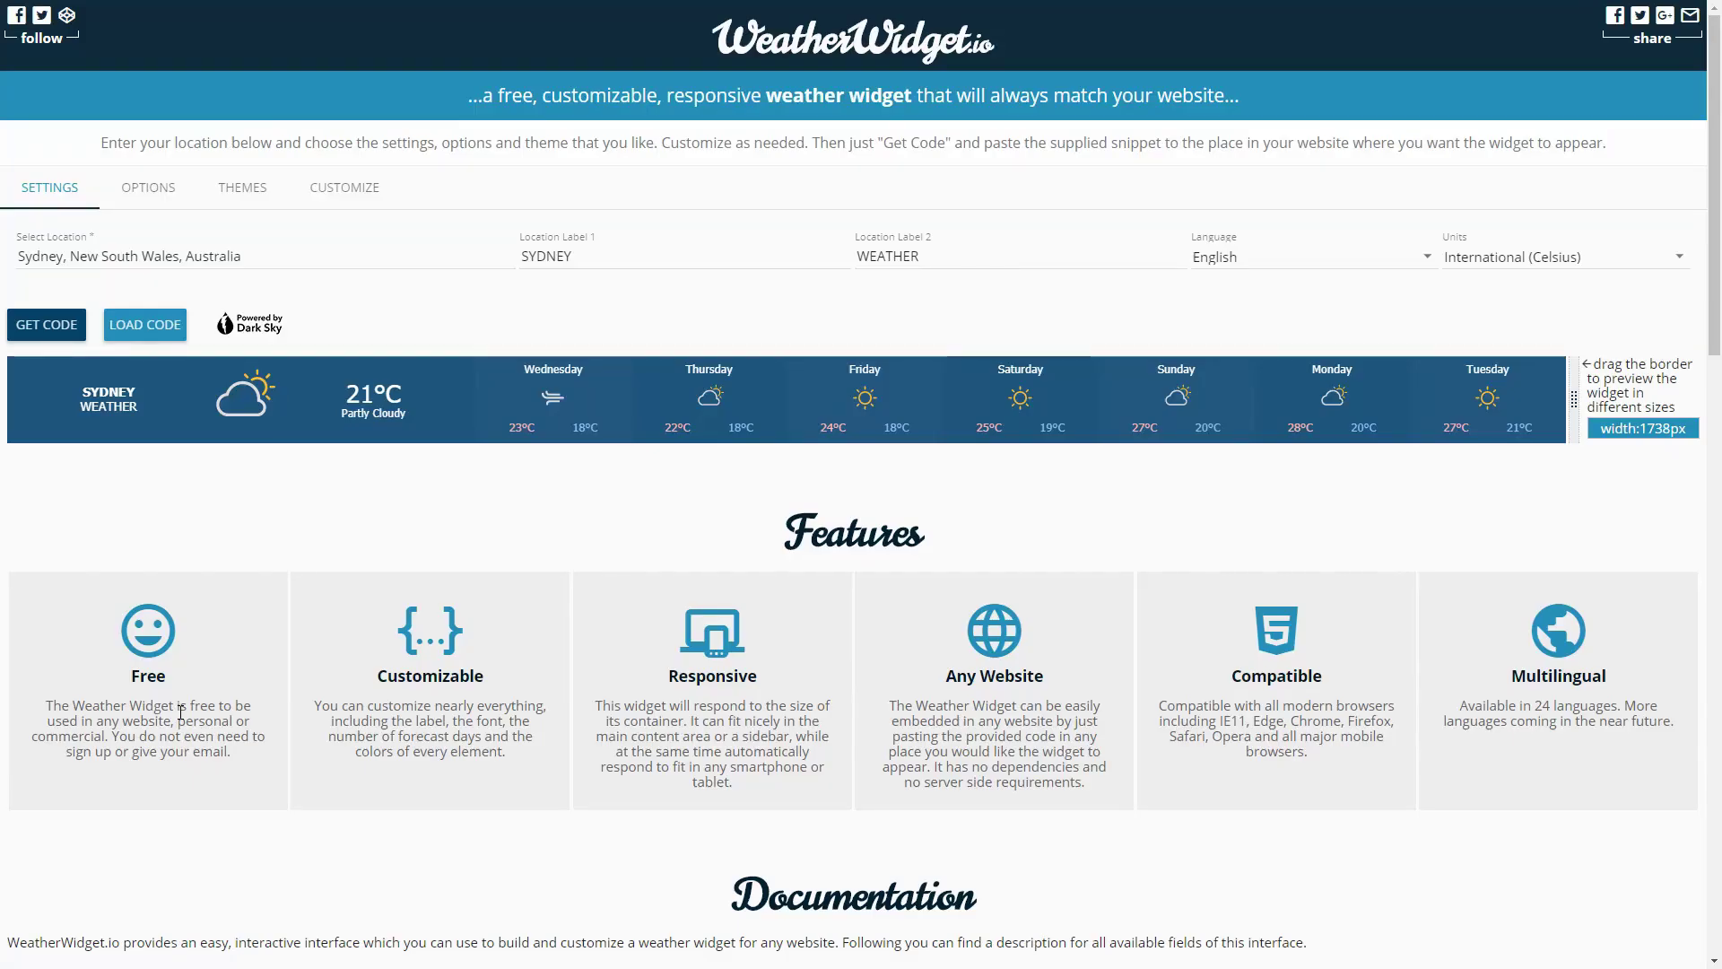
{"action": "left_click", "coordinate": [149, 202]}
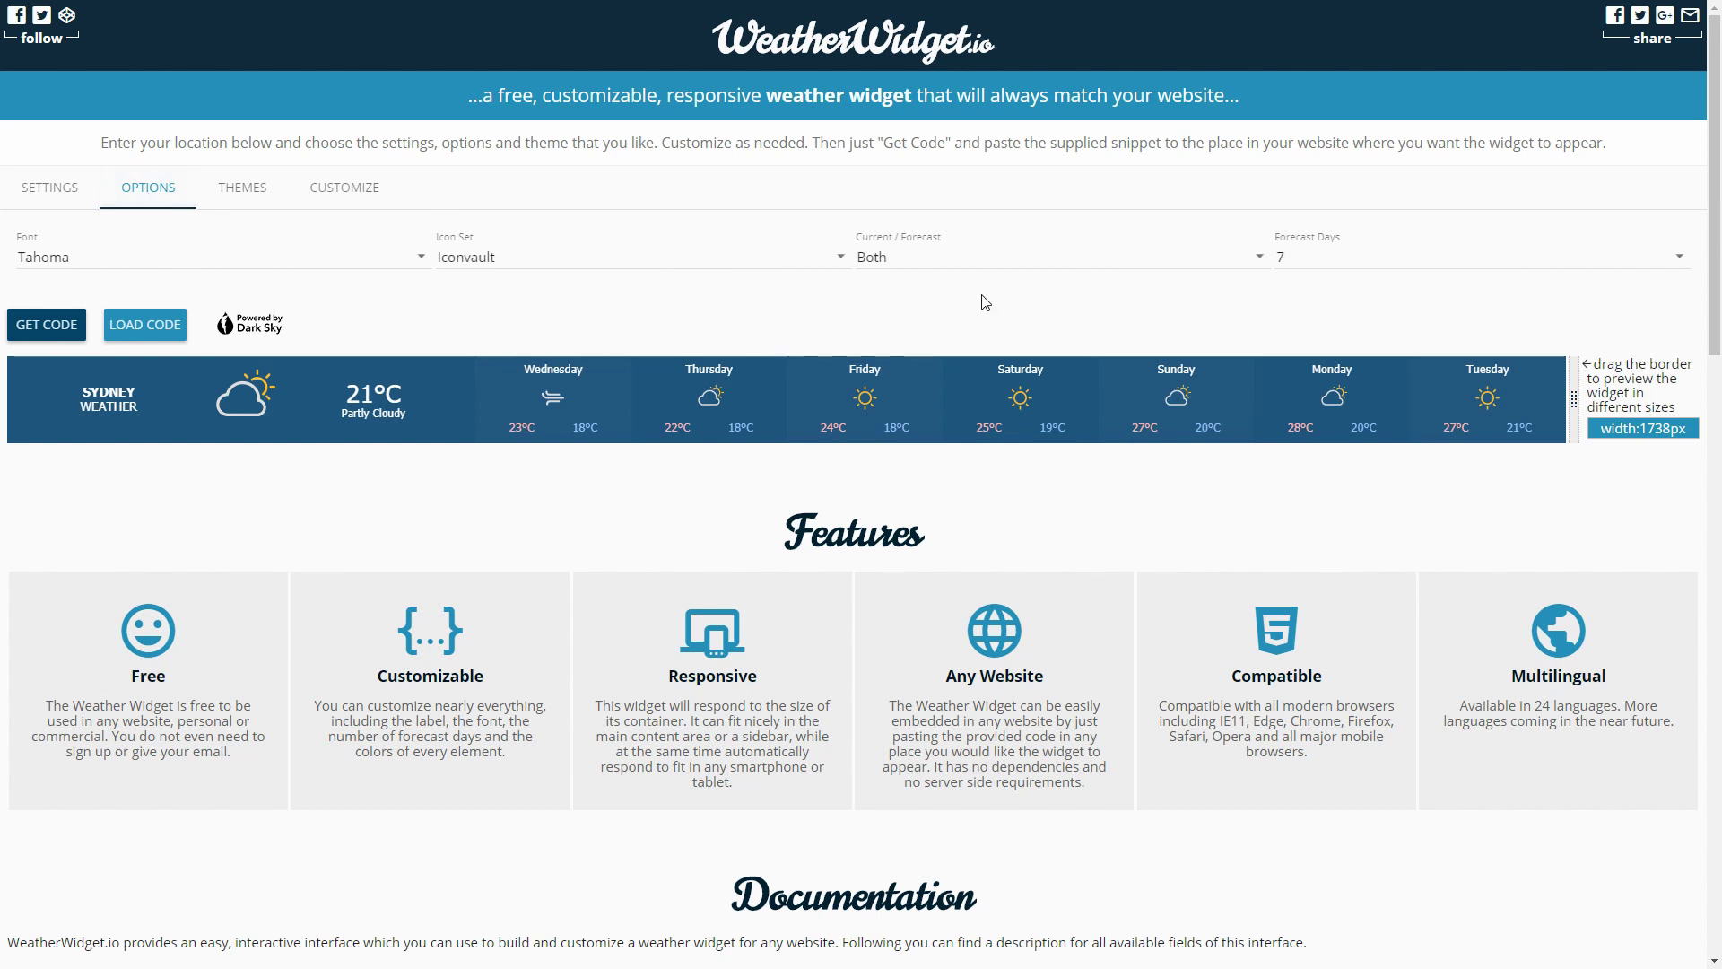
{"action": "left_click", "coordinate": [1430, 261]}
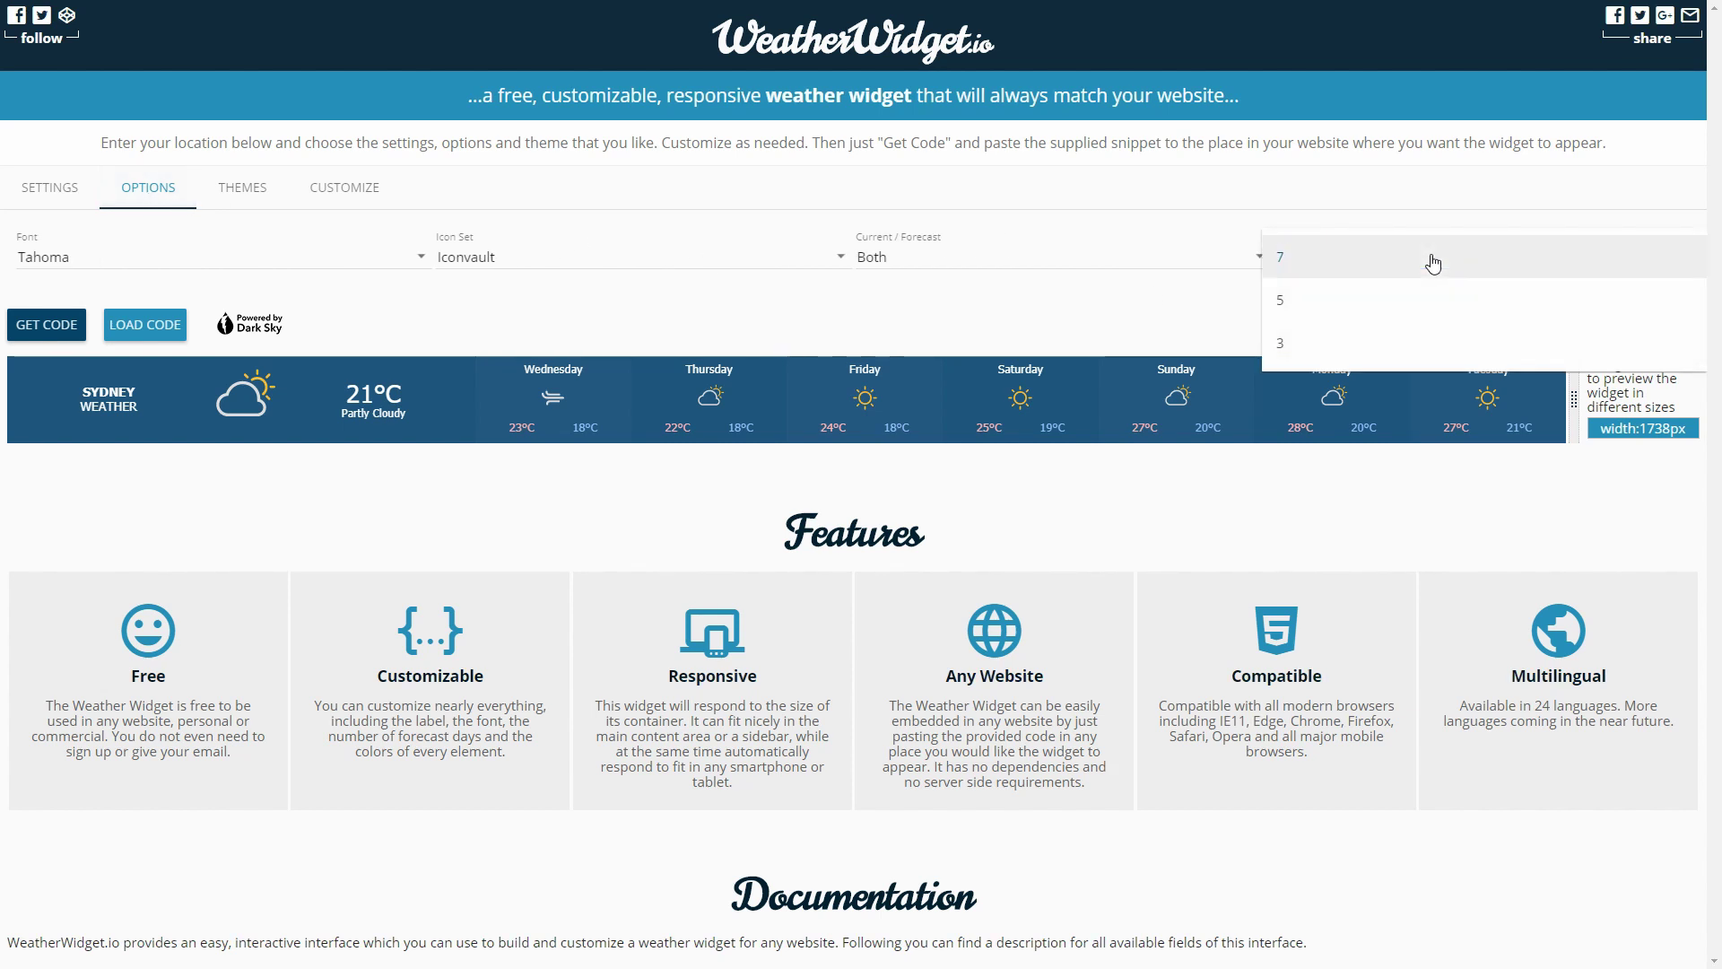
{"action": "left_click", "coordinate": [1363, 303]}
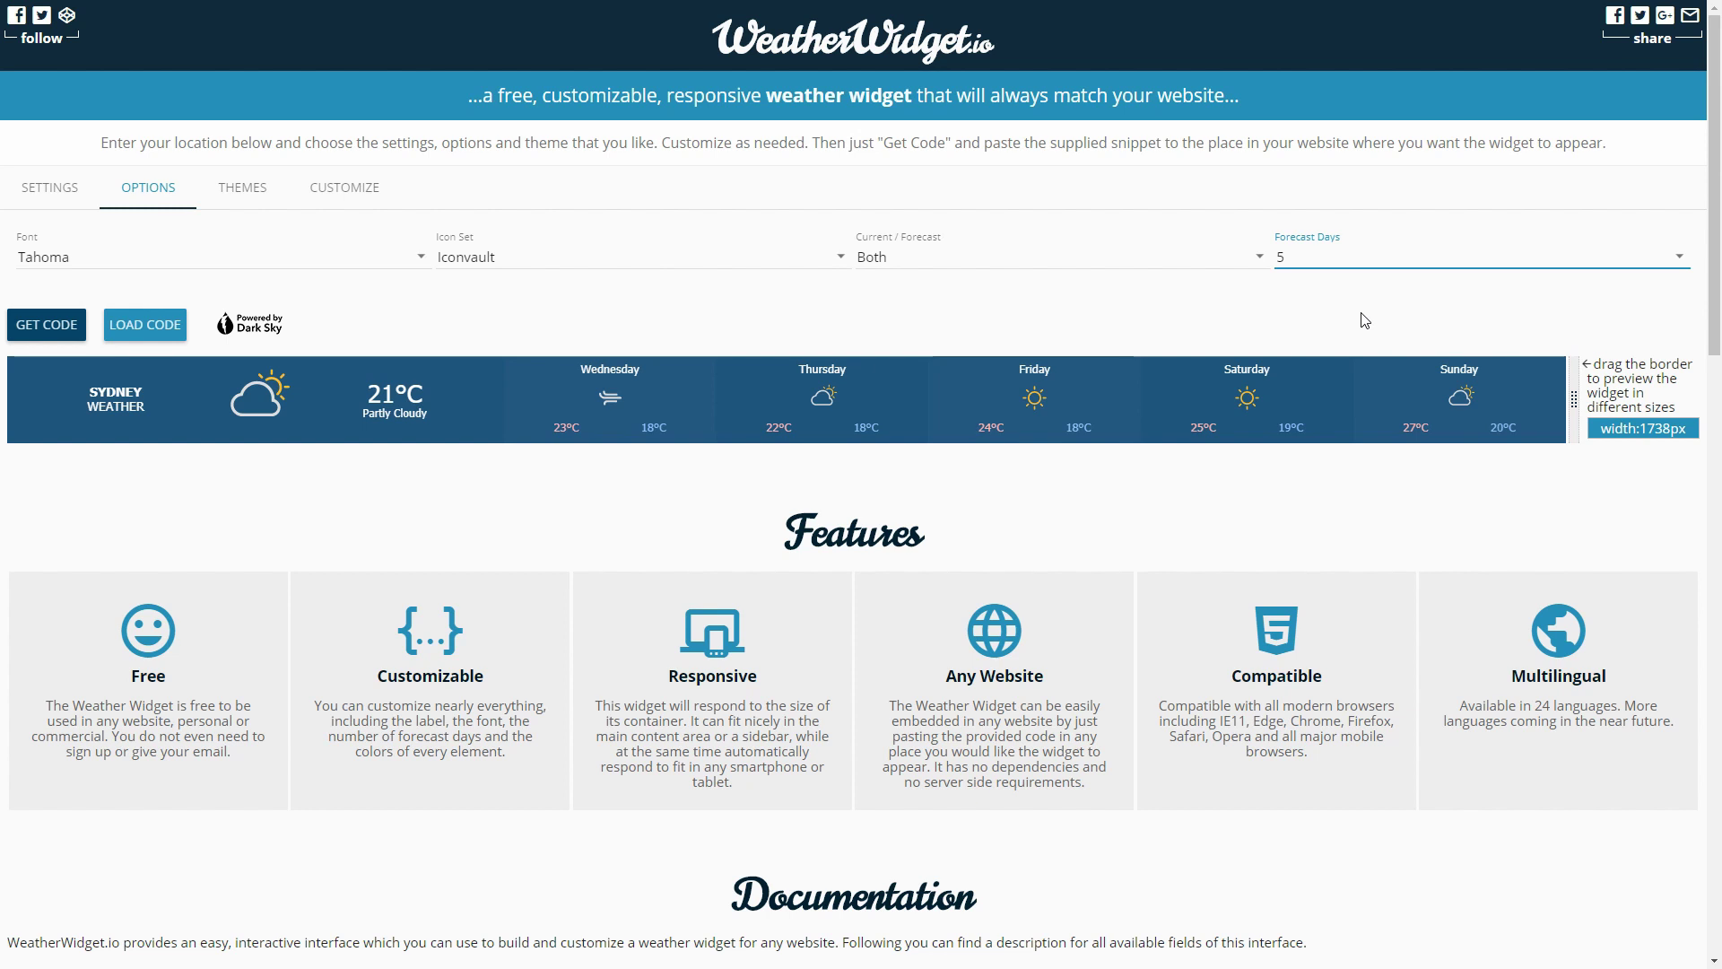
- Apply the flat Pure theme to the Sydney widget and generate its updated embed code
{"action": "left_click", "coordinate": [237, 190]}
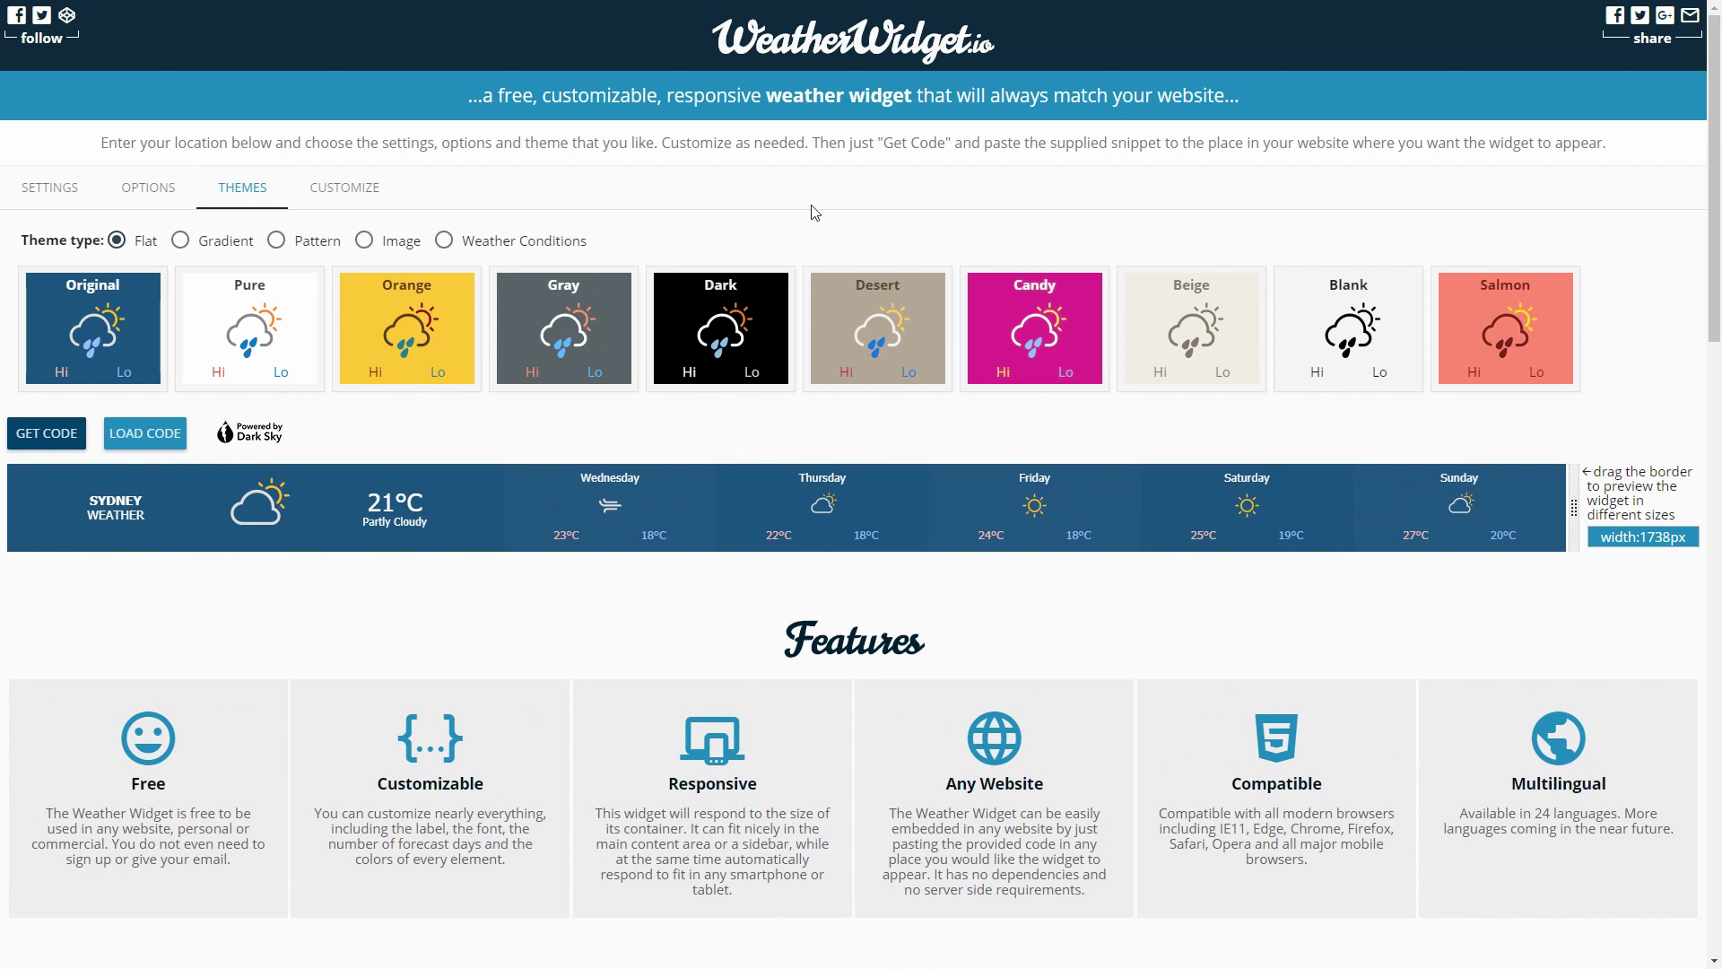
{"action": "left_click", "coordinate": [269, 332]}
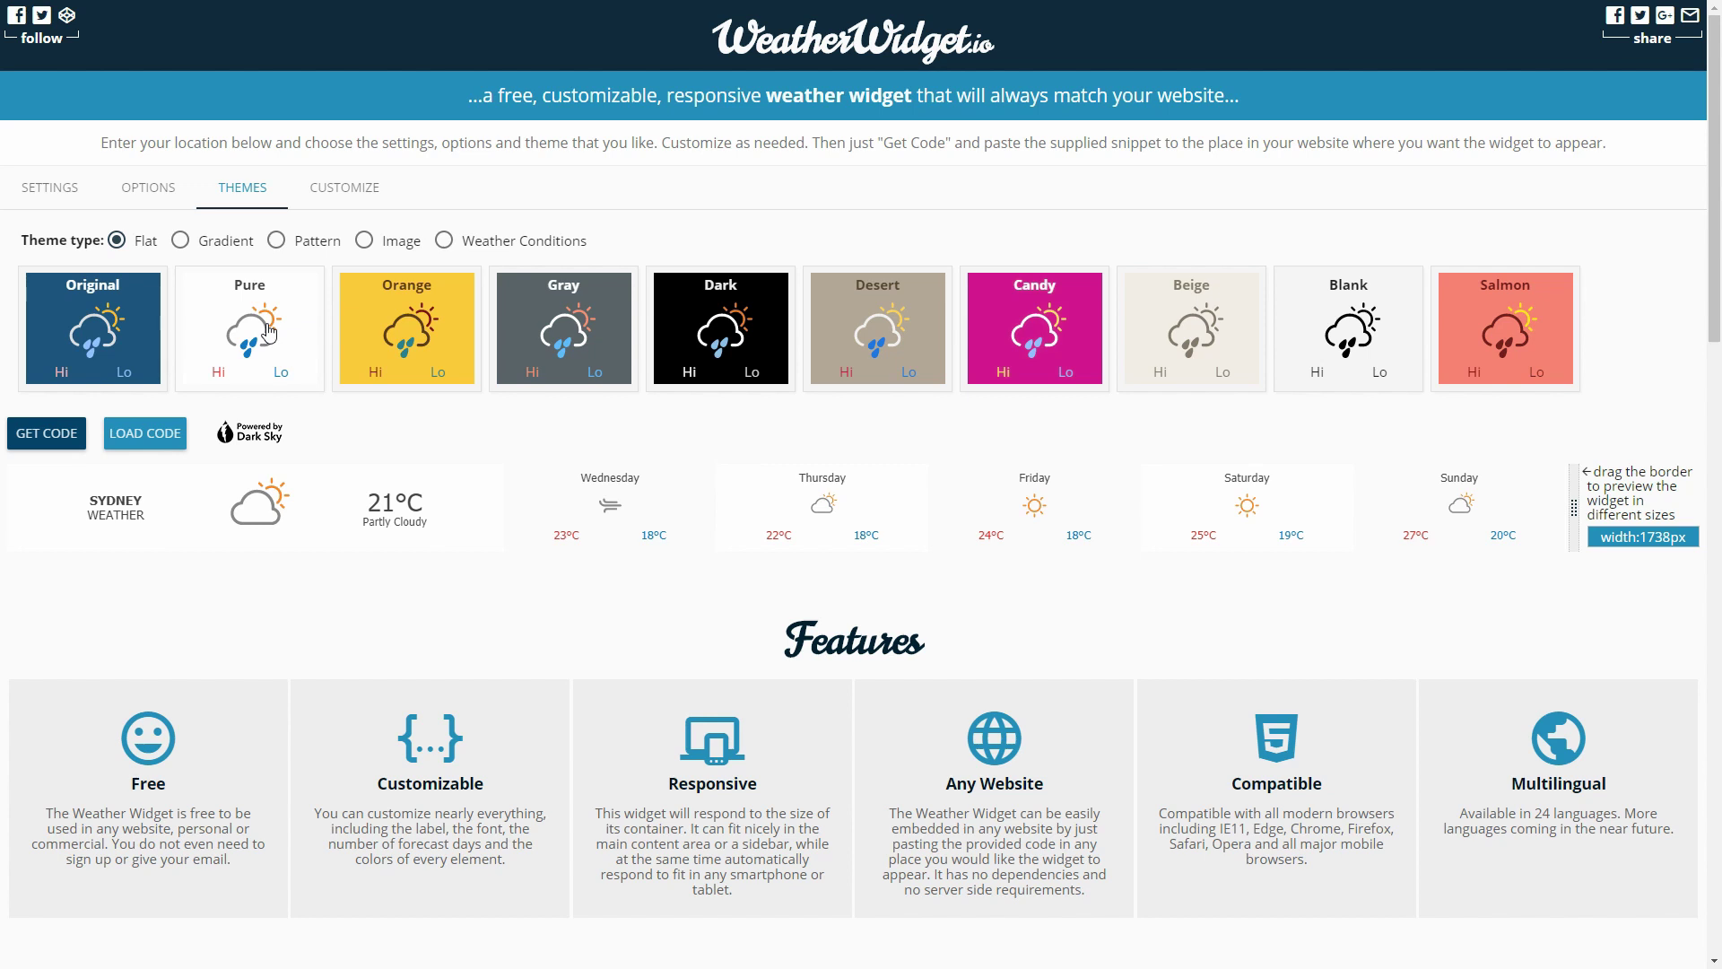
{"action": "left_click", "coordinate": [43, 435]}
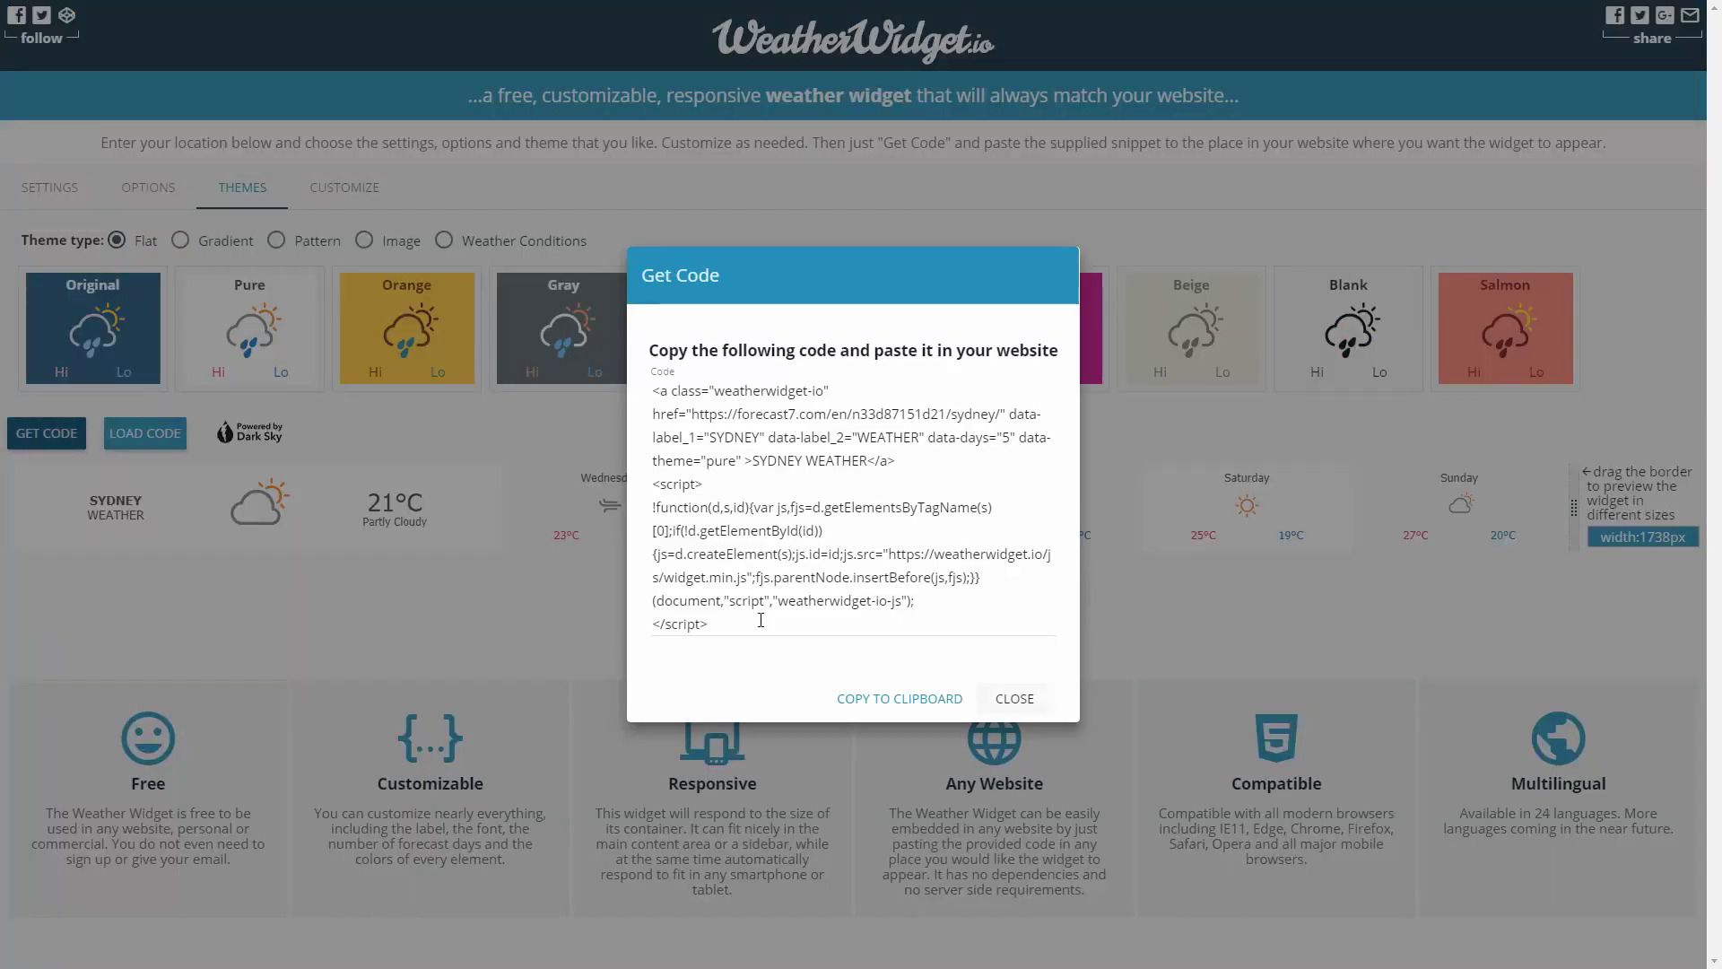
- Copy the updated embed code, replace the widget code on lines 199–202 of index.html in Visual Studio Code with it, and save
{"action": "left_click", "coordinate": [876, 700]}
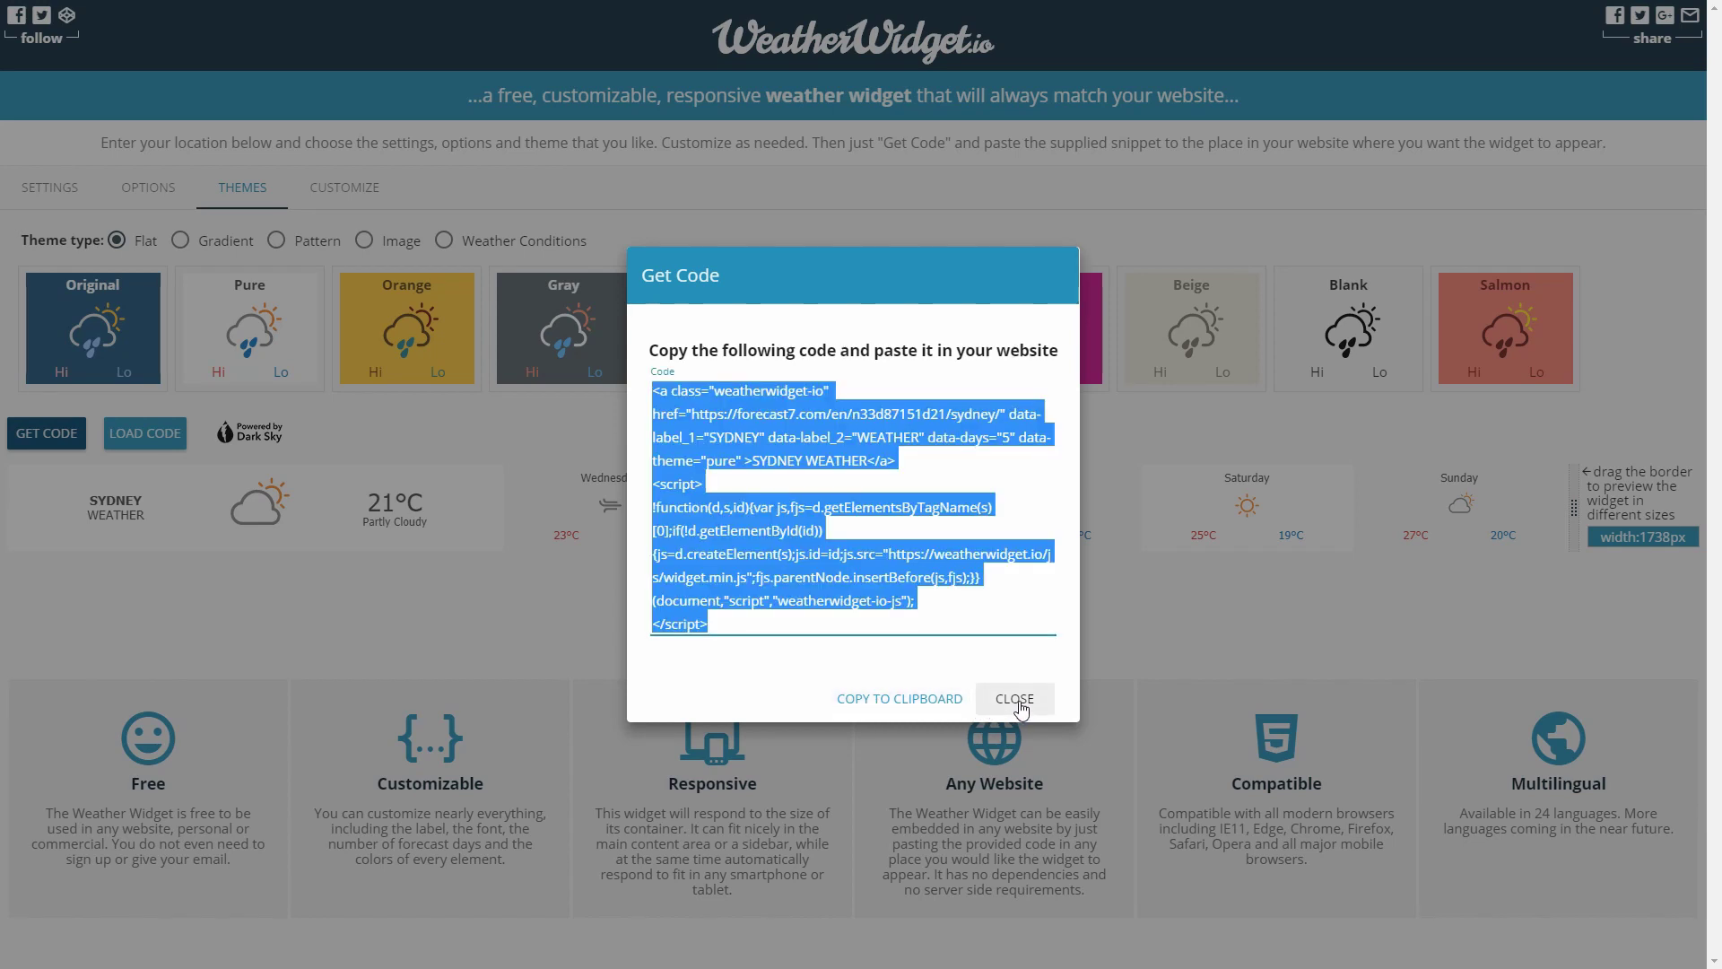
{"action": "left_click", "coordinate": [1020, 704]}
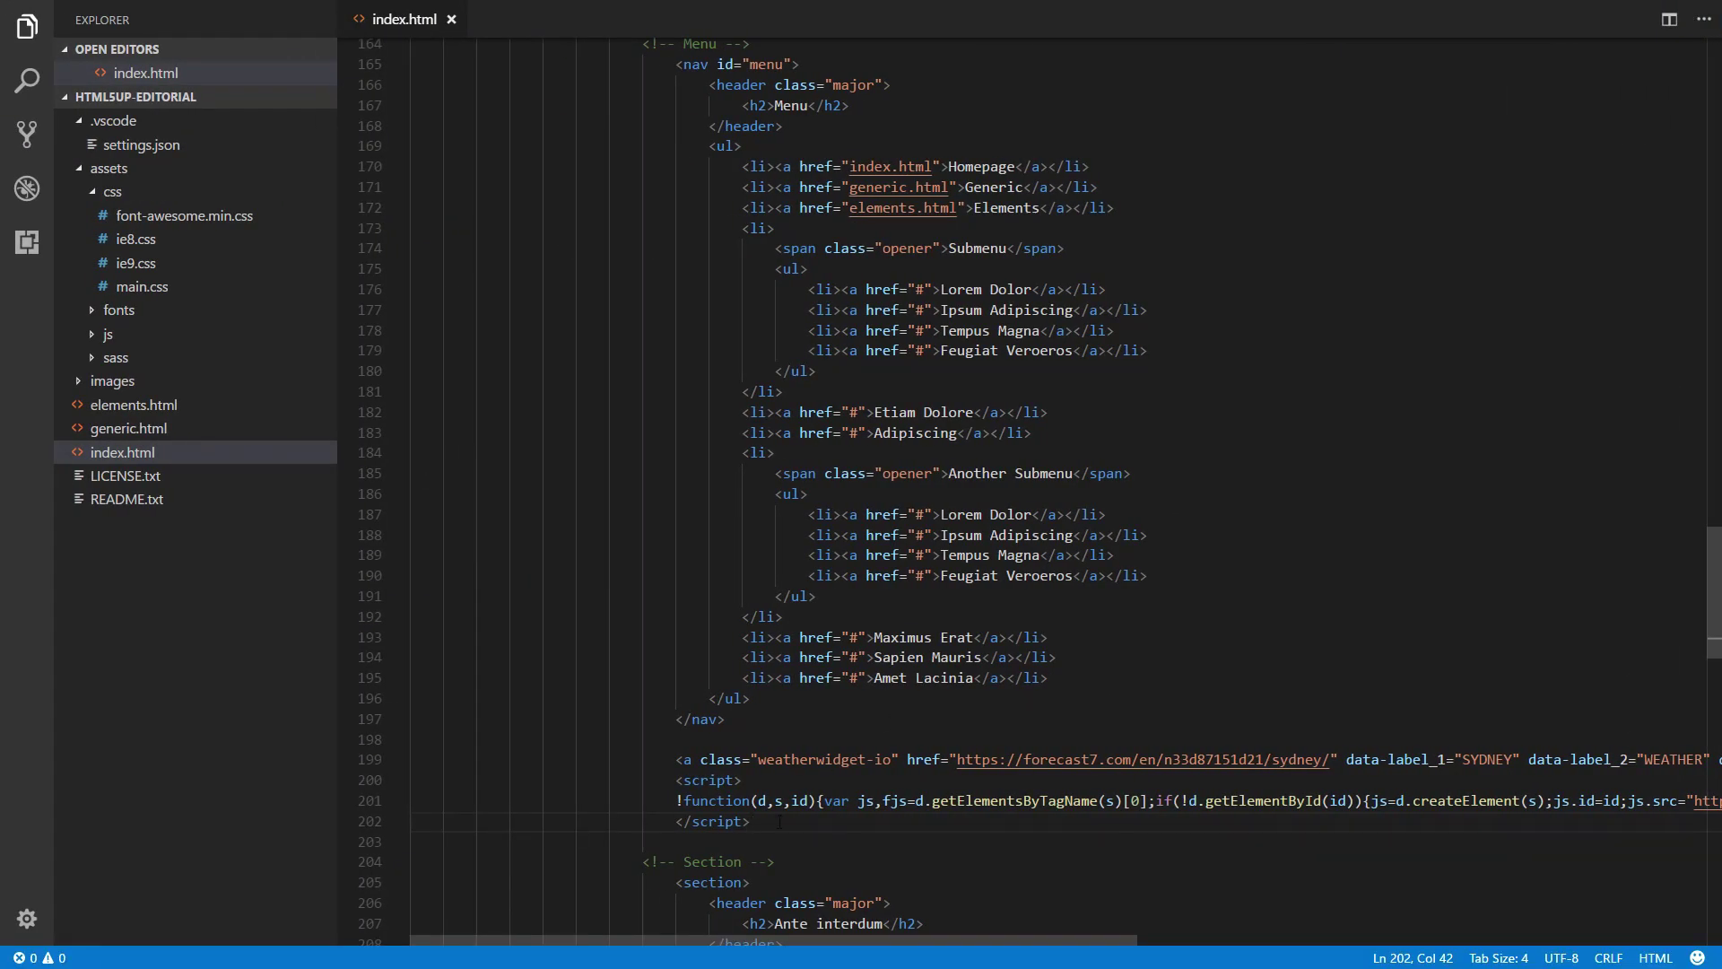
{"action": "left_click_drag", "start_coordinate": [780, 821], "coordinate": [210, 771]}
{"action": "key", "text": "ctrl+v"}
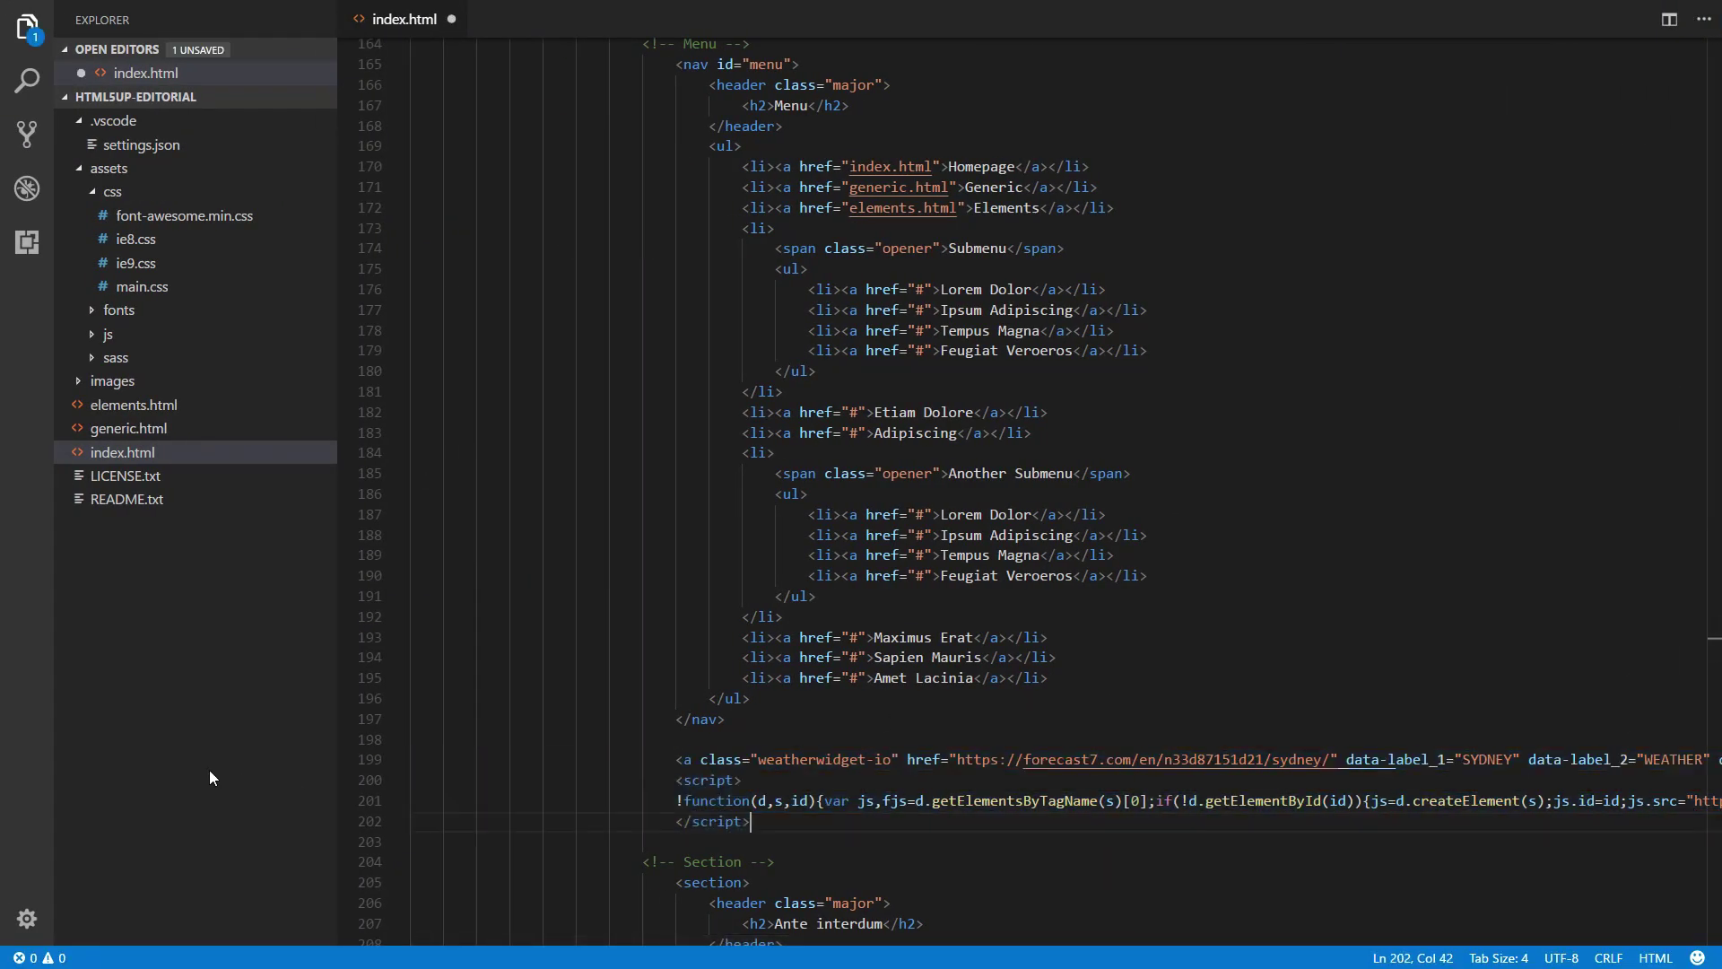
{"action": "key", "text": "ctrl+s"}
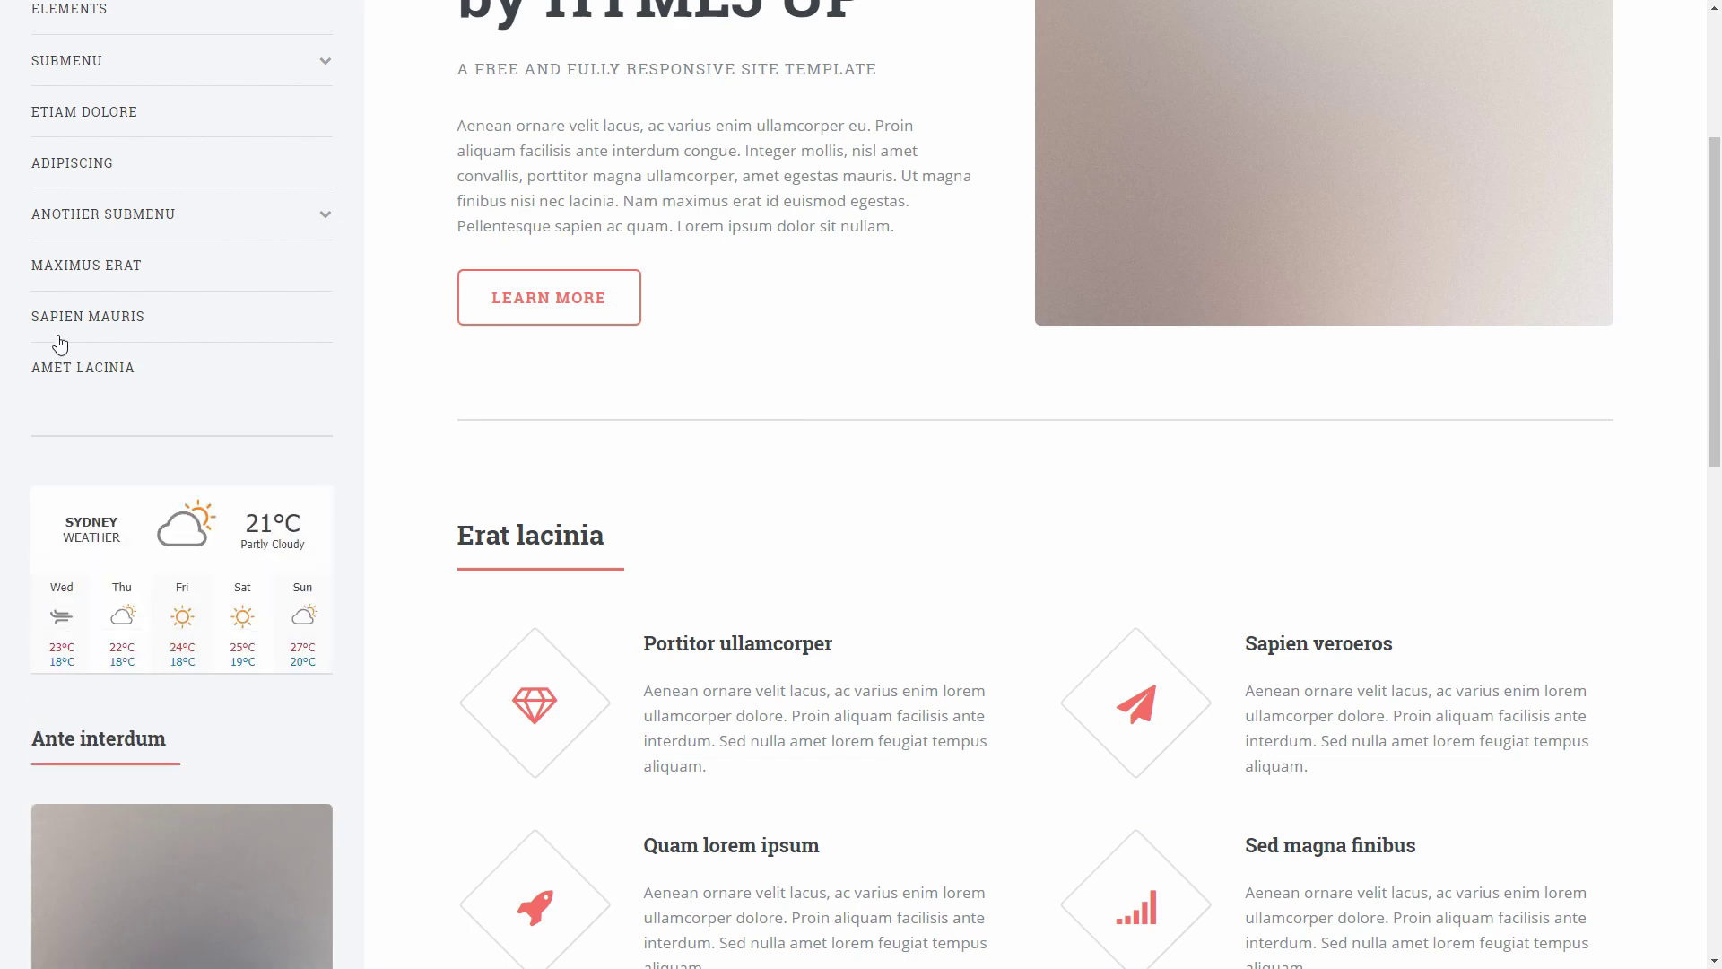
- Examine the updated weather widget on the Editorial page against the surrounding sidebar menu and the Ante interdum section
{"action": "scroll", "coordinate": [583, 488], "scroll_direction": "down", "scroll_amount": 2}
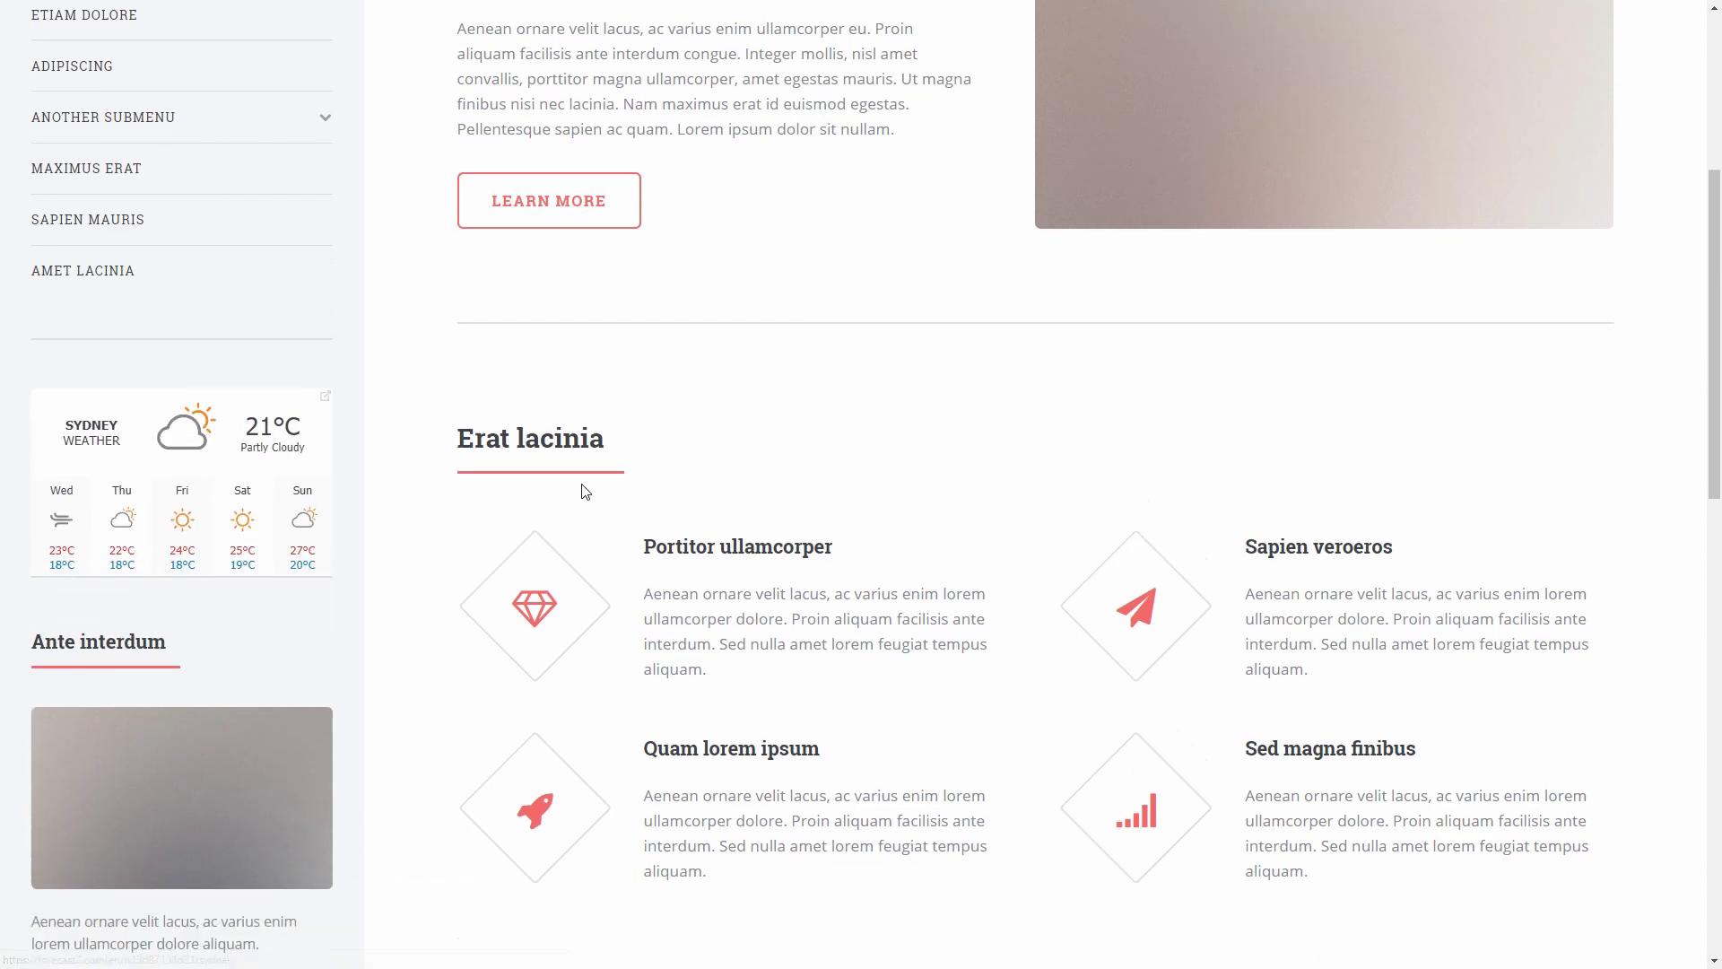
{"action": "scroll", "coordinate": [583, 487], "scroll_direction": "up", "scroll_amount": 6}
{"action": "scroll", "coordinate": [583, 488], "scroll_direction": "down", "scroll_amount": 2}
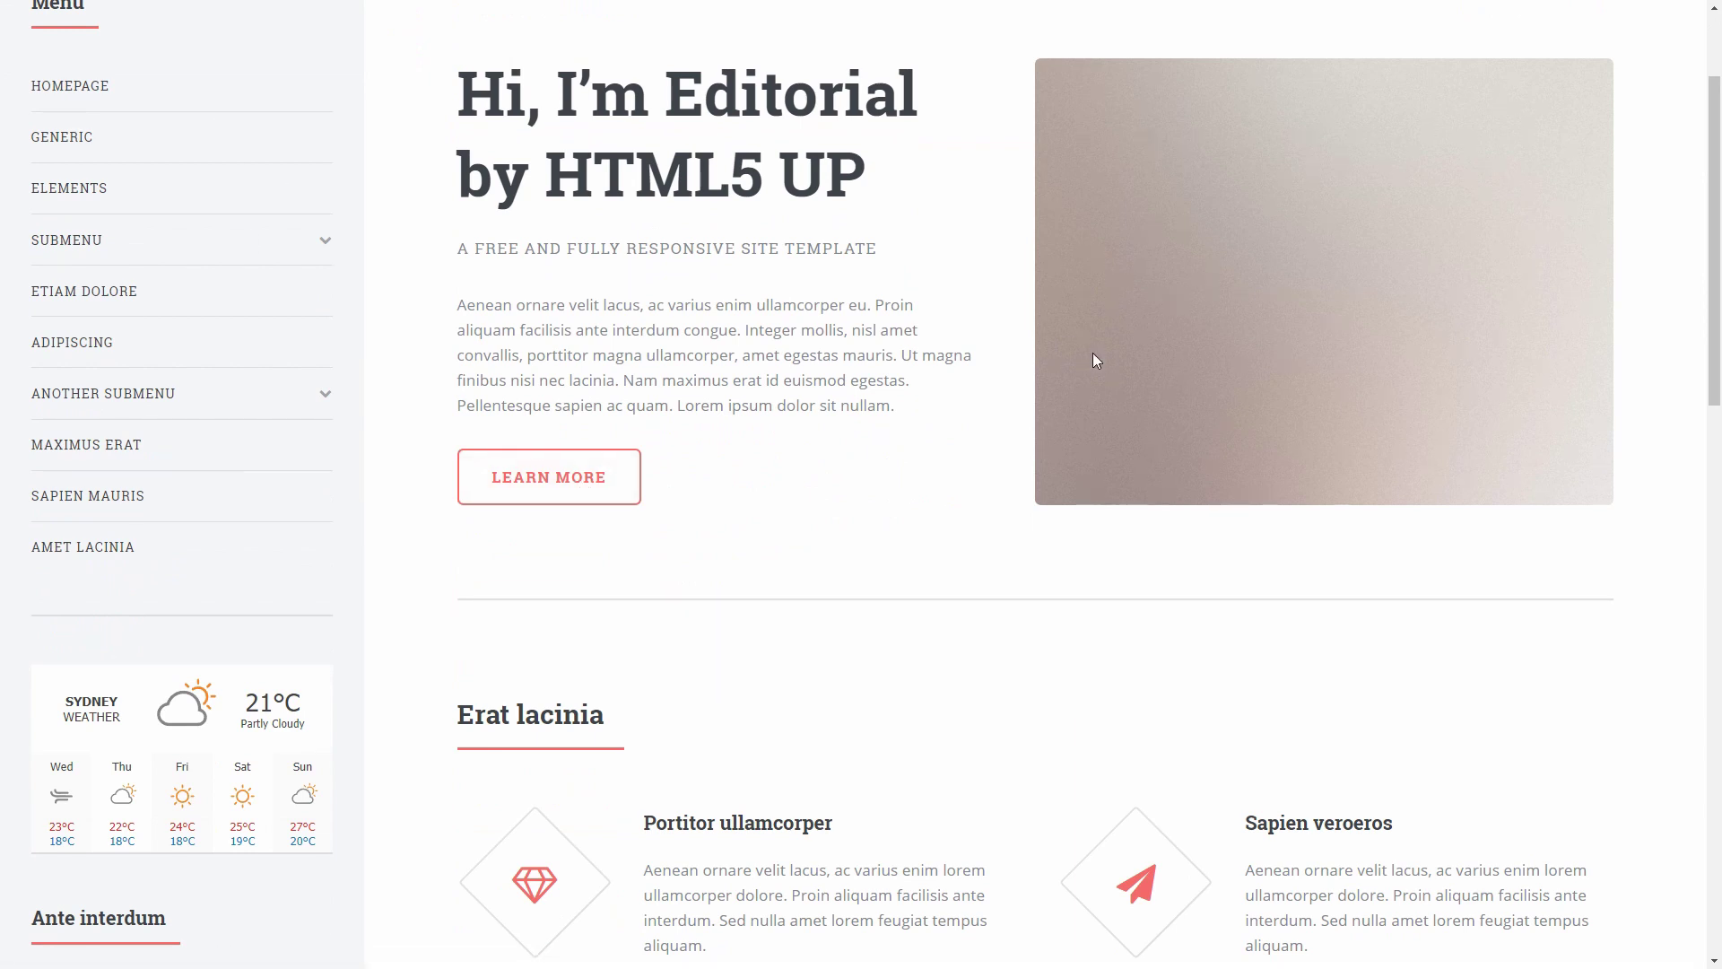
{"action": "scroll", "coordinate": [1116, 360], "scroll_direction": "up", "scroll_amount": 2}
{"action": "scroll", "coordinate": [1119, 368], "scroll_direction": "down", "scroll_amount": 3}
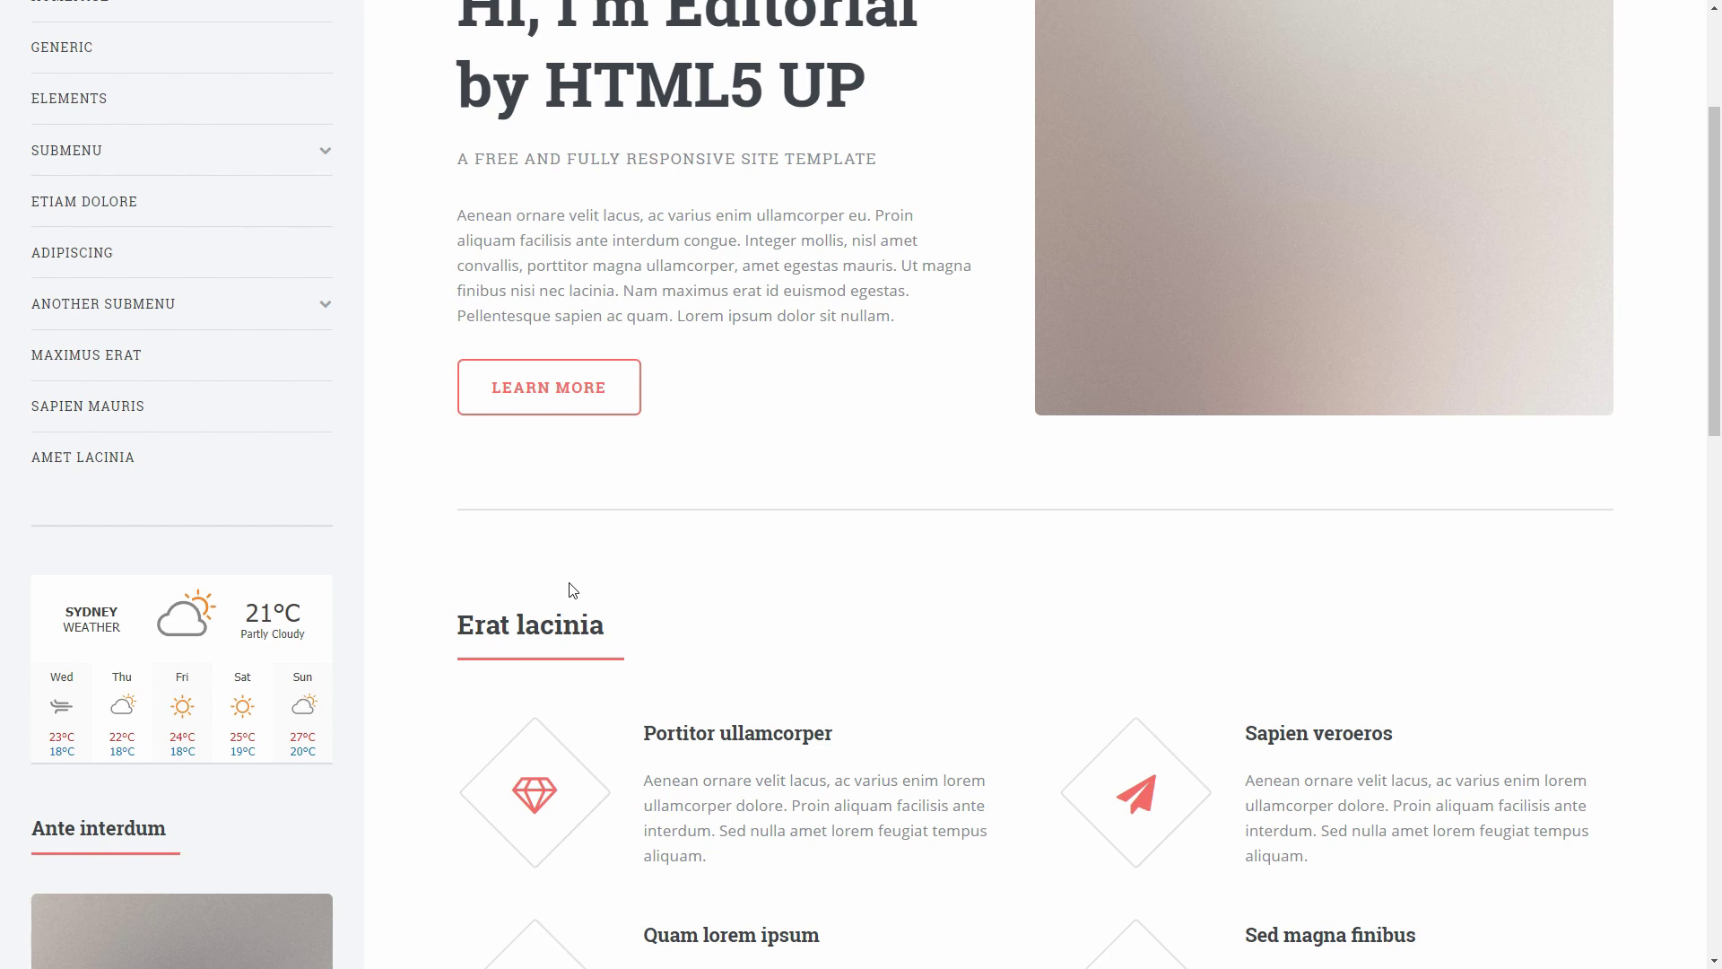
{"action": "scroll", "coordinate": [572, 590], "scroll_direction": "down", "scroll_amount": 3}
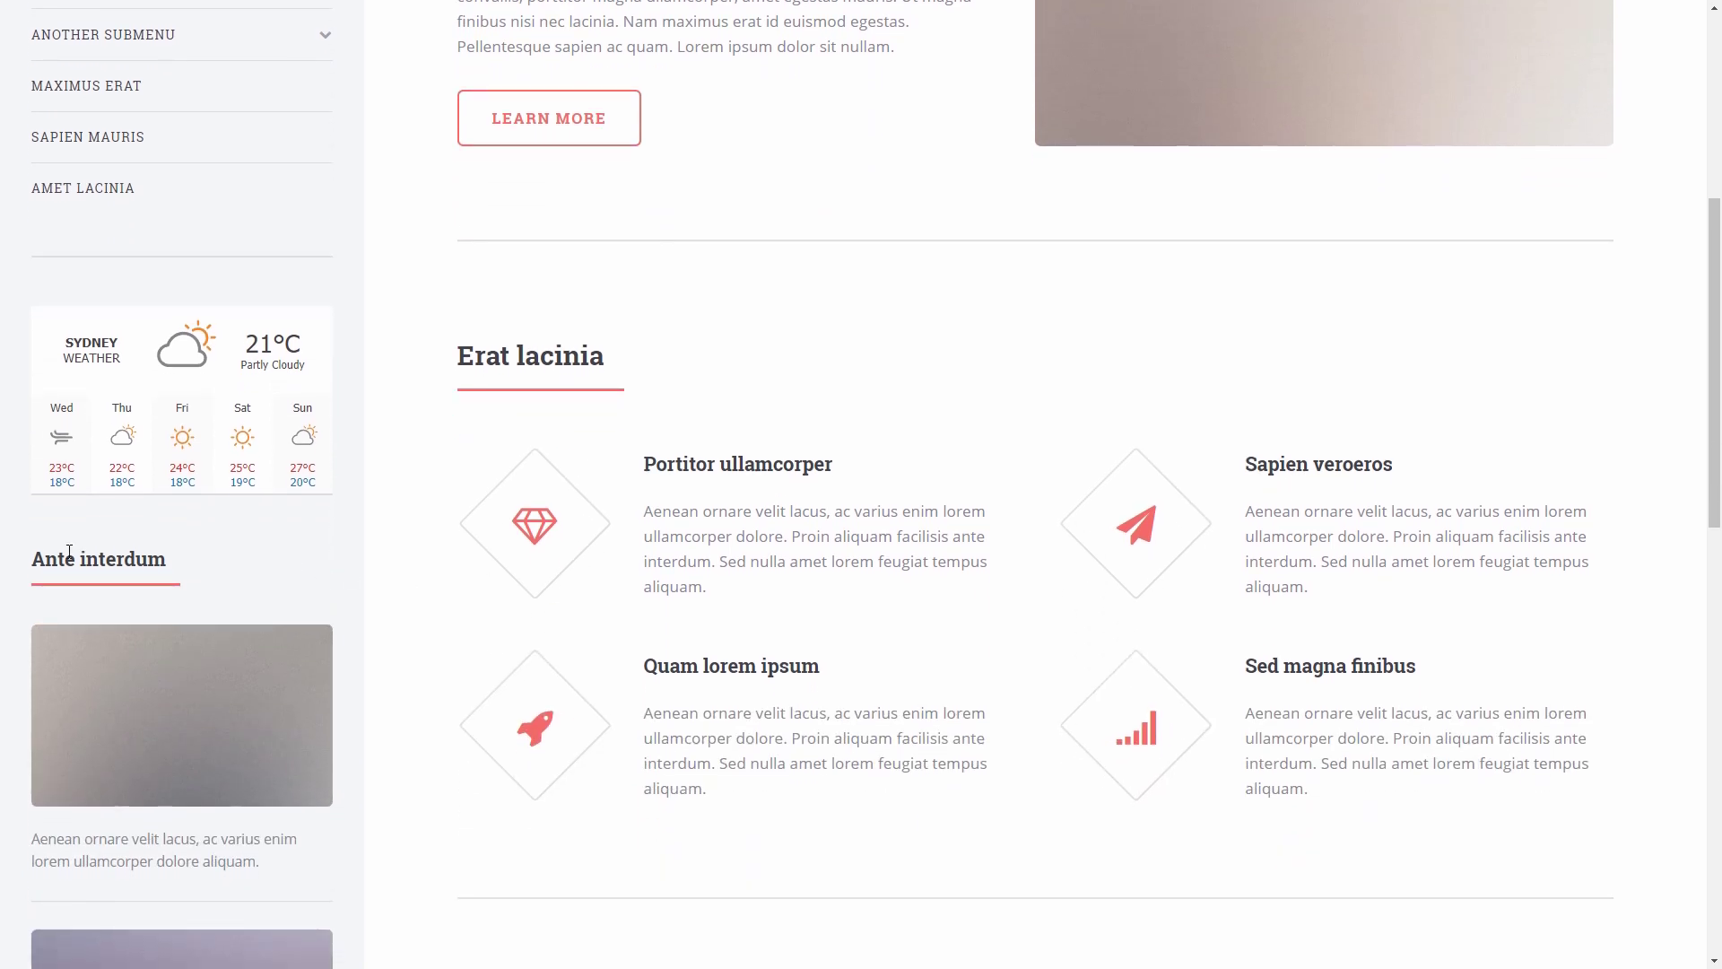
{"action": "mouse_move", "coordinate": [34, 560]}
{"action": "left_mouse_down"}
{"action": "mouse_move", "coordinate": [219, 592]}
{"action": "mouse_move", "coordinate": [3, 563]}
{"action": "left_mouse_up"}
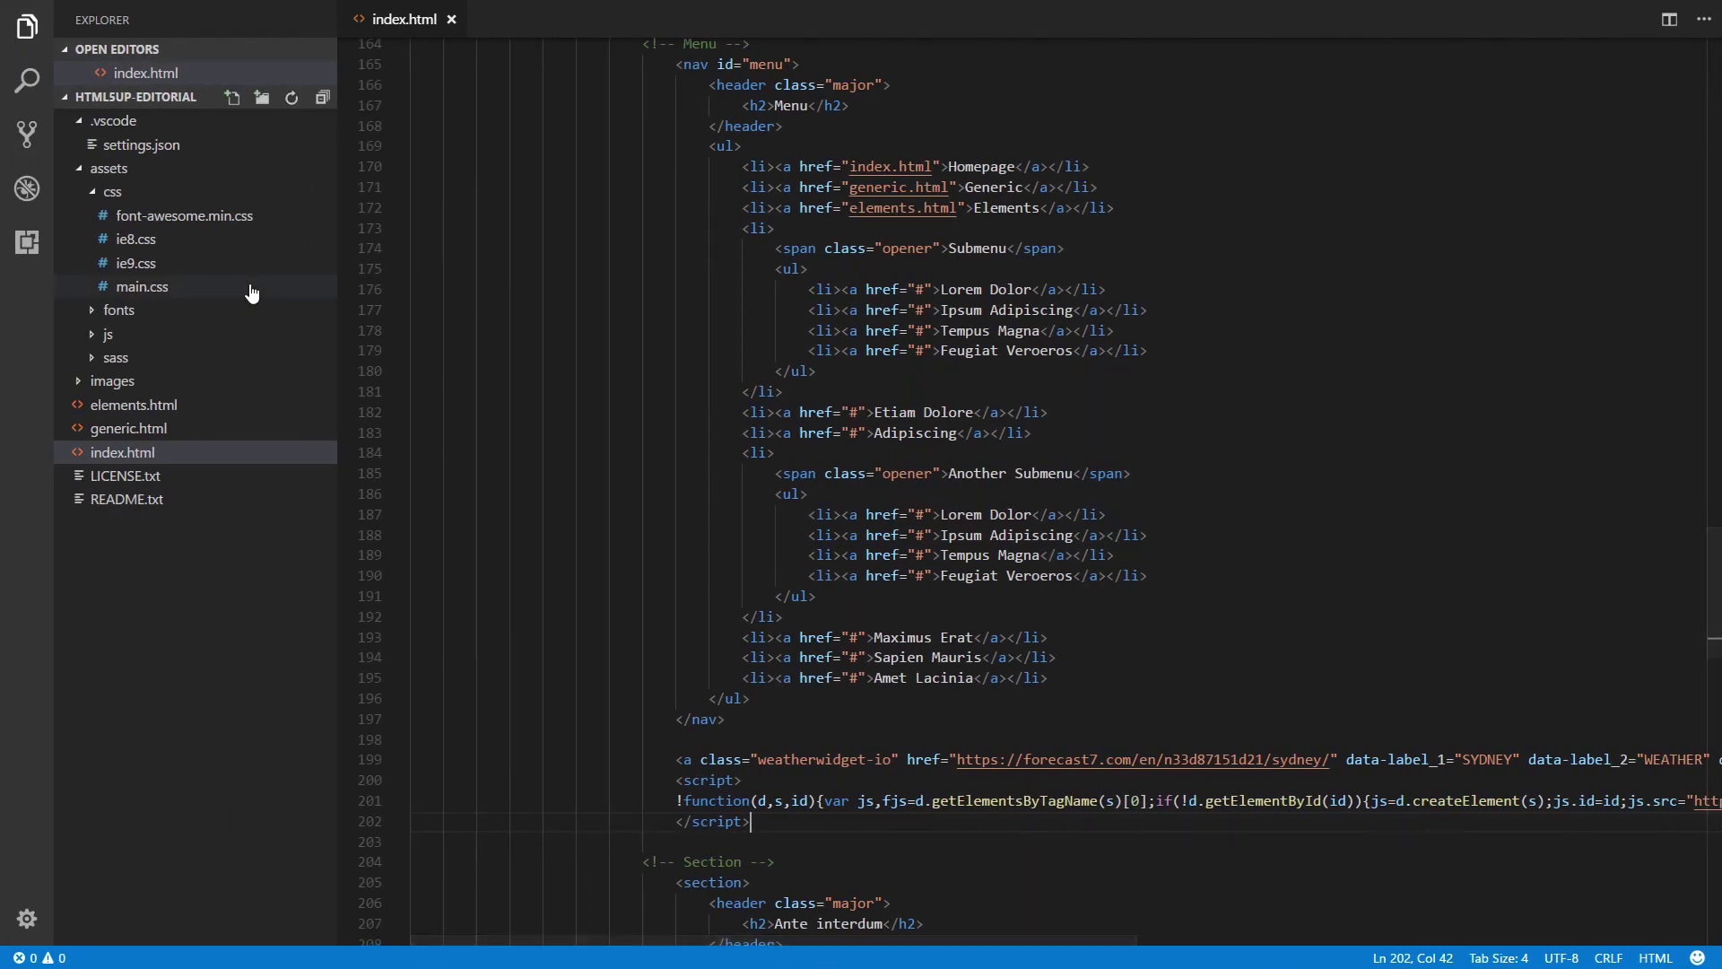
- In index.html, duplicate the sidebar's Ante interdum section between the closing nav tag and the weather widget code
{"action": "scroll", "coordinate": [1018, 587], "scroll_direction": "down", "scroll_amount": 8}
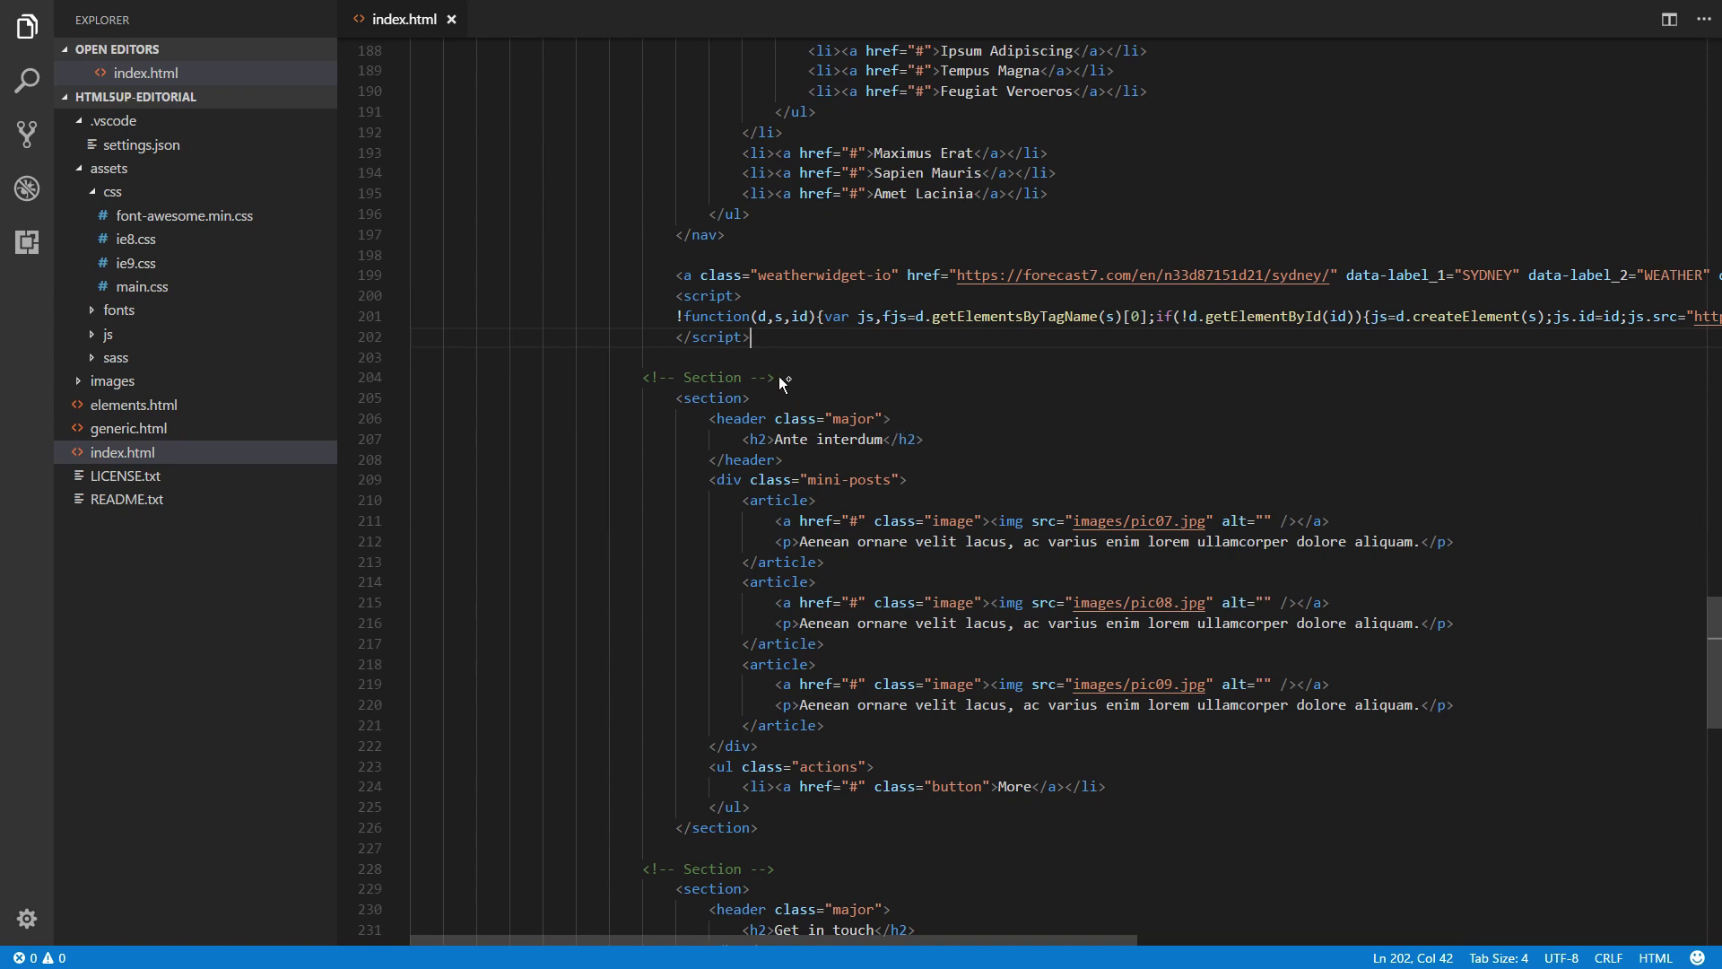
{"action": "left_click", "coordinate": [771, 379]}
{"action": "left_click_drag", "start_coordinate": [643, 377], "coordinate": [783, 837]}
{"action": "key", "text": "ctrl+c"}
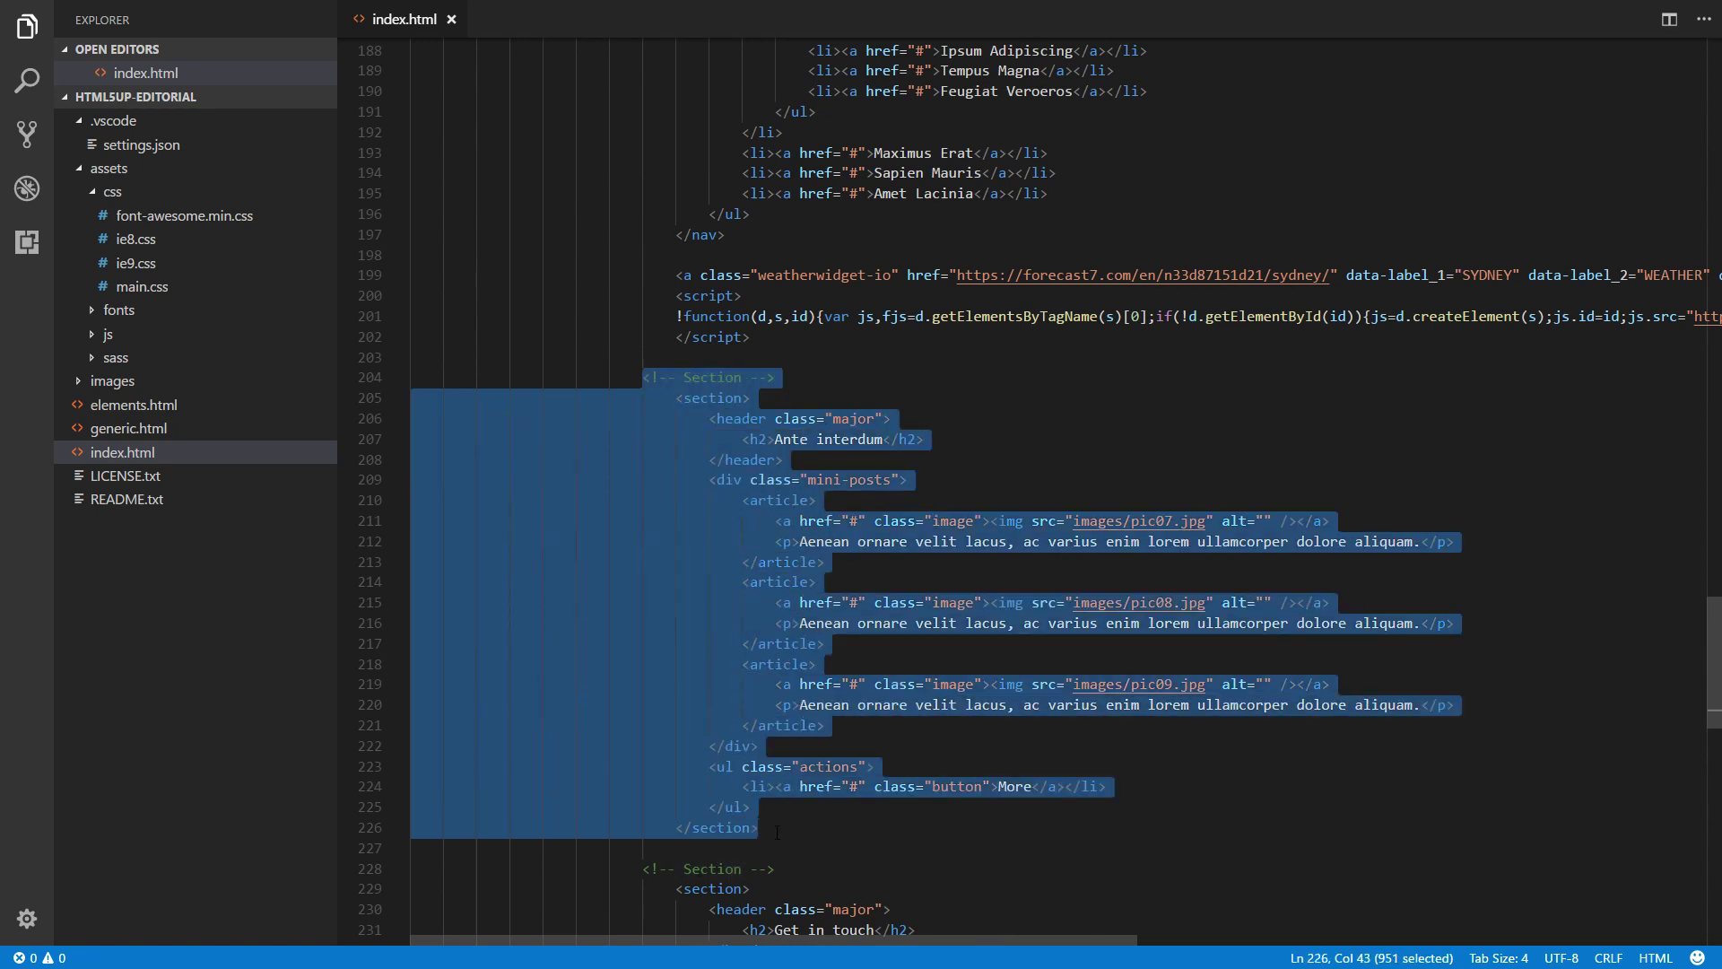
{"action": "left_click", "coordinate": [769, 237]}
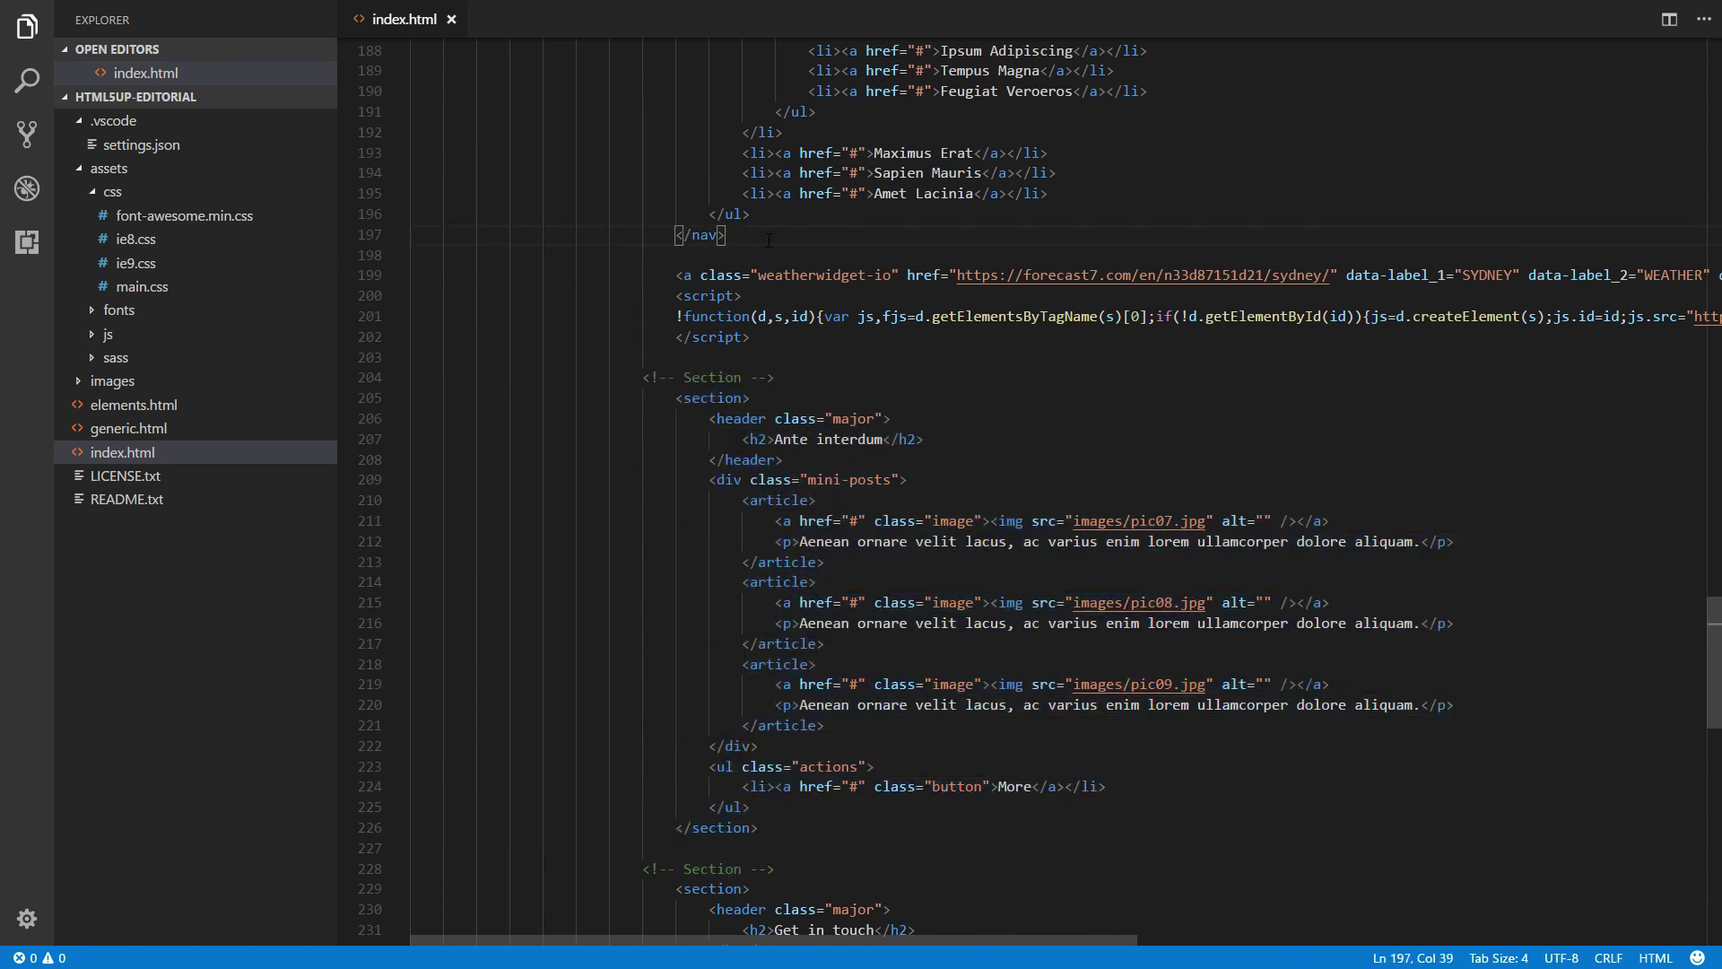
{"action": "key", "text": "Return"}
{"action": "key", "text": "Return"}
{"action": "key", "text": "Return"}
{"action": "key", "text": "ctrl+v"}
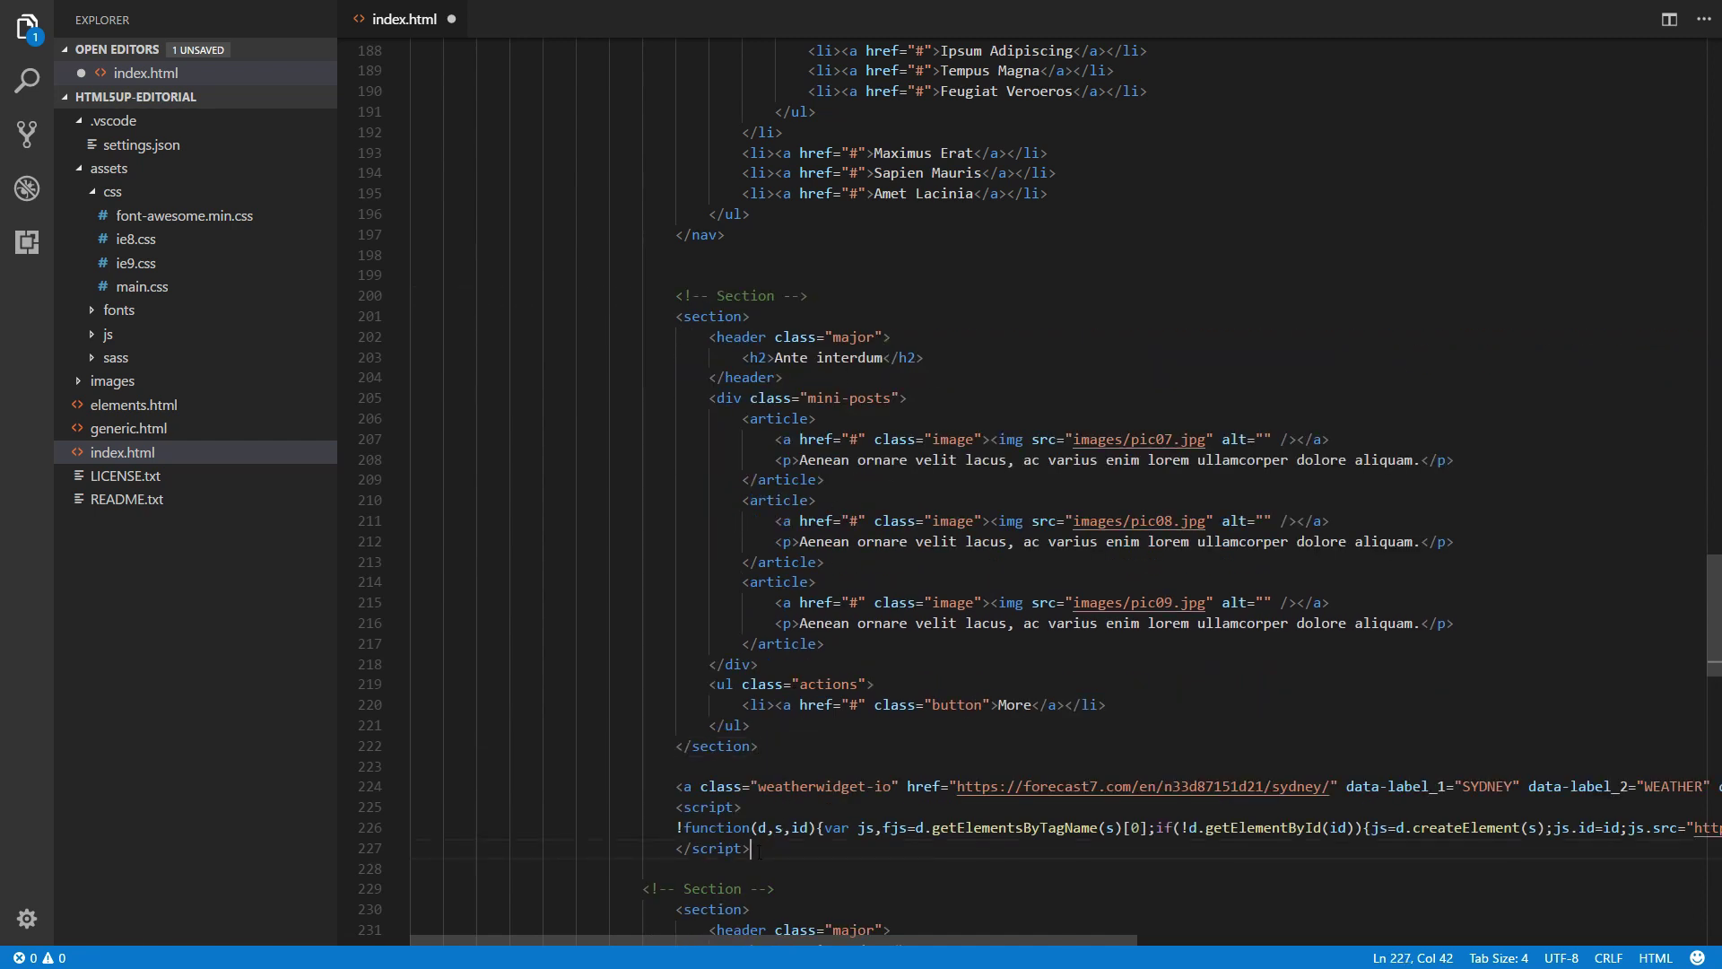
- Move the weather widget code into the duplicated section, replacing its mini-posts and More button, save index.html, and view the page
{"action": "left_click_drag", "start_coordinate": [789, 848], "coordinate": [350, 793]}
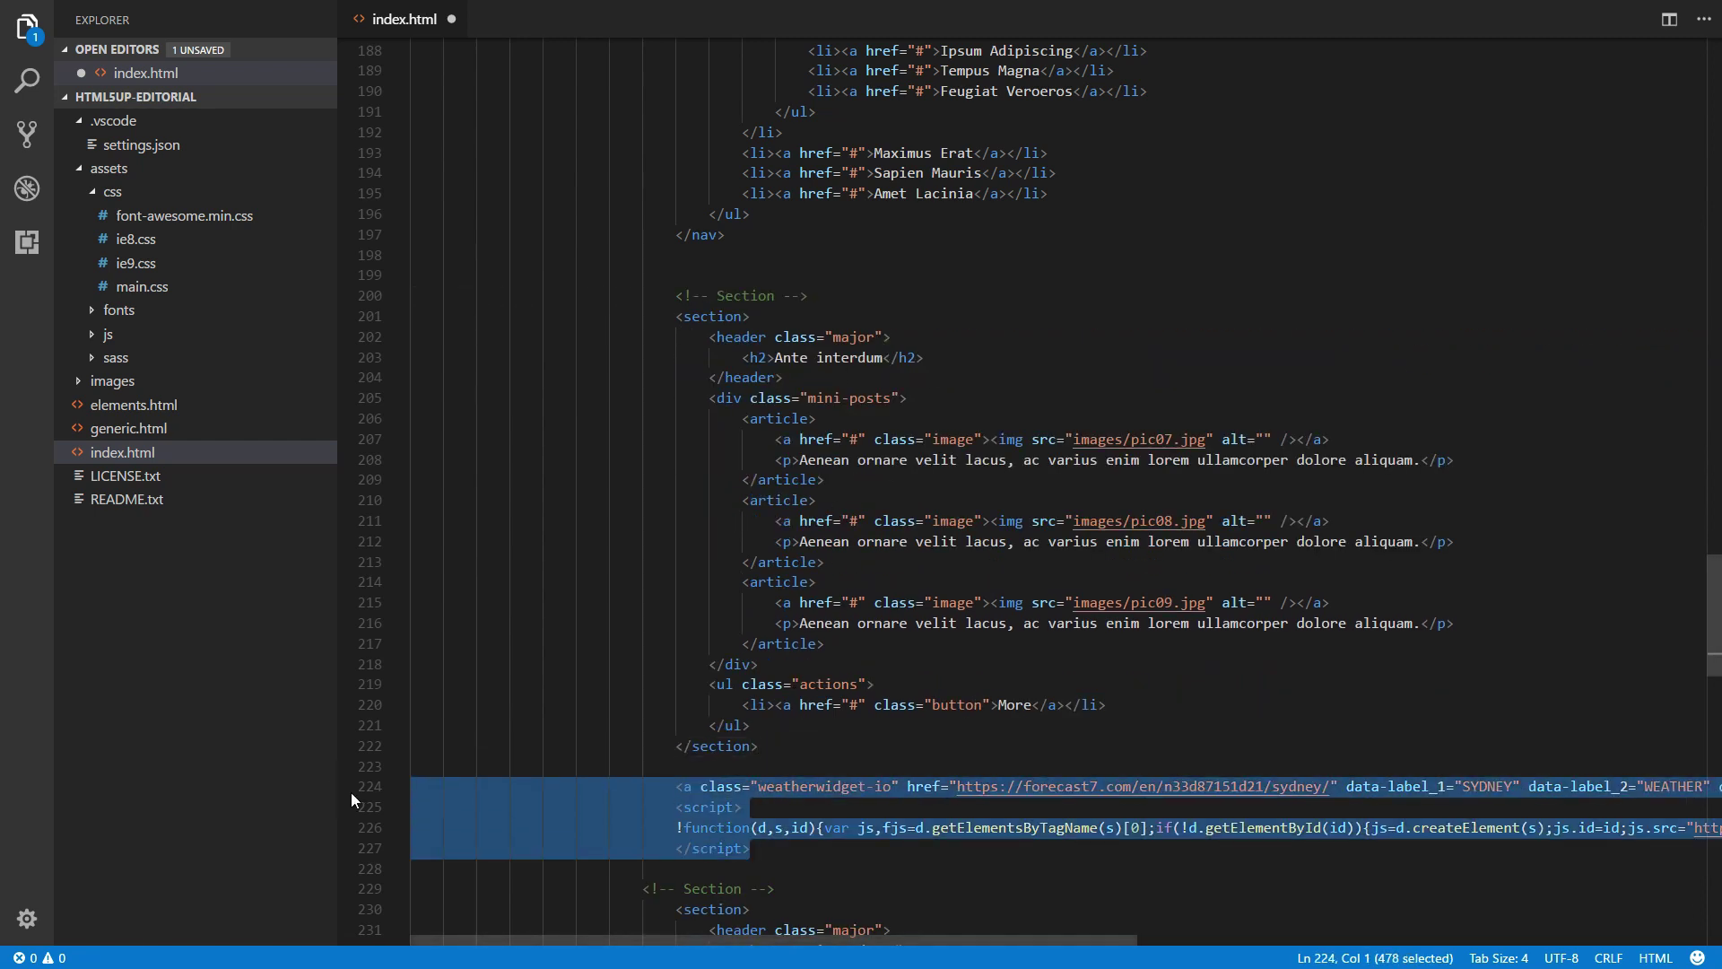
{"action": "key", "text": "ctrl+x"}
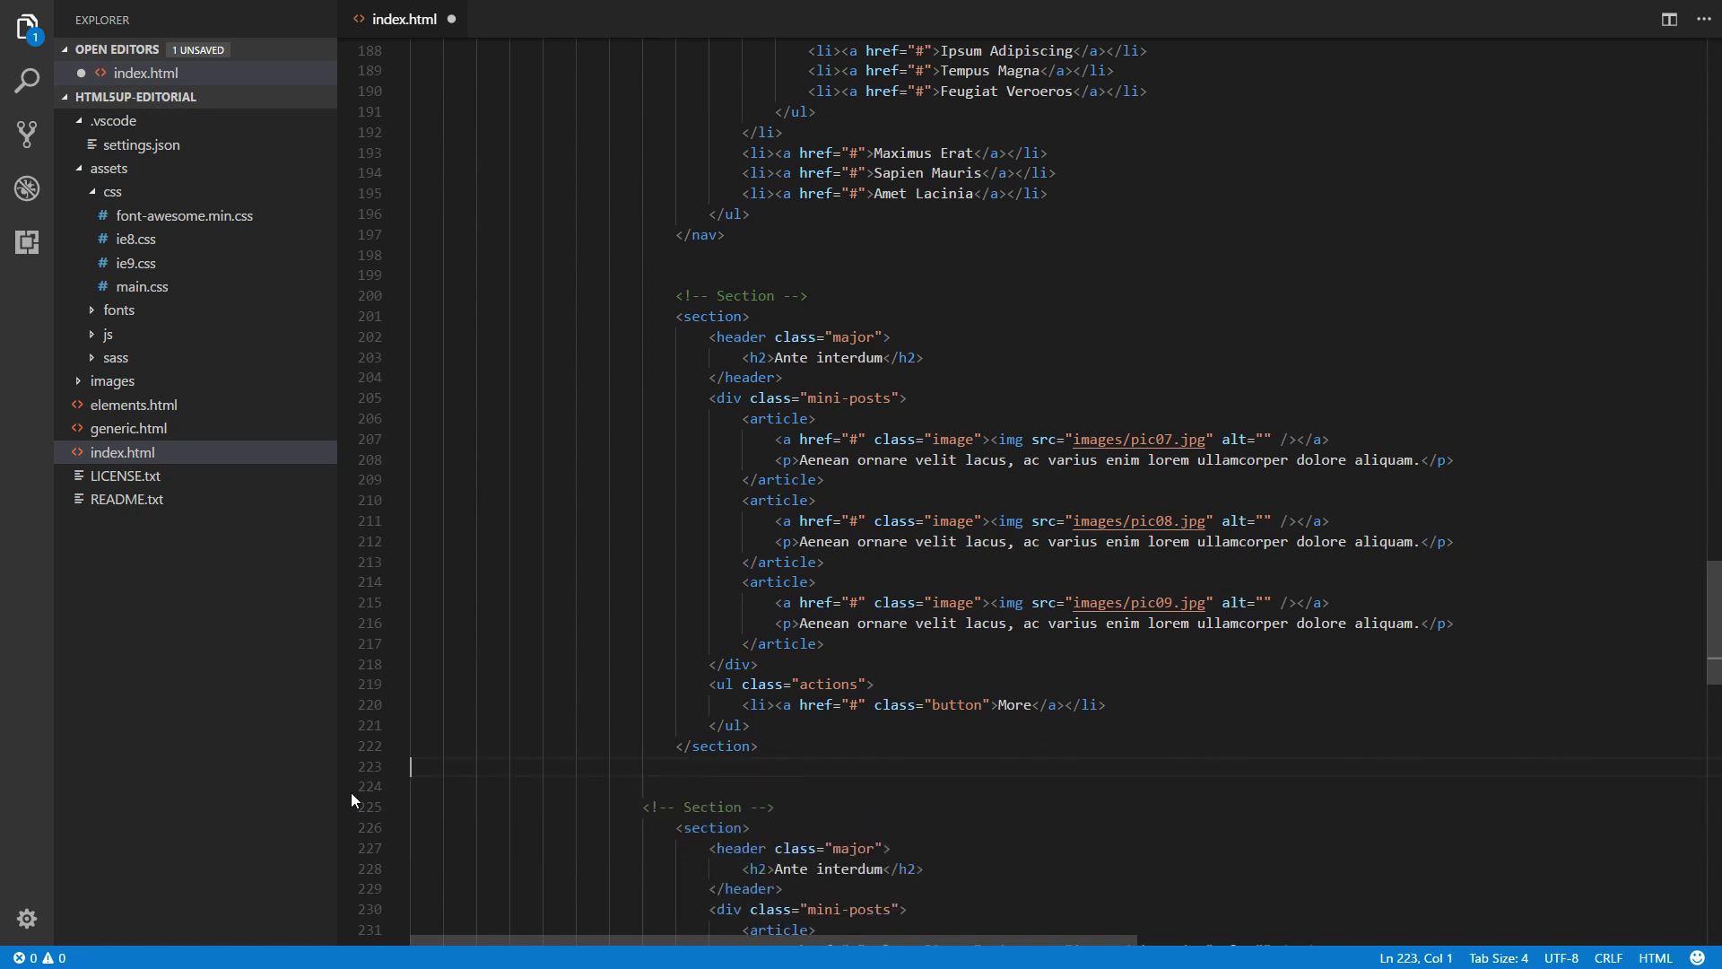
{"action": "key", "text": "BackSpace"}
{"action": "left_click_drag", "start_coordinate": [751, 725], "coordinate": [347, 407]}
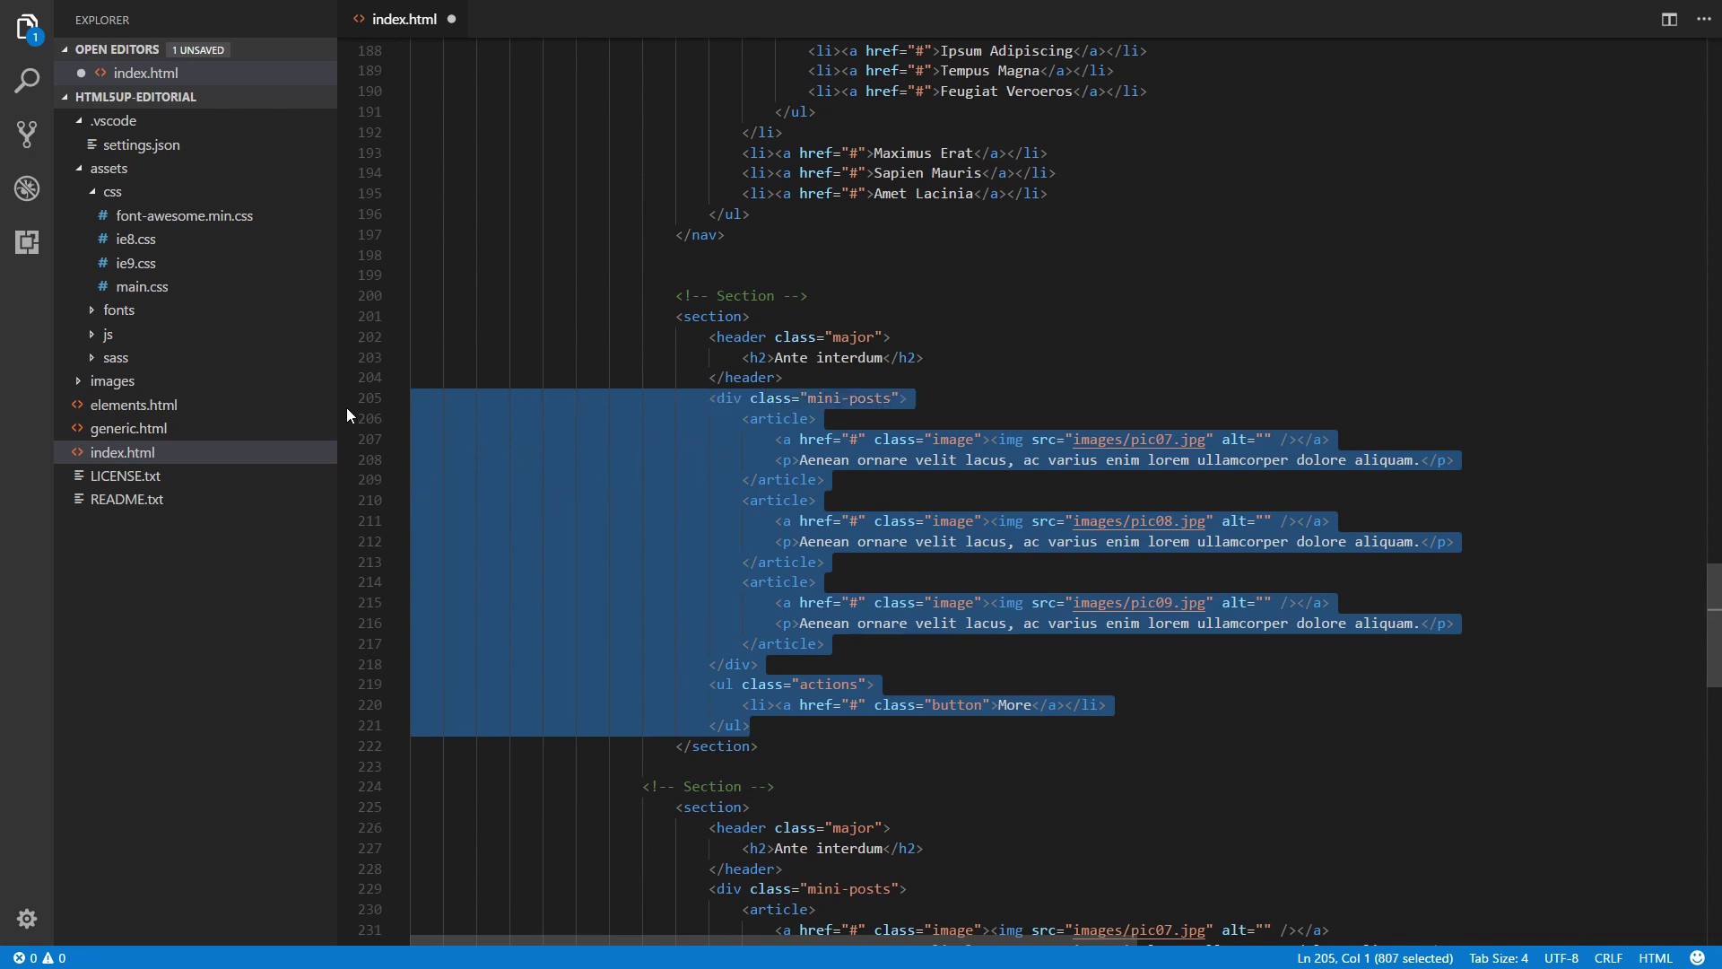
{"action": "key", "text": "ctrl+v"}
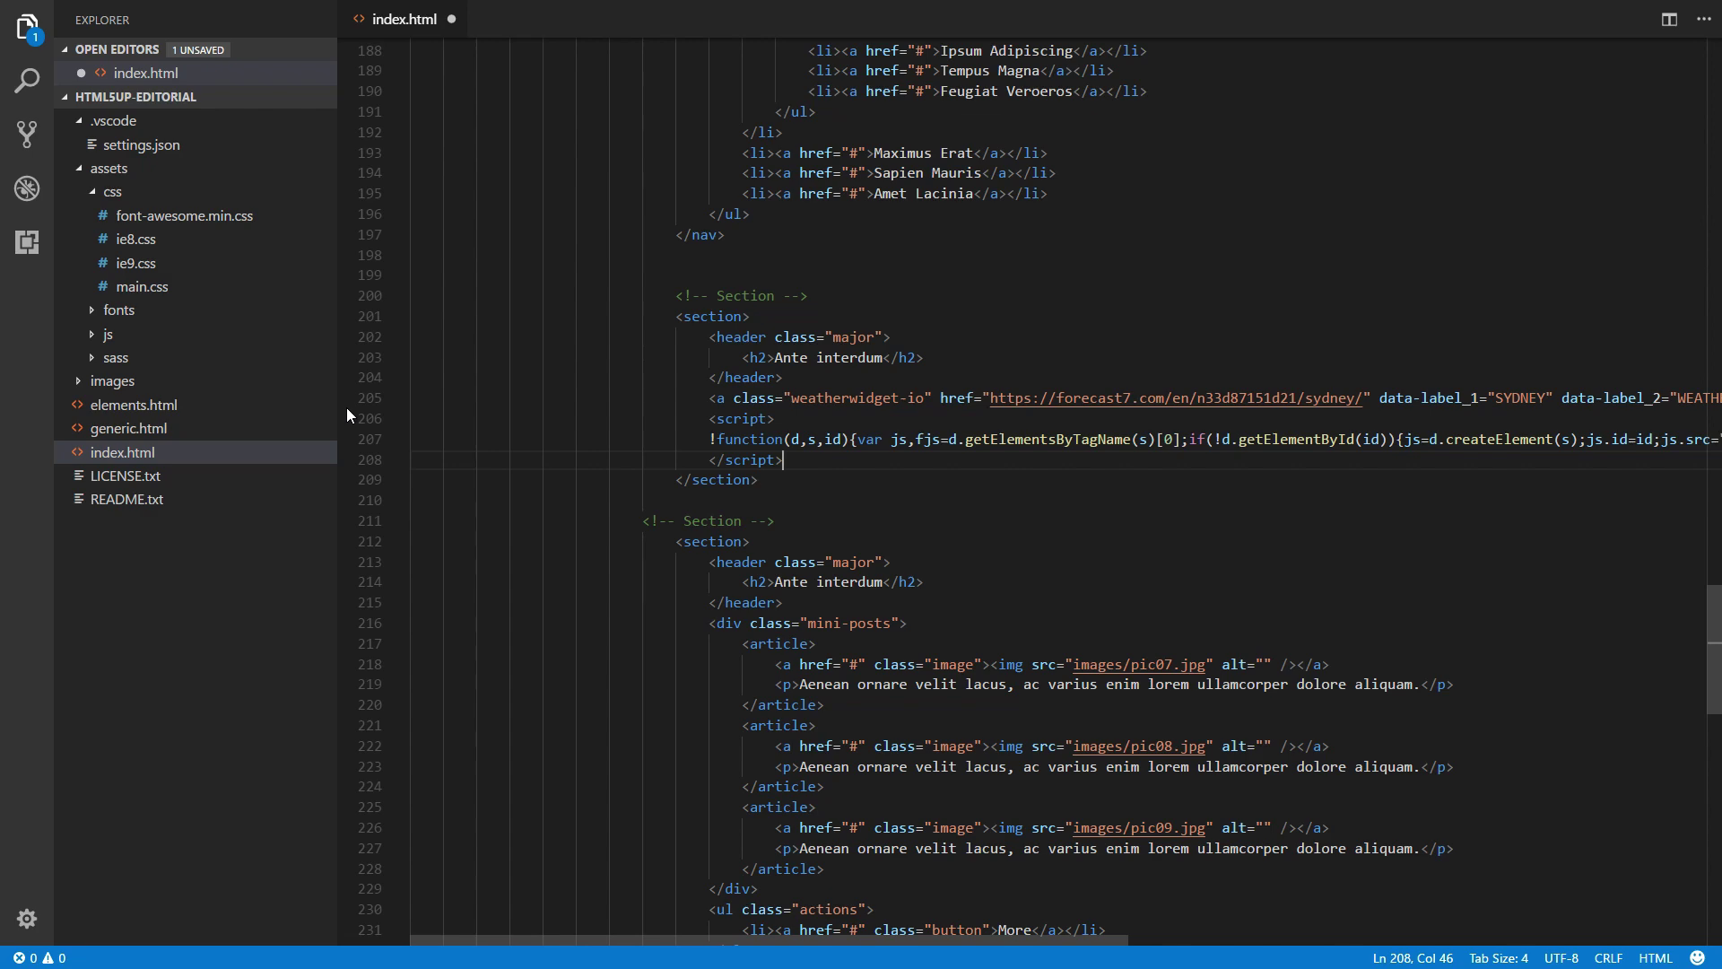
{"action": "key", "text": "ctrl+s"}
{"action": "key", "text": "ctrl+super+Right"}
- Change the widget section's heading to "Sydney Weather", save index.html, and reload the Editorial page
{"action": "left_click", "coordinate": [815, 358]}
{"action": "left_click_drag", "start_coordinate": [777, 357], "coordinate": [885, 357]}
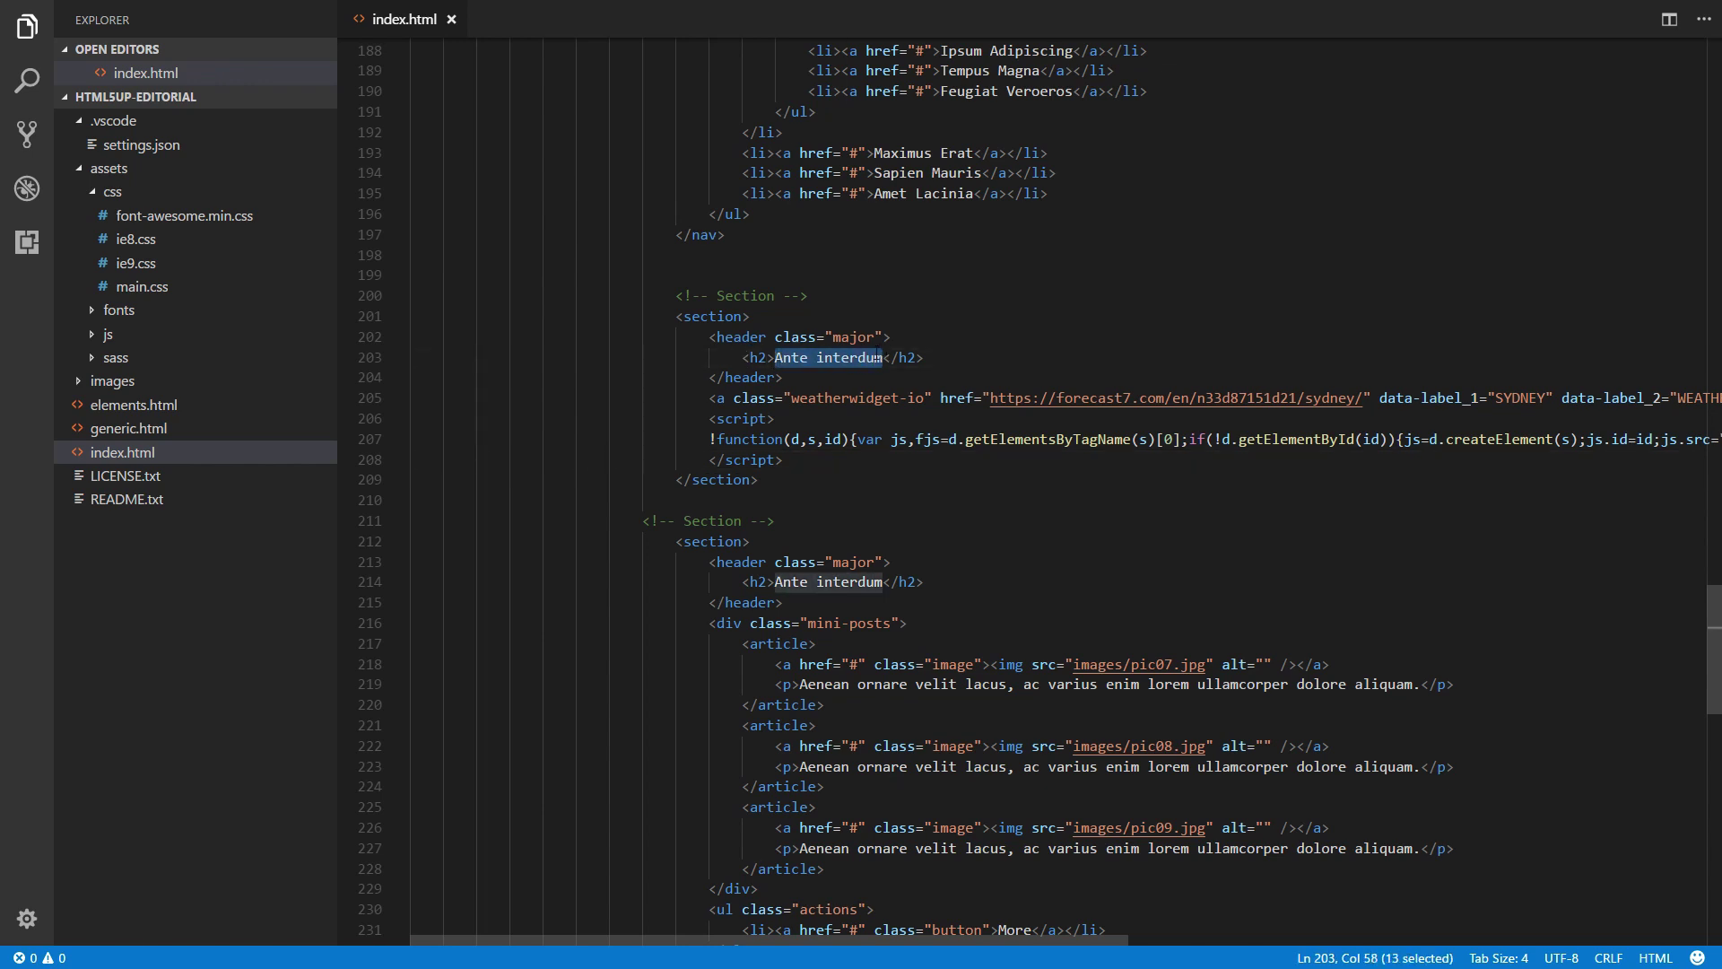
{"action": "type", "text": "Sydney "}
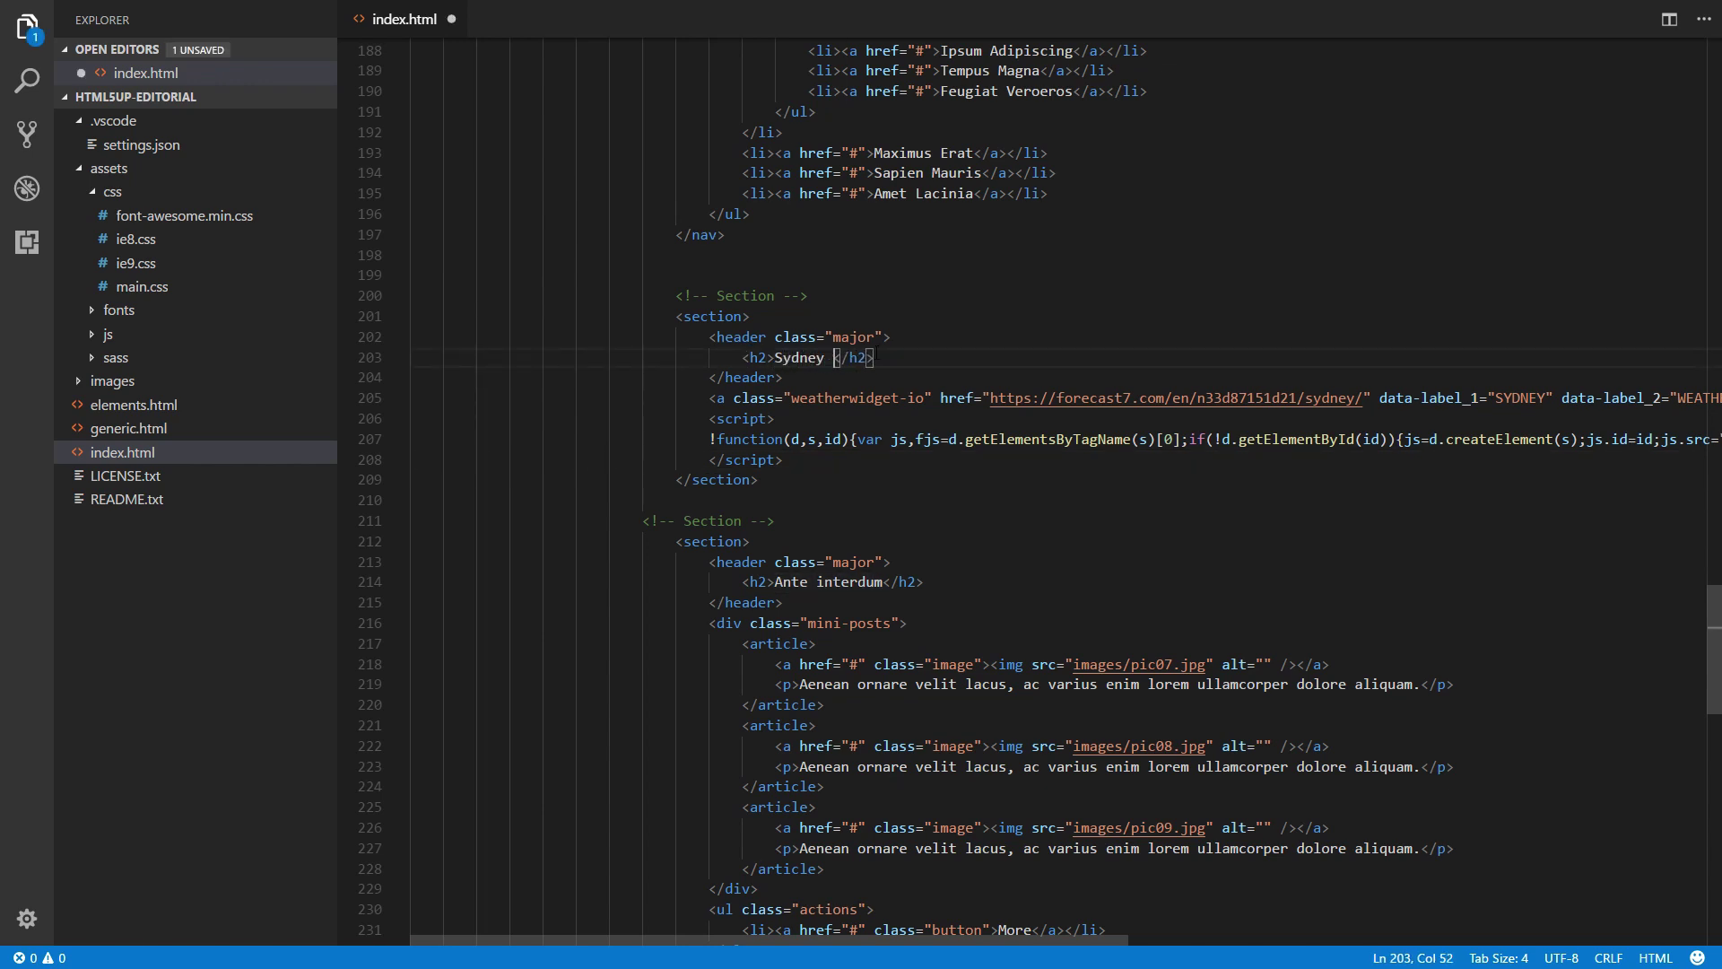
{"action": "type", "text": "Weather"}
{"action": "key", "text": "ctrl+s"}
{"action": "key", "text": "alt+Tab"}
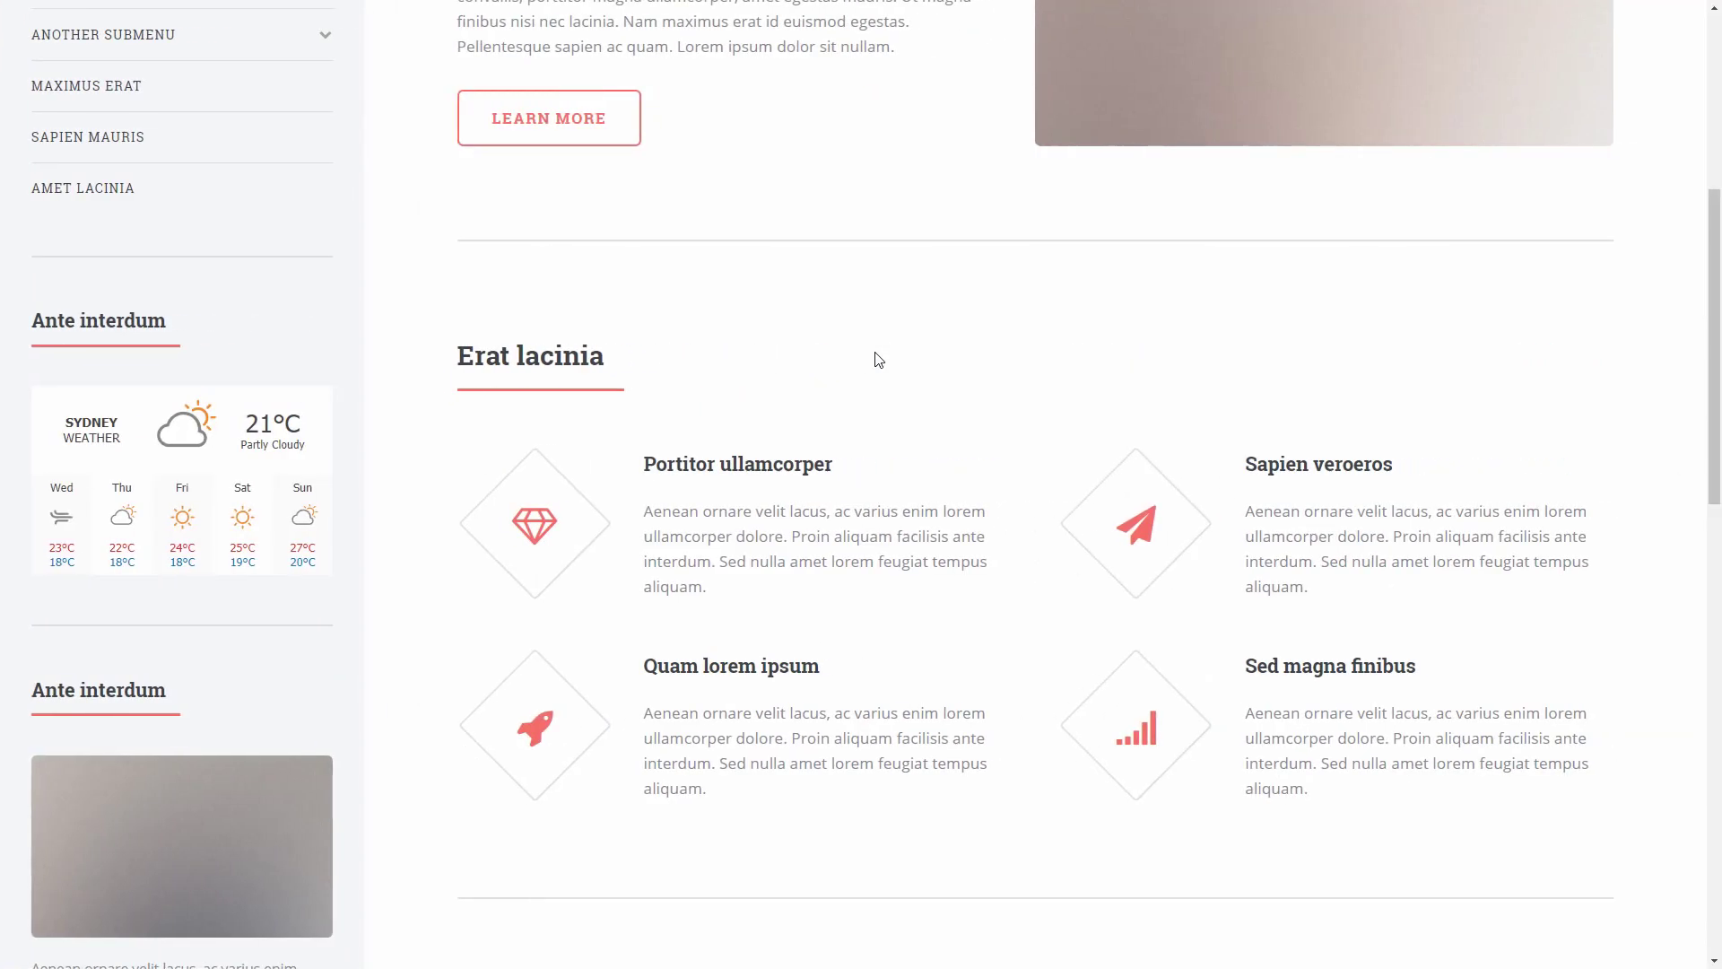
{"action": "key", "text": "F5"}
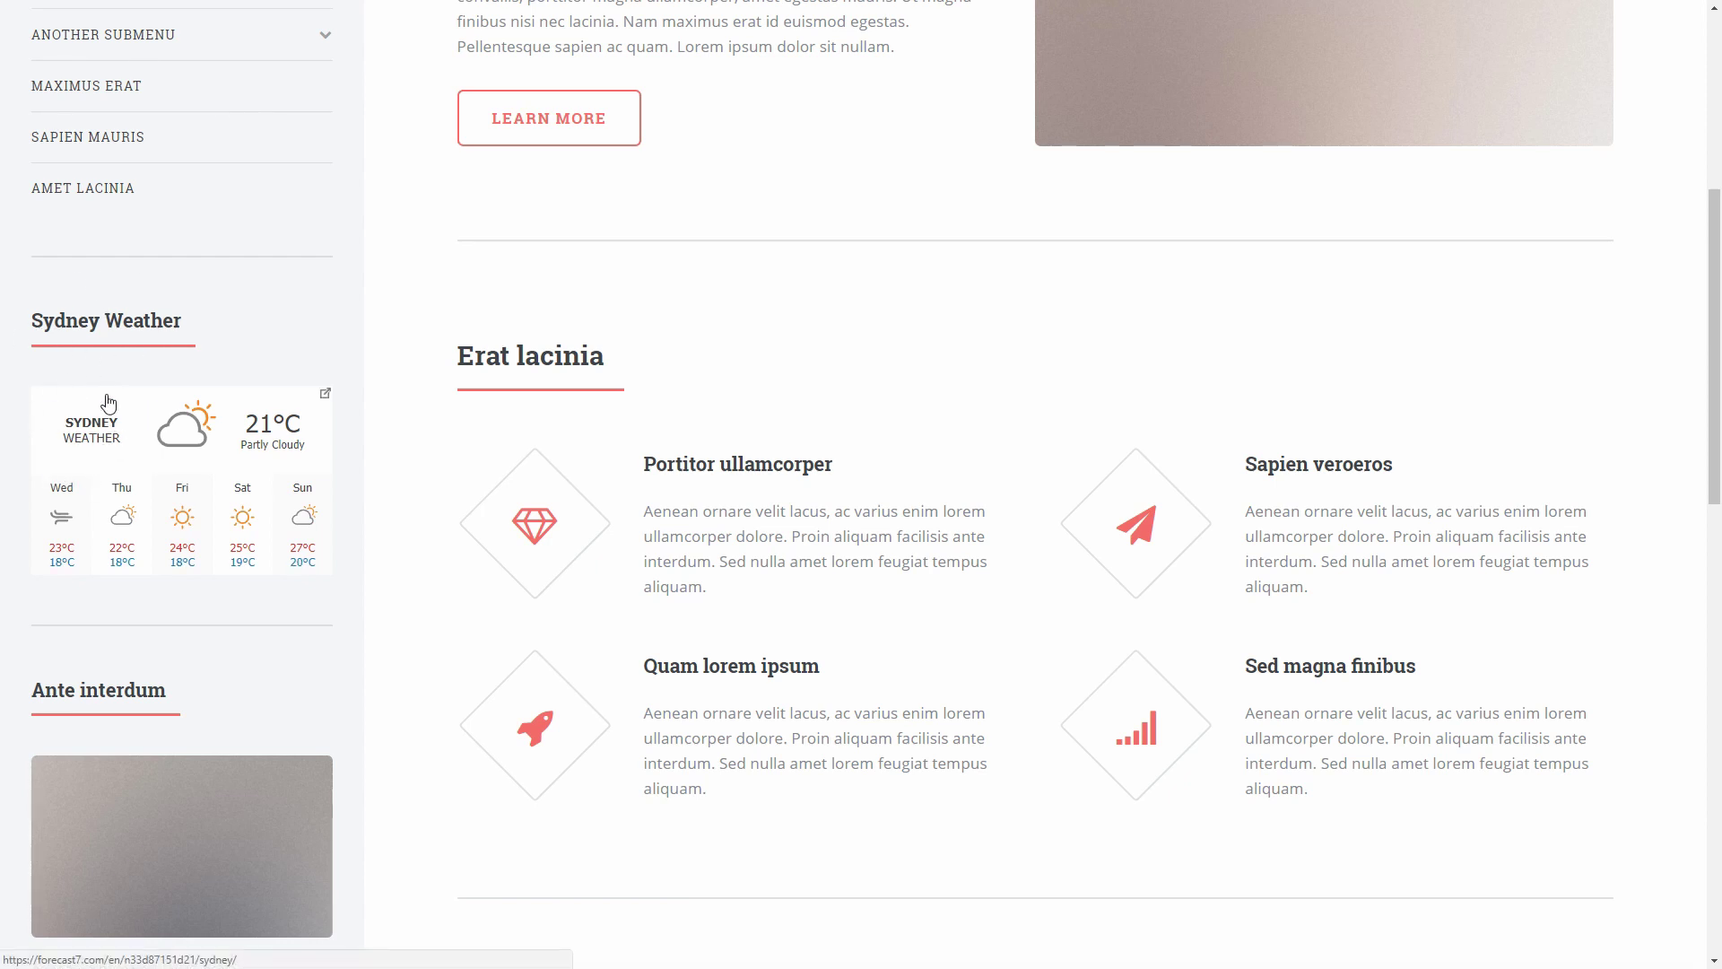
- Return to WeatherWidget.io and clear both location labels of the Sydney widget
{"action": "key", "text": "ctrl+Tab"}
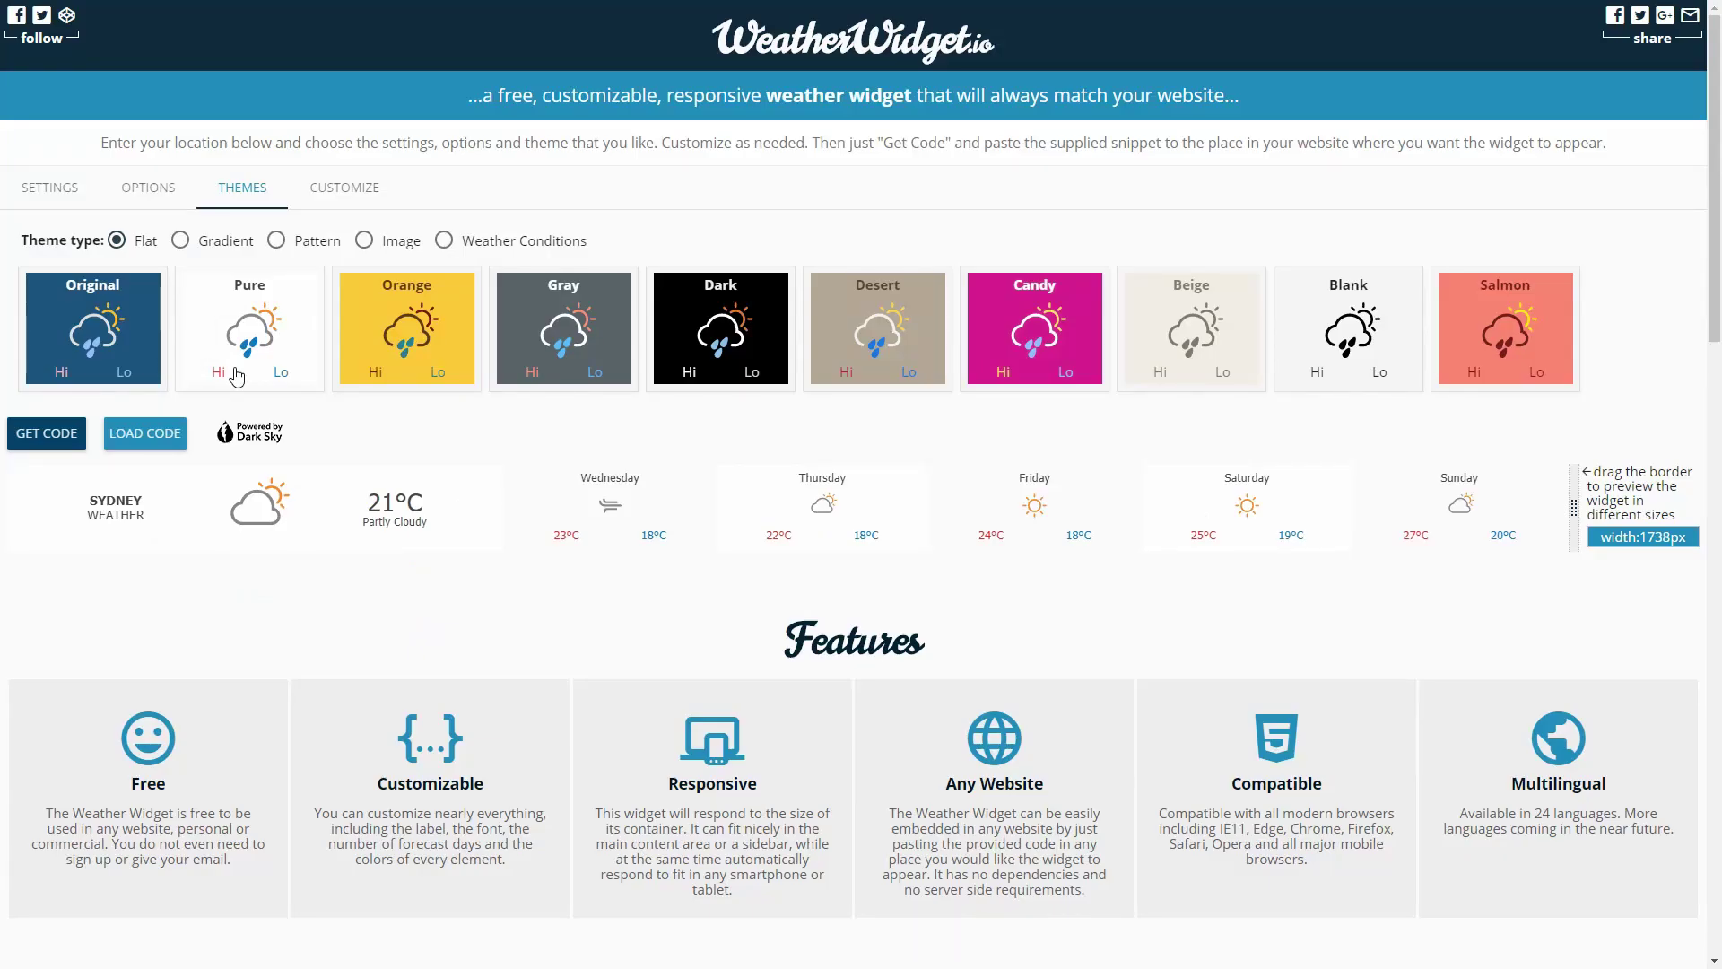
{"action": "left_click", "coordinate": [50, 187]}
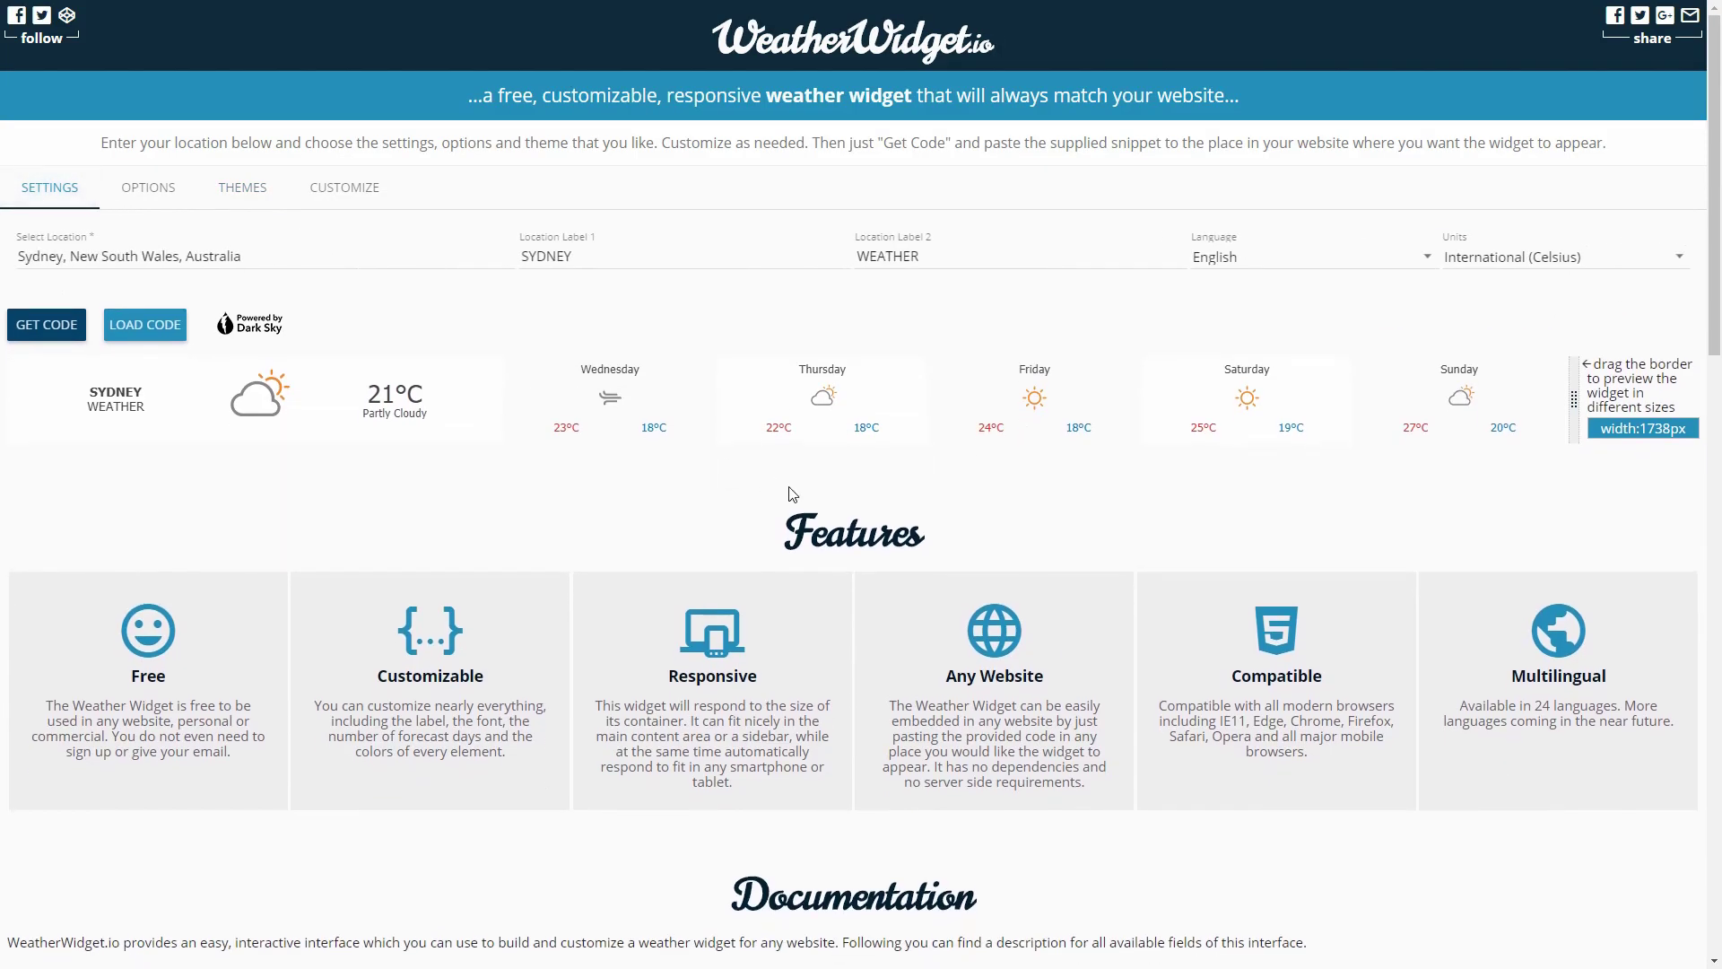
{"action": "left_click_drag", "start_coordinate": [634, 260], "coordinate": [351, 246]}
{"action": "key", "text": "BackSpace"}
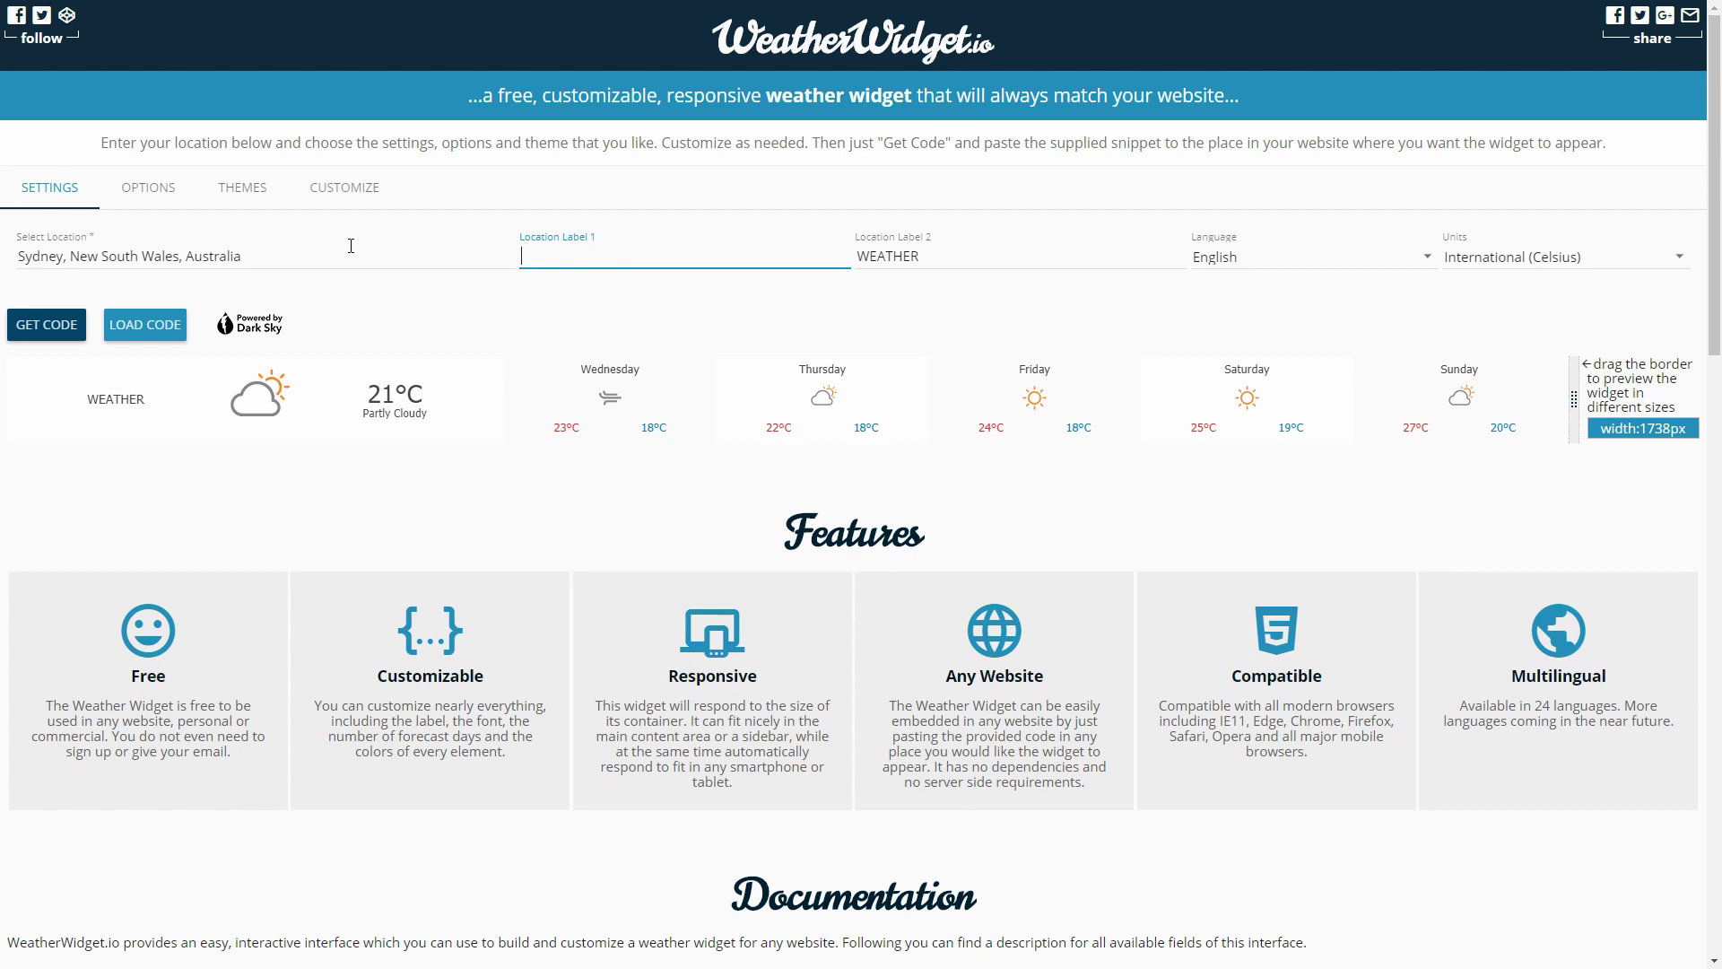
{"action": "left_click_drag", "start_coordinate": [1001, 257], "coordinate": [750, 248]}
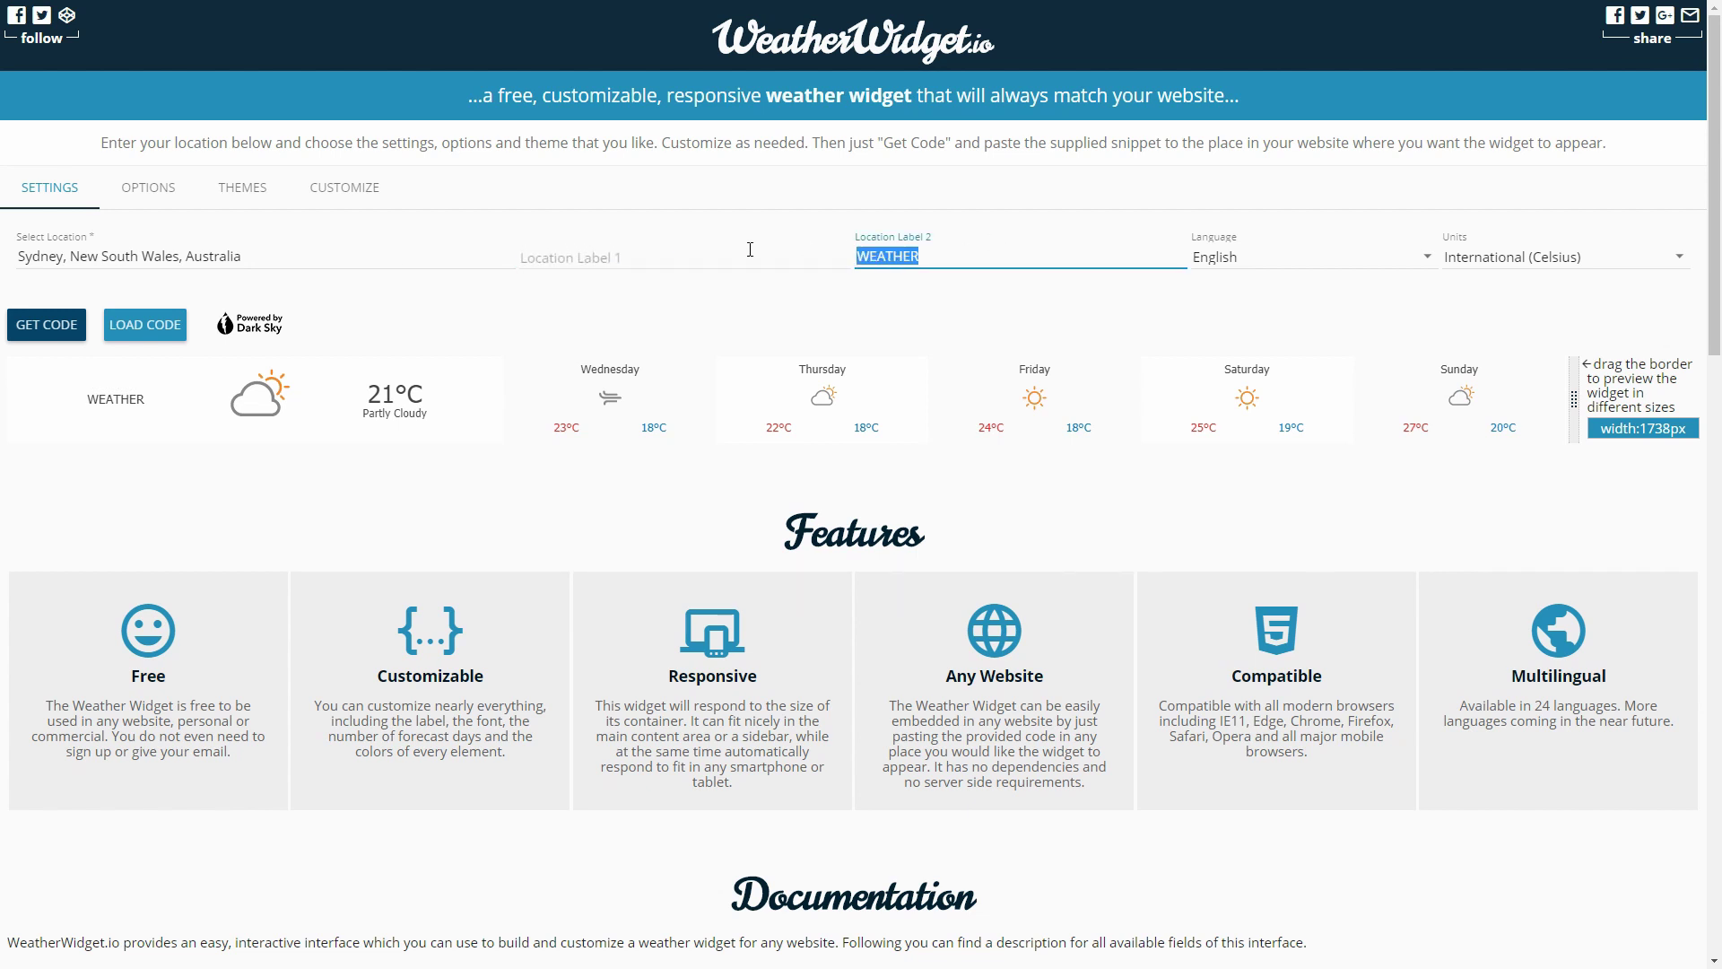
{"action": "key", "text": "BackSpace"}
- Generate the embed code for the widget without labels and copy it to the clipboard
{"action": "left_click", "coordinate": [39, 334]}
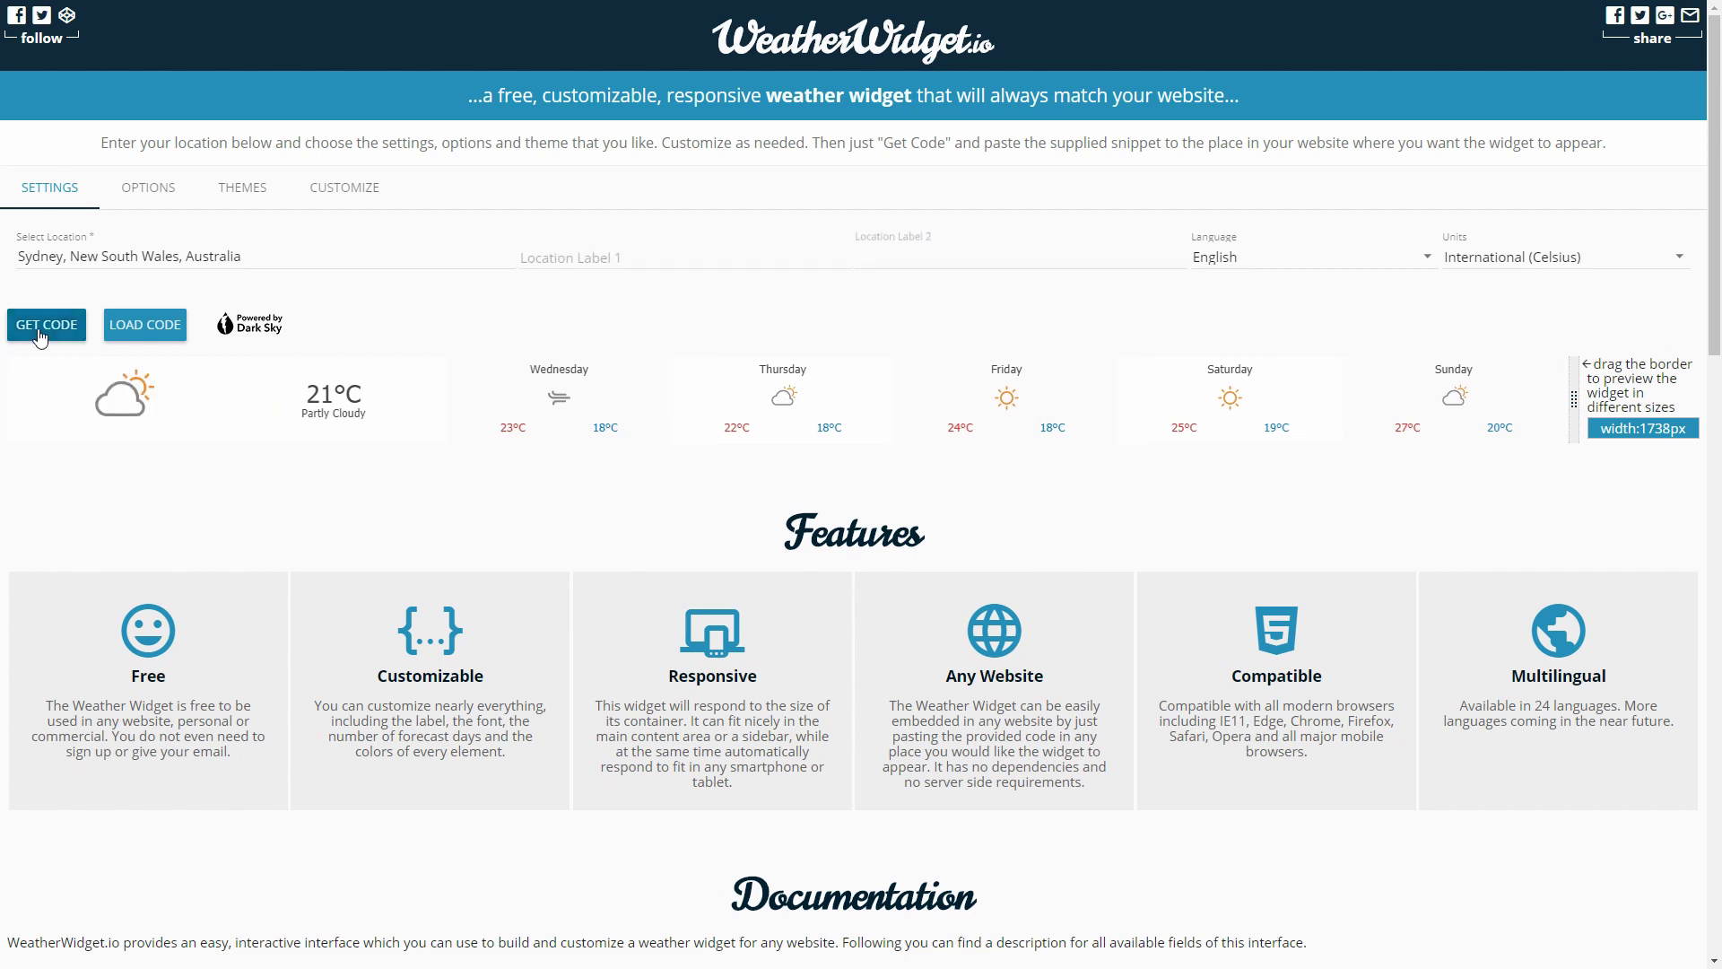
{"action": "left_click", "coordinate": [897, 696]}
{"action": "left_click", "coordinate": [1011, 696]}
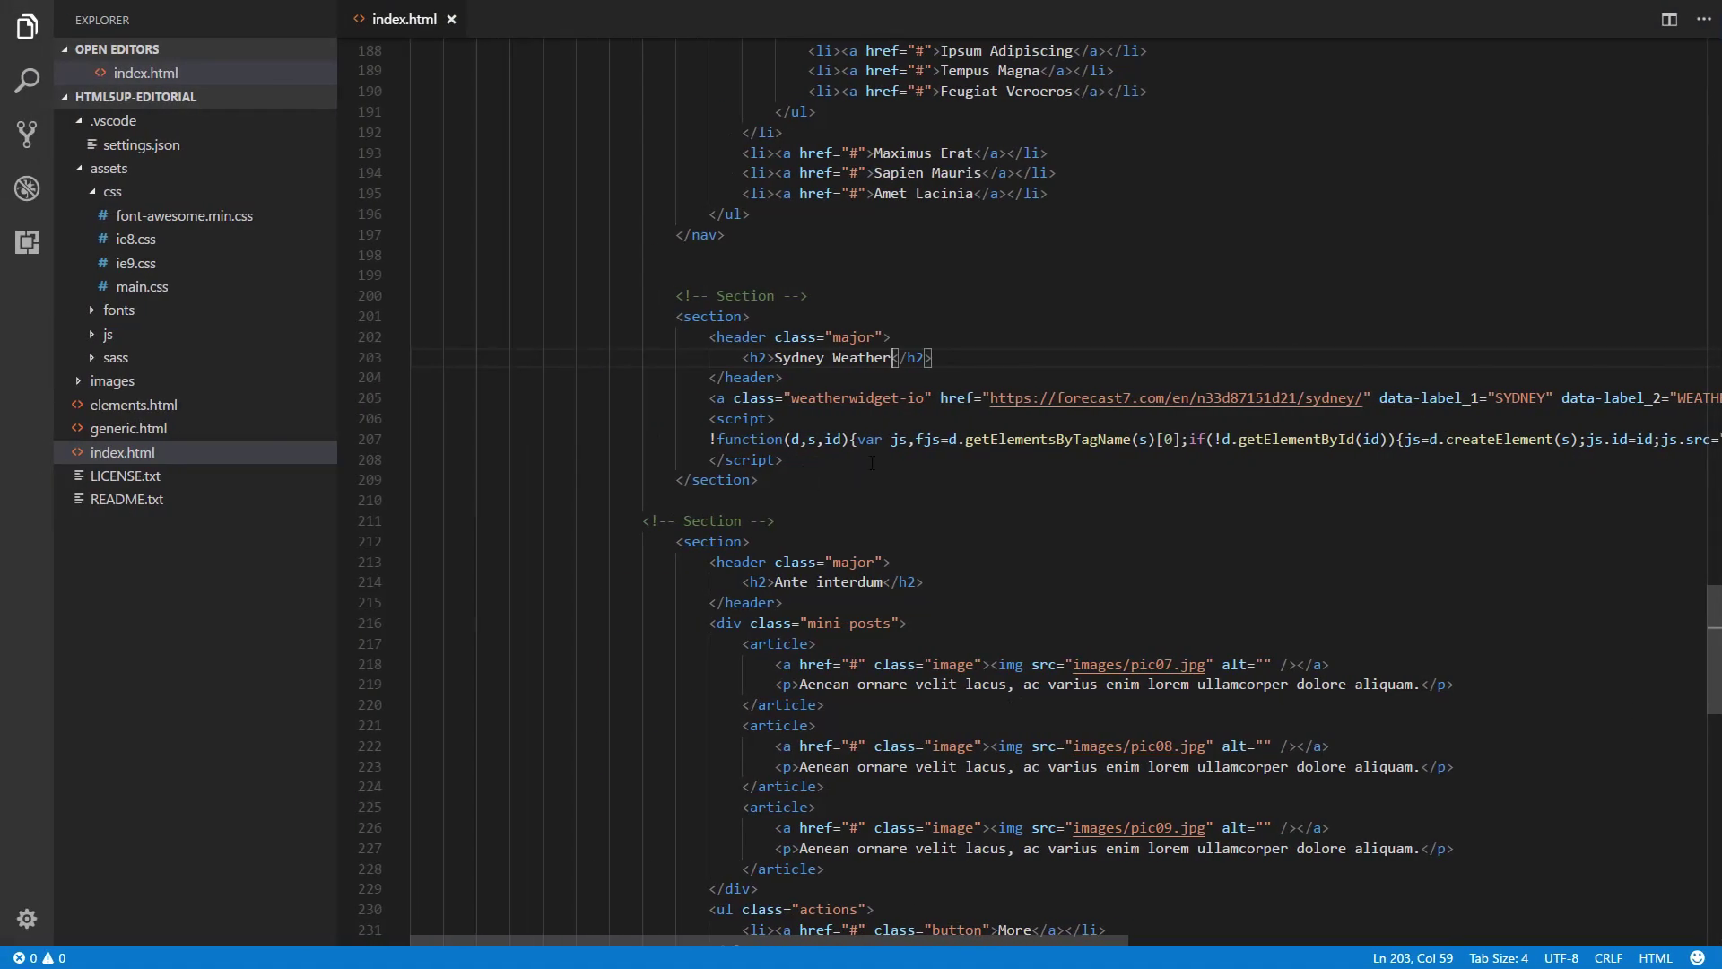
- Replace the widget code under the Sydney Weather heading in index.html with the copied code, save, and reload the Editorial page
{"action": "left_click_drag", "start_coordinate": [785, 460], "coordinate": [269, 394]}
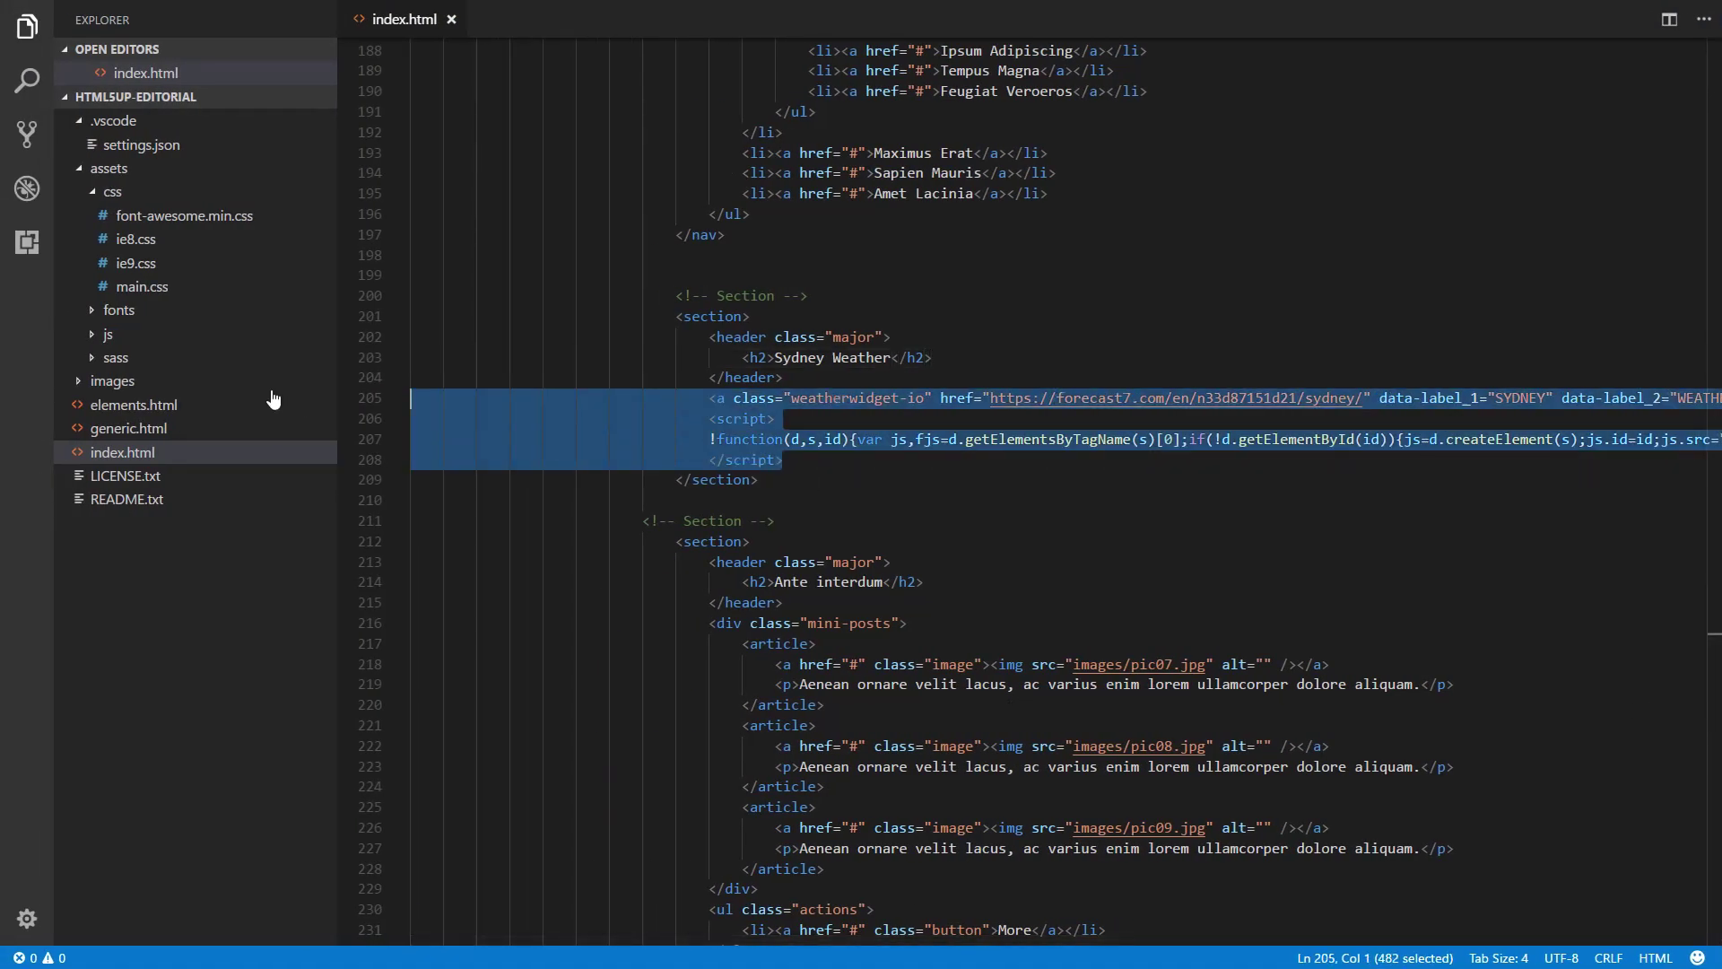
{"action": "key", "text": "ctrl+v"}
{"action": "key", "text": "ctrl+s"}
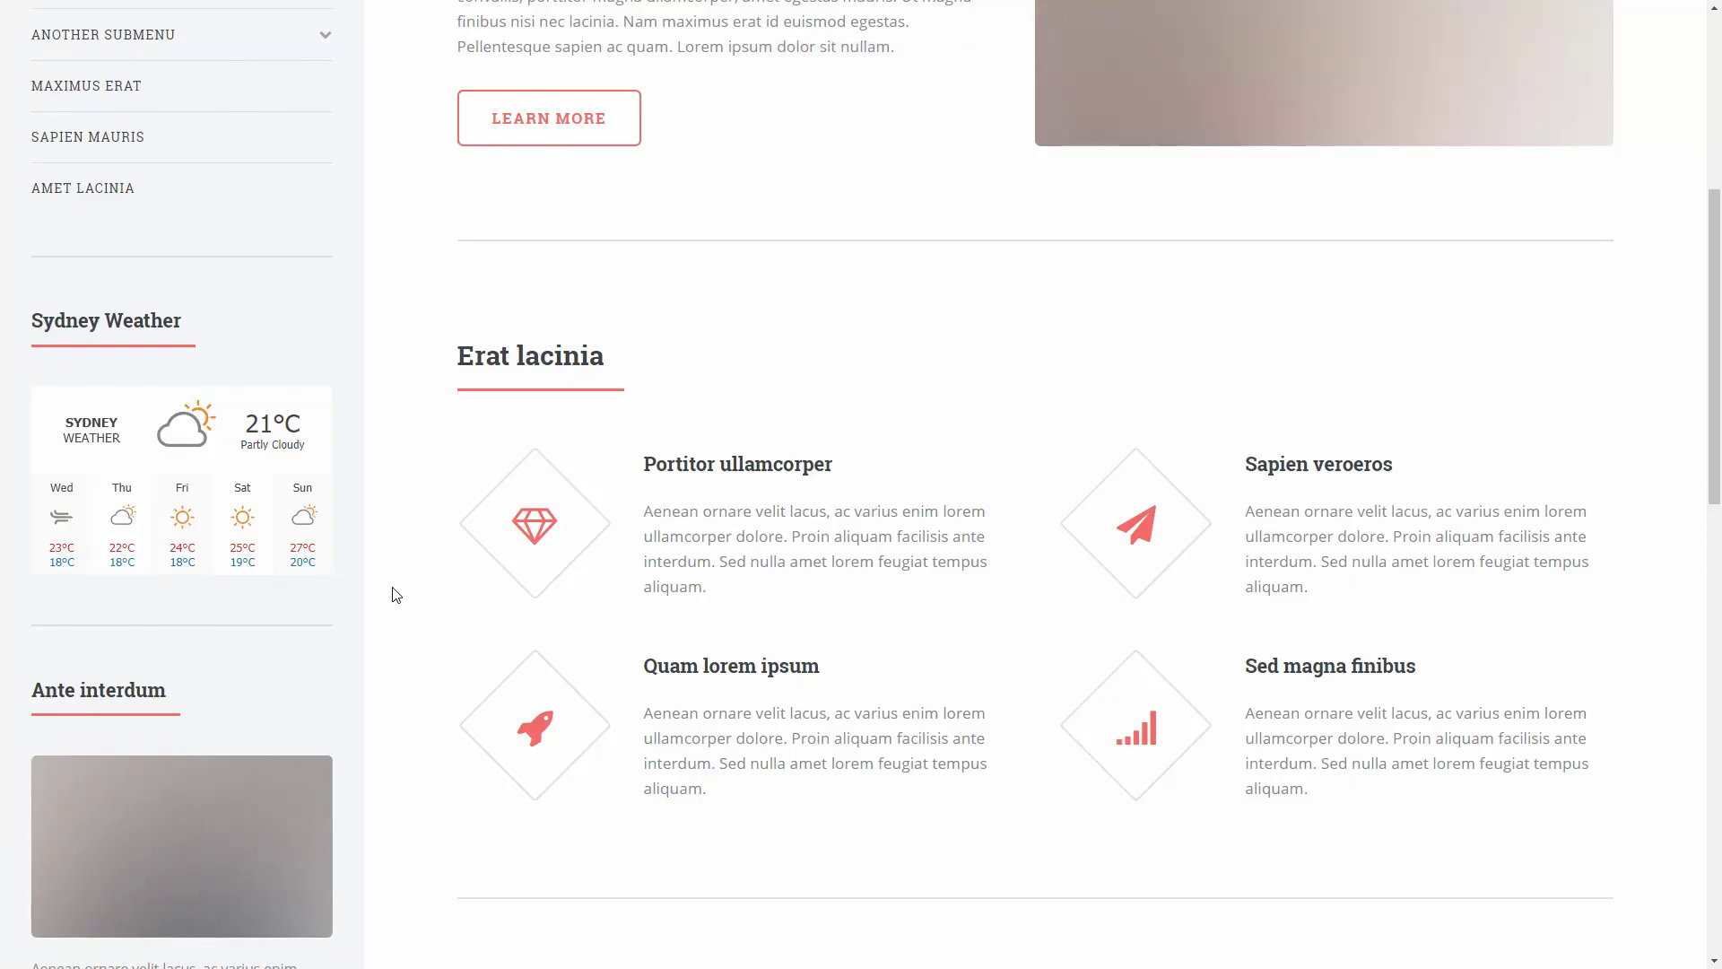
{"action": "key", "text": "F5"}
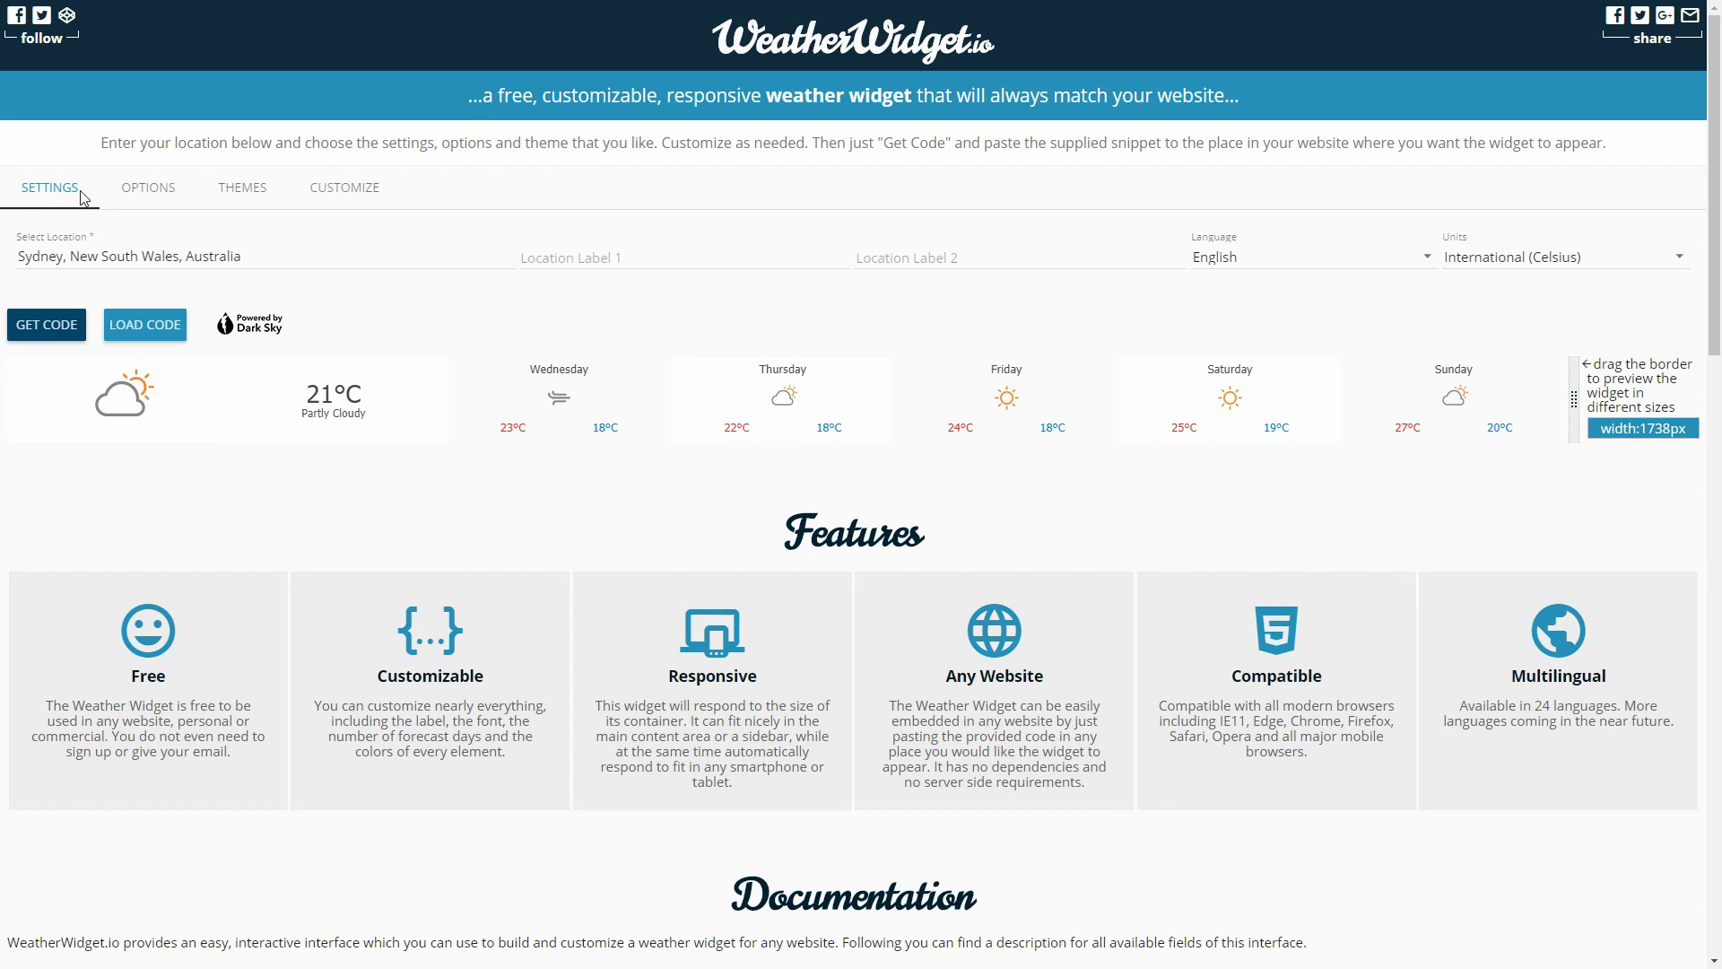
- Return to the WeatherWidget.io themes and apply the flat Blank theme to the Sydney widget
{"action": "left_click", "coordinate": [133, 199]}
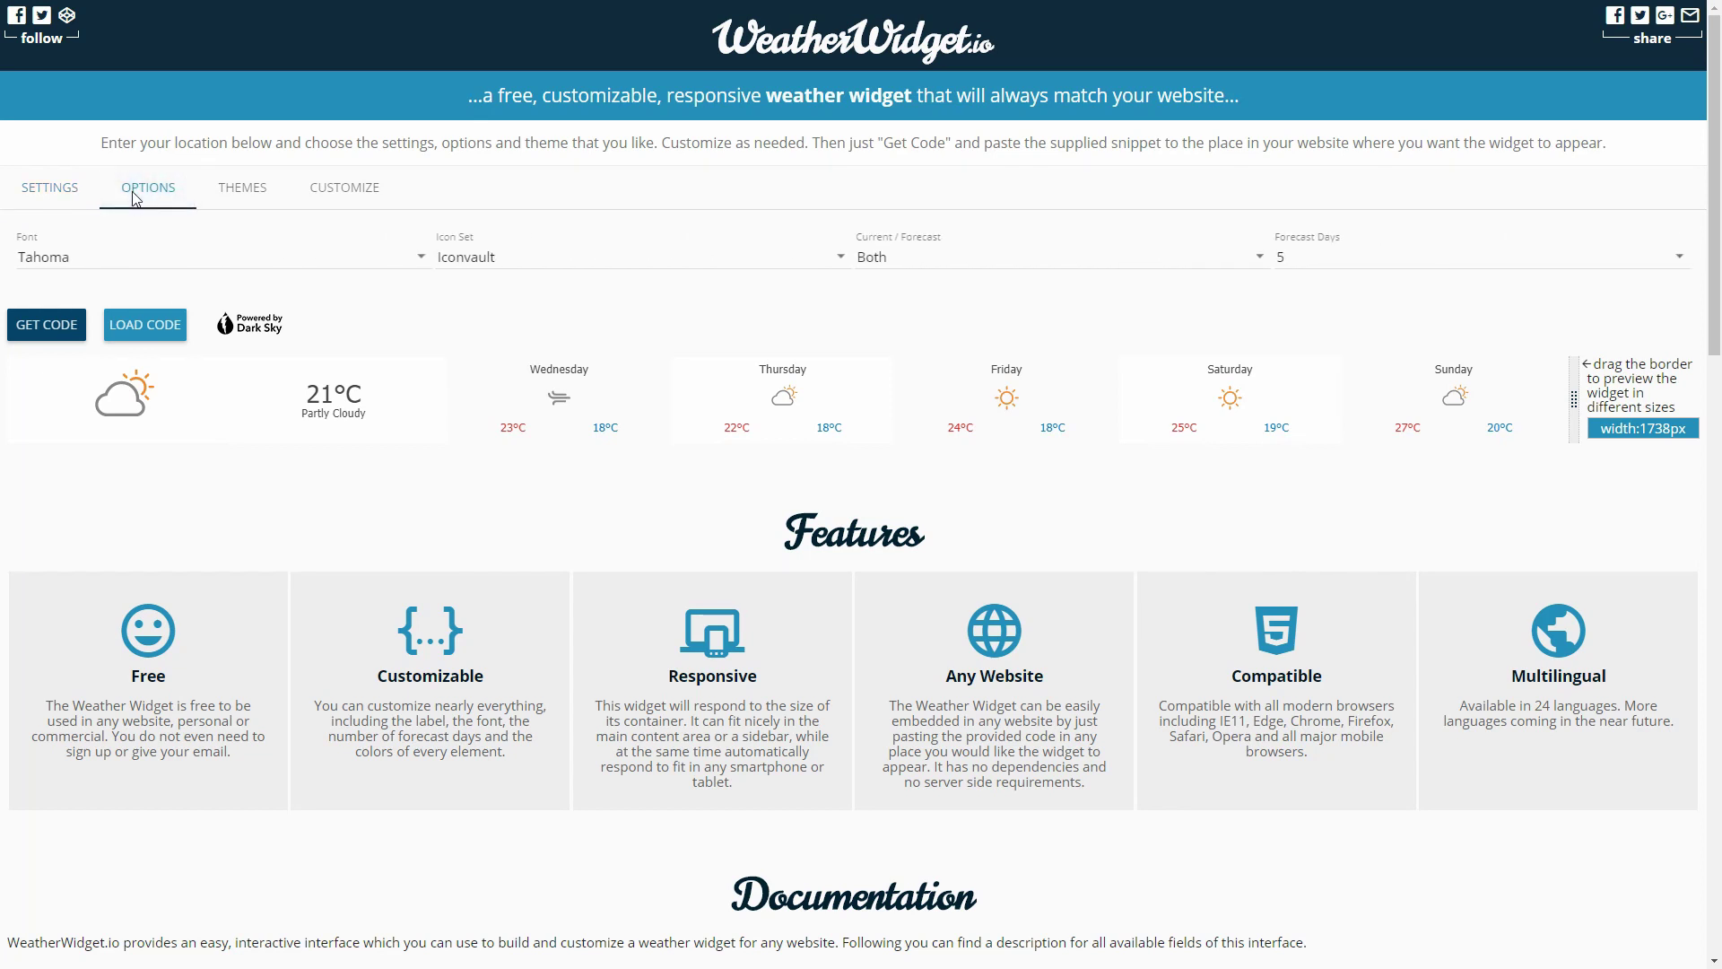
{"action": "left_click", "coordinate": [243, 196]}
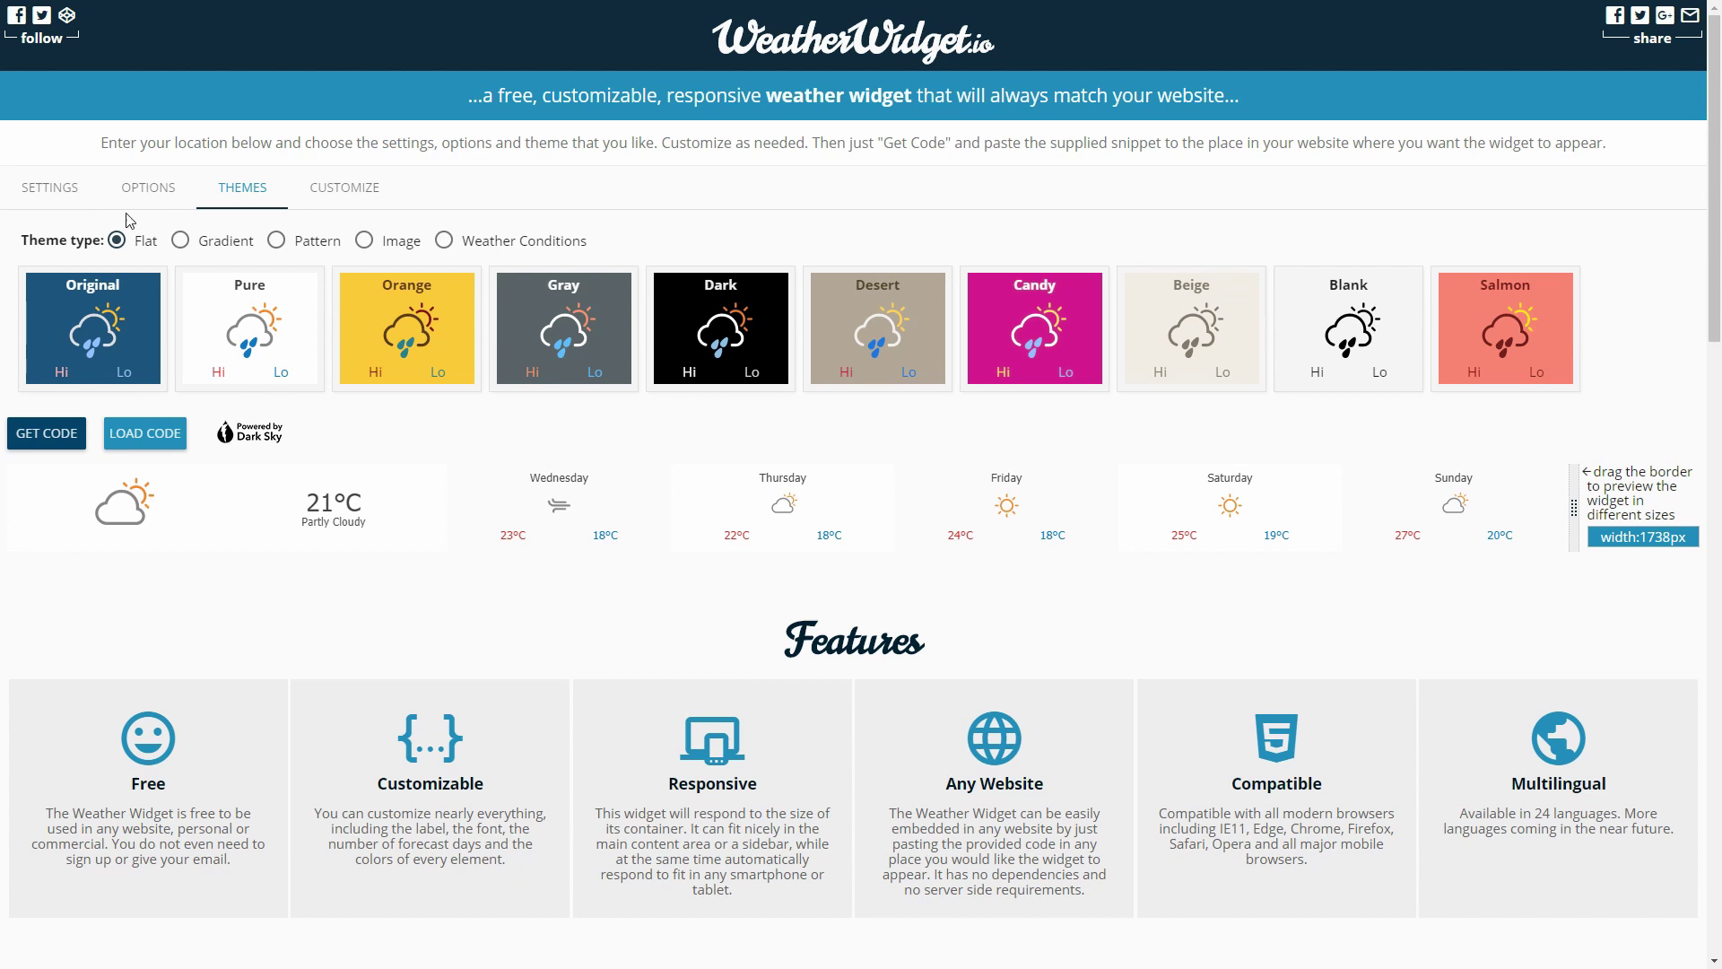
{"action": "left_click", "coordinate": [1370, 331]}
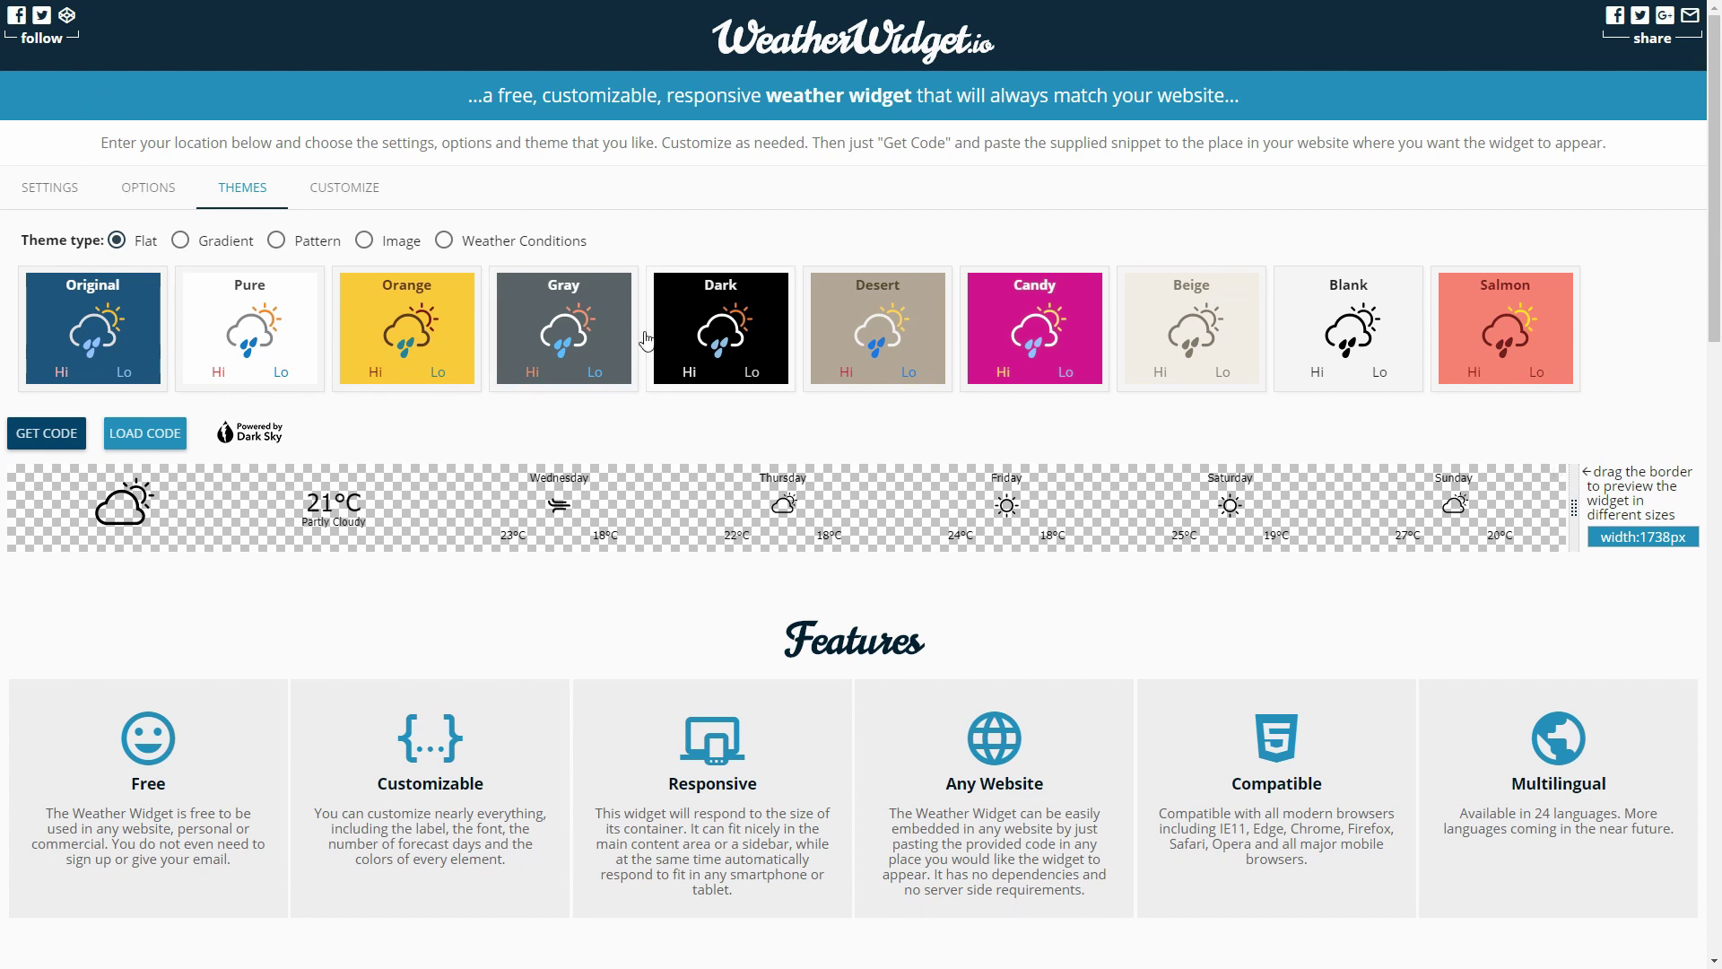
- Set the Sydney widget's custom Background color to #ffffff
{"action": "left_click", "coordinate": [361, 199]}
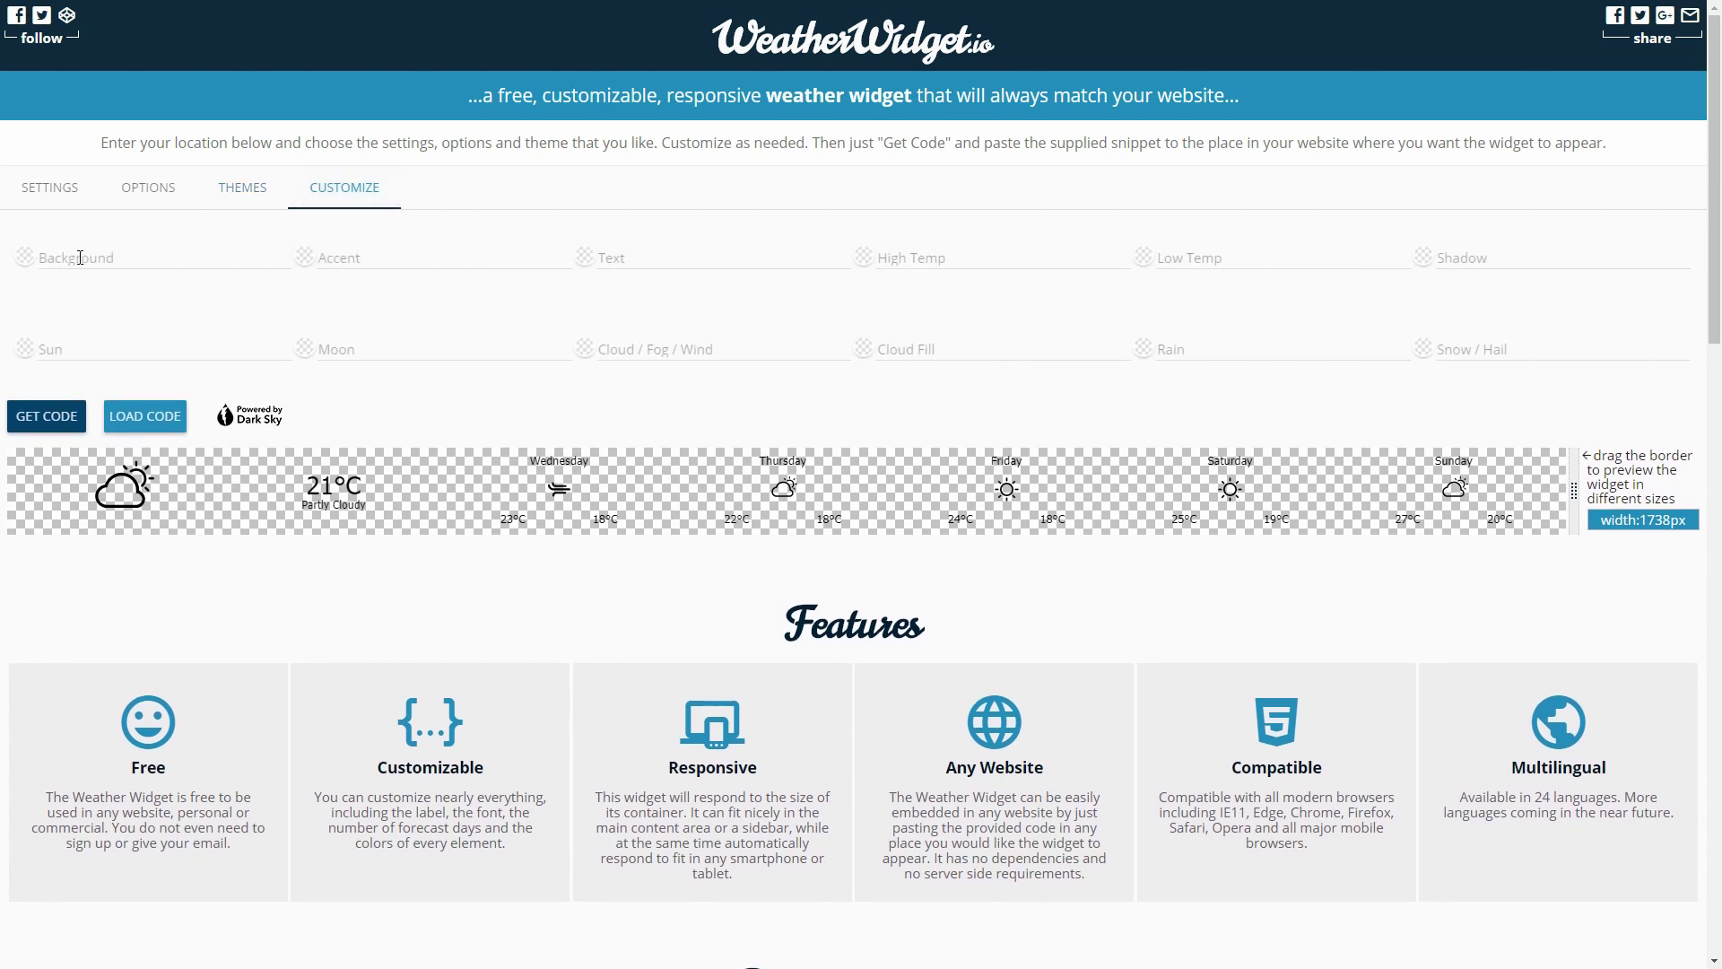
{"action": "left_click", "coordinate": [30, 262]}
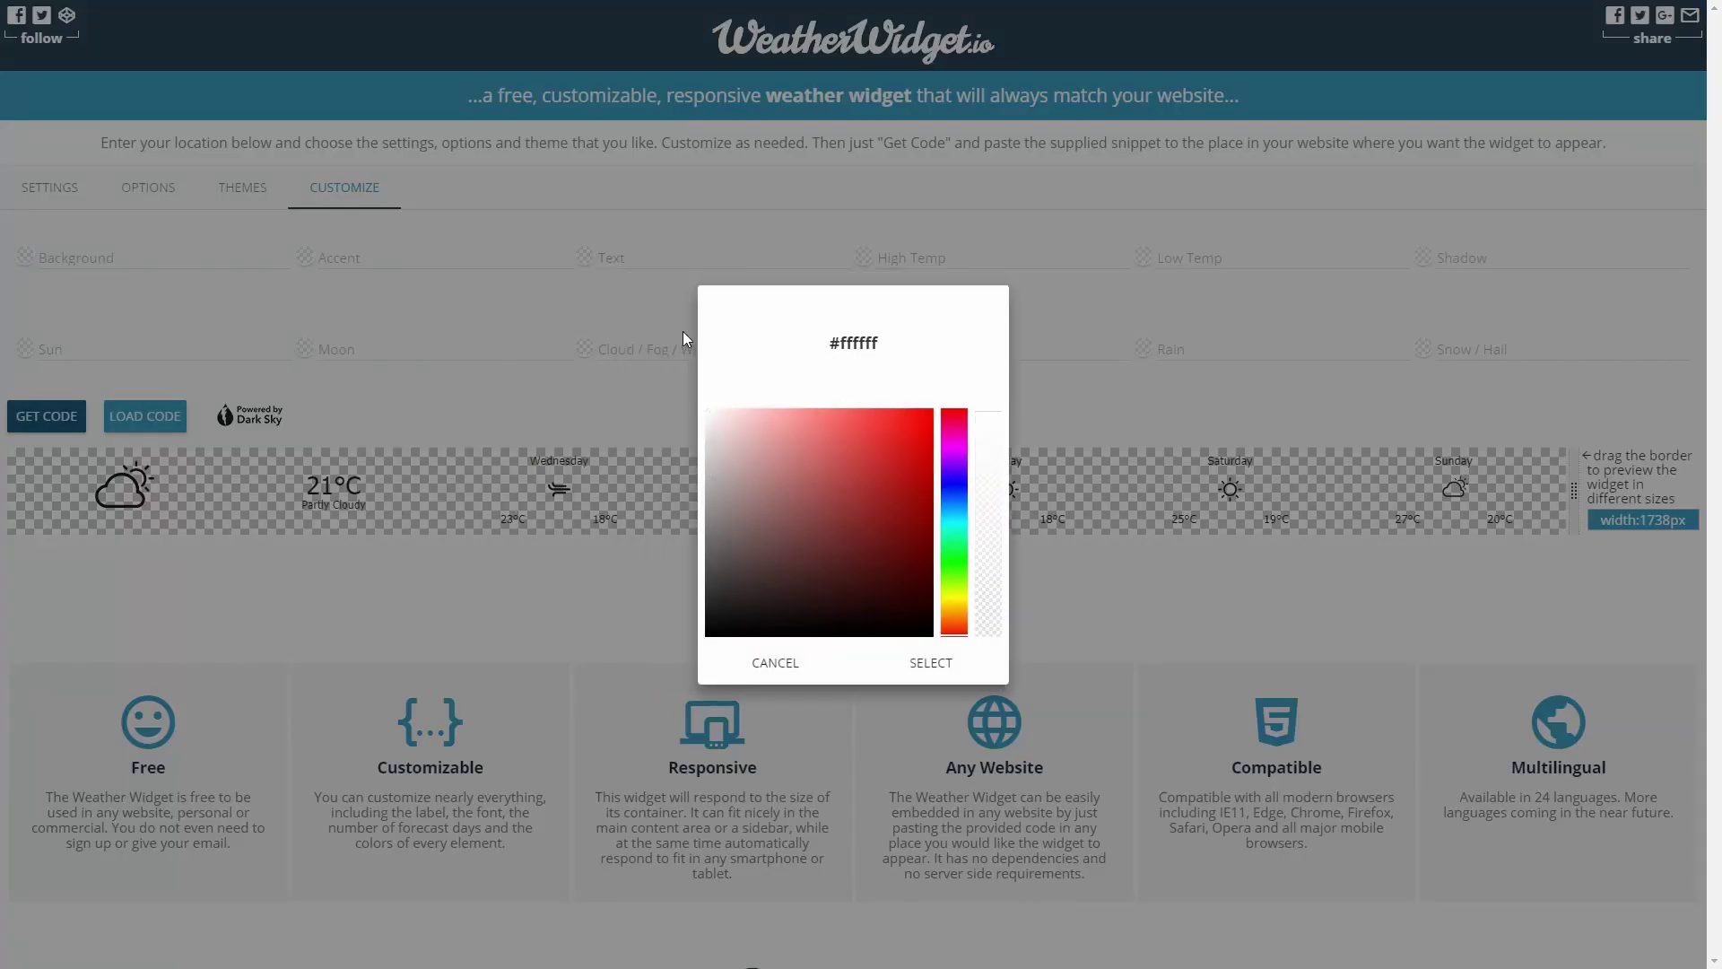
{"action": "left_click", "coordinate": [931, 663]}
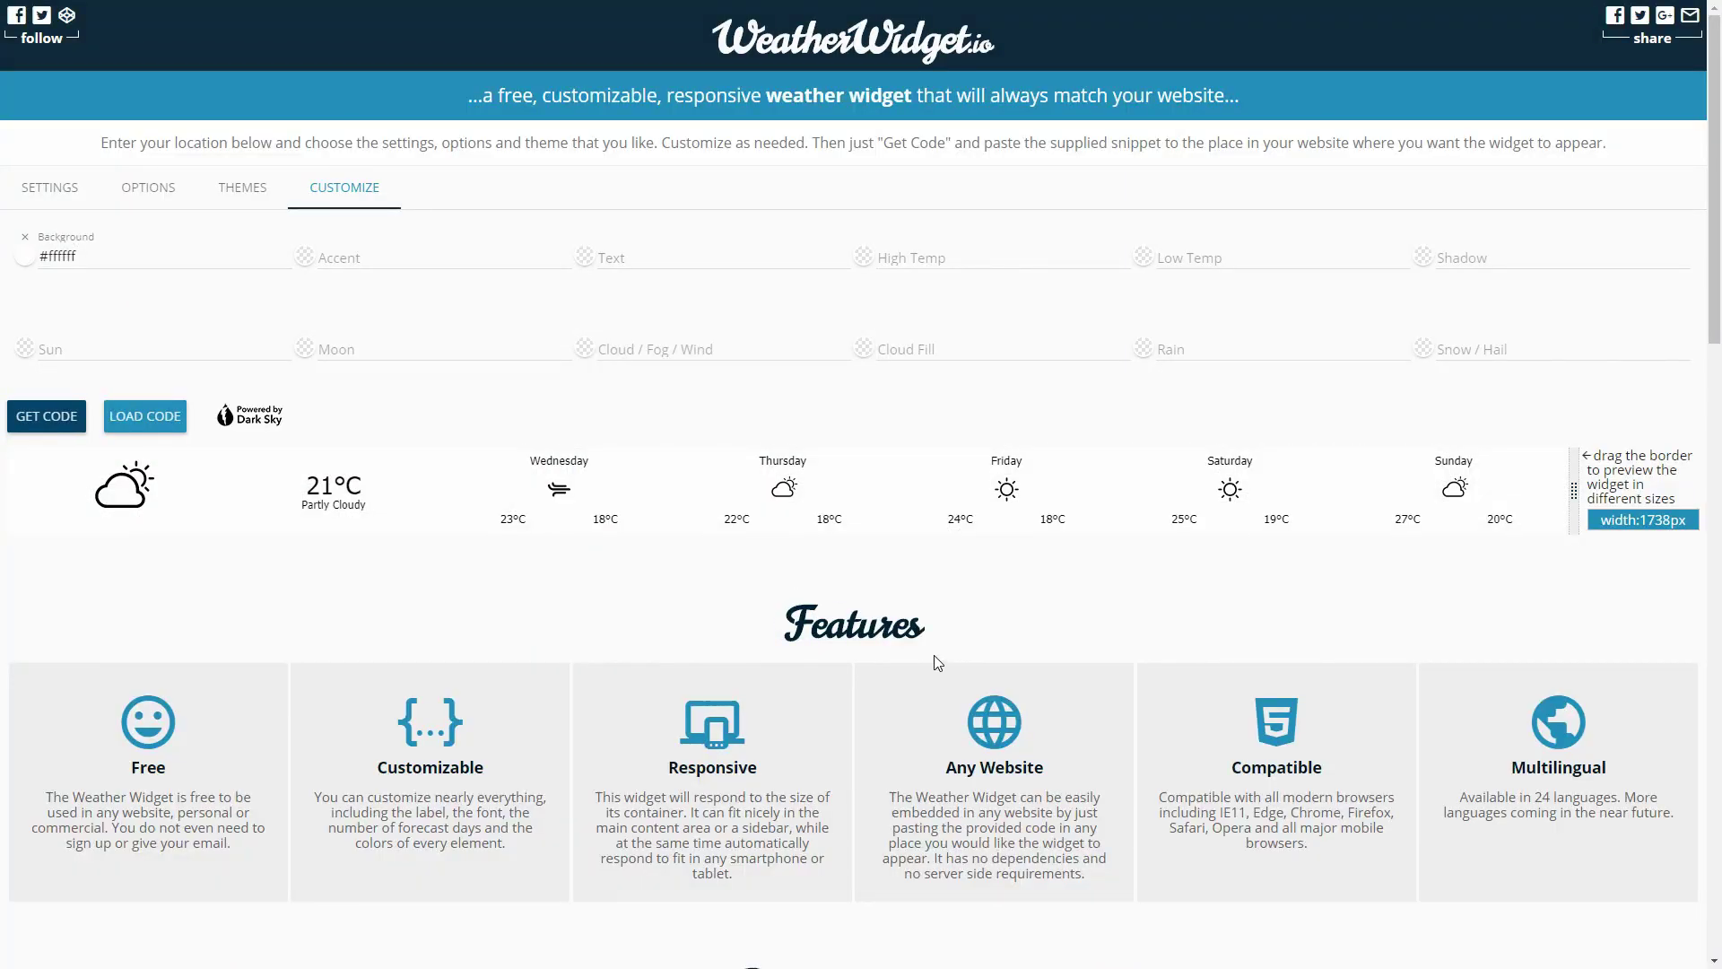
- Inspect the Erat lacinia heading on the Editorial page and copy its bottom border color, #f56a6a
{"action": "key", "text": "ctrl+Tab"}
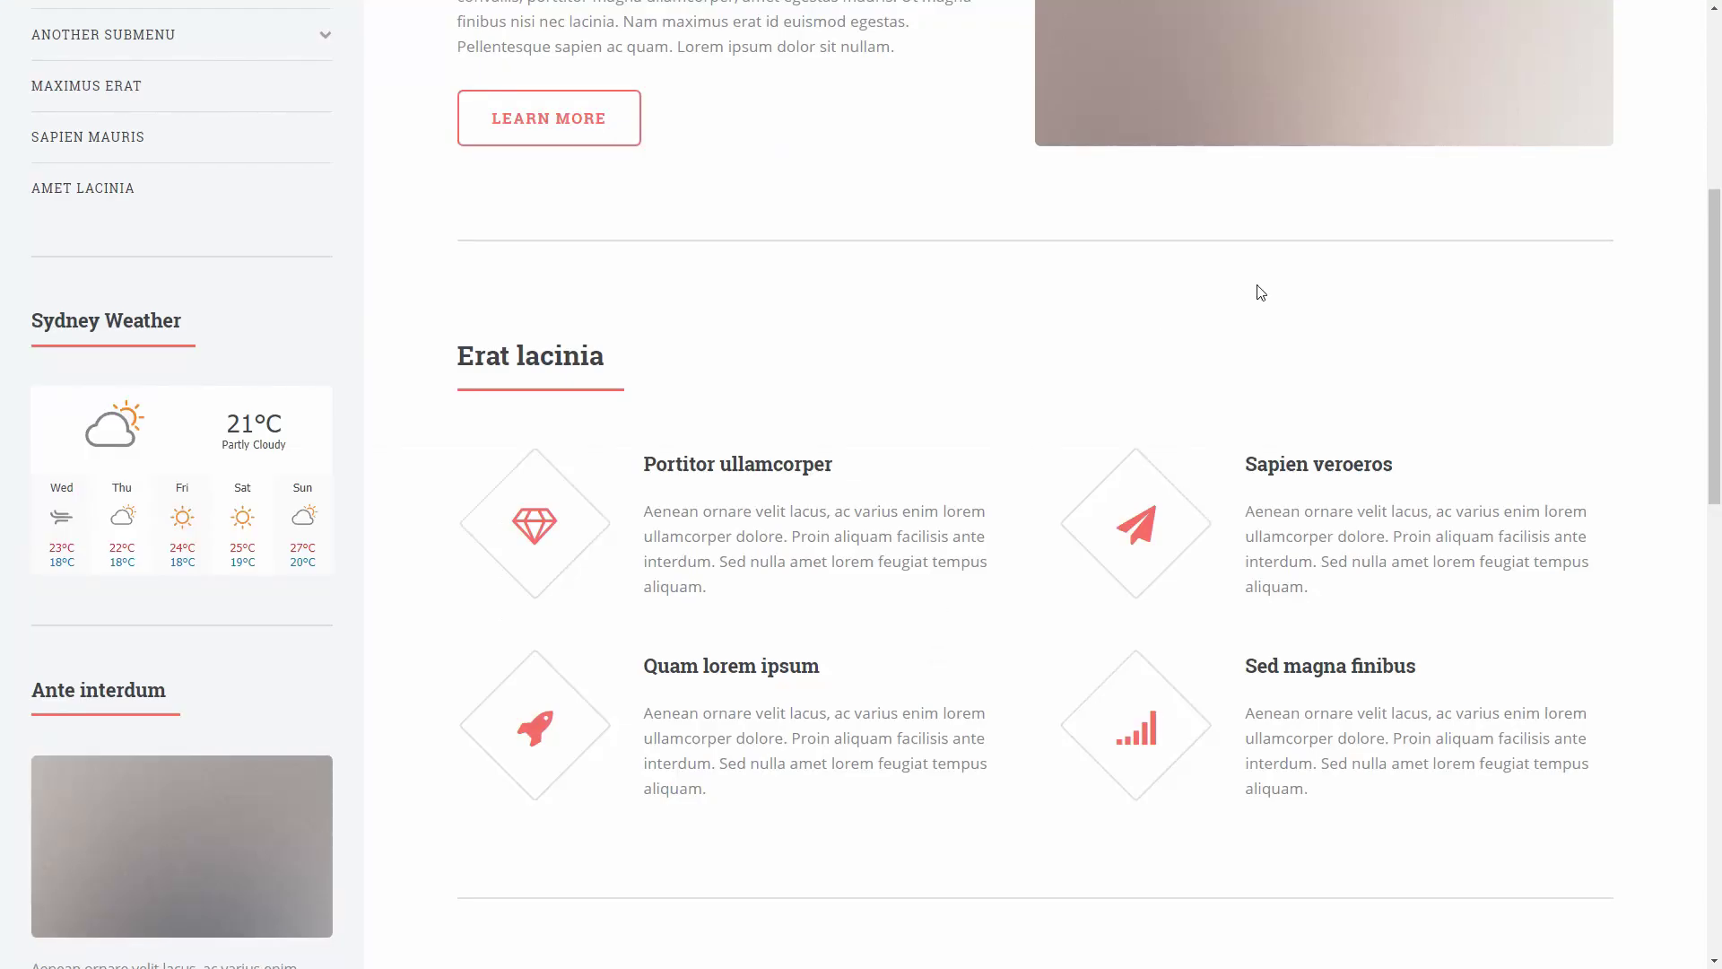
{"action": "key", "text": "F12"}
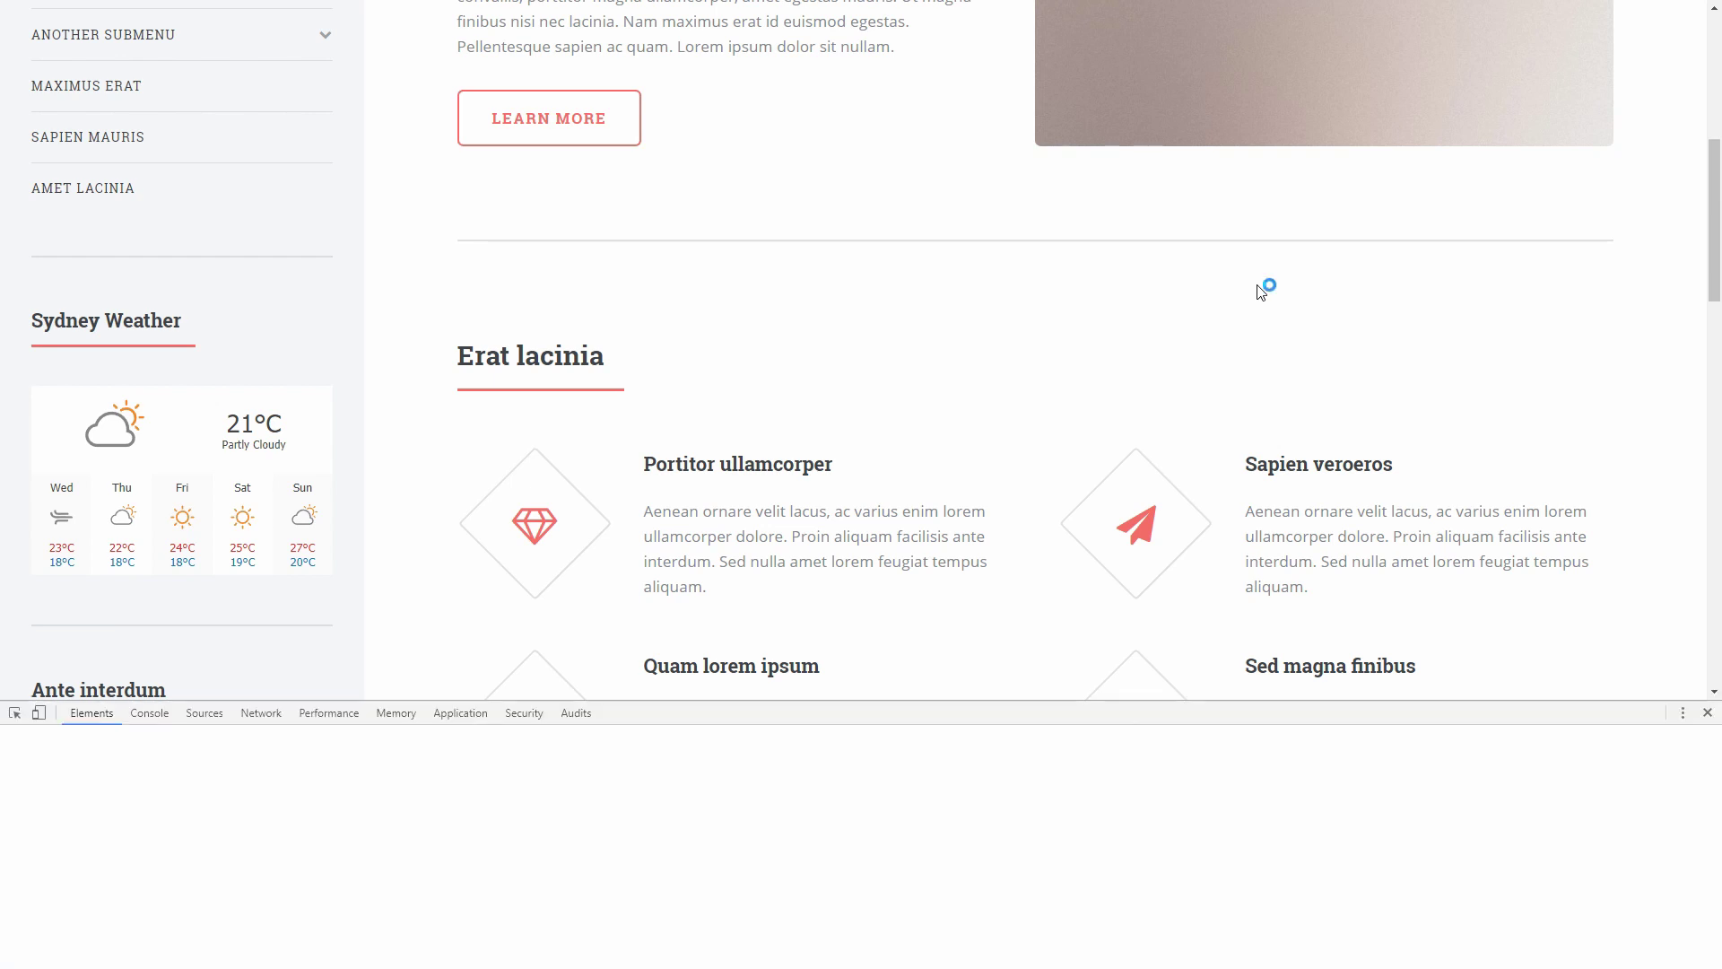
{"action": "left_click", "coordinate": [15, 714]}
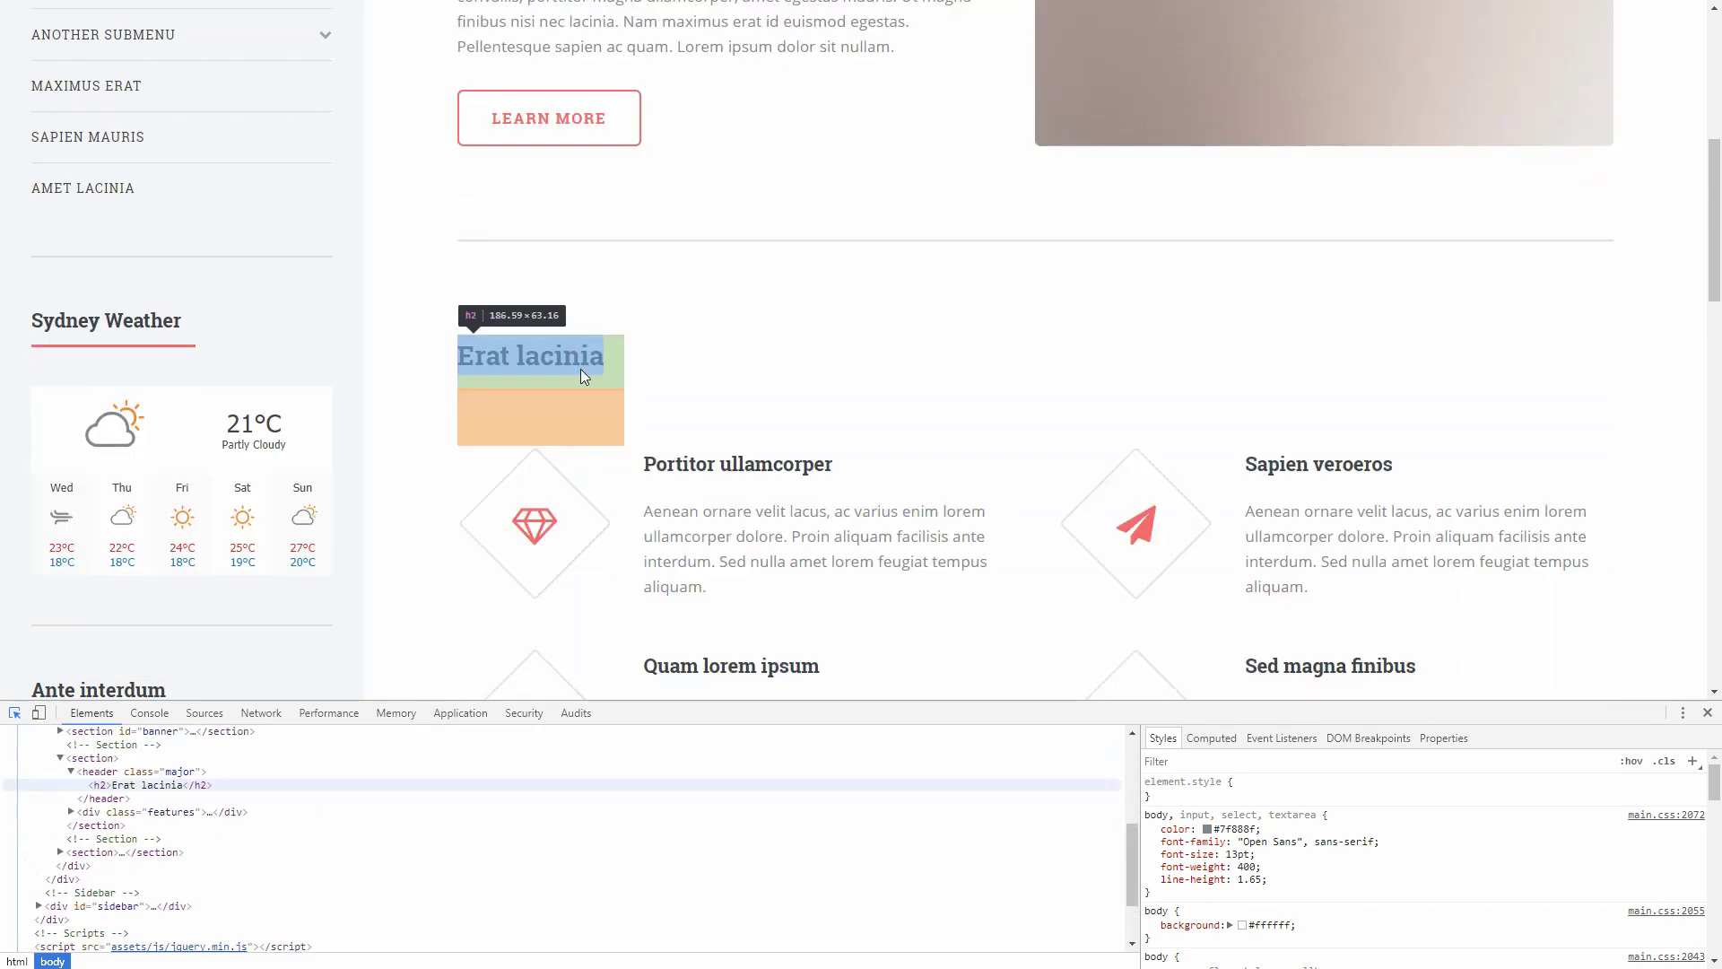
{"action": "left_click", "coordinate": [590, 382]}
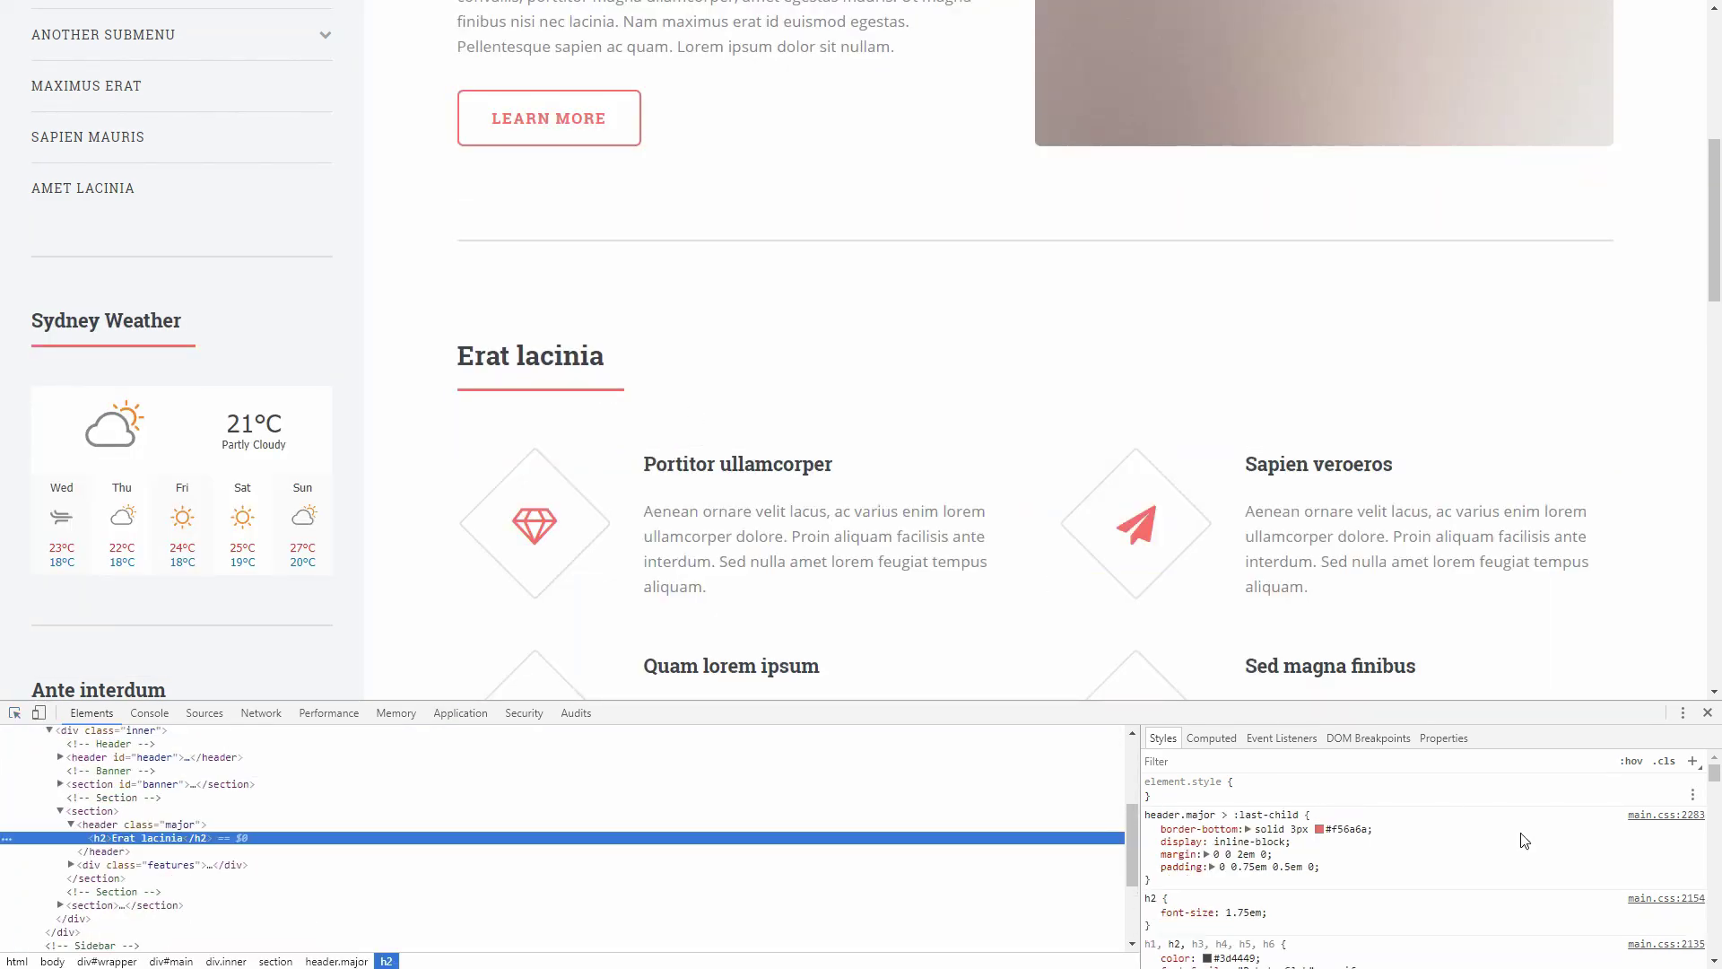
{"action": "left_click", "coordinate": [1362, 830]}
{"action": "key", "text": "ctrl+c"}
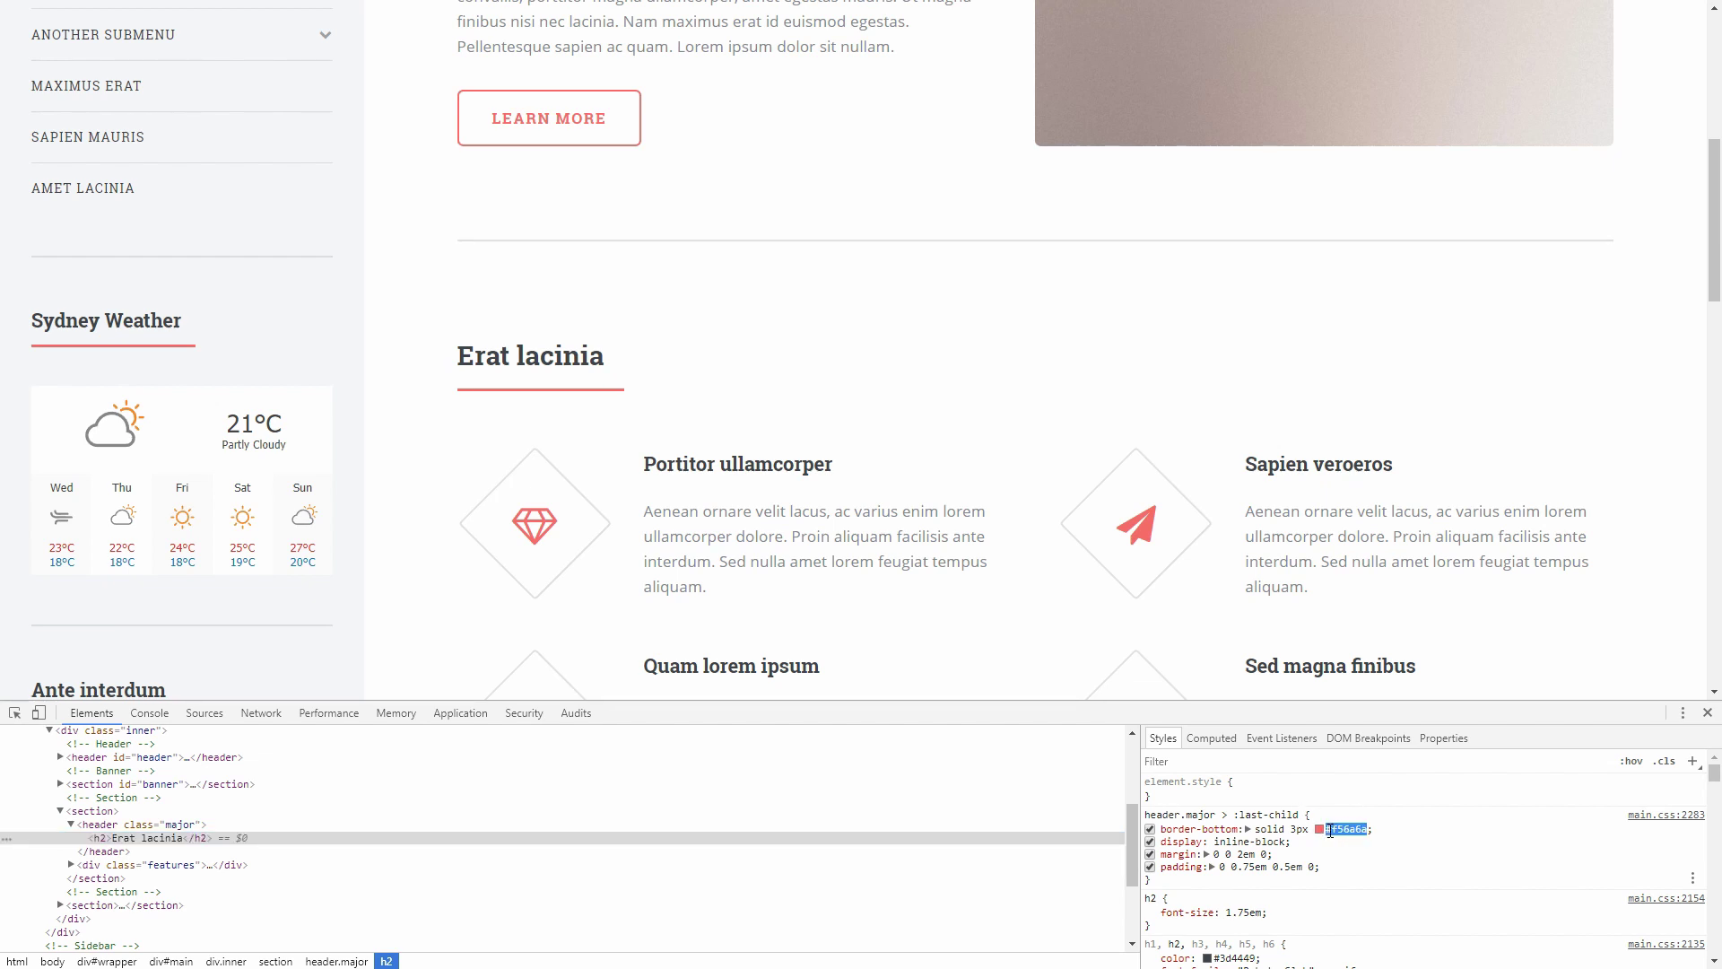
- Return to WeatherWidget.io and apply the copied color #f56a6a to the widget's Sun and High Temp colors
{"action": "left_click", "coordinate": [910, 609]}
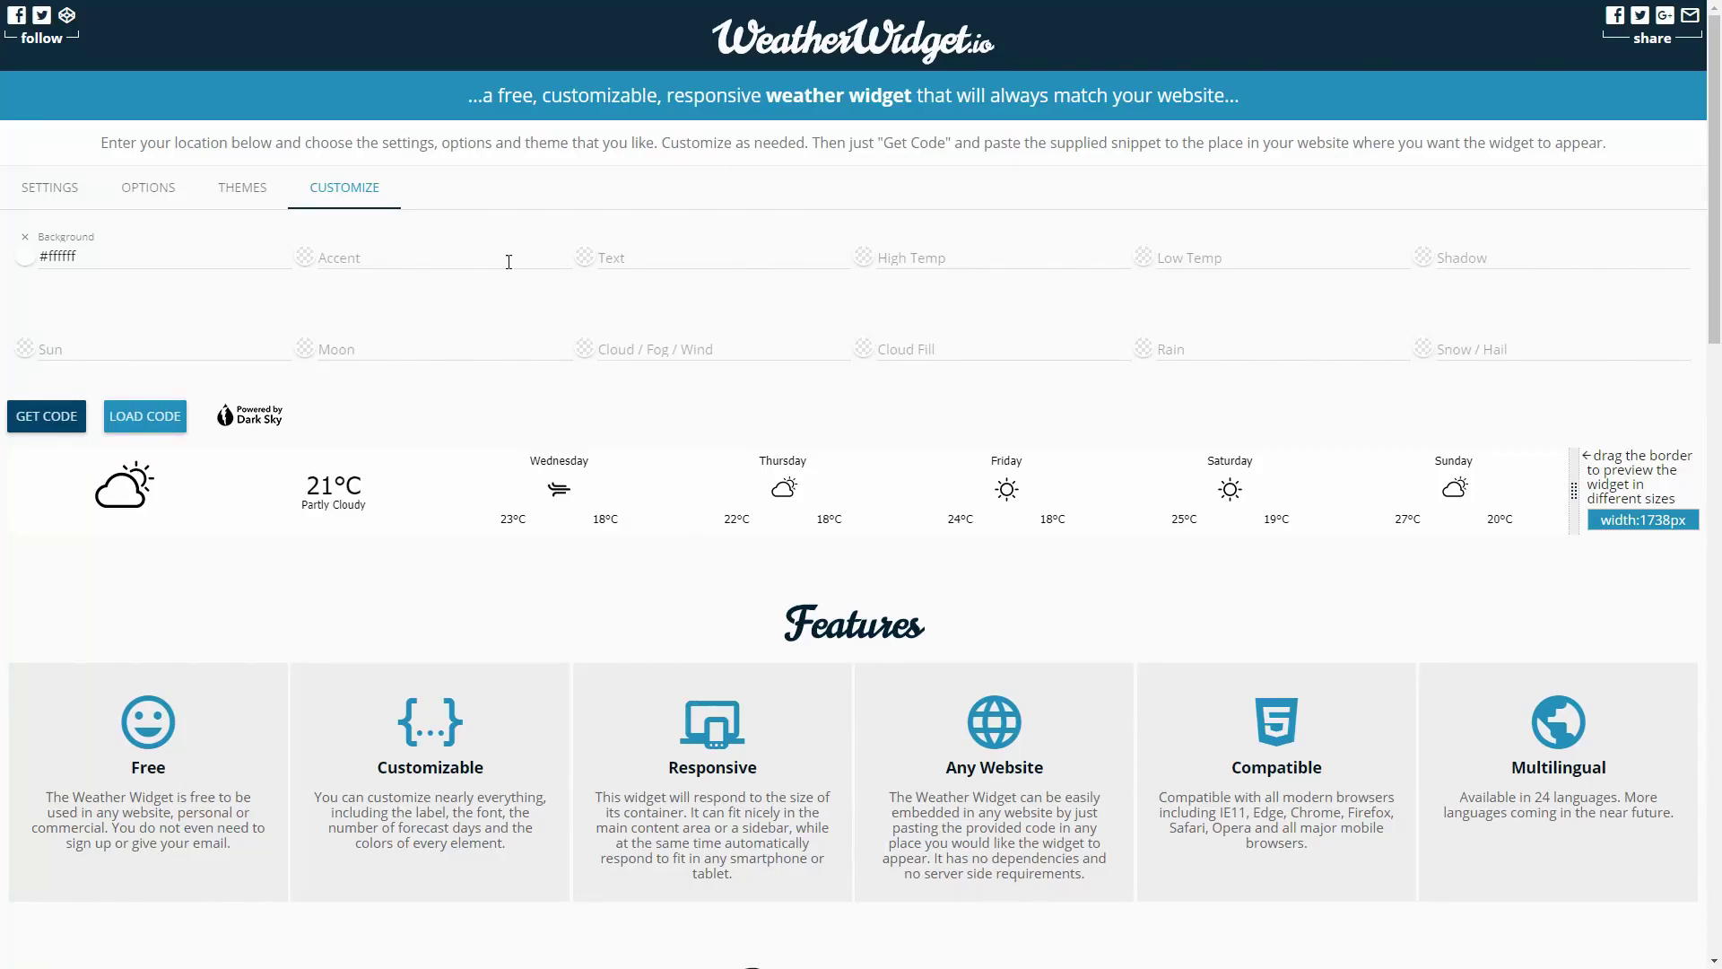
{"action": "left_click", "coordinate": [138, 346]}
{"action": "key", "text": "ctrl+v"}
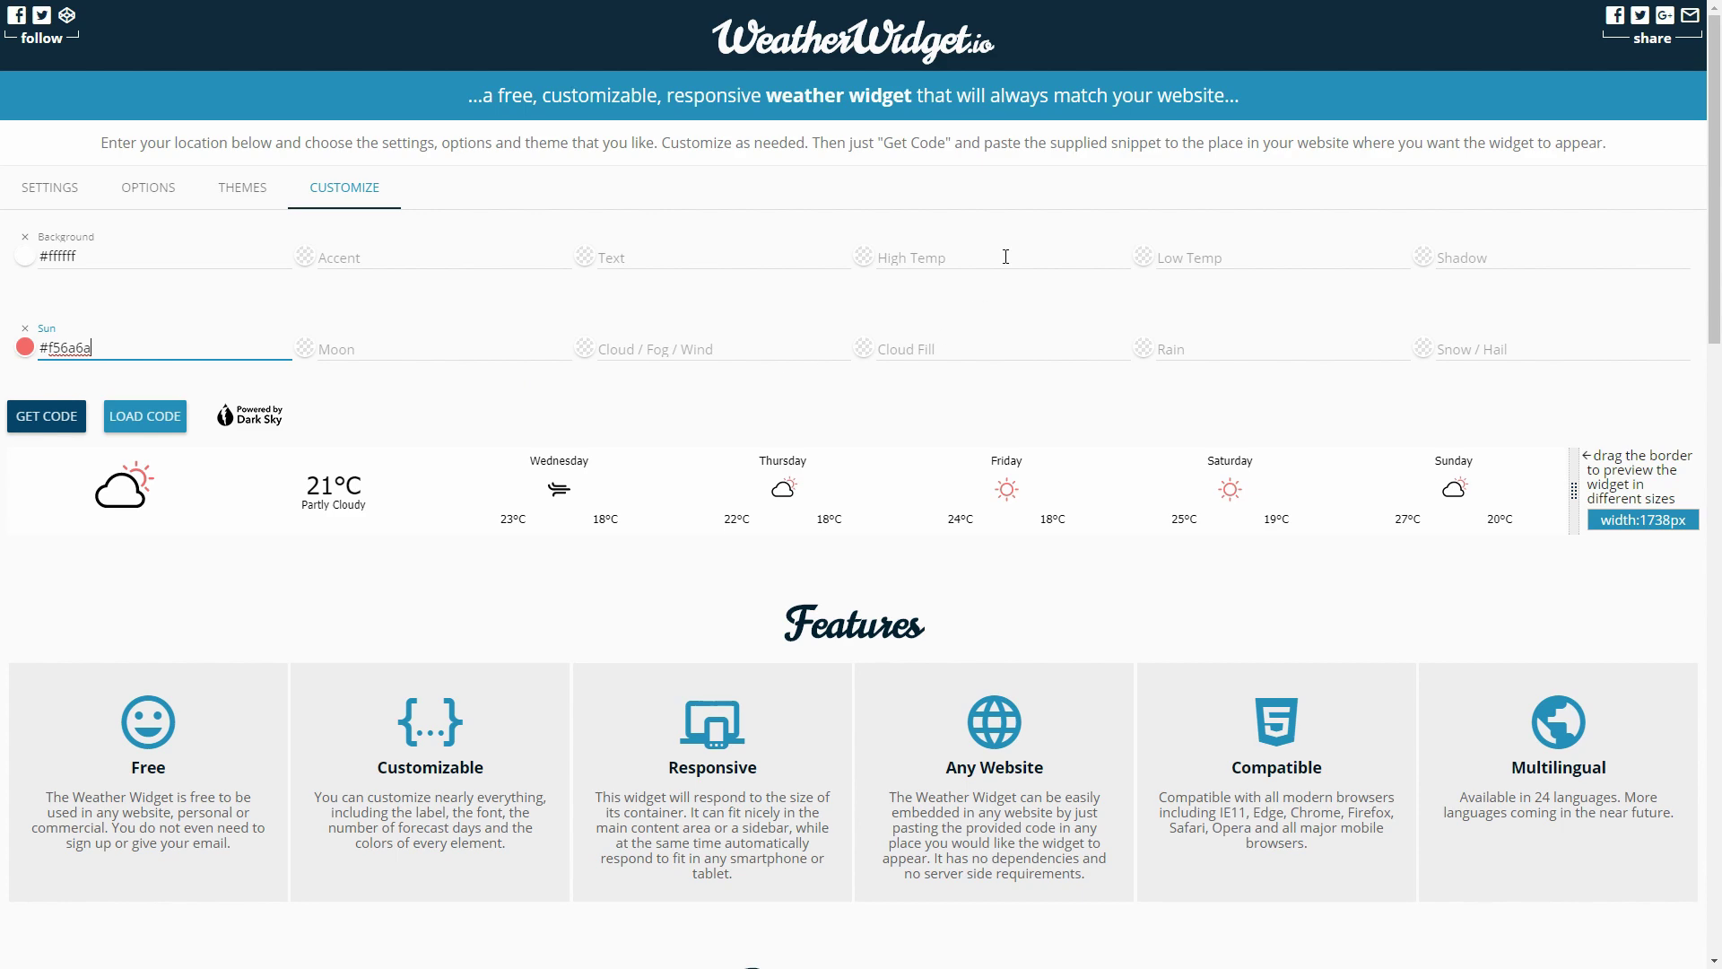
{"action": "left_click", "coordinate": [1007, 256]}
{"action": "key", "text": "ctrl+v"}
{"action": "left_click", "coordinate": [952, 427]}
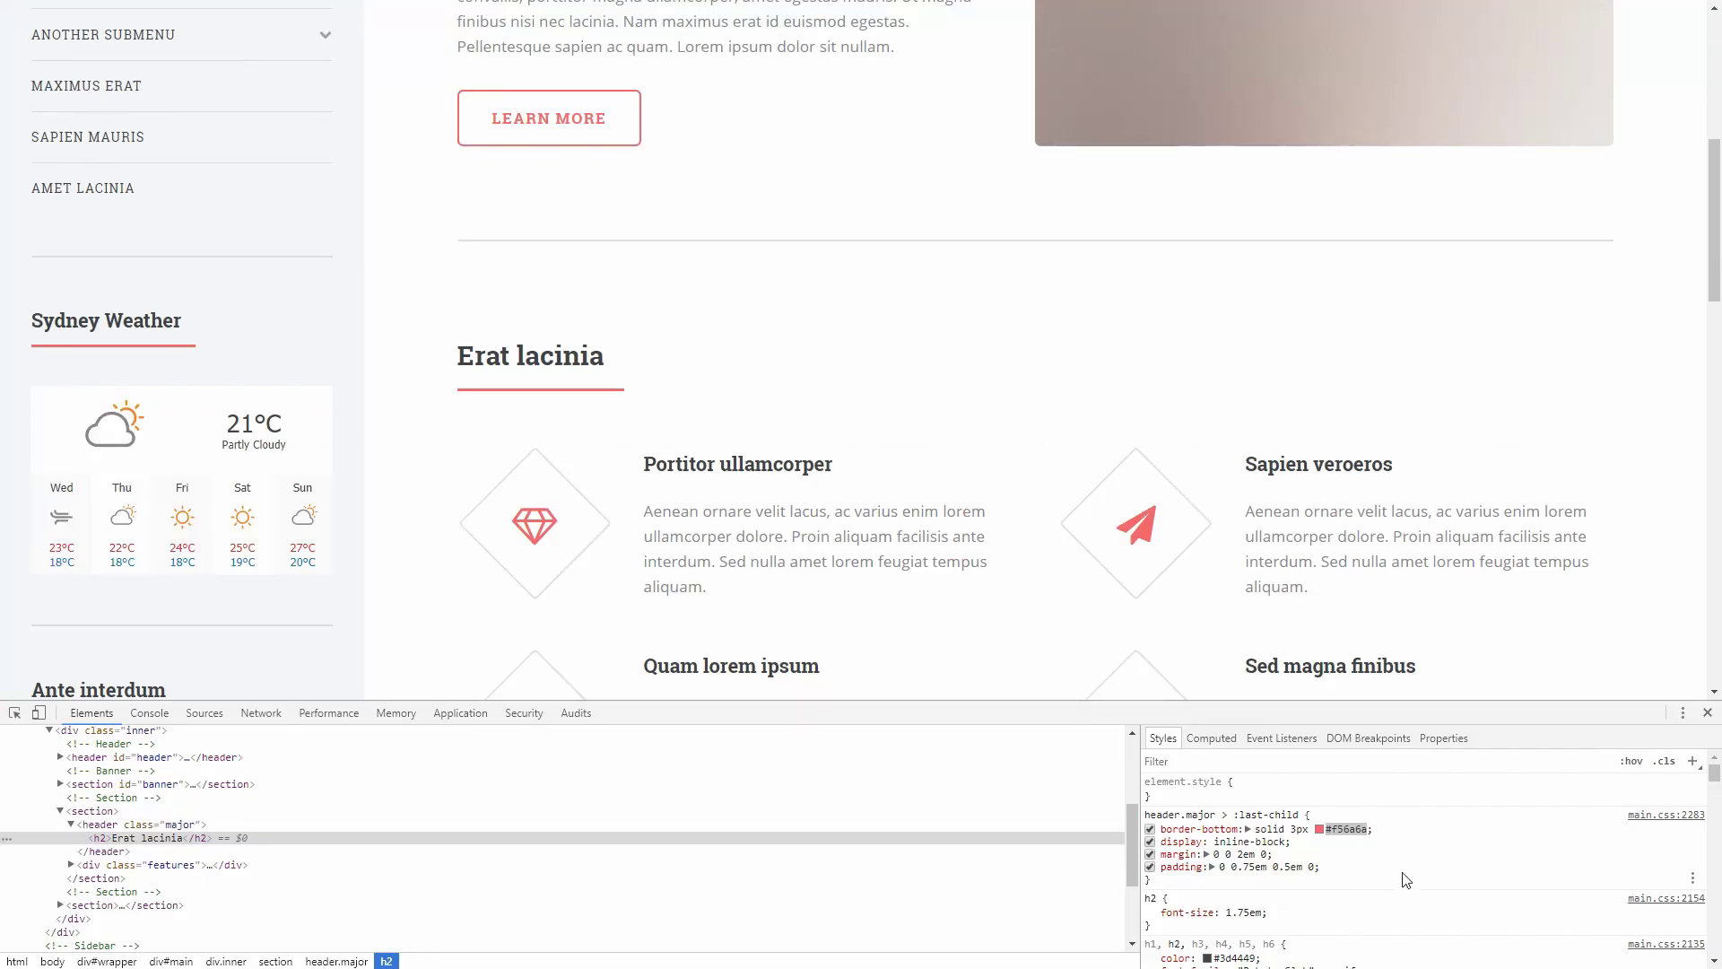
- Copy the Erat lacinia heading's text color #3d4449 from the Editorial page styles and apply it as the widget's Text color
{"action": "scroll", "coordinate": [1480, 881], "scroll_direction": "down", "scroll_amount": 2}
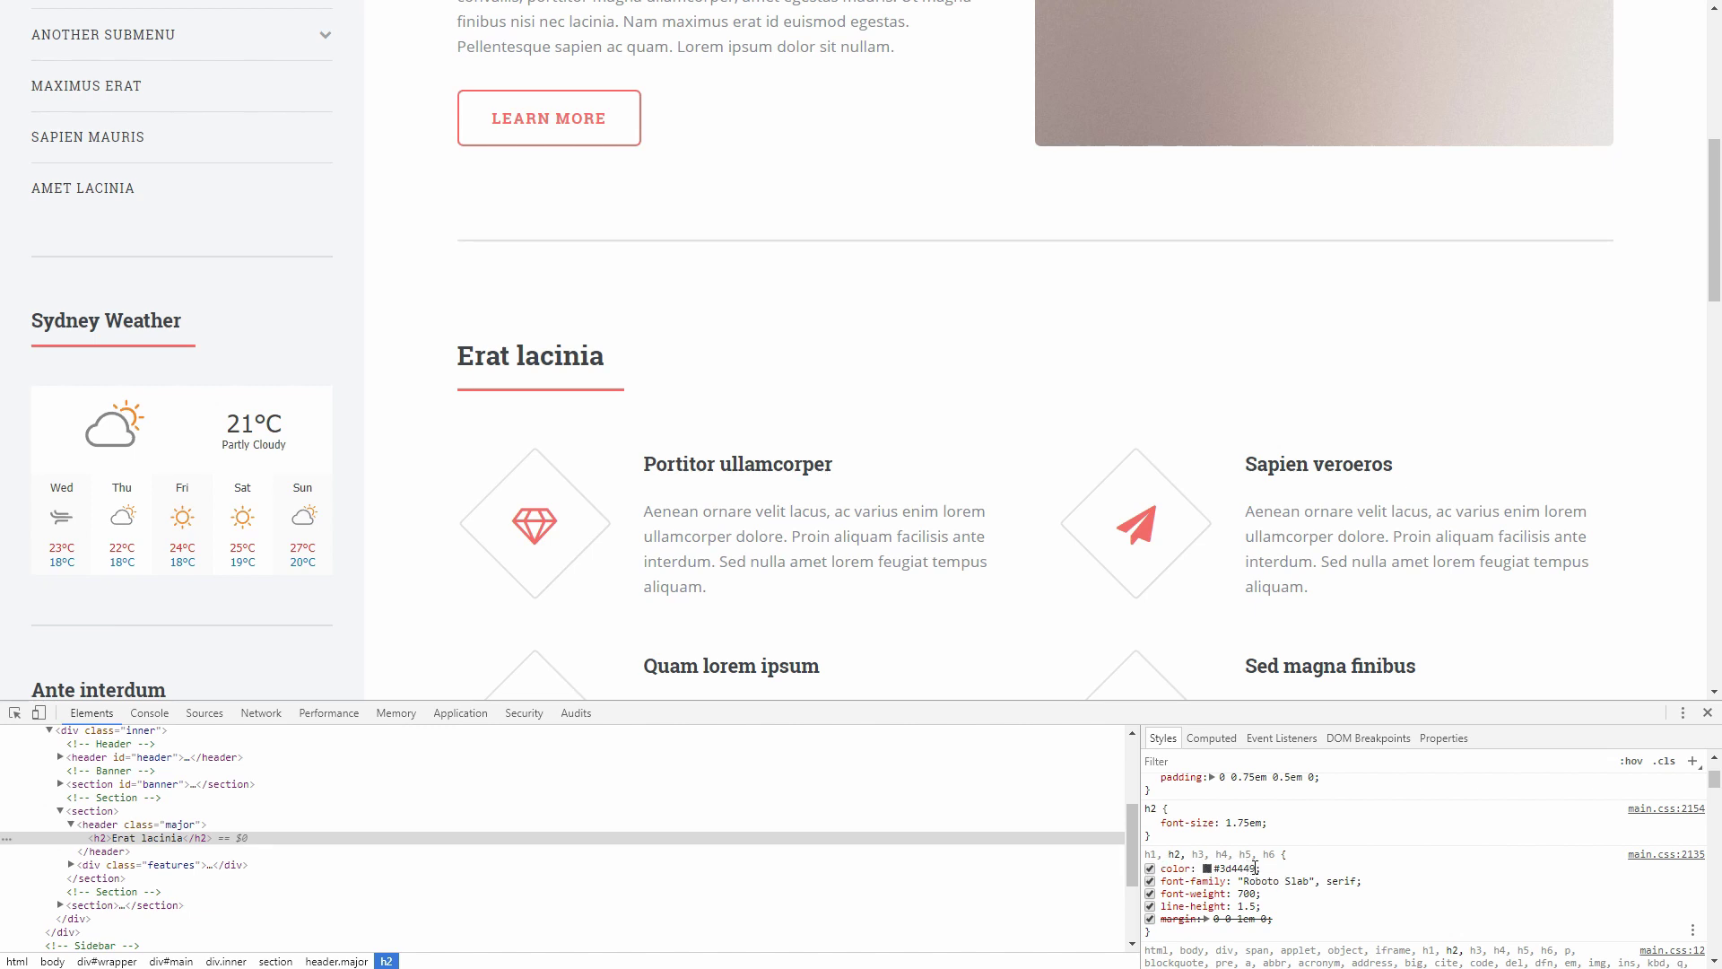
{"action": "left_click_drag", "start_coordinate": [1257, 868], "coordinate": [1214, 868]}
{"action": "key", "text": "ctrl+c"}
{"action": "key", "text": "ctrl+Tab"}
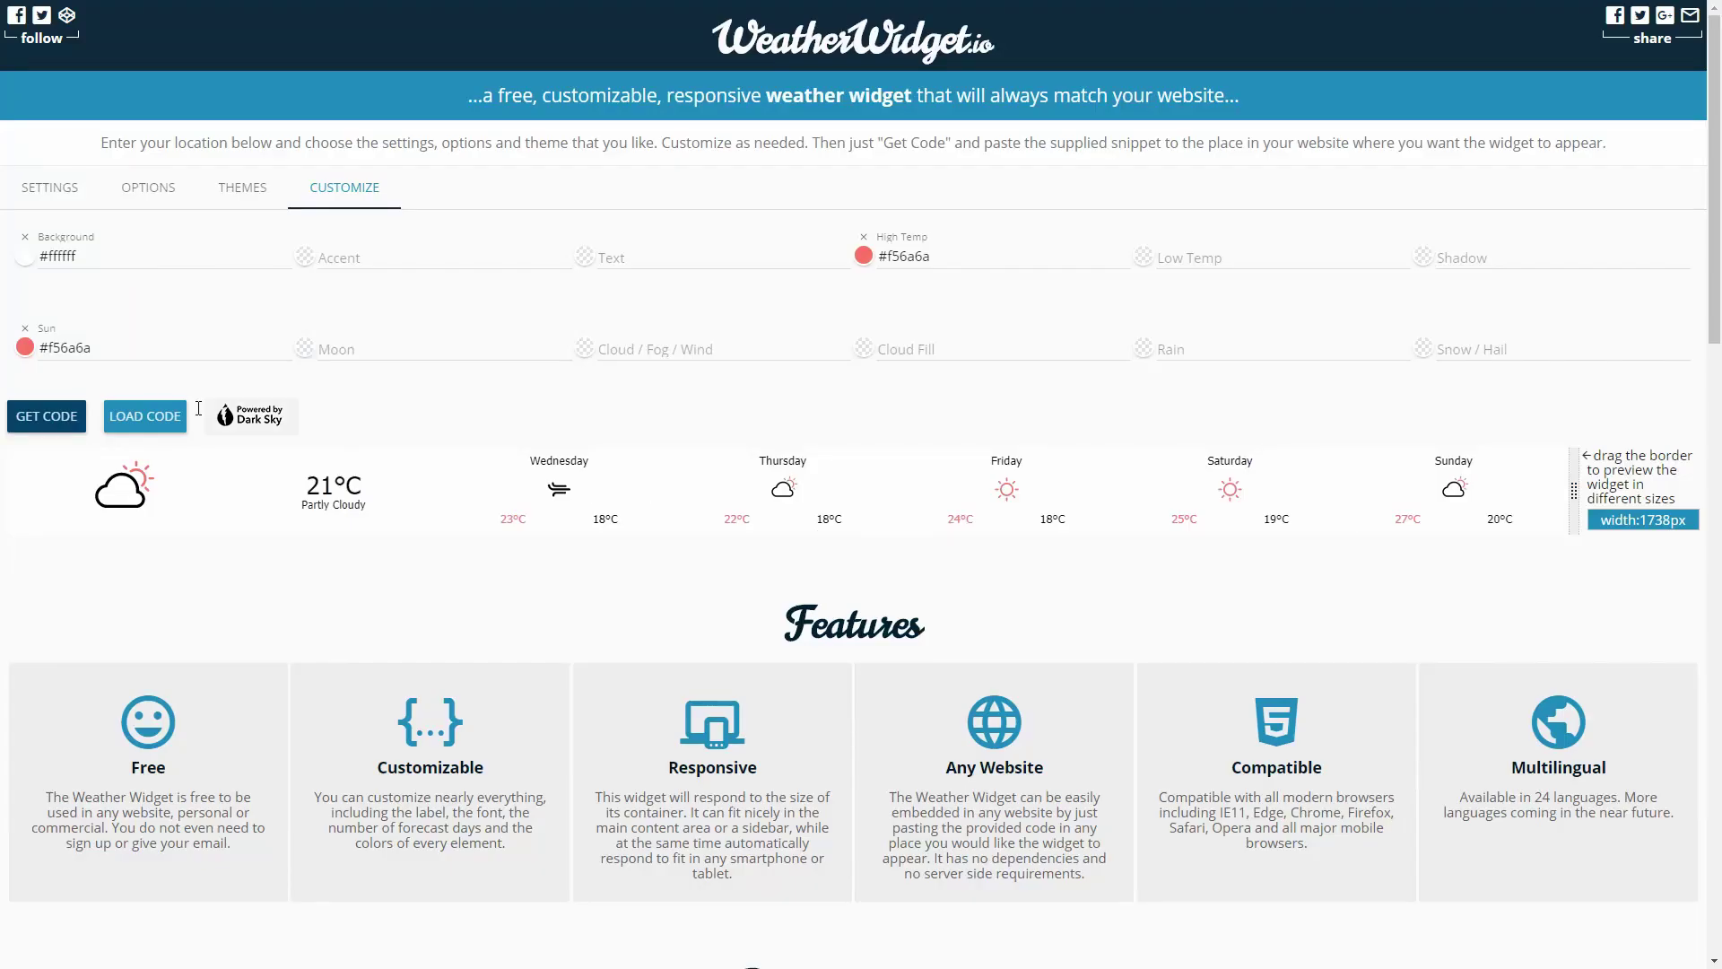
{"action": "left_click", "coordinate": [673, 263]}
{"action": "key", "text": "ctrl+v"}
{"action": "left_click", "coordinate": [763, 429]}
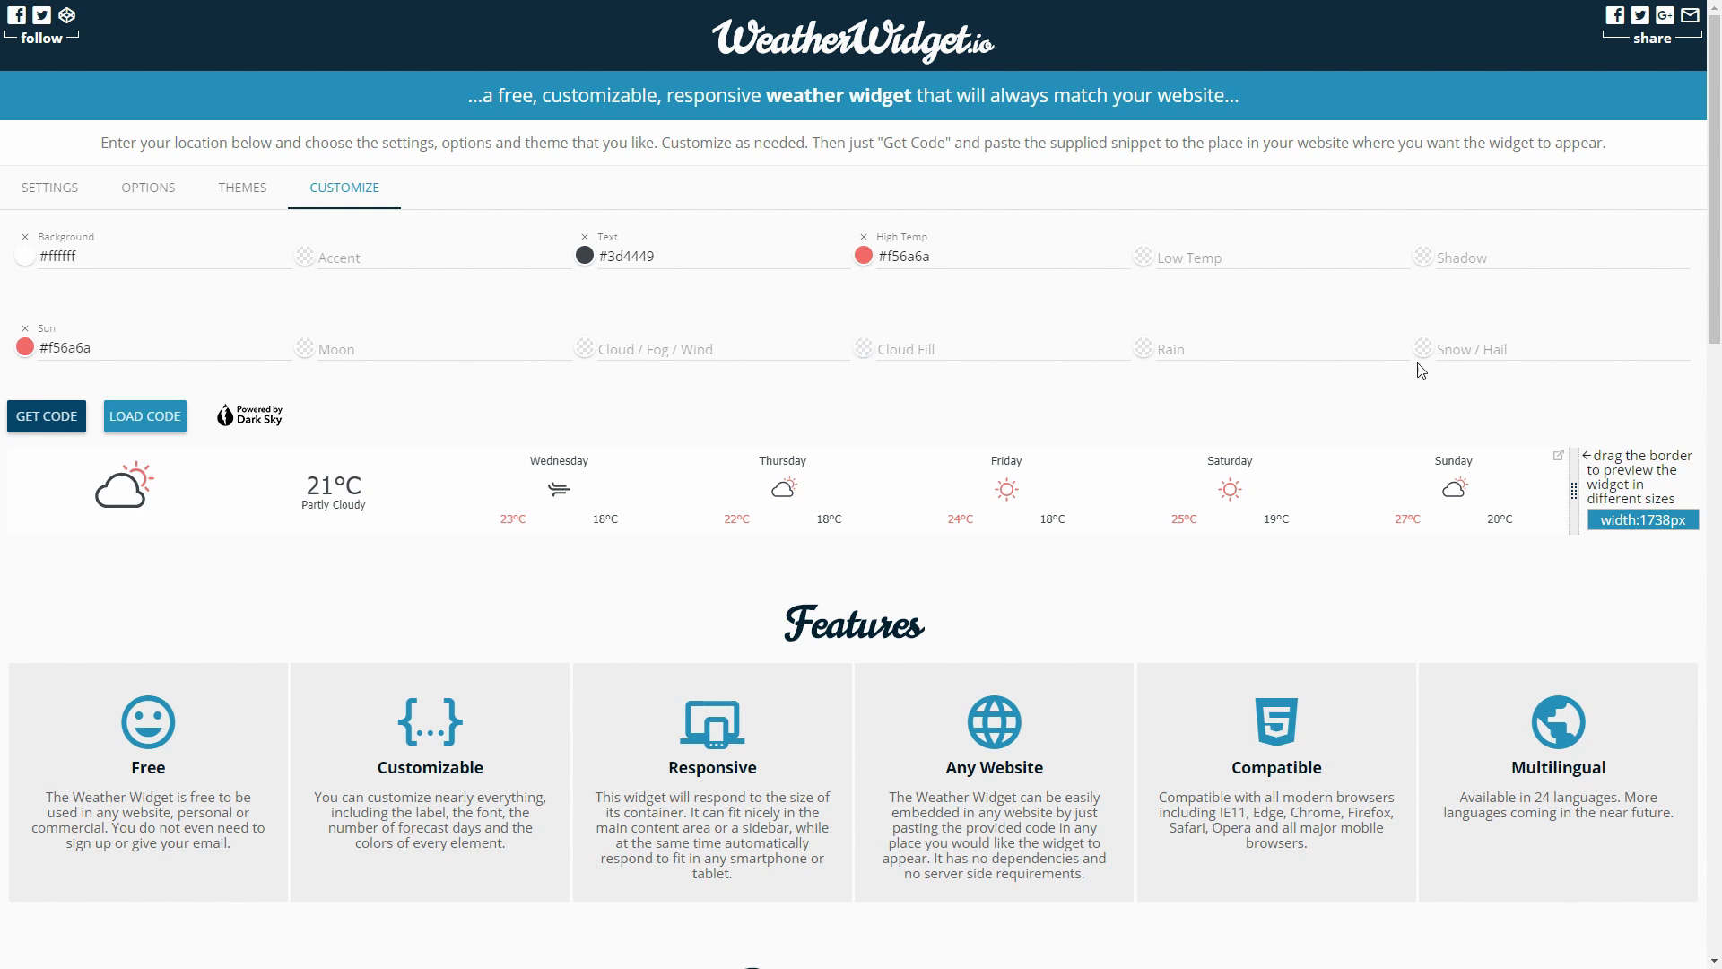
- Choose the blue #5385e5 as the widget's Low Temp color
{"action": "left_click", "coordinate": [1143, 260]}
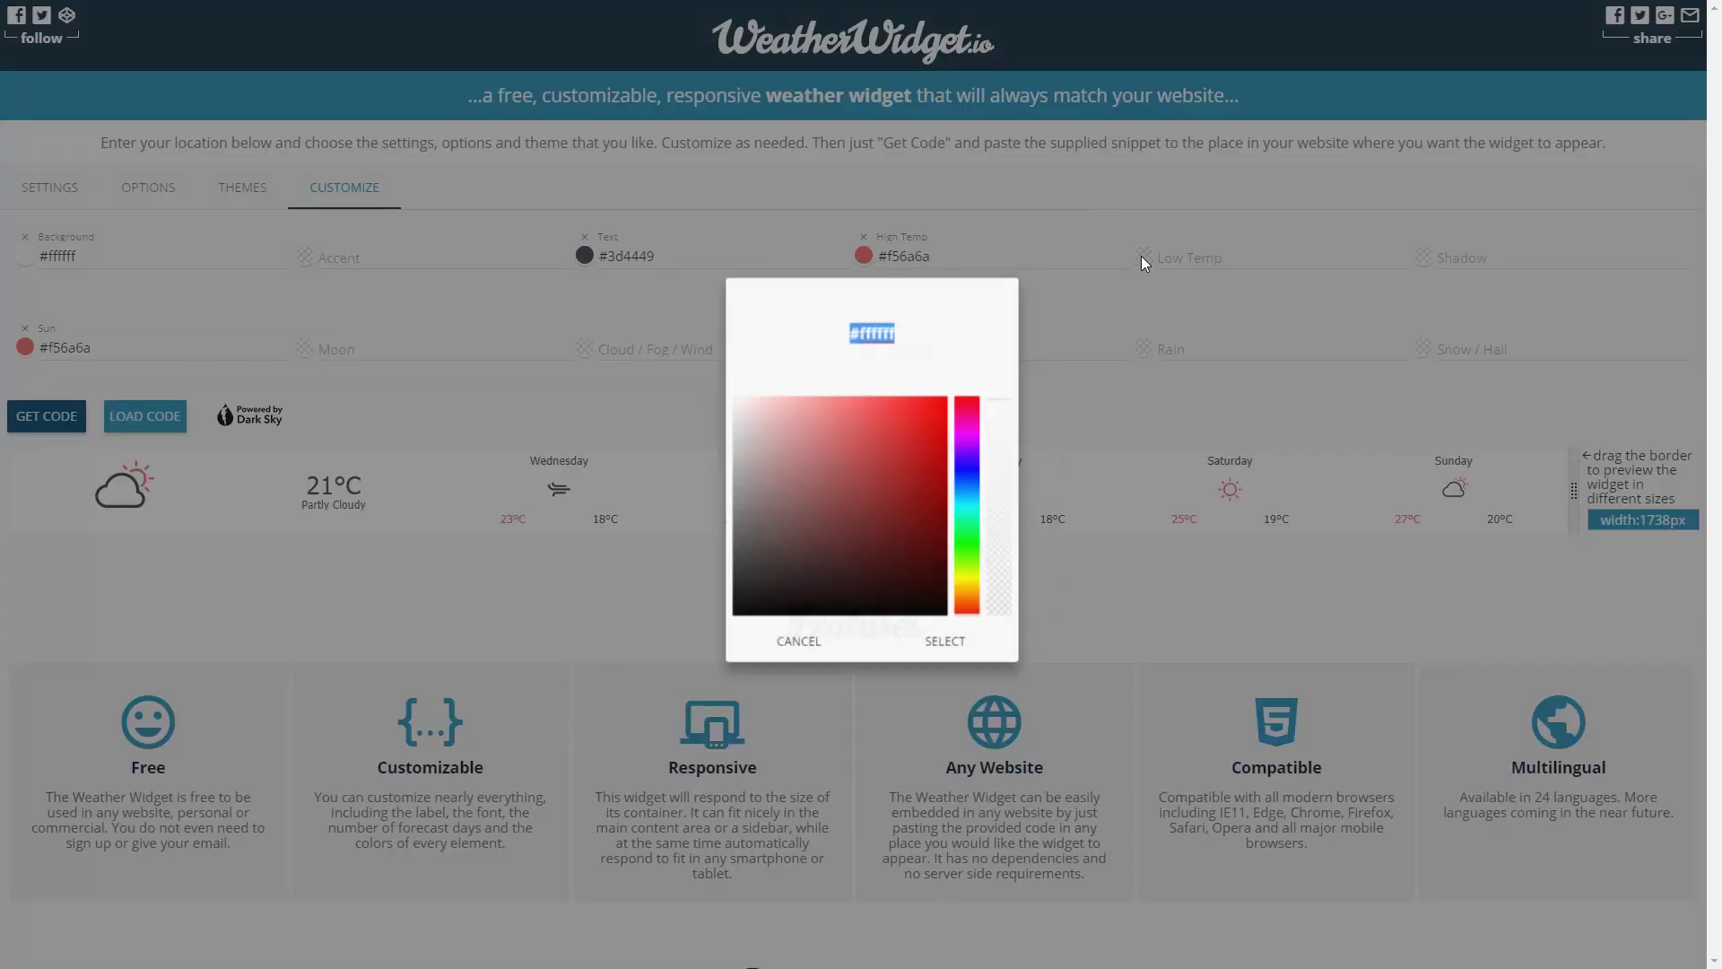
{"action": "left_click", "coordinate": [953, 490]}
{"action": "left_click_drag", "start_coordinate": [953, 491], "coordinate": [843, 433]}
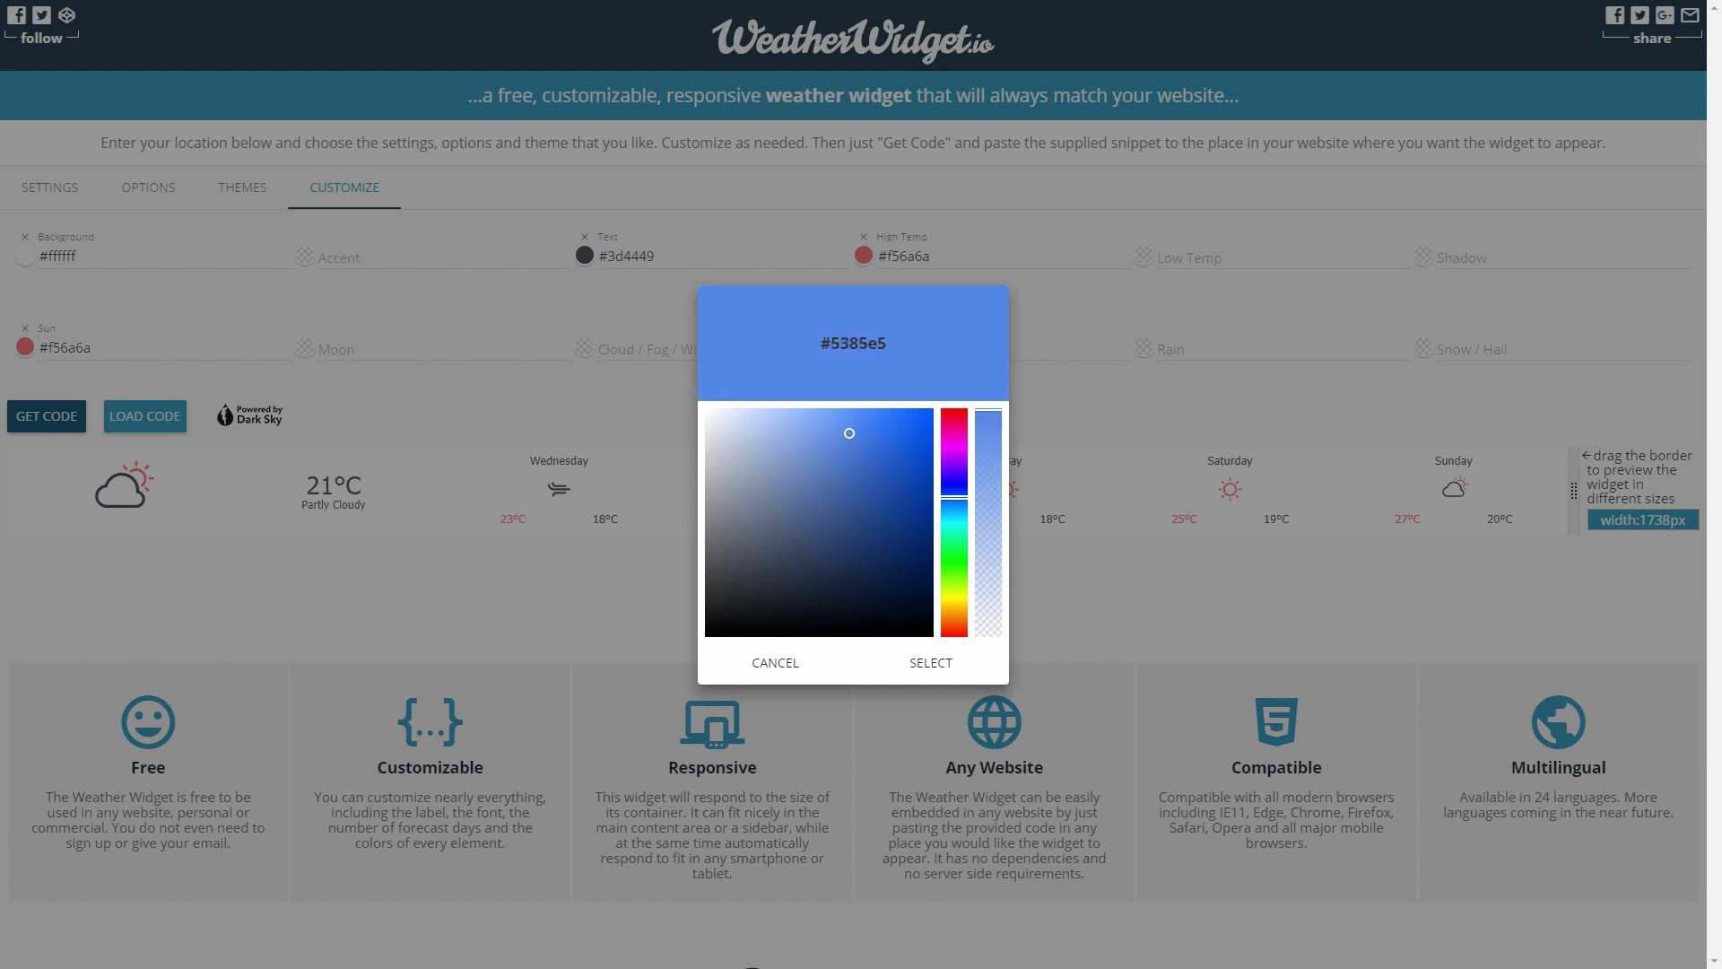
{"action": "left_click", "coordinate": [933, 663]}
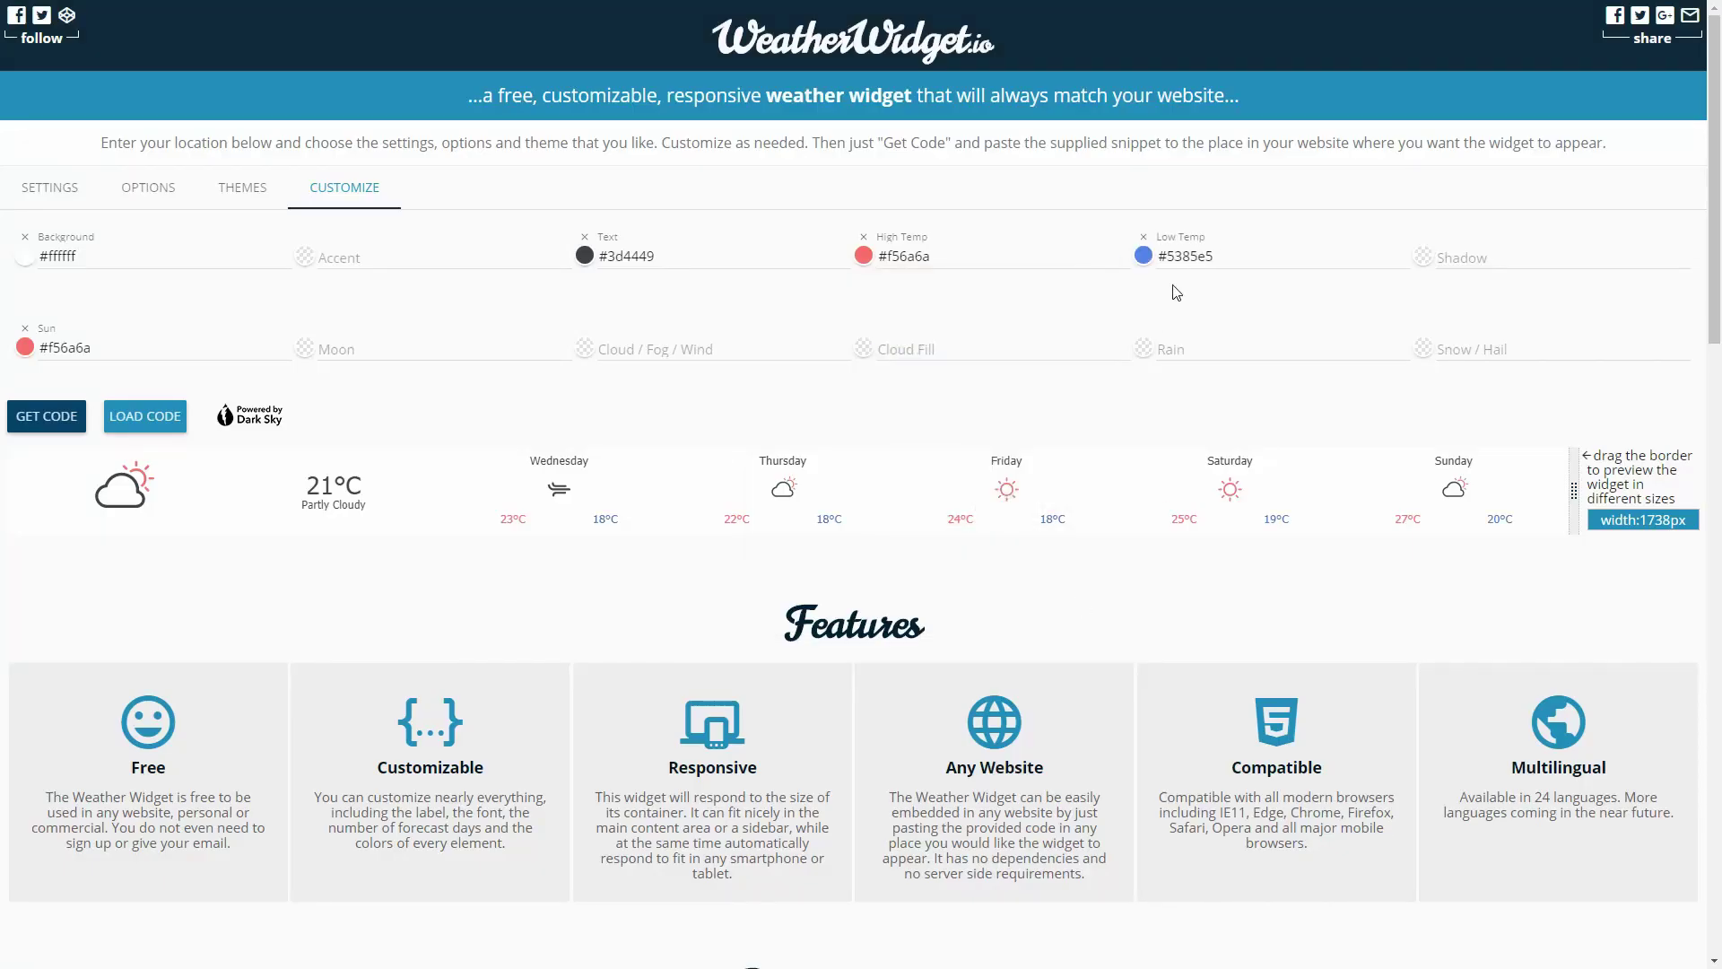
- Copy the Low Temp color #5385e5 to the widget's Rain color and clear the Background color
{"action": "left_click_drag", "start_coordinate": [1218, 257], "coordinate": [1035, 251]}
{"action": "key", "text": "ctrl+c"}
{"action": "left_click", "coordinate": [1207, 369]}
{"action": "key", "text": "ctrl+v"}
{"action": "left_click", "coordinate": [1189, 420]}
{"action": "left_click", "coordinate": [26, 239]}
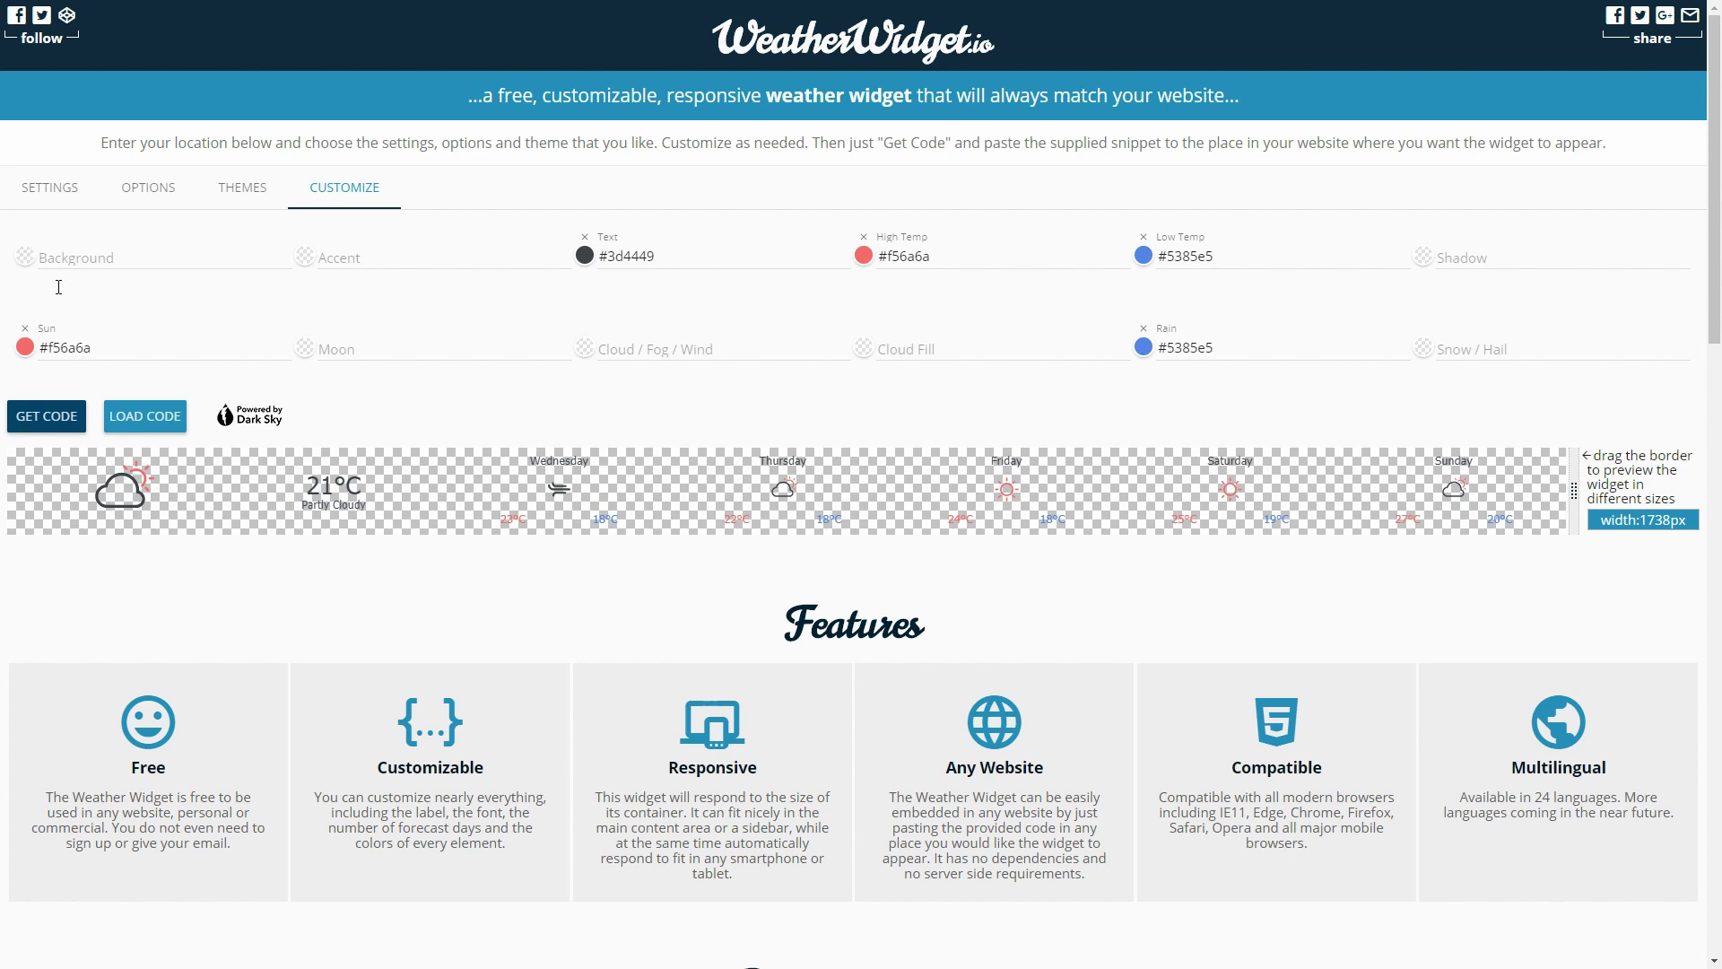
- Generate the embed code for the recolored widget and copy it to the clipboard
{"action": "left_click", "coordinate": [55, 418]}
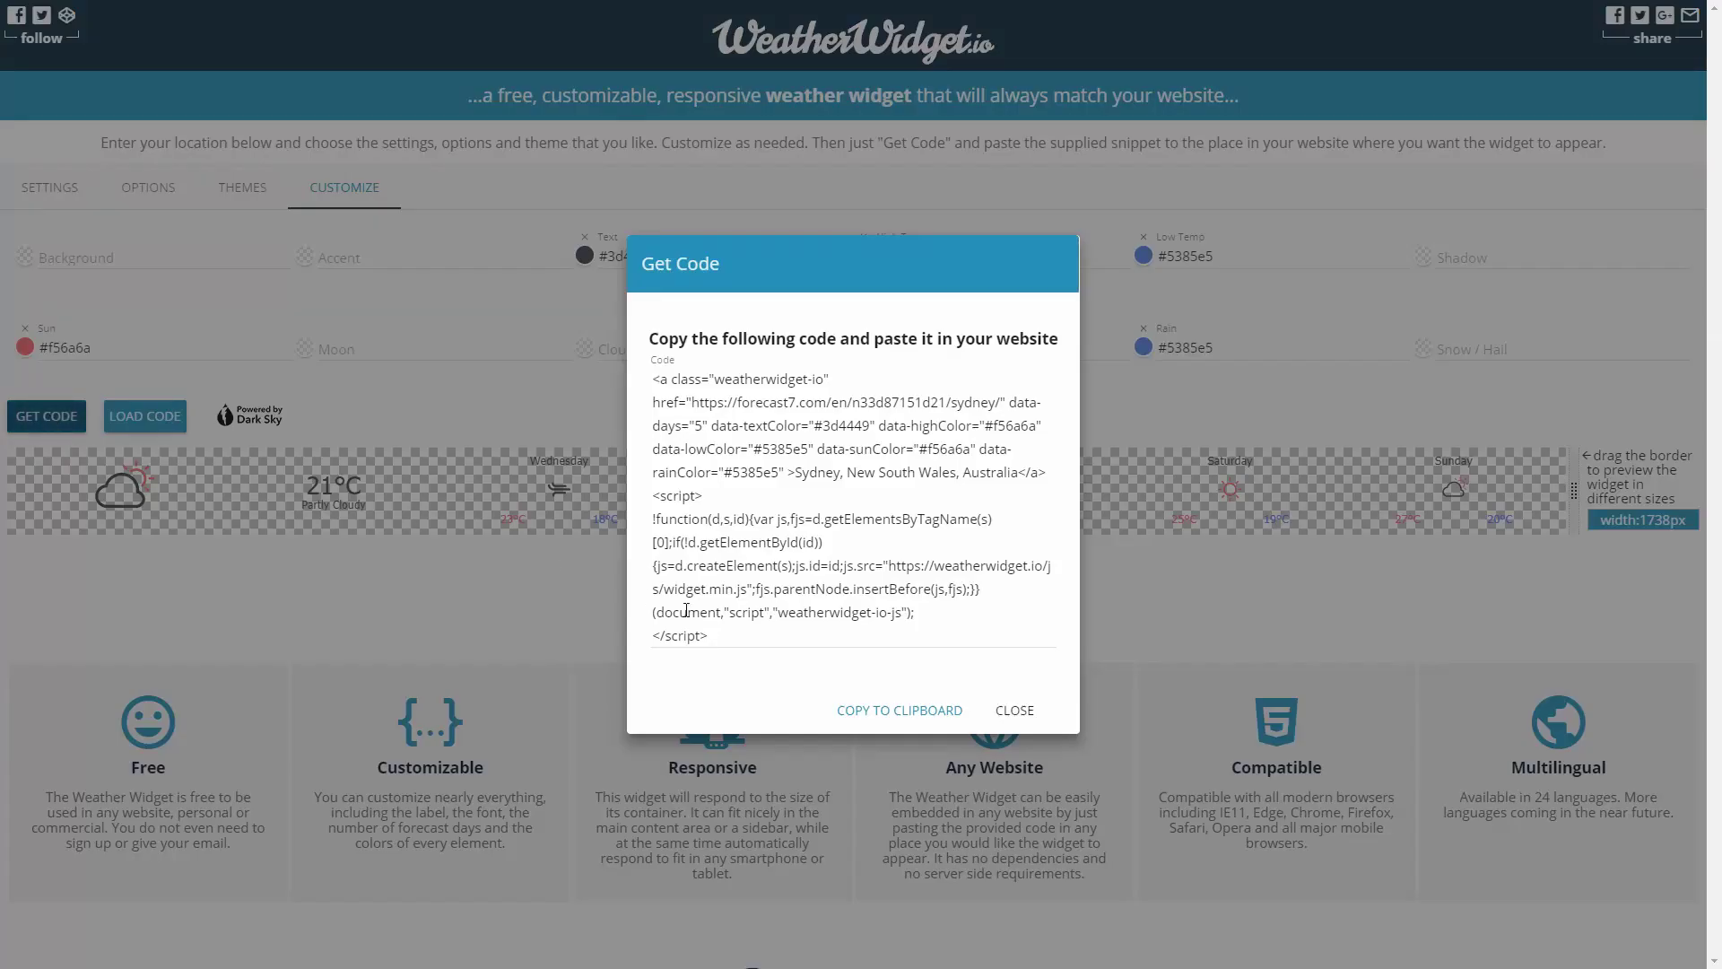
{"action": "left_click", "coordinate": [897, 708]}
{"action": "left_click", "coordinate": [1022, 712]}
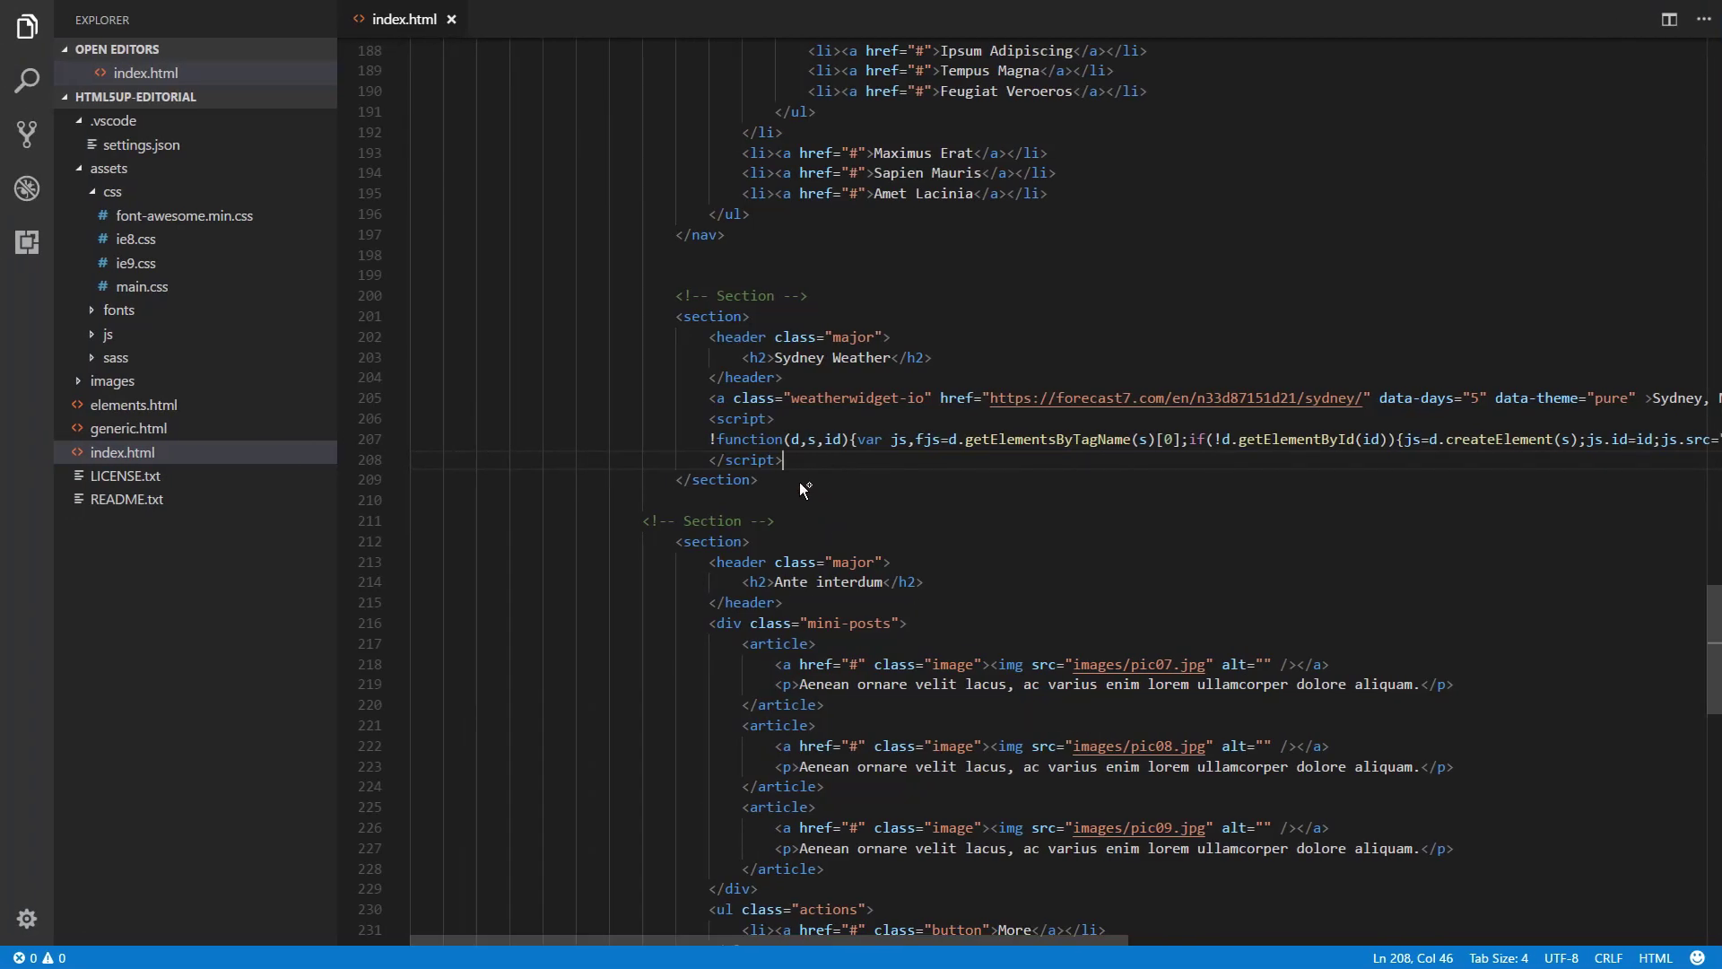
- Replace the widget code under the Sydney Weather heading in index.html with the copied code and reload the Editorial page
{"action": "left_click_drag", "start_coordinate": [797, 462], "coordinate": [513, 402]}
{"action": "left_click", "coordinate": [929, 440]}
{"action": "left_click_drag", "start_coordinate": [795, 461], "coordinate": [314, 408]}
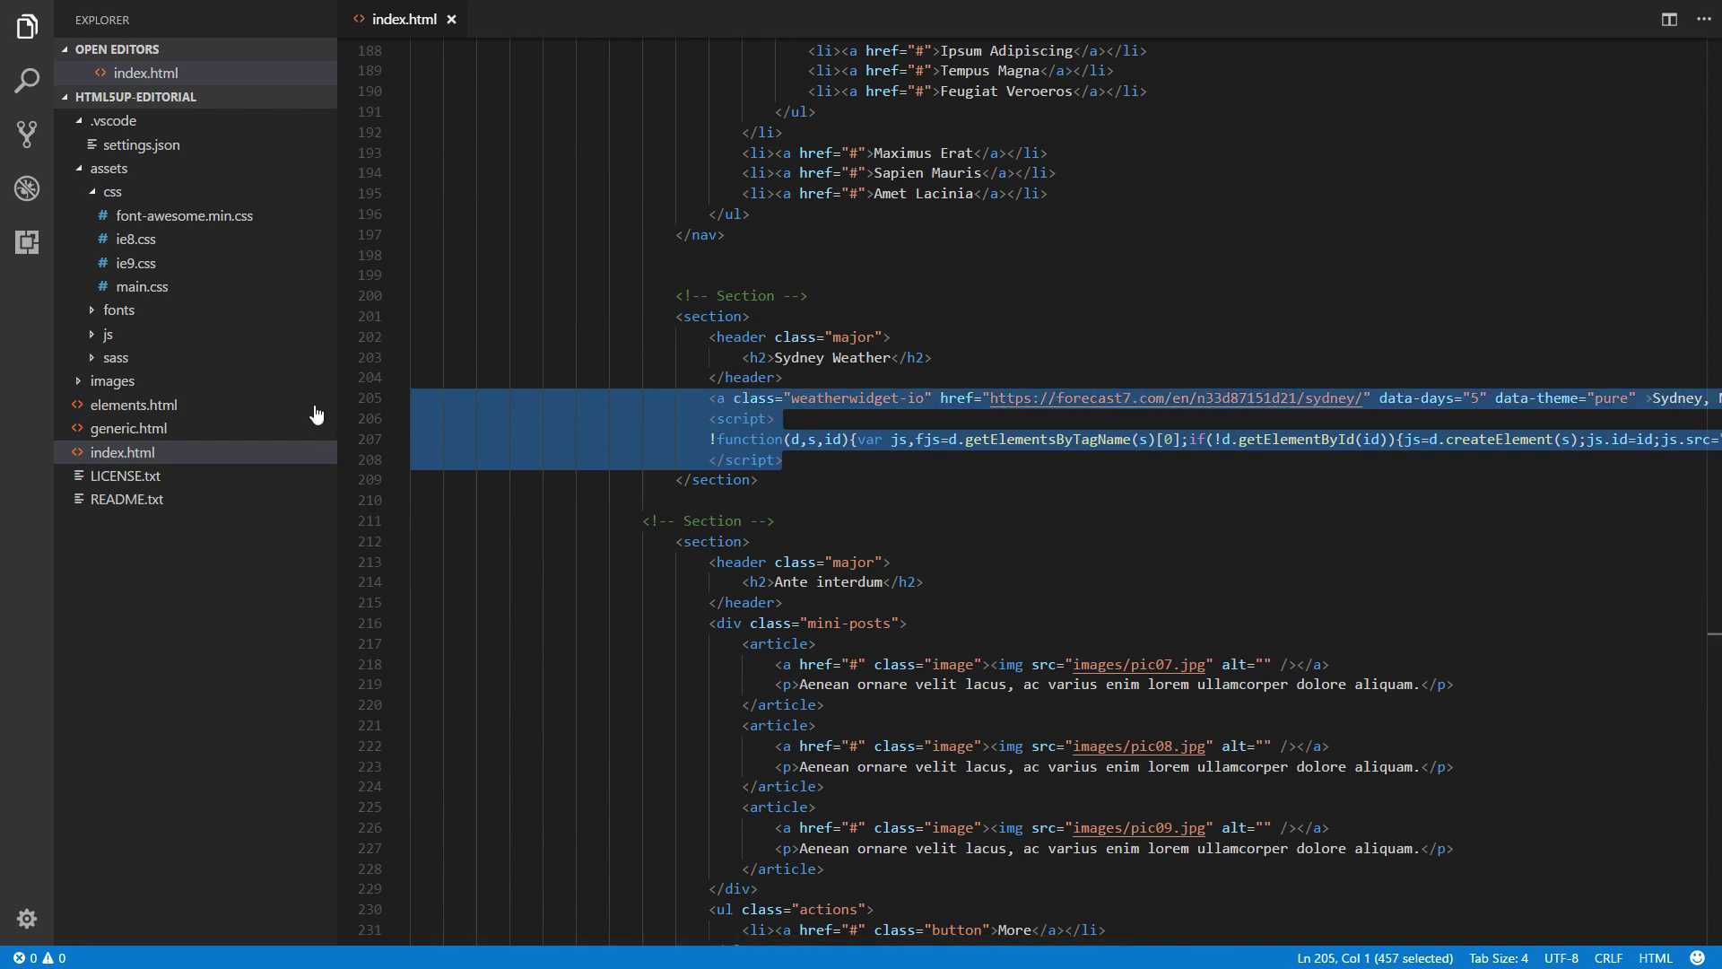
{"action": "key", "text": "ctrl+v"}
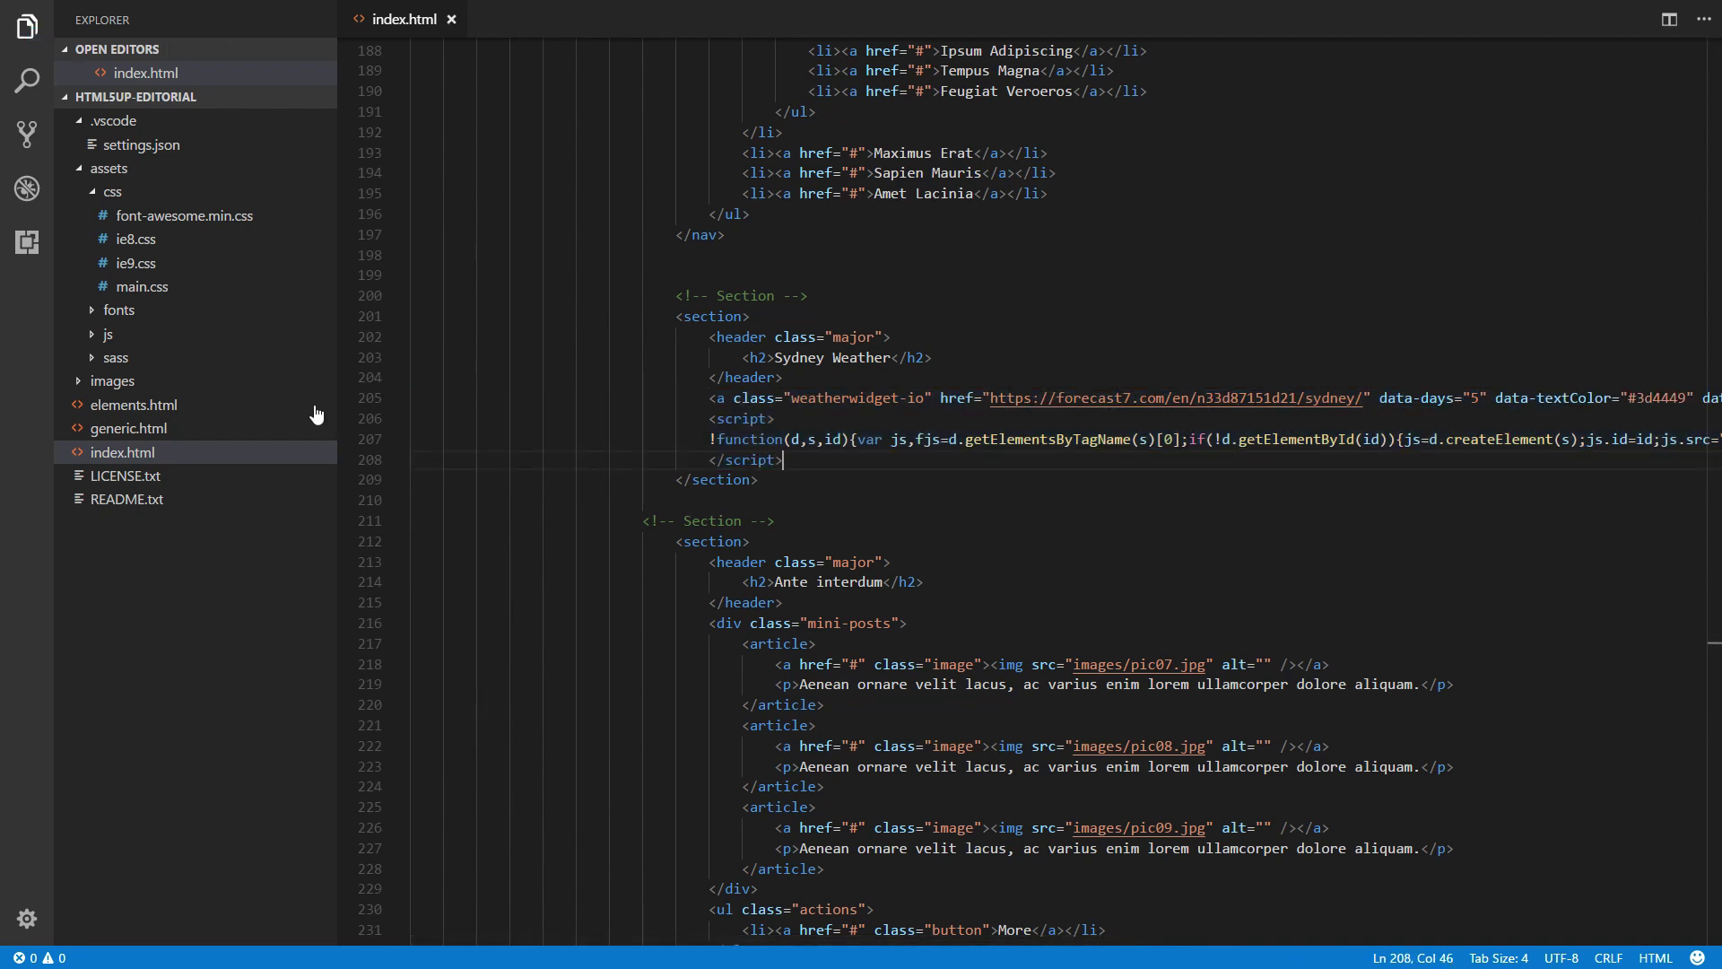
{"action": "key", "text": "ctrl+super+Right"}
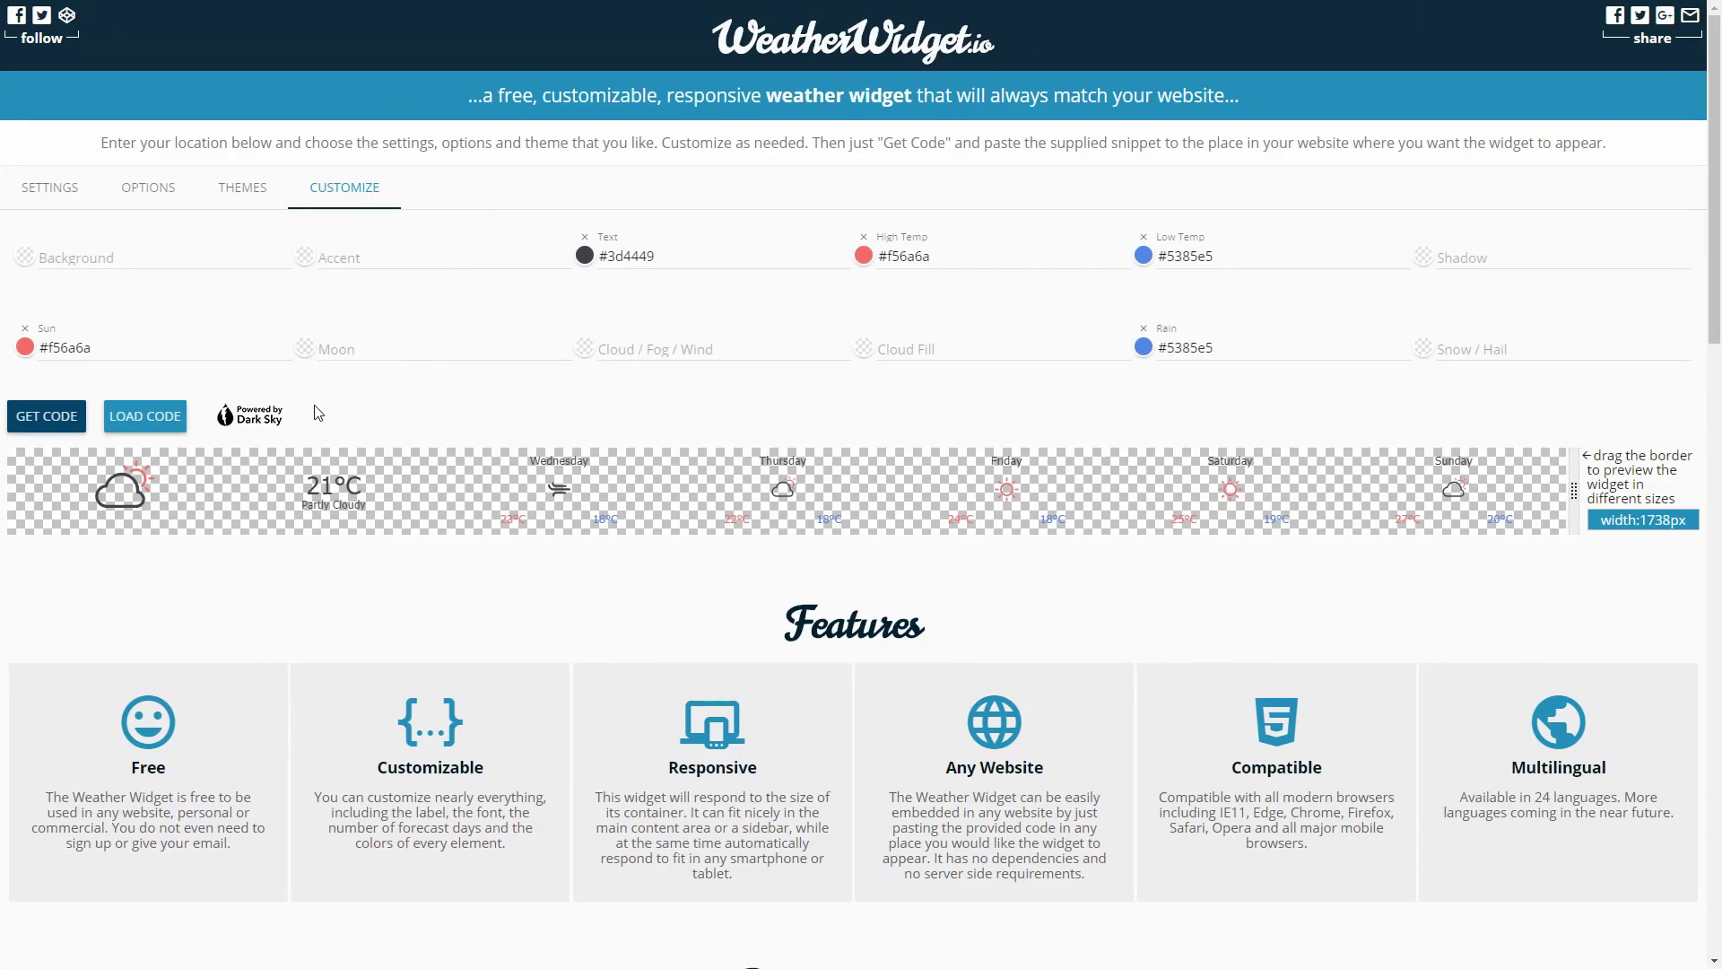
{"action": "key", "text": "ctrl+super+Right"}
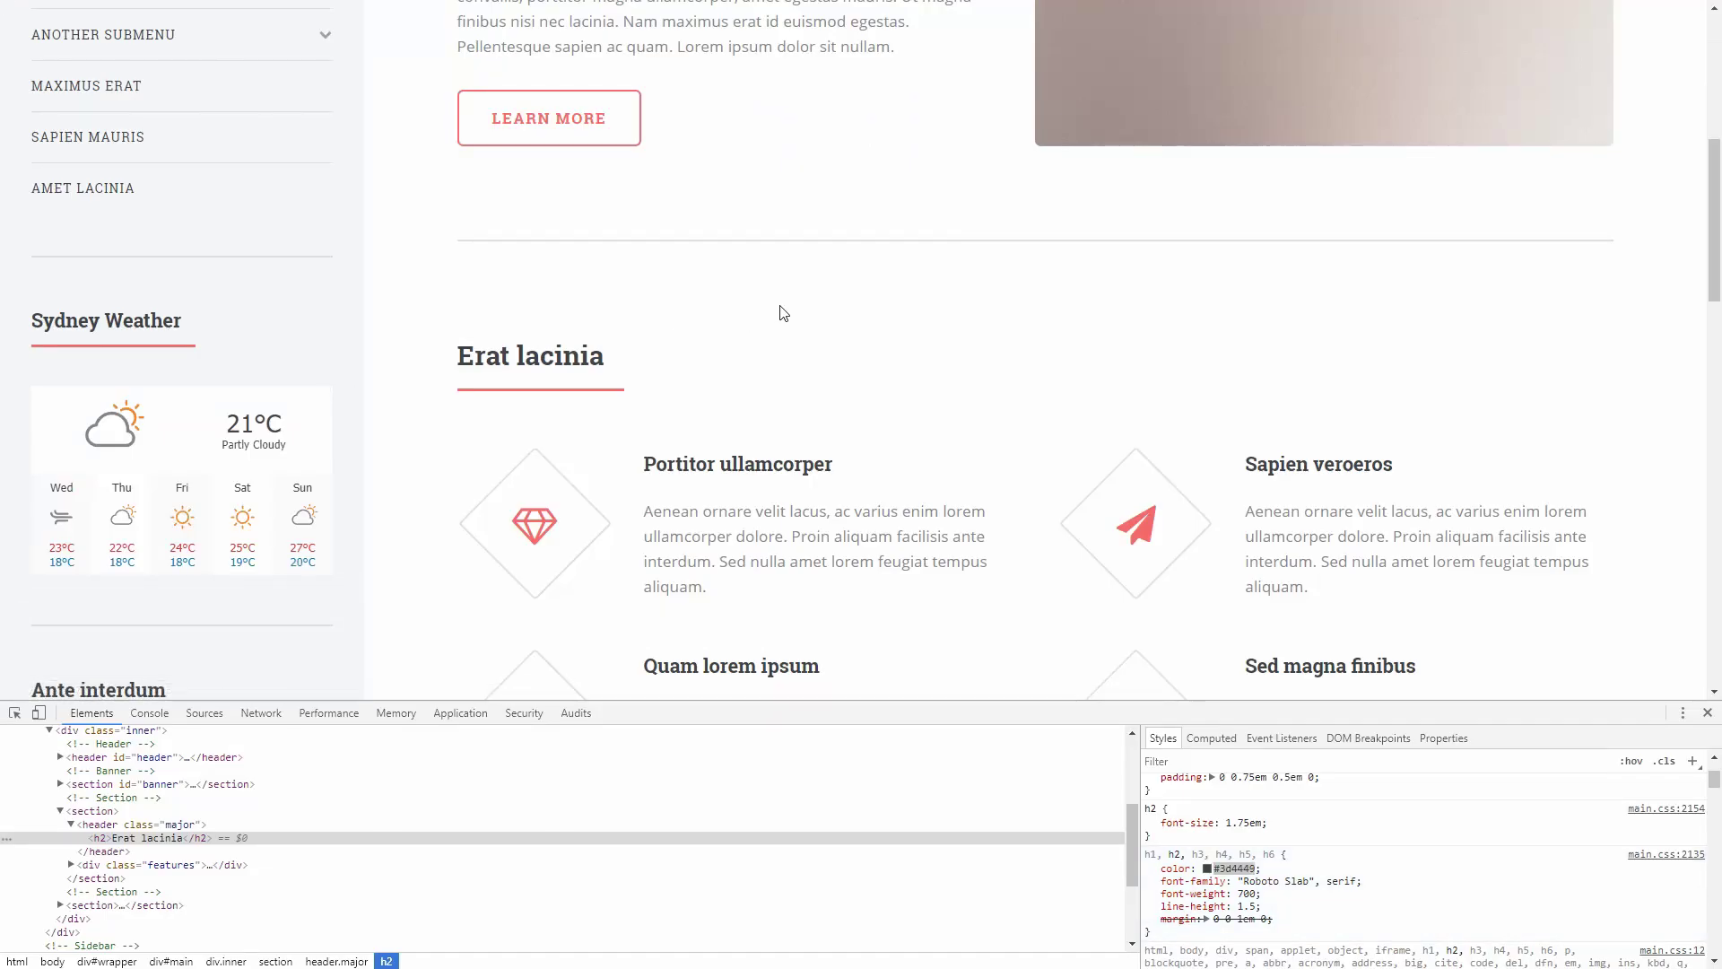
{"action": "key", "text": "F5"}
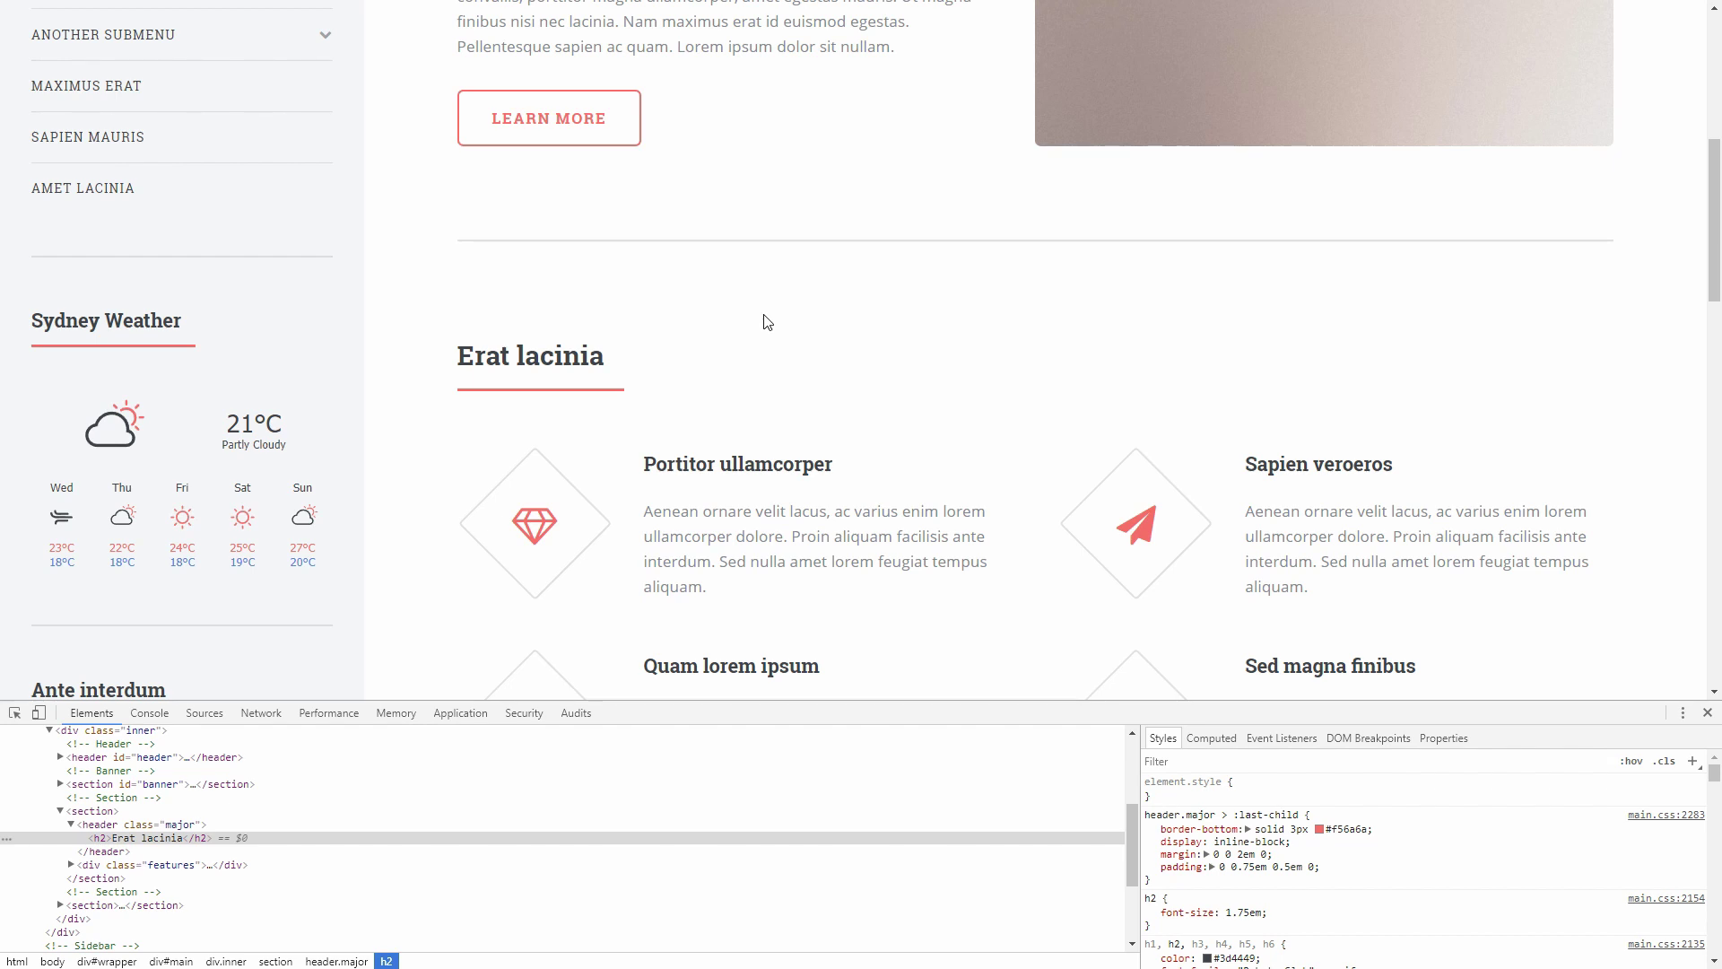
- Close the developer tools and review how the Sydney Weather widget fits the Editorial page's sidebar
{"action": "scroll", "coordinate": [763, 356], "scroll_direction": "up", "scroll_amount": 6}
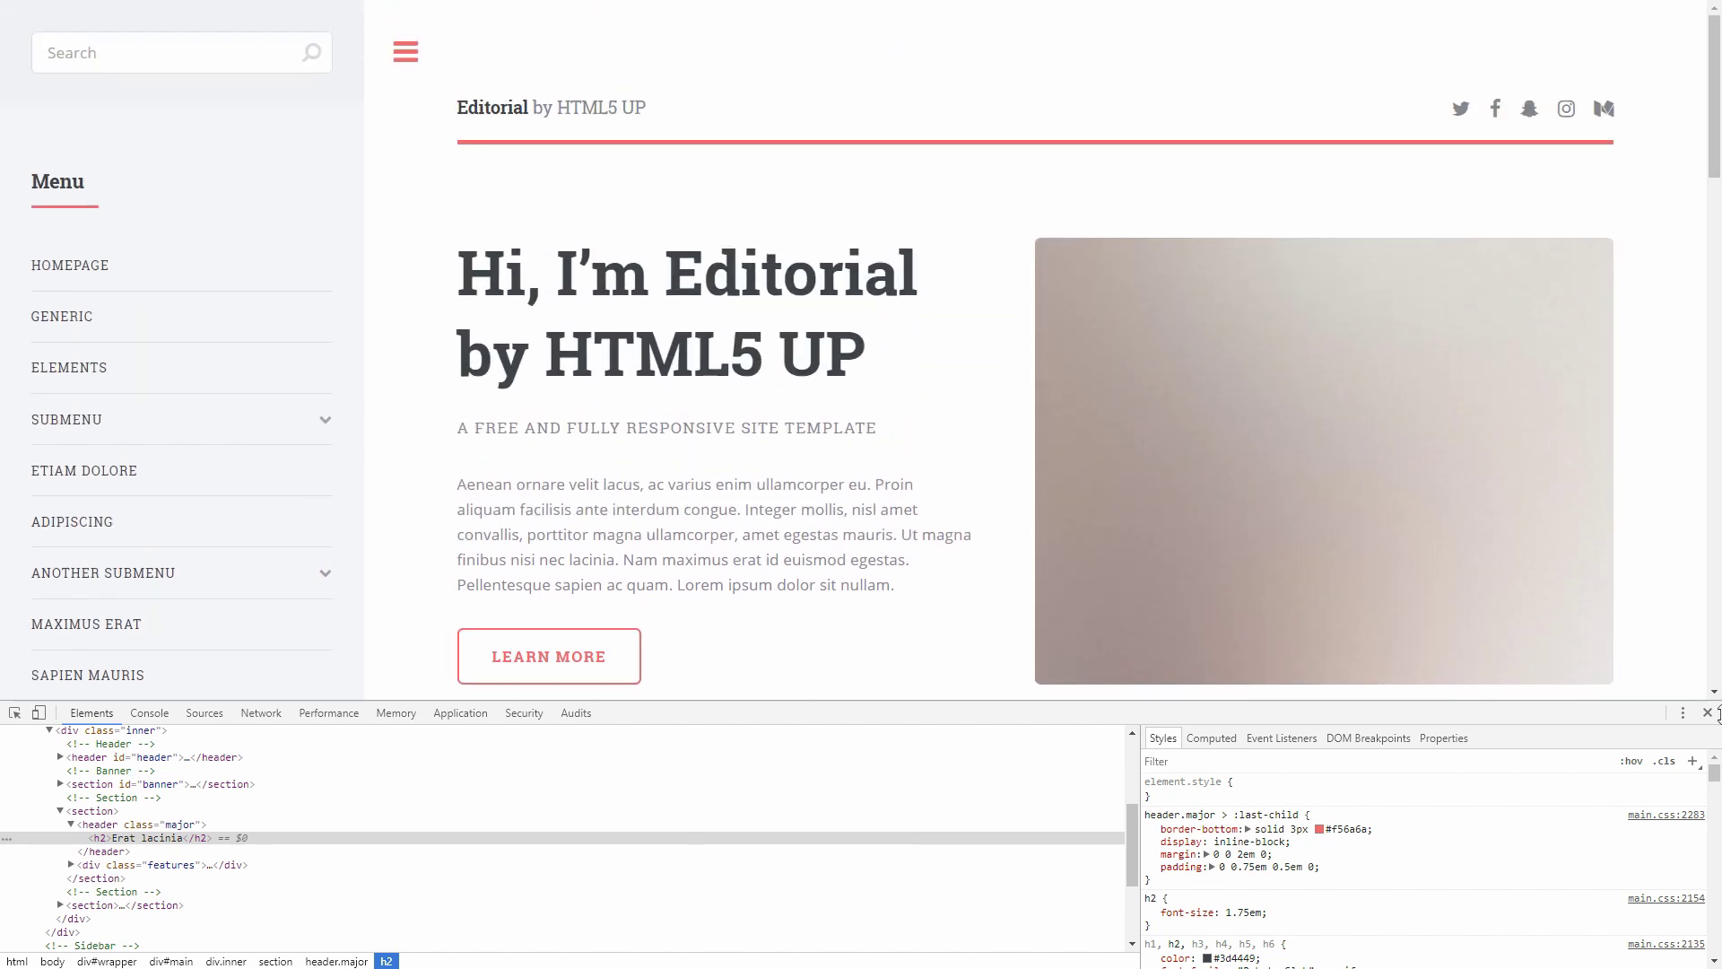
{"action": "left_click", "coordinate": [1708, 713]}
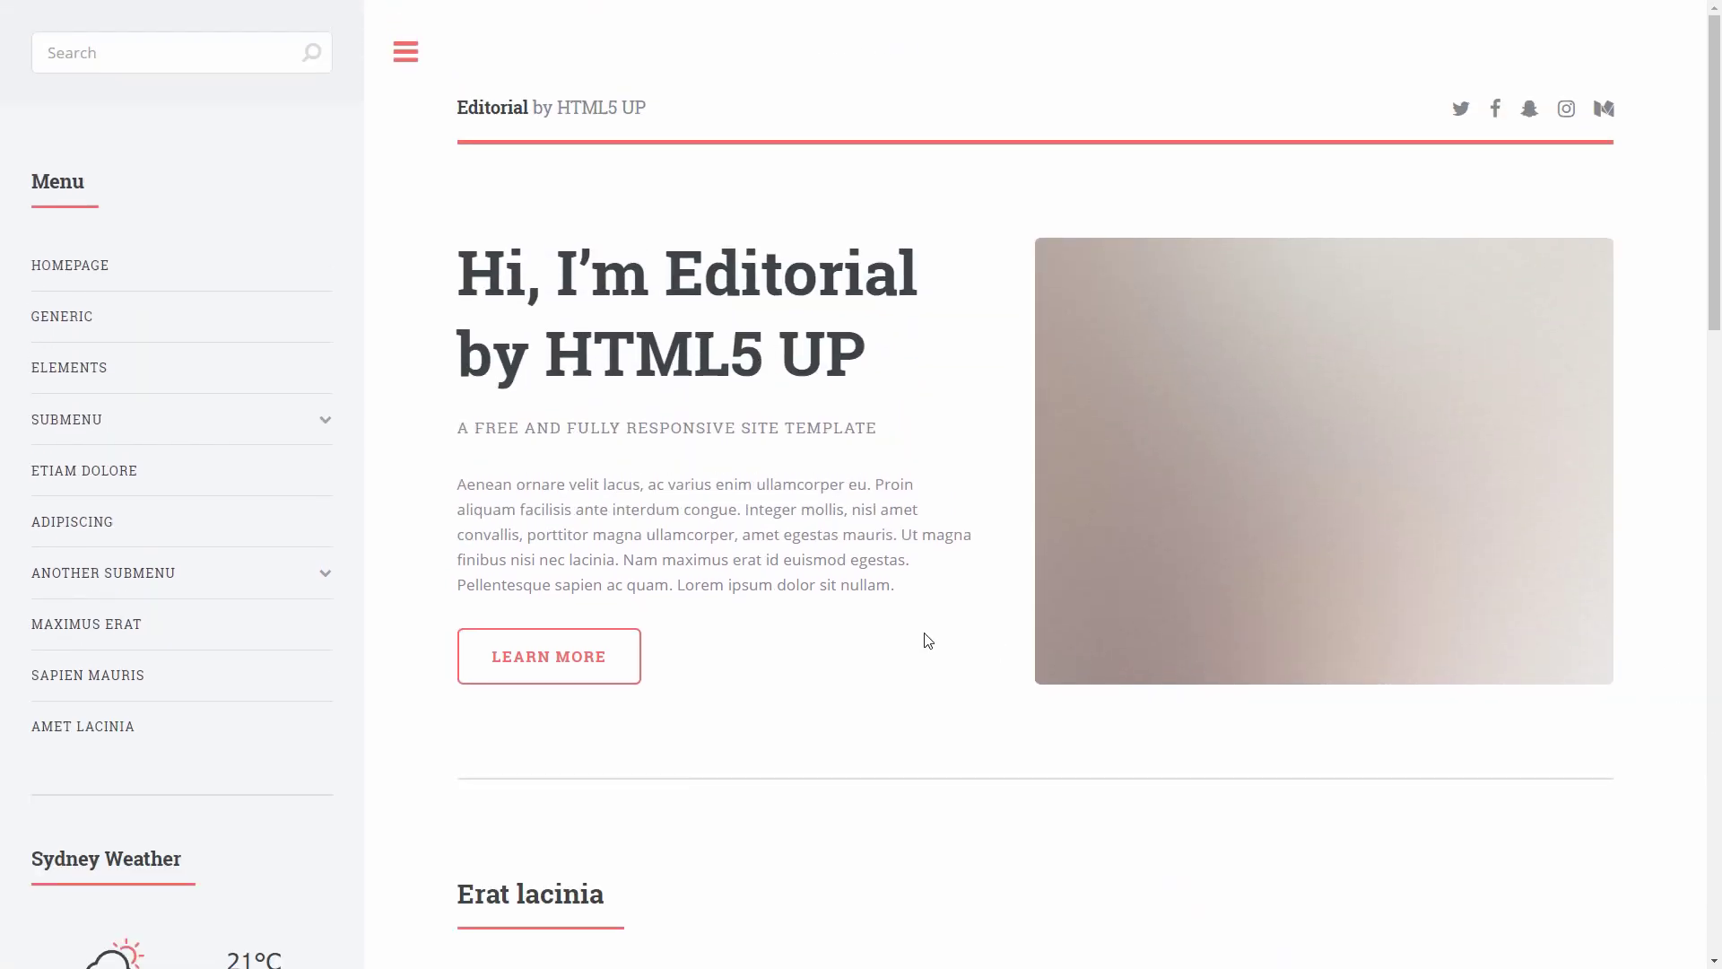
{"action": "scroll", "coordinate": [929, 640], "scroll_direction": "down", "scroll_amount": 1}
{"action": "scroll", "coordinate": [928, 641], "scroll_direction": "down", "scroll_amount": 3}
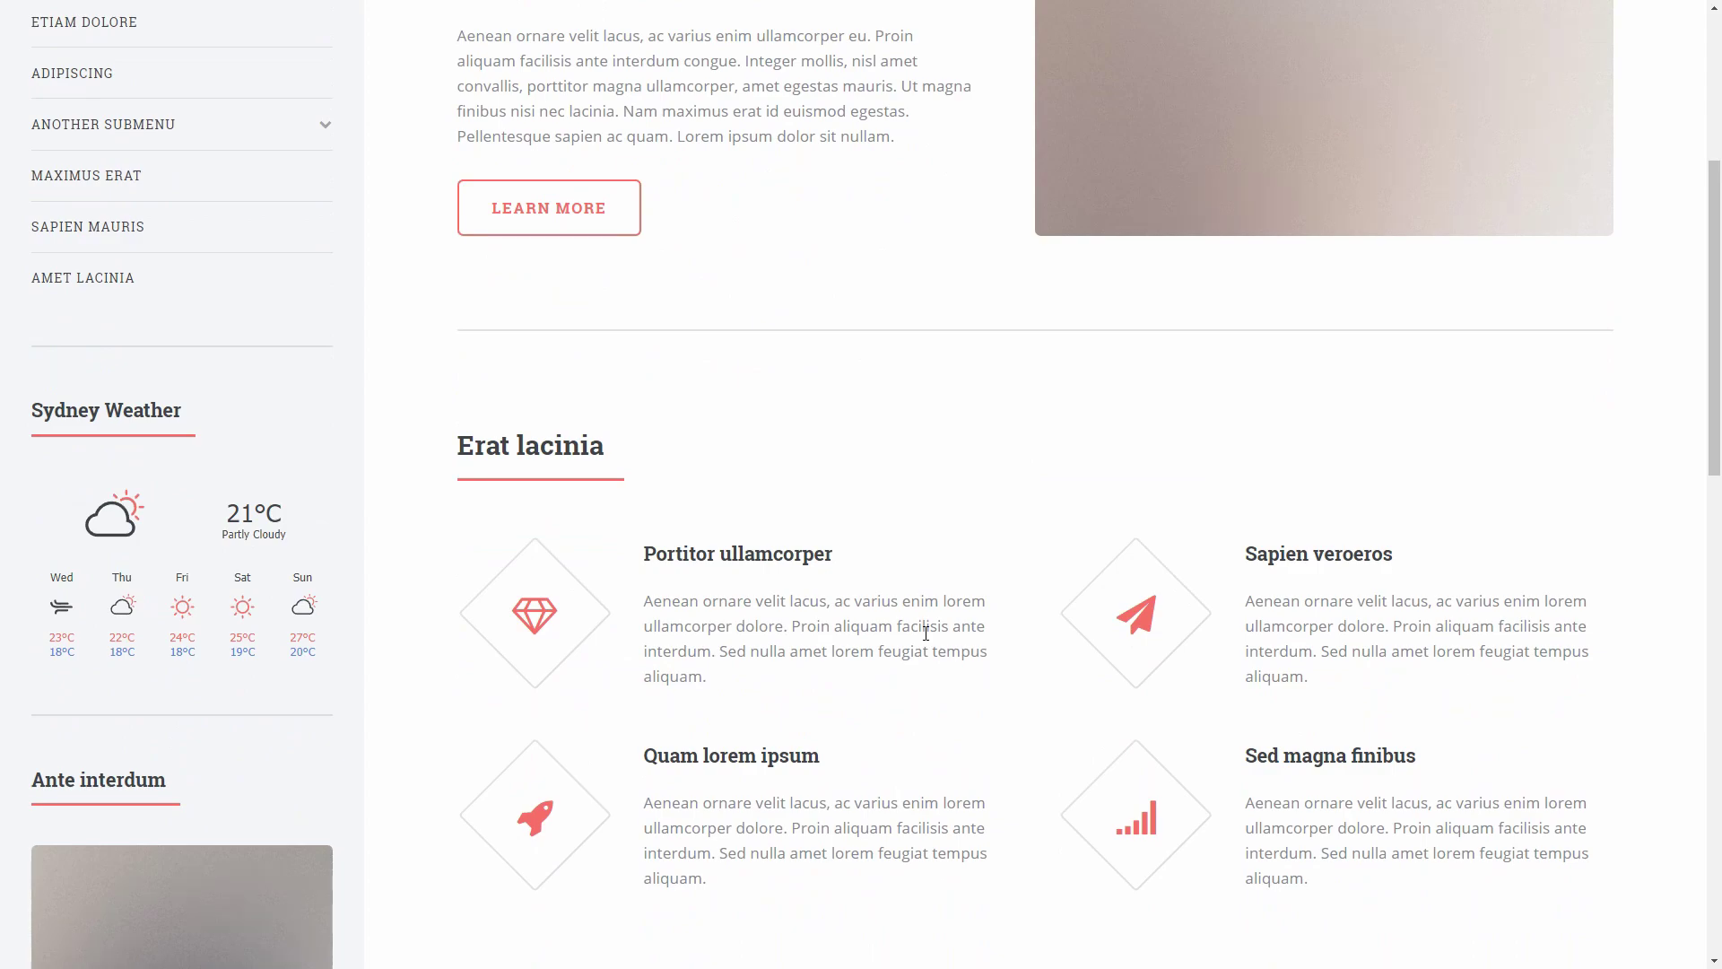
{"action": "scroll", "coordinate": [928, 631], "scroll_direction": "down", "scroll_amount": 2}
{"action": "scroll", "coordinate": [928, 631], "scroll_direction": "up", "scroll_amount": 1}
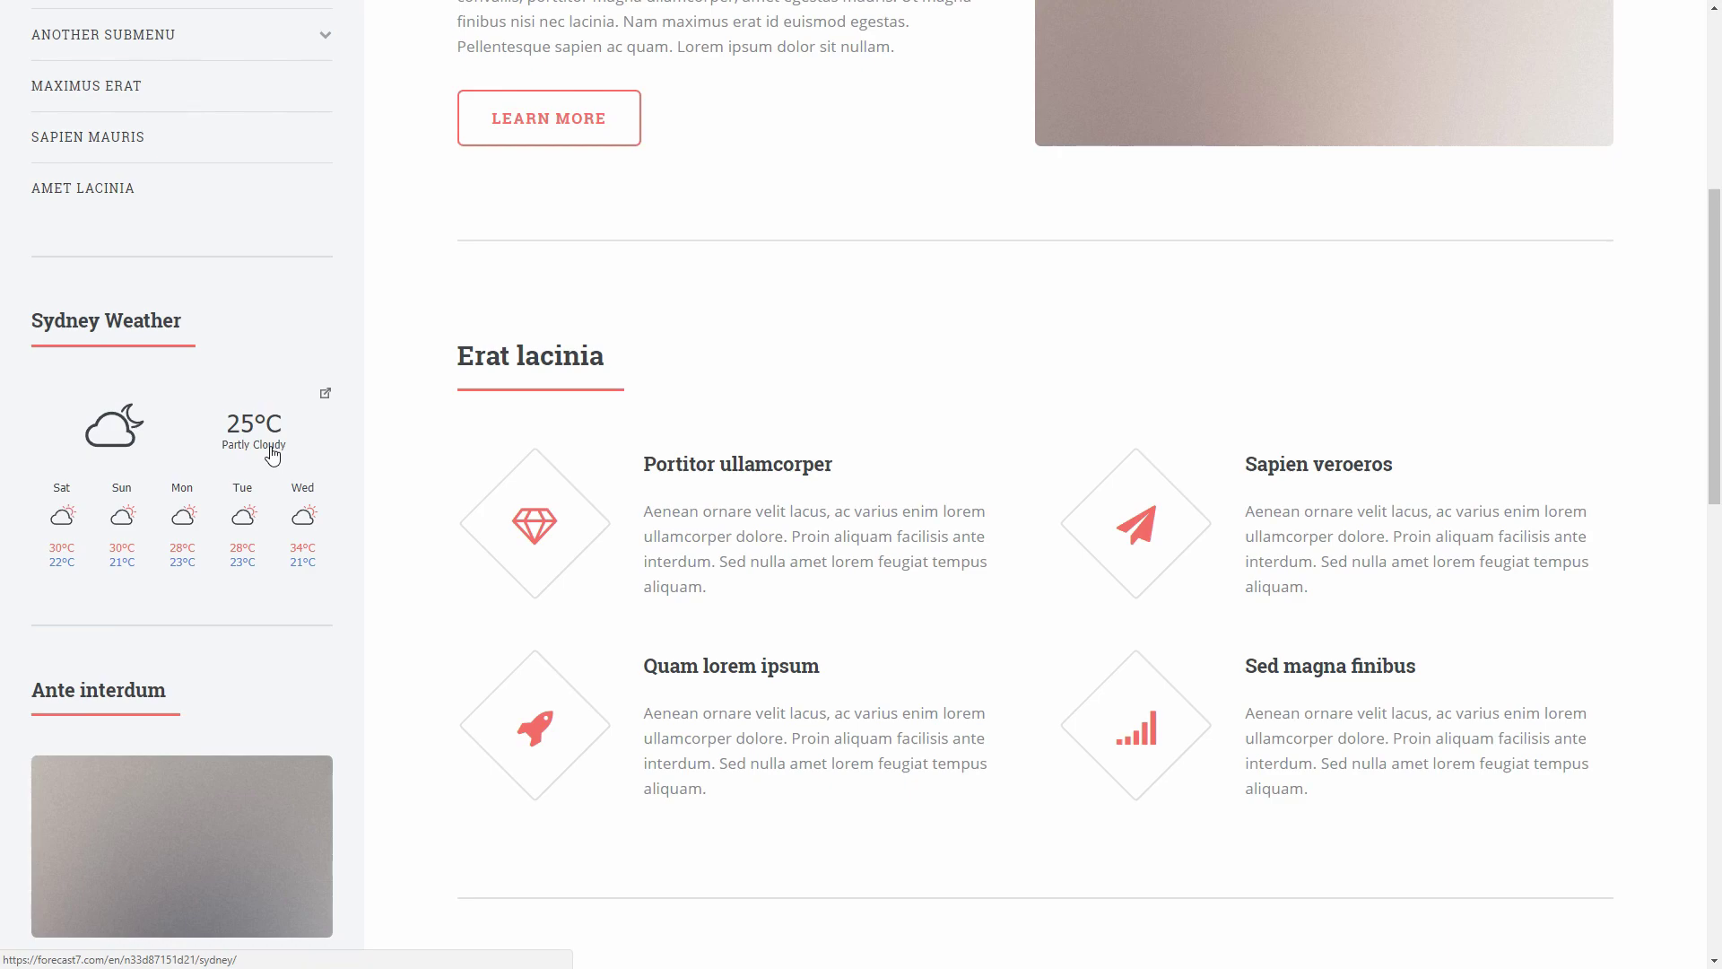
- Open WeatherWidget.io's Load Code dialog, switch to VS Code and copy the Sydney Weather widget code from index.html
{"action": "key", "text": "ctrl+Tab"}
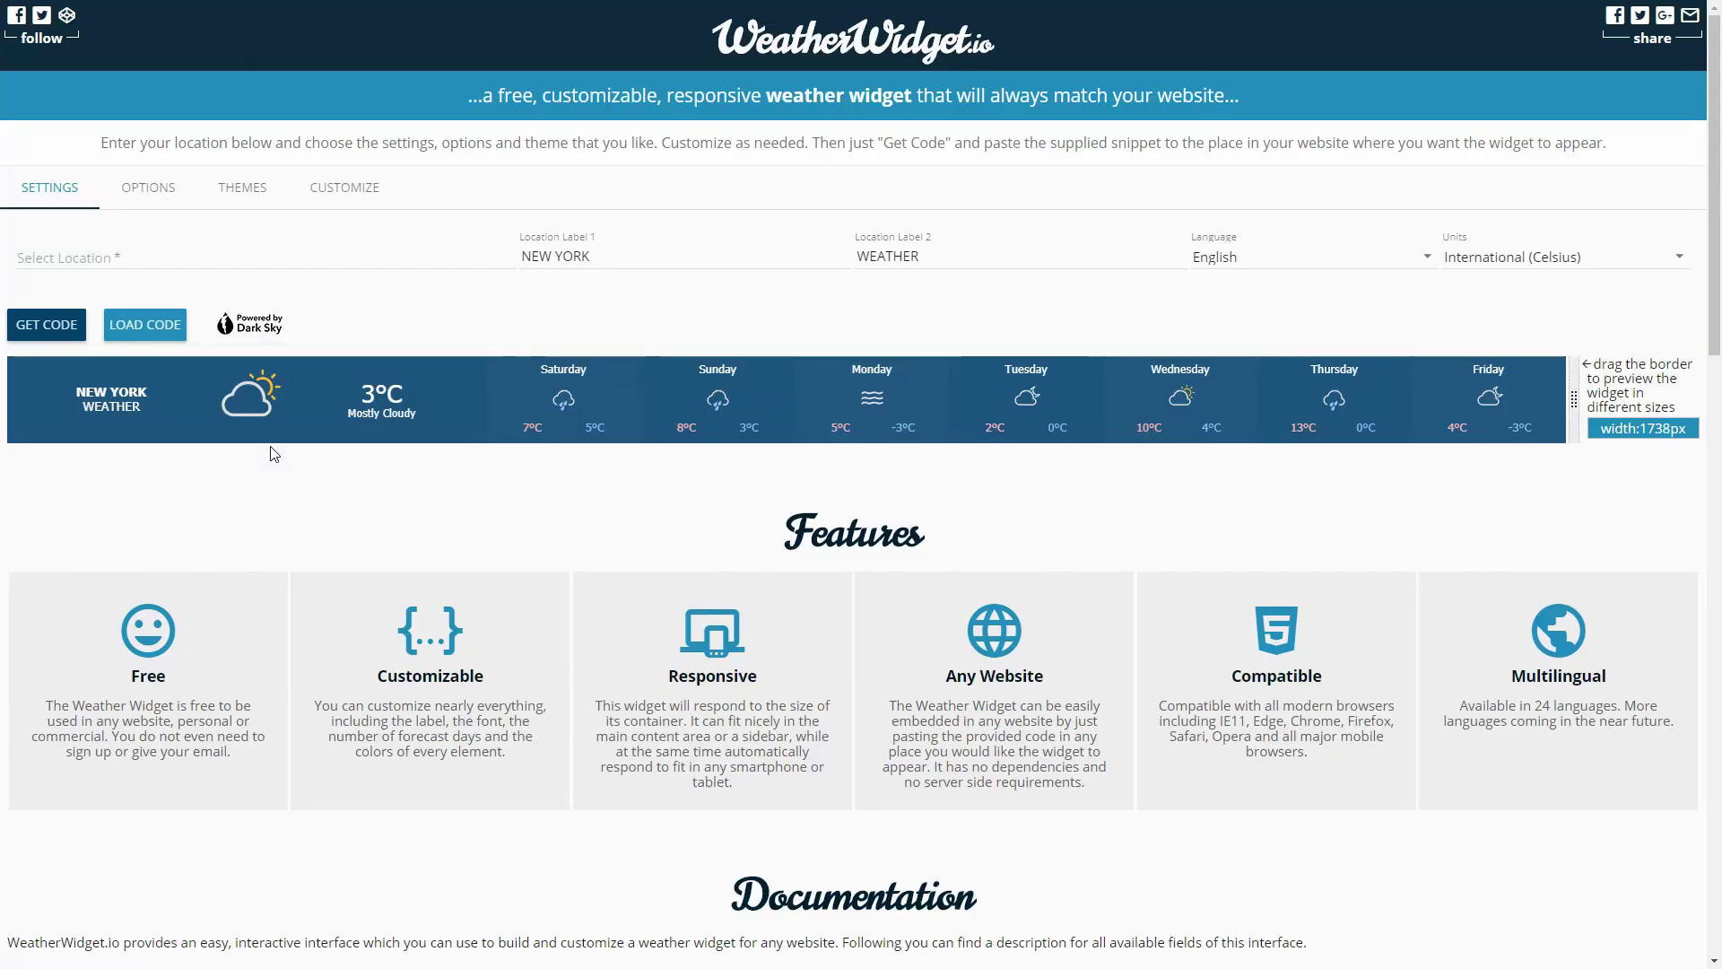
{"action": "left_click", "coordinate": [161, 325]}
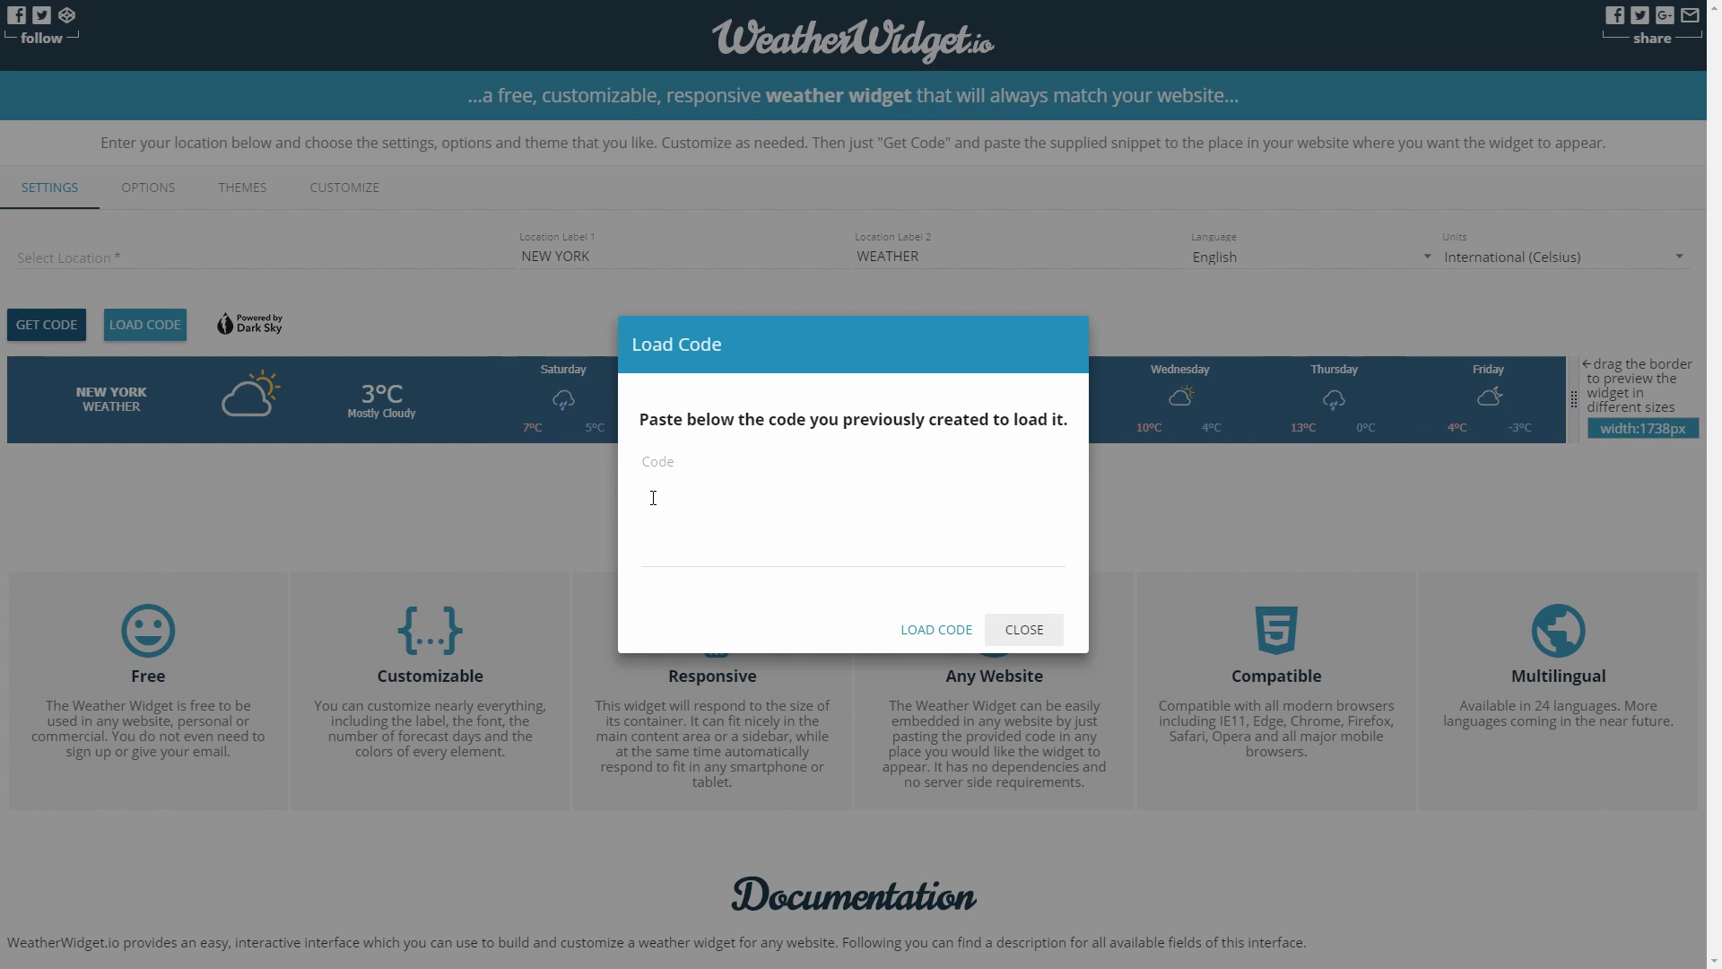
{"action": "key", "text": "alt+Tab"}
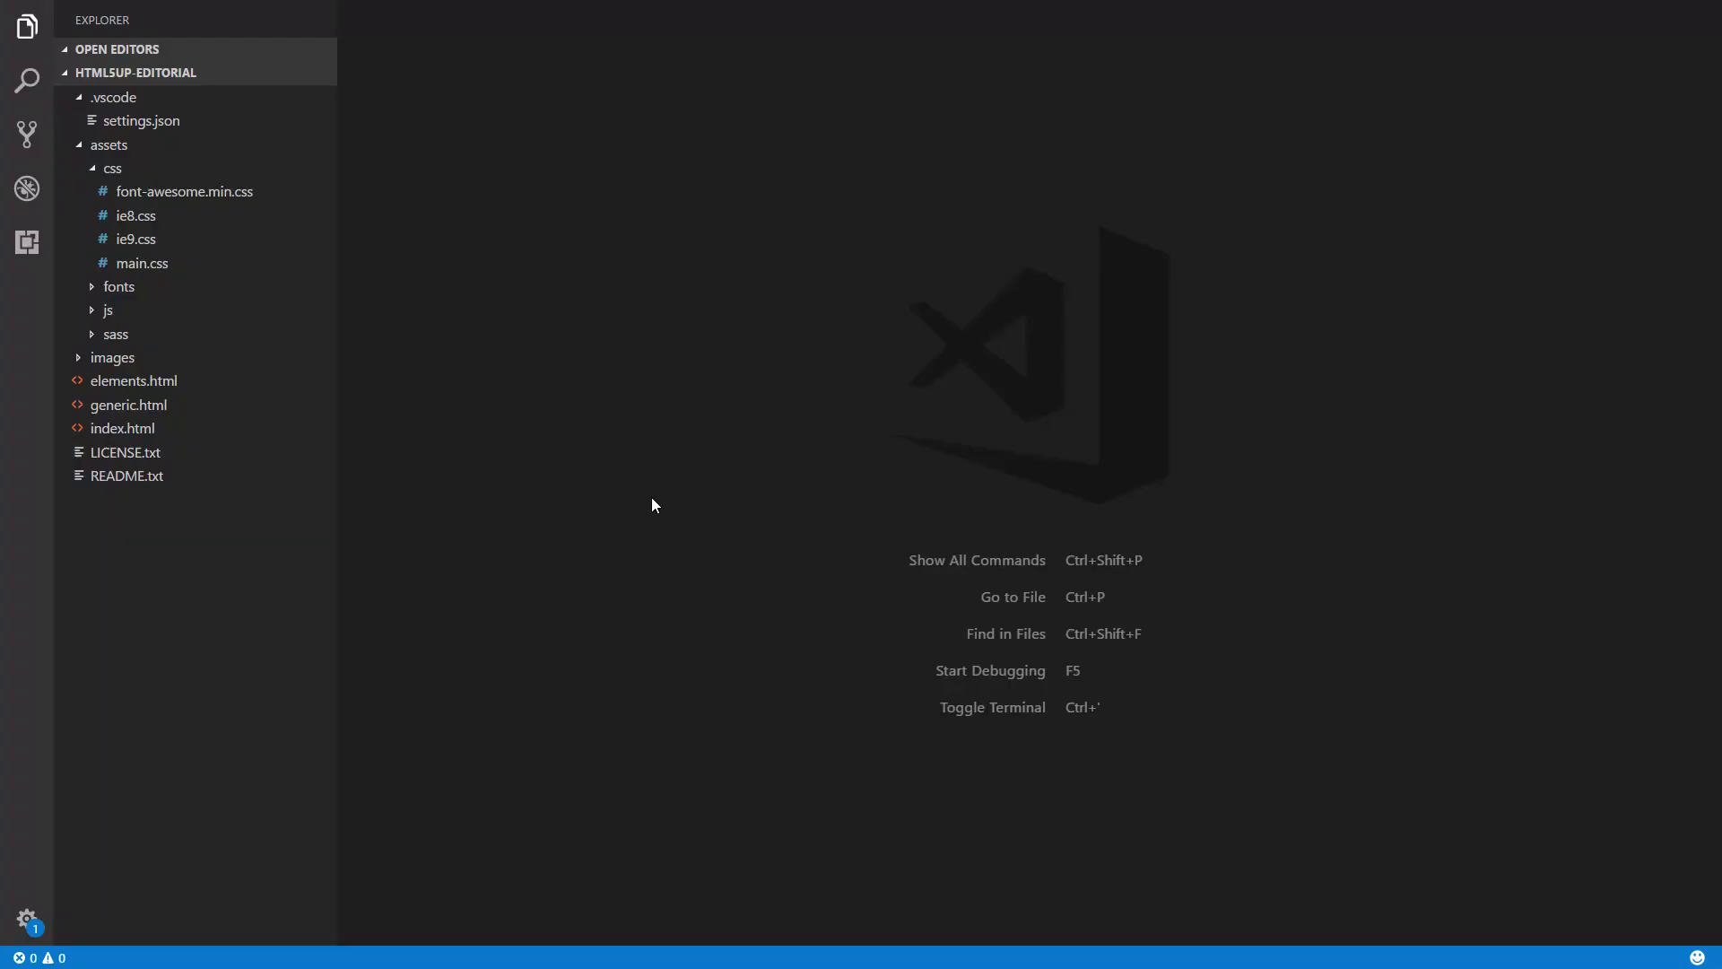
{"action": "left_click", "coordinate": [145, 429]}
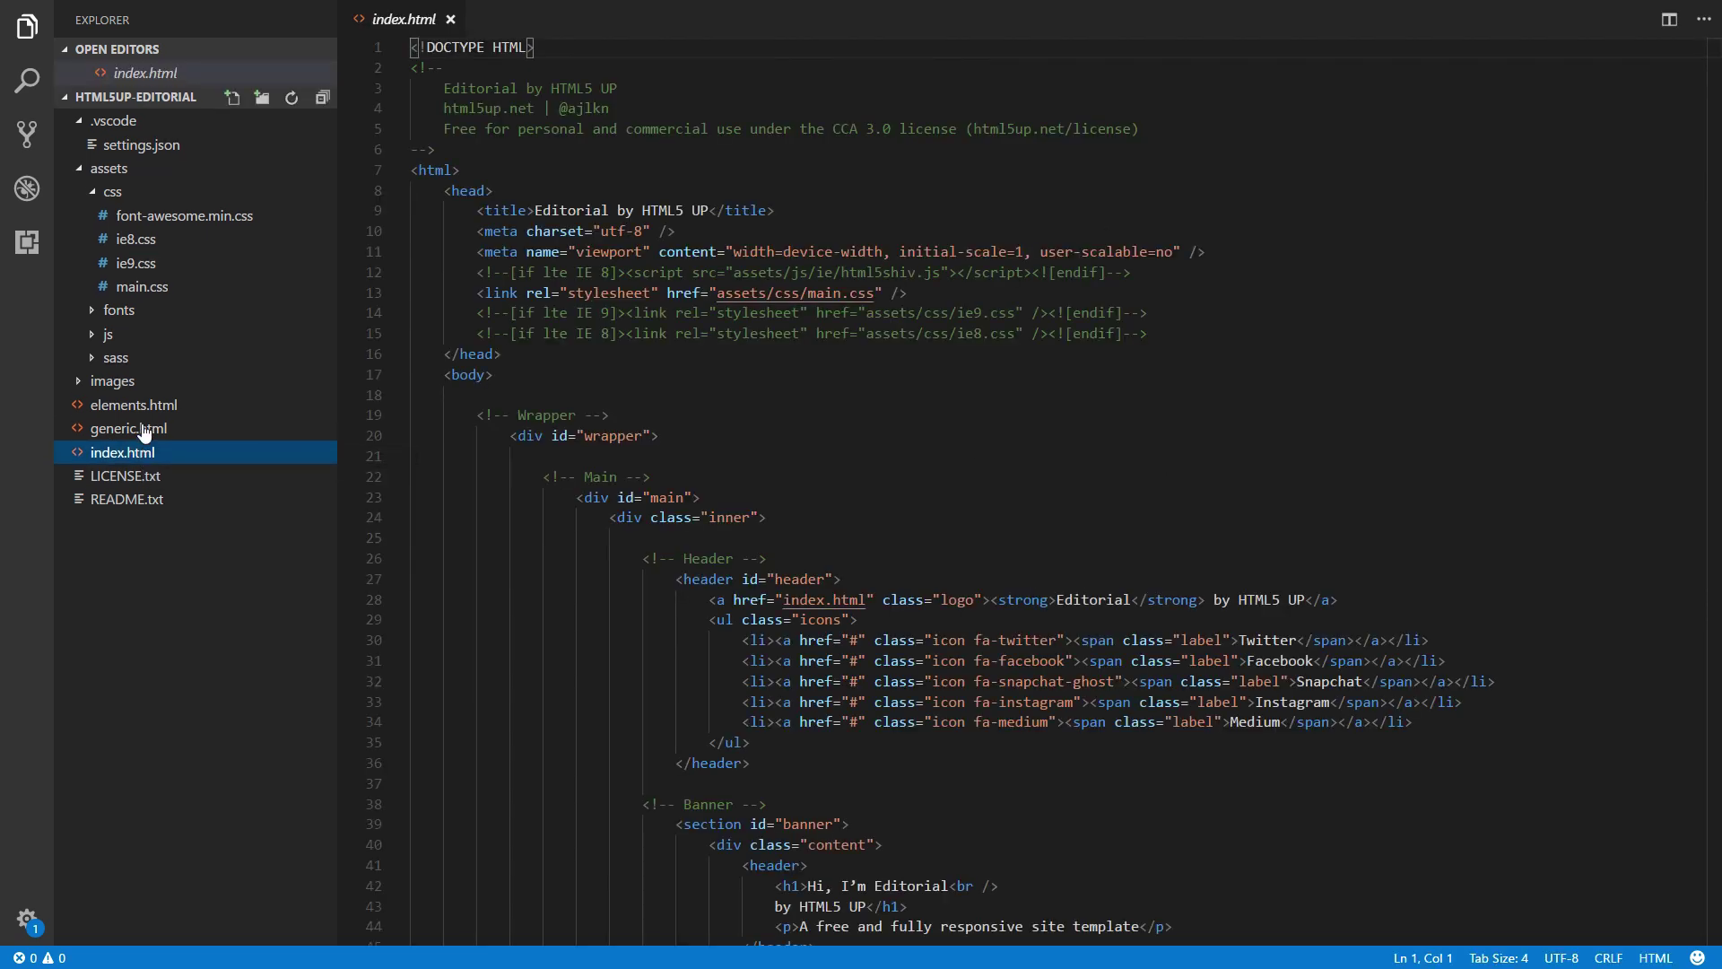
{"action": "scroll", "coordinate": [876, 575], "scroll_direction": "down", "scroll_amount": 15}
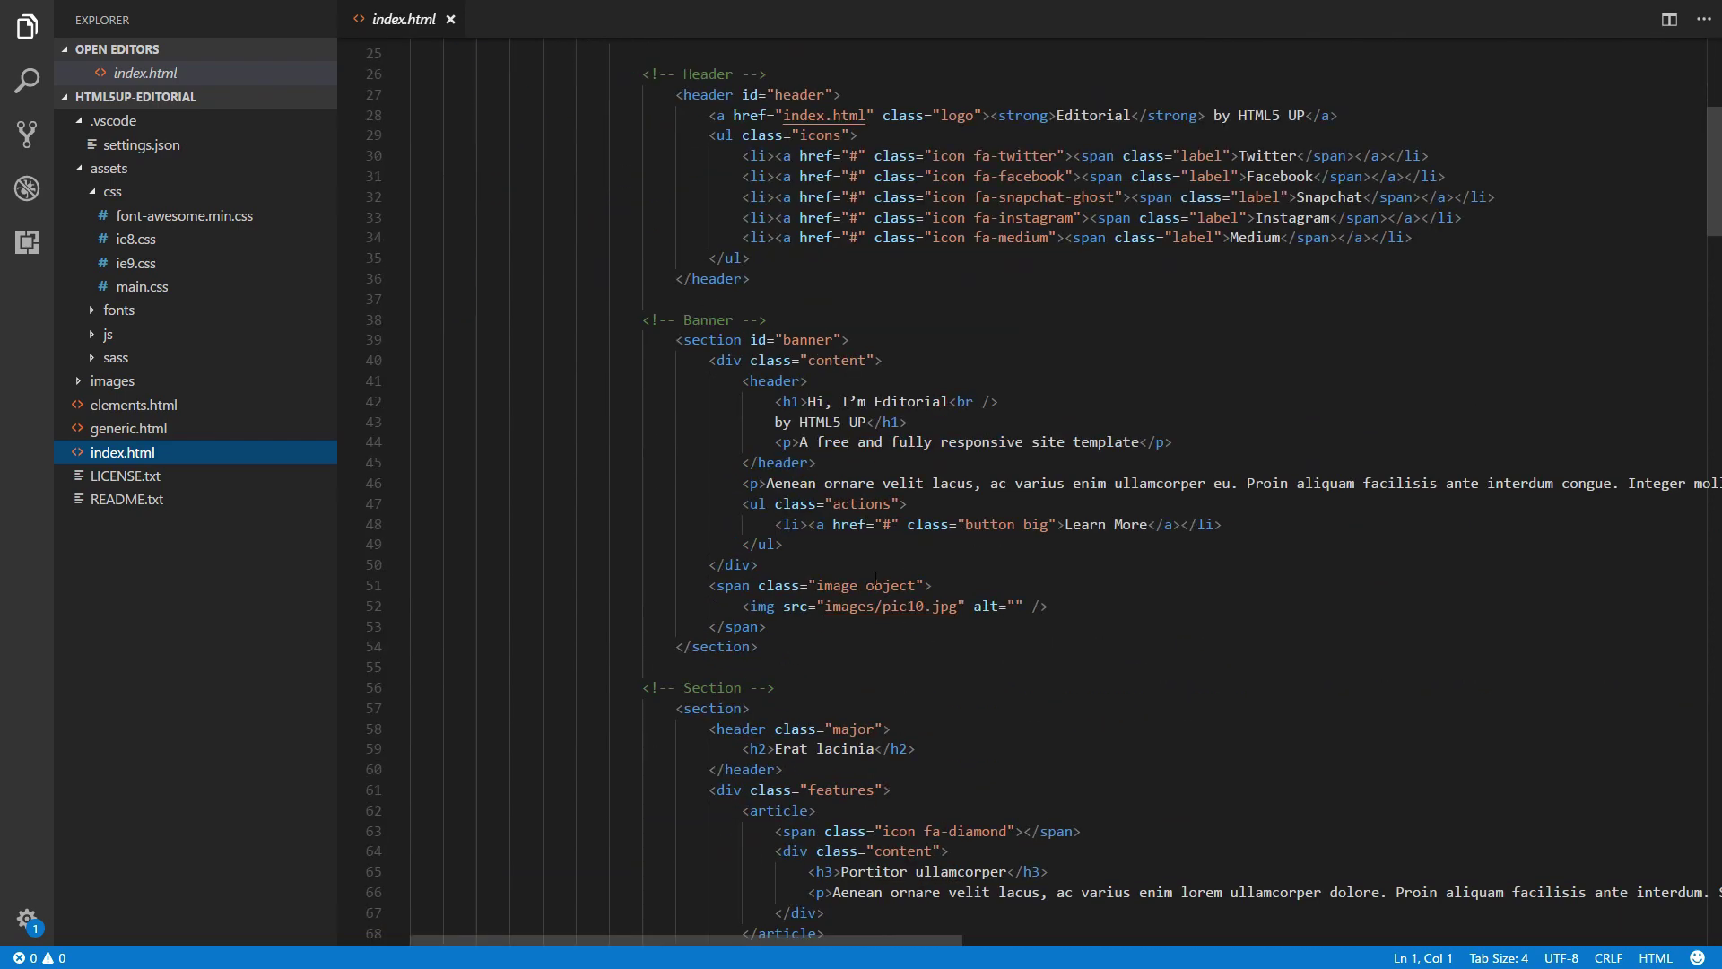
{"action": "scroll", "coordinate": [875, 575], "scroll_direction": "down", "scroll_amount": 20}
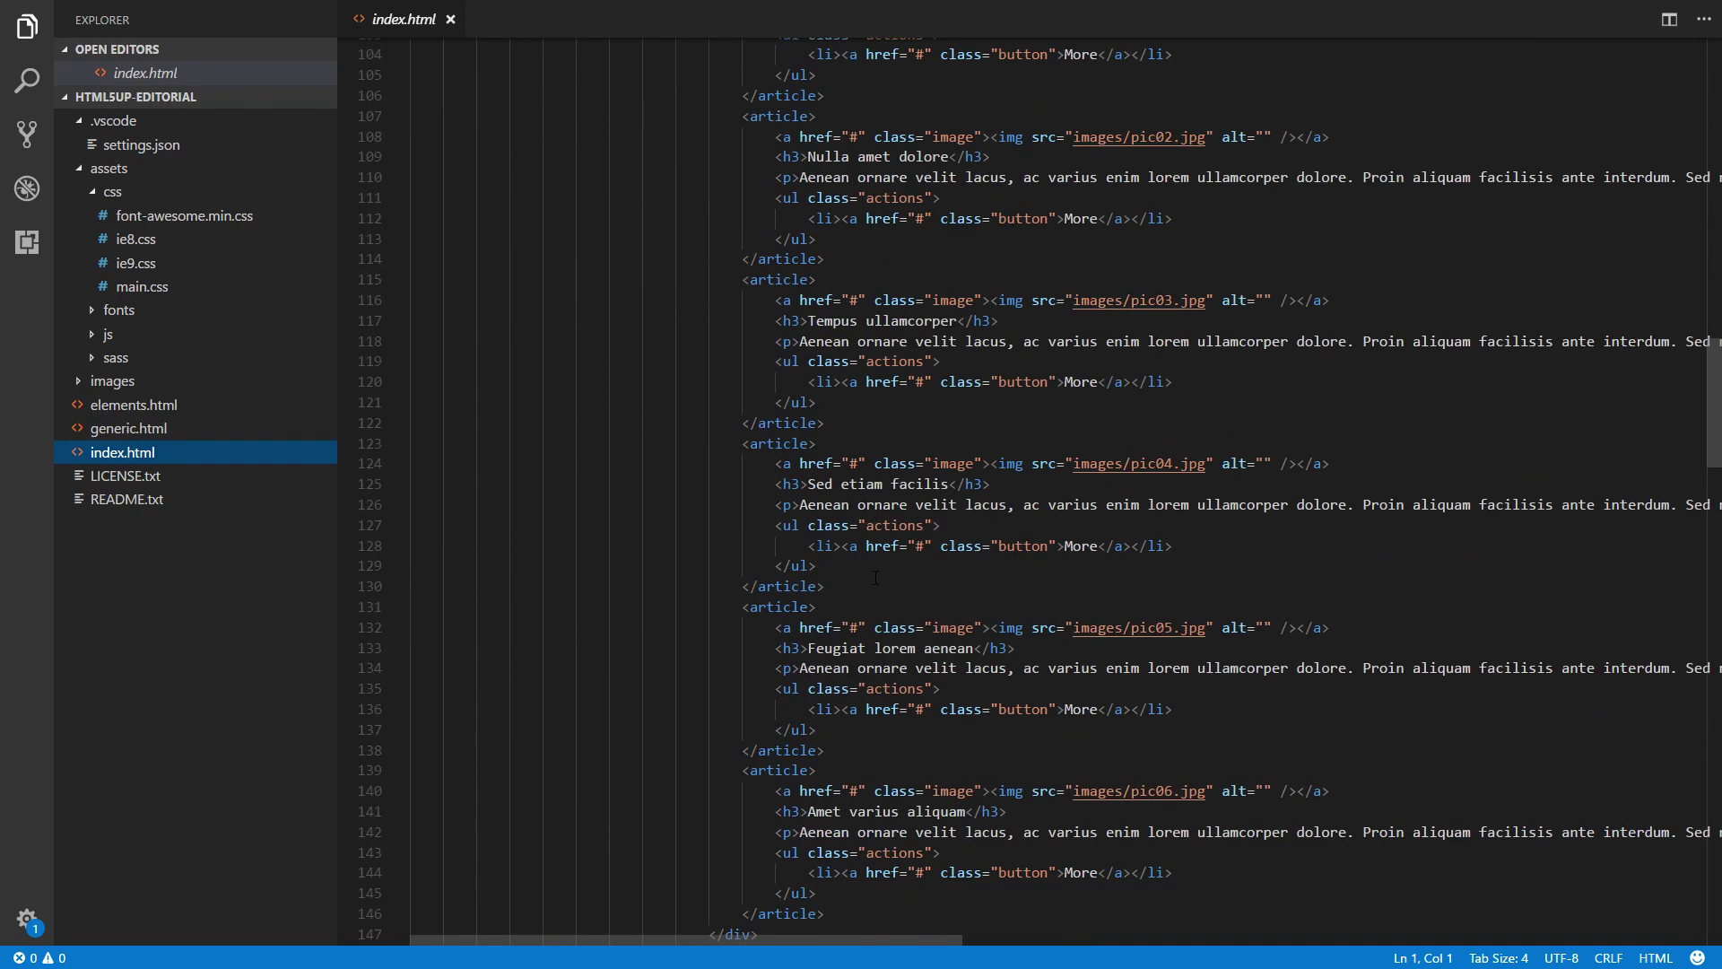
{"action": "scroll", "coordinate": [876, 577], "scroll_direction": "down", "scroll_amount": 20}
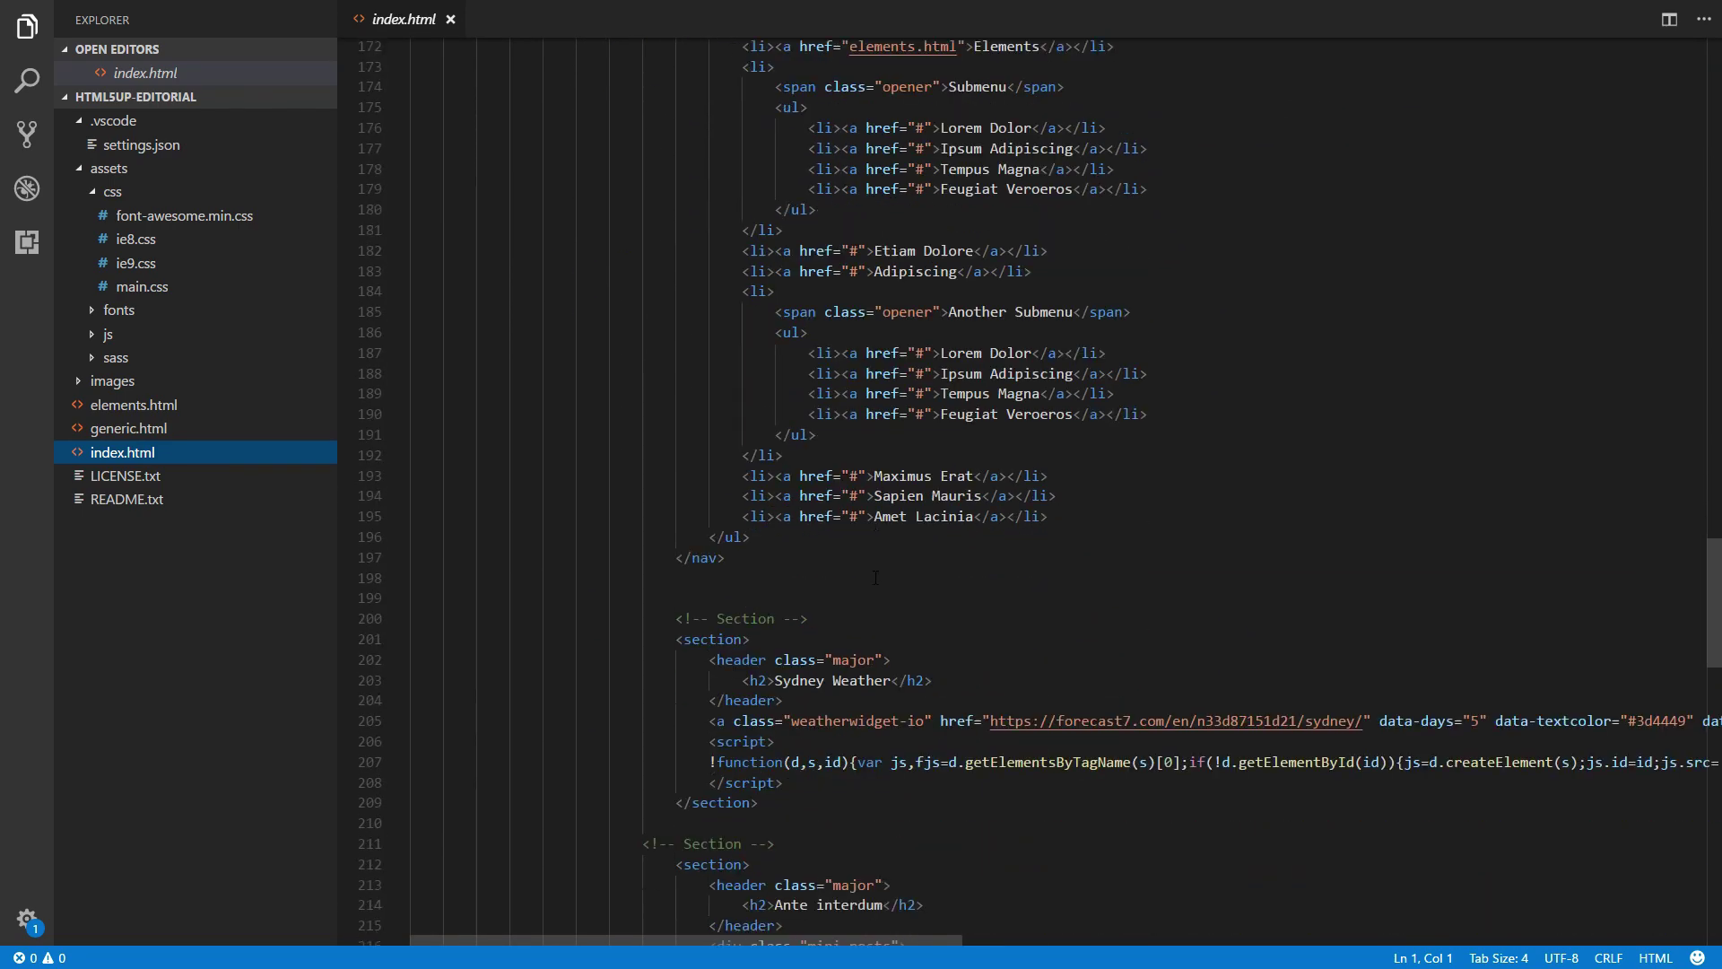
{"action": "left_click_drag", "start_coordinate": [783, 620], "coordinate": [370, 569]}
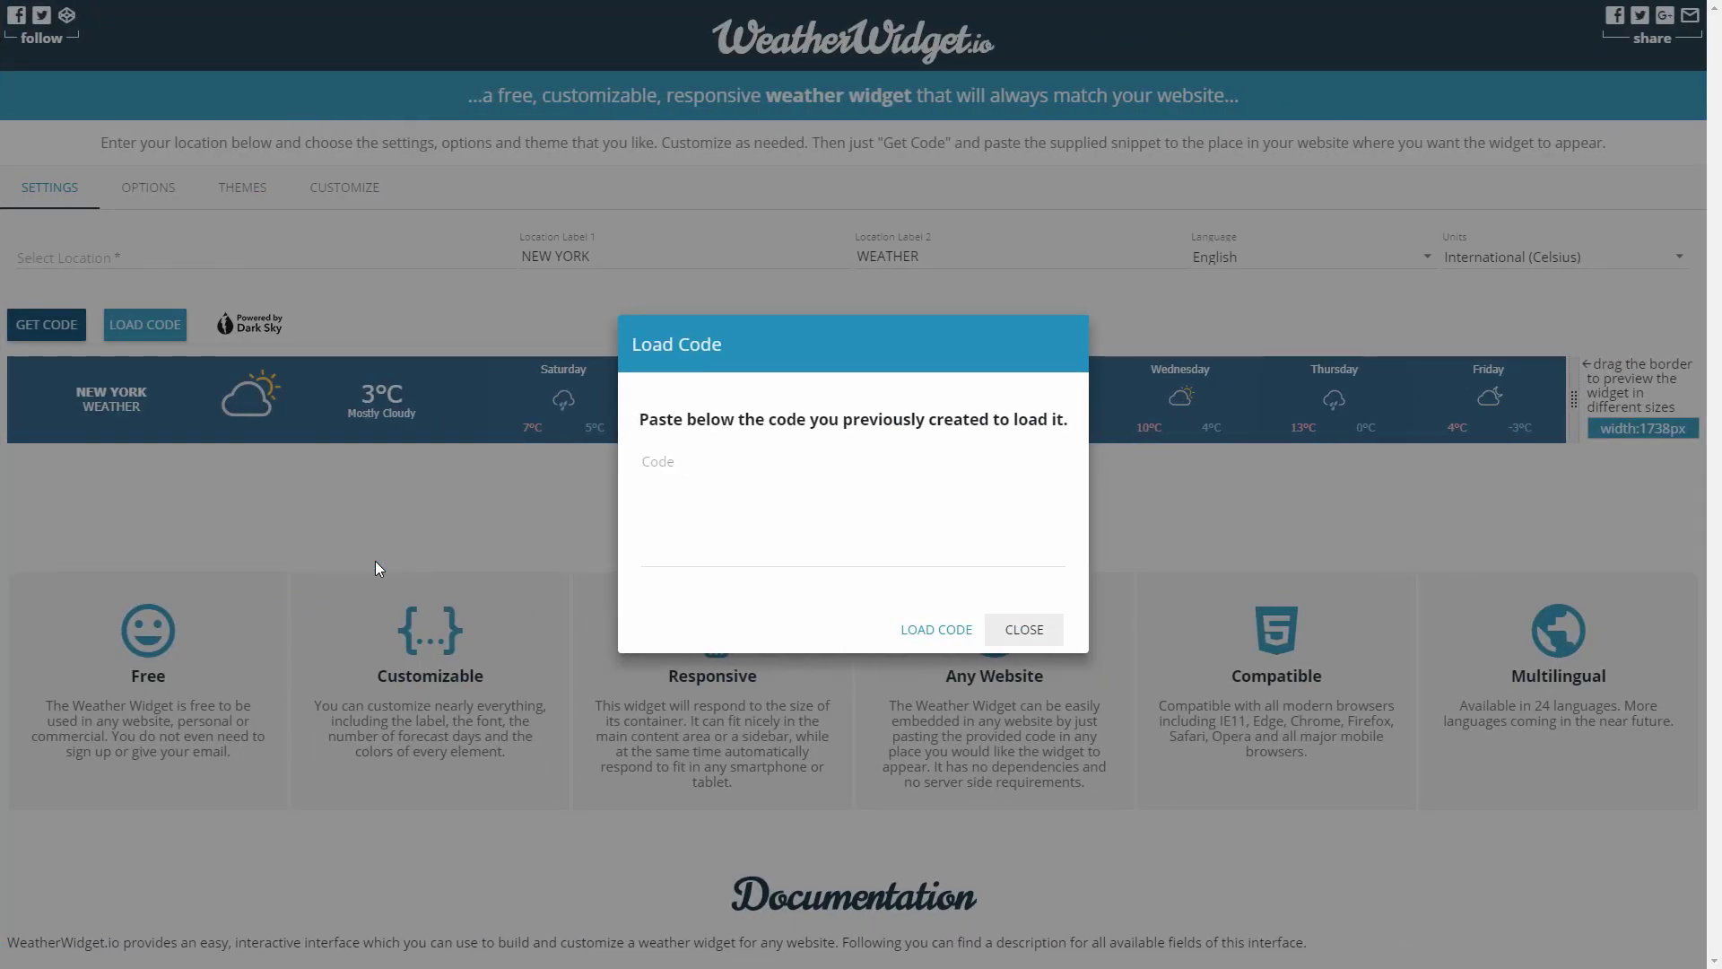
- Paste the copied Sydney widget code into the Load Code dialog and load it into the WeatherWidget.io editor
{"action": "left_click", "coordinate": [690, 509]}
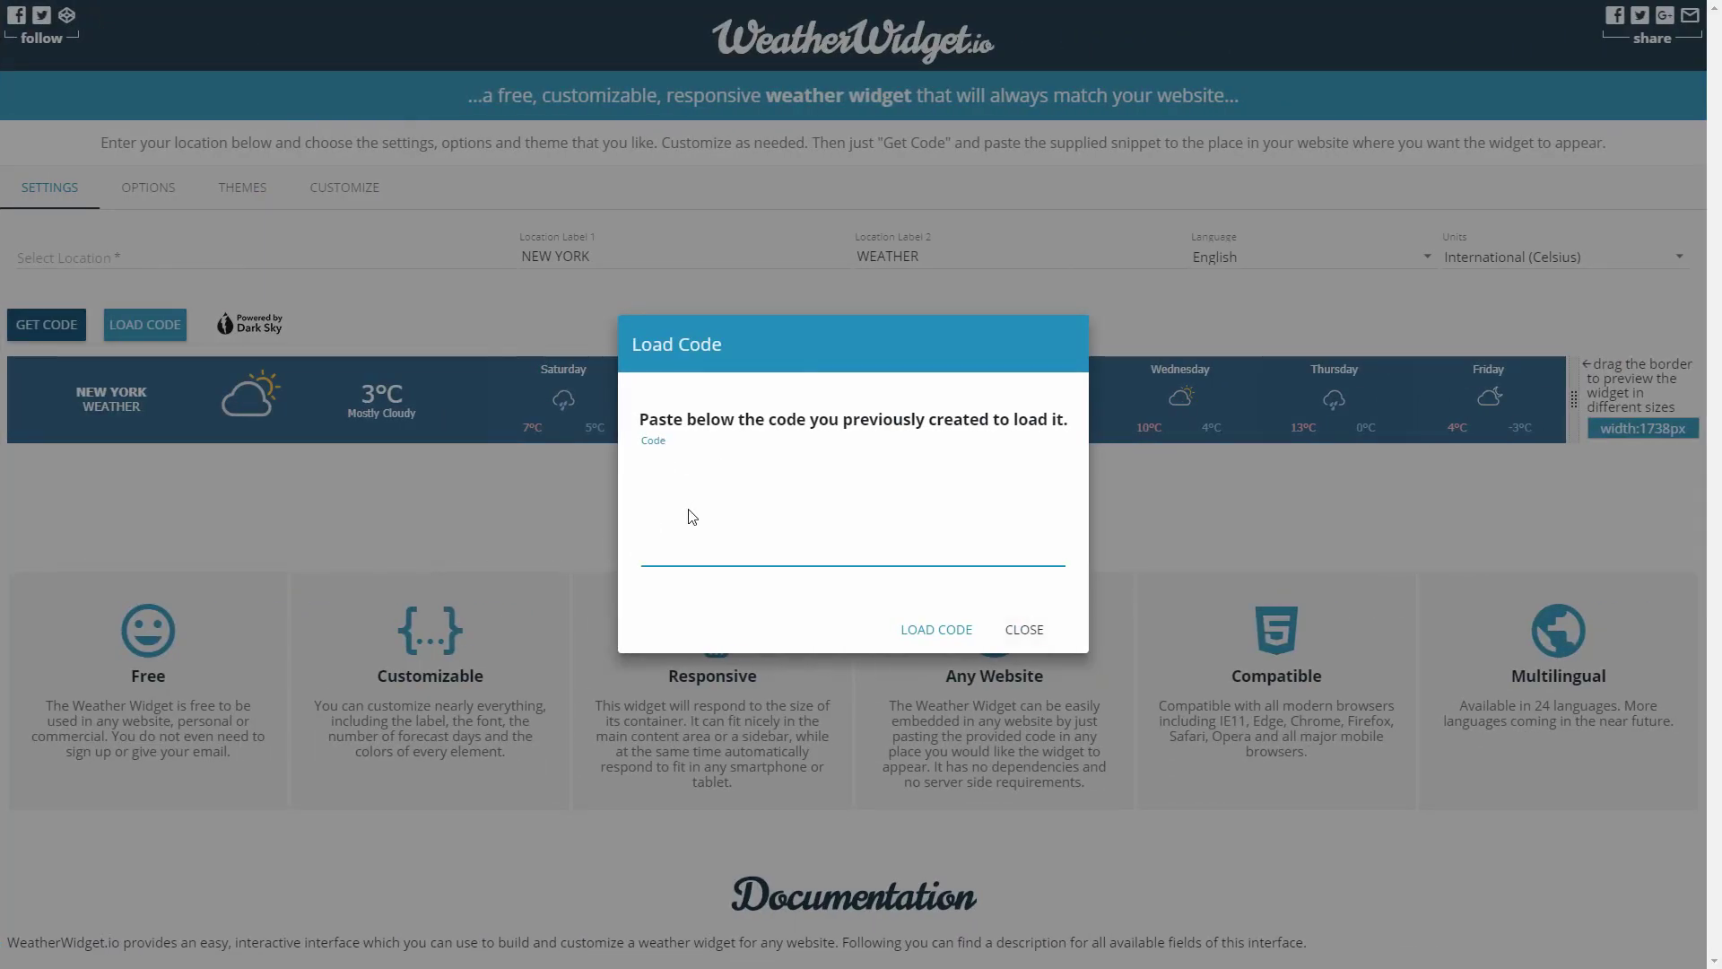
{"action": "type", "text": "<a class=\"weatherwidget-io\" href=\"https://forecast7.com/en/n33d87151d21/sydney/\" data-days=\"5\" data-textcolor=\"#3d4449\" data-highcolor=\"#f56a6a\" data-lowcolor=\"#5385e5\" data-suncolor=\"#f56a6a\" data-raincolor=\"#5385e5\" >Sydney, New South Wales, Australia</a> <script> !function(d,s,id){var js,fjs=d.getElementsByTagName(s)[0];if(!d.getElementById(id)){js=d.createElement(s);js.id=id;js.src='https://weatherwidget.io/js/widget.min.js';fjs.parentNode.insertBefore(js,fjs);}}(document,'script','weatherwidget-io-js'); </script>"}
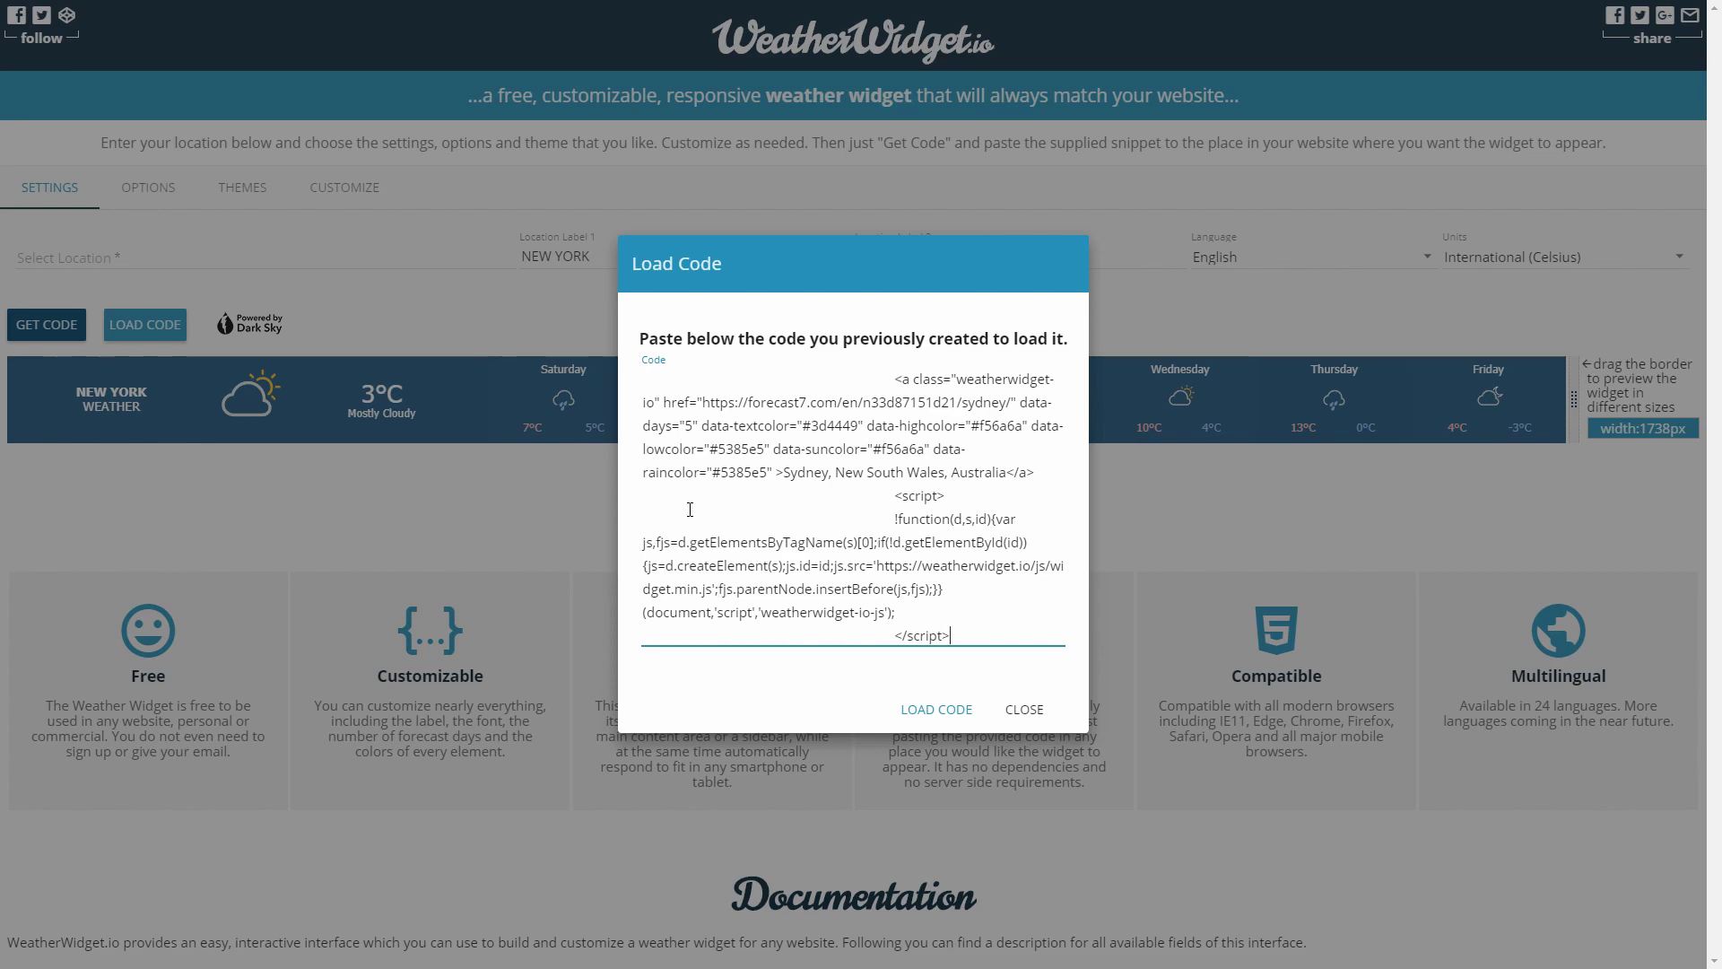
{"action": "left_click", "coordinate": [935, 709]}
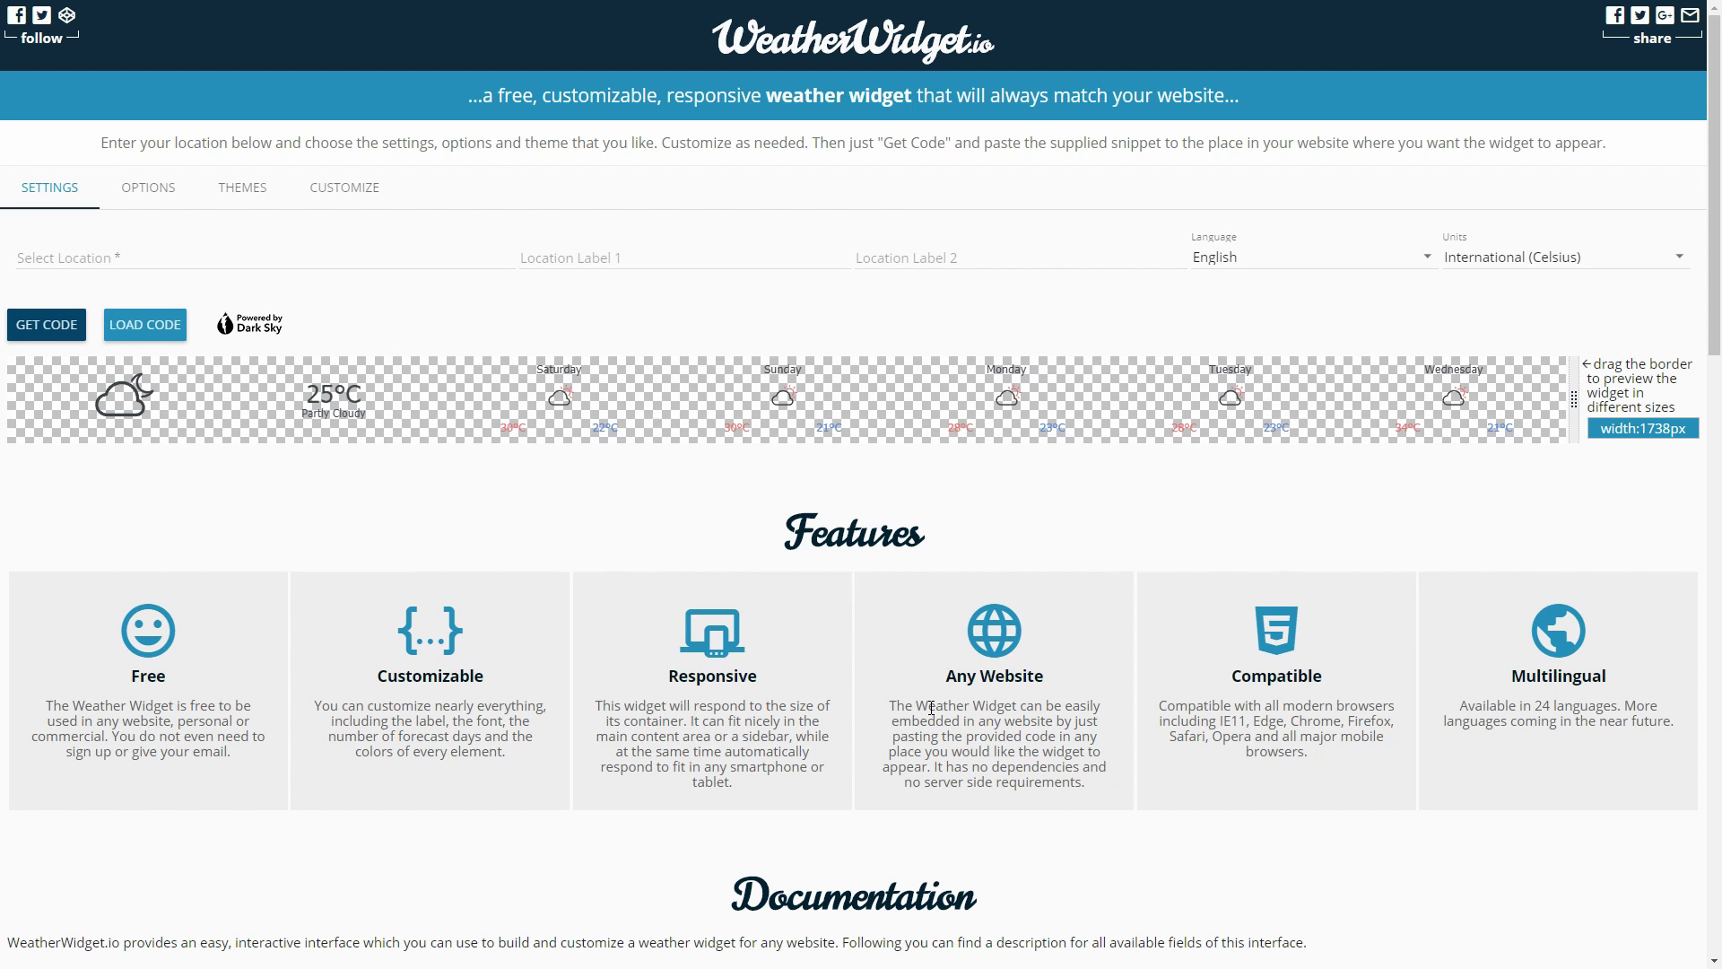
- Change the loaded Sydney widget's font to Roboto Slab
{"action": "left_click", "coordinate": [172, 198]}
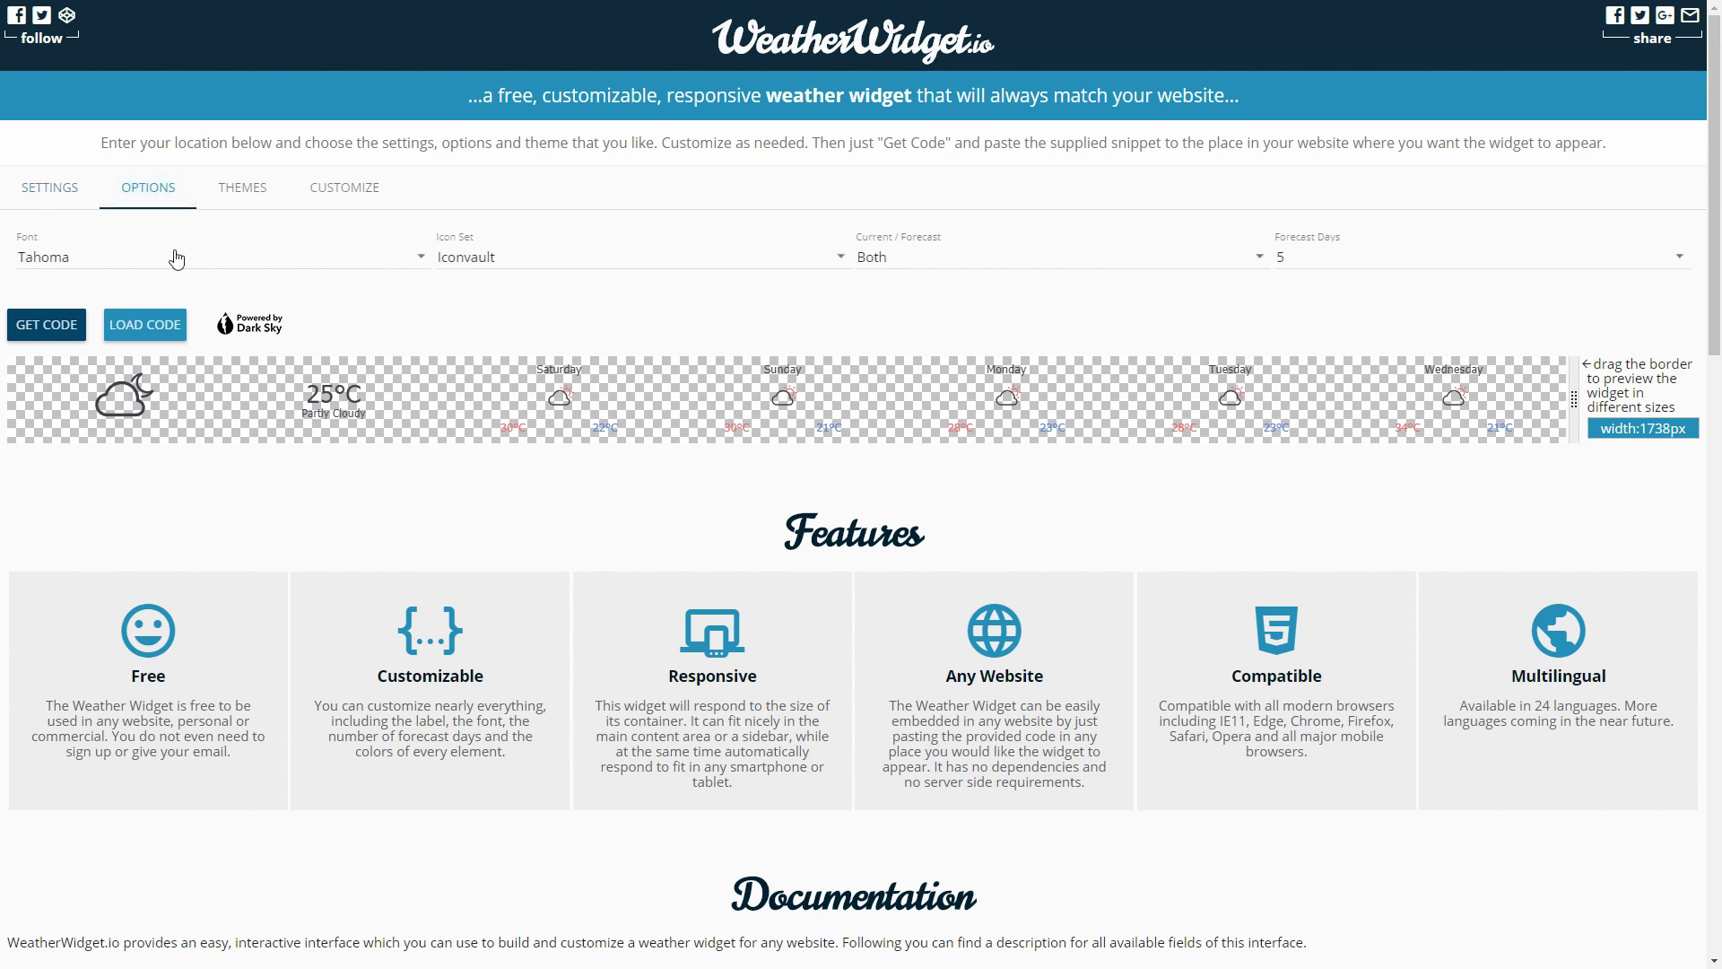
{"action": "left_click", "coordinate": [179, 268]}
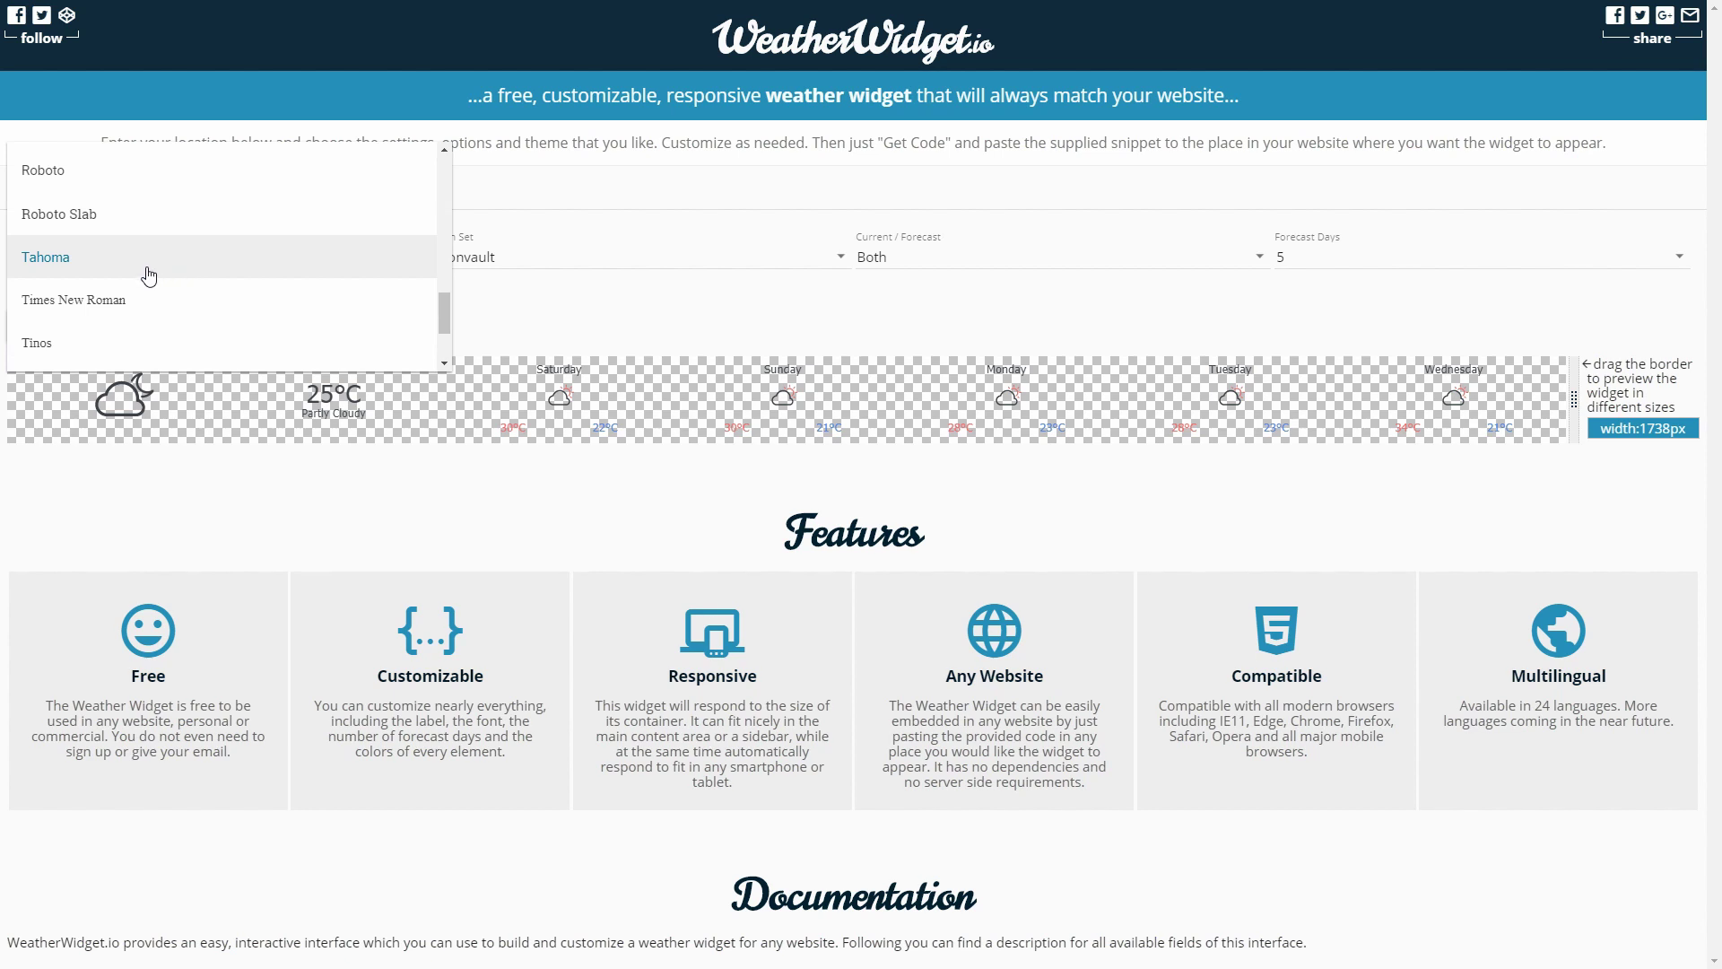
{"action": "left_click", "coordinate": [117, 222]}
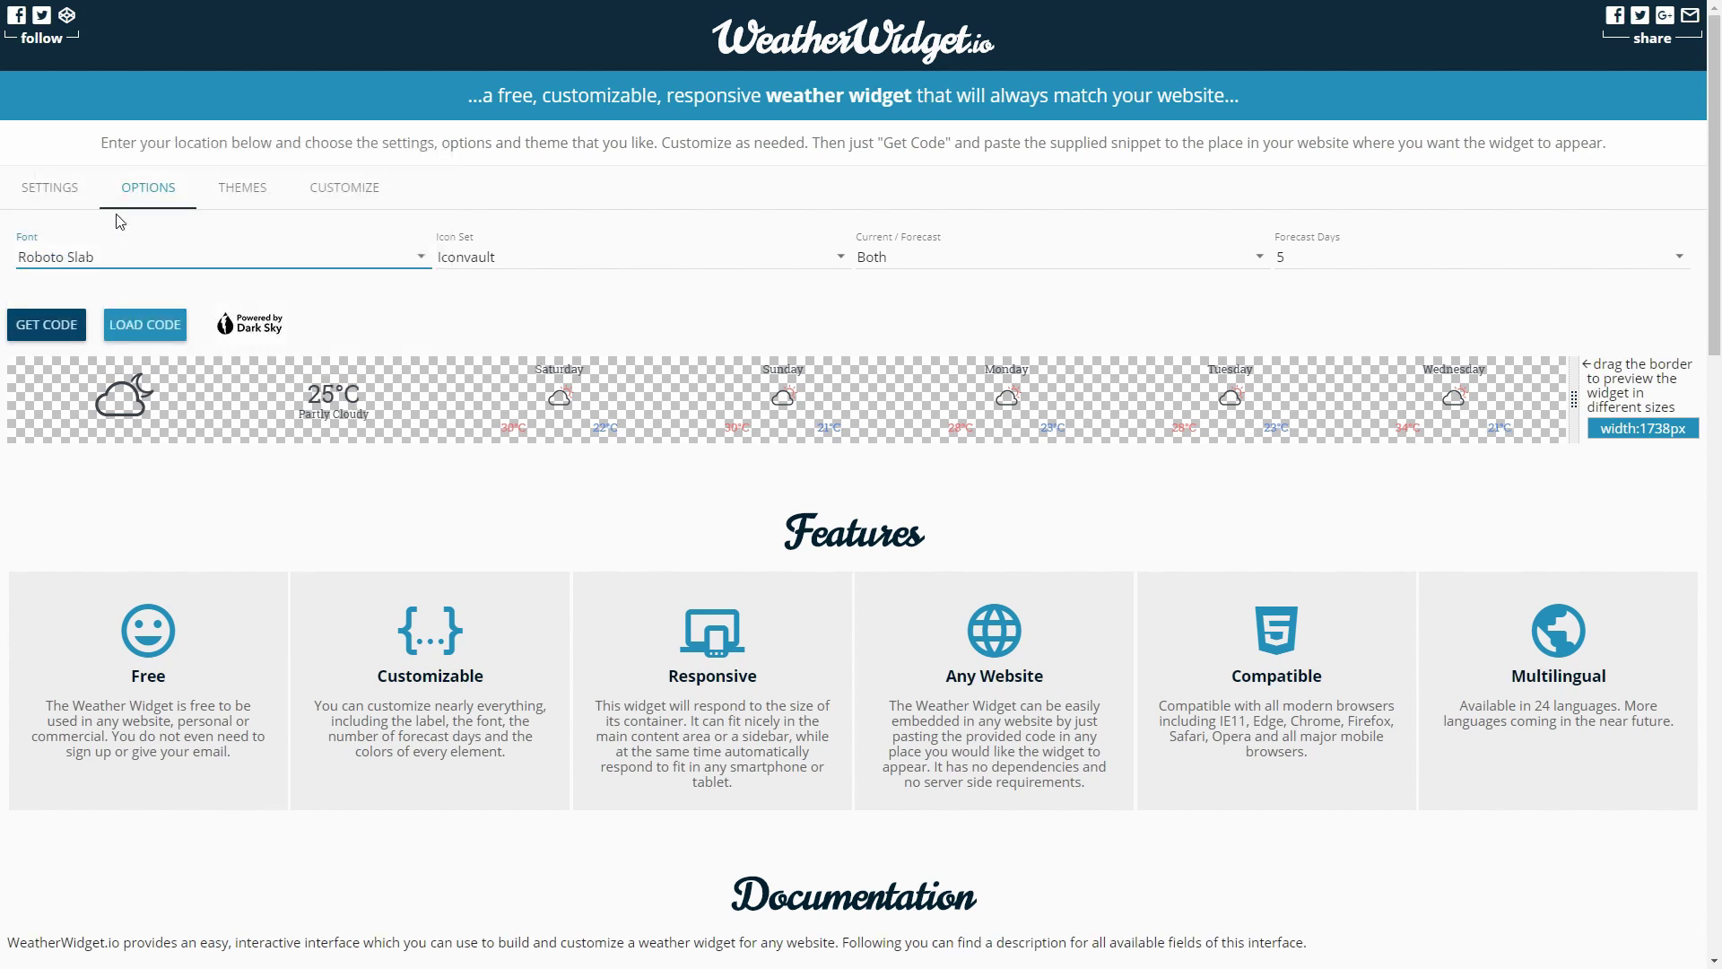
- Generate and copy the updated embed code, replace the selected widget code in index.html with it in VS Code, and save
{"action": "left_click", "coordinate": [46, 330]}
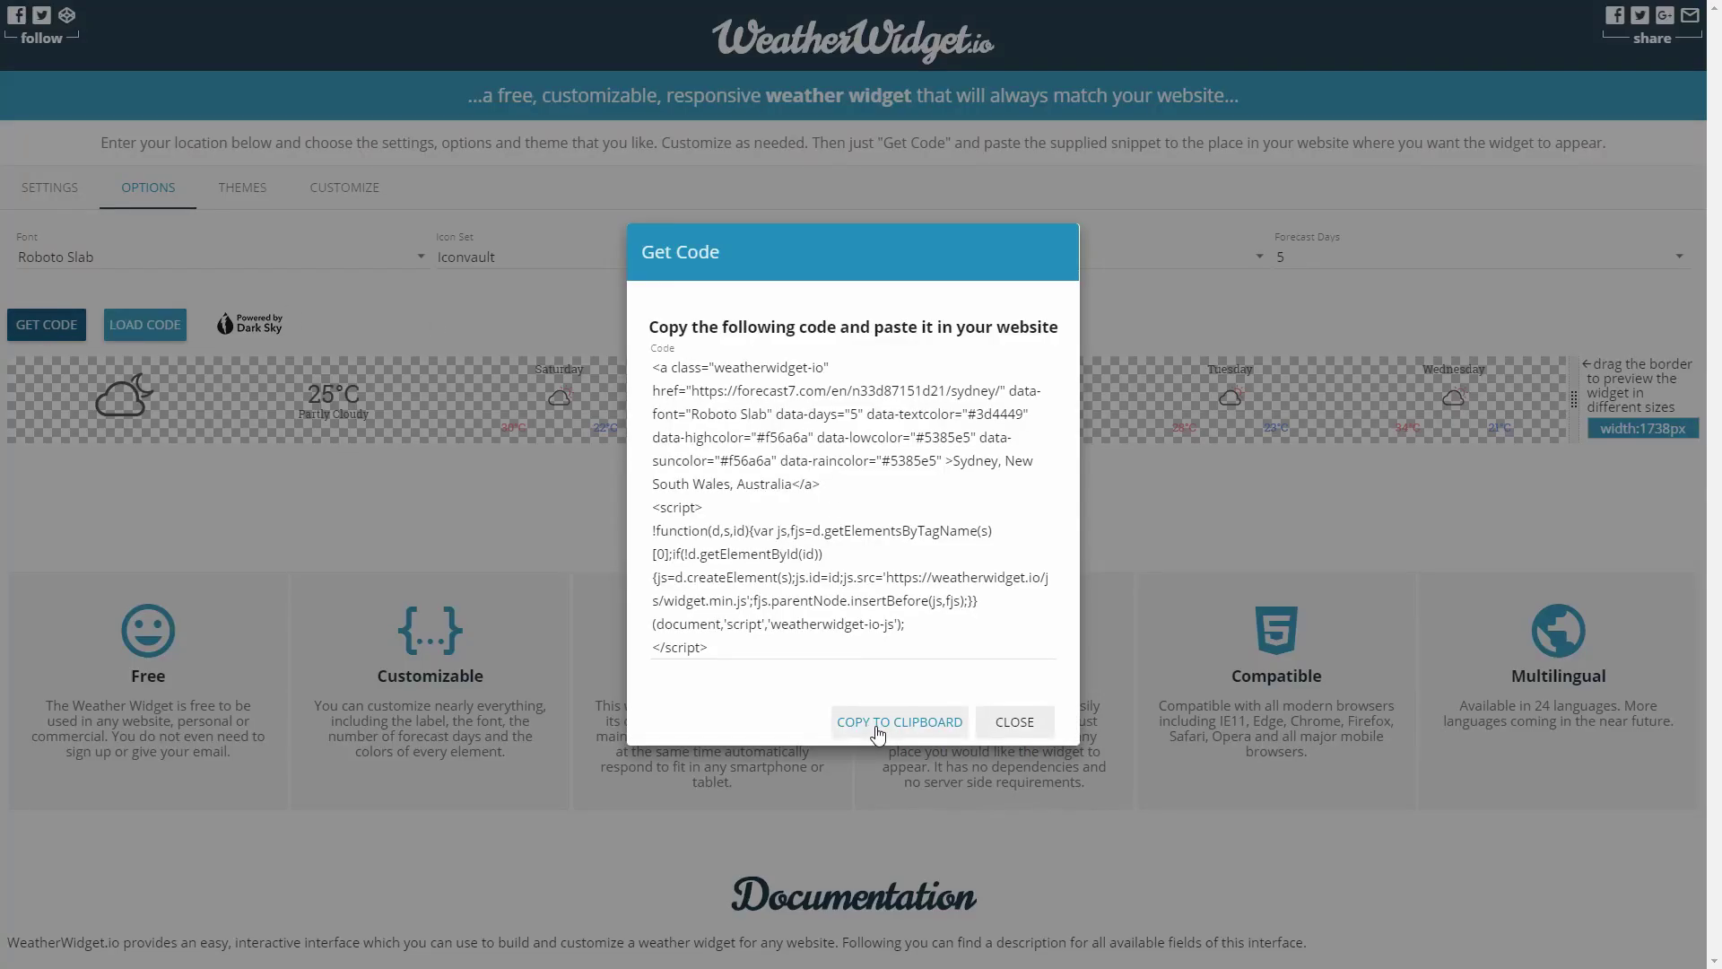
{"action": "left_click", "coordinate": [877, 731]}
{"action": "left_click", "coordinate": [1015, 722]}
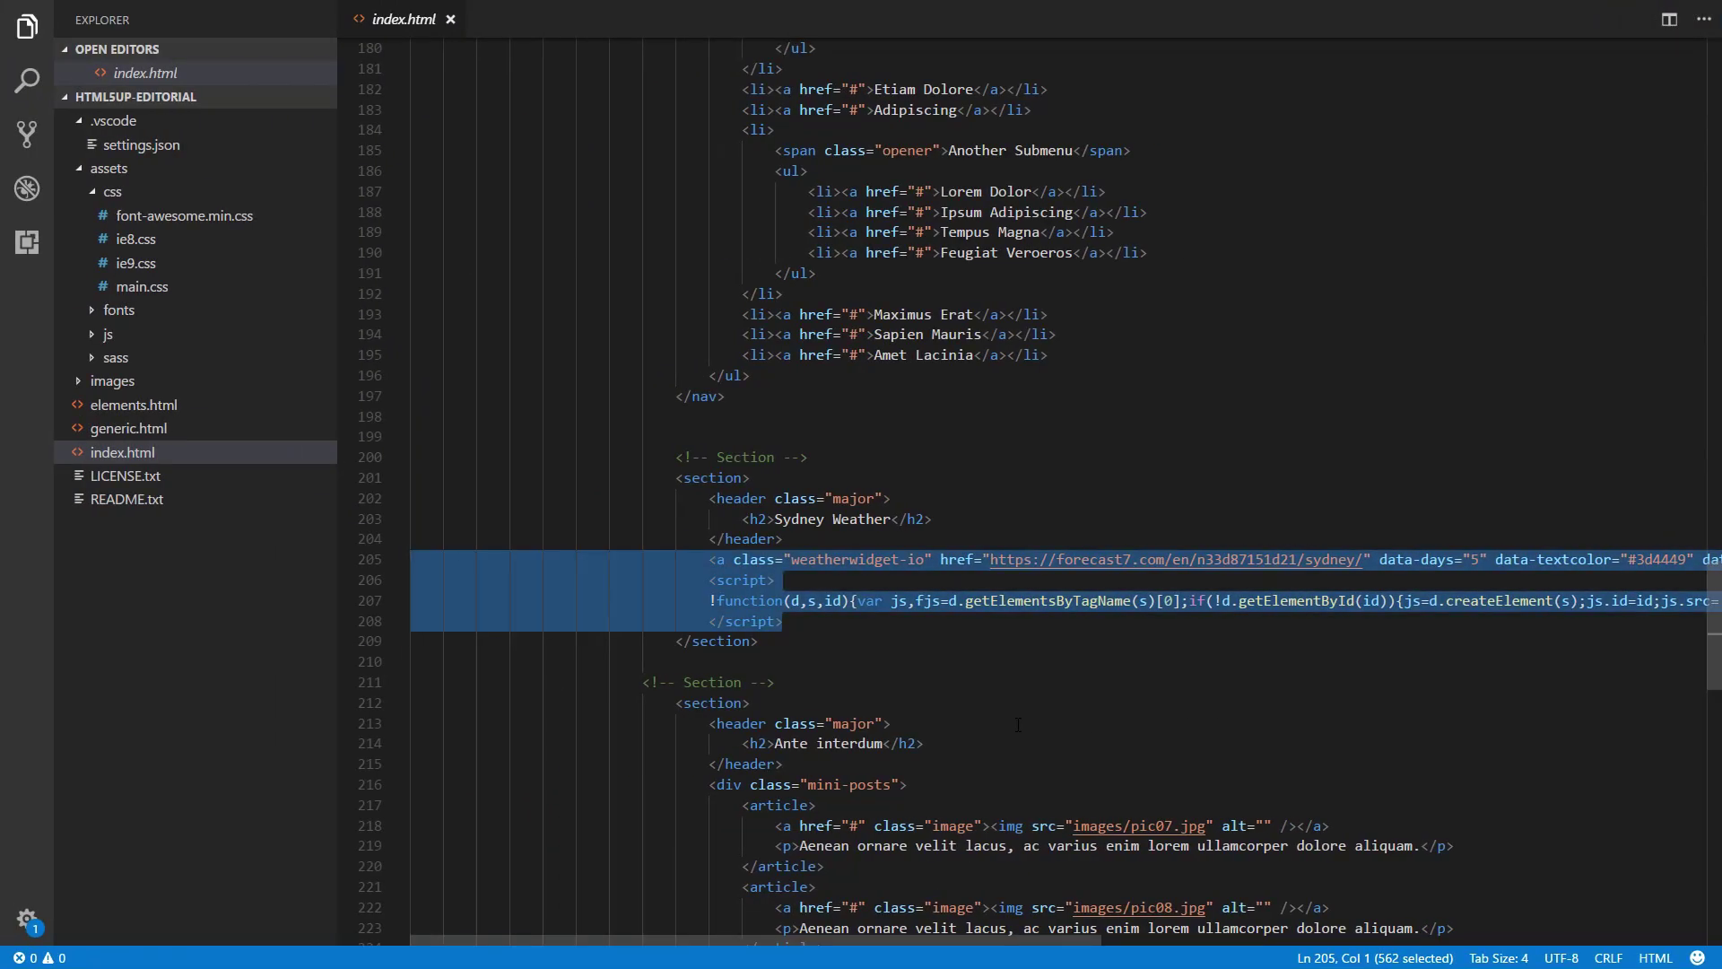
{"action": "key", "text": "ctrl+v"}
{"action": "key", "text": "ctrl+s"}
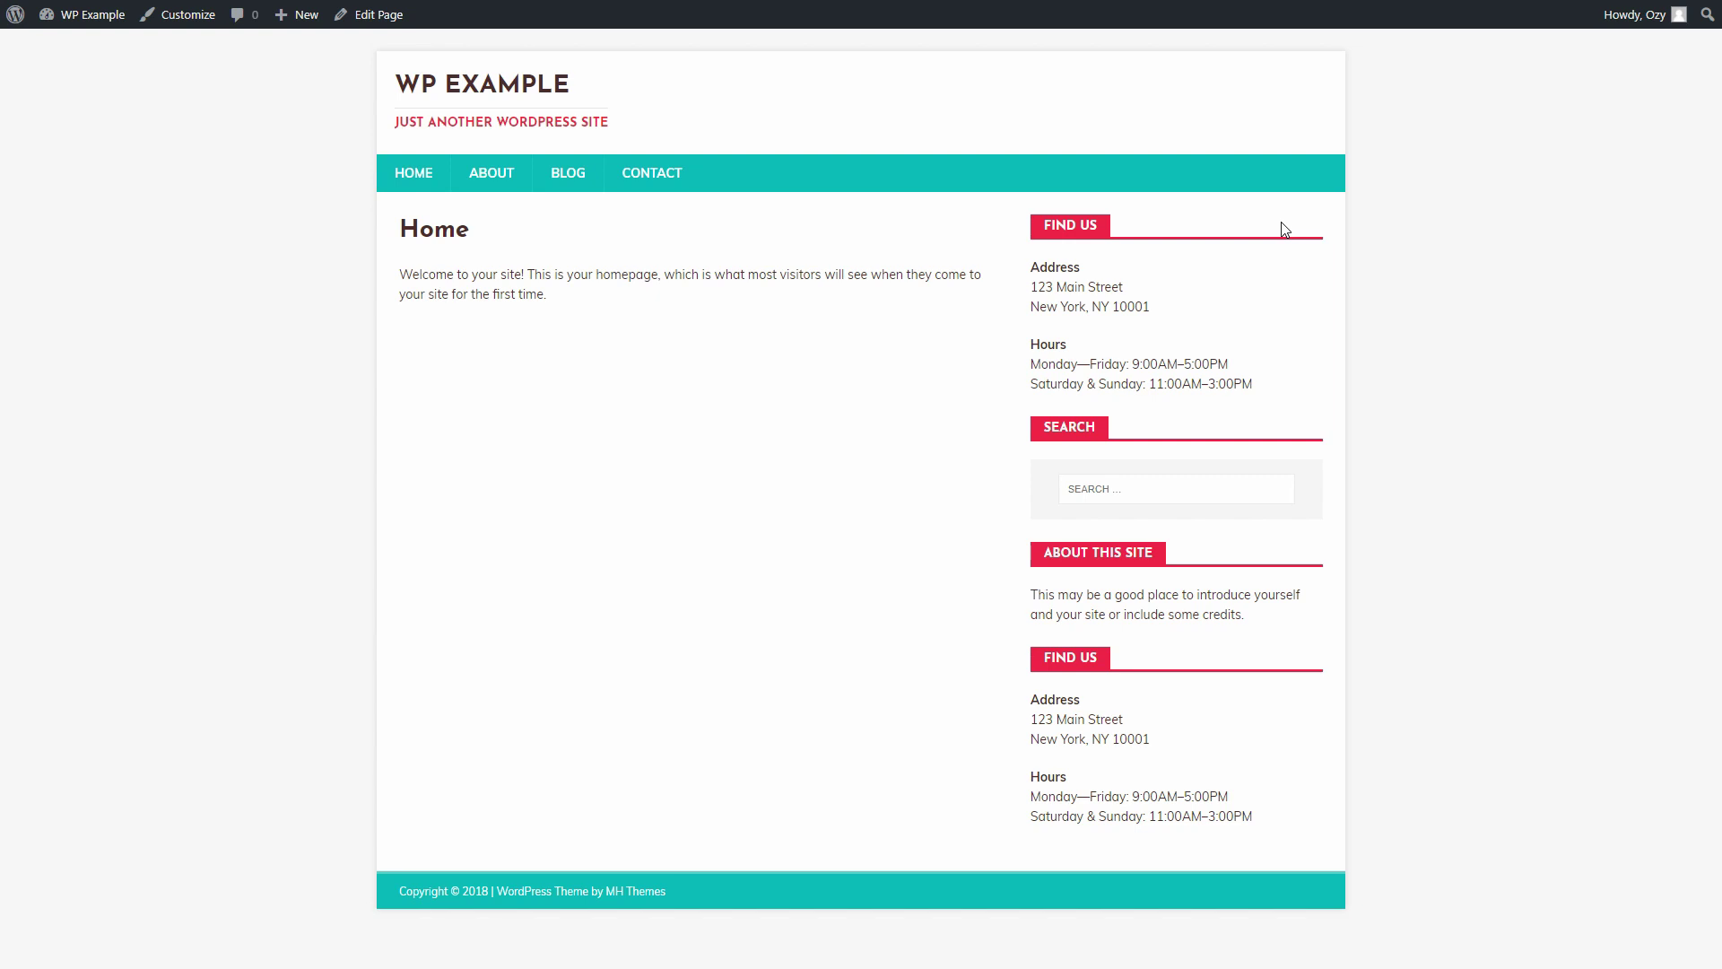
- On WeatherWidget.io, set the new widget's location to London, UK and clear both location labels
{"action": "key", "text": "ctrl+Tab"}
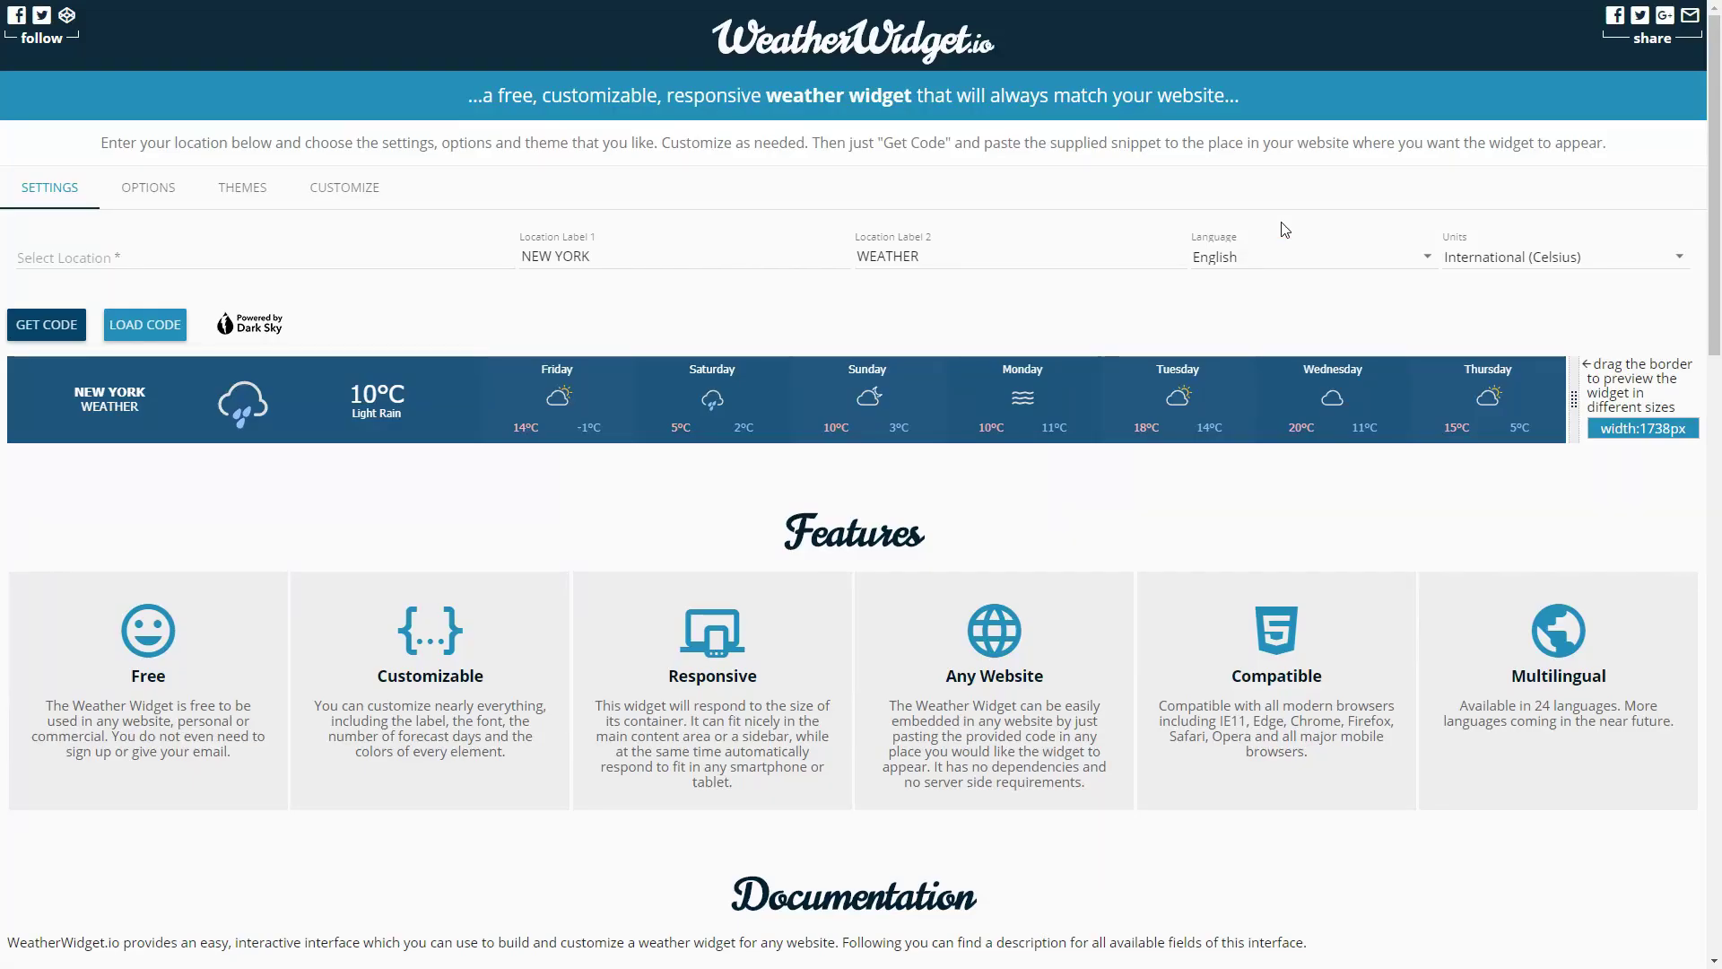
{"action": "left_click", "coordinate": [290, 267]}
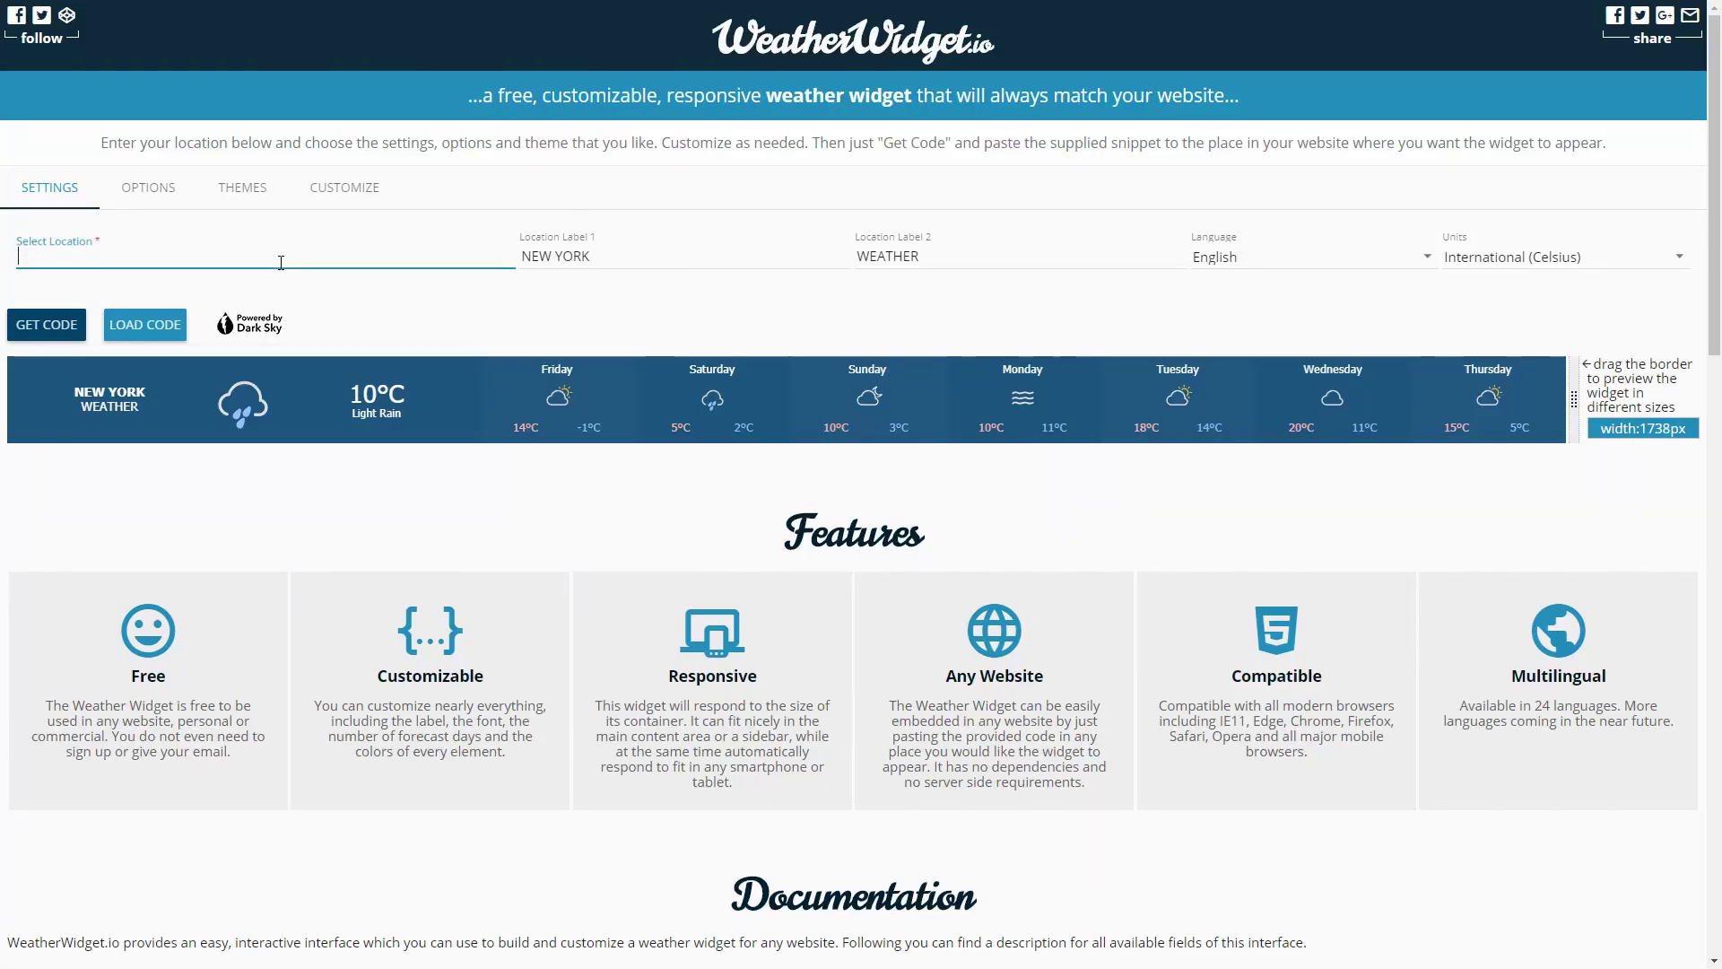
{"action": "type", "text": "London"}
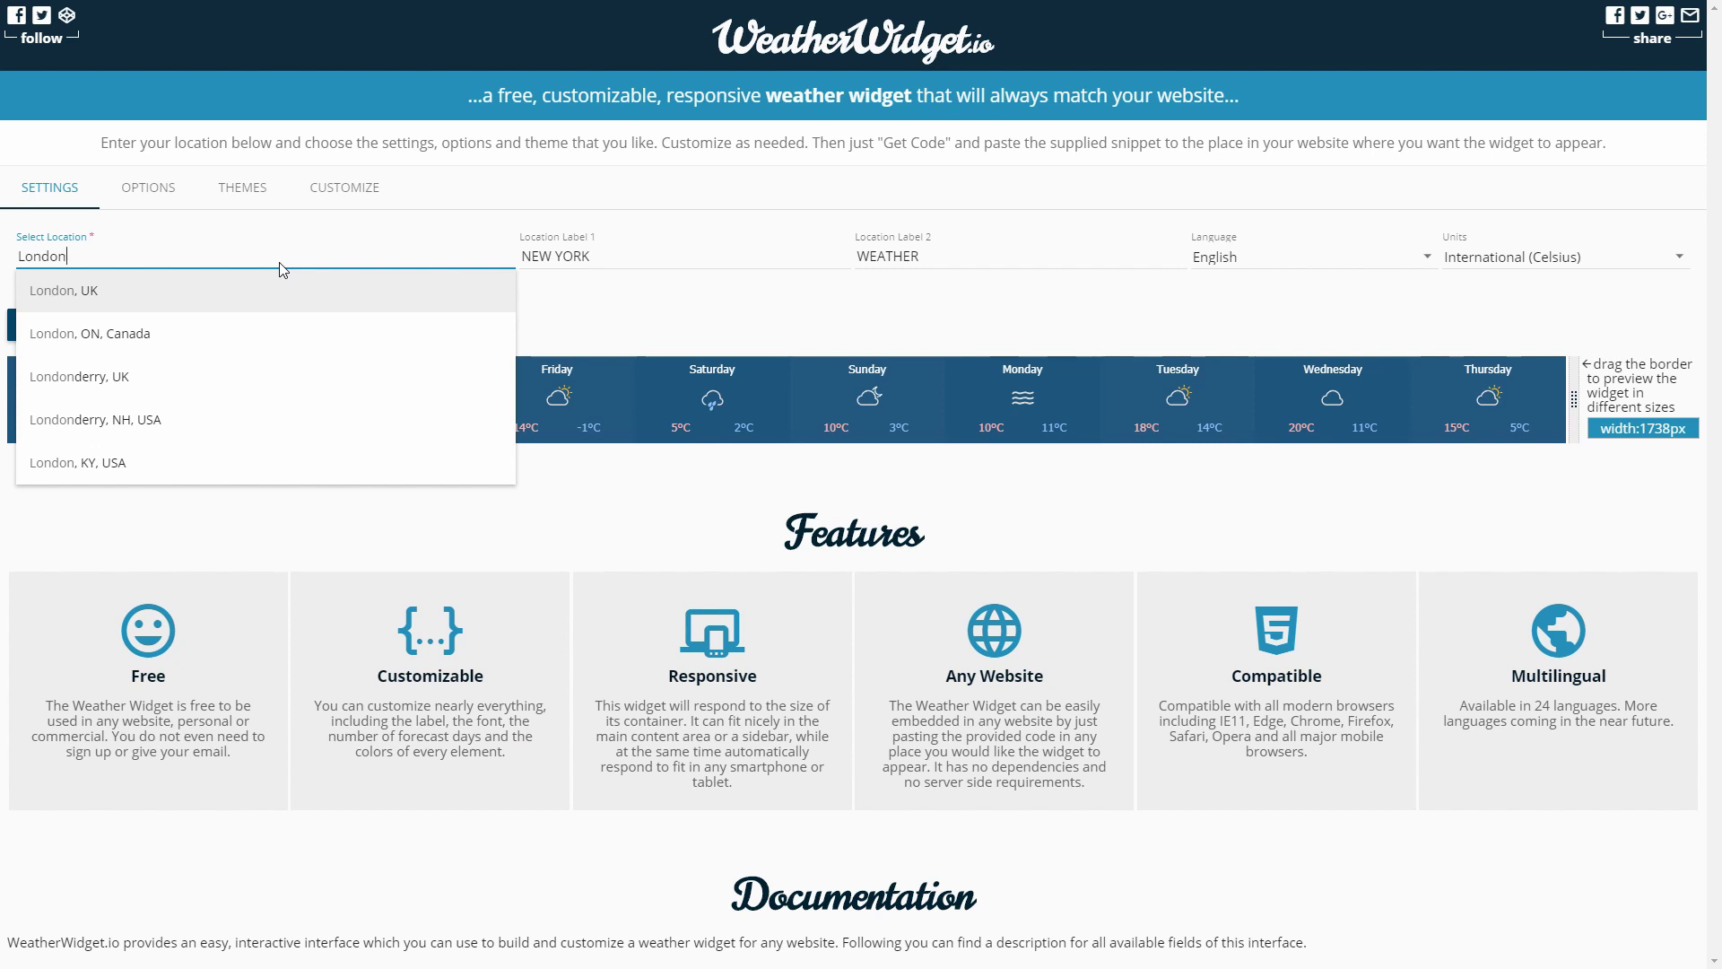
{"action": "key", "text": "Return"}
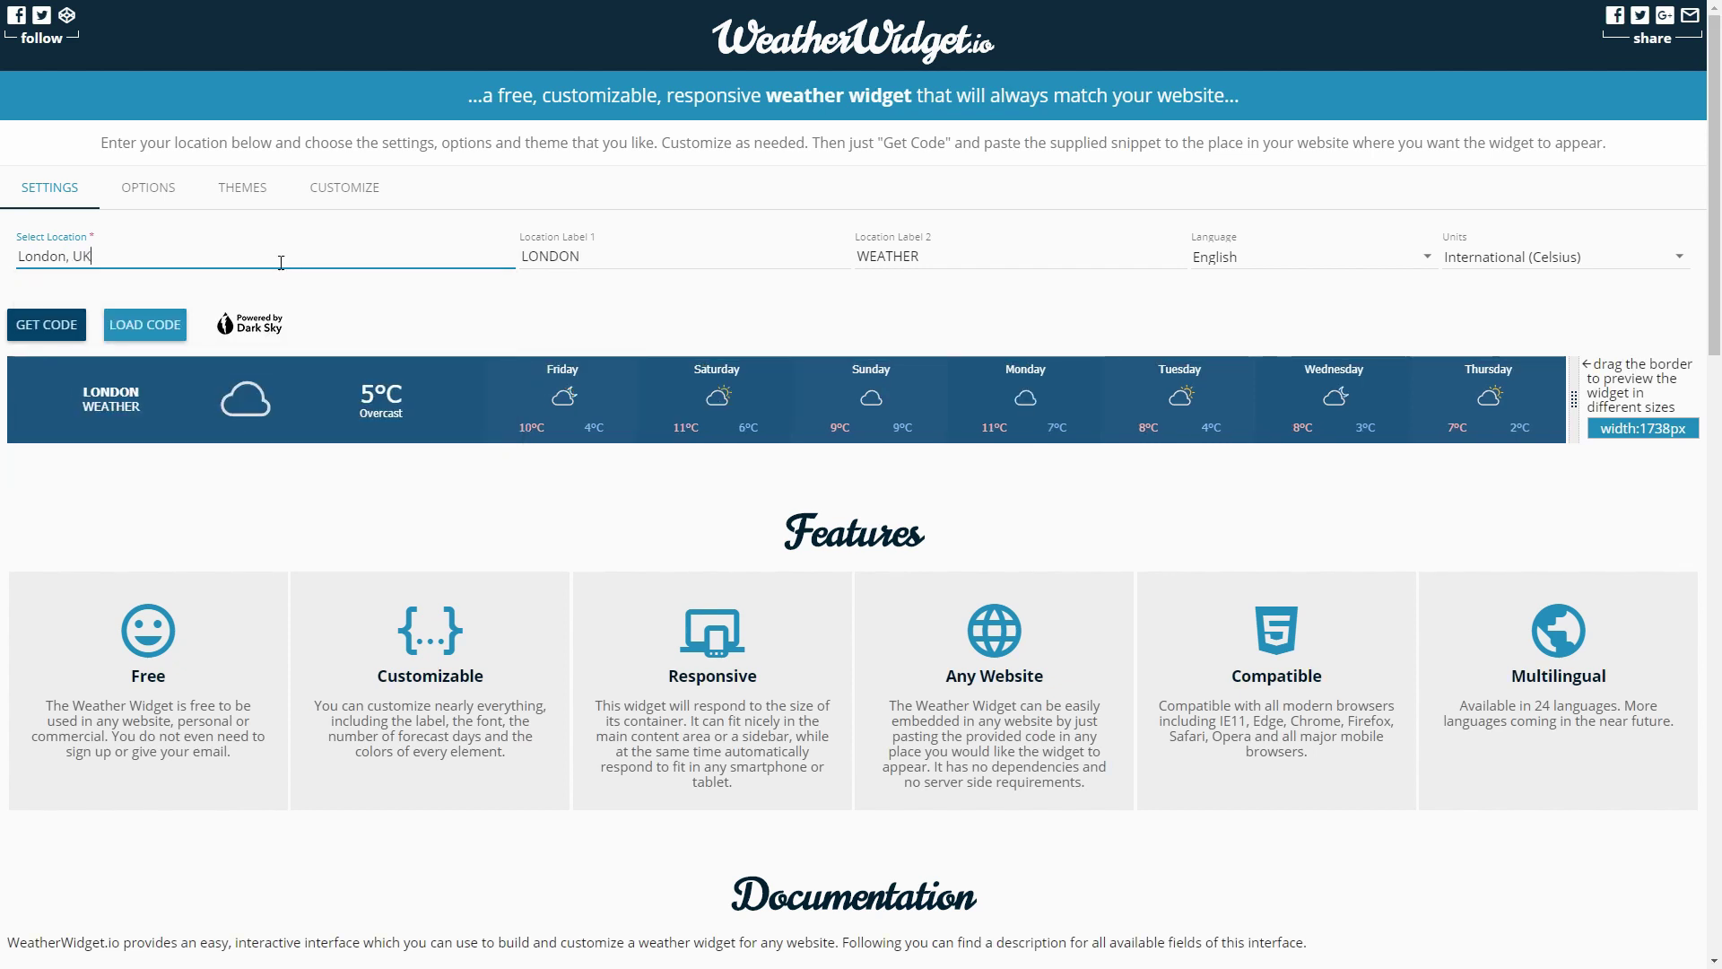
{"action": "double_click", "coordinate": [634, 260]}
{"action": "key", "text": "BackSpace"}
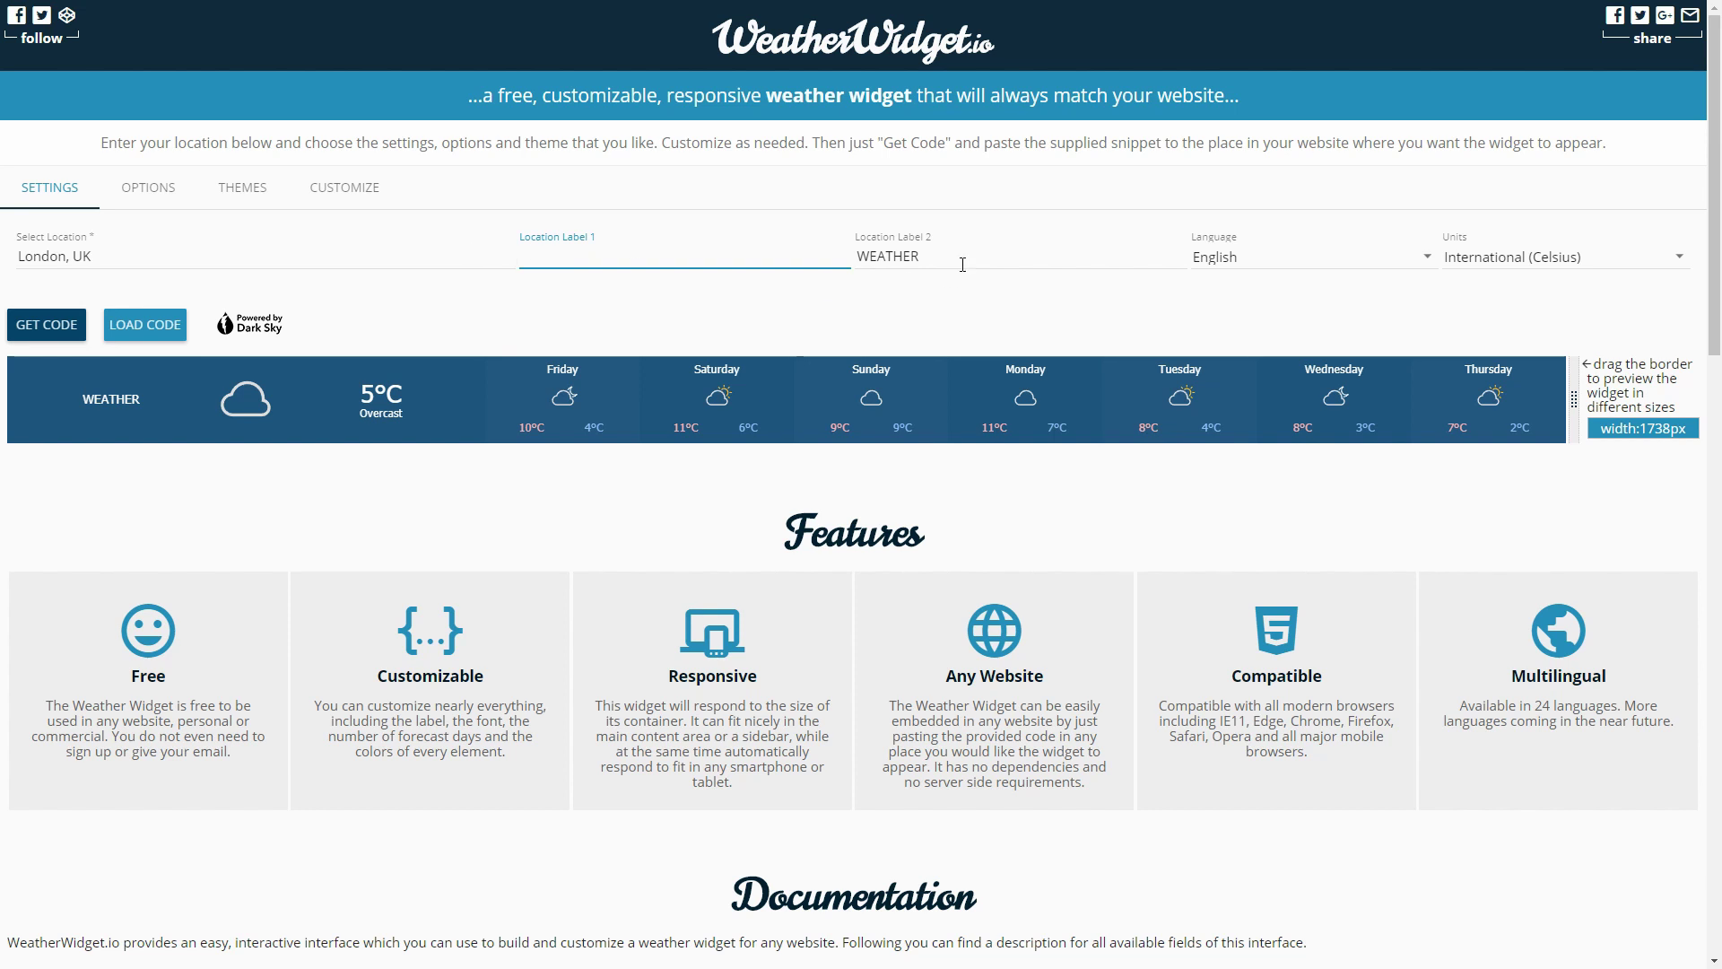
{"action": "key", "text": "Tab"}
{"action": "key", "text": "BackSpace"}
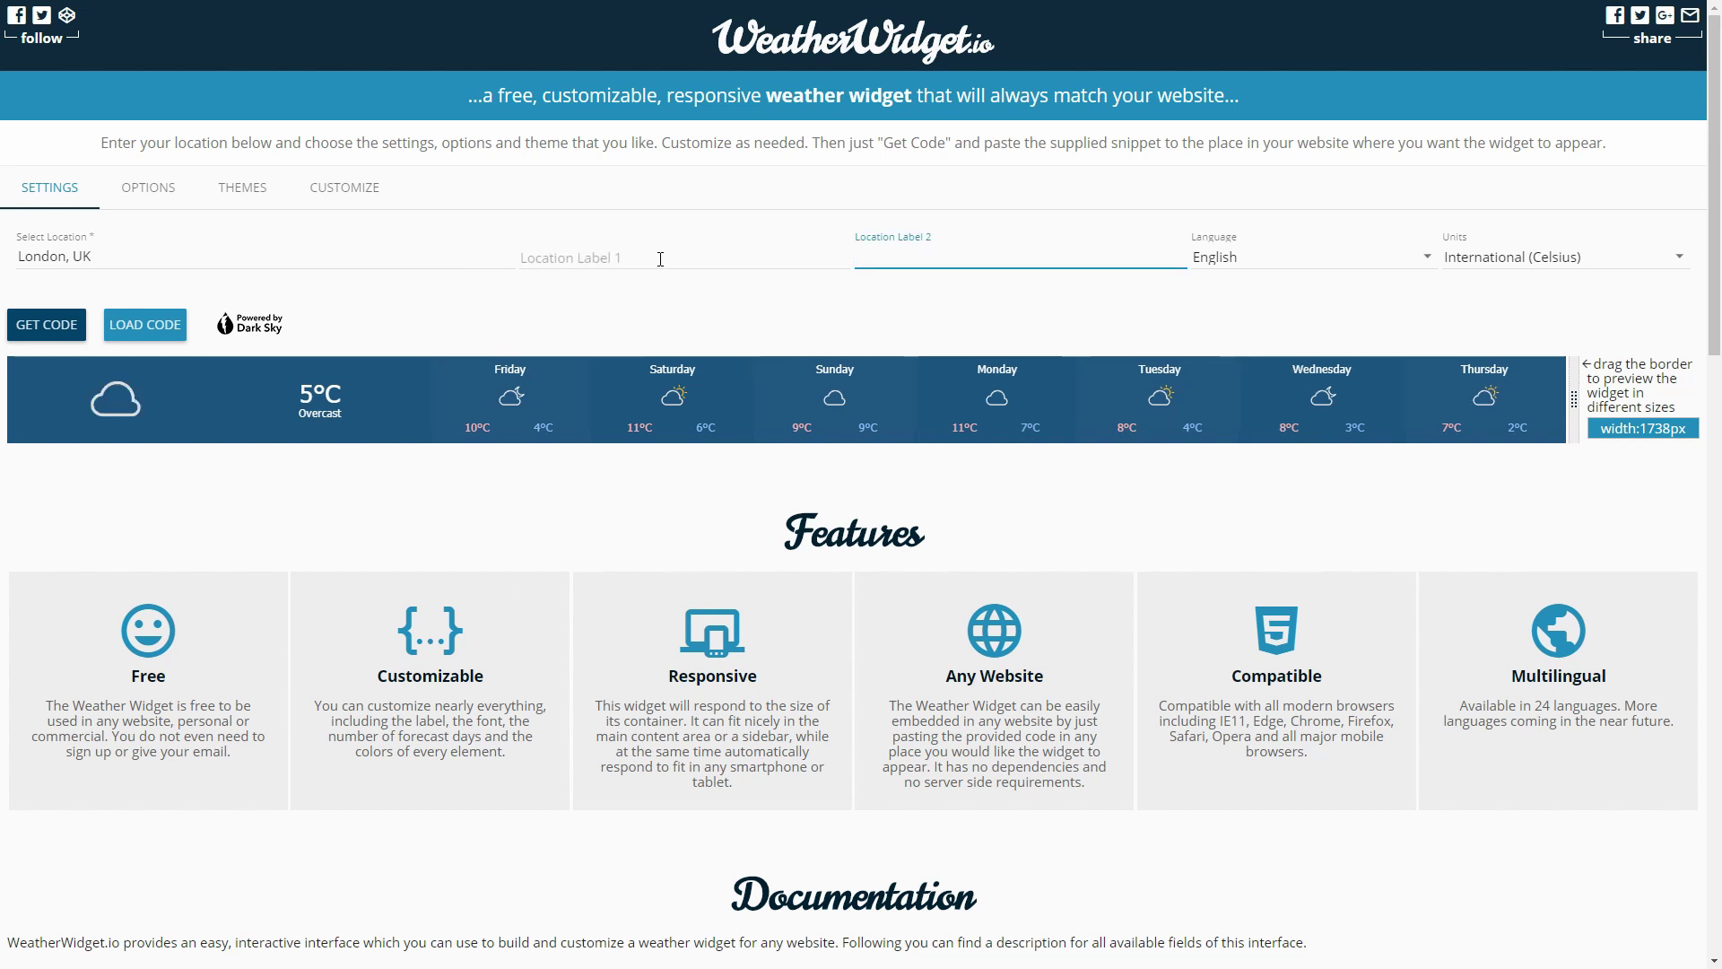
- Set the London widget's number of forecast days to 3
{"action": "left_click", "coordinate": [146, 189]}
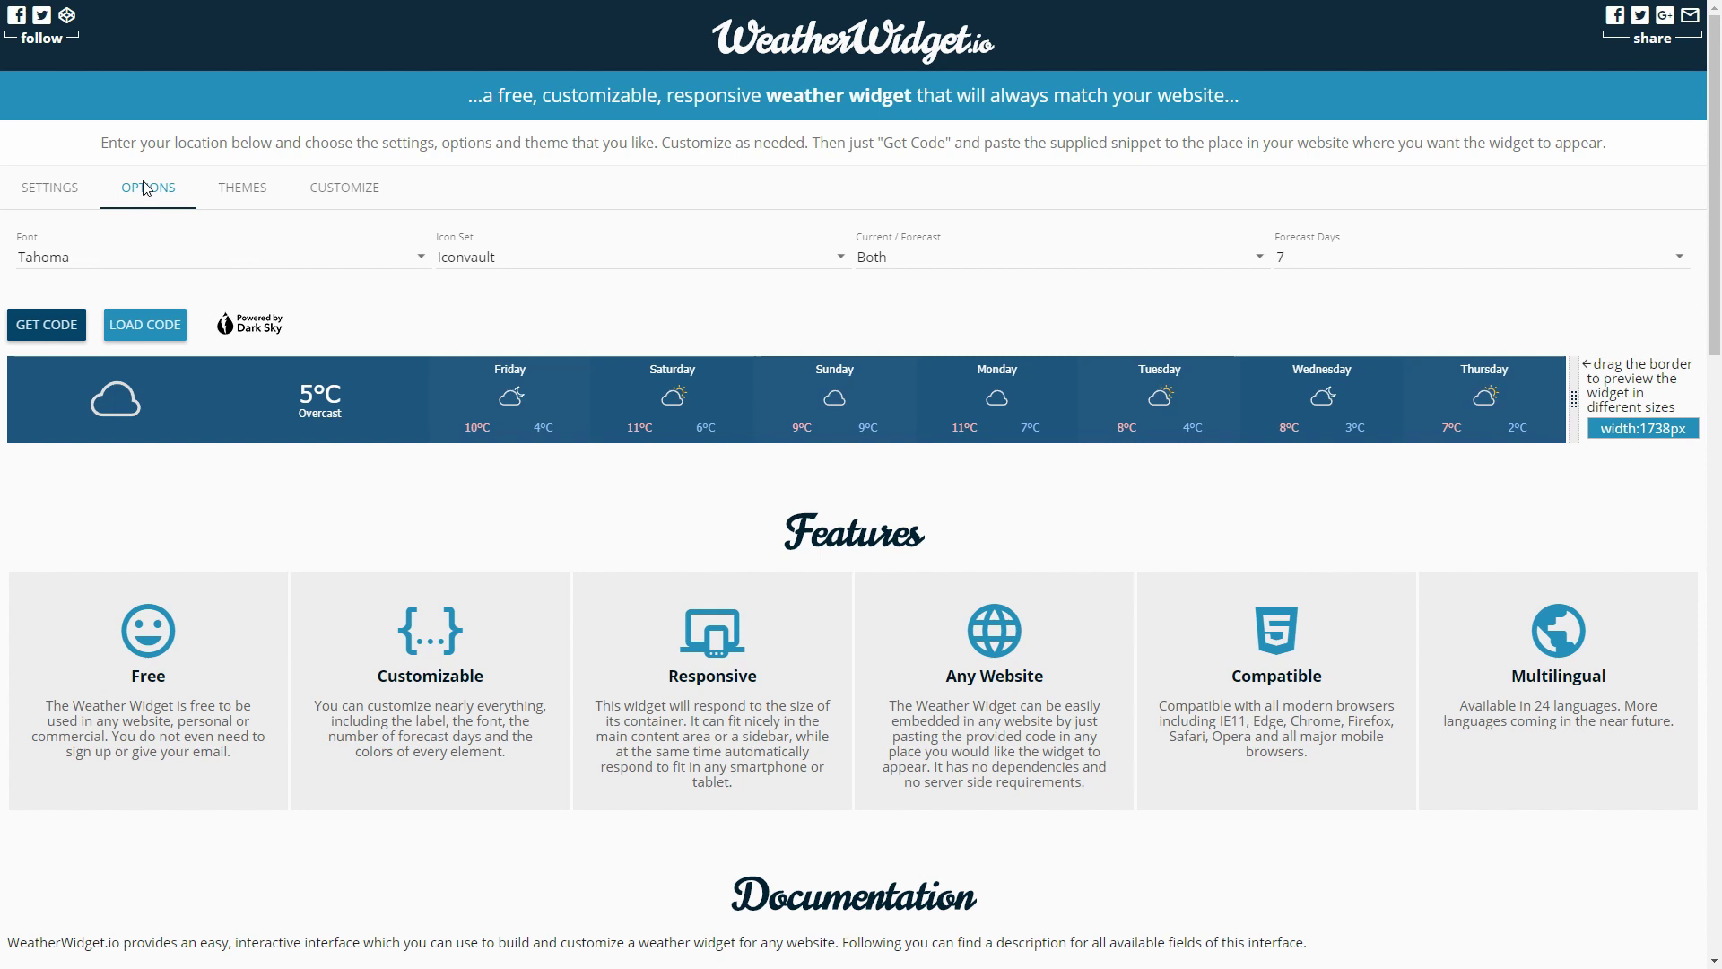
{"action": "left_click", "coordinate": [1350, 260]}
{"action": "left_click", "coordinate": [1325, 349]}
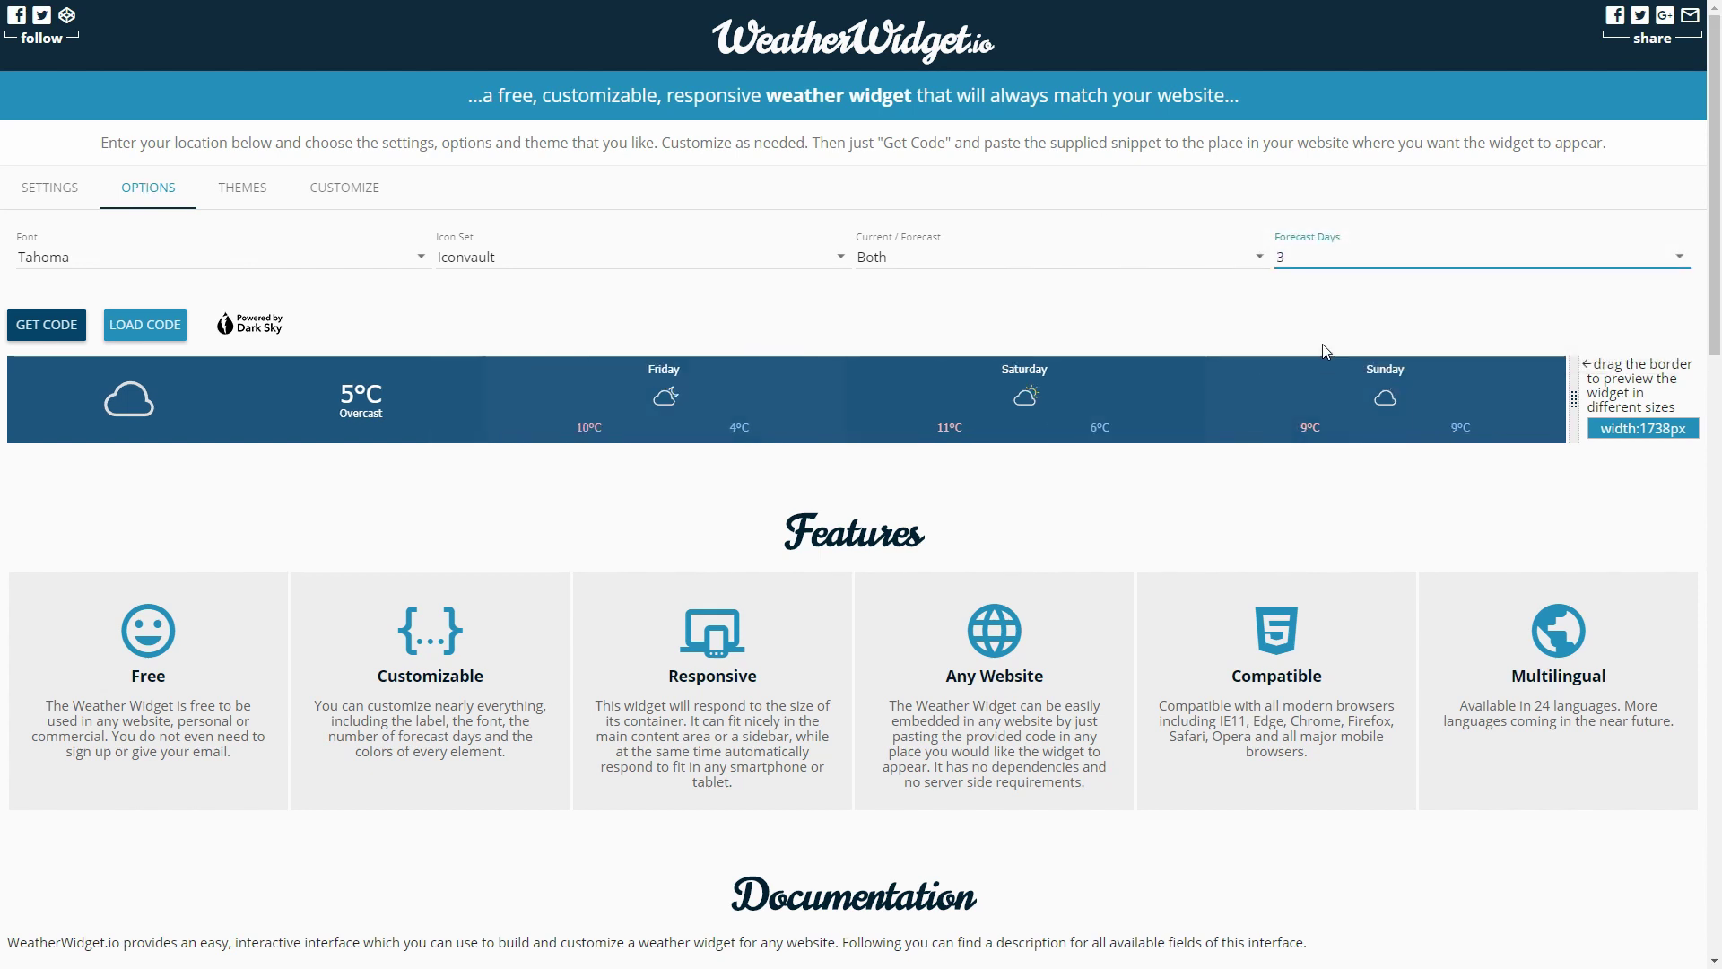
- Apply the flat Blank theme to the London widget and set its Background color to #ffffff
{"action": "left_click", "coordinate": [258, 206]}
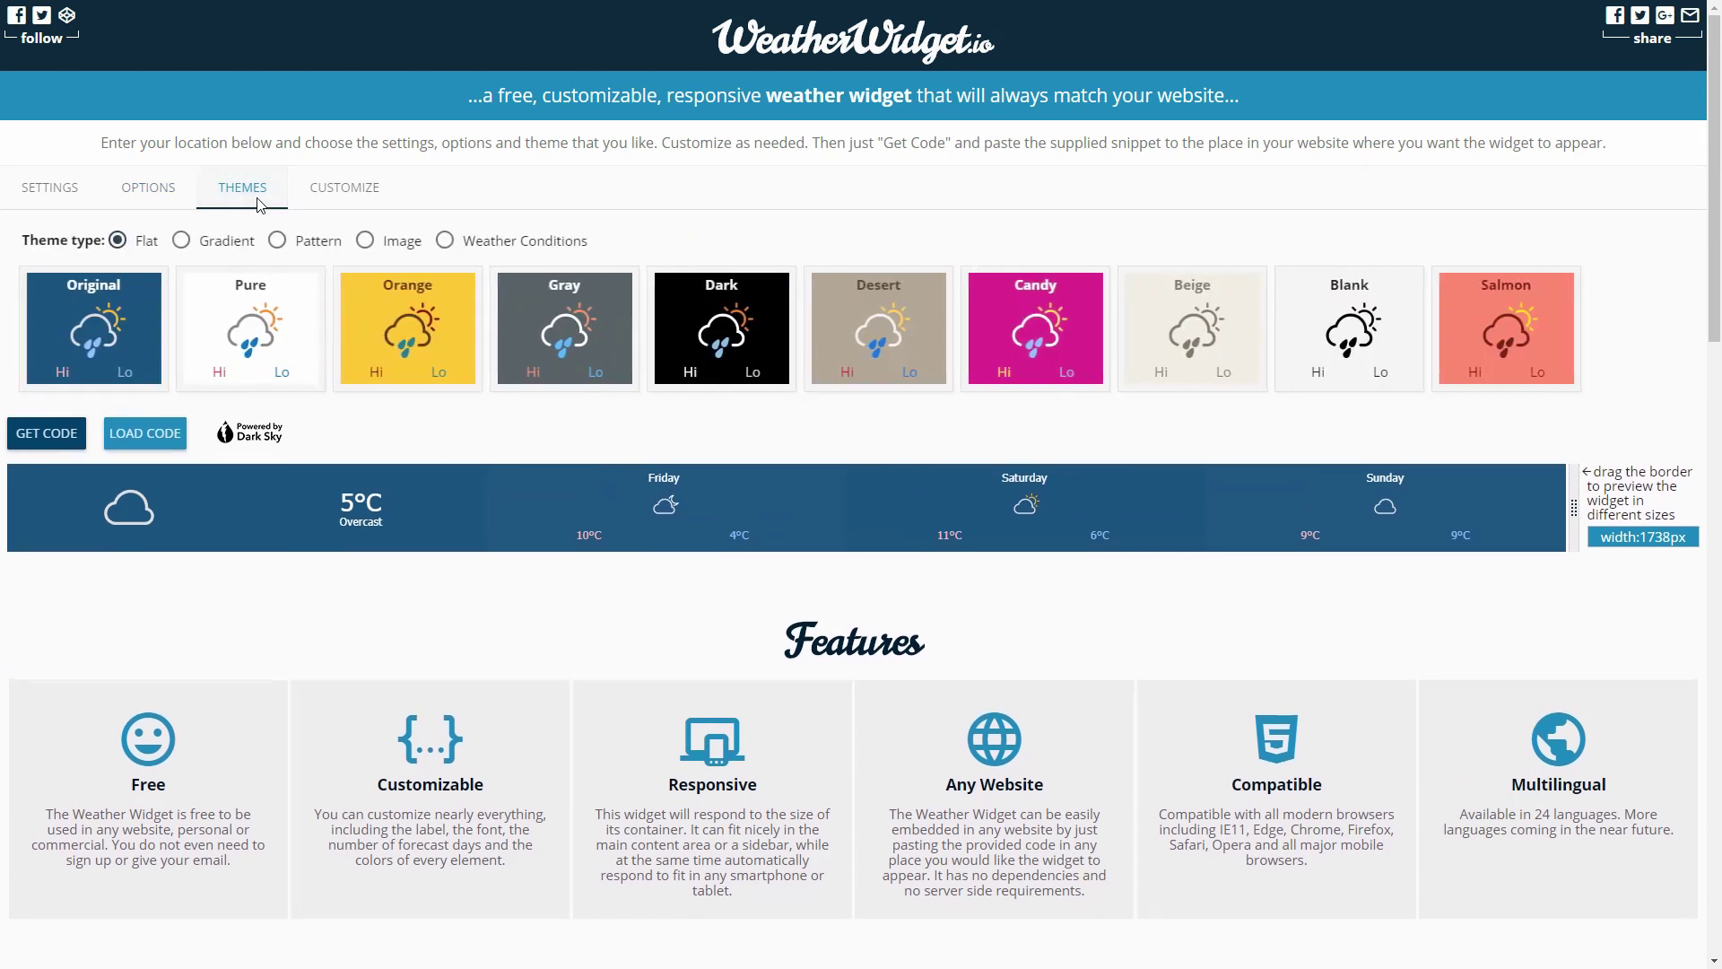
{"action": "left_click", "coordinate": [1370, 365]}
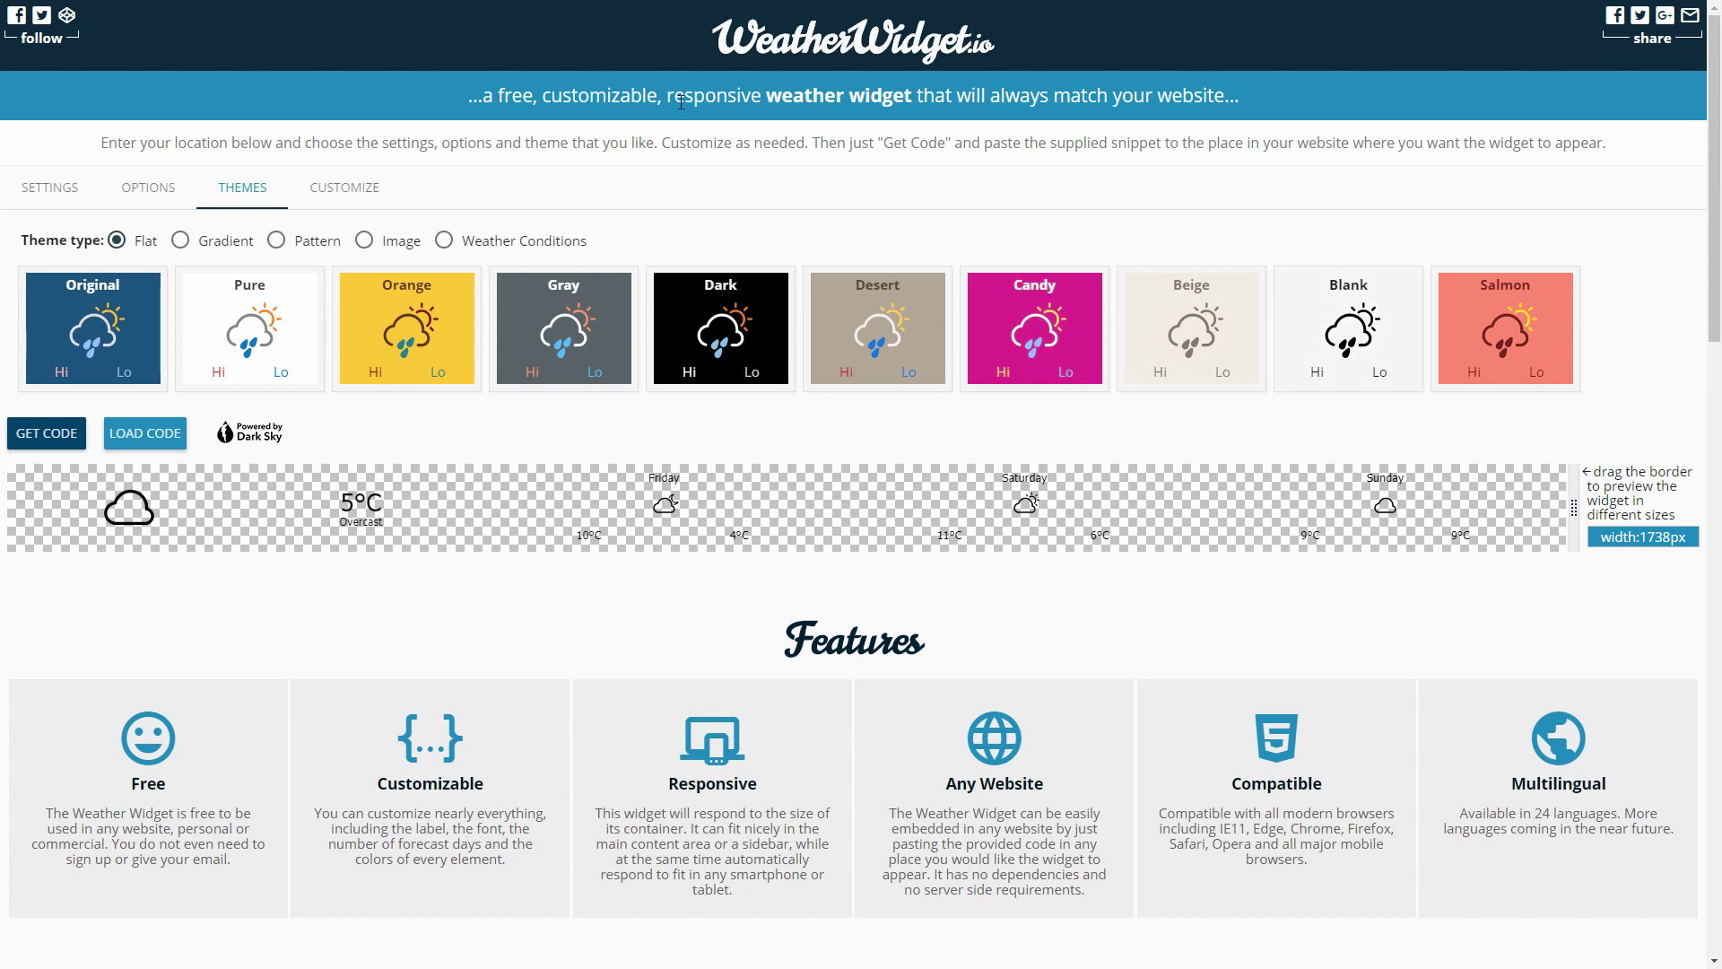
{"action": "left_click", "coordinate": [390, 192]}
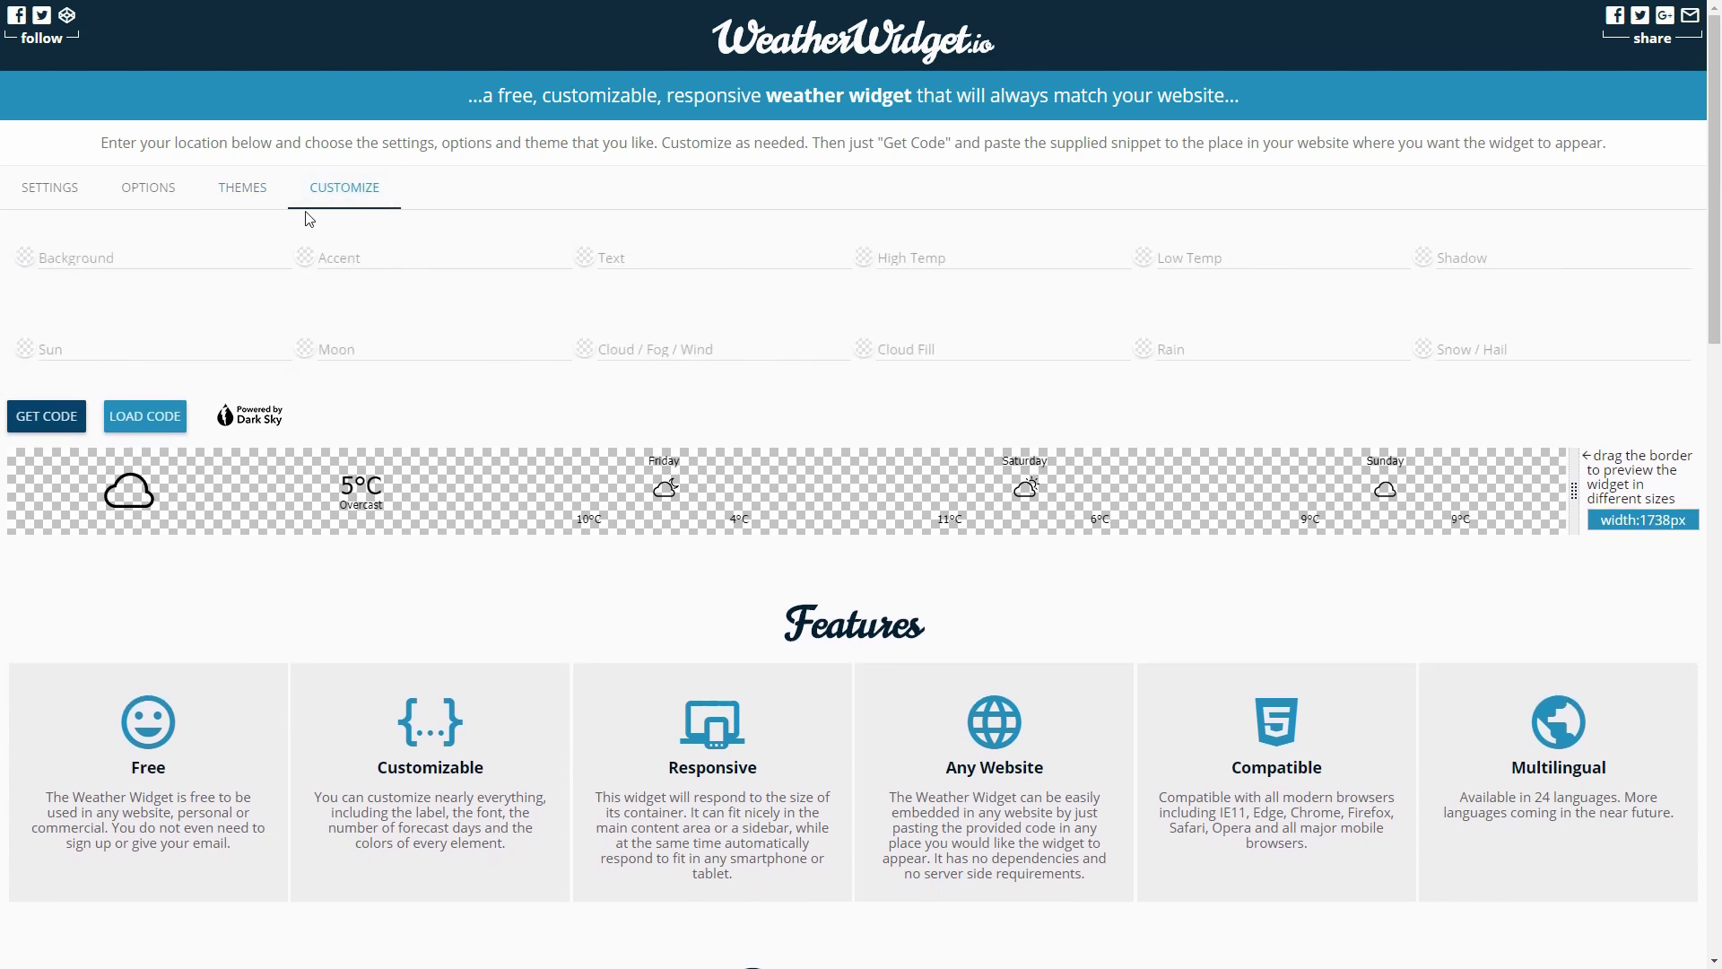
{"action": "left_click", "coordinate": [27, 258]}
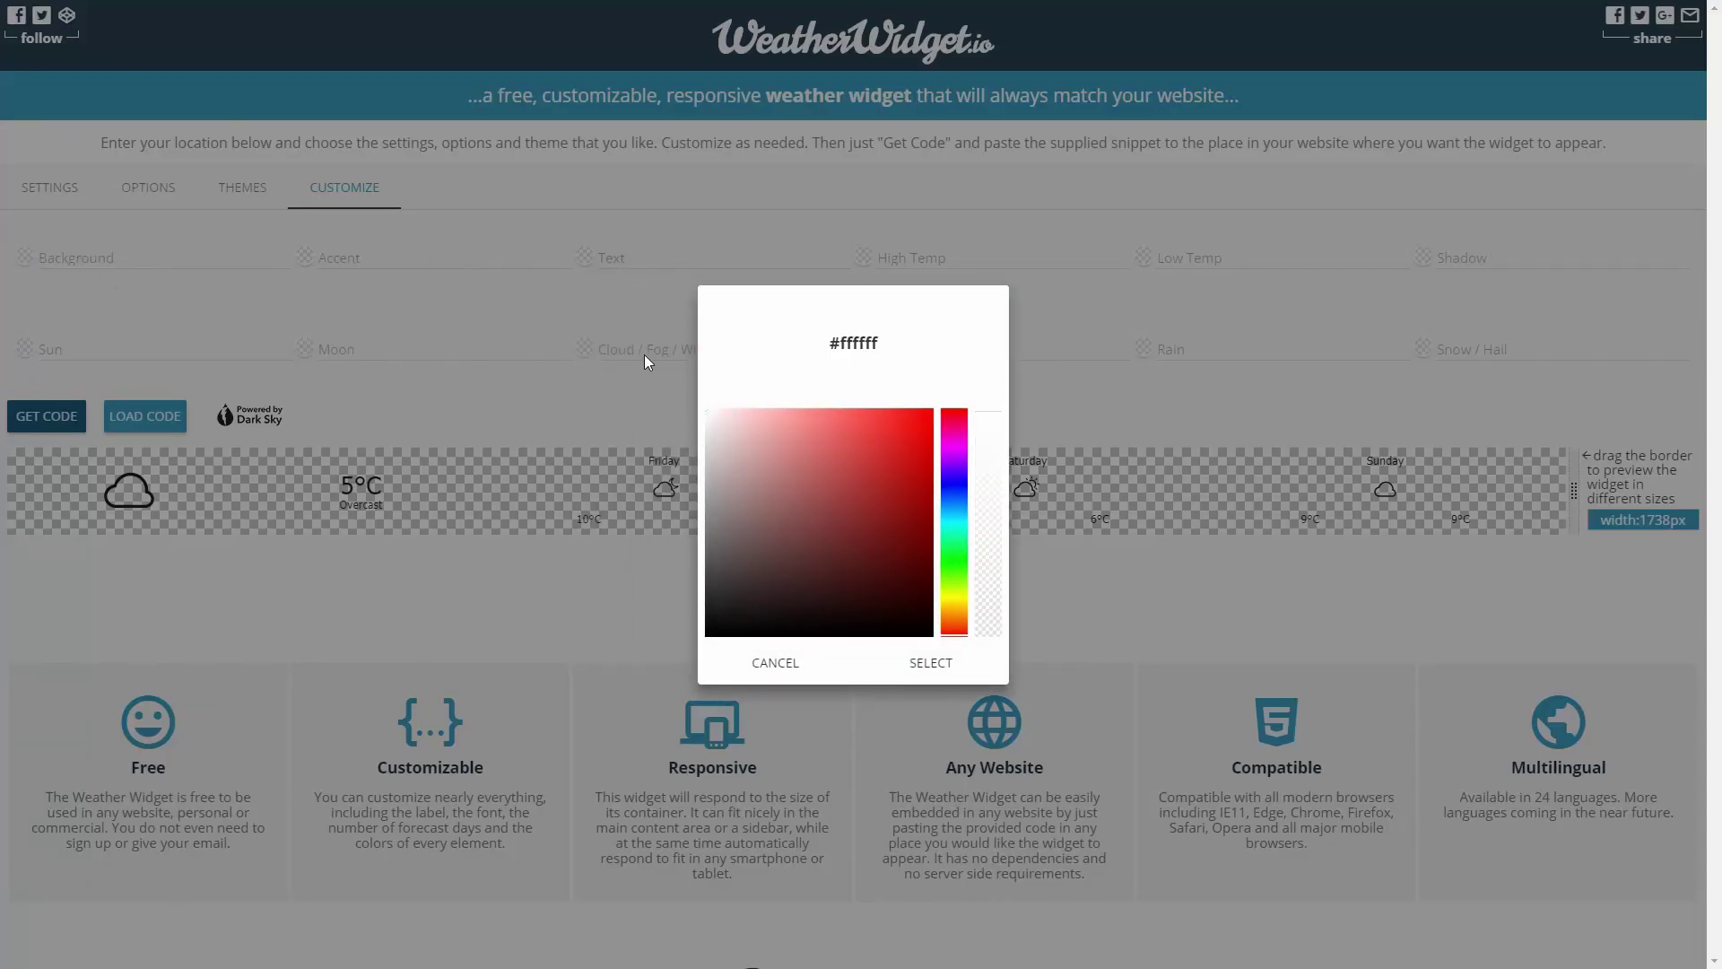
{"action": "left_click", "coordinate": [928, 669]}
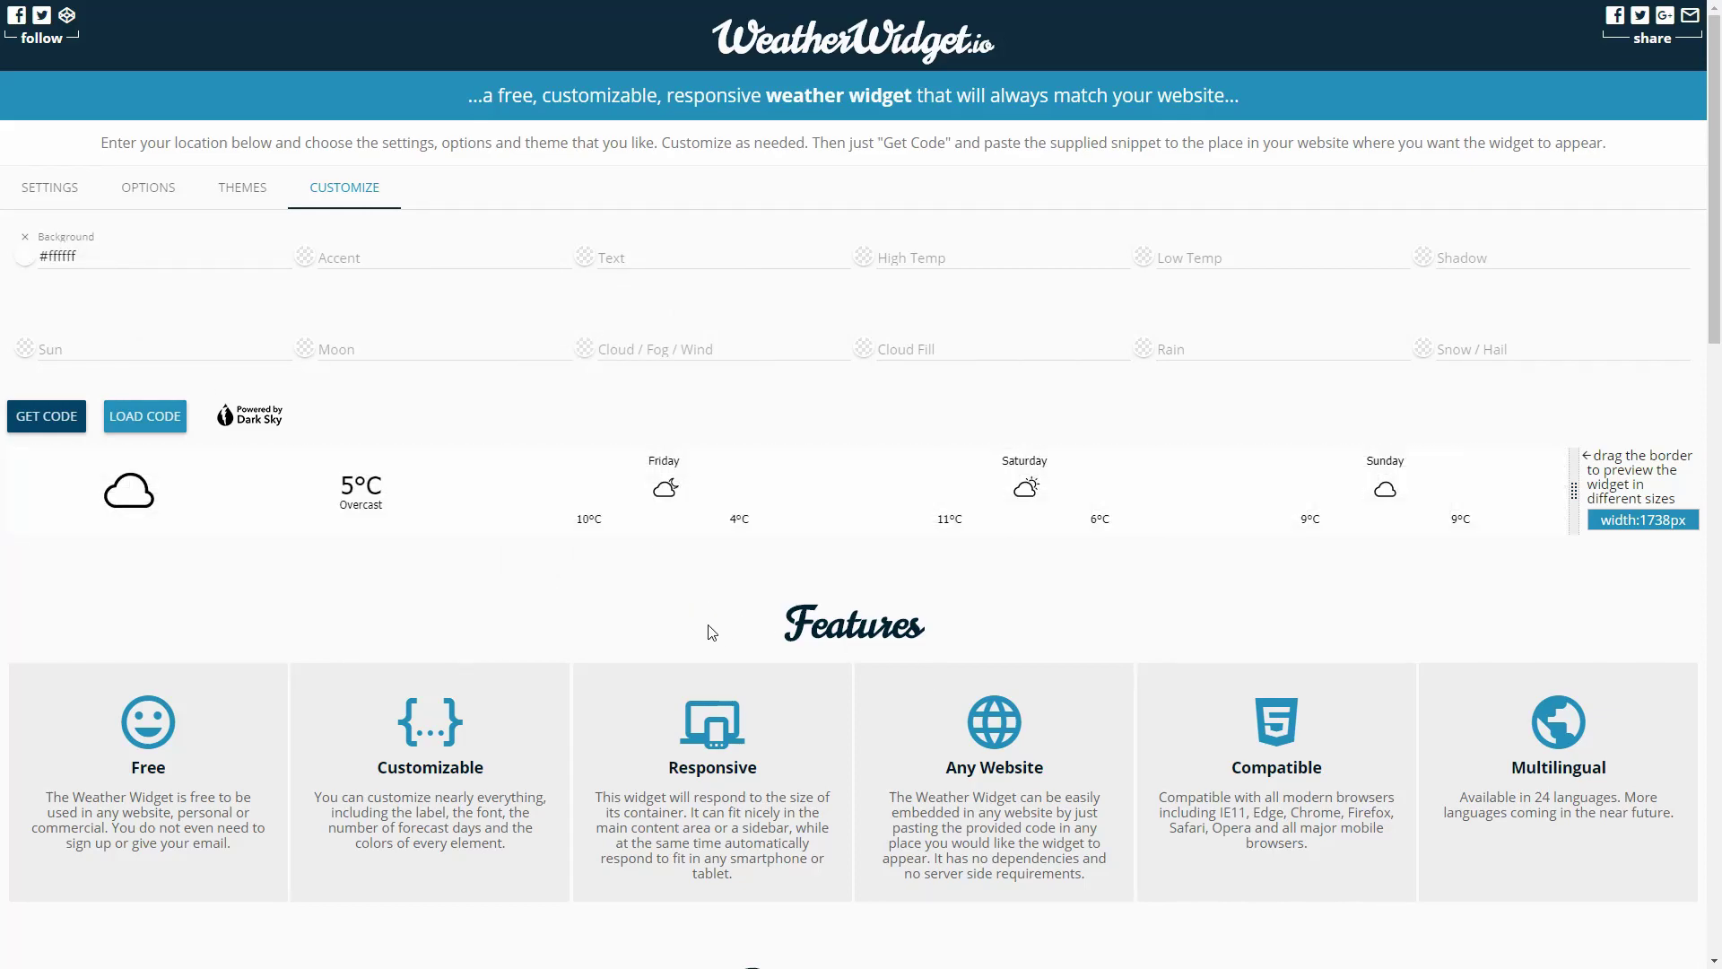
- Inspect the first Find Us title on the WP Example site, copy its background color code, and return to WeatherWidget.io
{"action": "key", "text": "ctrl+Tab"}
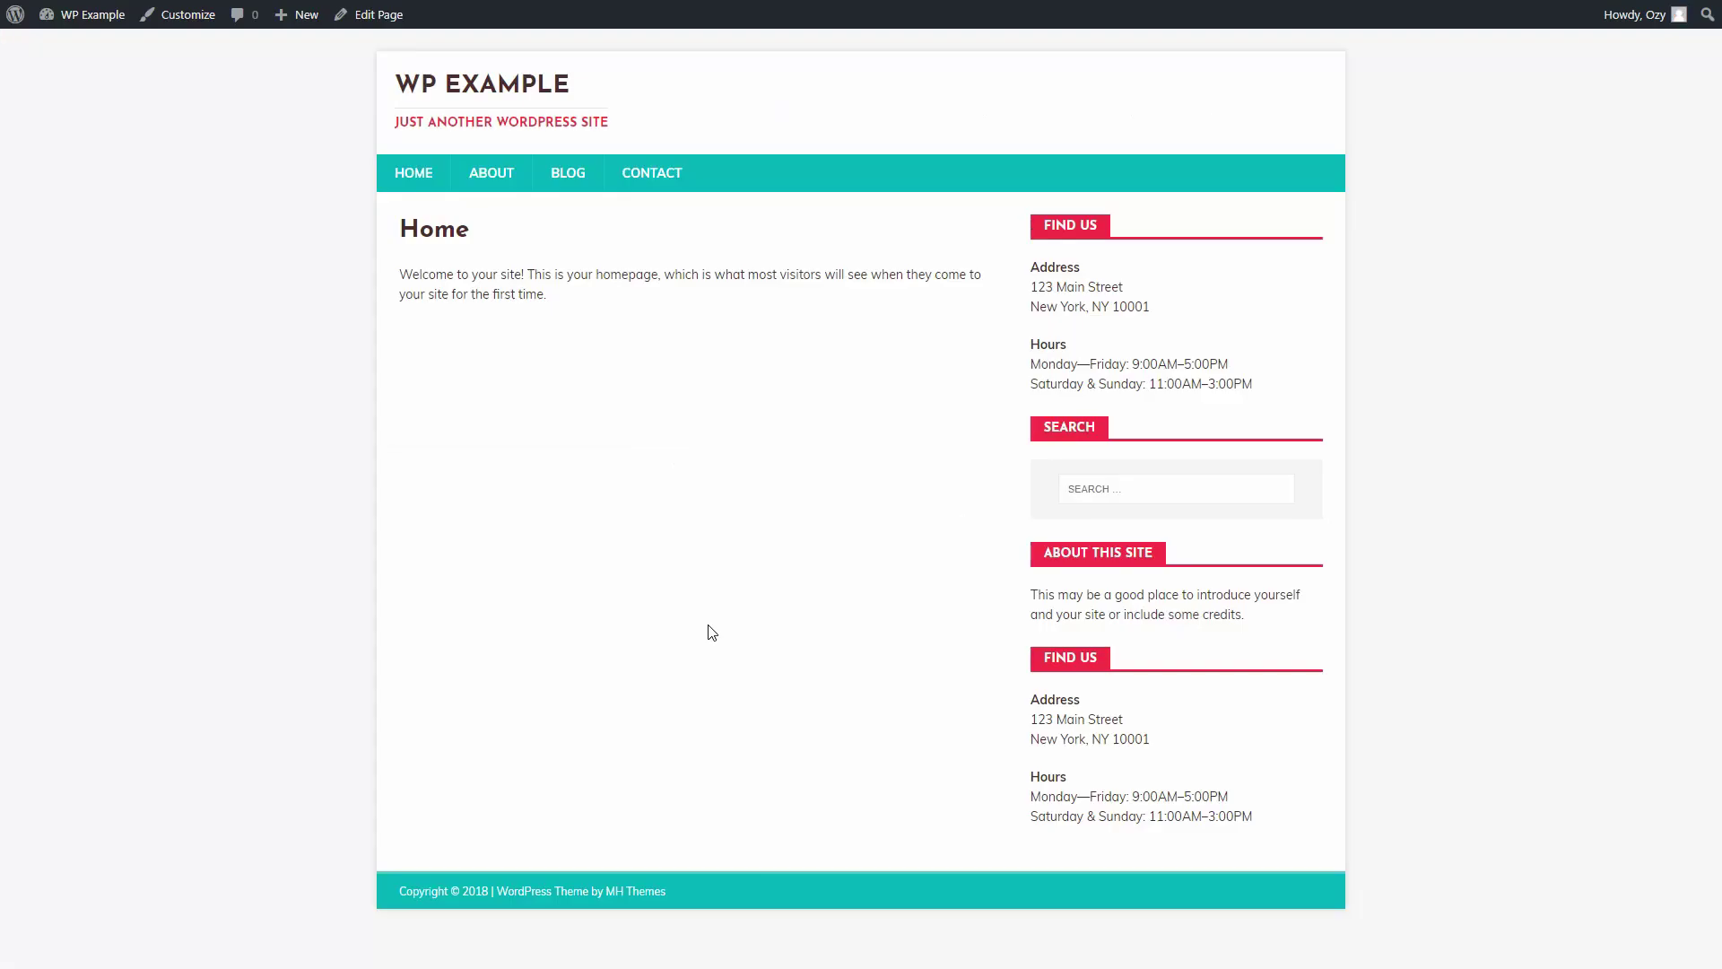
{"action": "key", "text": "F12"}
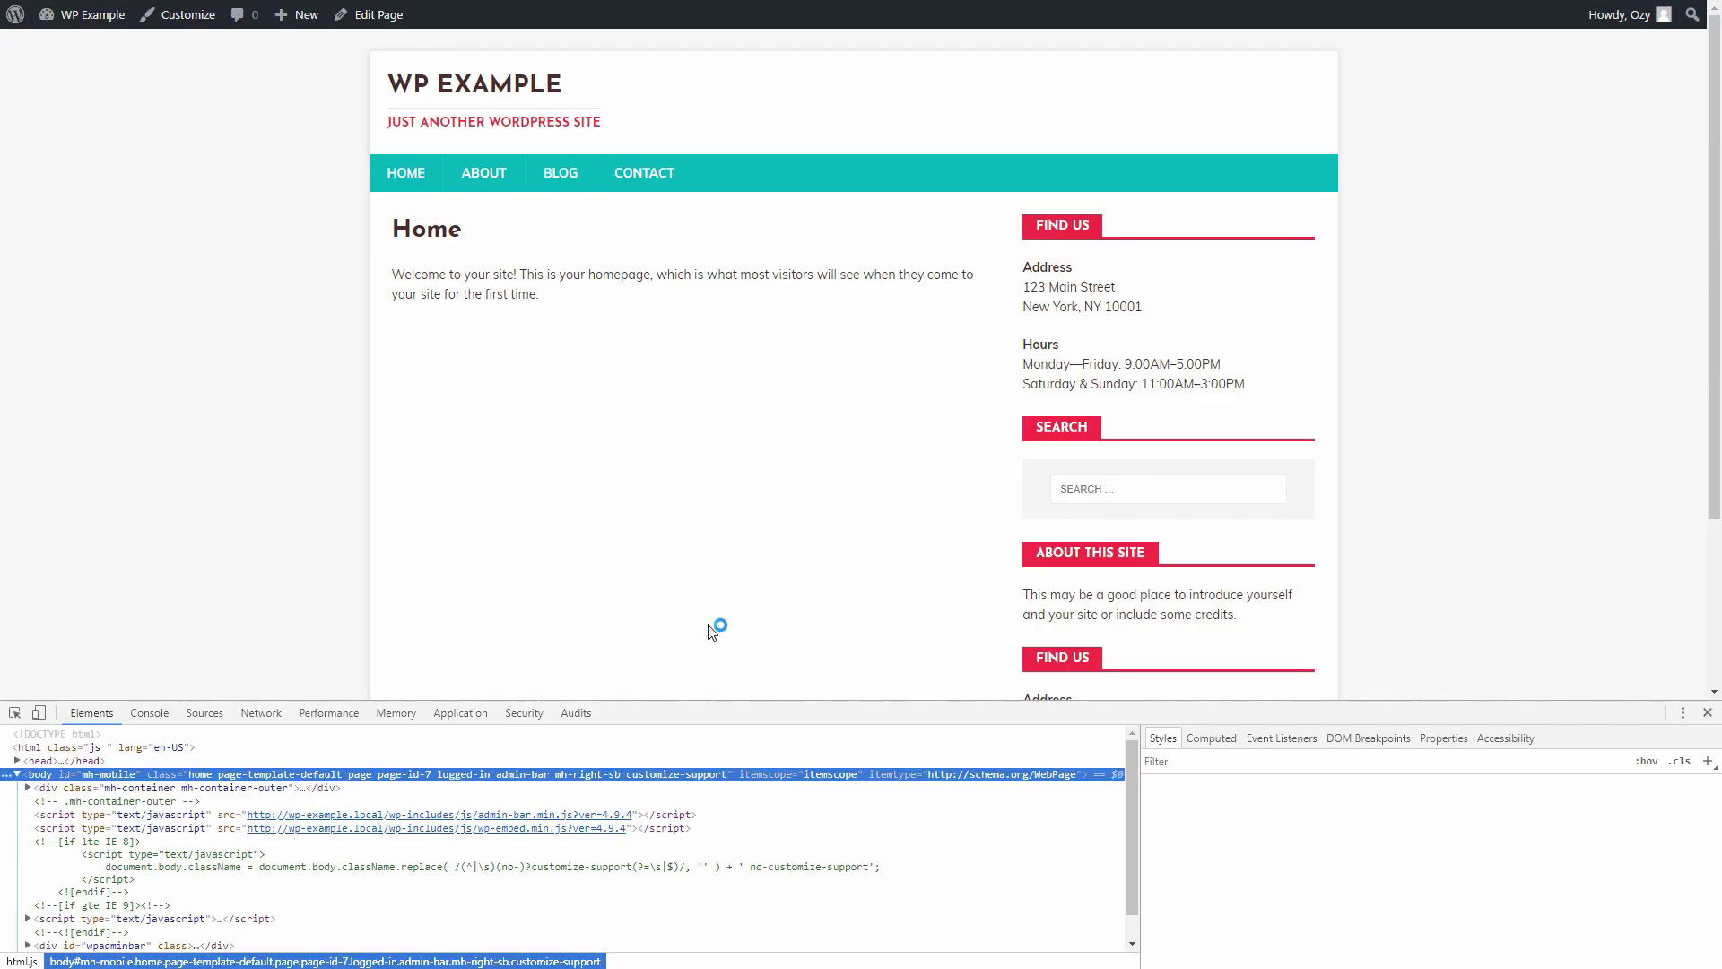
{"action": "left_click", "coordinate": [14, 712]}
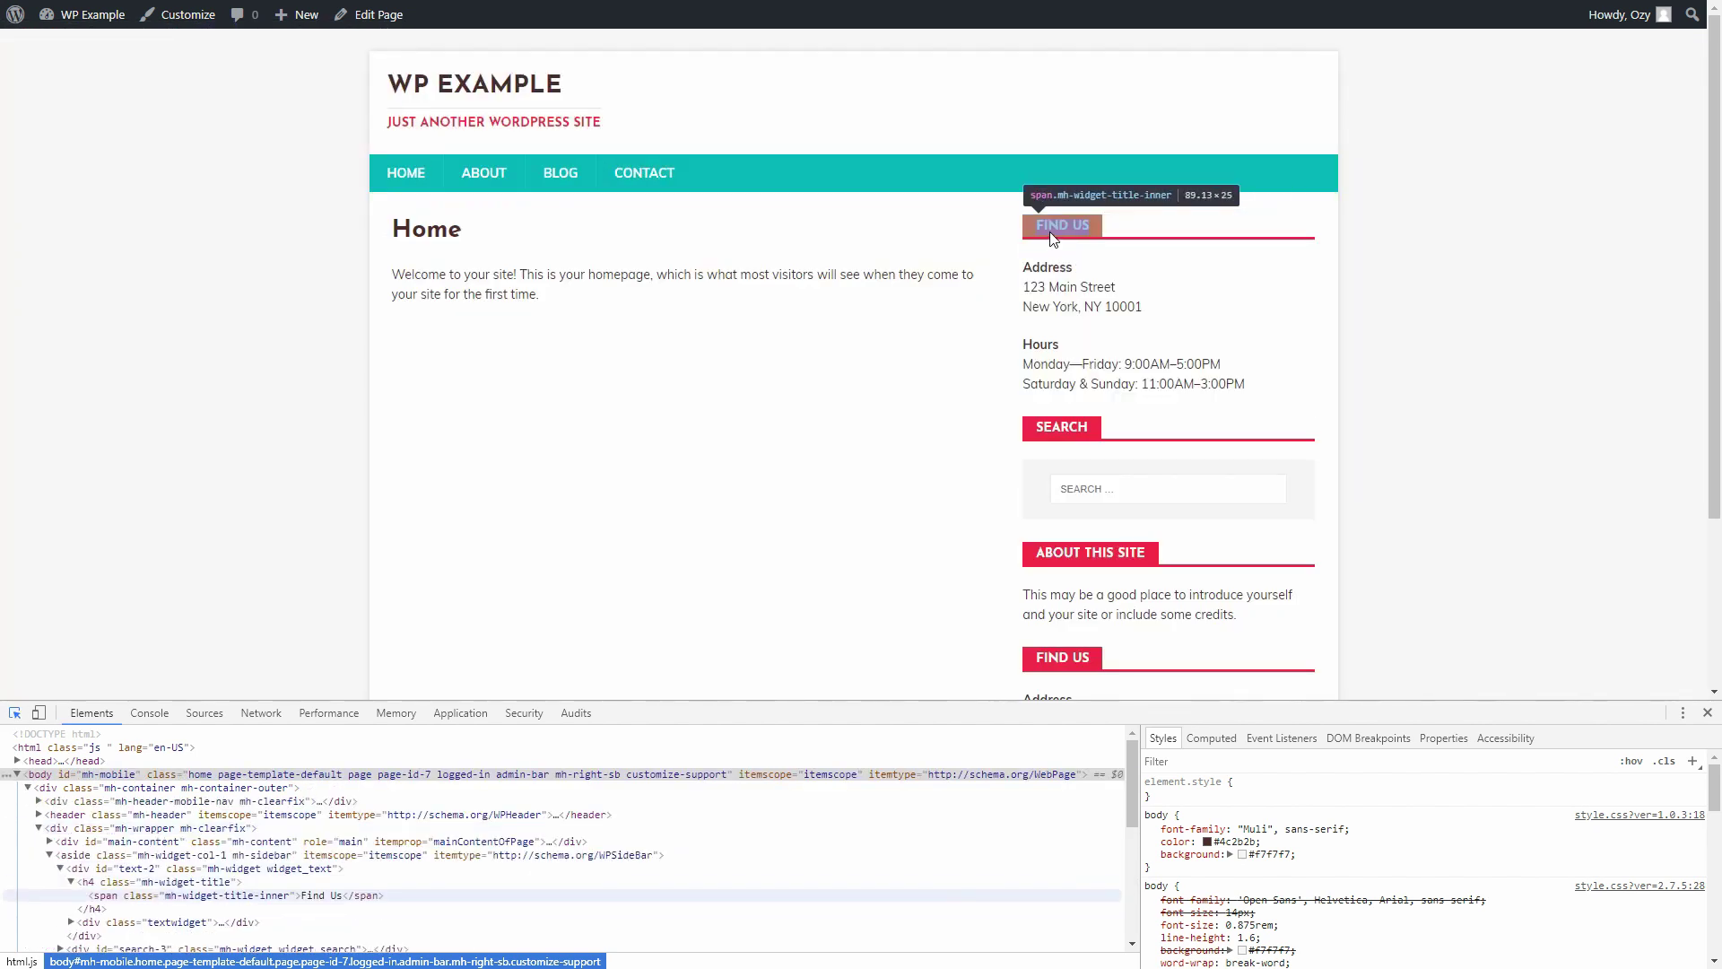
{"action": "left_click", "coordinate": [1052, 237]}
{"action": "left_click", "coordinate": [1273, 857]}
{"action": "key", "text": "ctrl+c"}
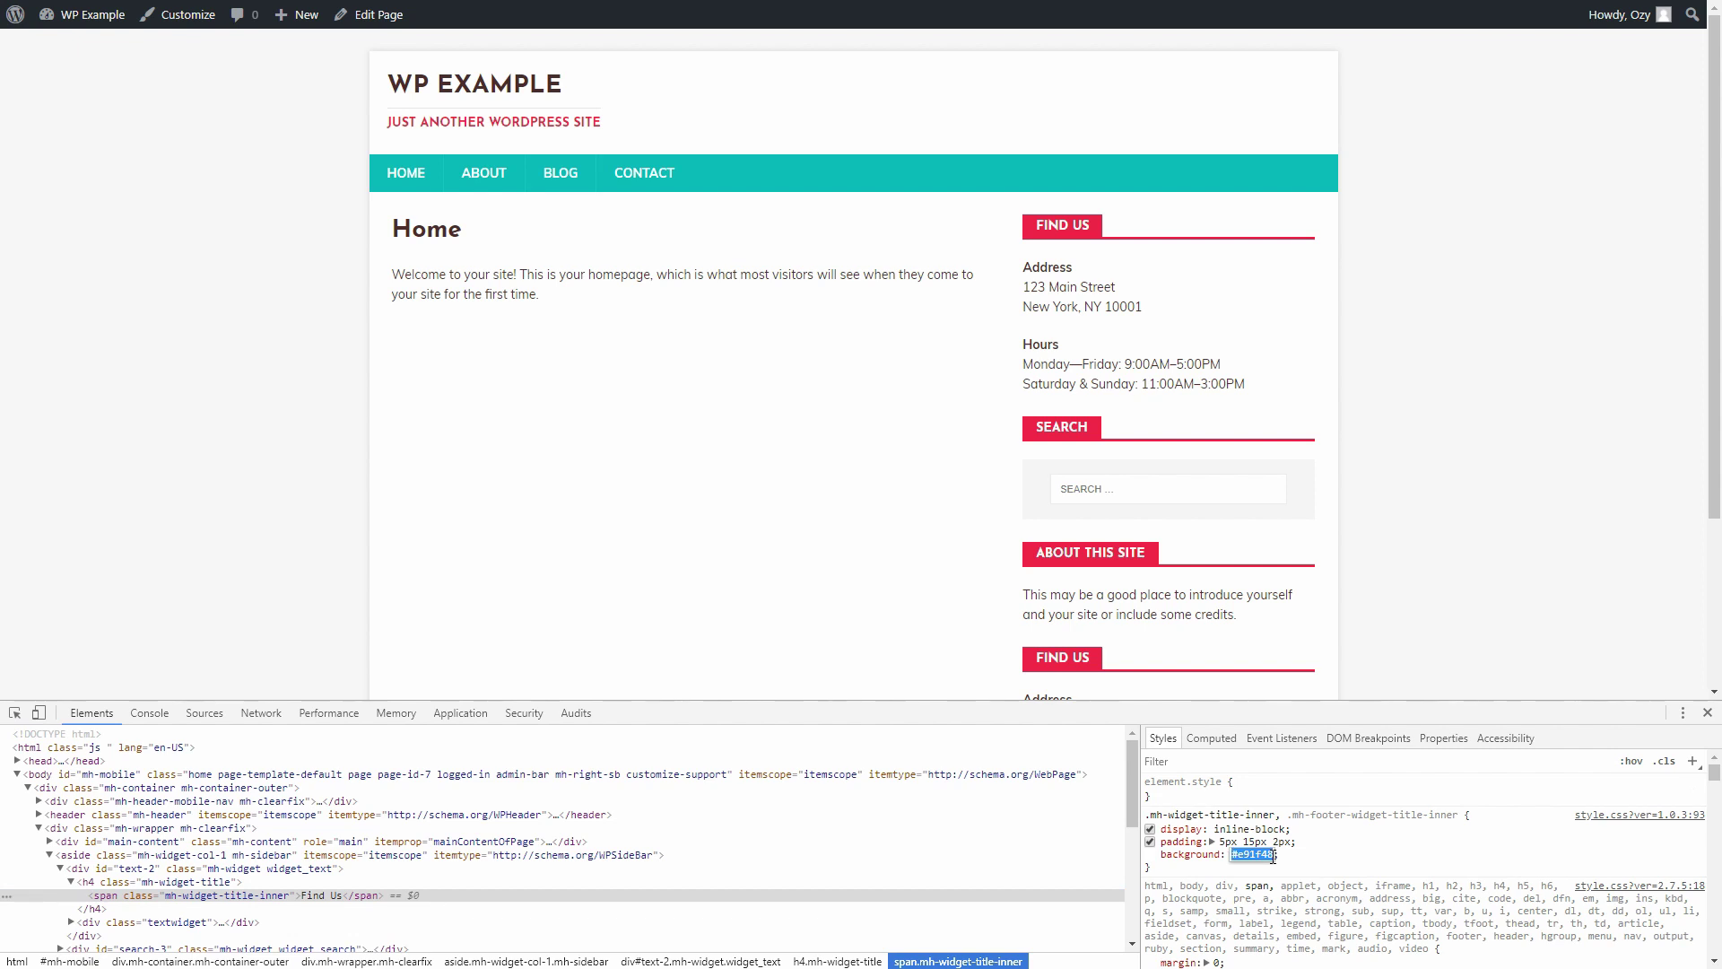
{"action": "left_click", "coordinate": [651, 653]}
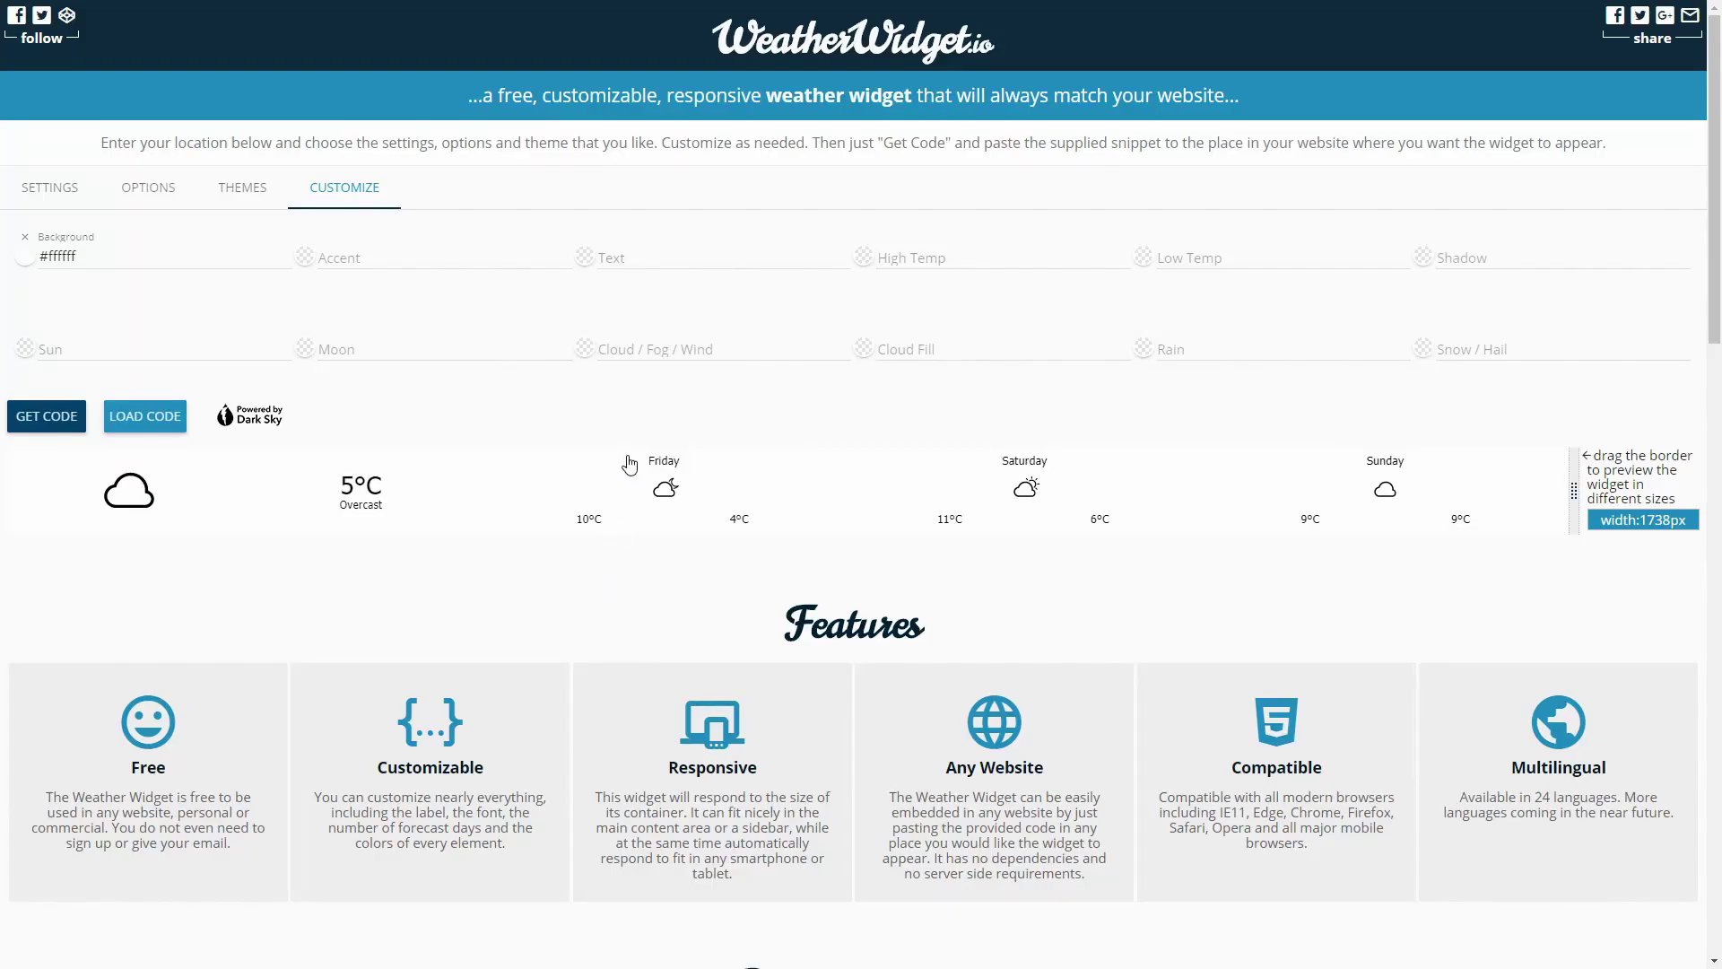
- Set the London widget's High Temp and Sun colors to the copied #e91f48
{"action": "left_click", "coordinate": [975, 261]}
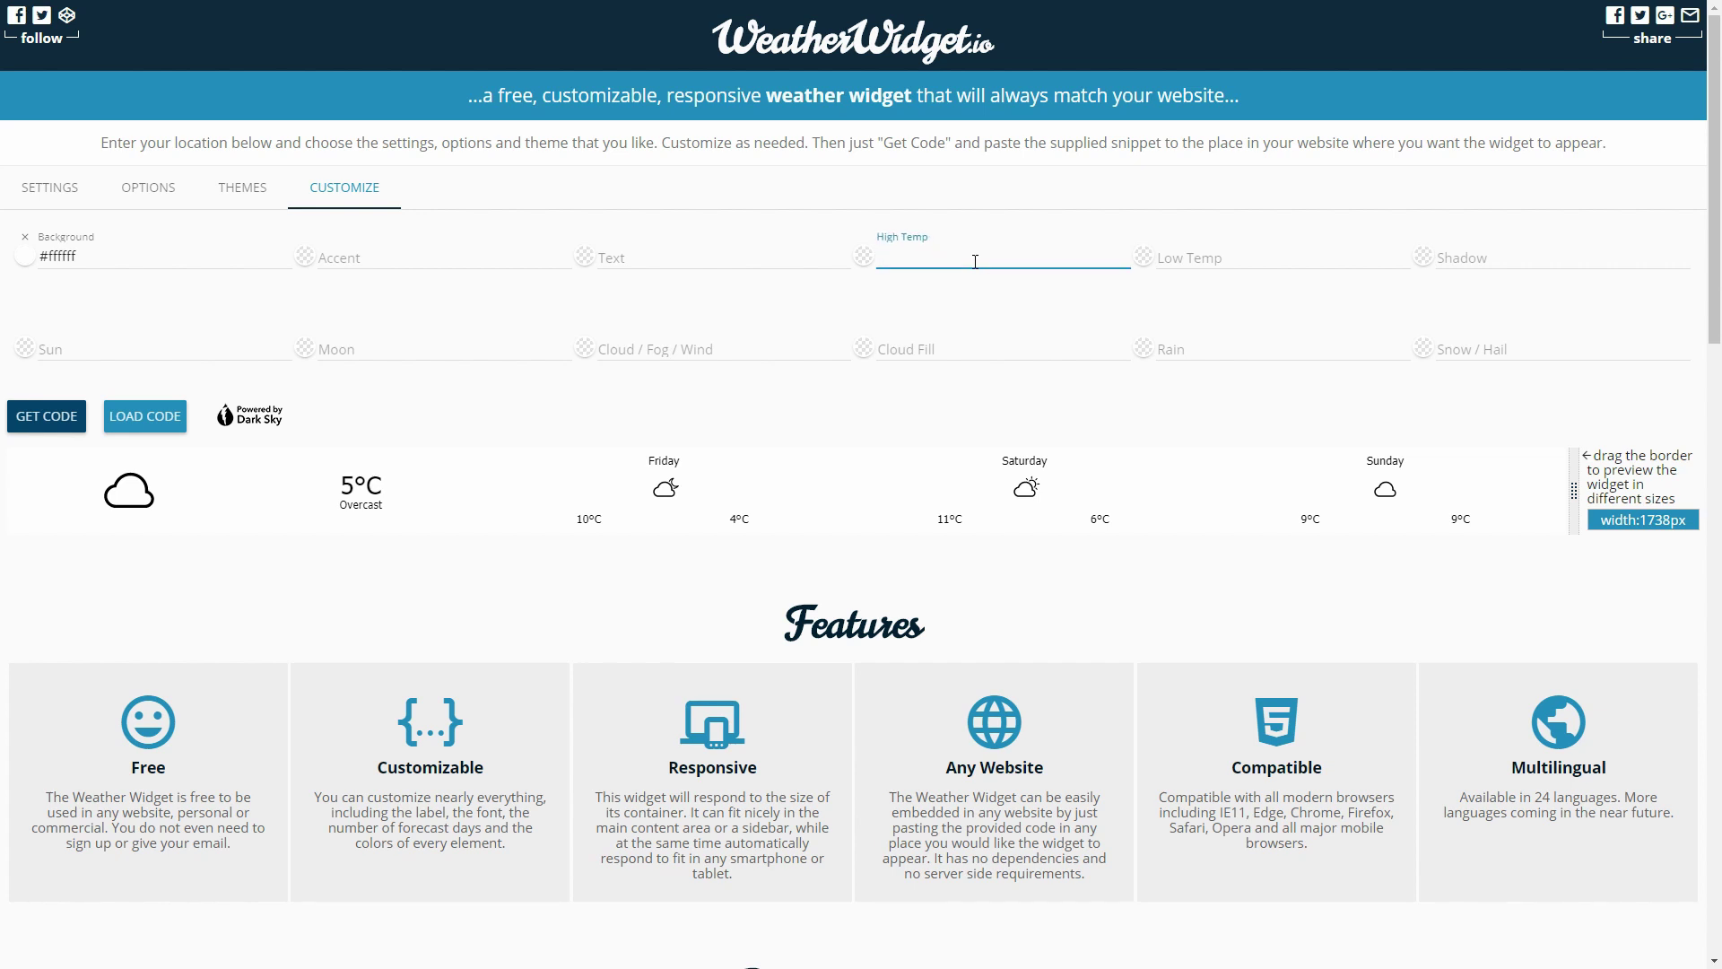
{"action": "key", "text": "ctrl+v"}
{"action": "left_click", "coordinate": [144, 350]}
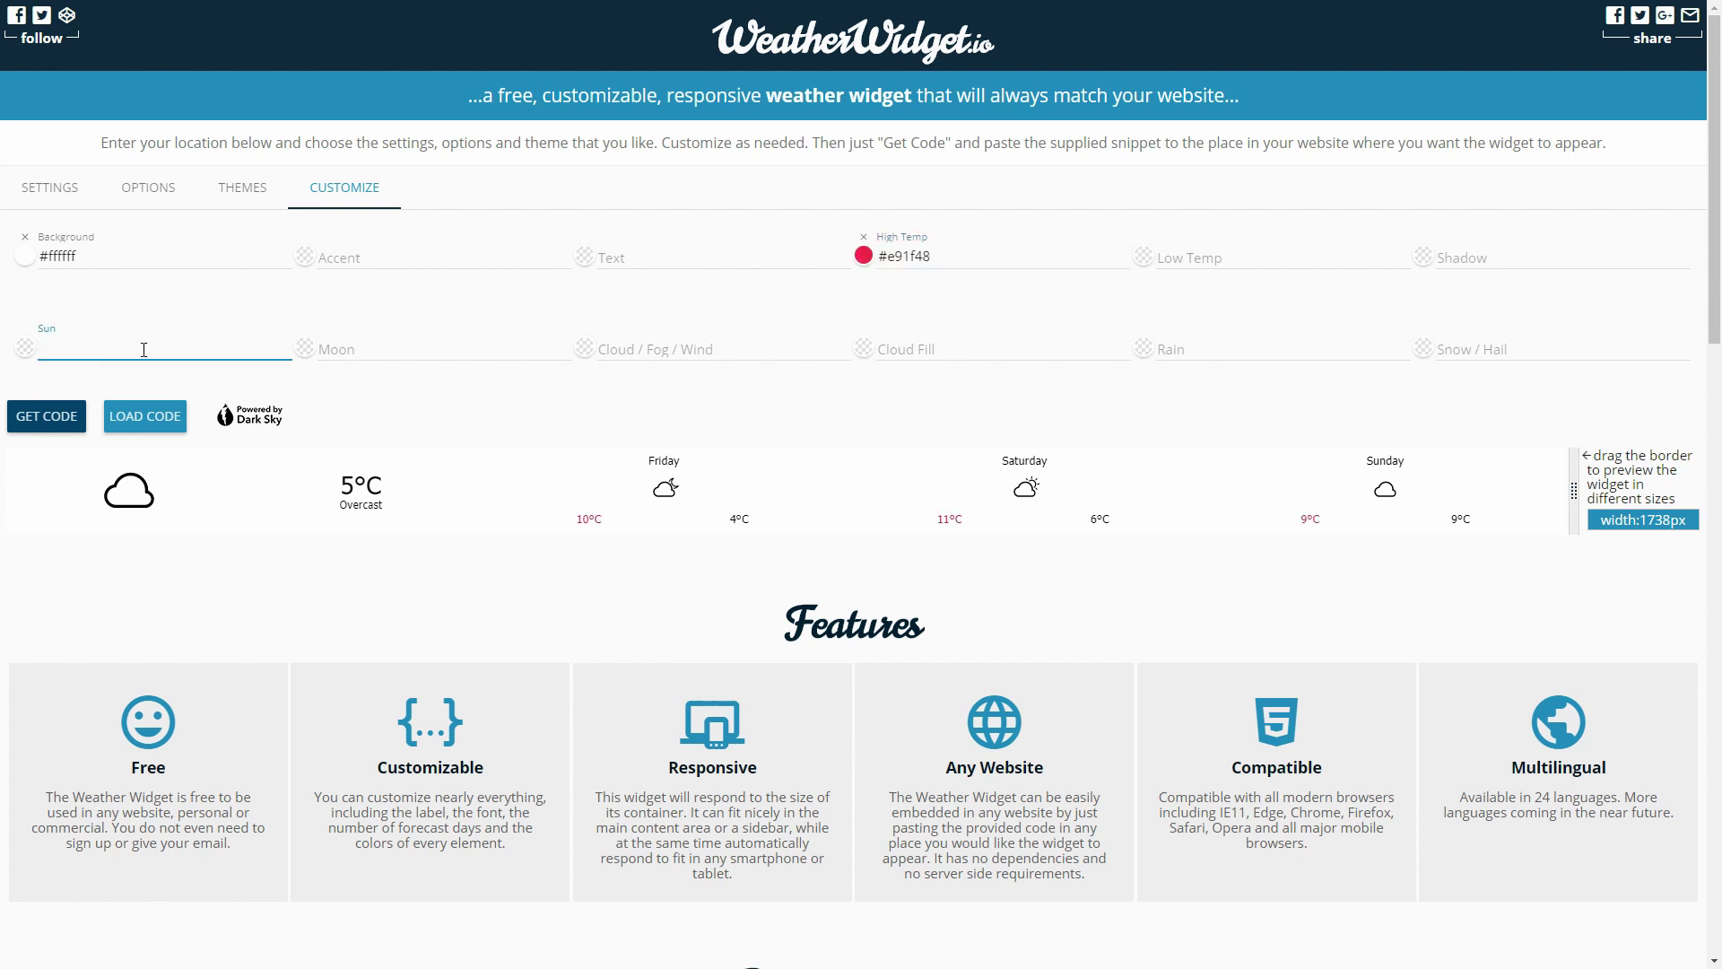
{"action": "key", "text": "ctrl+v"}
- Copy the navigation bar's background color from the WP Example site and use it as the widget's Cloud / Fog / Wind color, #05c1b6
{"action": "key", "text": "ctrl+Tab"}
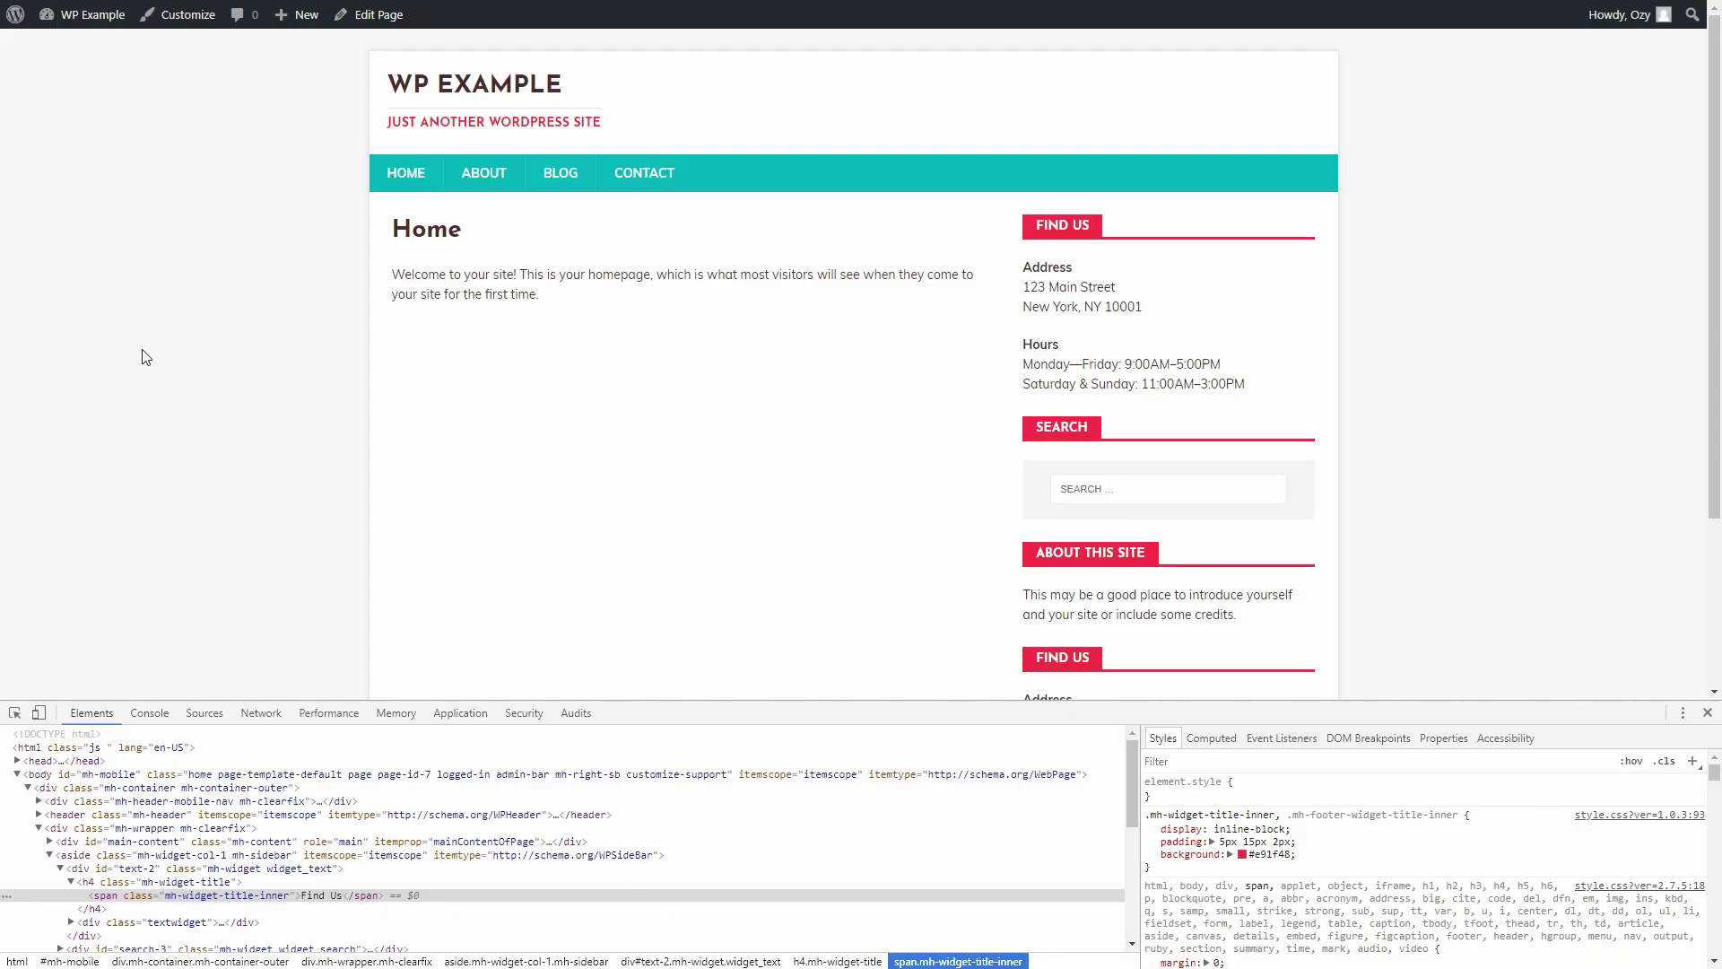
{"action": "left_click", "coordinate": [14, 713]}
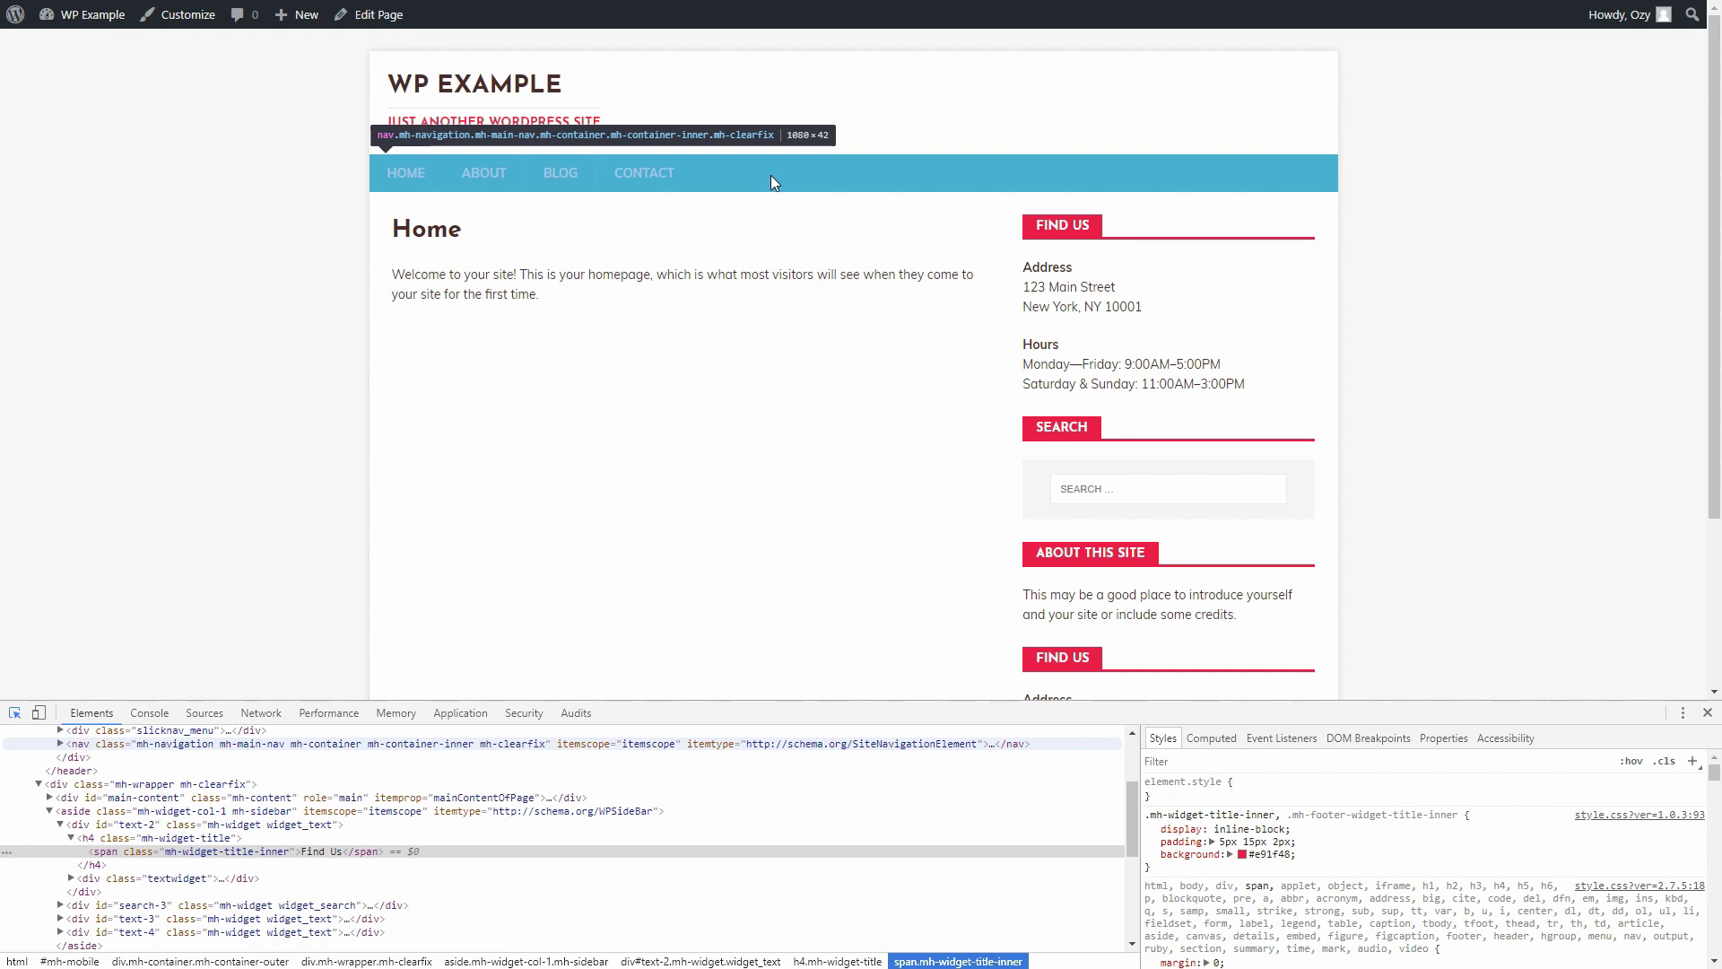
{"action": "left_click", "coordinate": [771, 175]}
{"action": "left_click", "coordinate": [1277, 828]}
{"action": "key", "text": "ctrl+c"}
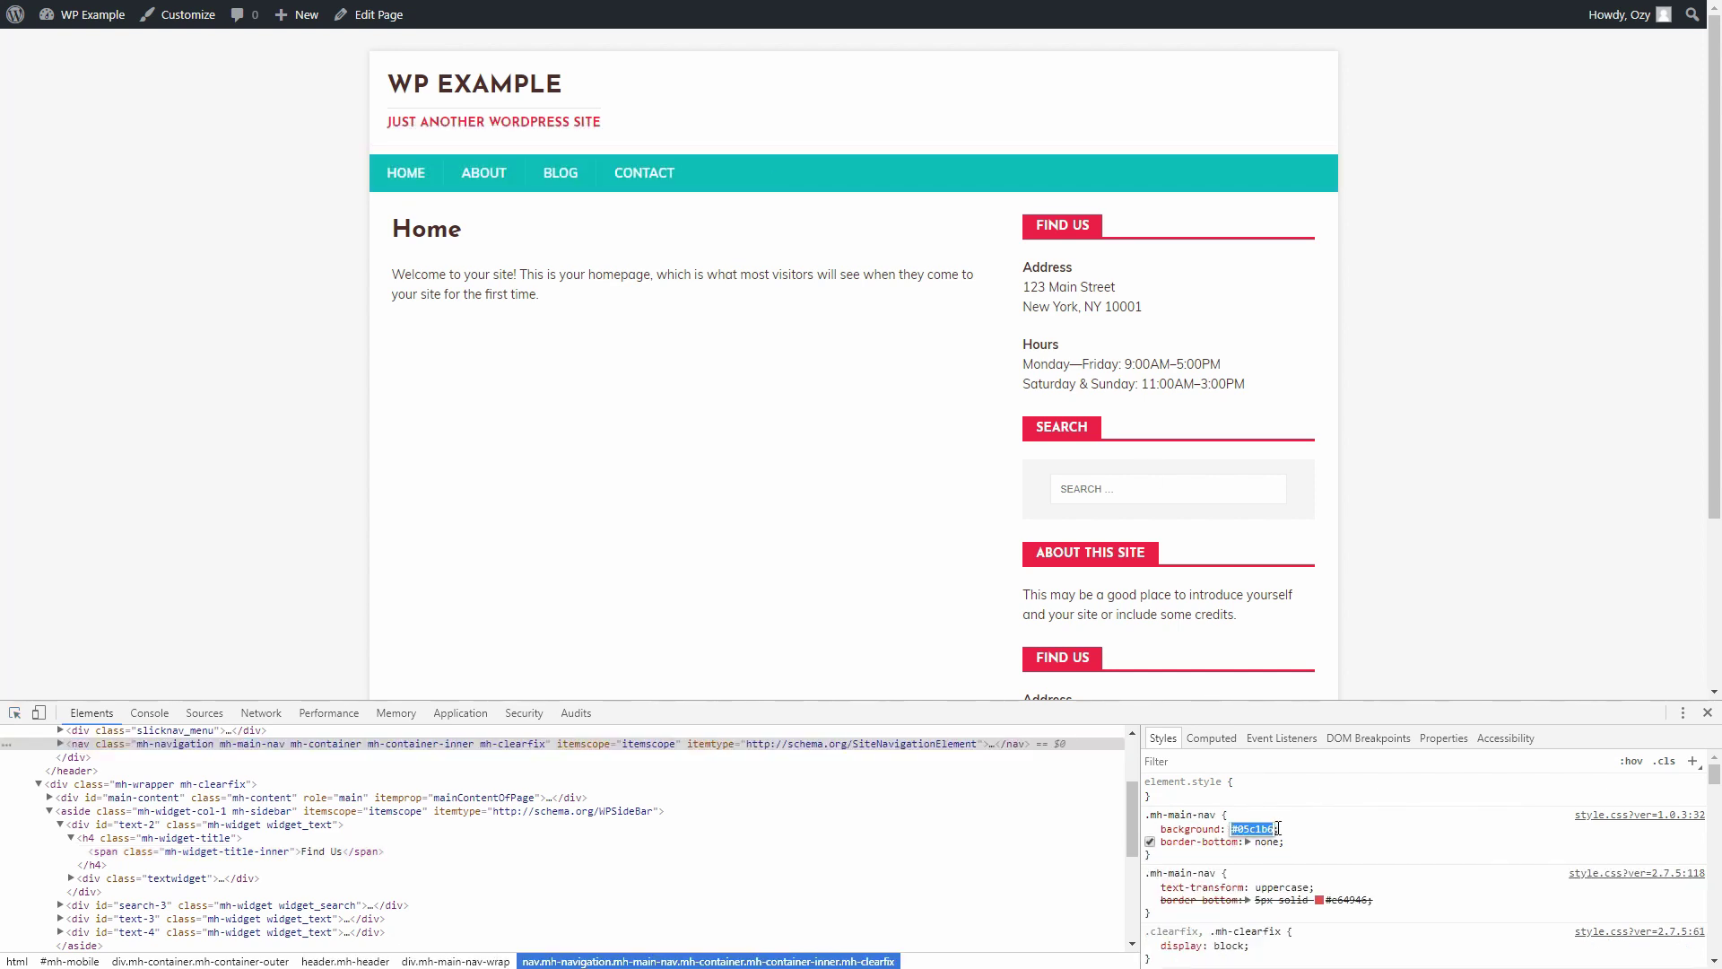
{"action": "left_click", "coordinate": [770, 633]}
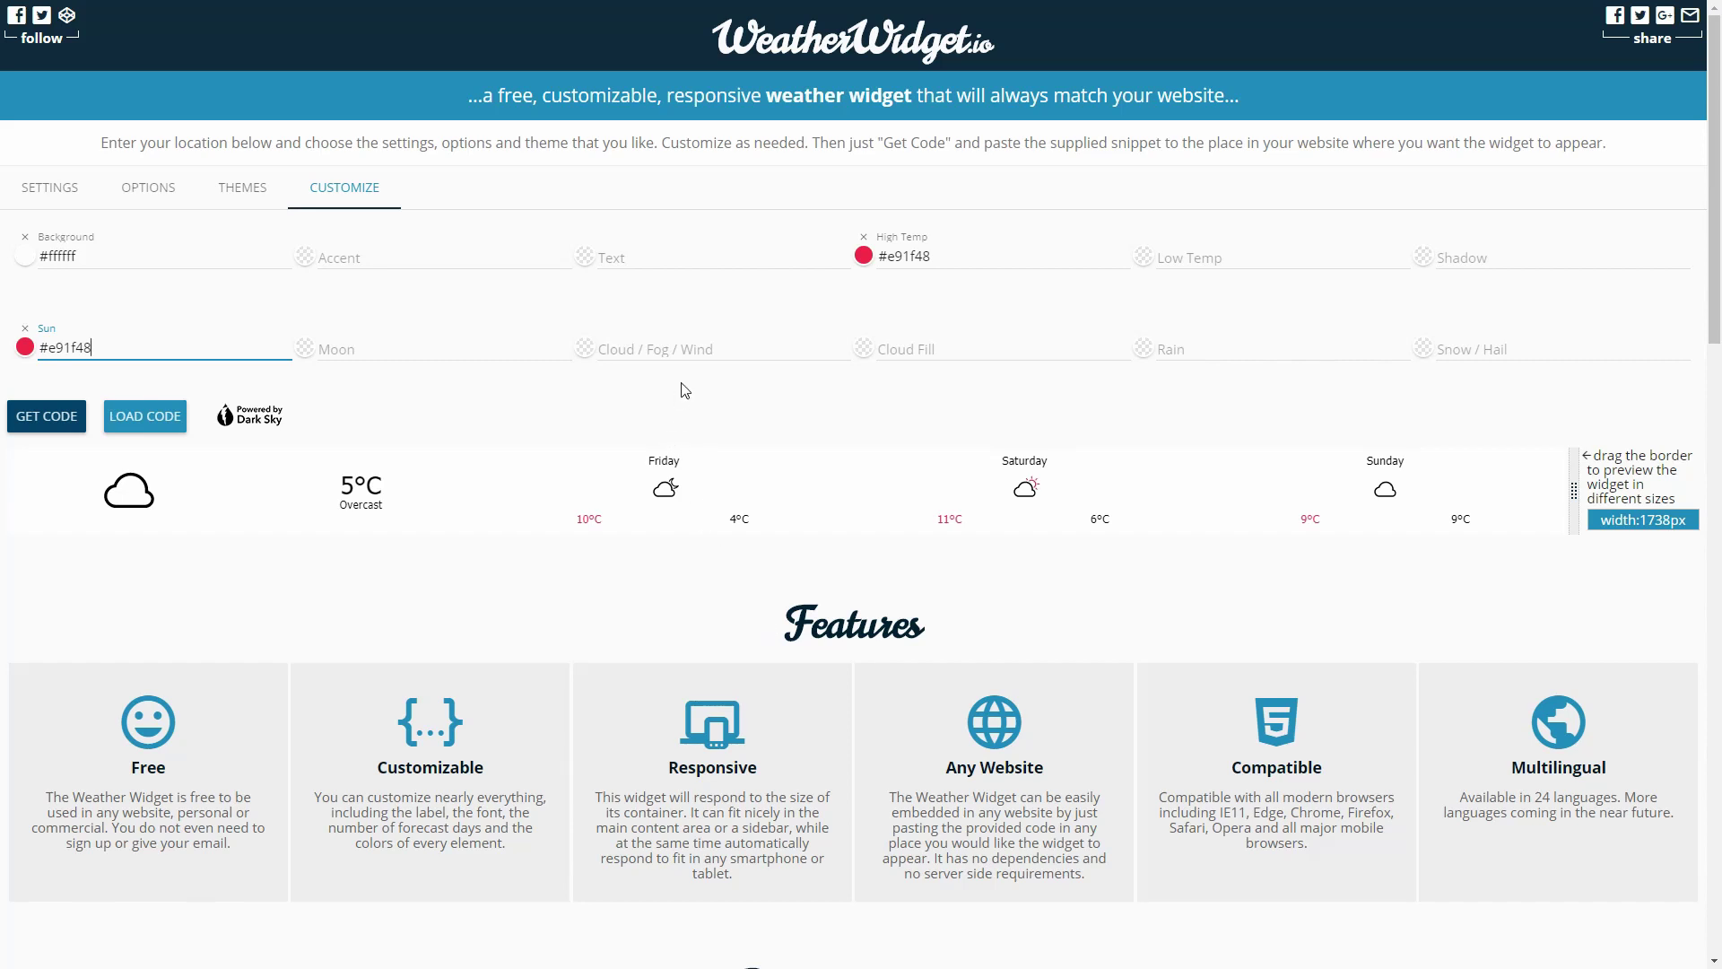
{"action": "left_click", "coordinate": [707, 349]}
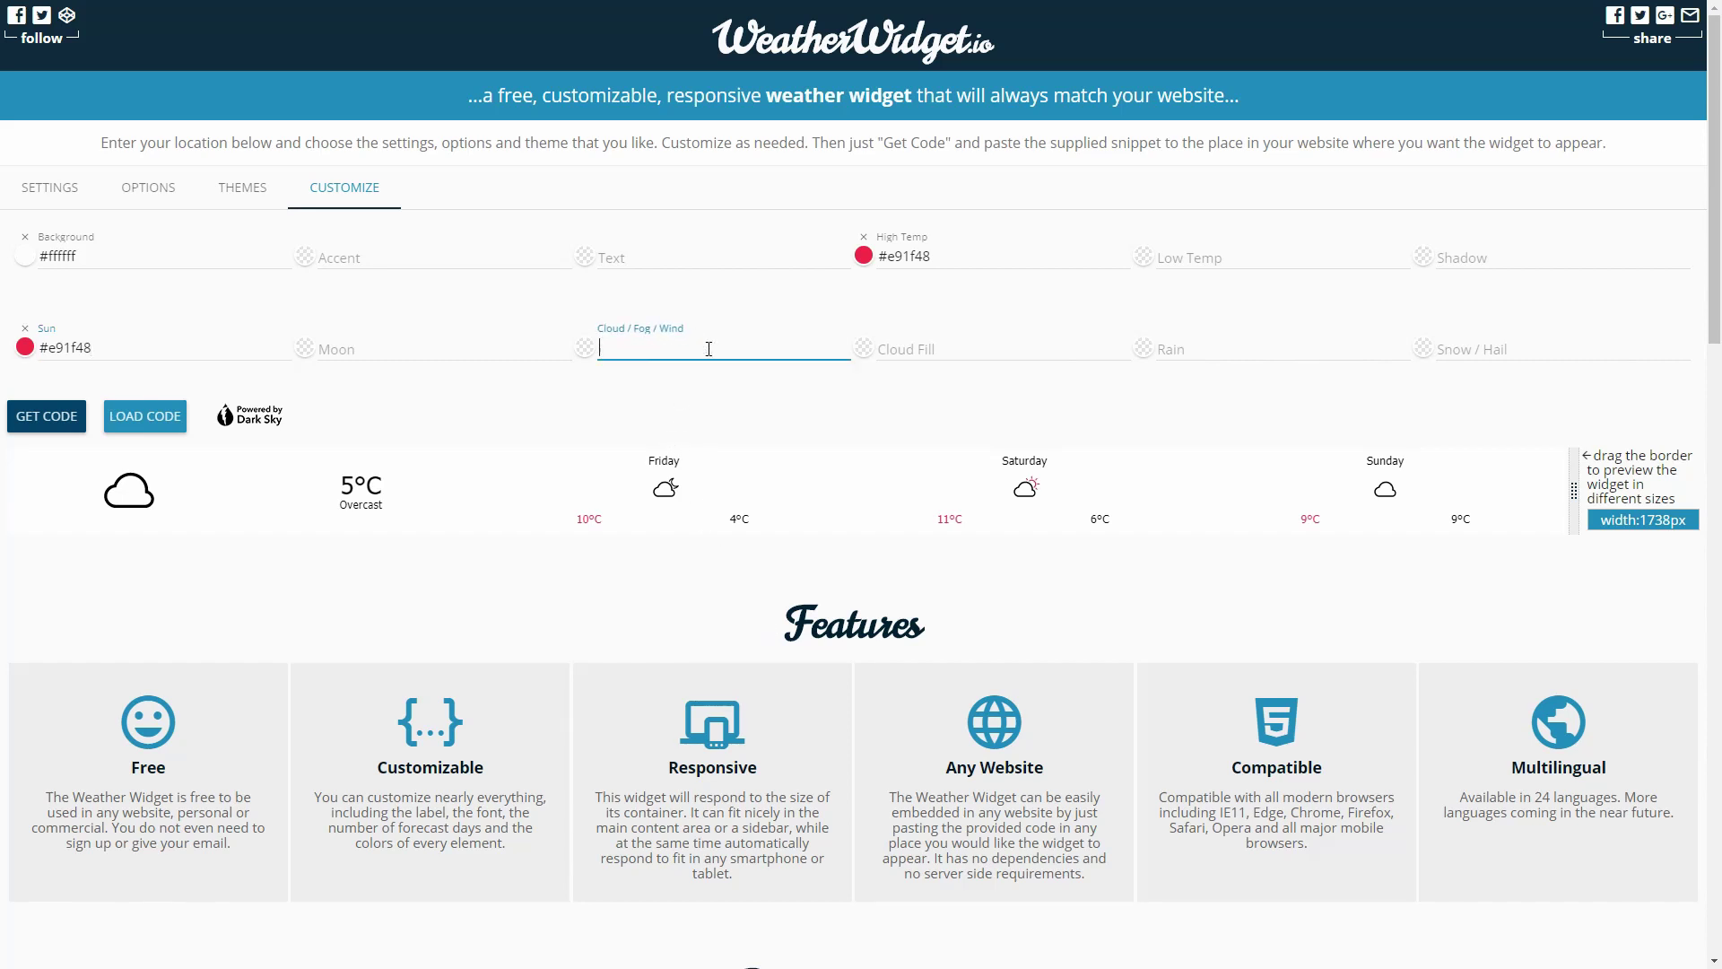
{"action": "key", "text": "ctrl+v"}
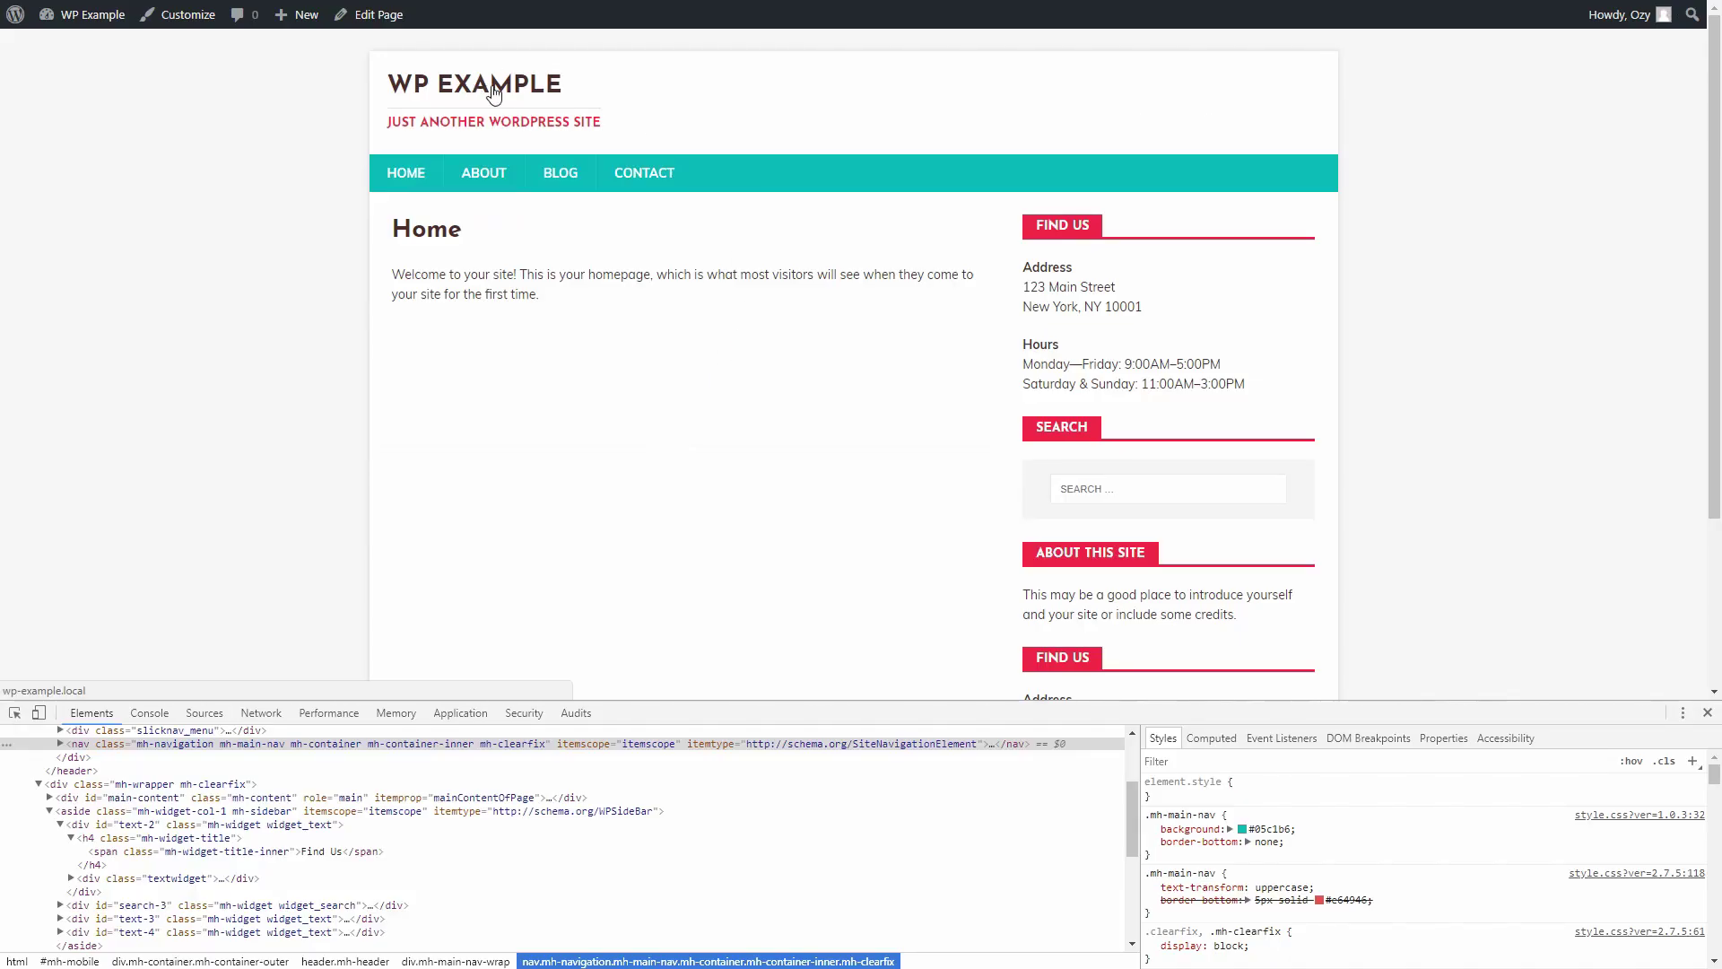
- Copy the WP Example site title's text color and apply it as the widget's Text color, #4c2b2b
{"action": "left_click", "coordinate": [14, 712]}
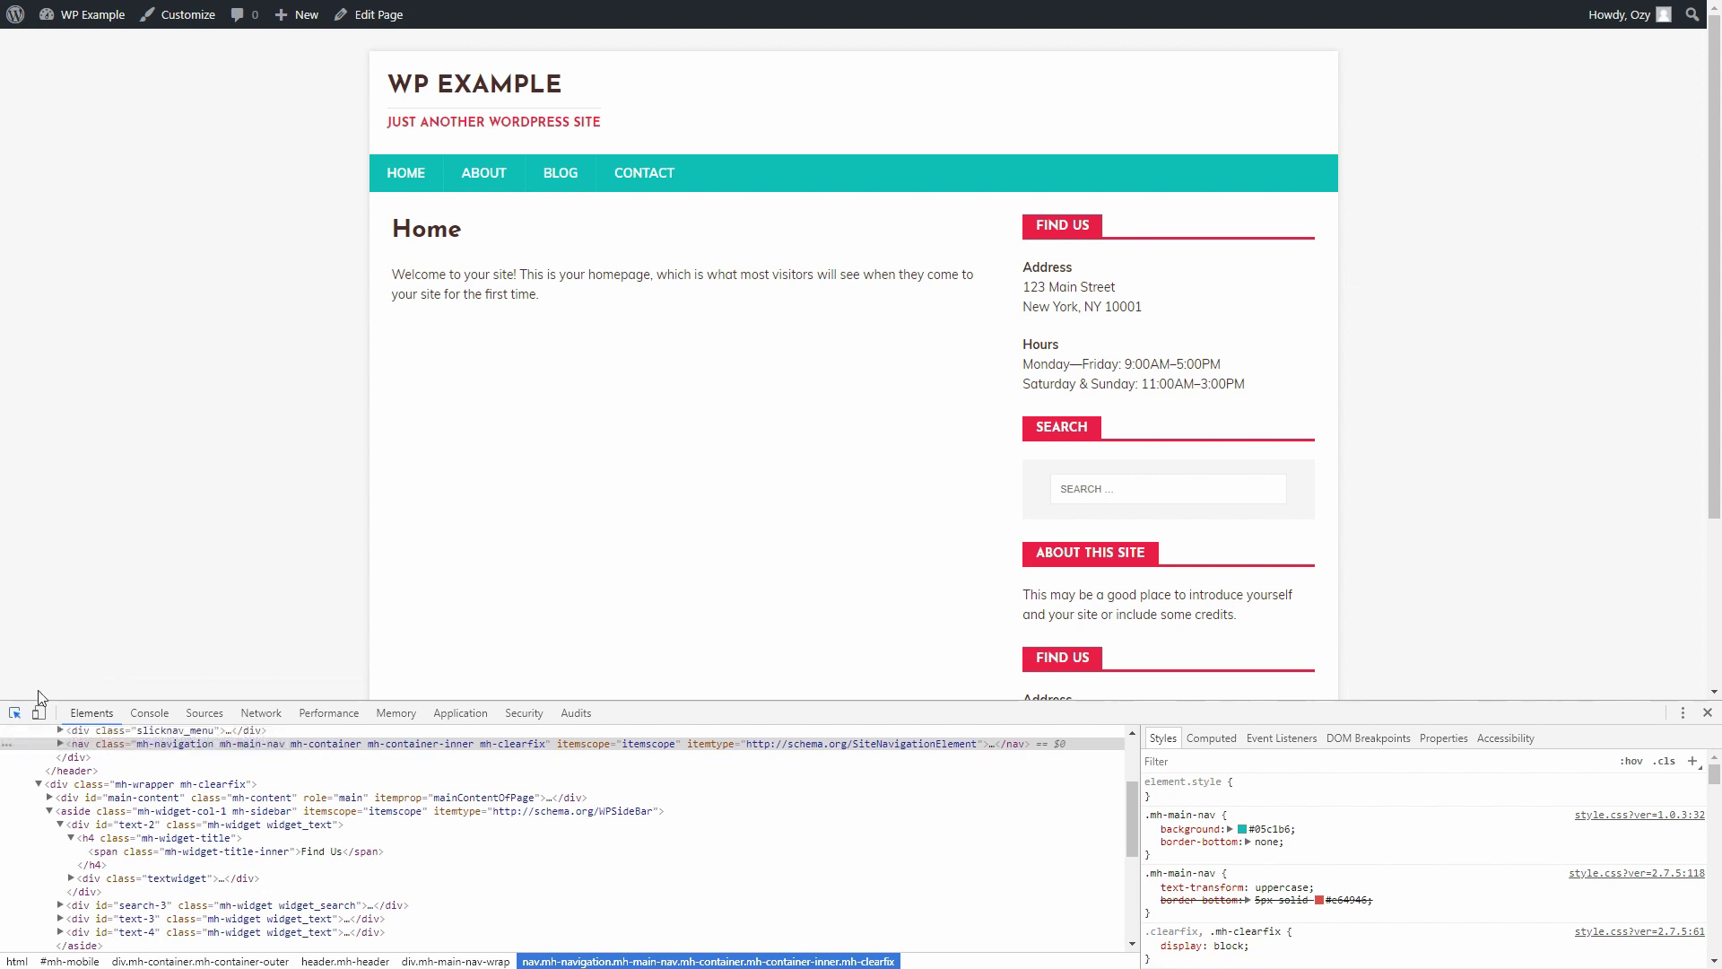
{"action": "left_click", "coordinate": [475, 85]}
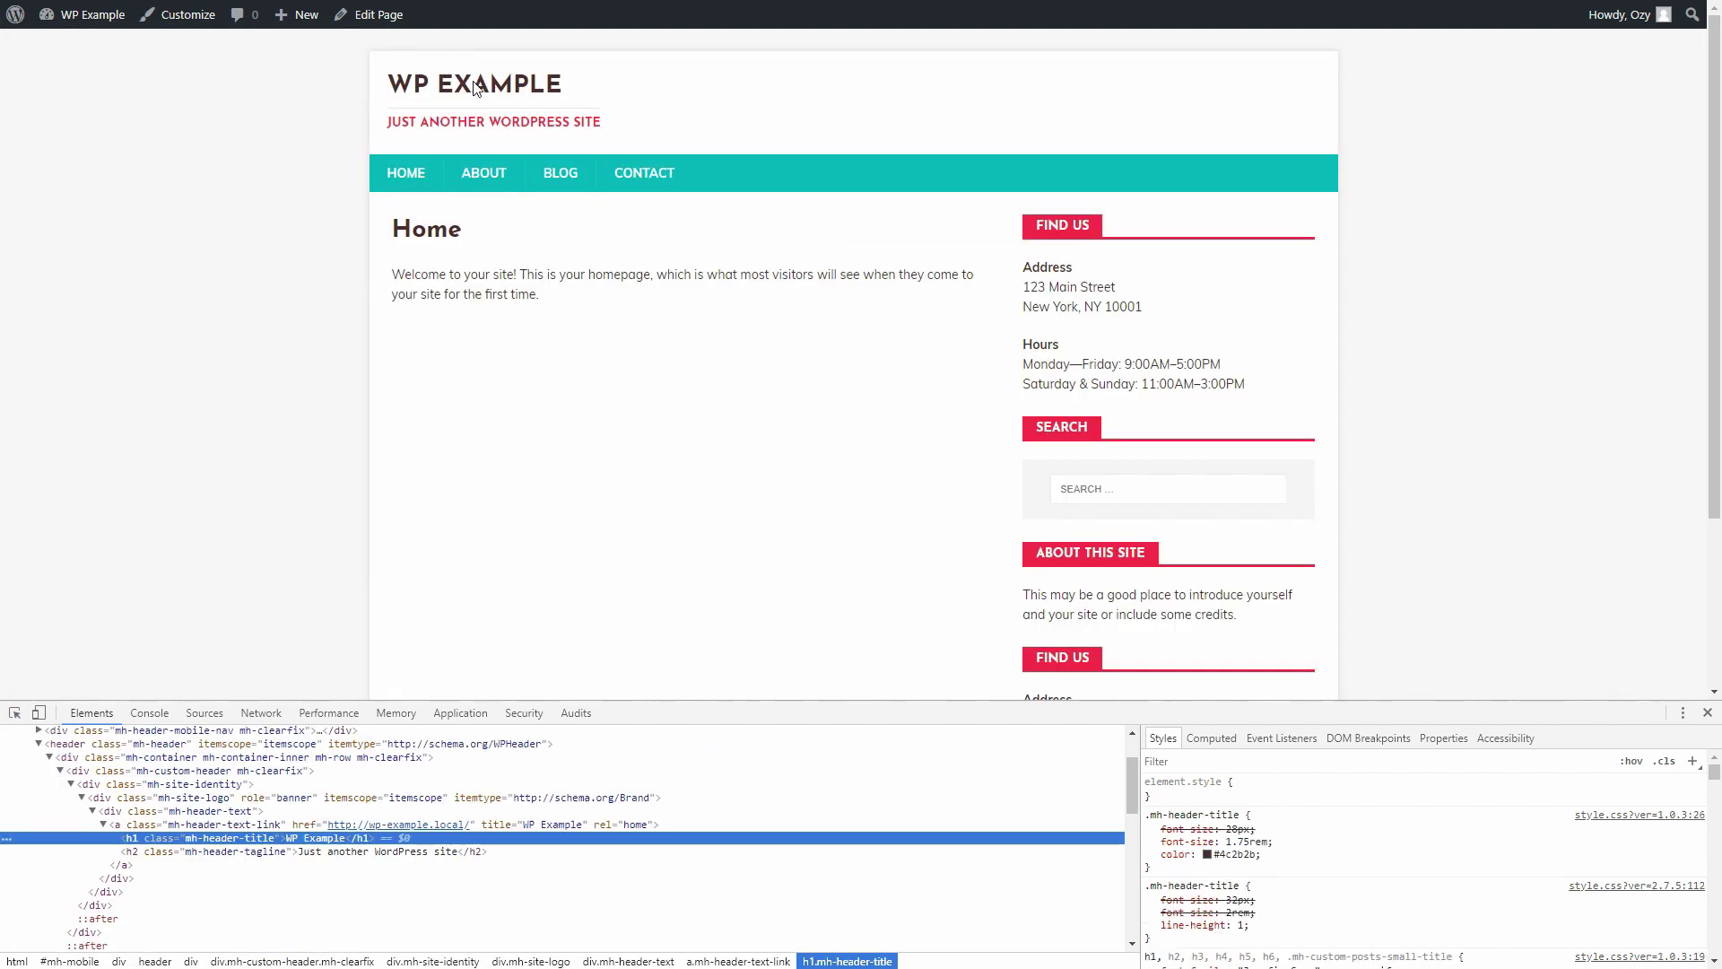
{"action": "left_click", "coordinate": [1226, 854]}
{"action": "key", "text": "ctrl+c"}
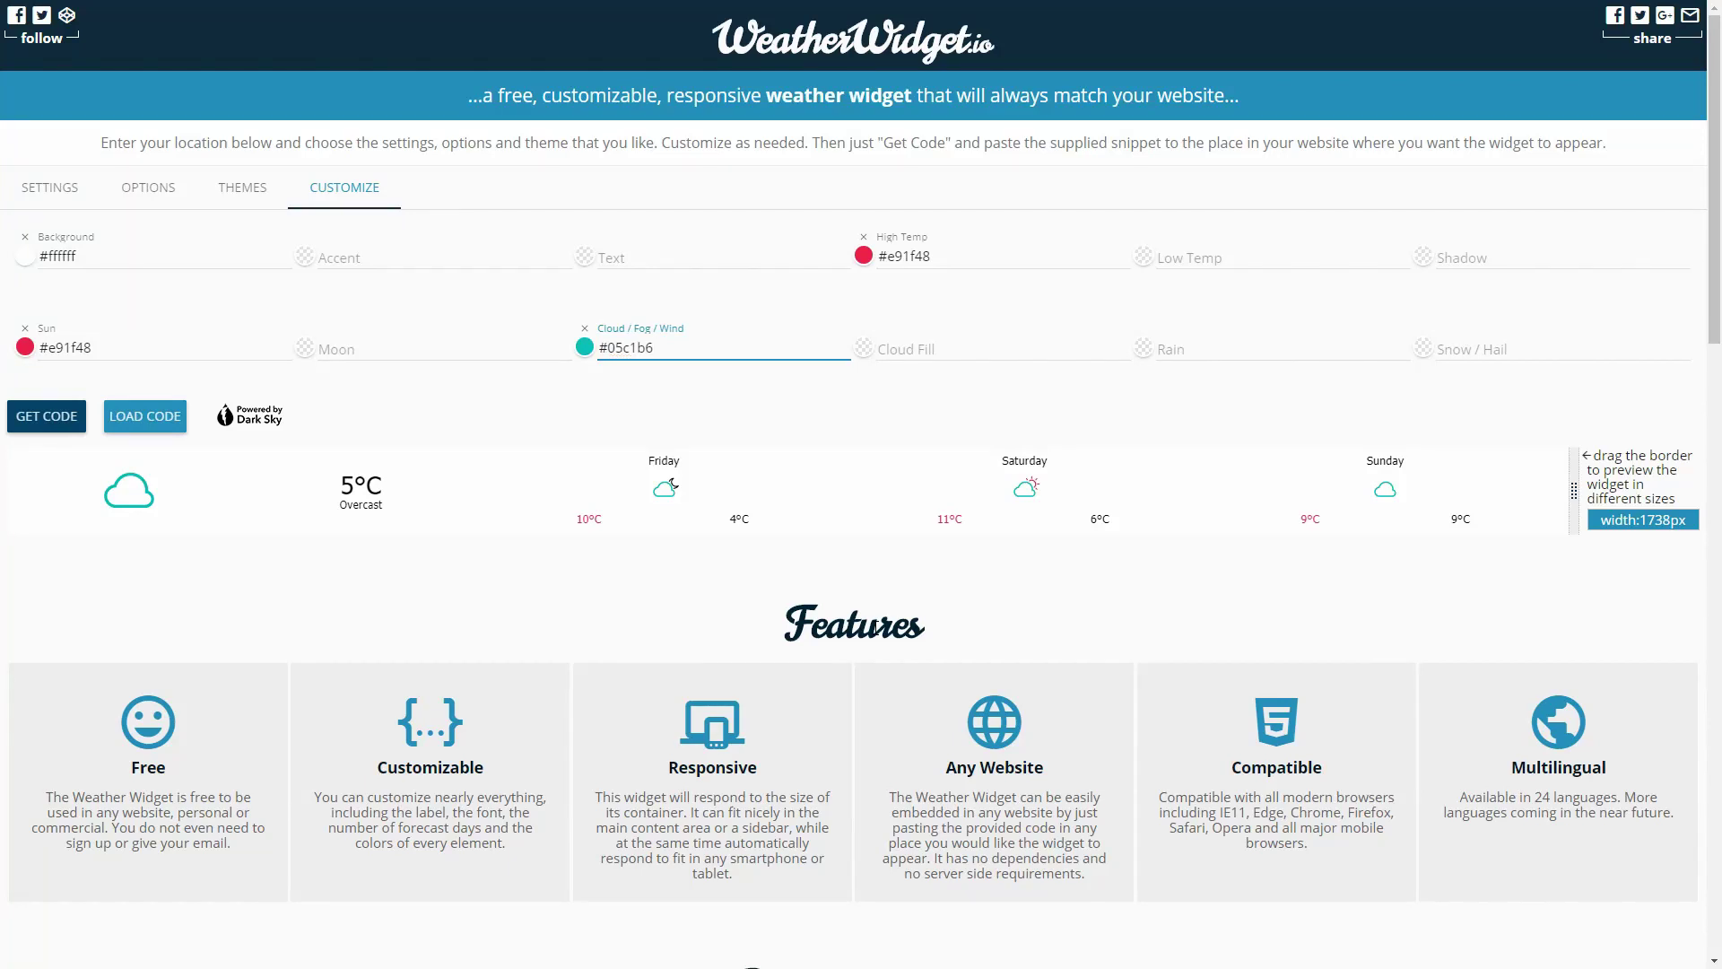
{"action": "left_click", "coordinate": [661, 258]}
{"action": "key", "text": "ctrl+v"}
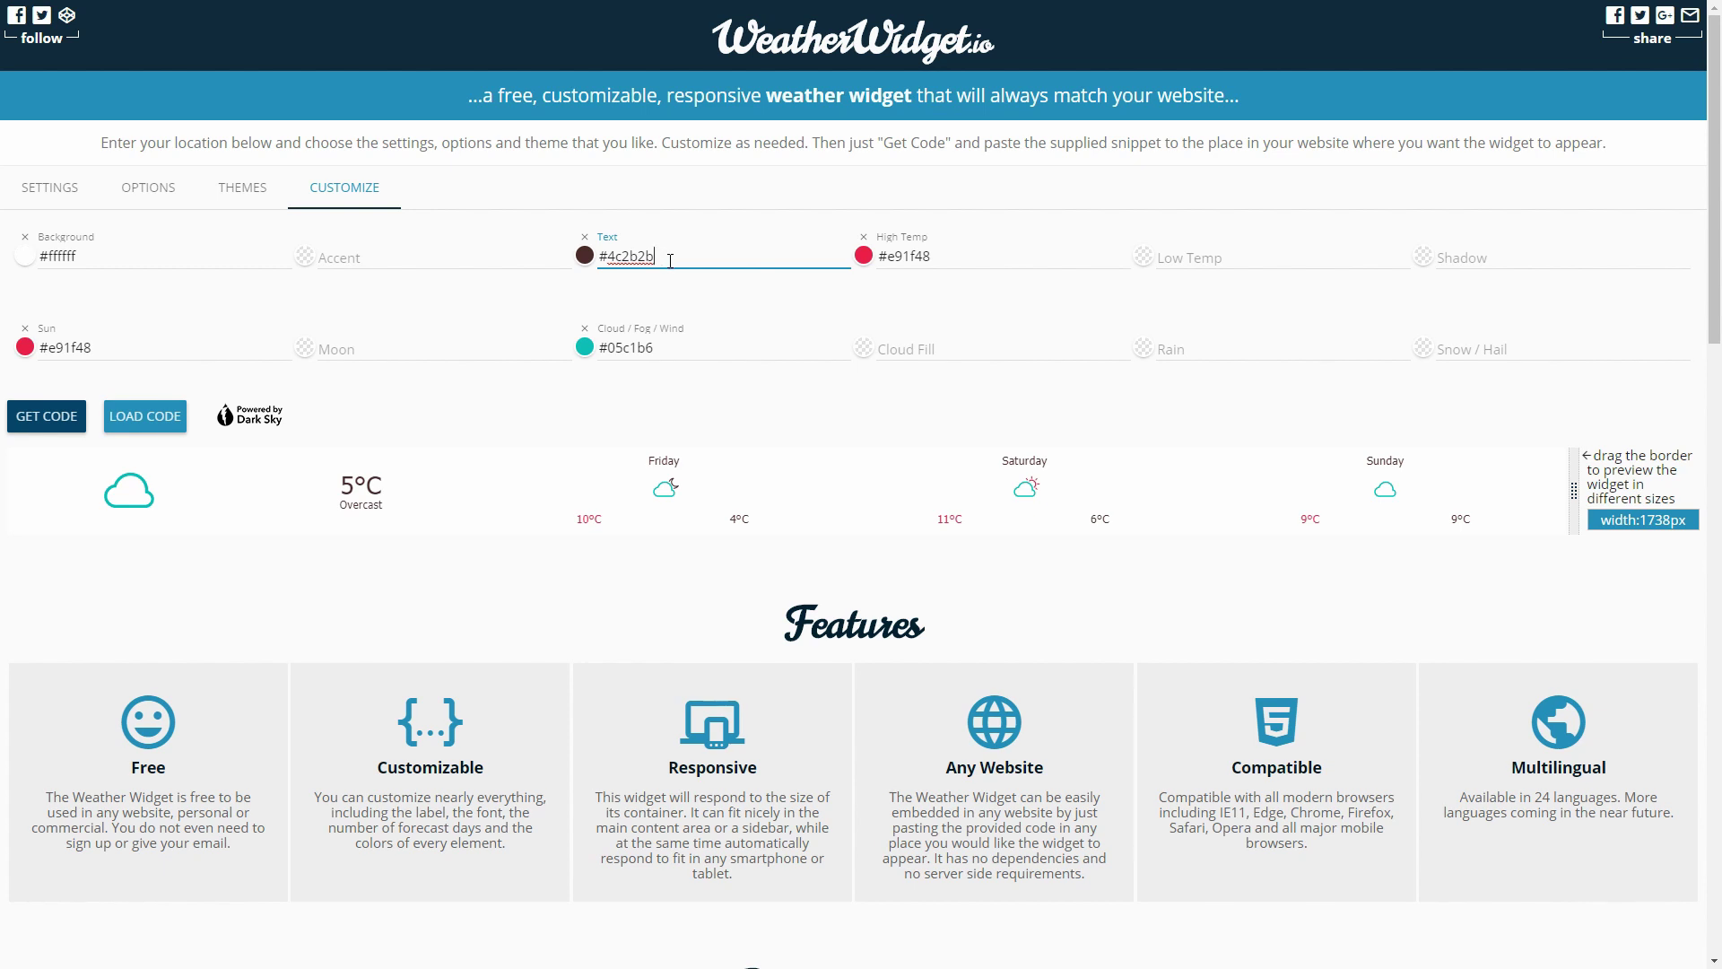
{"action": "left_click", "coordinate": [878, 428]}
- Generate the London widget's embed code and copy it to the clipboard
{"action": "left_click", "coordinate": [63, 425]}
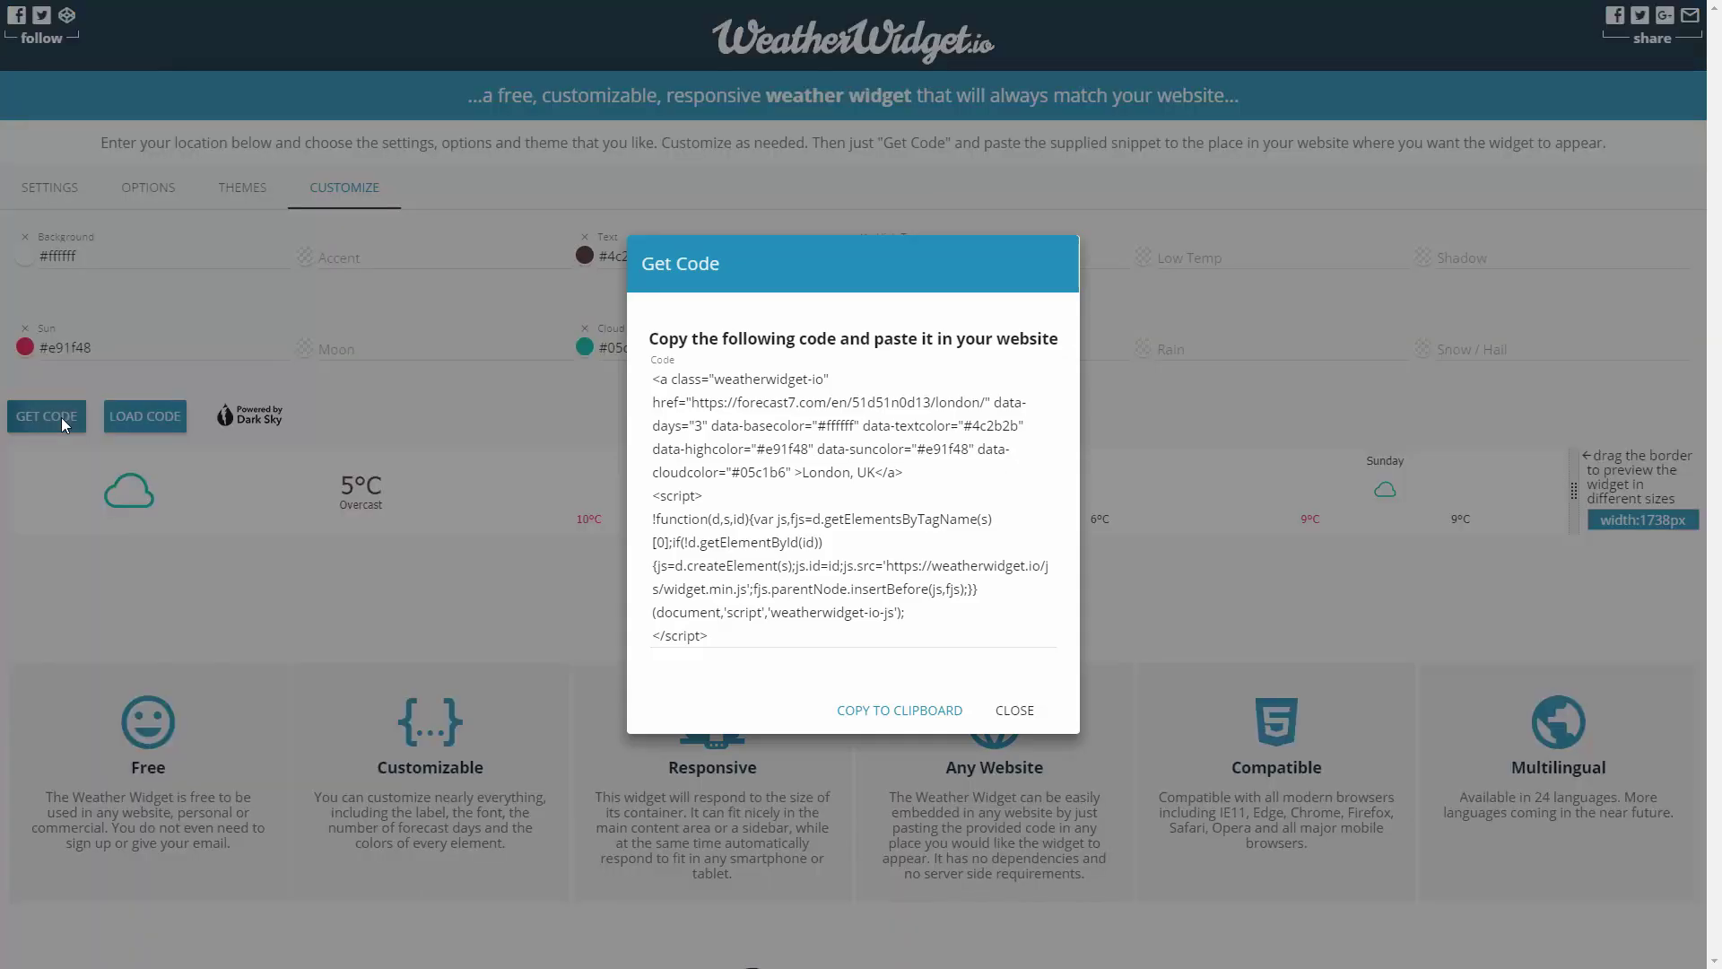
{"action": "left_click", "coordinate": [893, 713]}
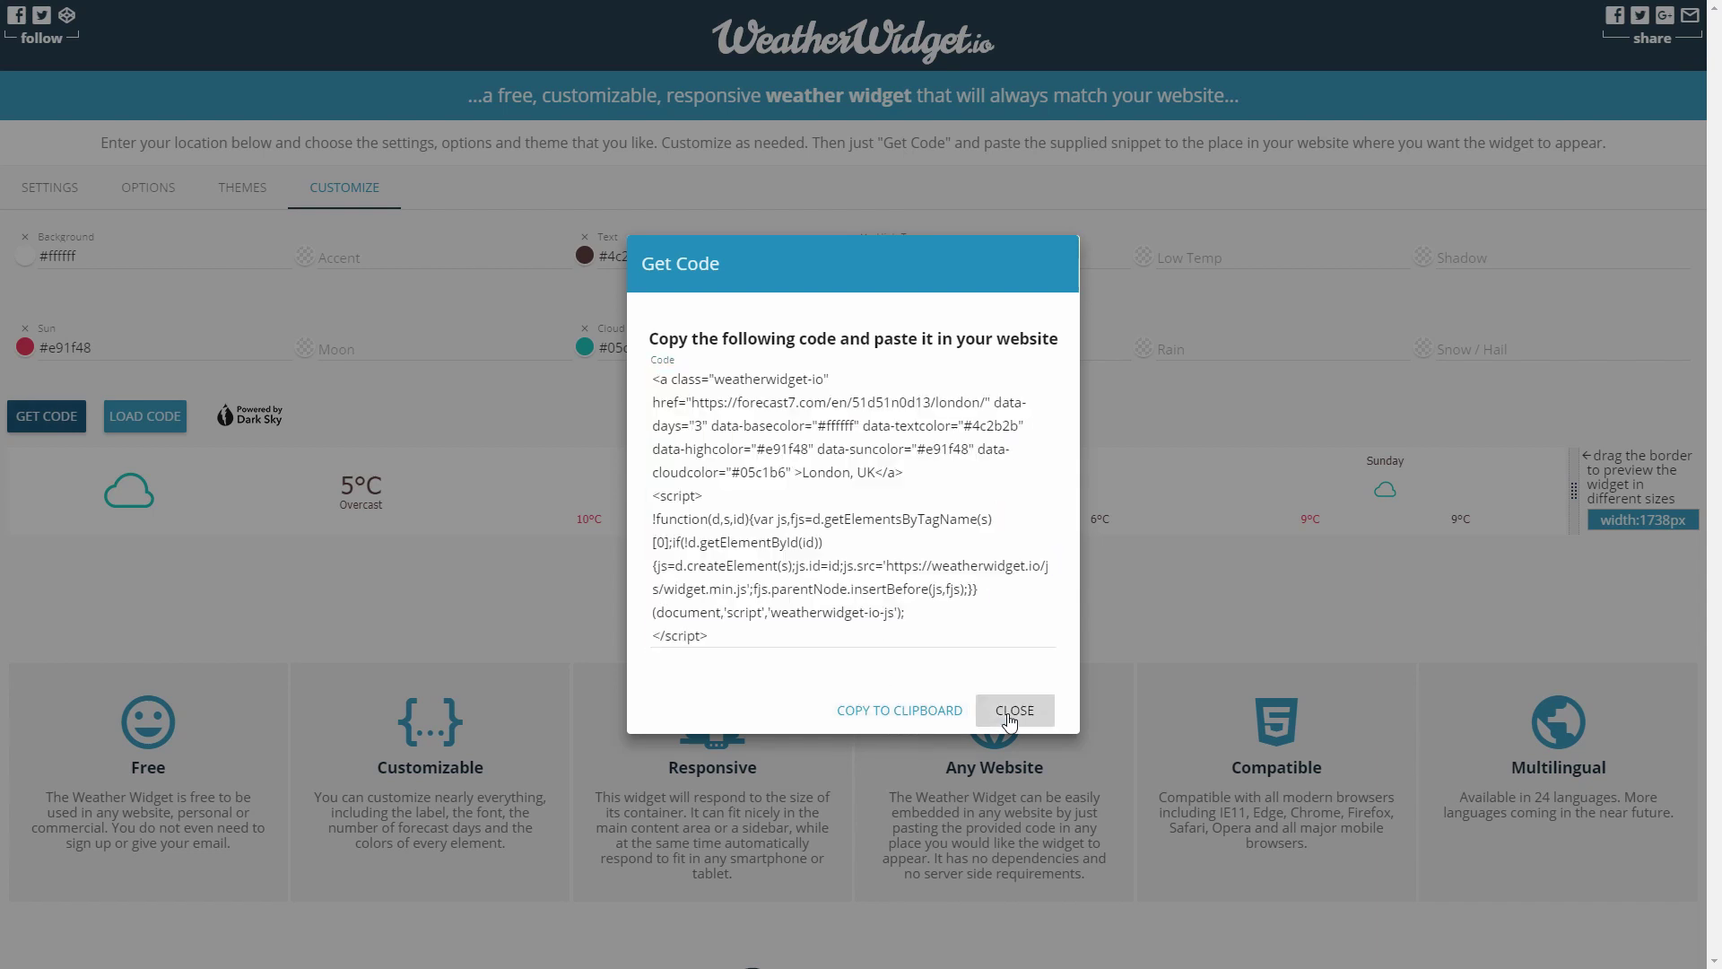
{"action": "left_click", "coordinate": [1013, 712]}
- Switch to the WP Example site's widget administration and add a Custom HTML widget at the top of the Sidebar
{"action": "key", "text": "ctrl+Tab"}
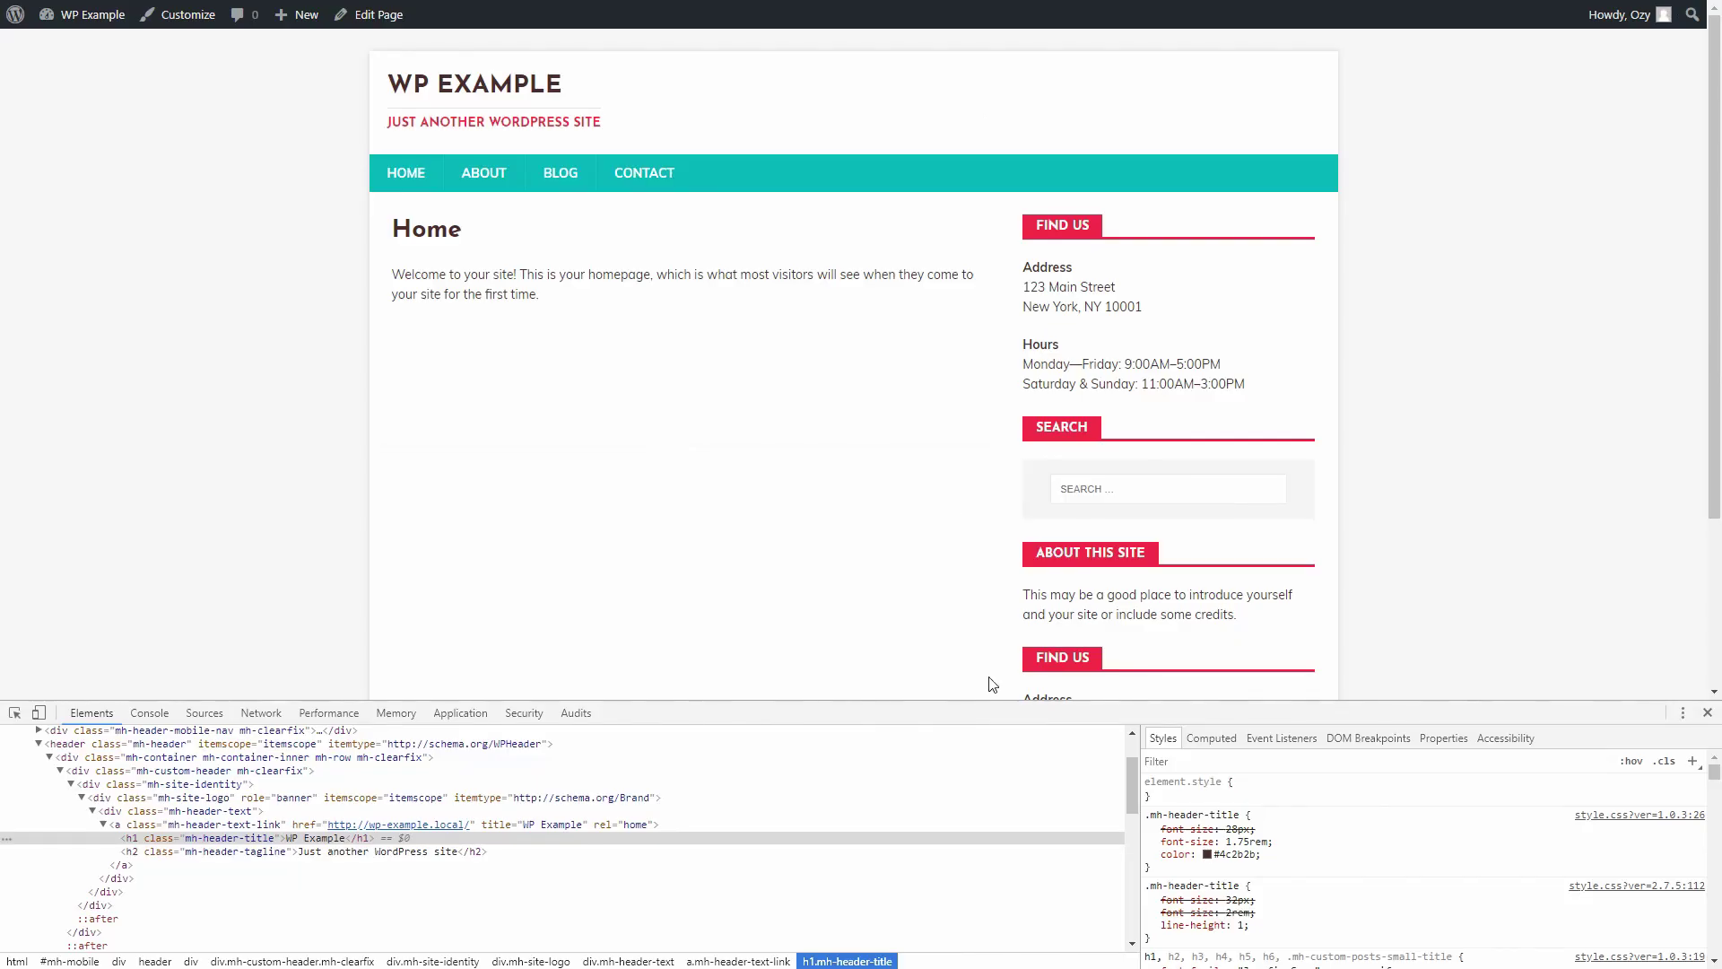
{"action": "mouse_move", "coordinate": [86, 28]}
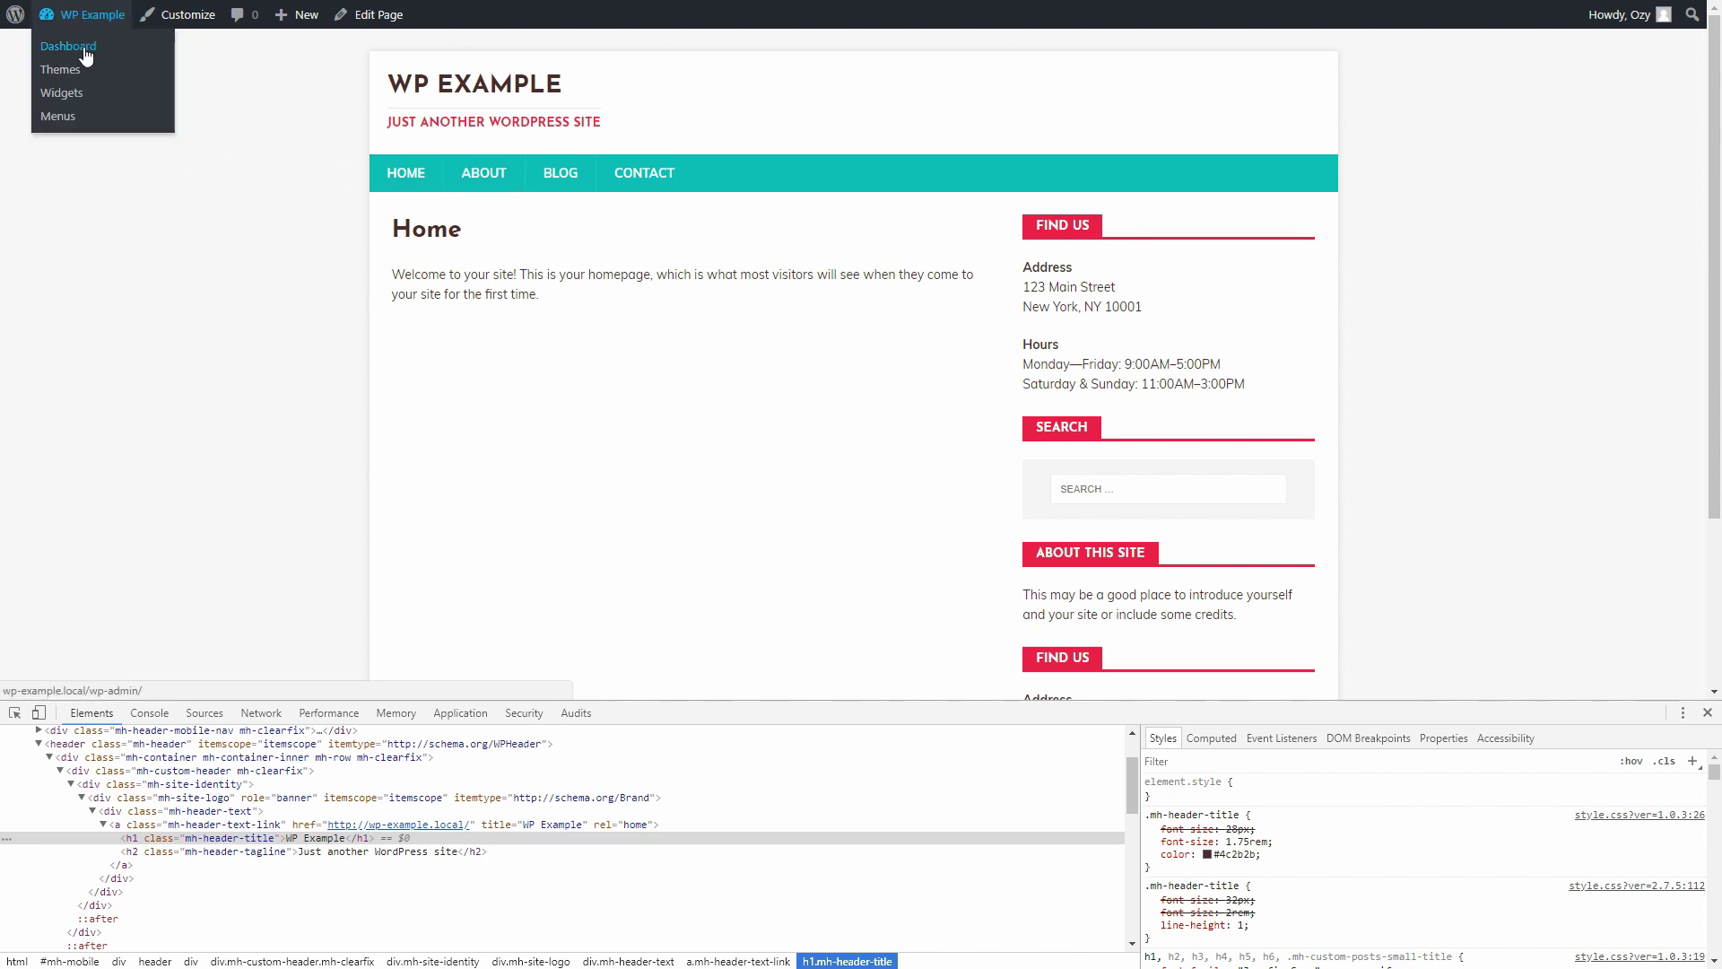
{"action": "left_click", "coordinate": [85, 56]}
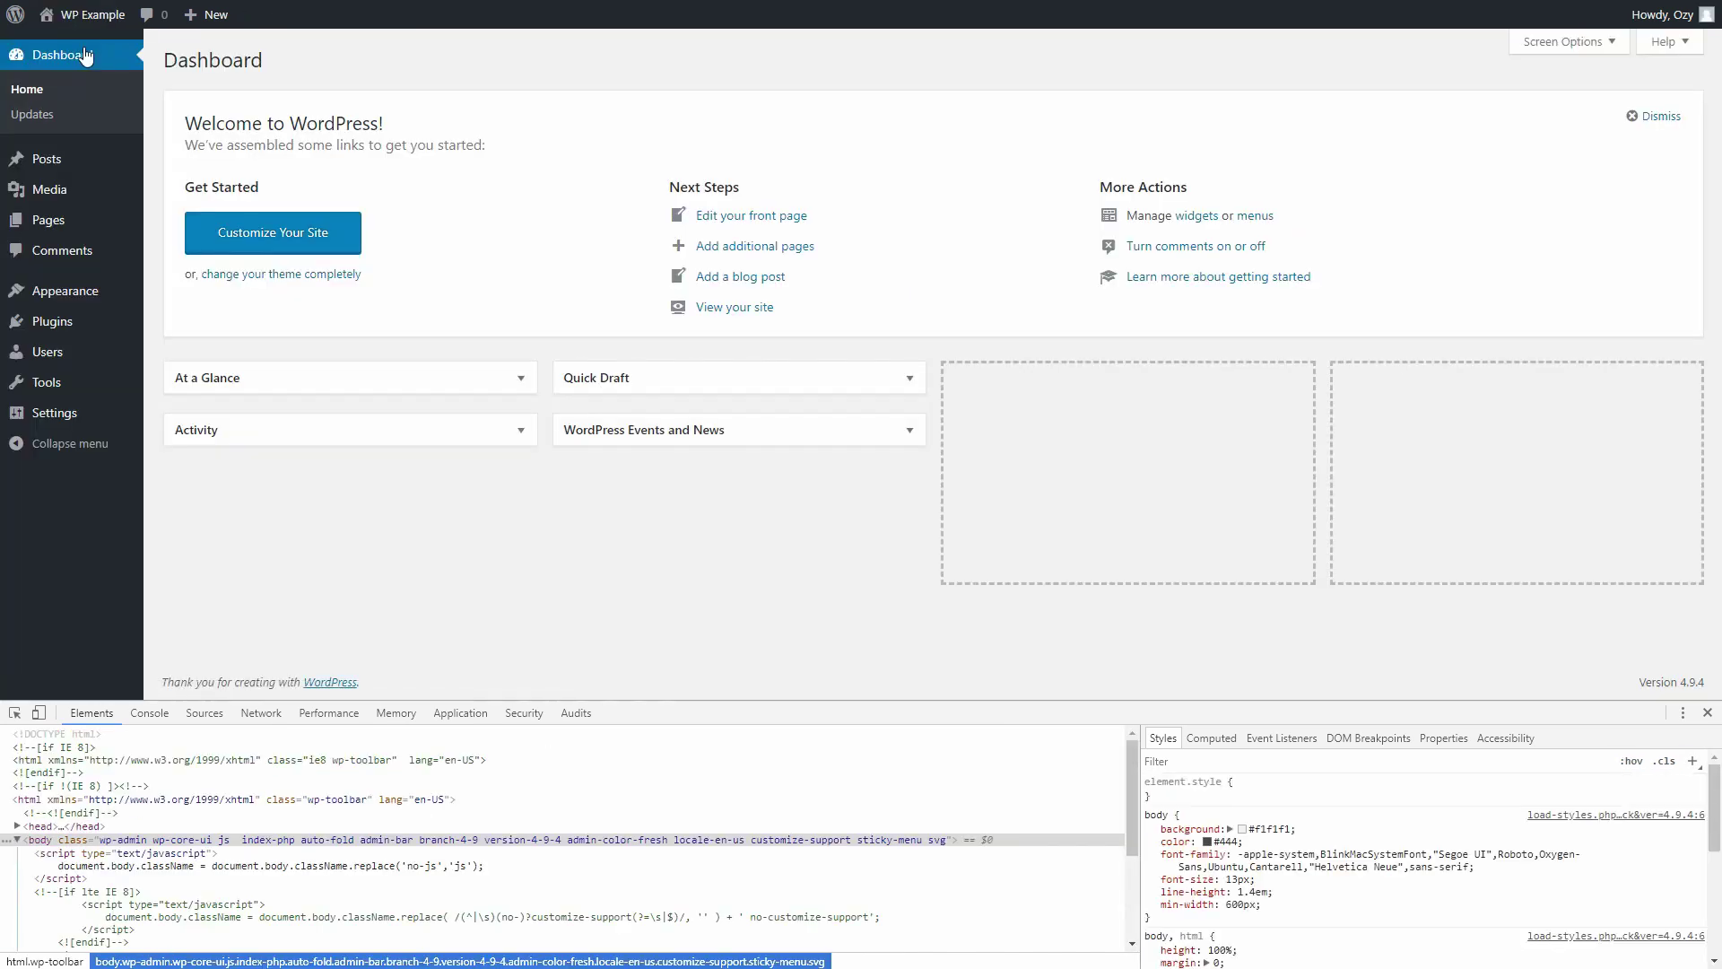
{"action": "mouse_move", "coordinate": [106, 296]}
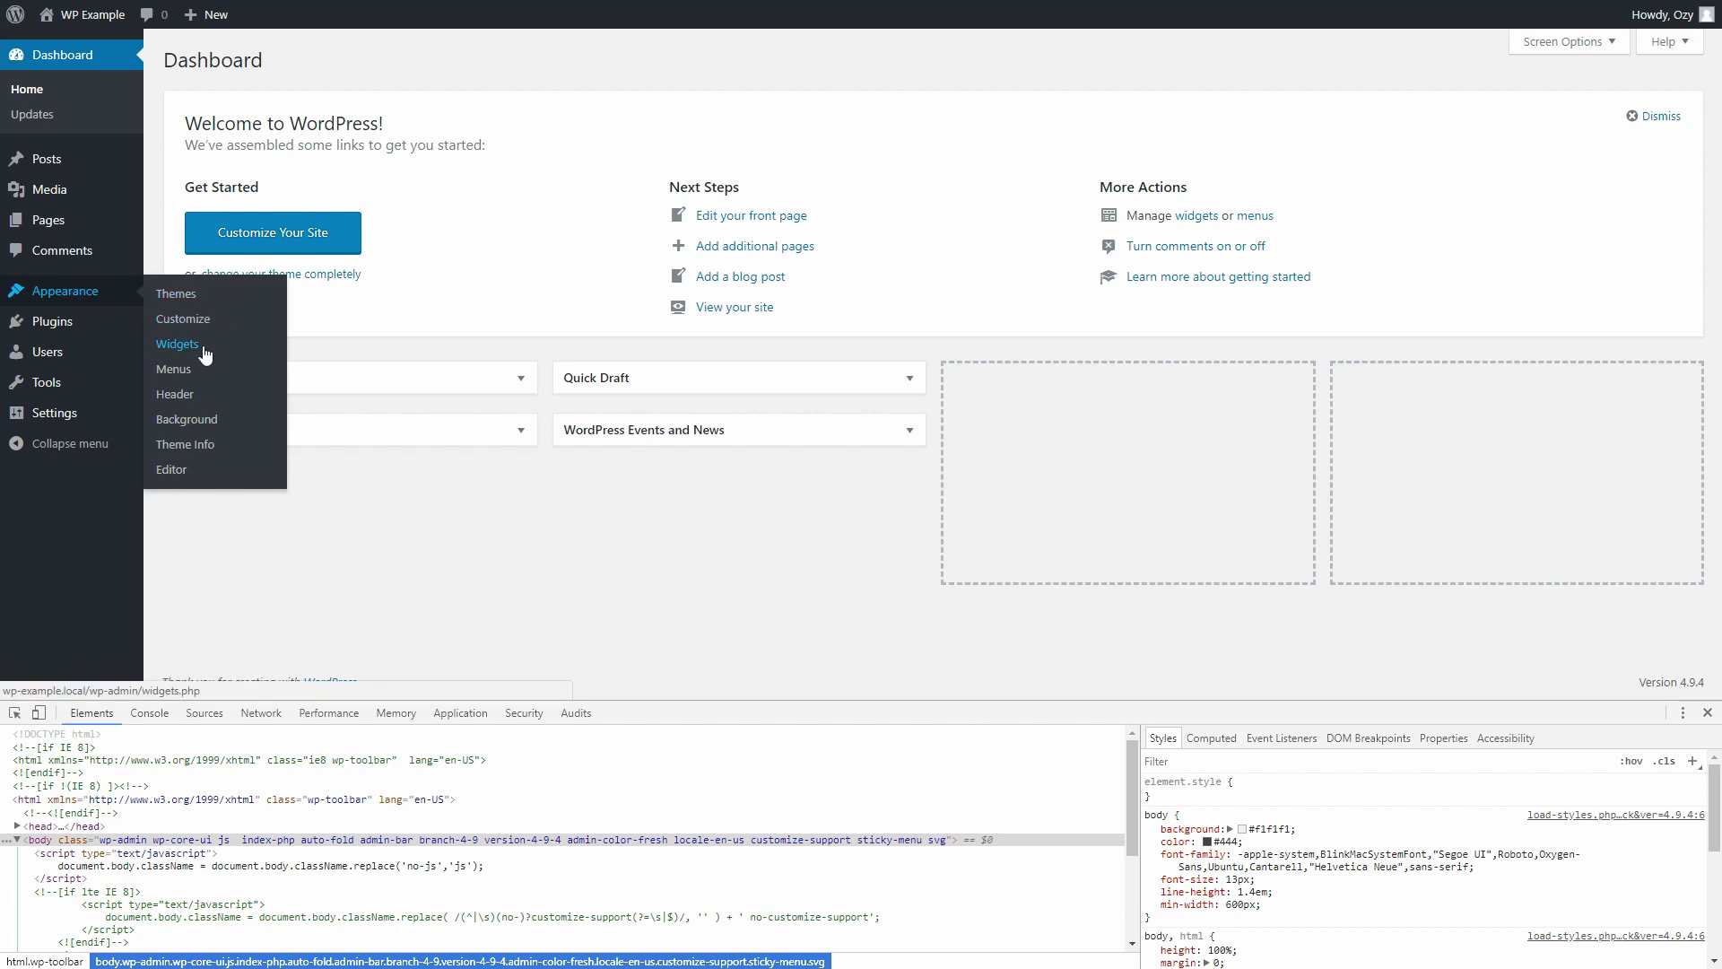
{"action": "left_click", "coordinate": [177, 344]}
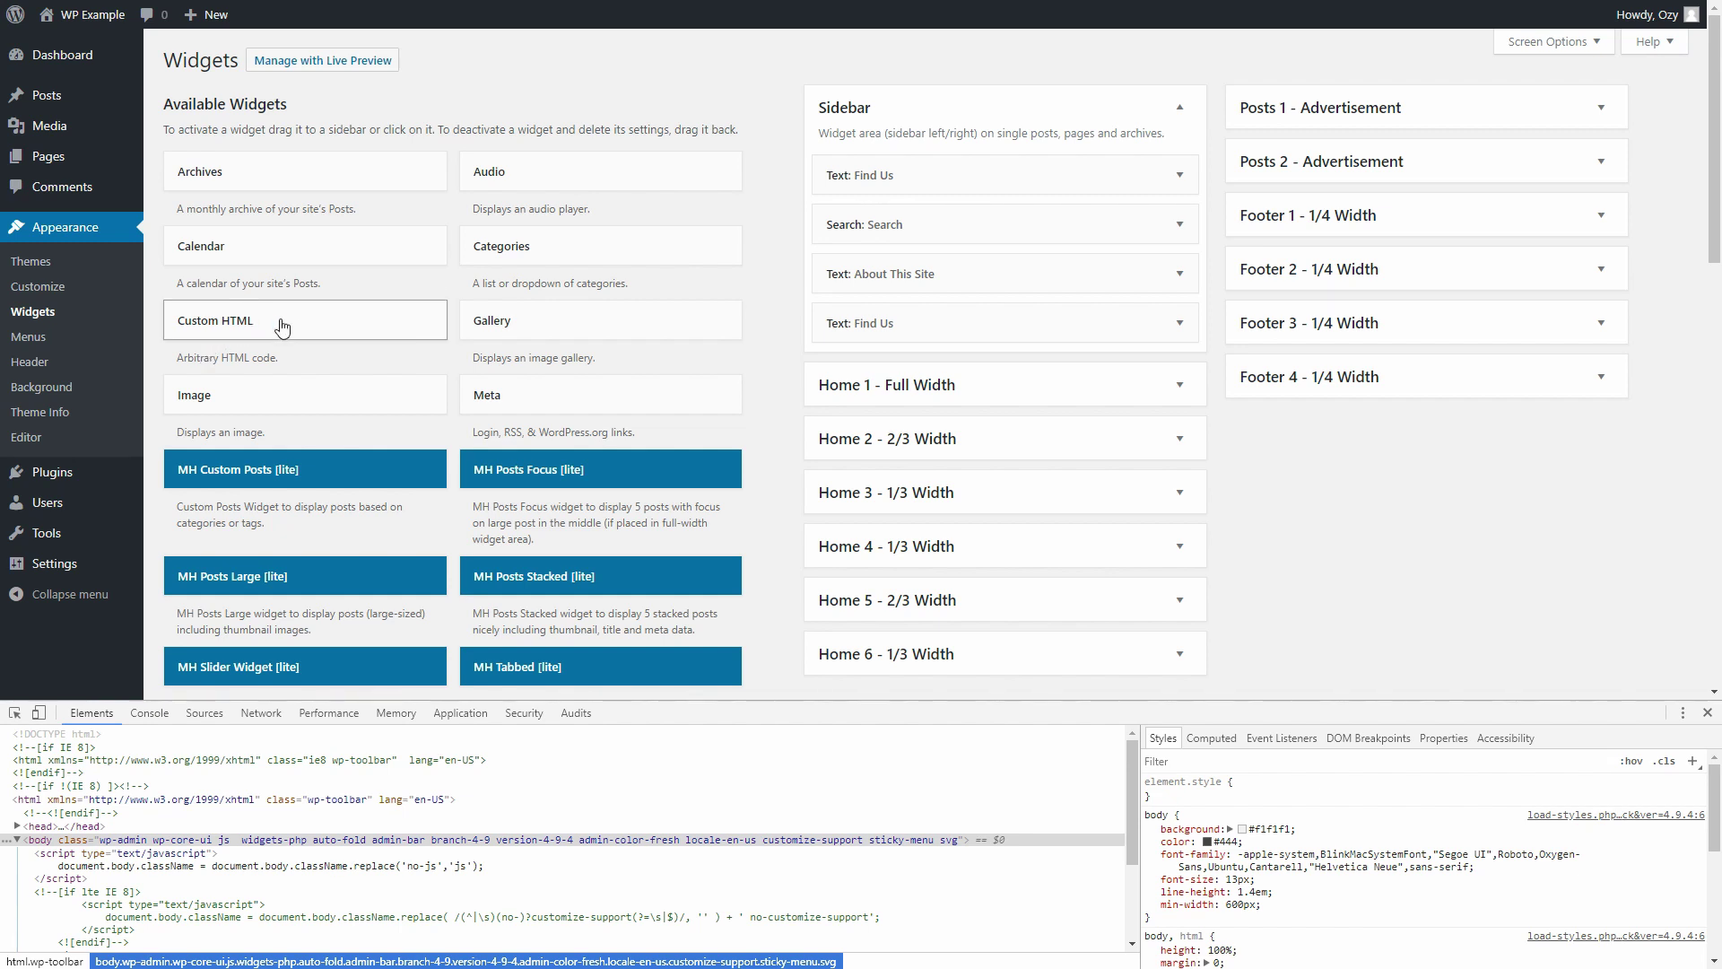
{"action": "left_click_drag", "start_coordinate": [282, 325], "coordinate": [932, 174]}
- Paste the London embed code into the Custom HTML widget, title it London Weather, and save it
{"action": "left_click", "coordinate": [906, 299]}
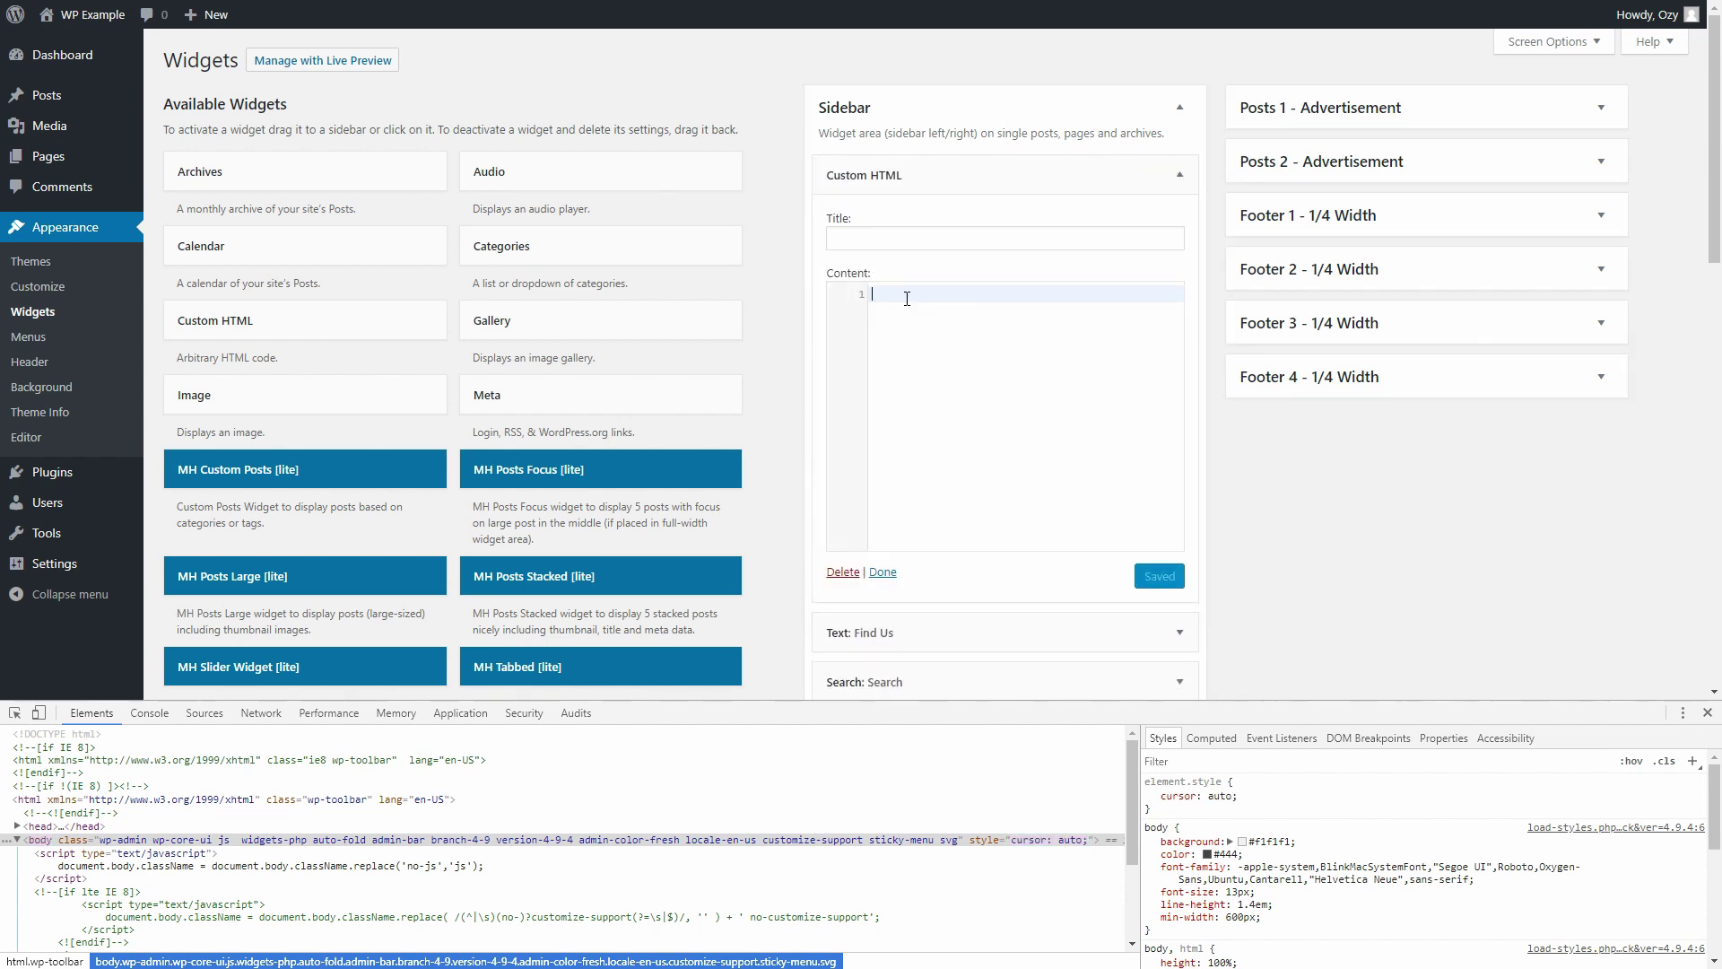
{"action": "type", "text": "<a class=\"weatherwidget-io\" href=\"https://forecast7.com/en/51d51n0d13/london/\" data-days=\"3\" data-basecolor=\"#ffffff\" data-textcolor=\"#4c2b2b\" data-highcolor=\"#e91f48\" data-suncolor=\"#e91f48\" data-cloudcolor=\"#05c1b6\" >London, UK</a> <script> !function(d,s,id){var js,fjs=d.getElementsByTagName(s)[0];if(!d.getElementById(id)){js=d.createElement(s);js.id=id;js.src='https://weatherwidget.io/js/widget.min.js';fjs.parentNode.insertBefore(js,fjs);}}(document,'script','weatherwidget-io-js'); </script>"}
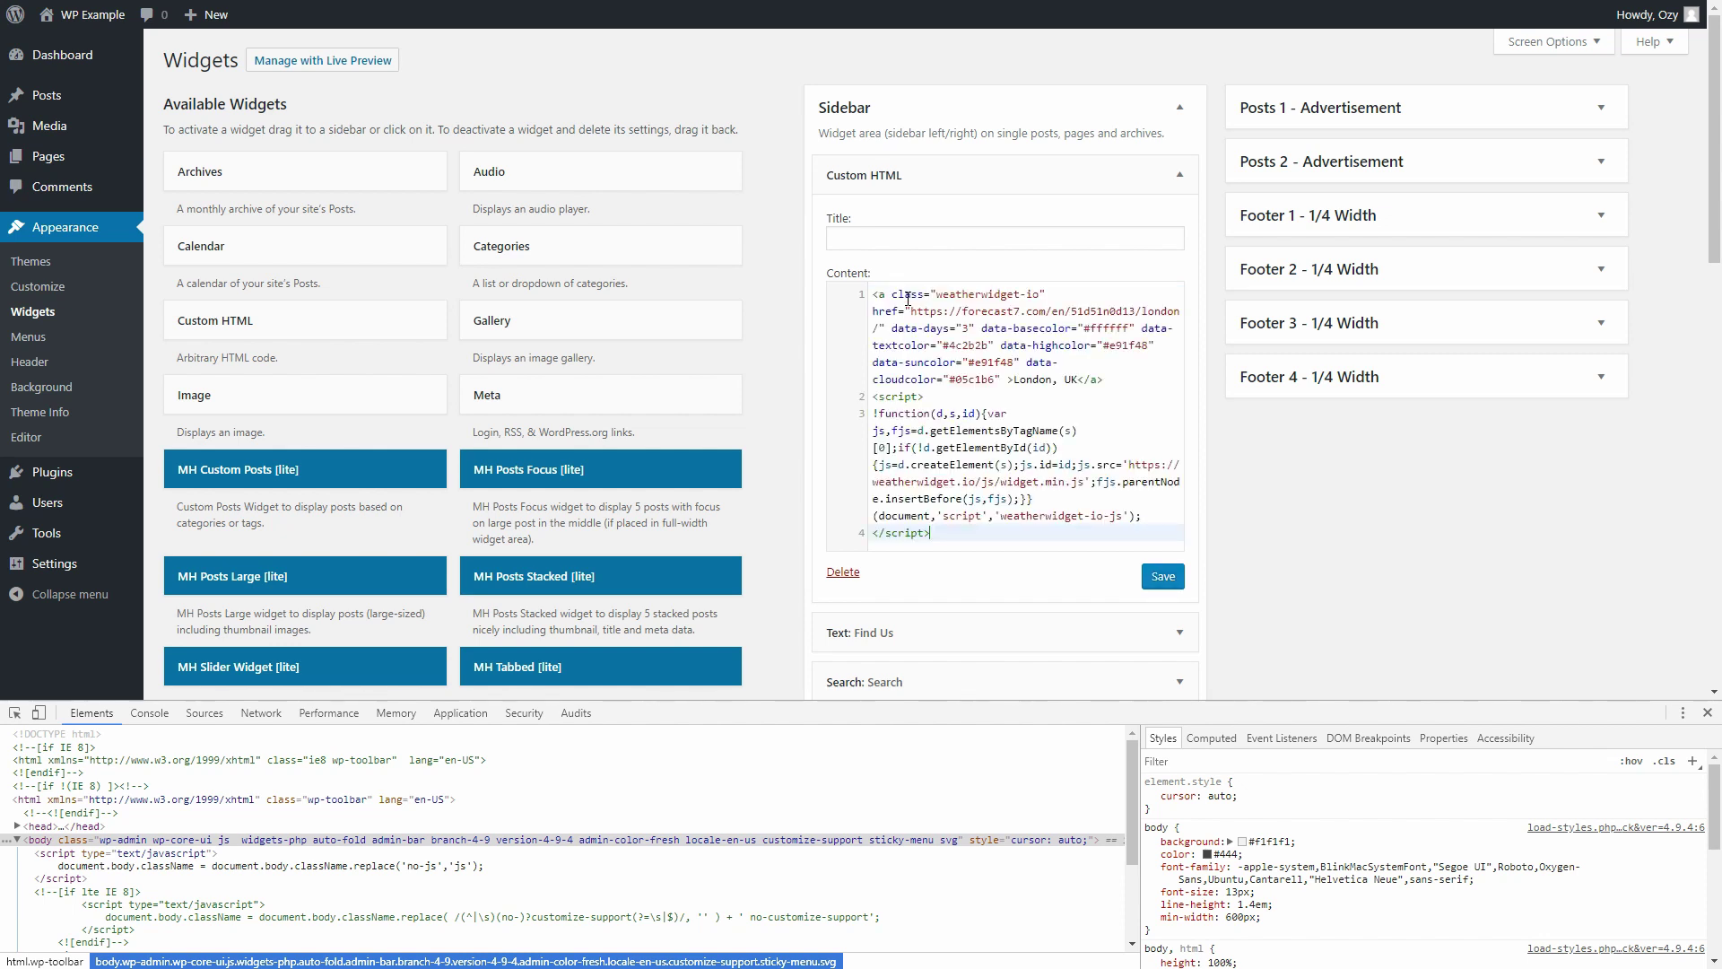
{"action": "left_click", "coordinate": [900, 240]}
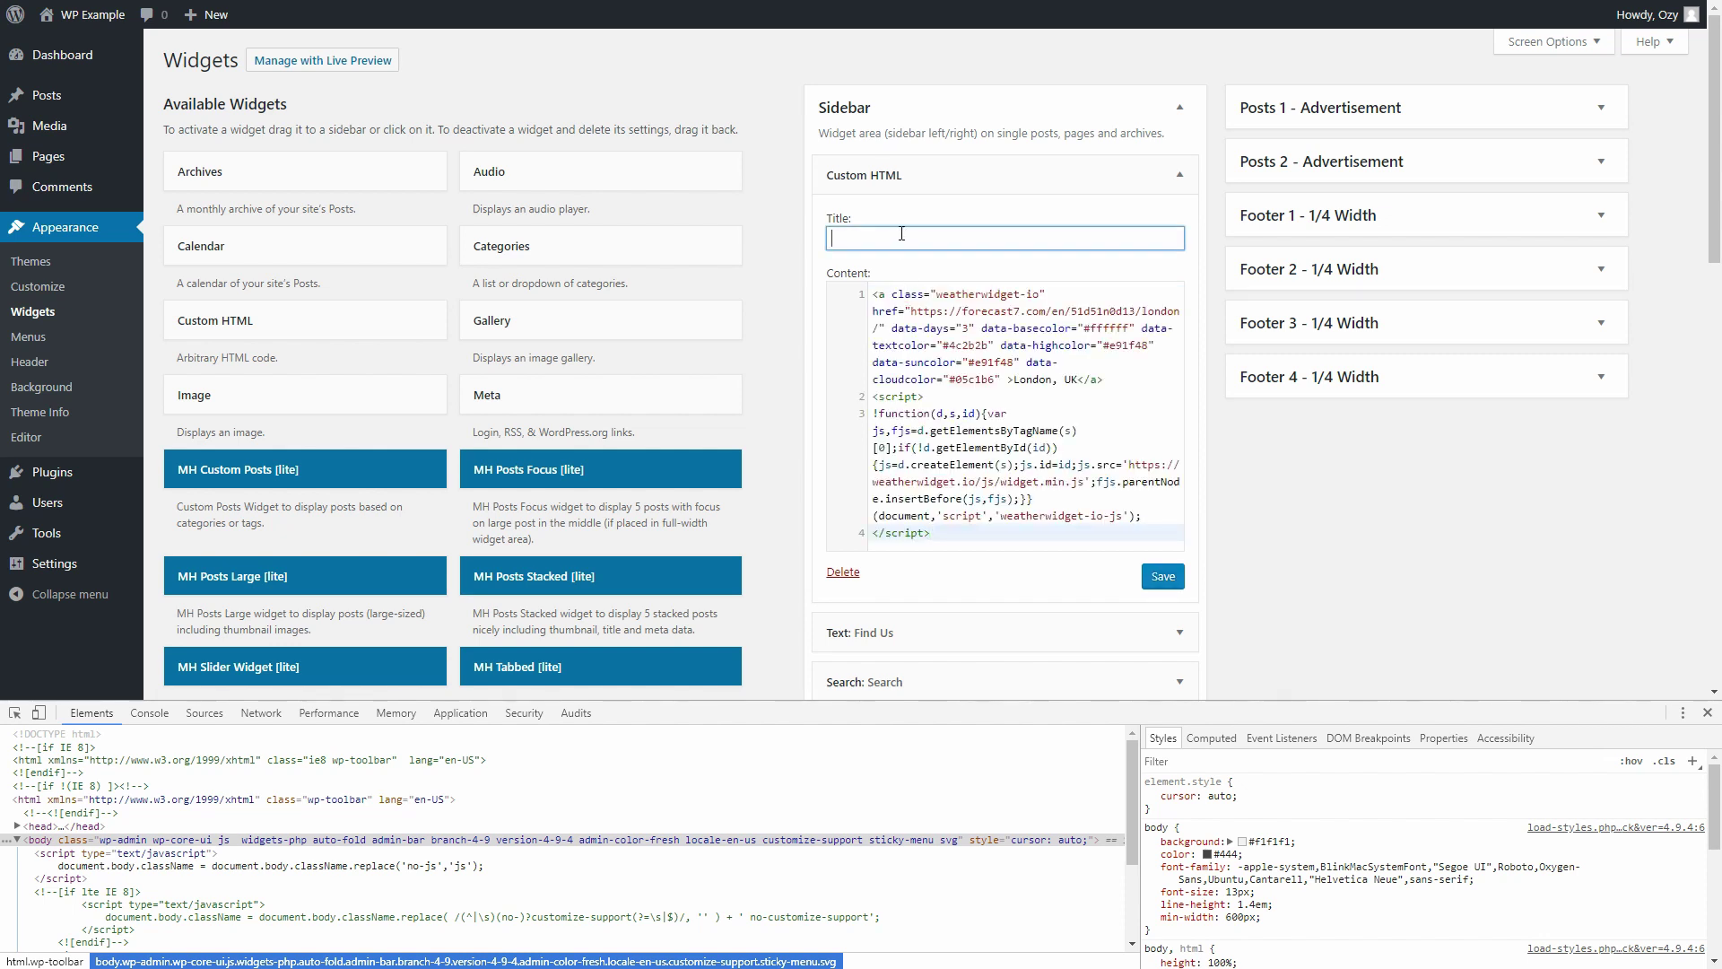
{"action": "type", "text": "London Weather"}
{"action": "left_click", "coordinate": [1166, 578]}
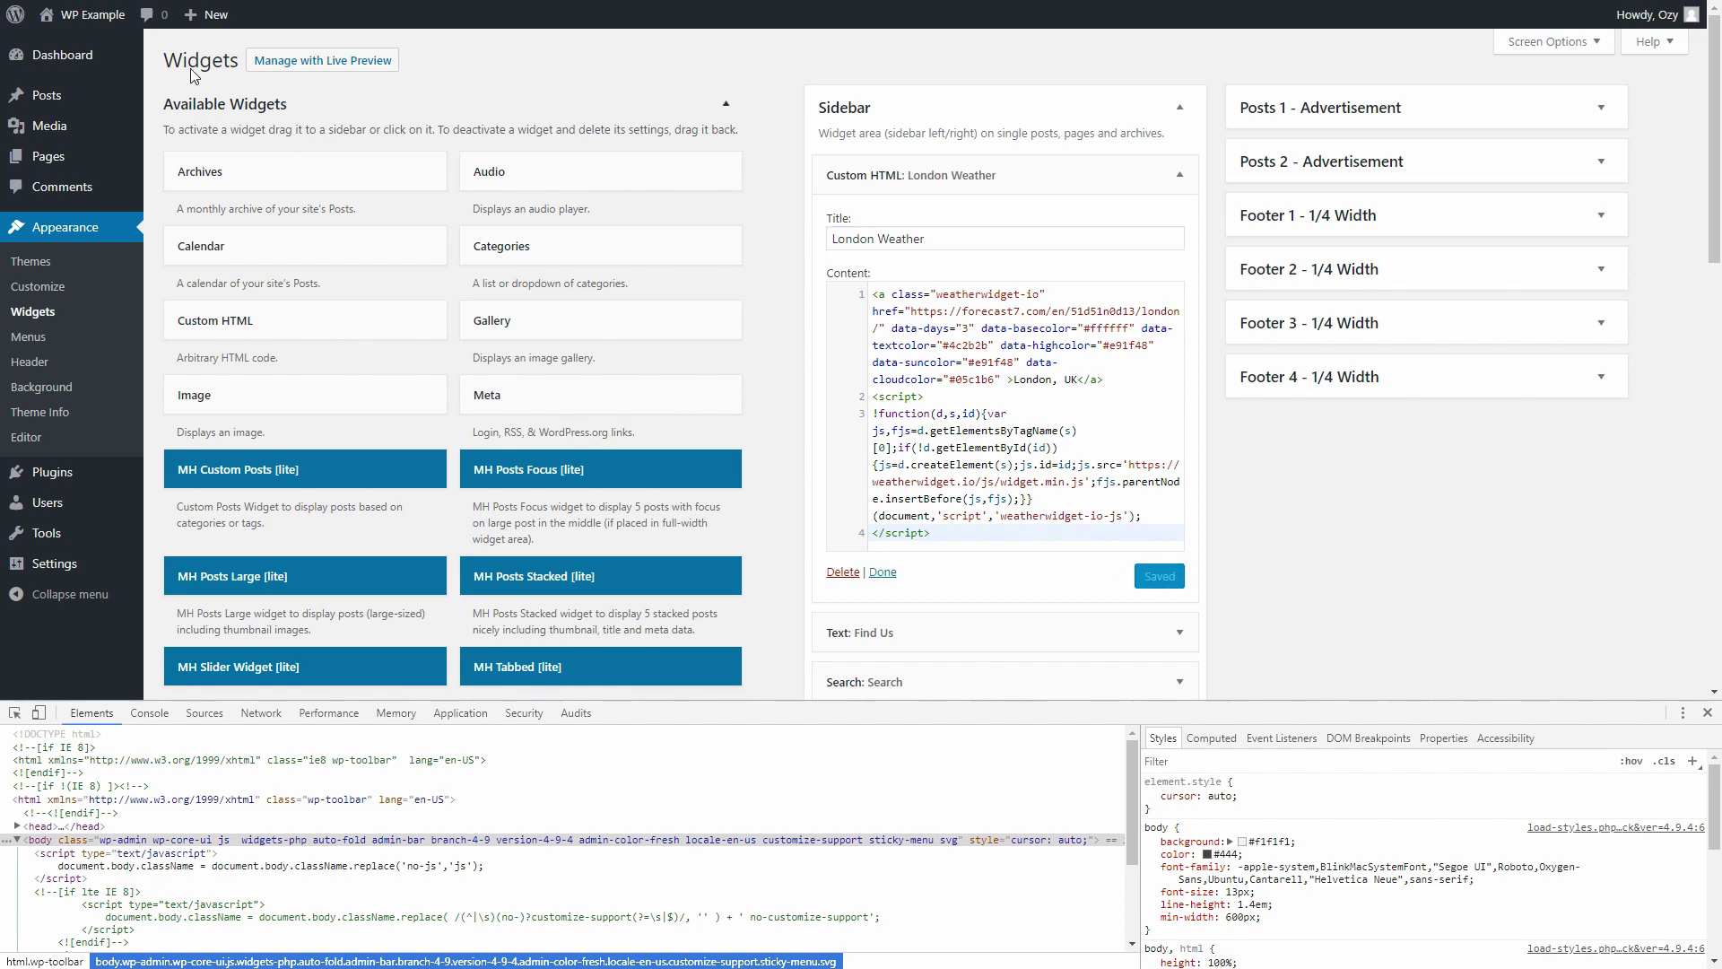
- Visit the WP Example site, close the developer tools, and examine the weather widget in the sidebar
{"action": "mouse_move", "coordinate": [94, 18]}
{"action": "left_click", "coordinate": [74, 50]}
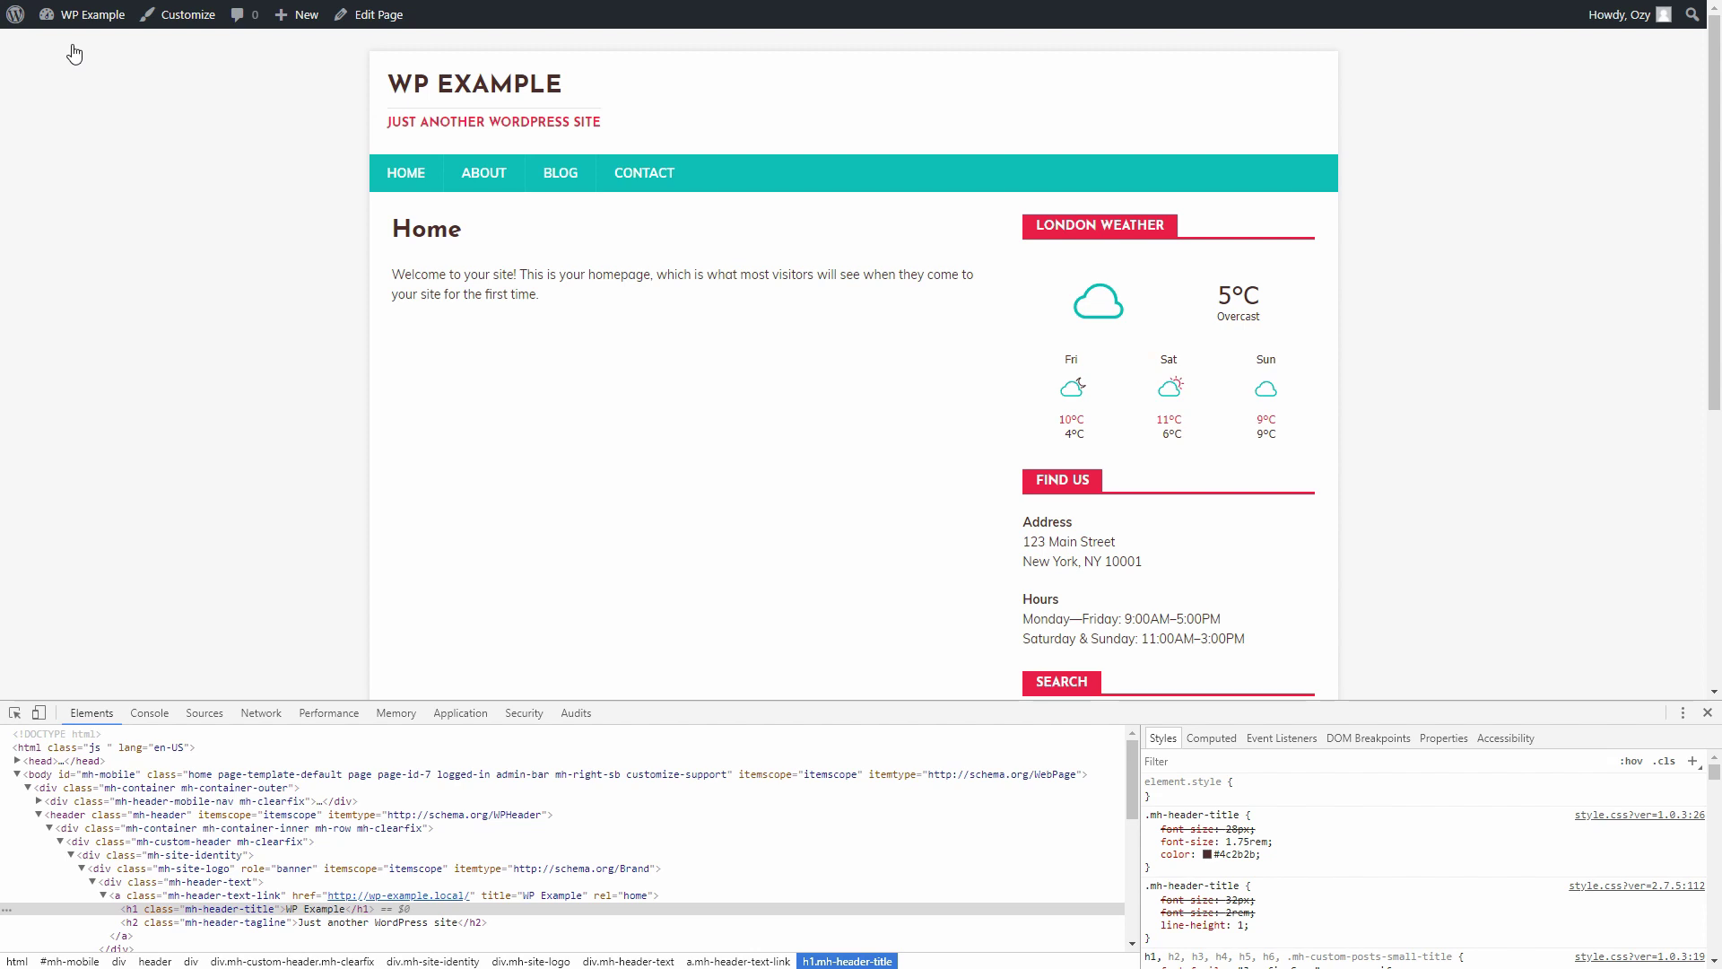
{"action": "left_click", "coordinate": [1707, 712]}
{"action": "scroll", "coordinate": [1610, 644], "scroll_direction": "down", "scroll_amount": 3}
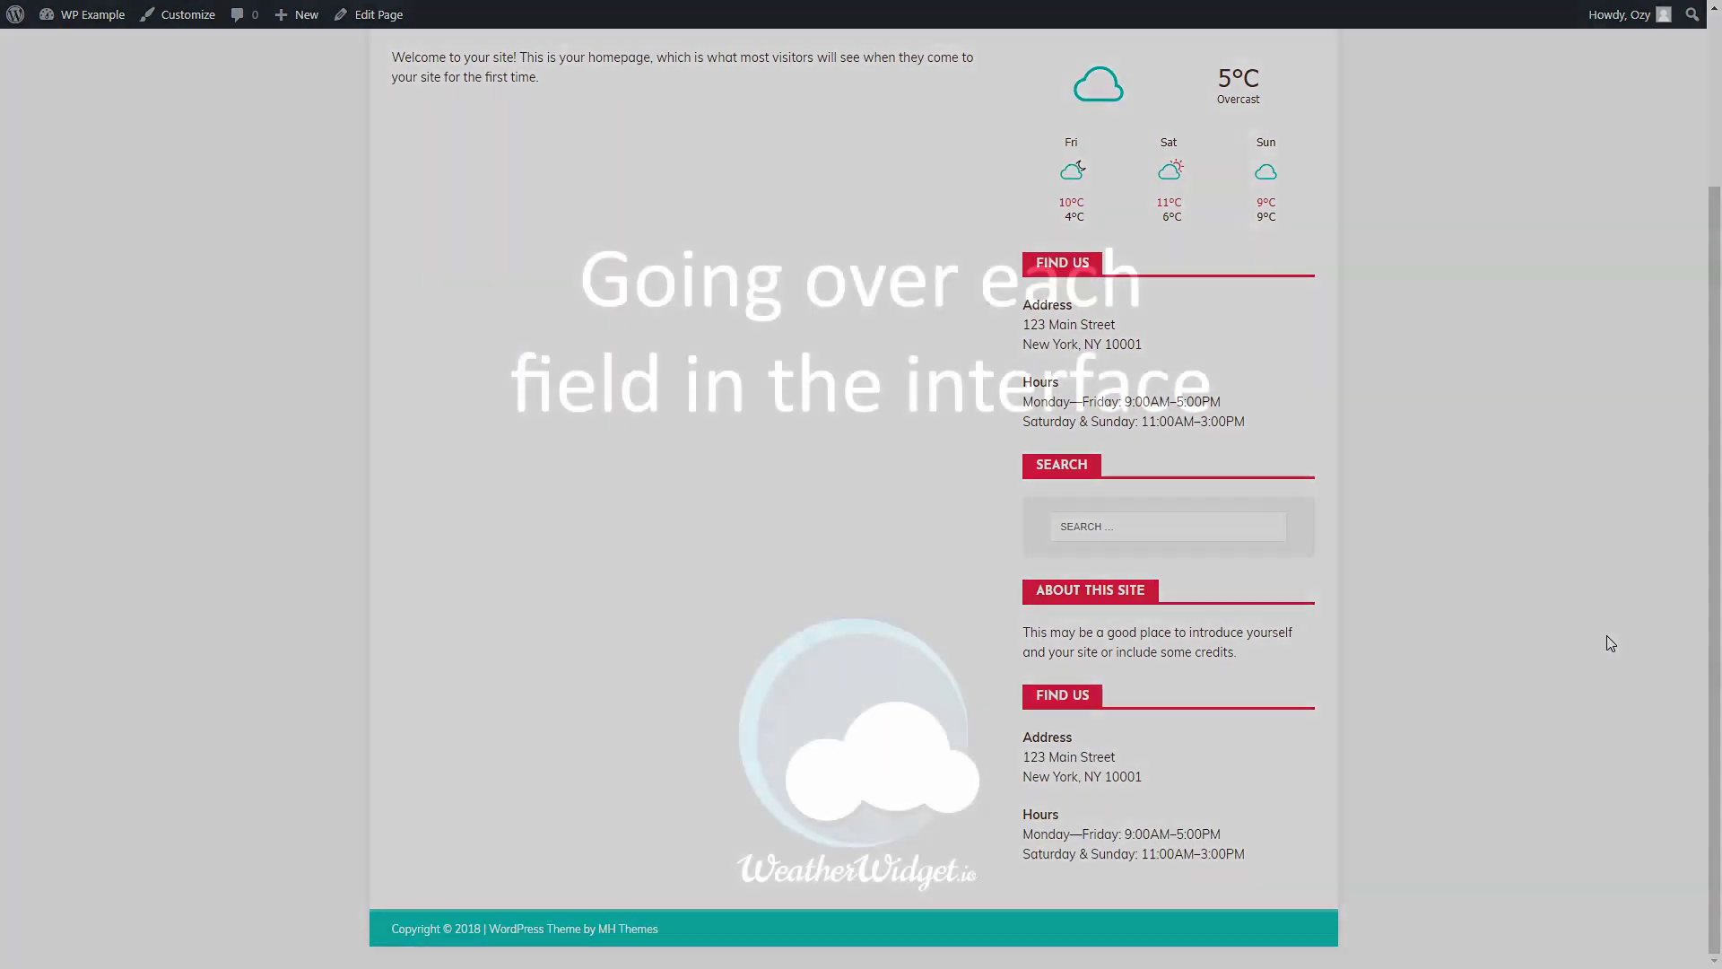
{"action": "scroll", "coordinate": [1611, 643], "scroll_direction": "up", "scroll_amount": 3}
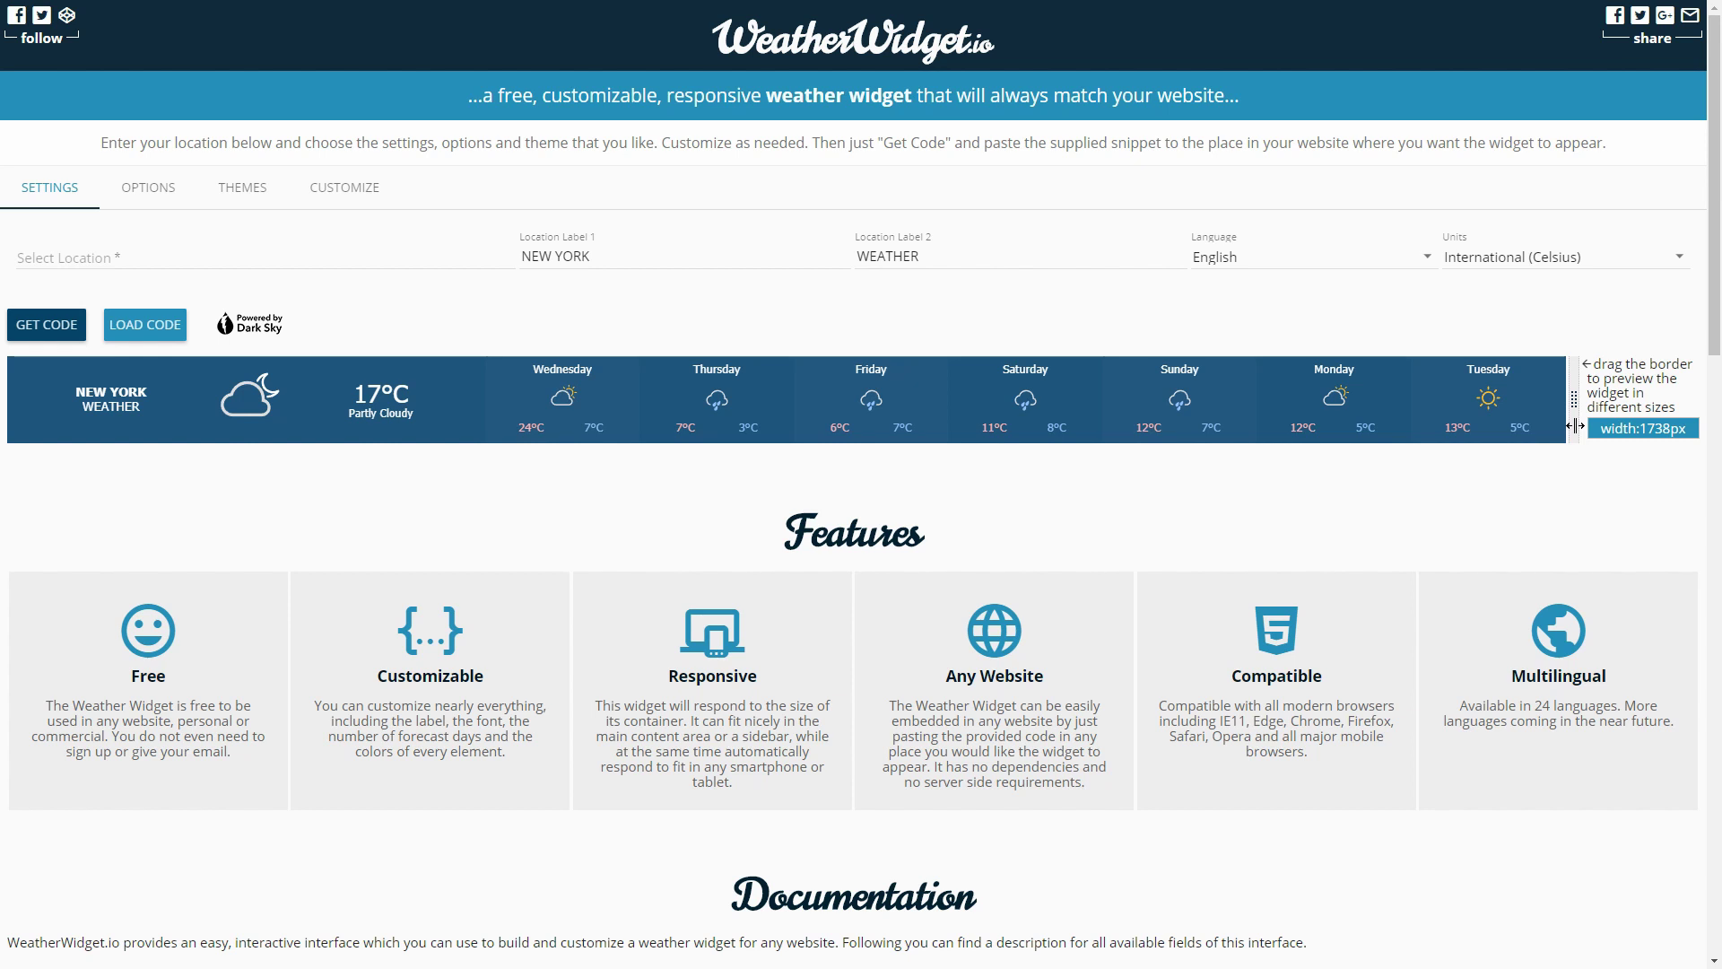
- On WeatherWidget.io, narrow the widget preview to 800 px and select London, UK as the location
{"action": "left_click_drag", "start_coordinate": [1575, 426], "coordinate": [737, 475]}
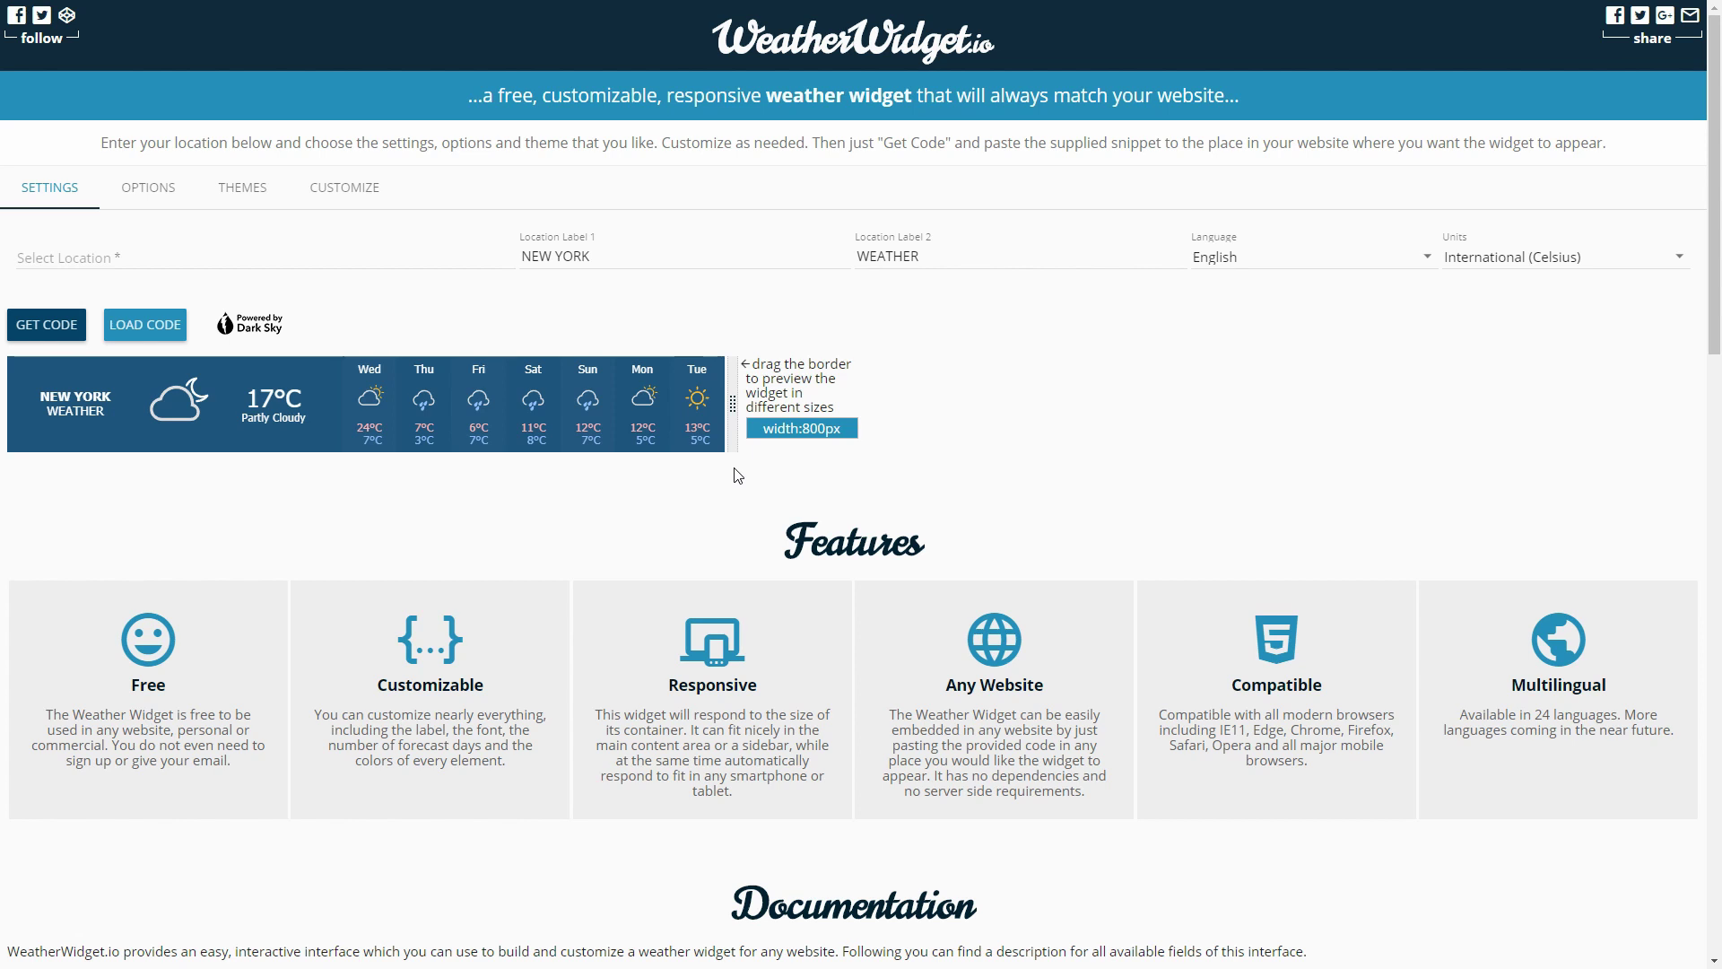
{"action": "left_click", "coordinate": [225, 255]}
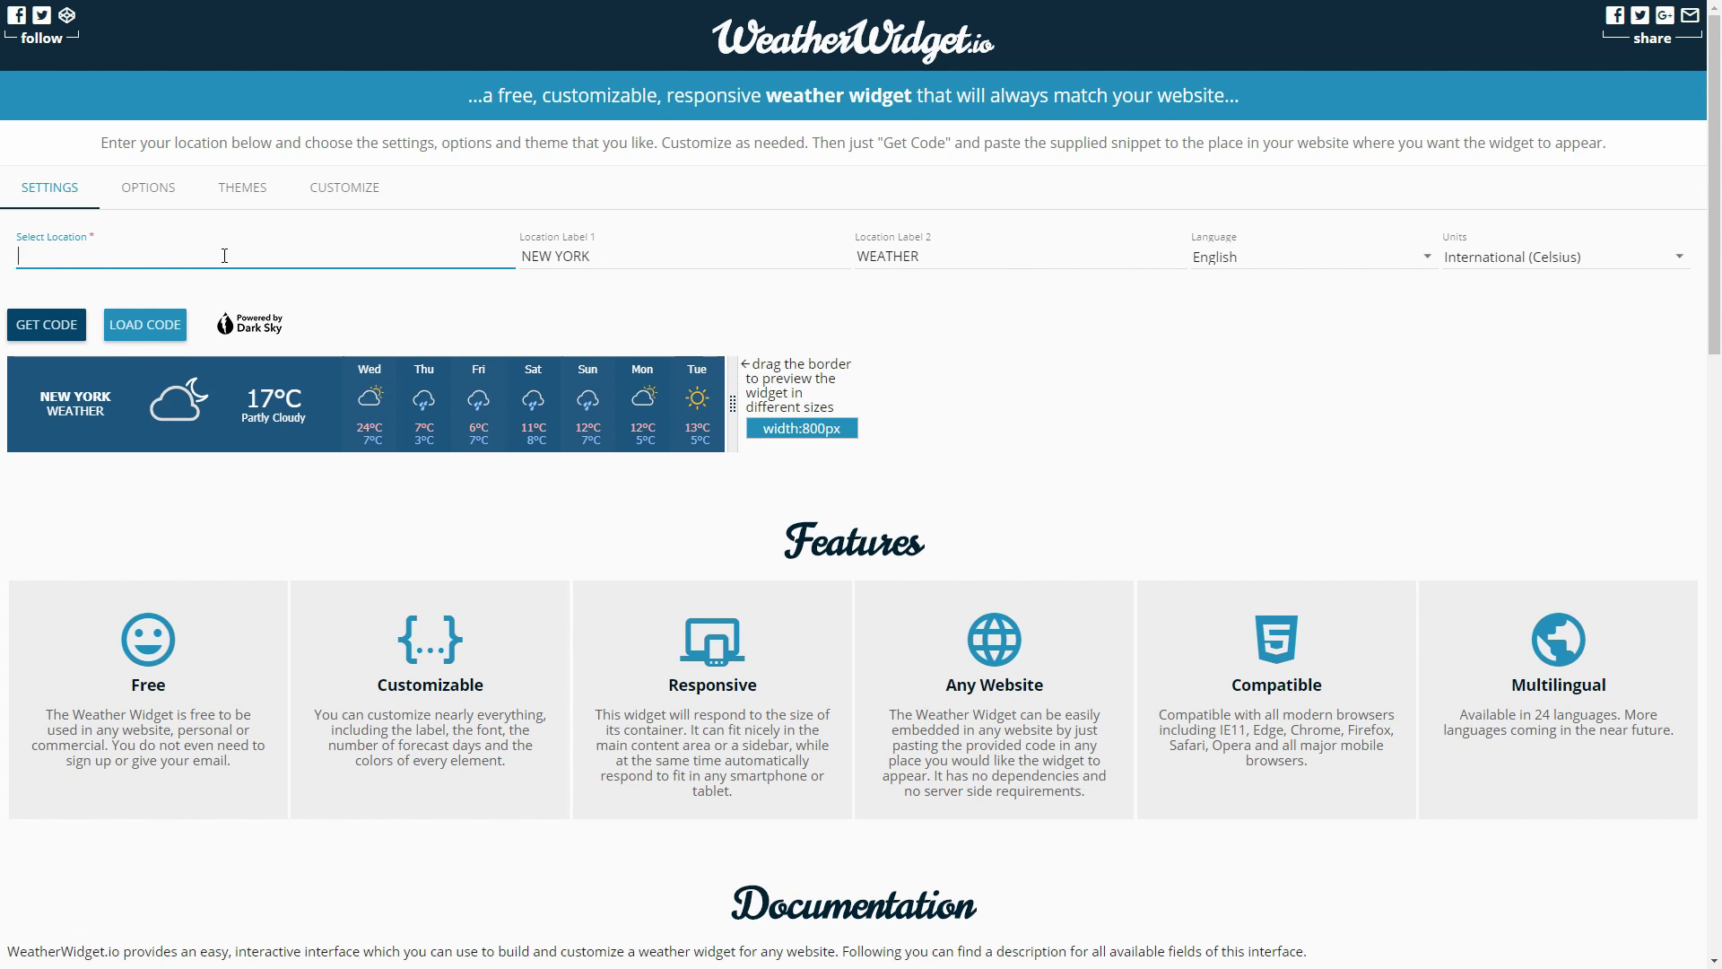
{"action": "type", "text": "London"}
{"action": "key", "text": "Return"}
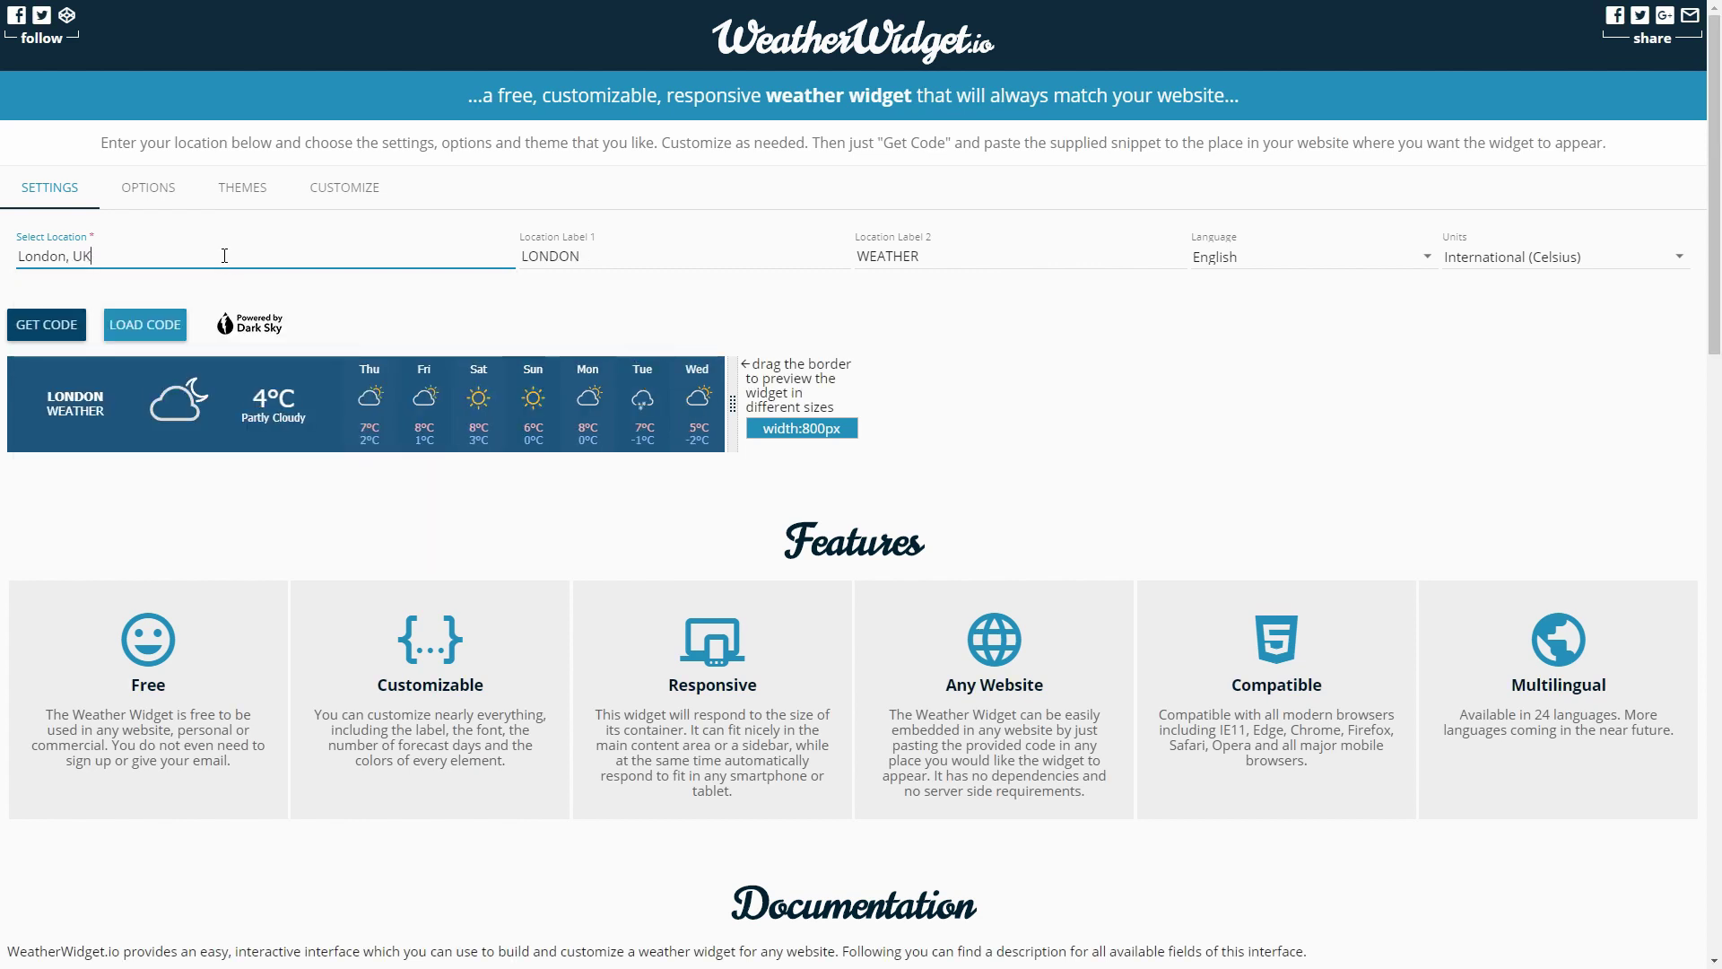
- Change the widget's location to Paris, France
{"action": "left_click_drag", "start_coordinate": [224, 255], "coordinate": [3, 277]}
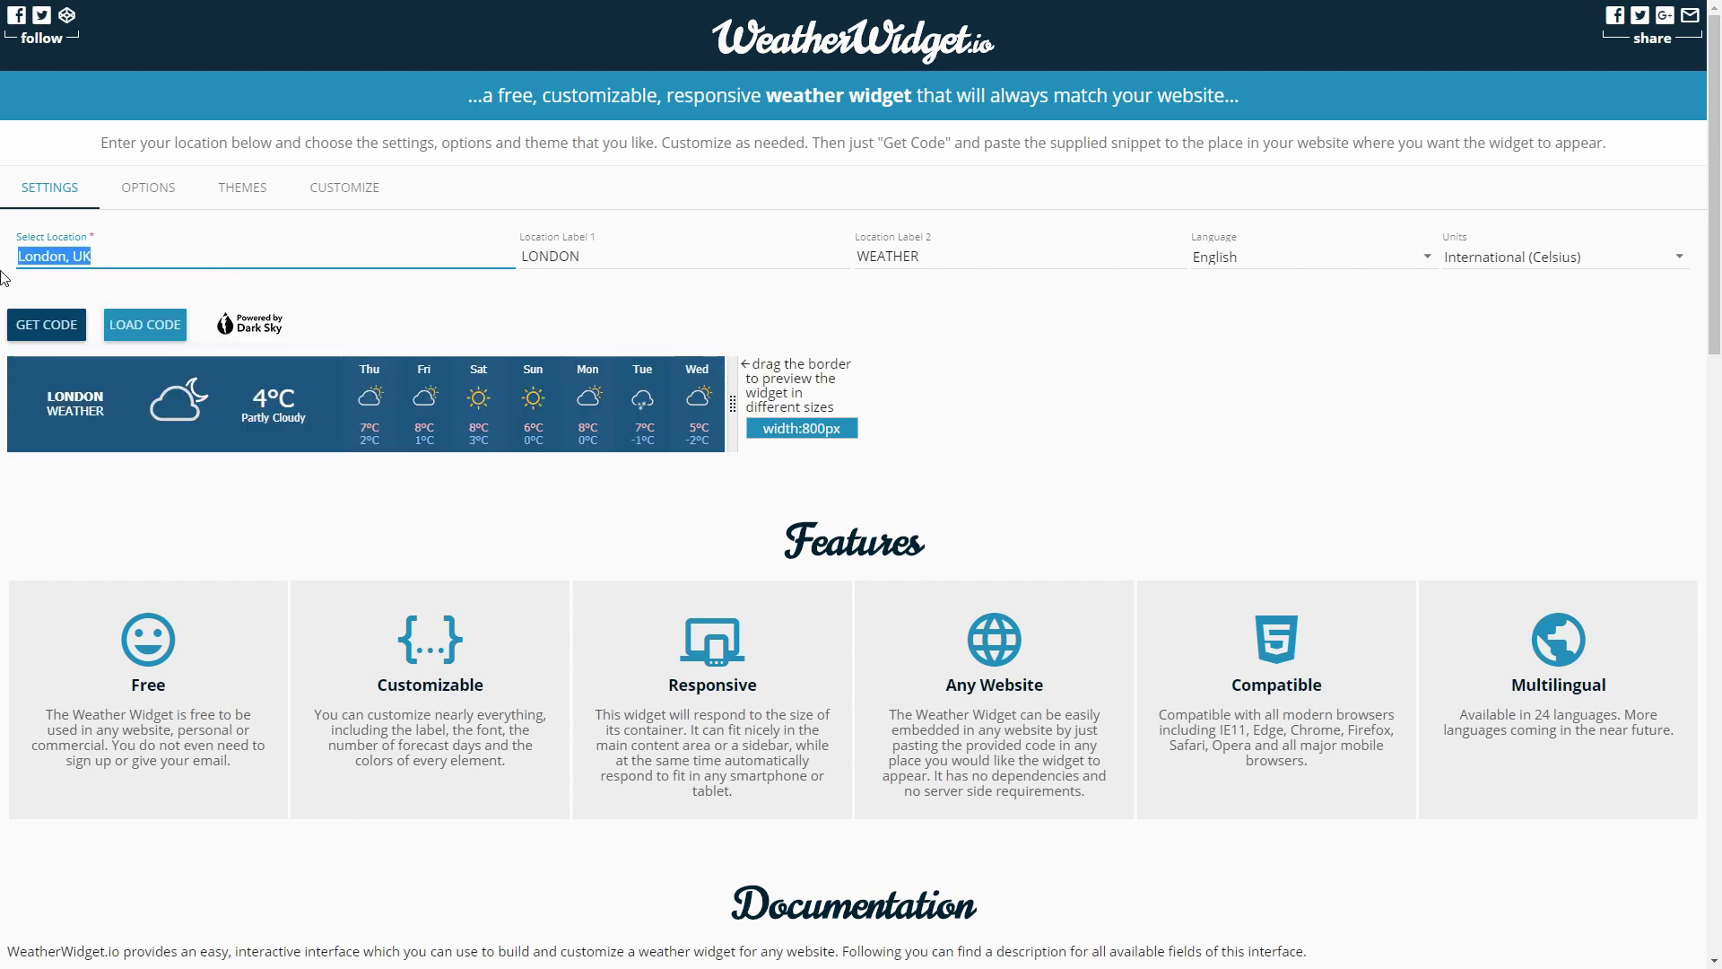
{"action": "type", "text": "Paris"}
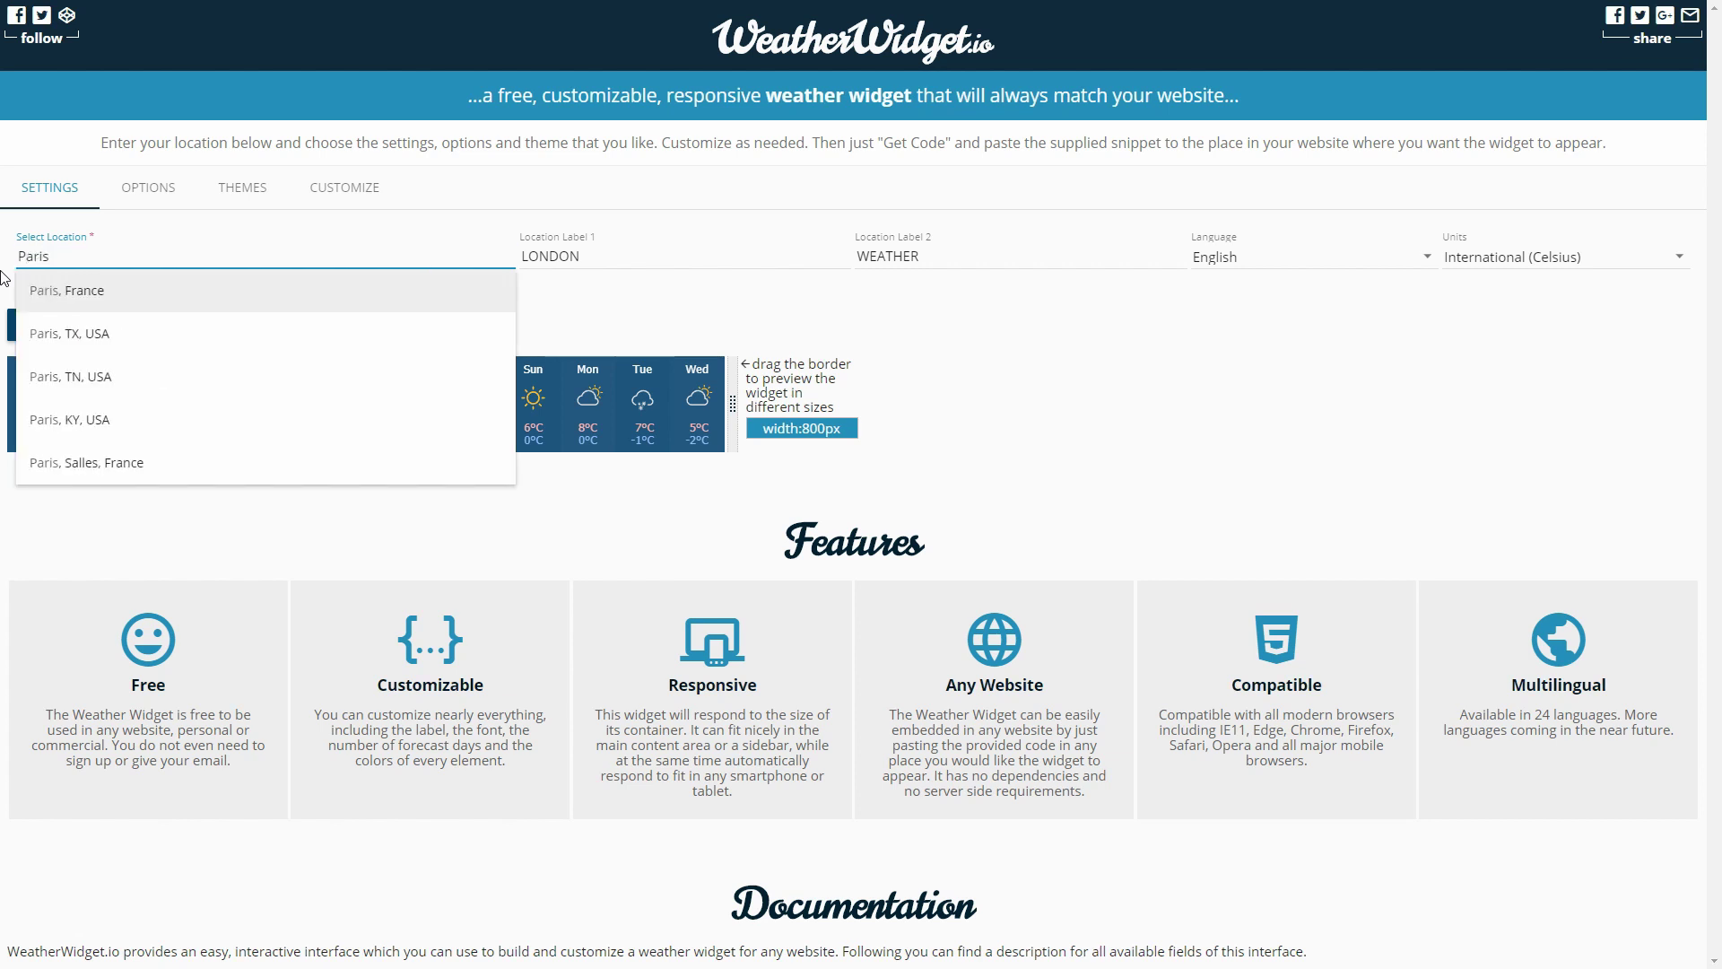
{"action": "key", "text": "Return"}
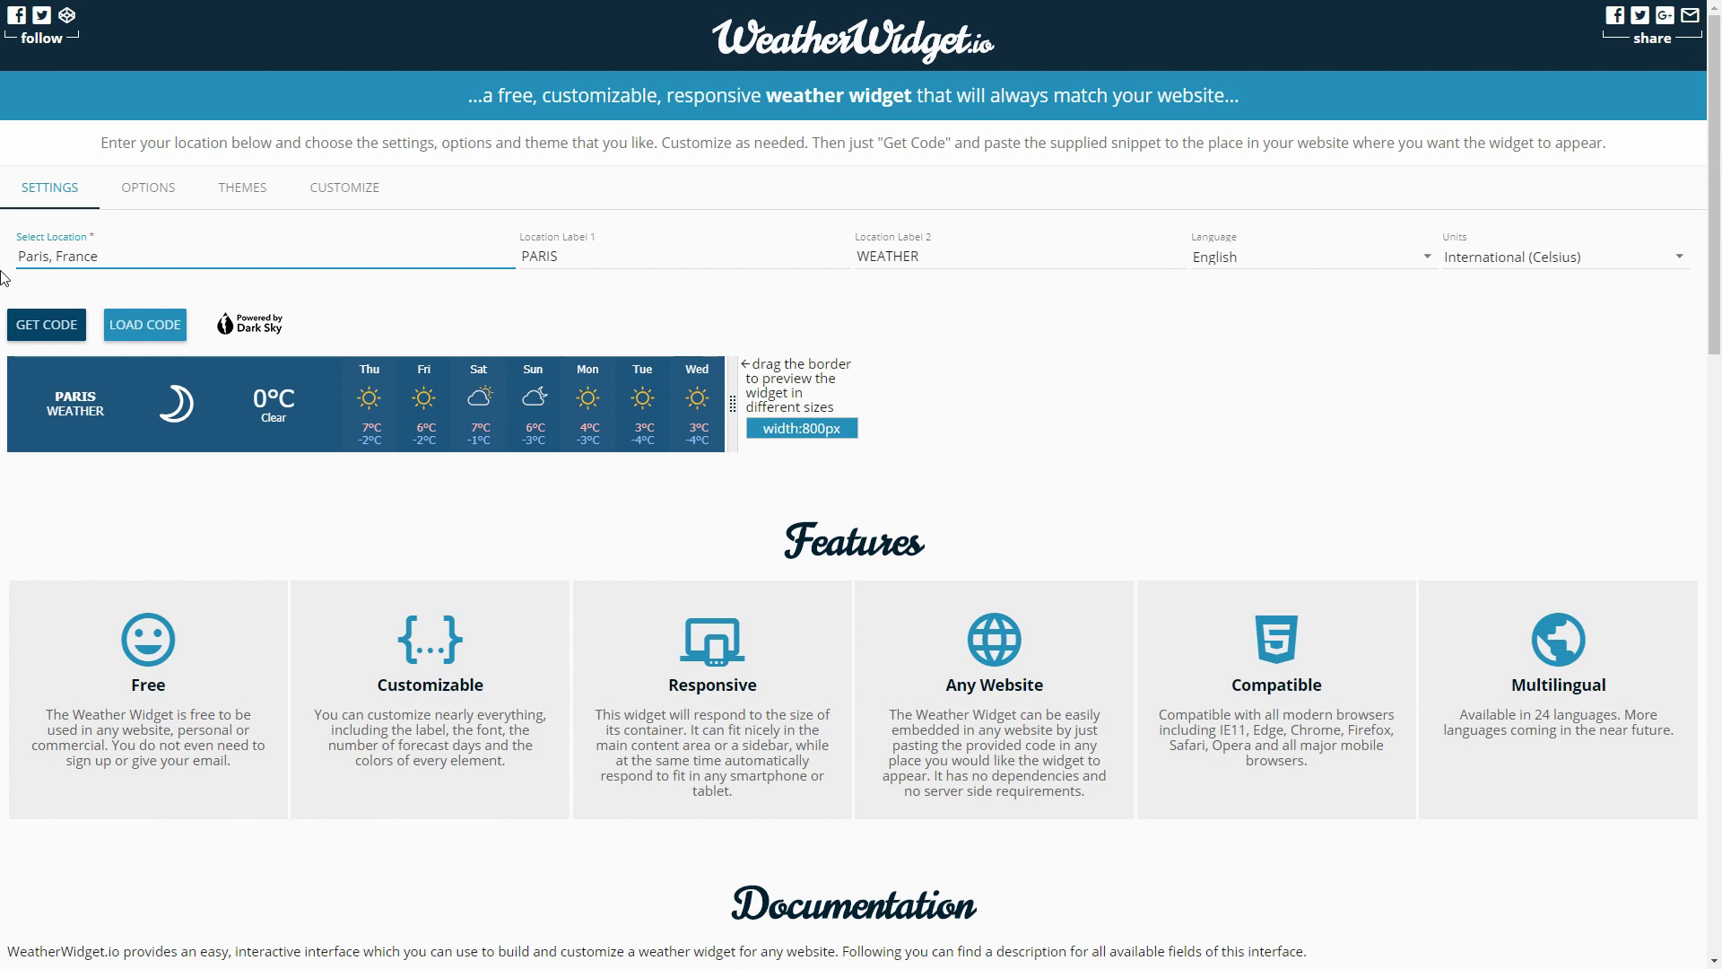
- Set the widget's location to Montreal, QC, Canada
{"action": "key", "text": "ctrl+a"}
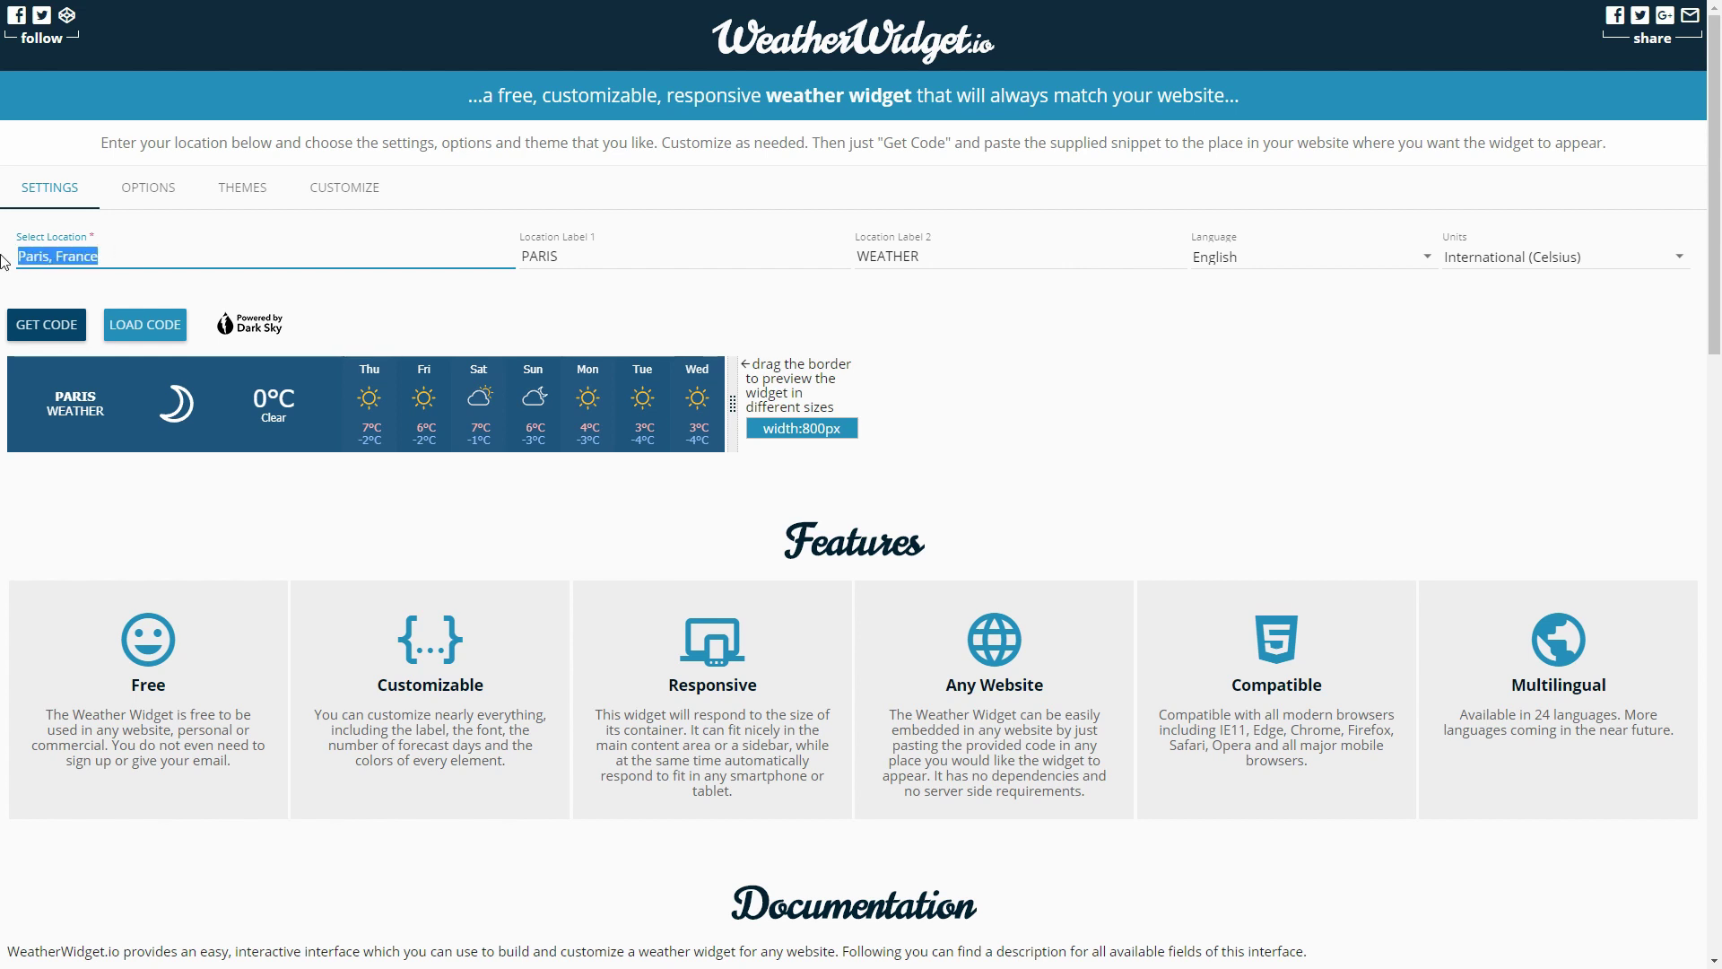
{"action": "type", "text": "Montrea"}
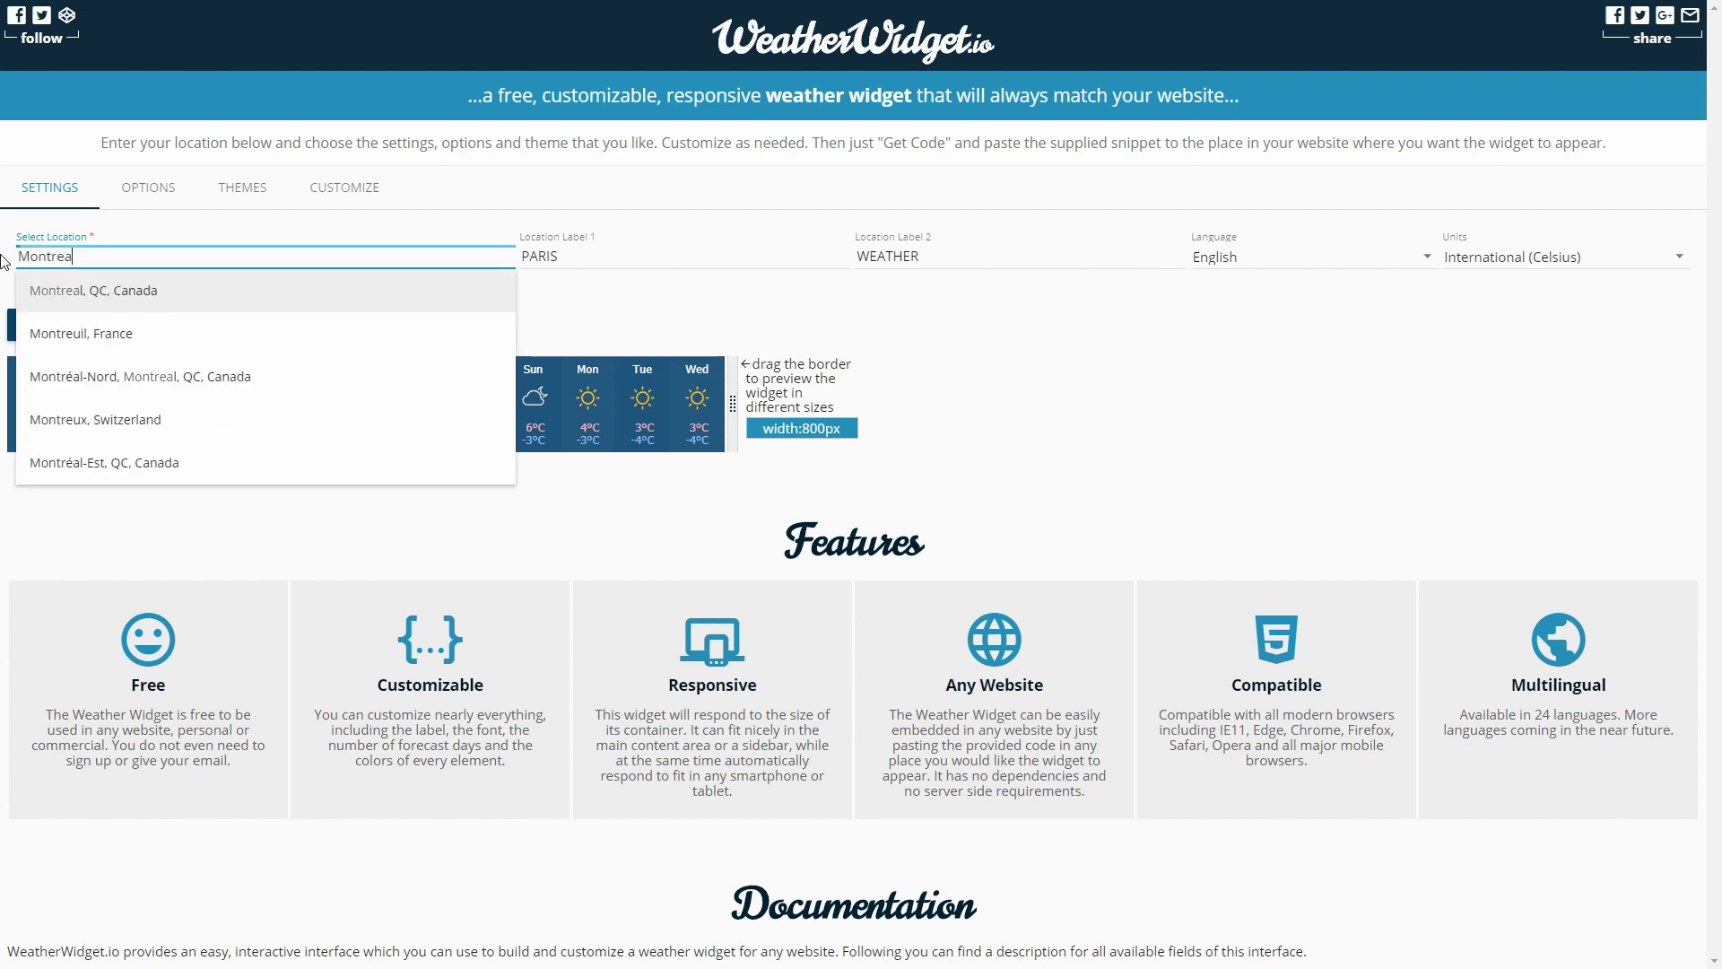
{"action": "key", "text": "Return"}
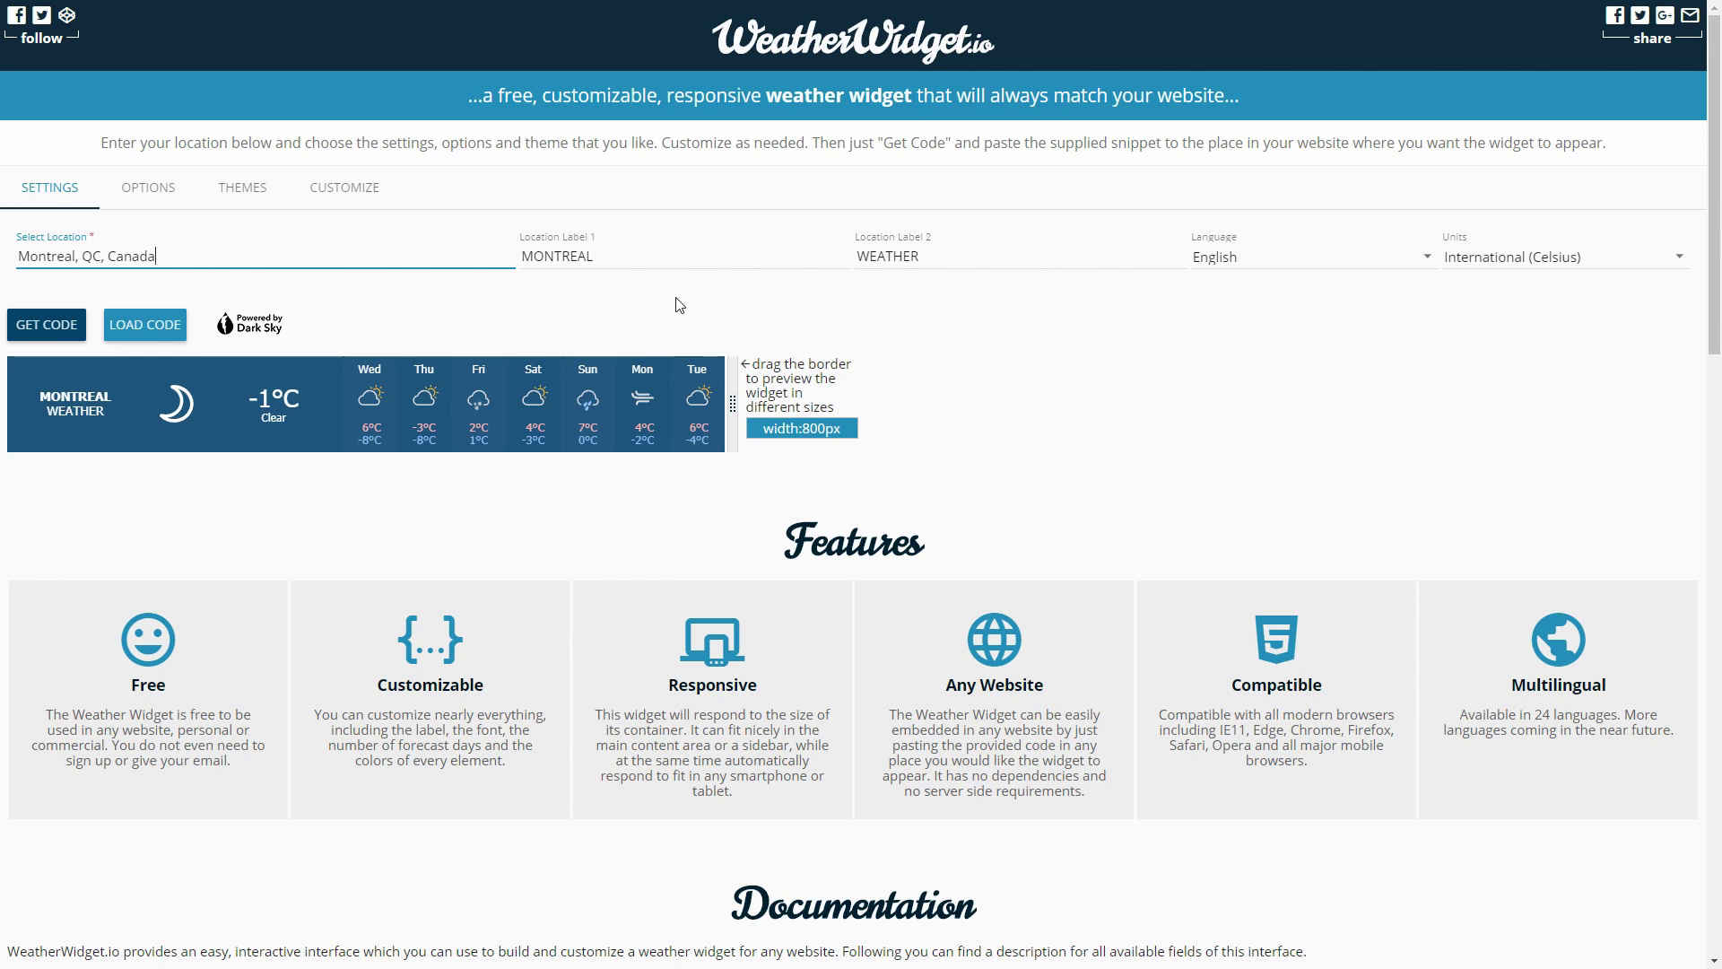
- Set Location Label 1 to MY HOTEL and Location Label 2 to Whatever
{"action": "left_click", "coordinate": [774, 259]}
{"action": "left_click_drag", "start_coordinate": [713, 259], "coordinate": [406, 250]}
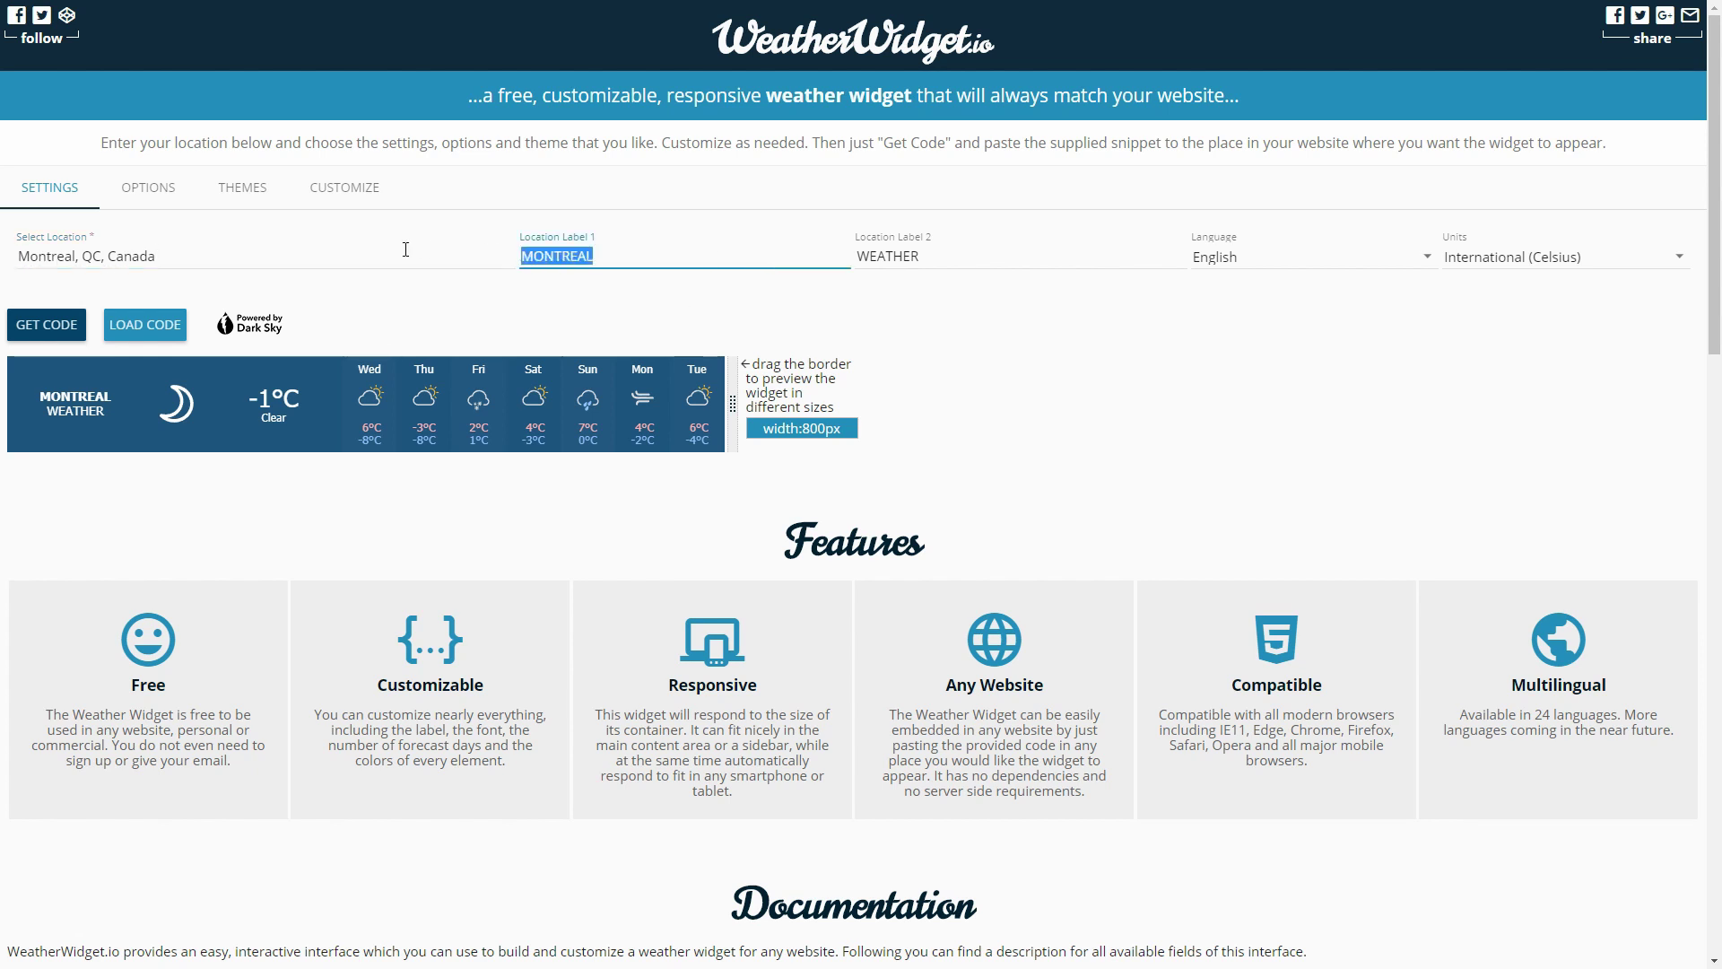
{"action": "type", "text": "MY HOTEL"}
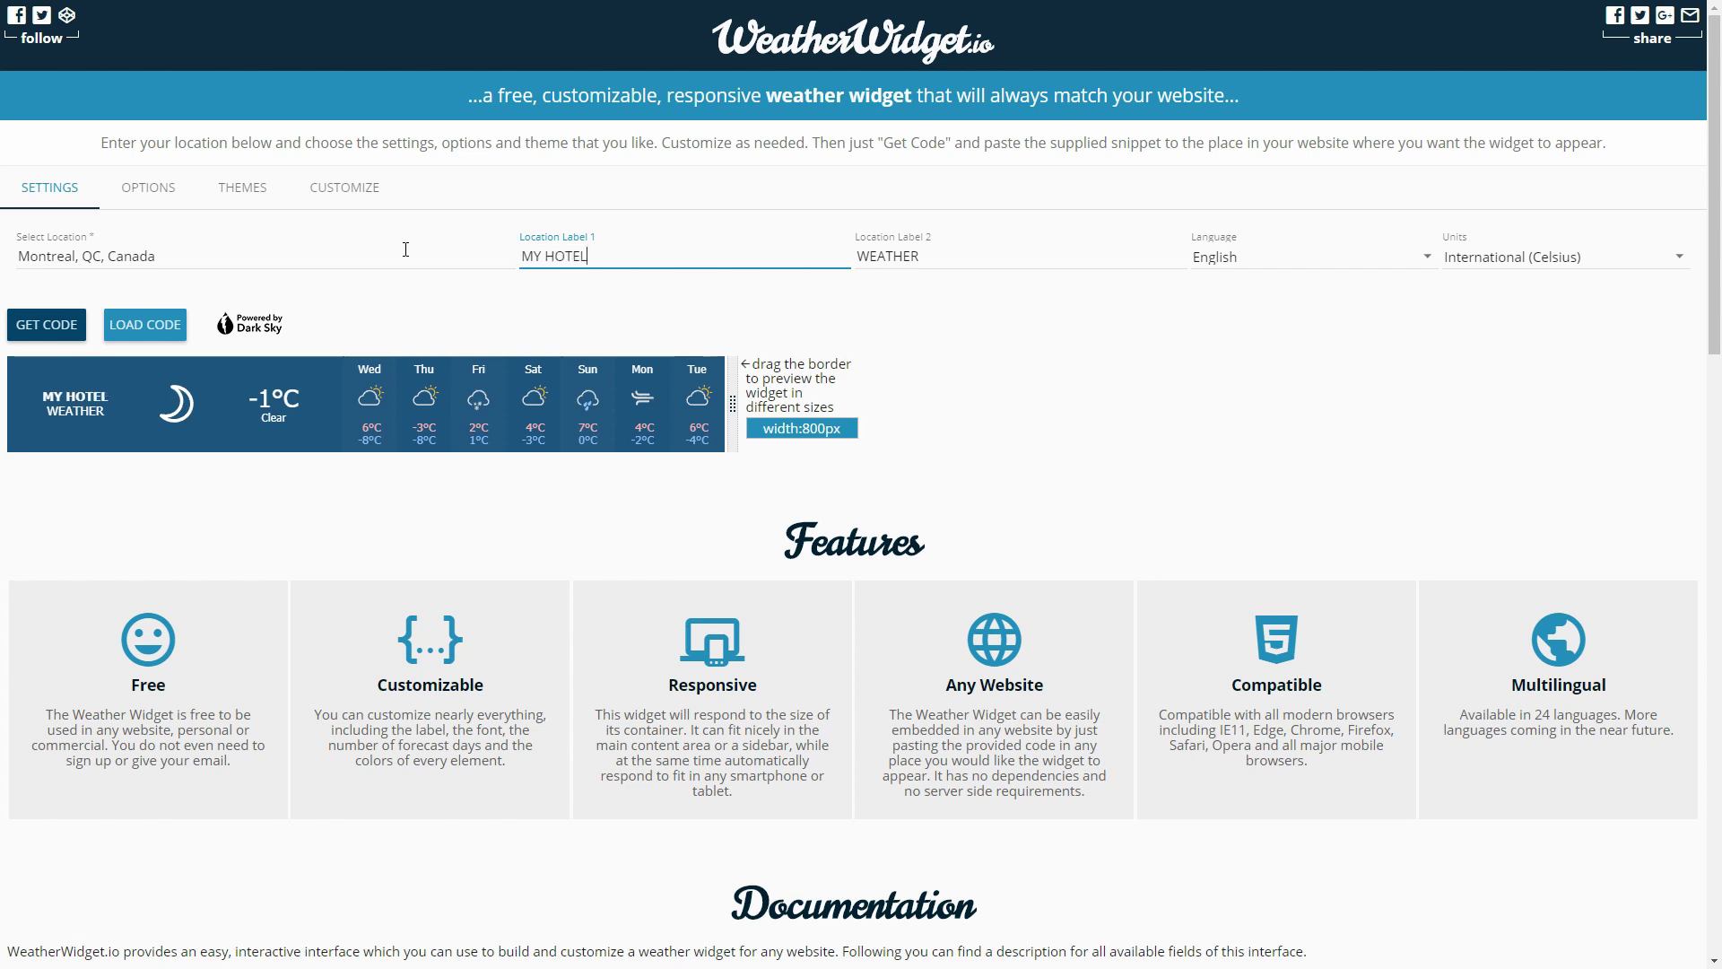
{"action": "double_click", "coordinate": [889, 258]}
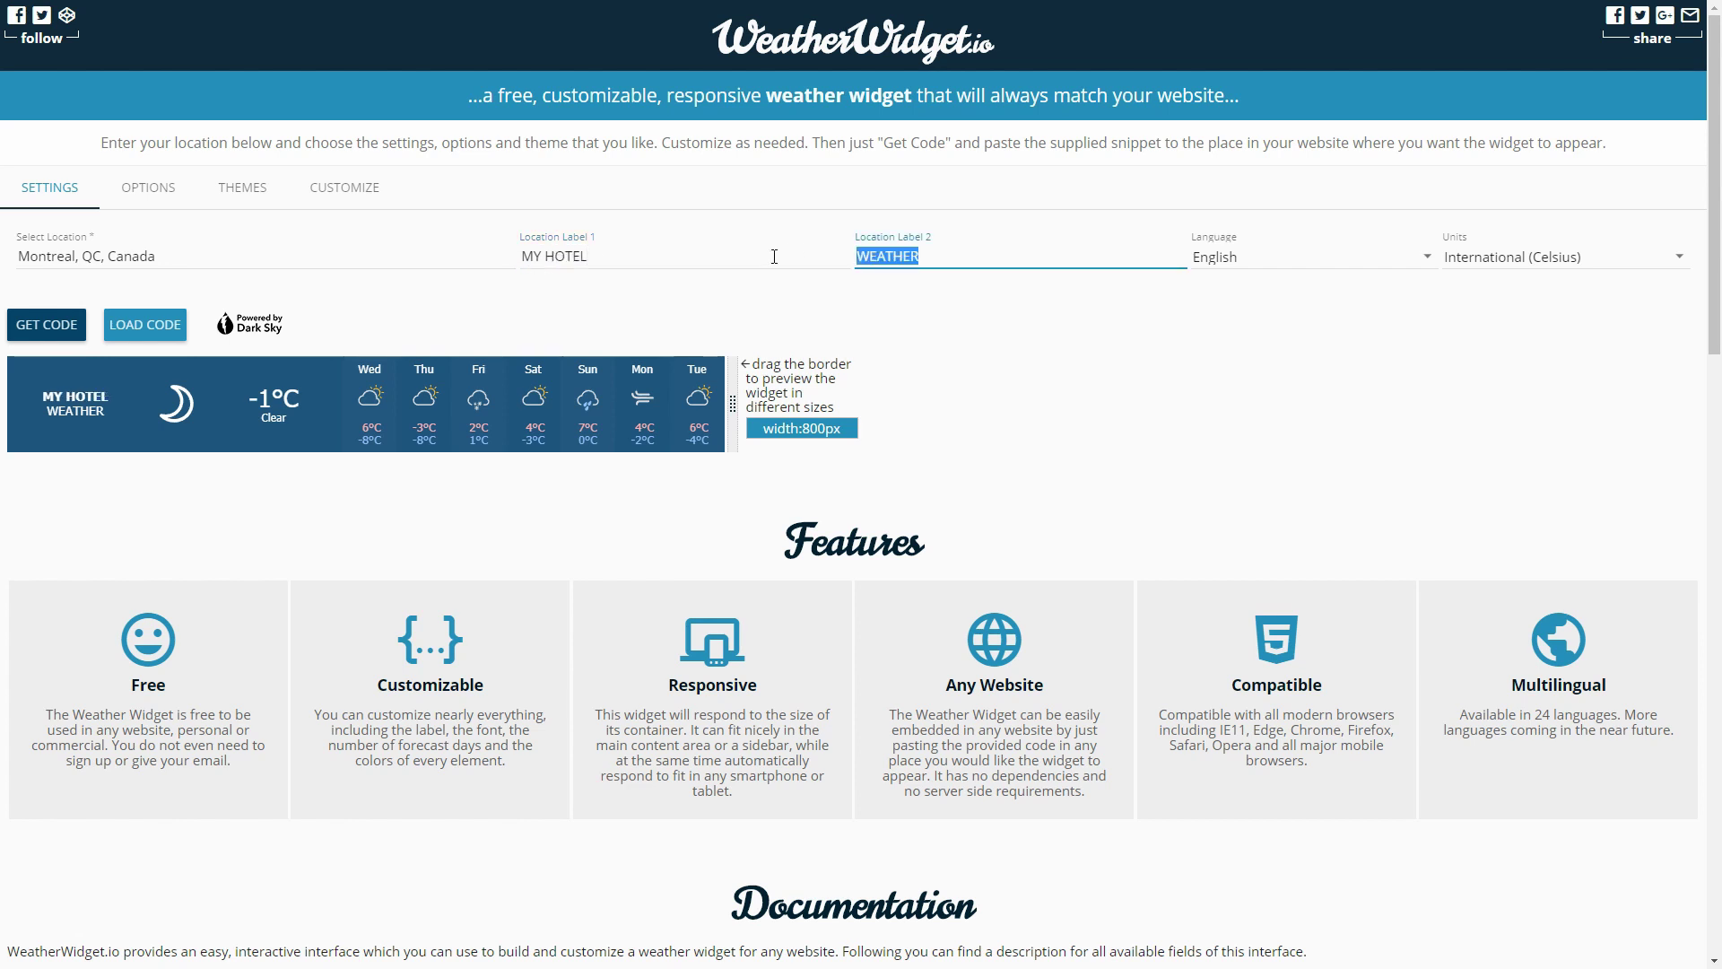
{"action": "type", "text": "Whatever"}
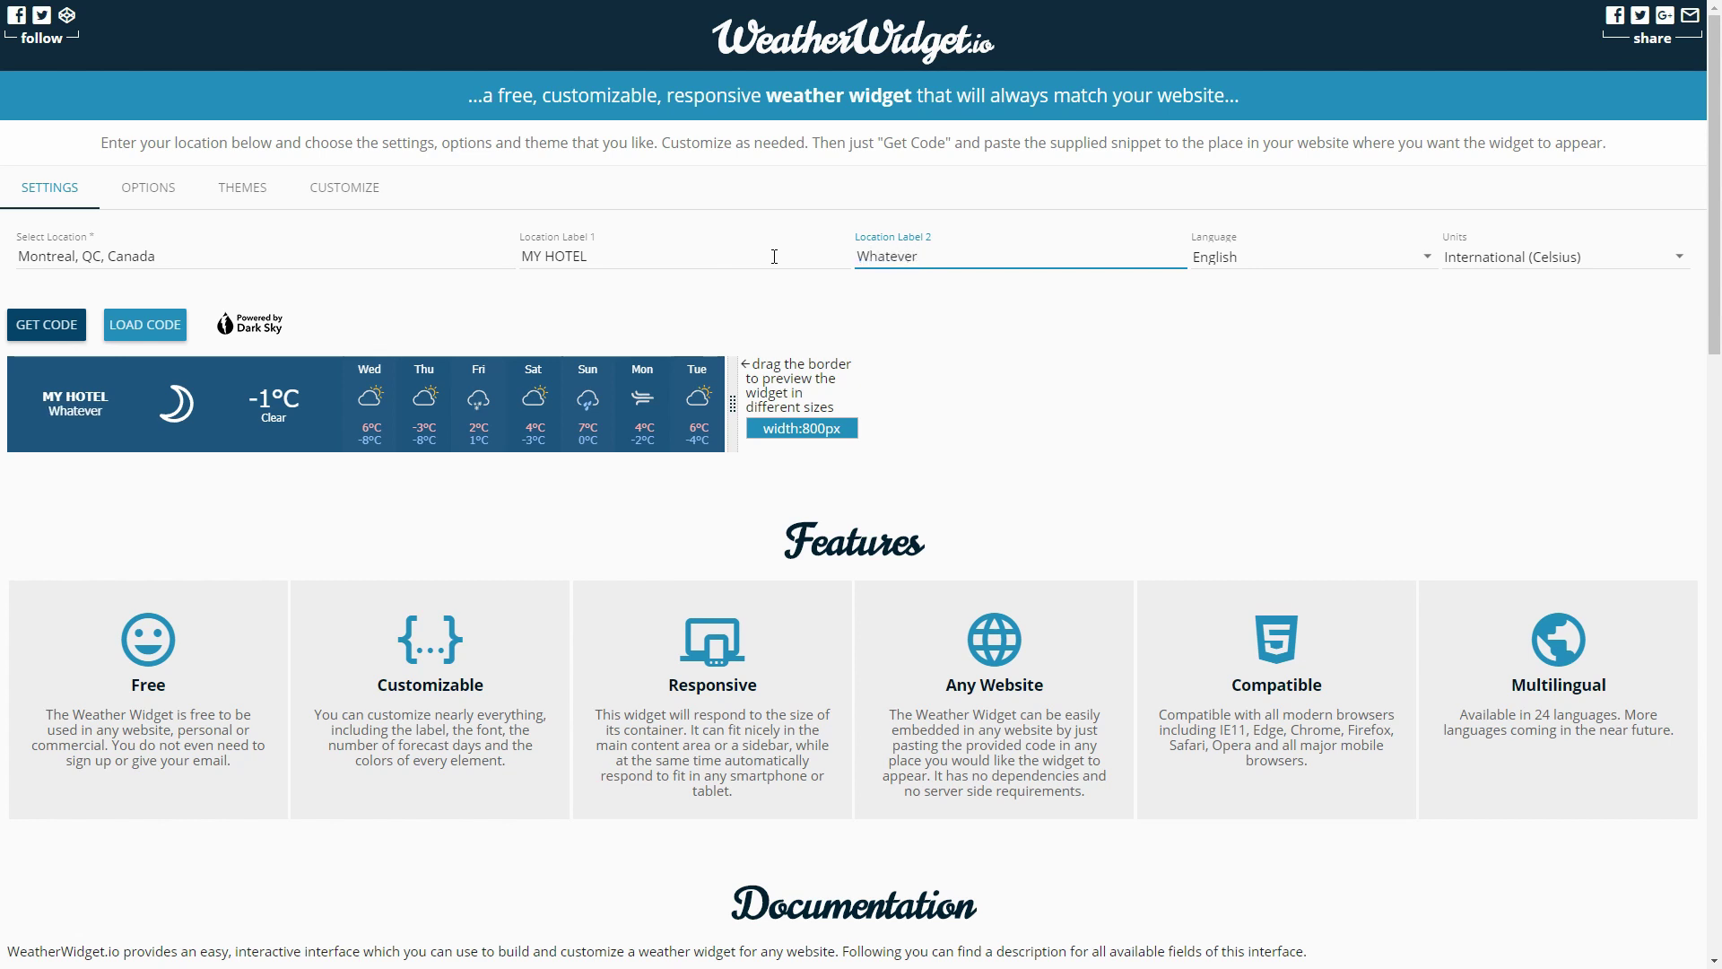
- Clear both location labels and enter Montreal as Location Label 1 and Weather as Location Label 2
{"action": "double_click", "coordinate": [969, 256]}
{"action": "key", "text": "BackSpace"}
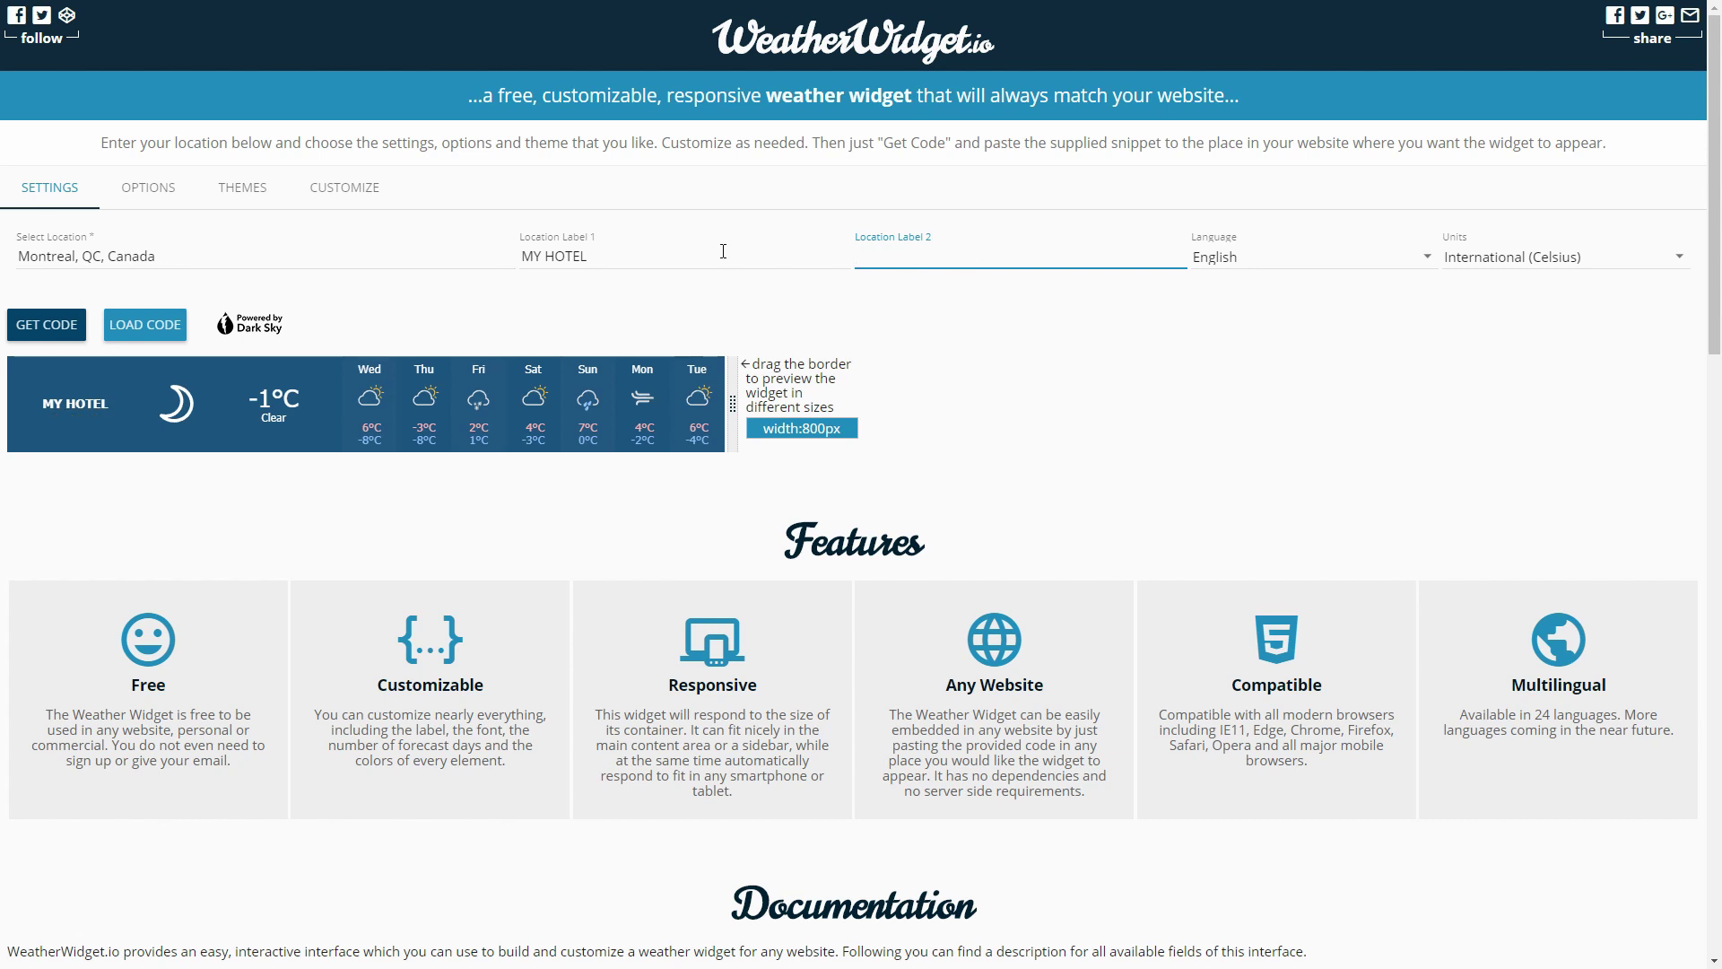
{"action": "triple_click", "coordinate": [723, 251]}
{"action": "key", "text": "BackSpace"}
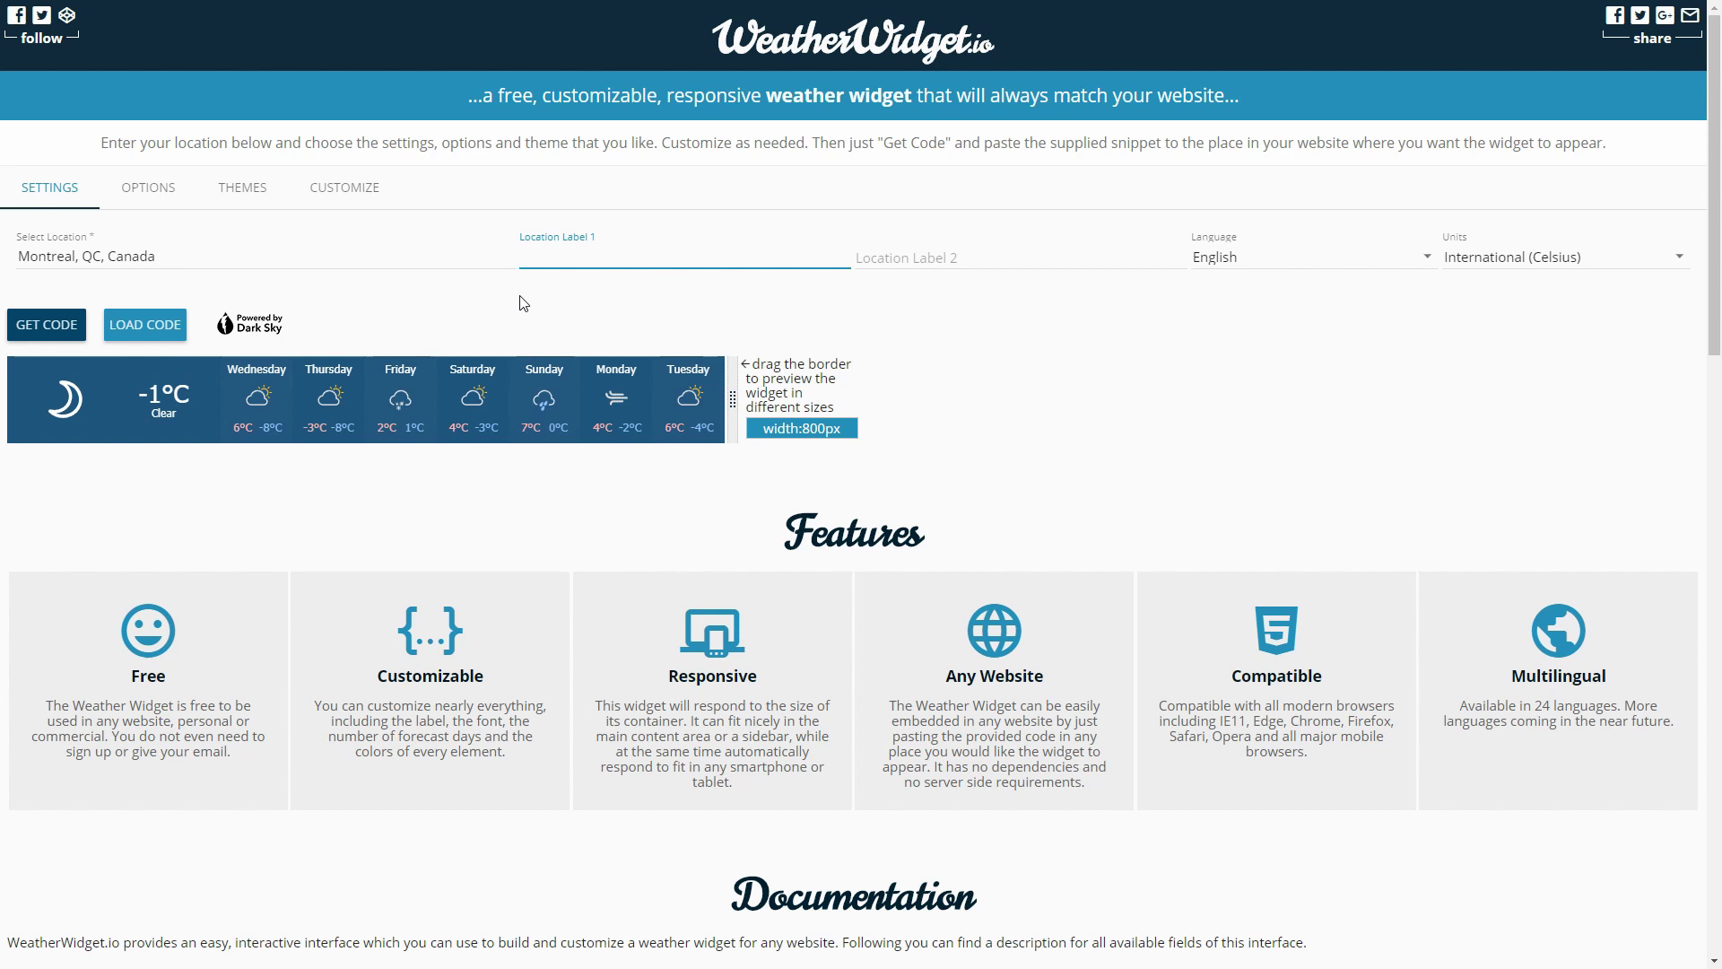
{"action": "type", "text": "Montreal"}
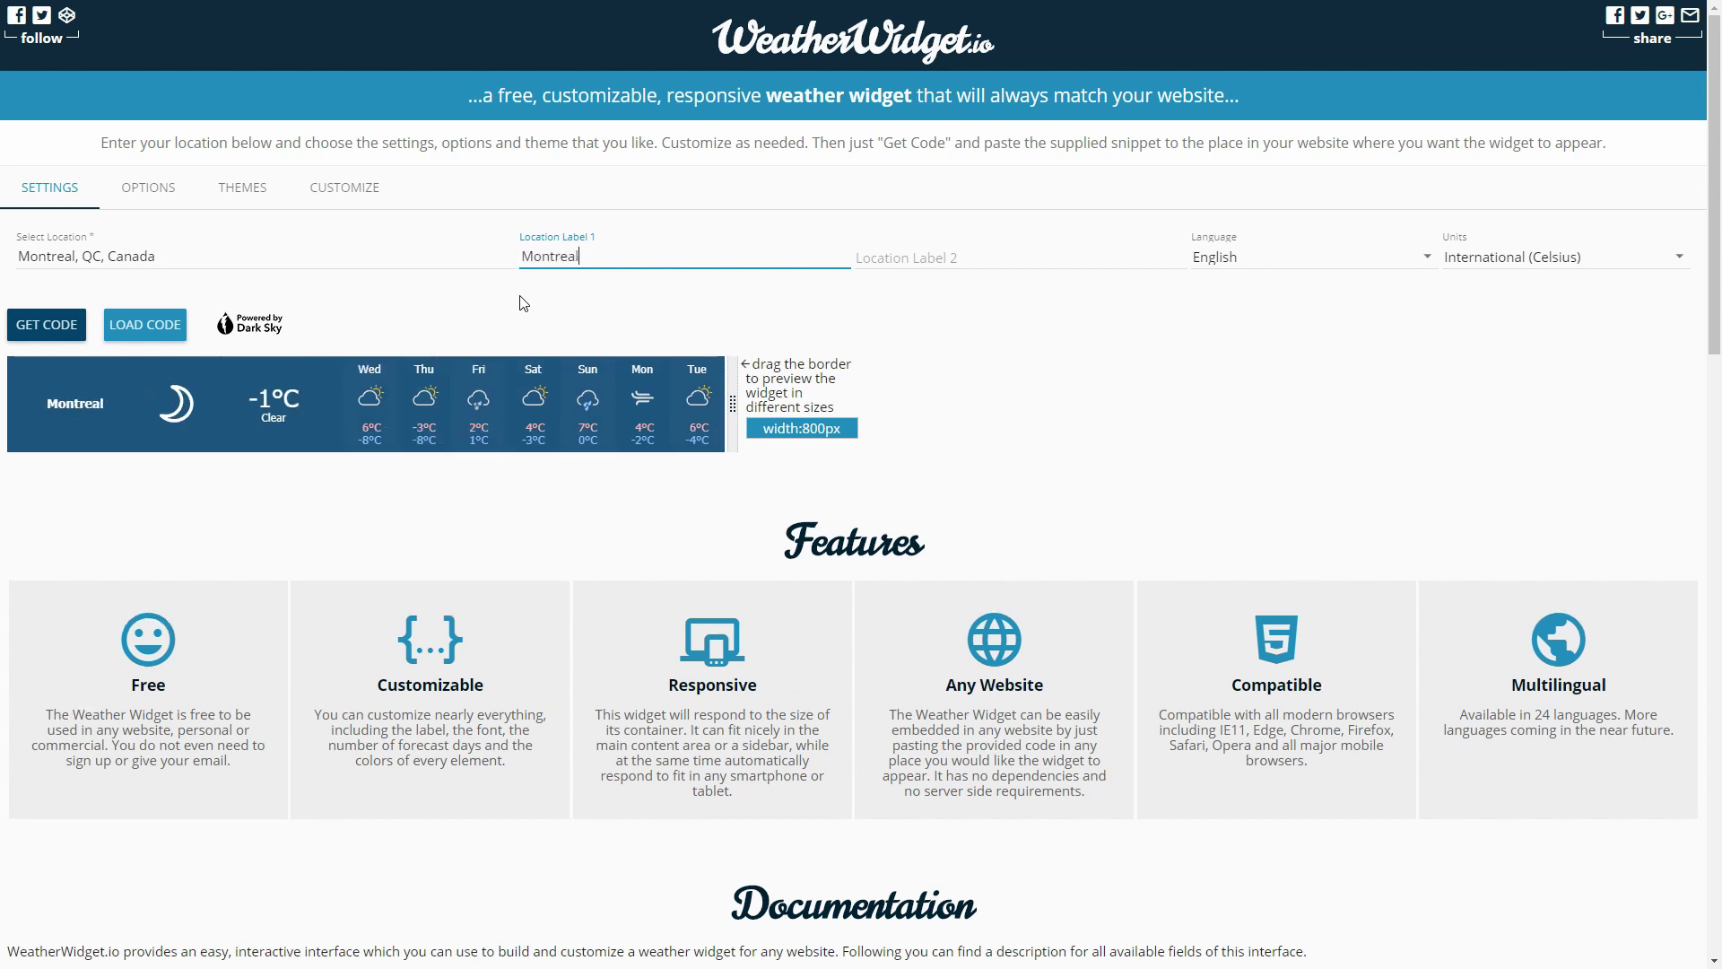
{"action": "key", "text": "Tab"}
{"action": "type", "text": "Weather"}
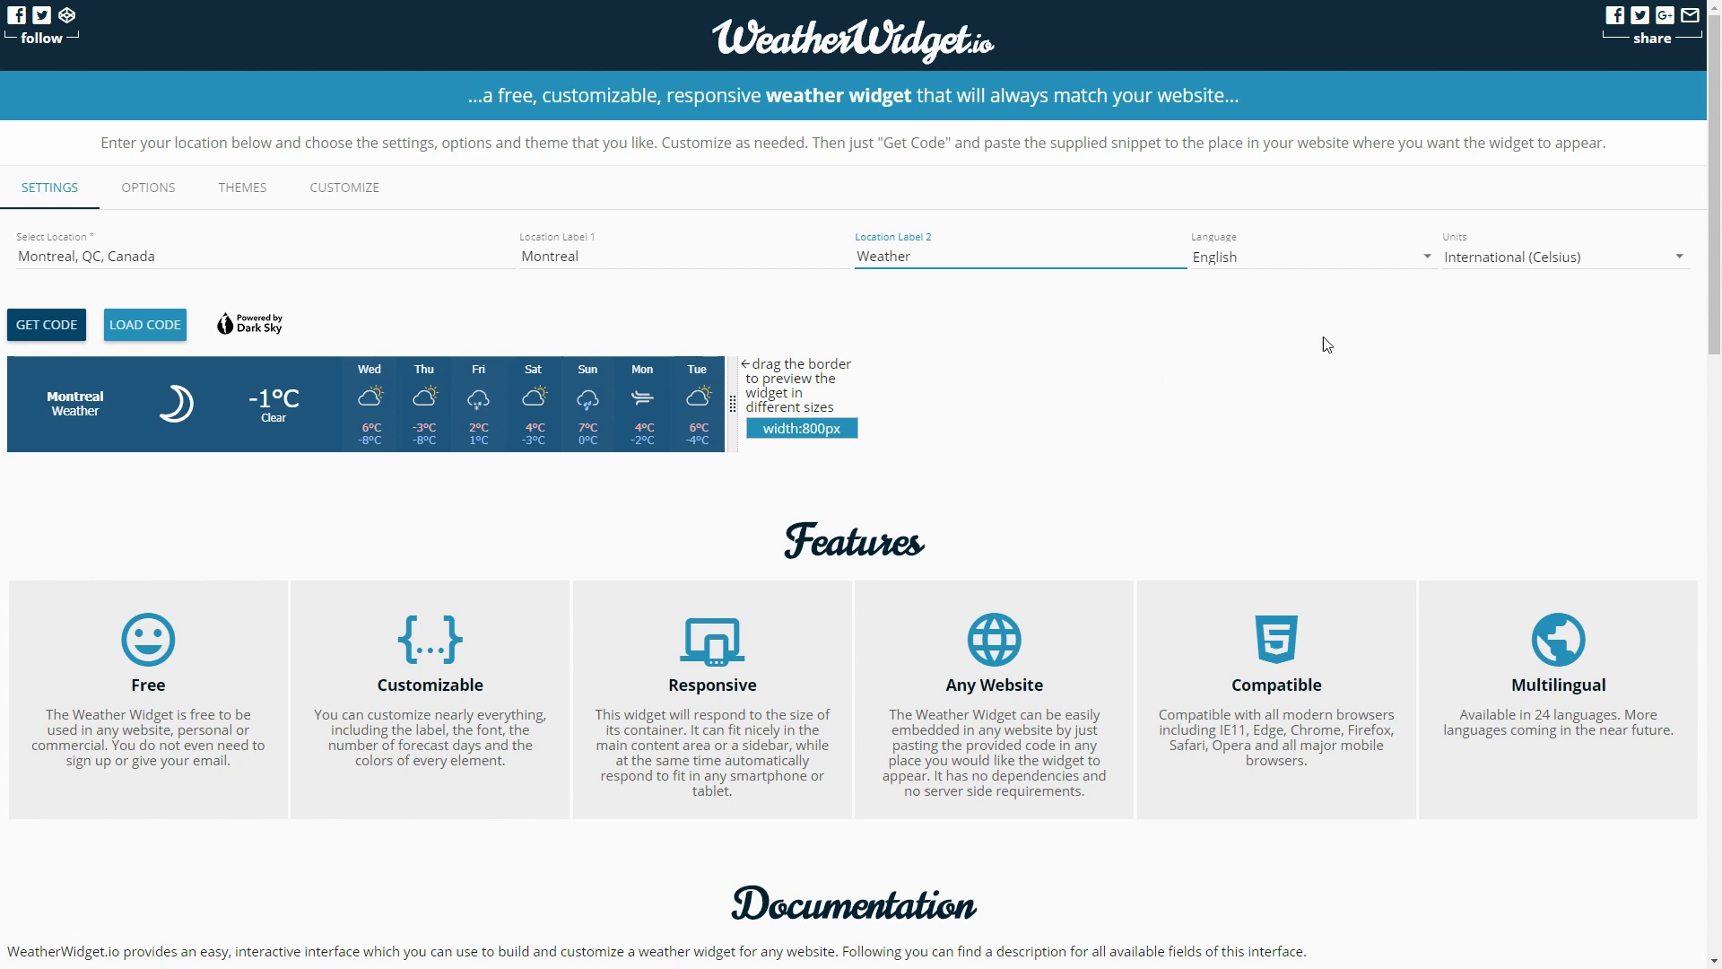
- Look through the available widget languages and set the language to Arabic
{"action": "left_click", "coordinate": [1367, 267]}
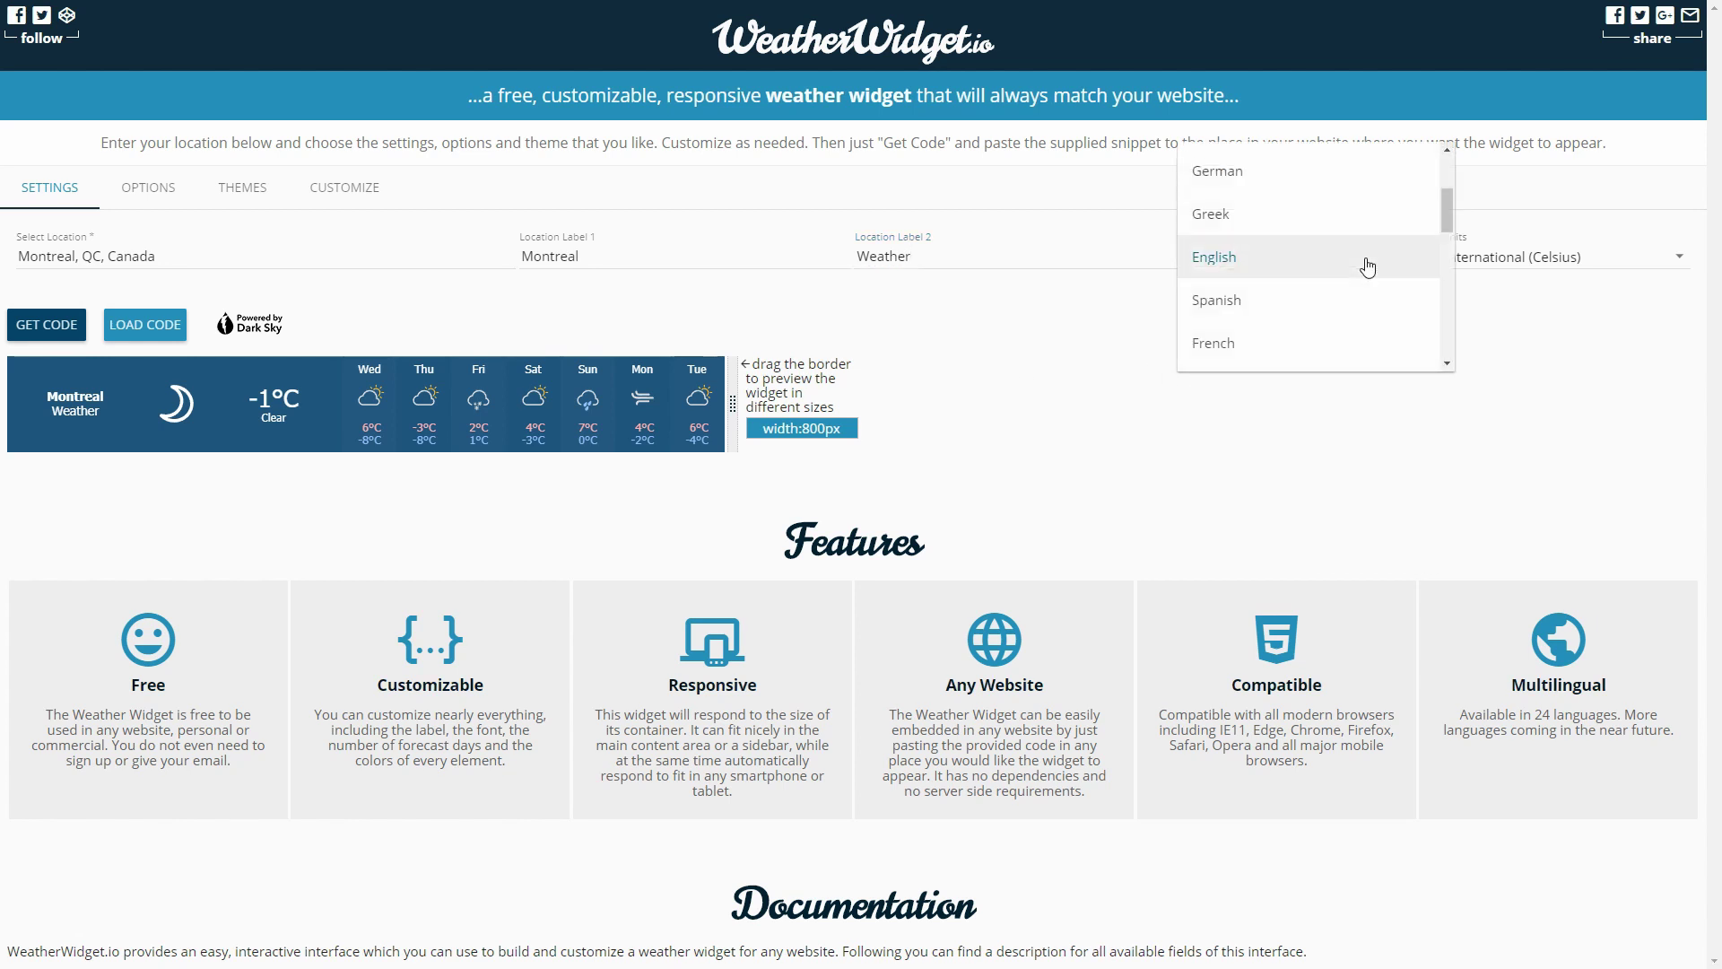
{"action": "scroll", "coordinate": [1366, 266], "scroll_direction": "up", "scroll_amount": 2}
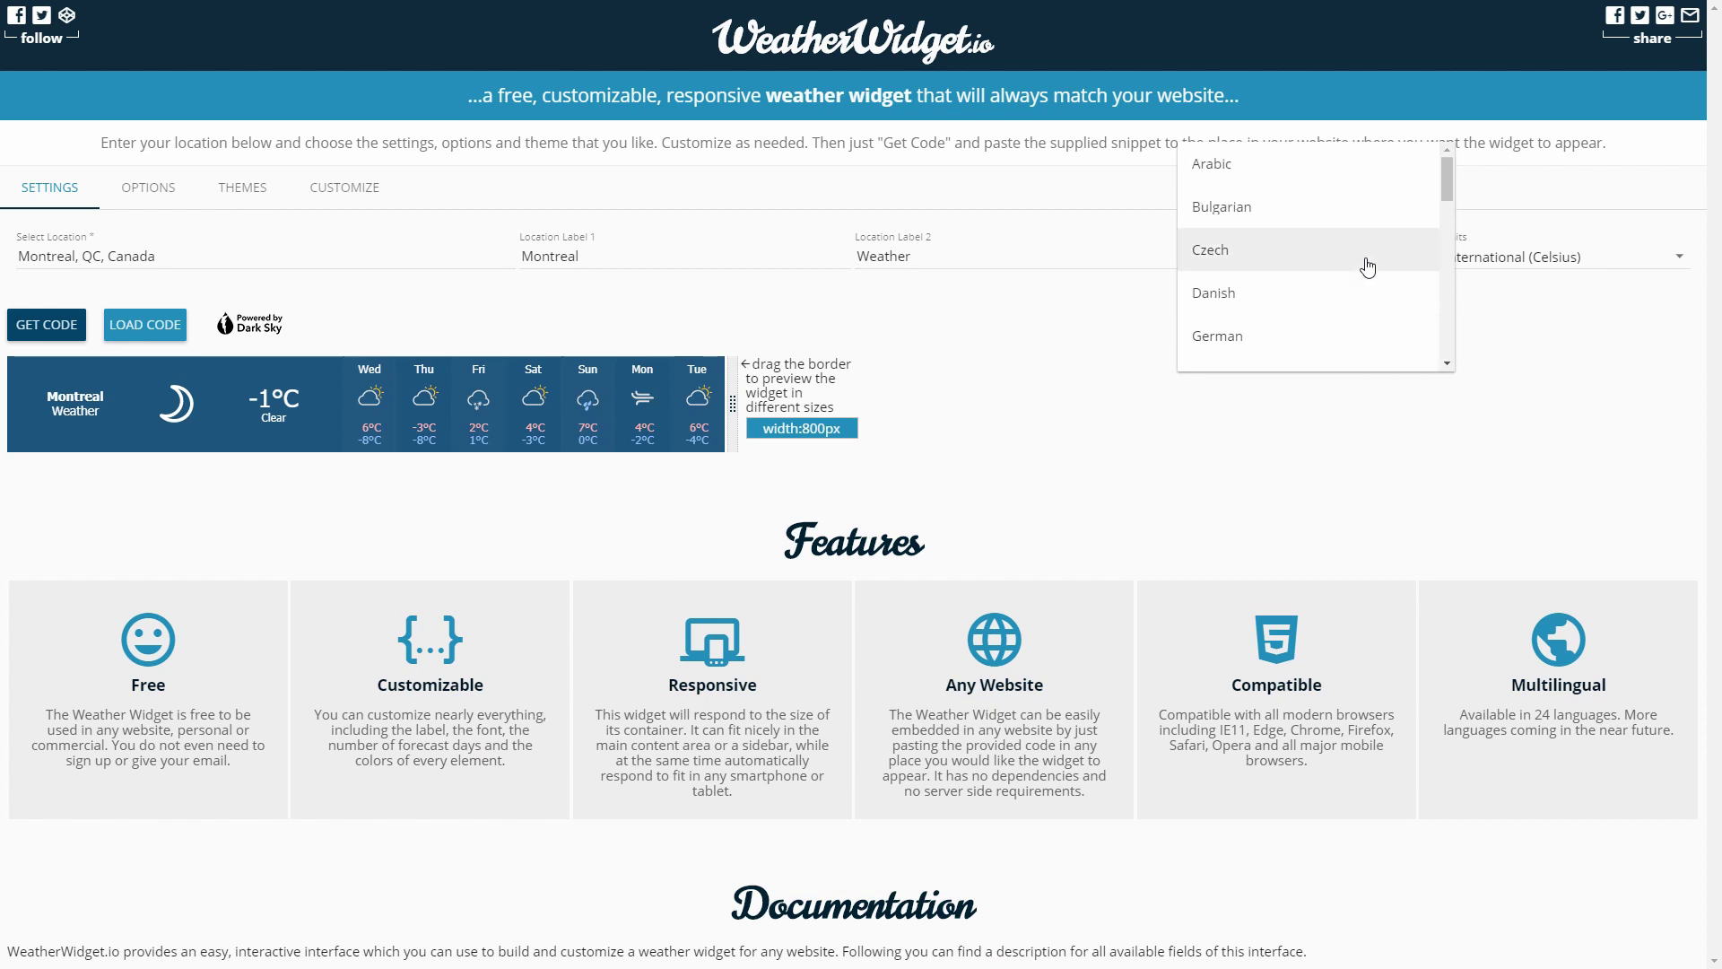
{"action": "scroll", "coordinate": [1367, 266], "scroll_direction": "down", "scroll_amount": 2}
{"action": "scroll", "coordinate": [1367, 266], "scroll_direction": "down", "scroll_amount": 8}
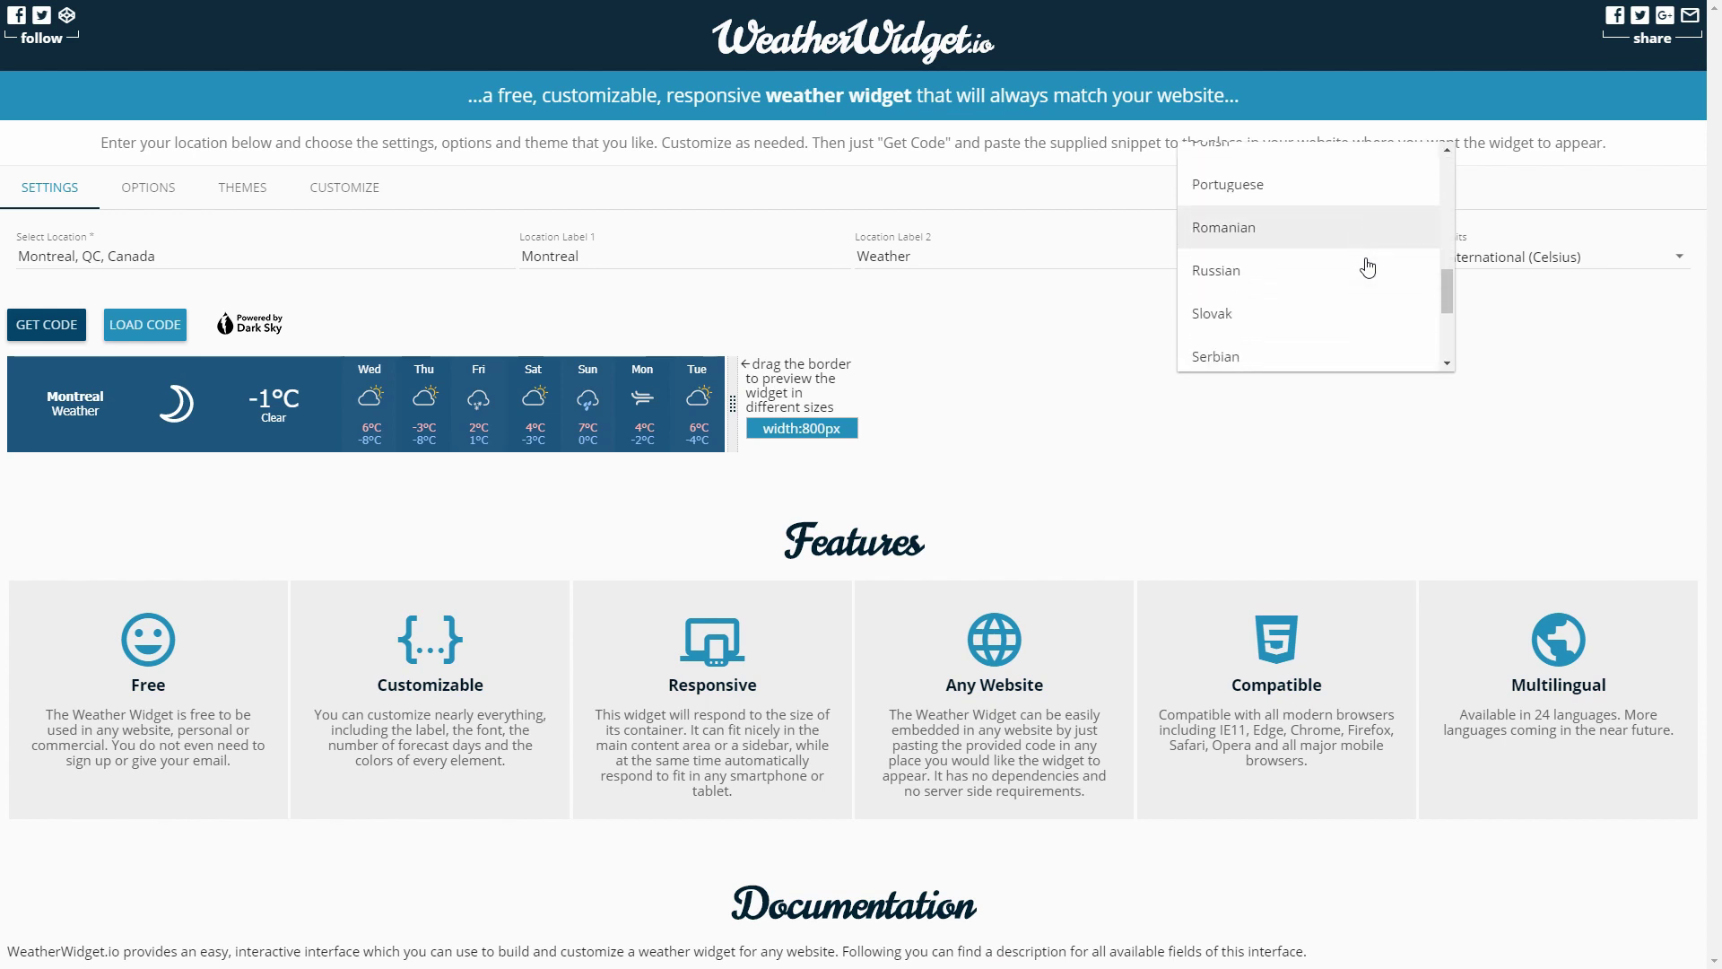
{"action": "scroll", "coordinate": [1367, 266], "scroll_direction": "up", "scroll_amount": 8}
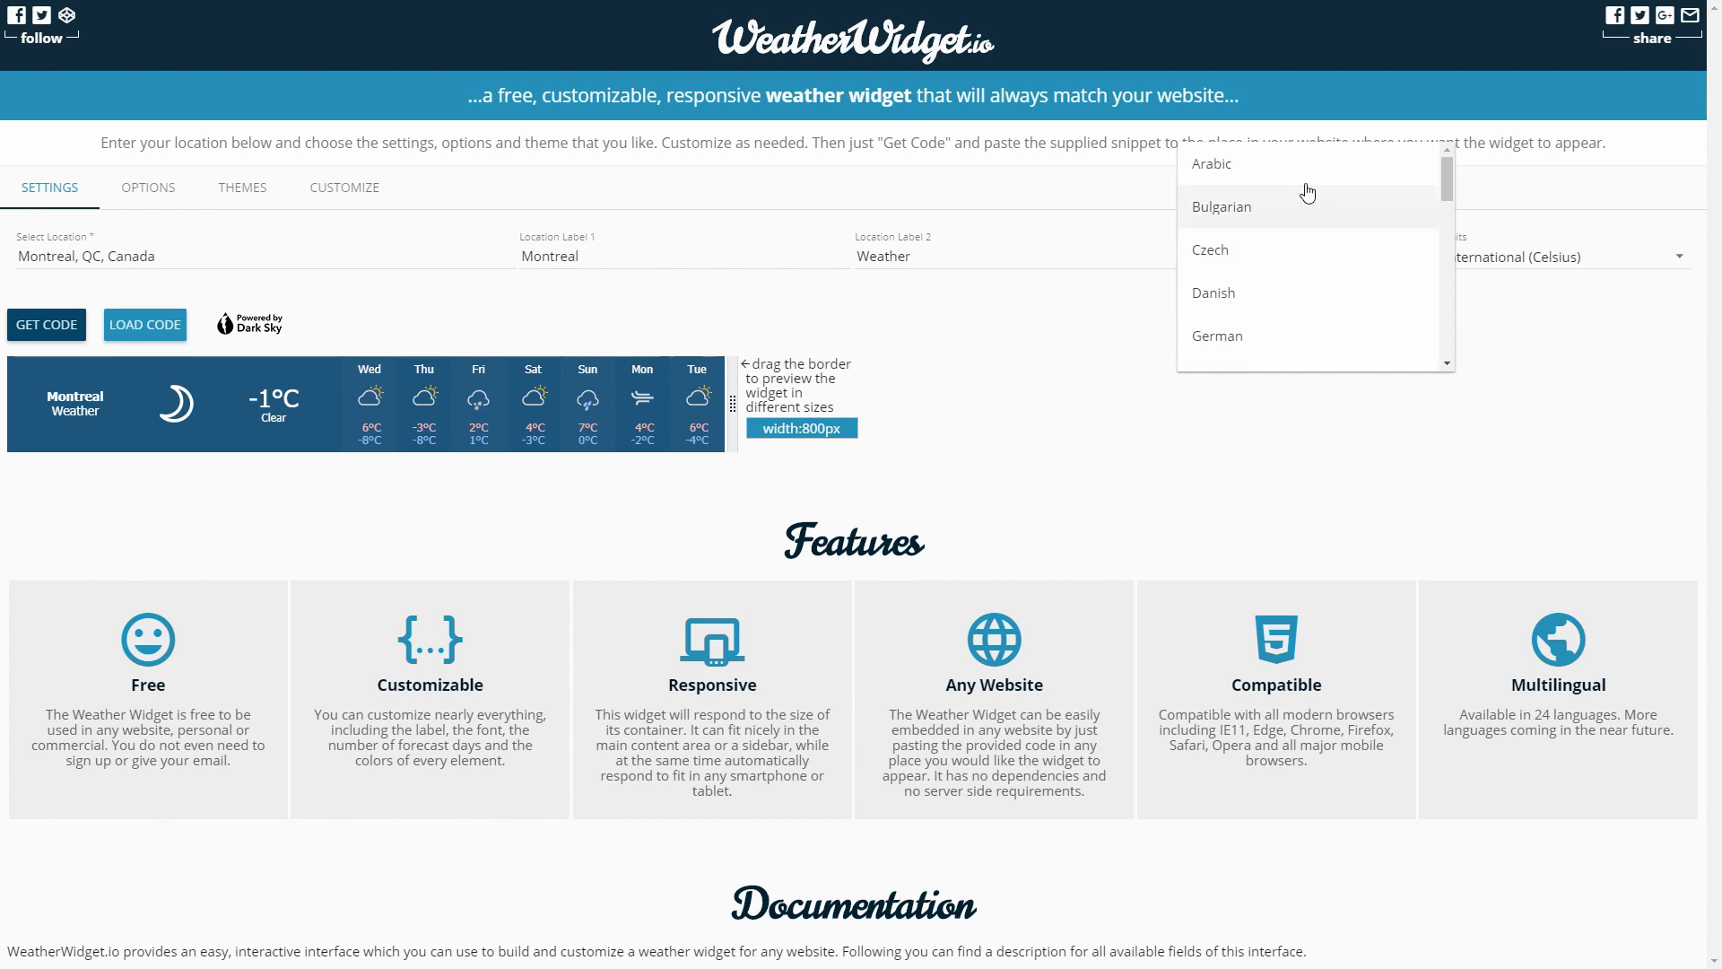
{"action": "left_click", "coordinate": [1294, 170]}
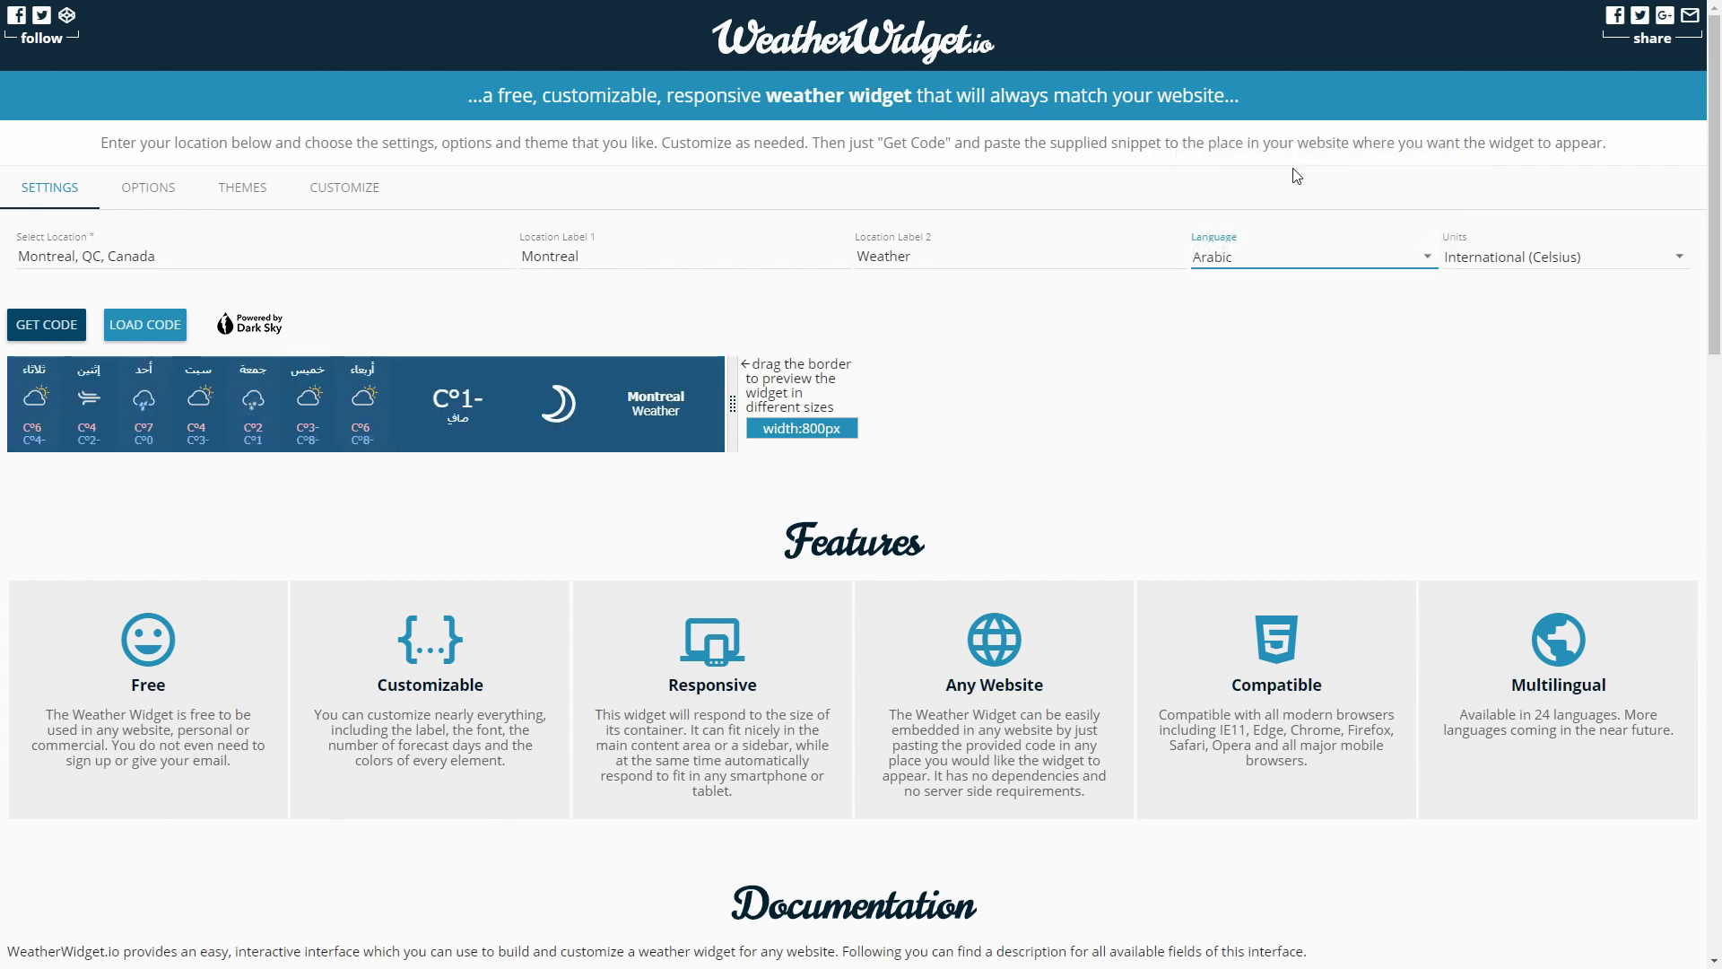
- Try Bulgarian and French as the widget's language
{"action": "left_click", "coordinate": [1290, 247]}
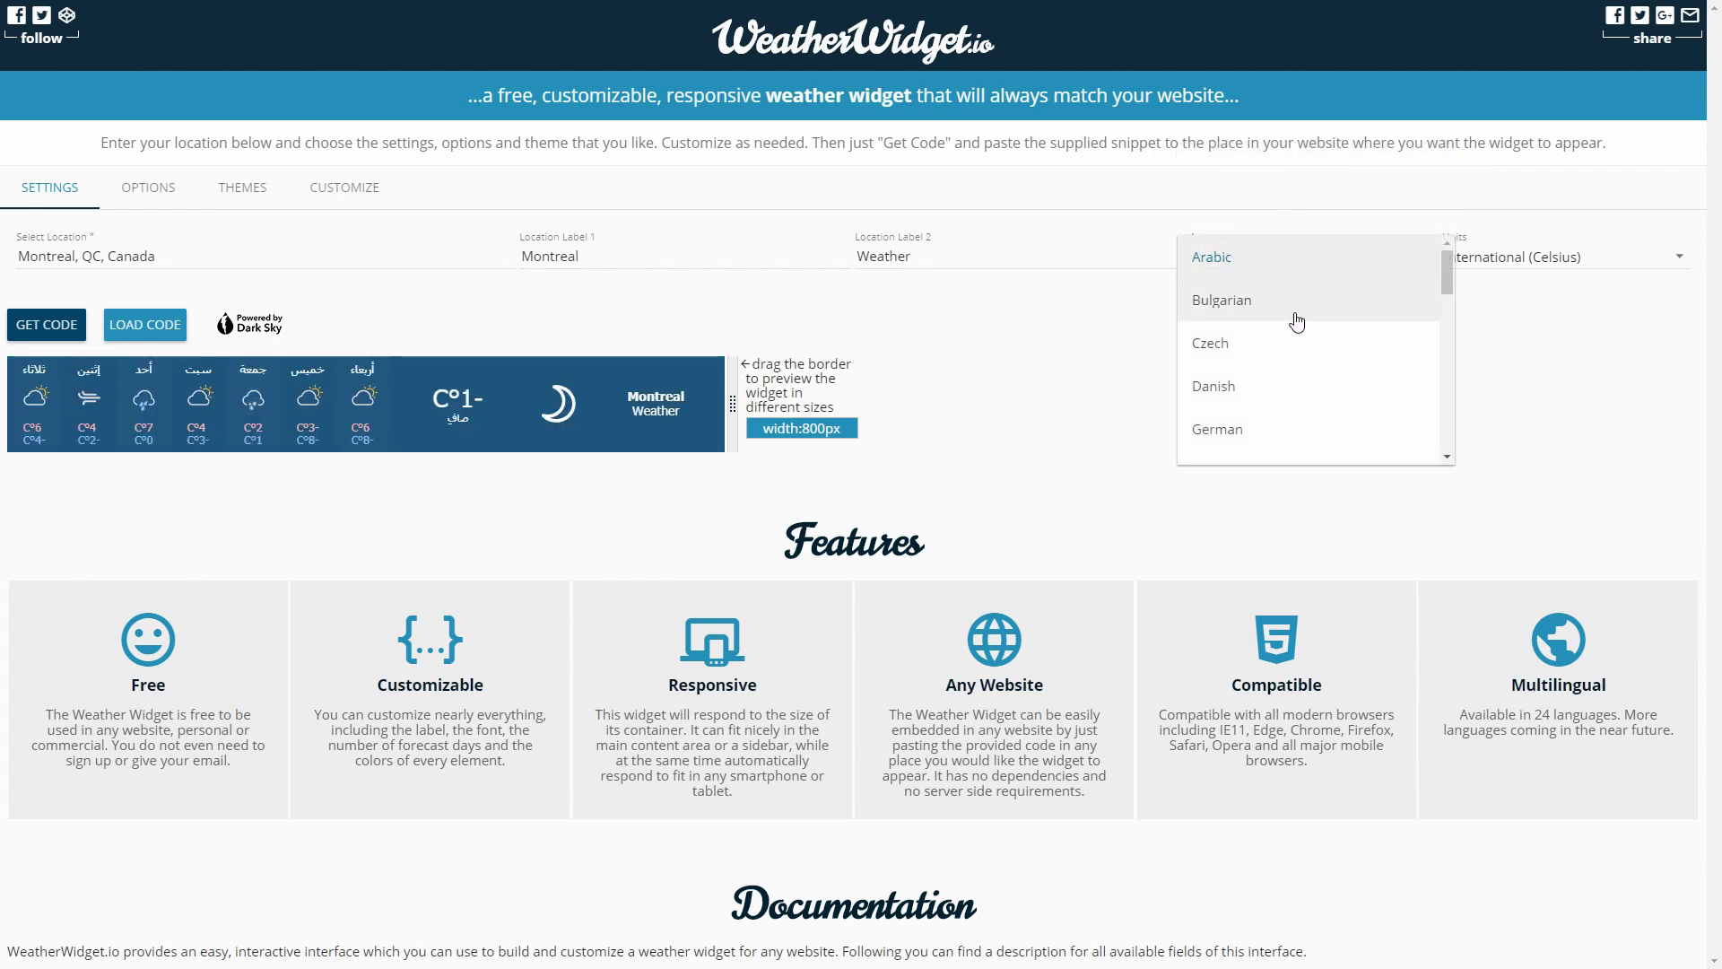
{"action": "left_click", "coordinate": [1296, 316]}
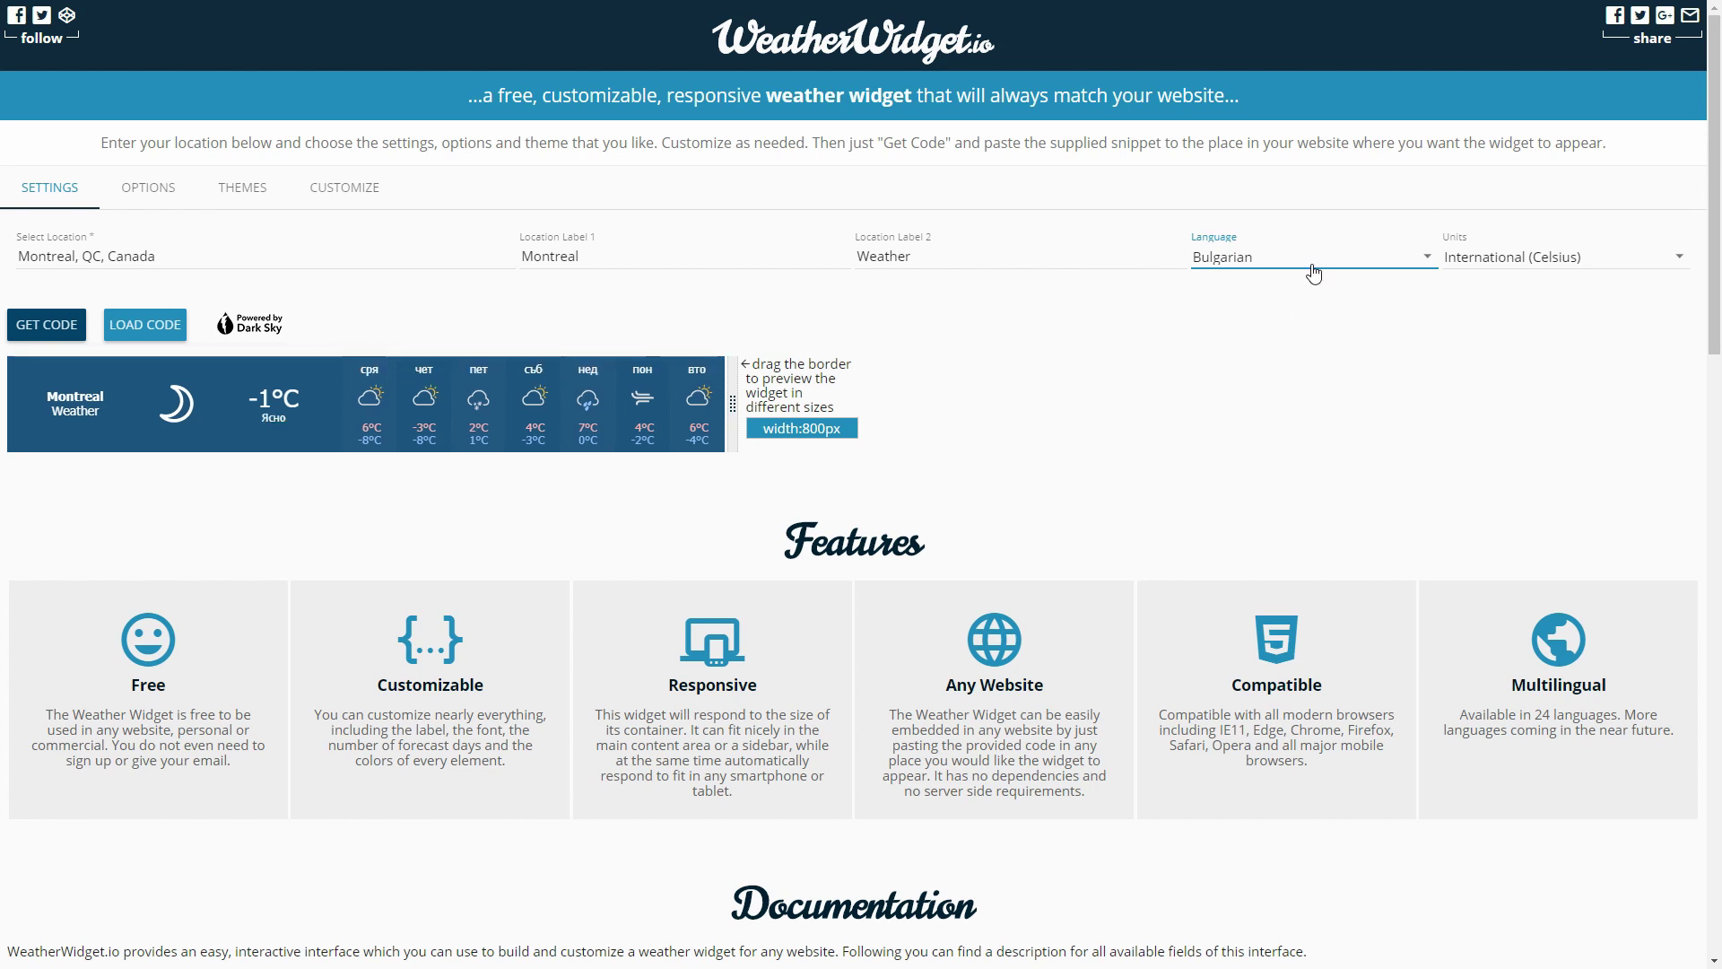
{"action": "left_click", "coordinate": [1315, 267]}
{"action": "scroll", "coordinate": [1311, 269], "scroll_direction": "down", "scroll_amount": 3}
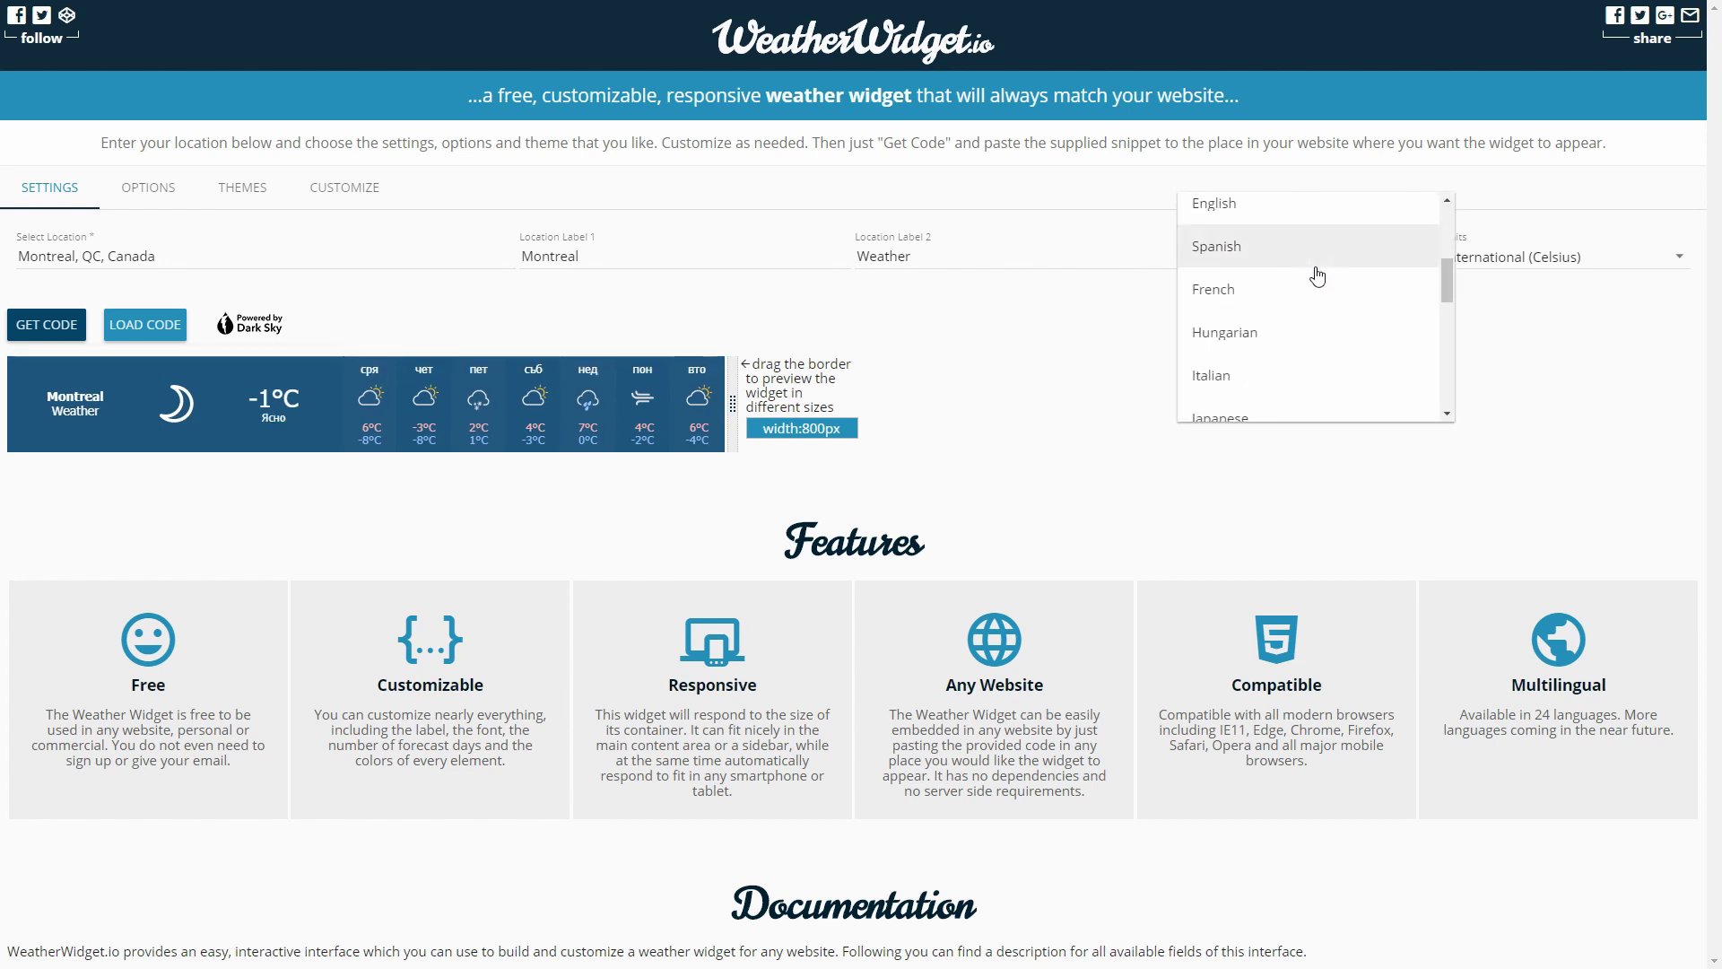
{"action": "left_click", "coordinate": [1306, 301]}
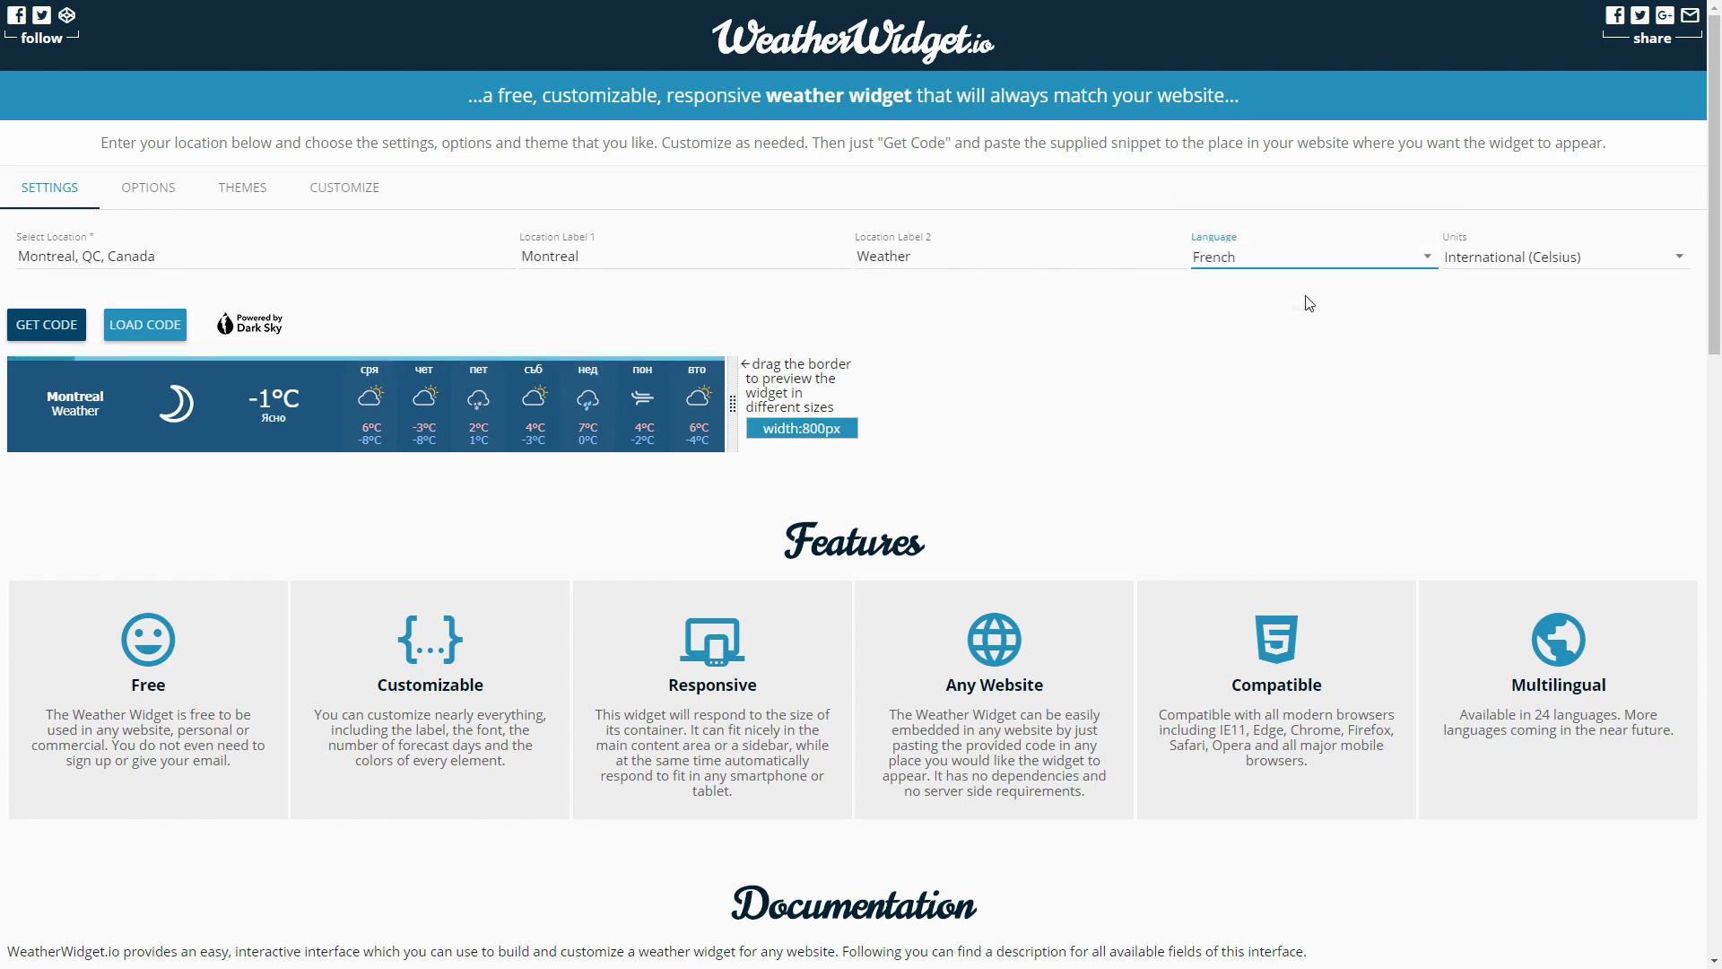
- Try Ukrainian and simplified Chinese as the widget's language
{"action": "left_click", "coordinate": [1307, 261]}
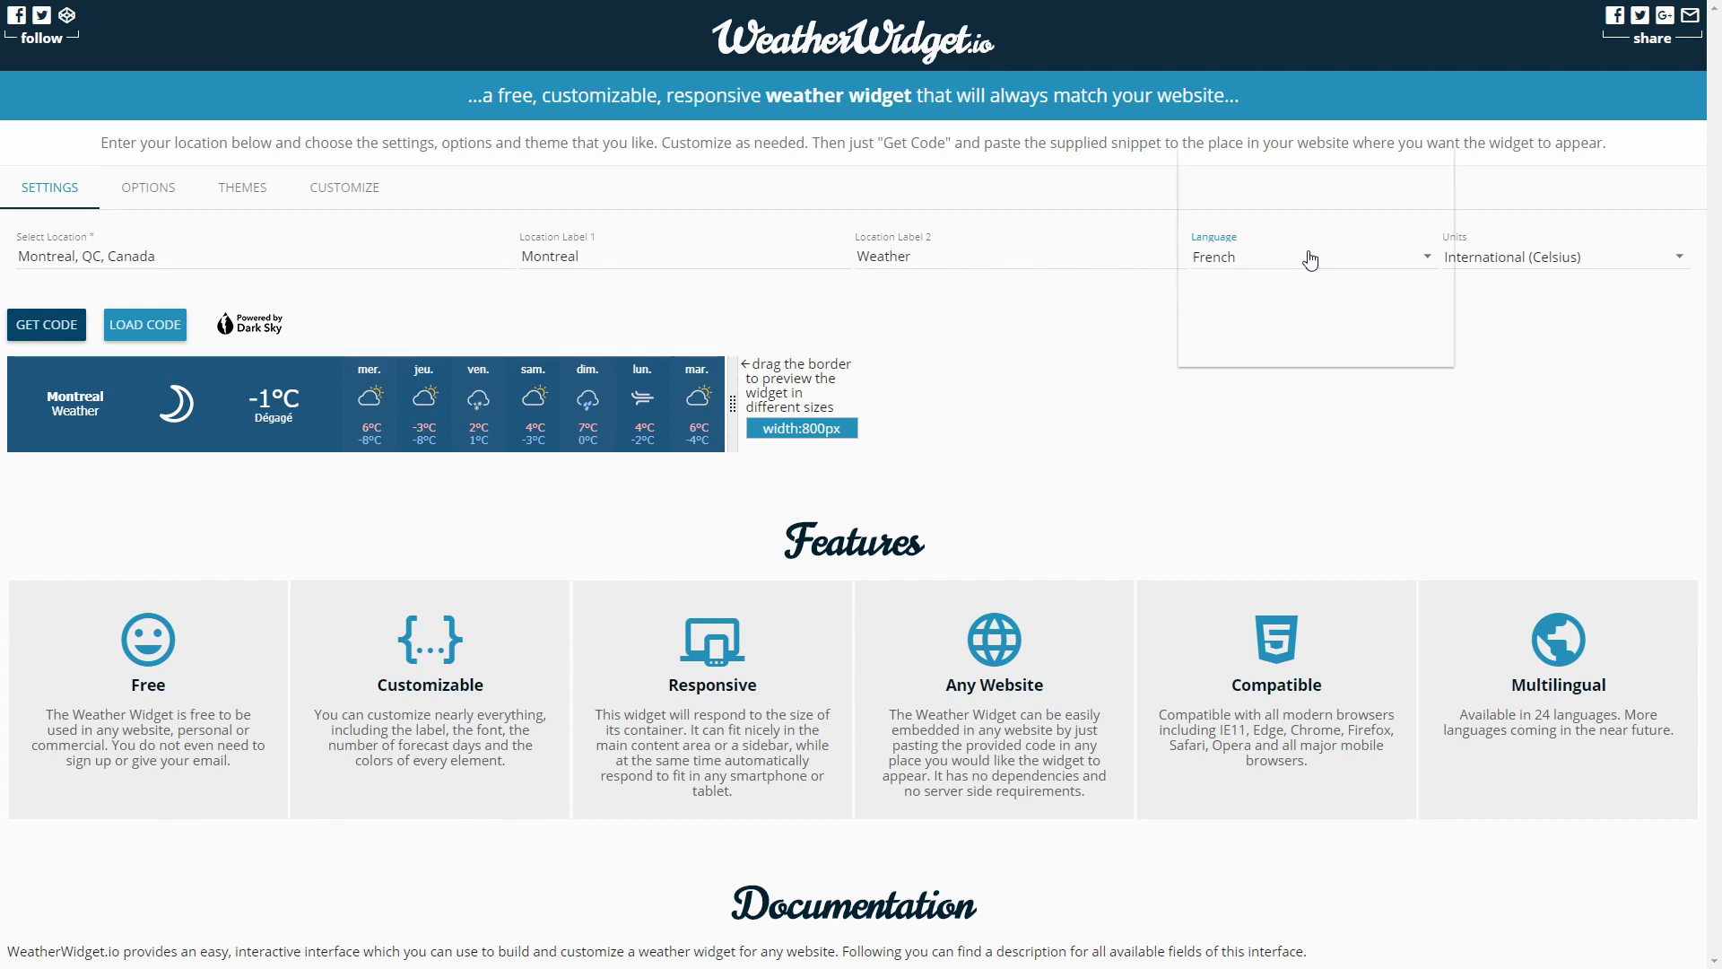
{"action": "scroll", "coordinate": [1306, 296], "scroll_direction": "down", "scroll_amount": 2}
{"action": "scroll", "coordinate": [1306, 296], "scroll_direction": "down", "scroll_amount": 4}
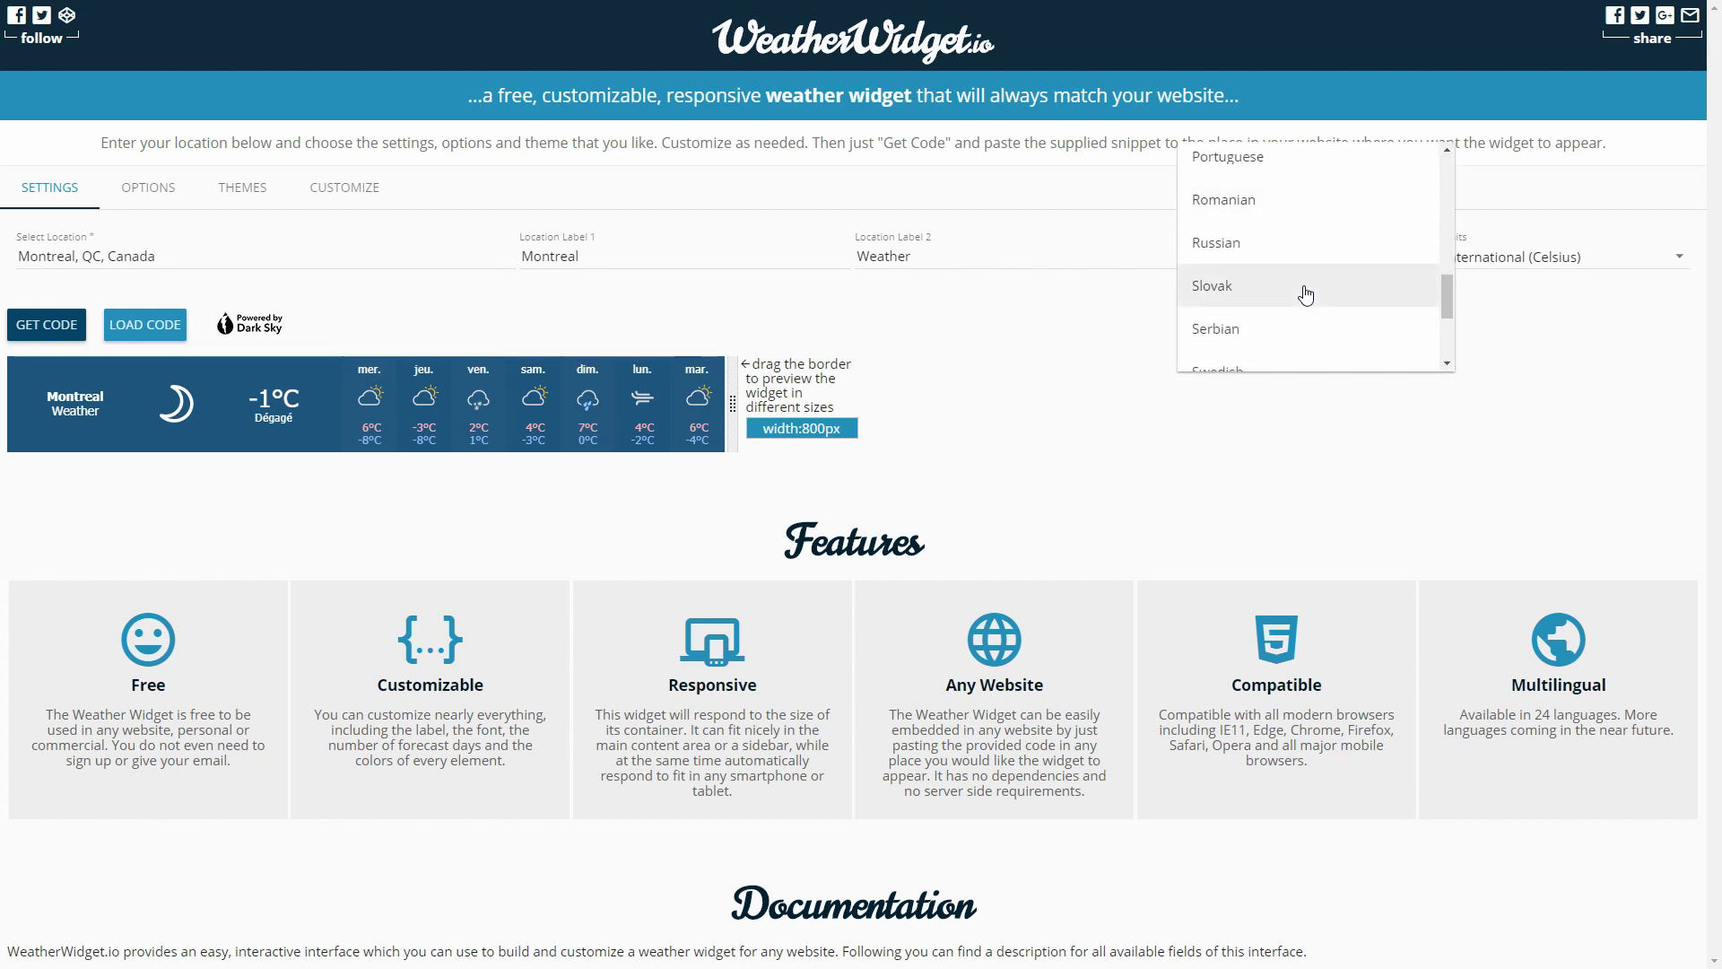
{"action": "left_click", "coordinate": [1306, 296]}
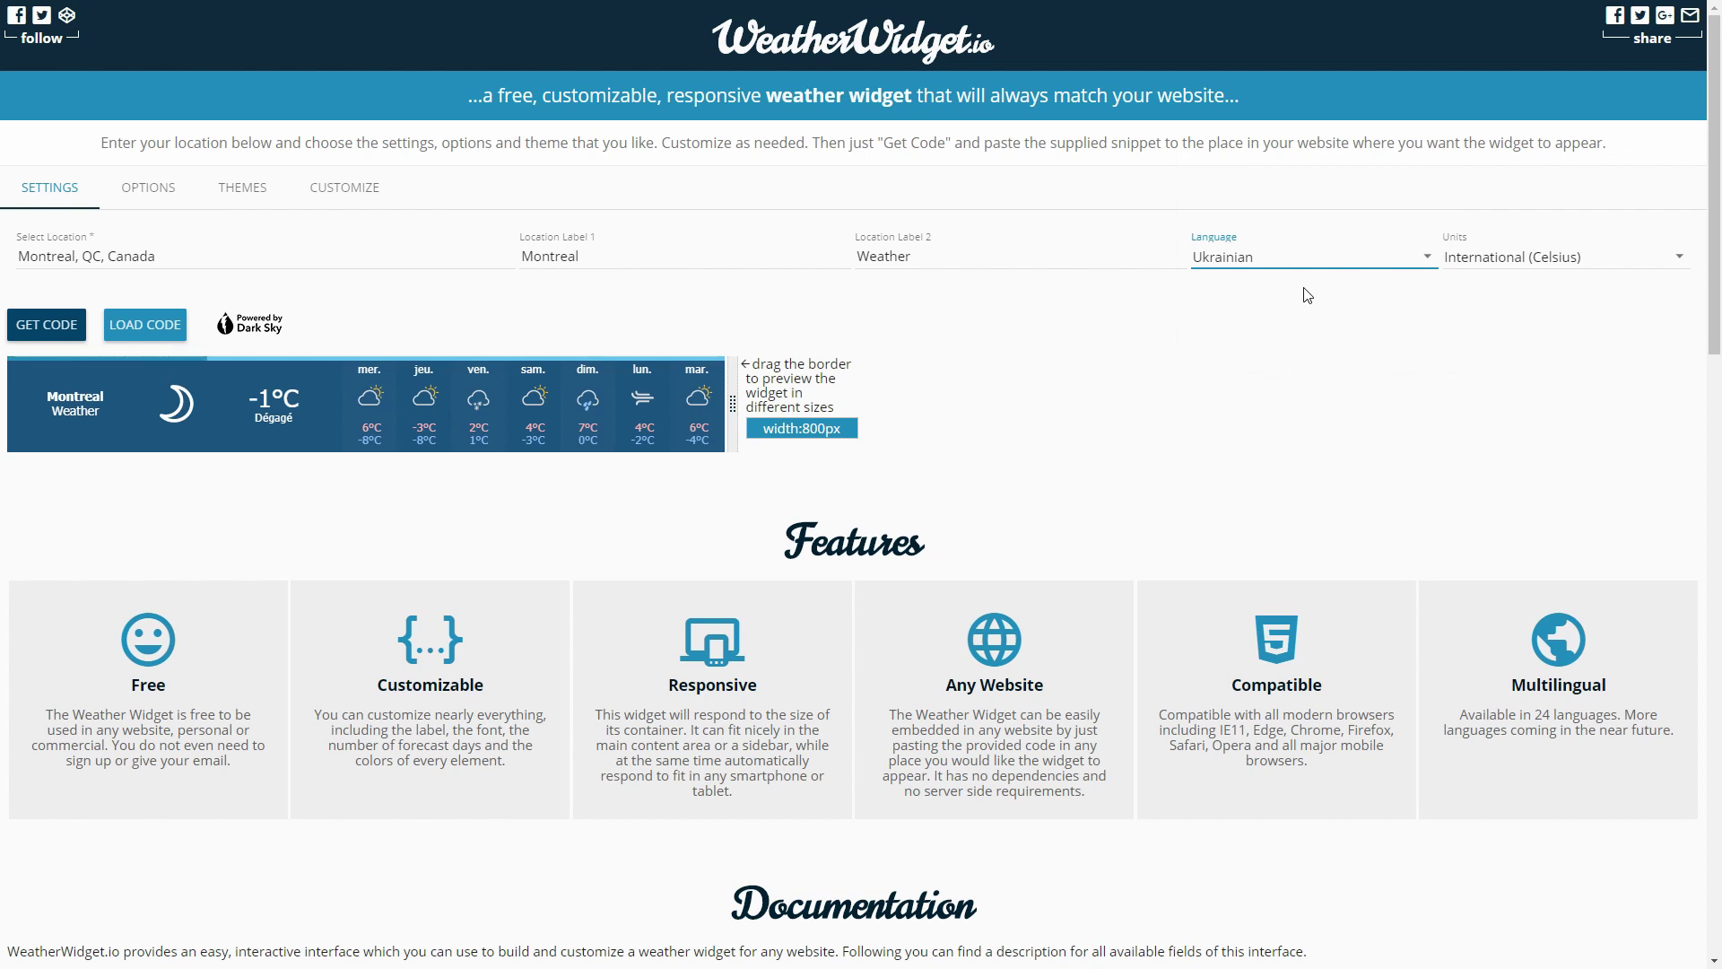
{"action": "left_click", "coordinate": [1310, 261]}
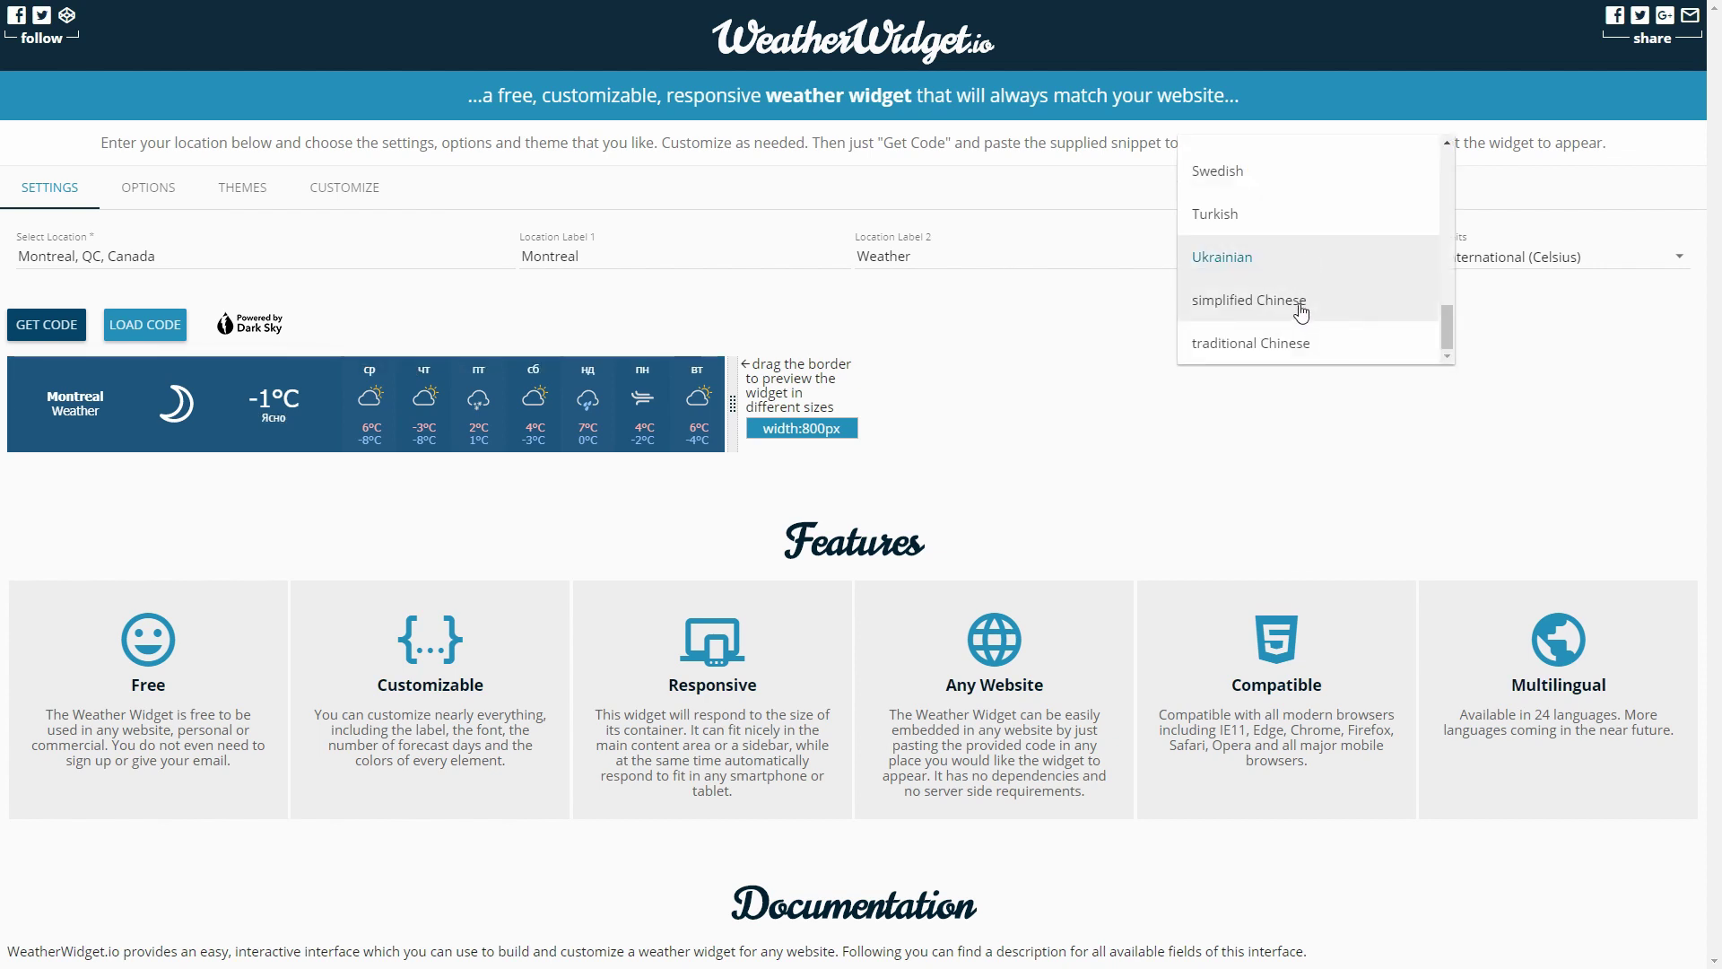
{"action": "left_click", "coordinate": [1305, 303]}
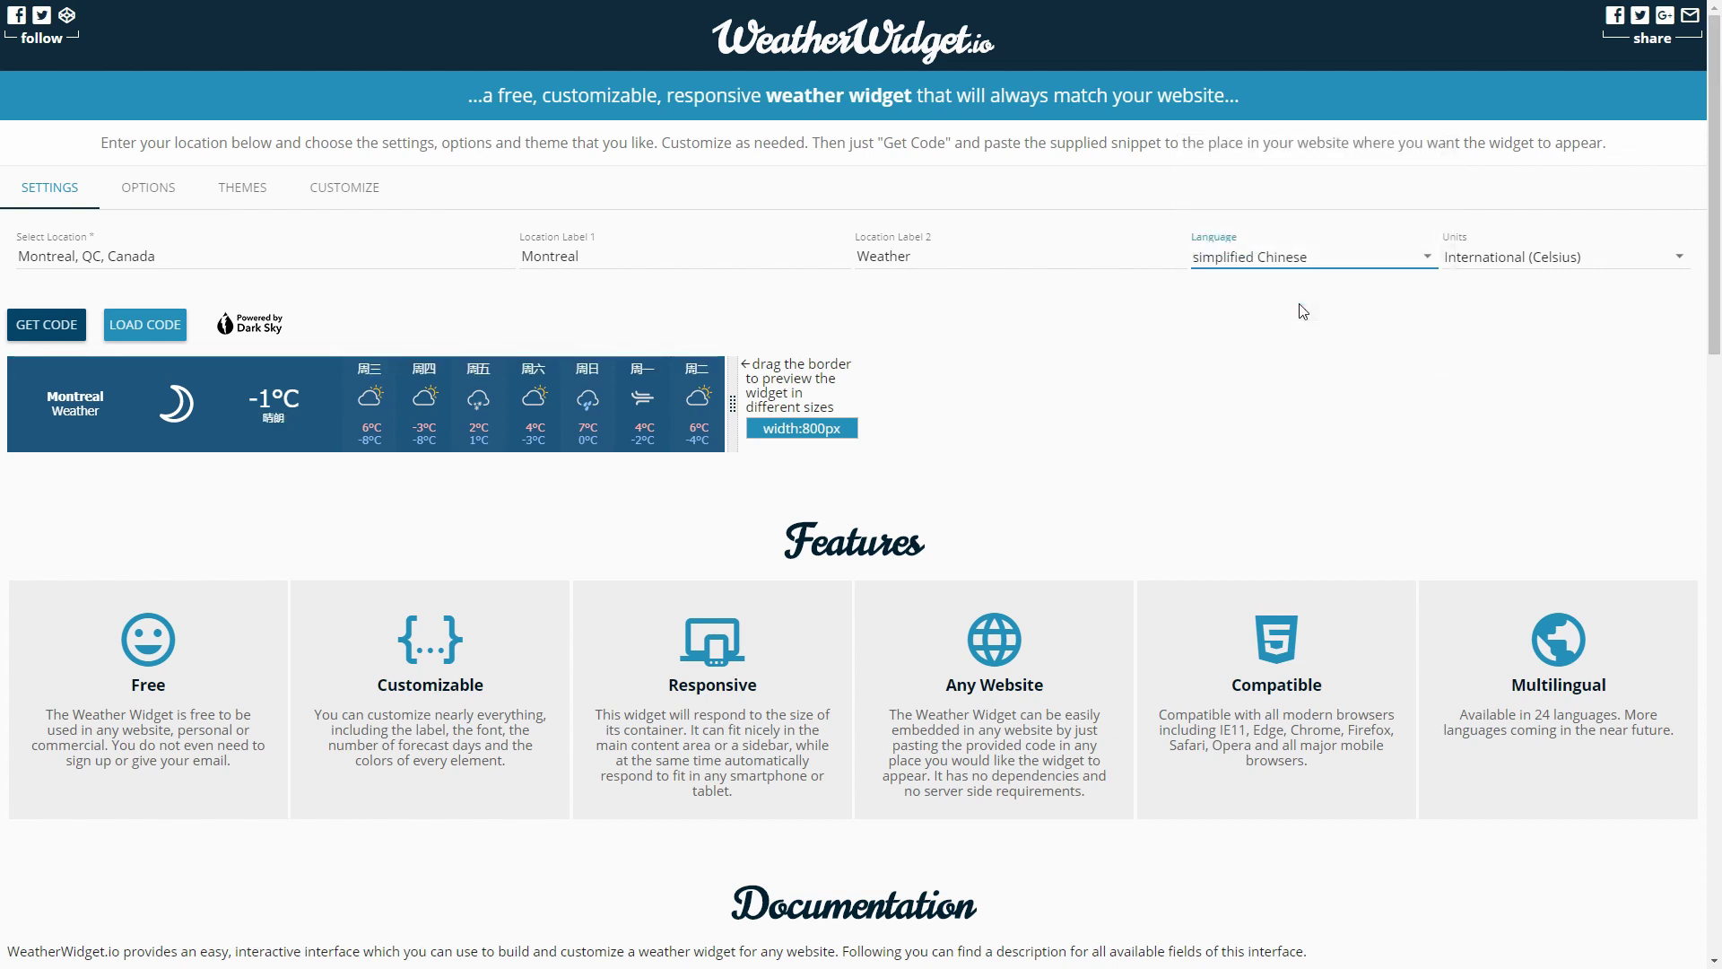
- Set the widget's language back to English
{"action": "left_click", "coordinate": [1314, 260]}
{"action": "scroll", "coordinate": [1315, 268], "scroll_direction": "up", "scroll_amount": 3}
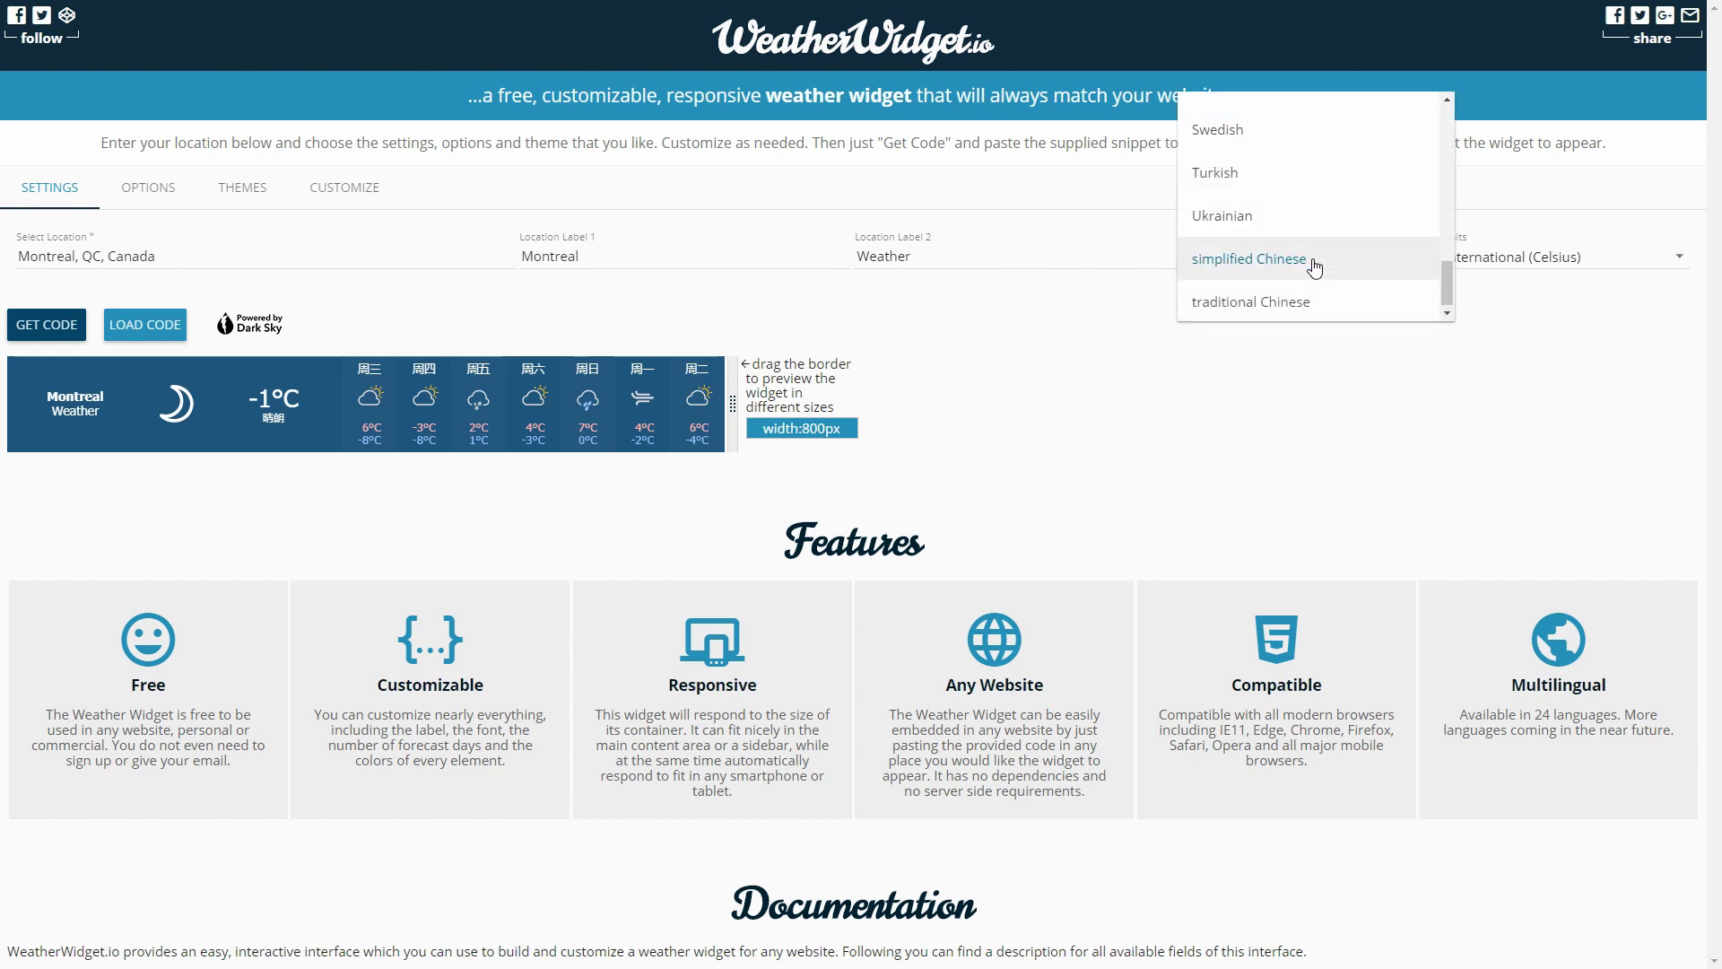
{"action": "scroll", "coordinate": [1315, 267], "scroll_direction": "up", "scroll_amount": 8}
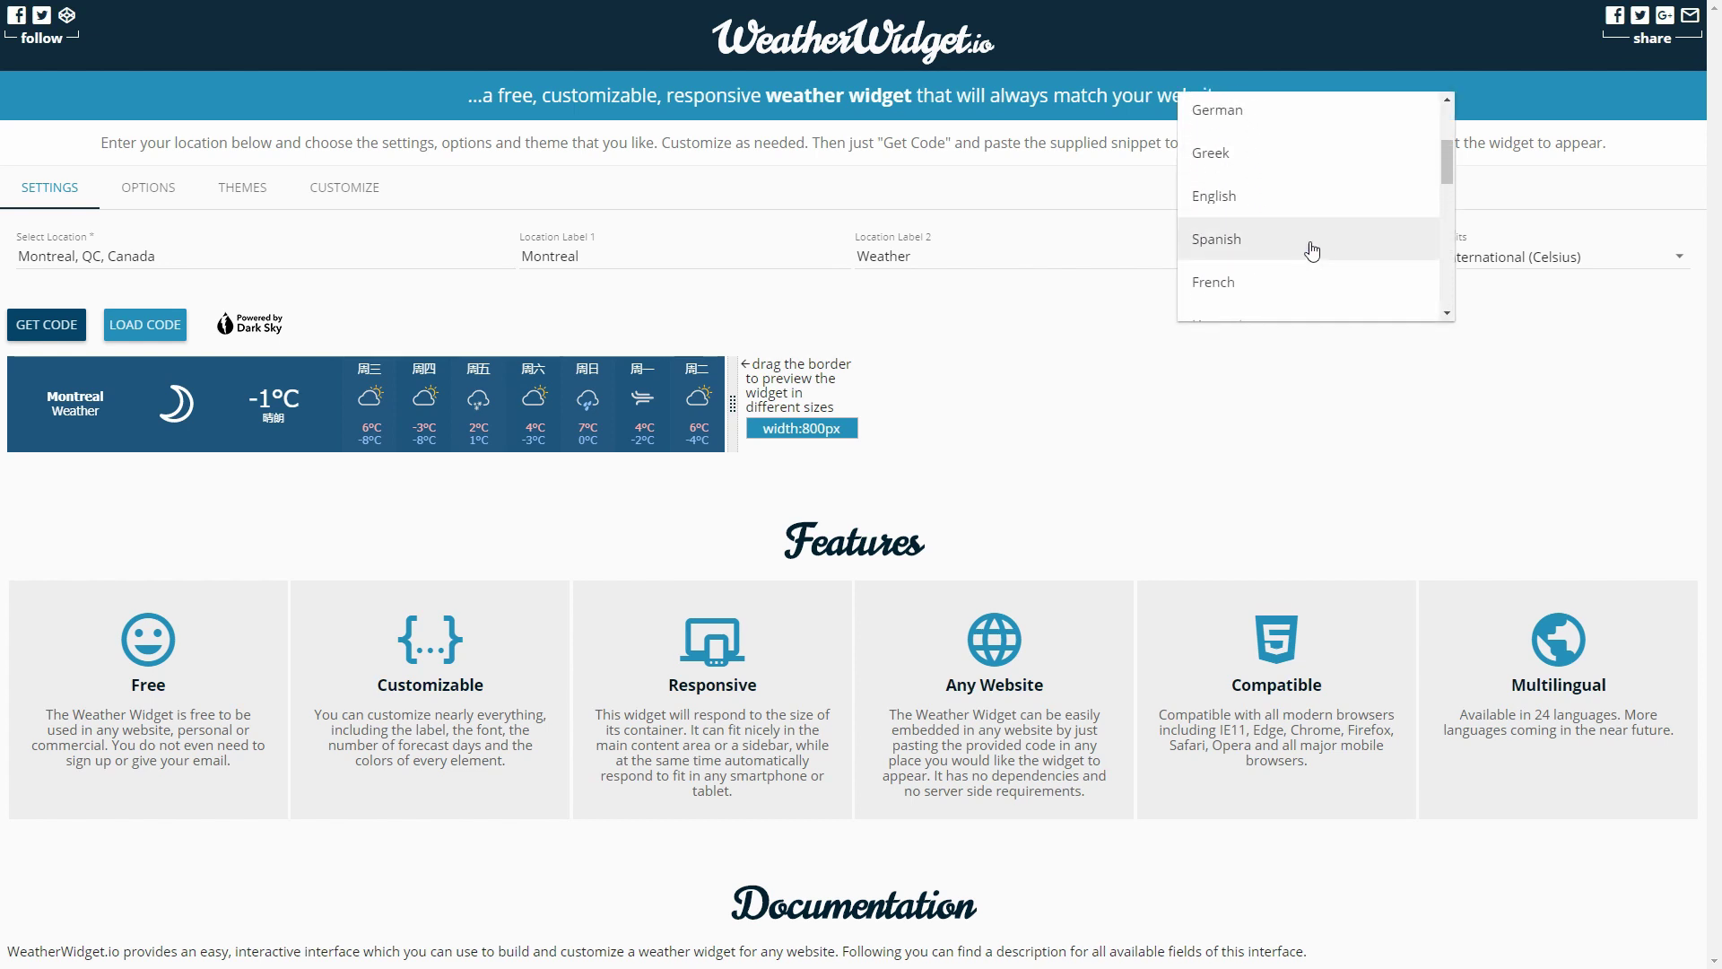
{"action": "left_click", "coordinate": [1307, 213]}
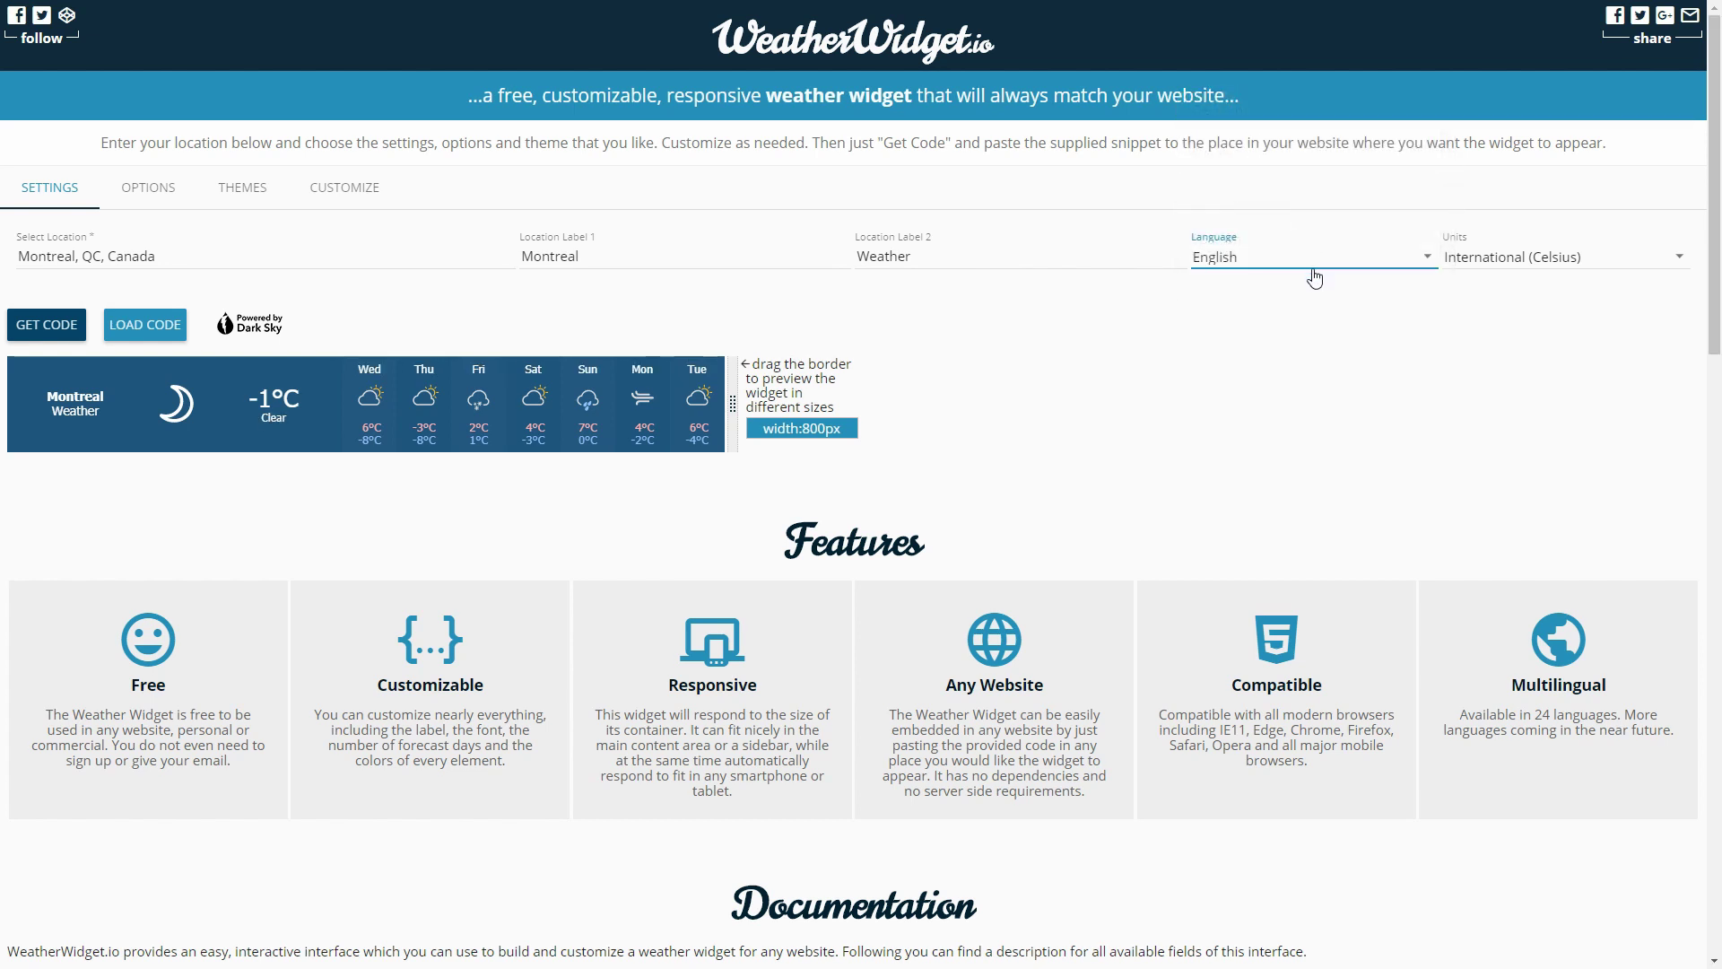
{"action": "left_click", "coordinate": [1419, 349]}
- Switch the widget's units to USA (Fahrenheit), and set them back to International (Celsius)
{"action": "left_click", "coordinate": [1657, 268]}
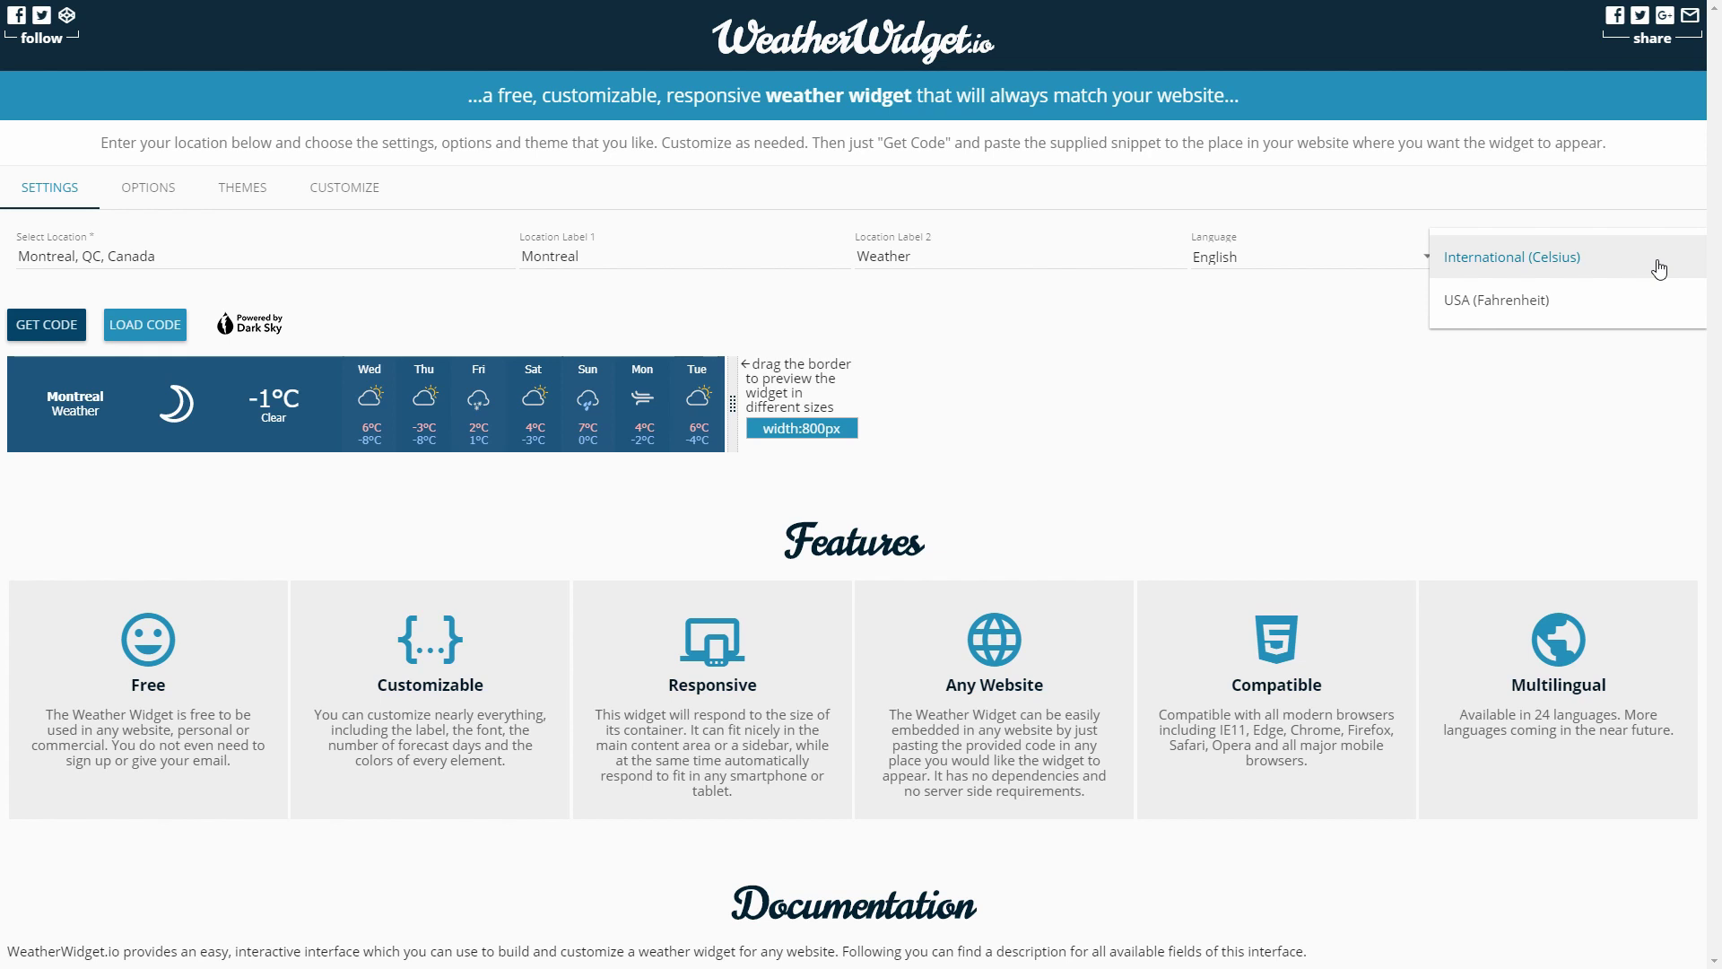
{"action": "left_click", "coordinate": [1615, 300]}
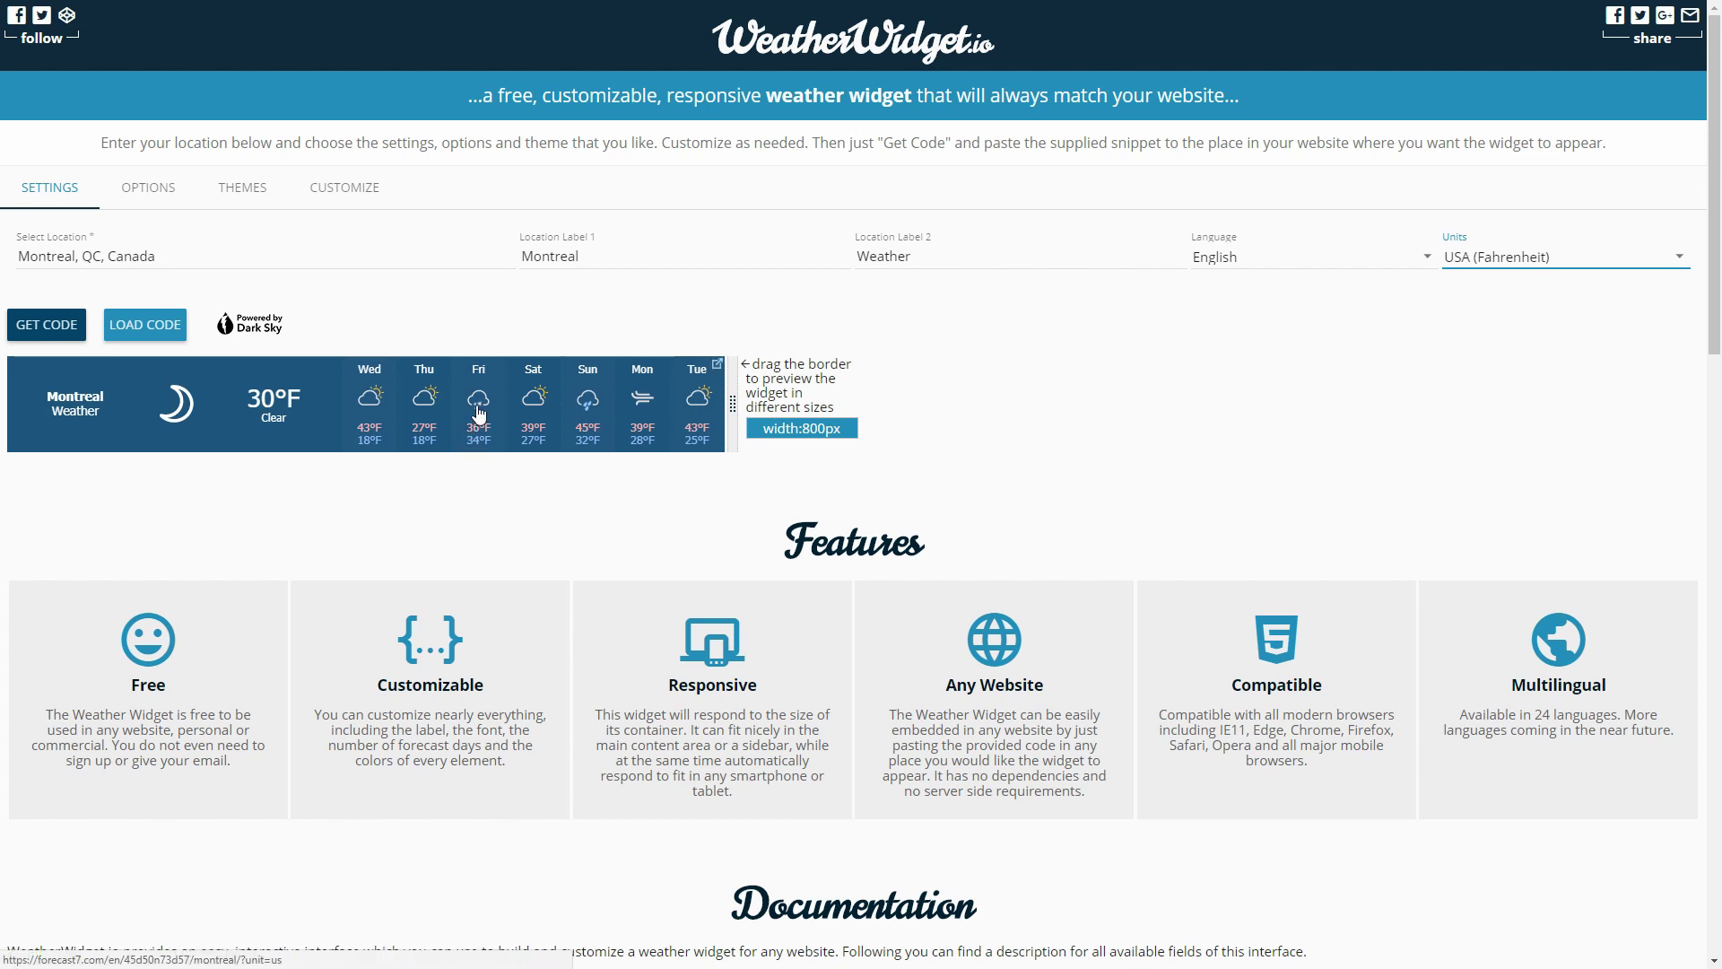
{"action": "mouse_move", "coordinate": [479, 414]}
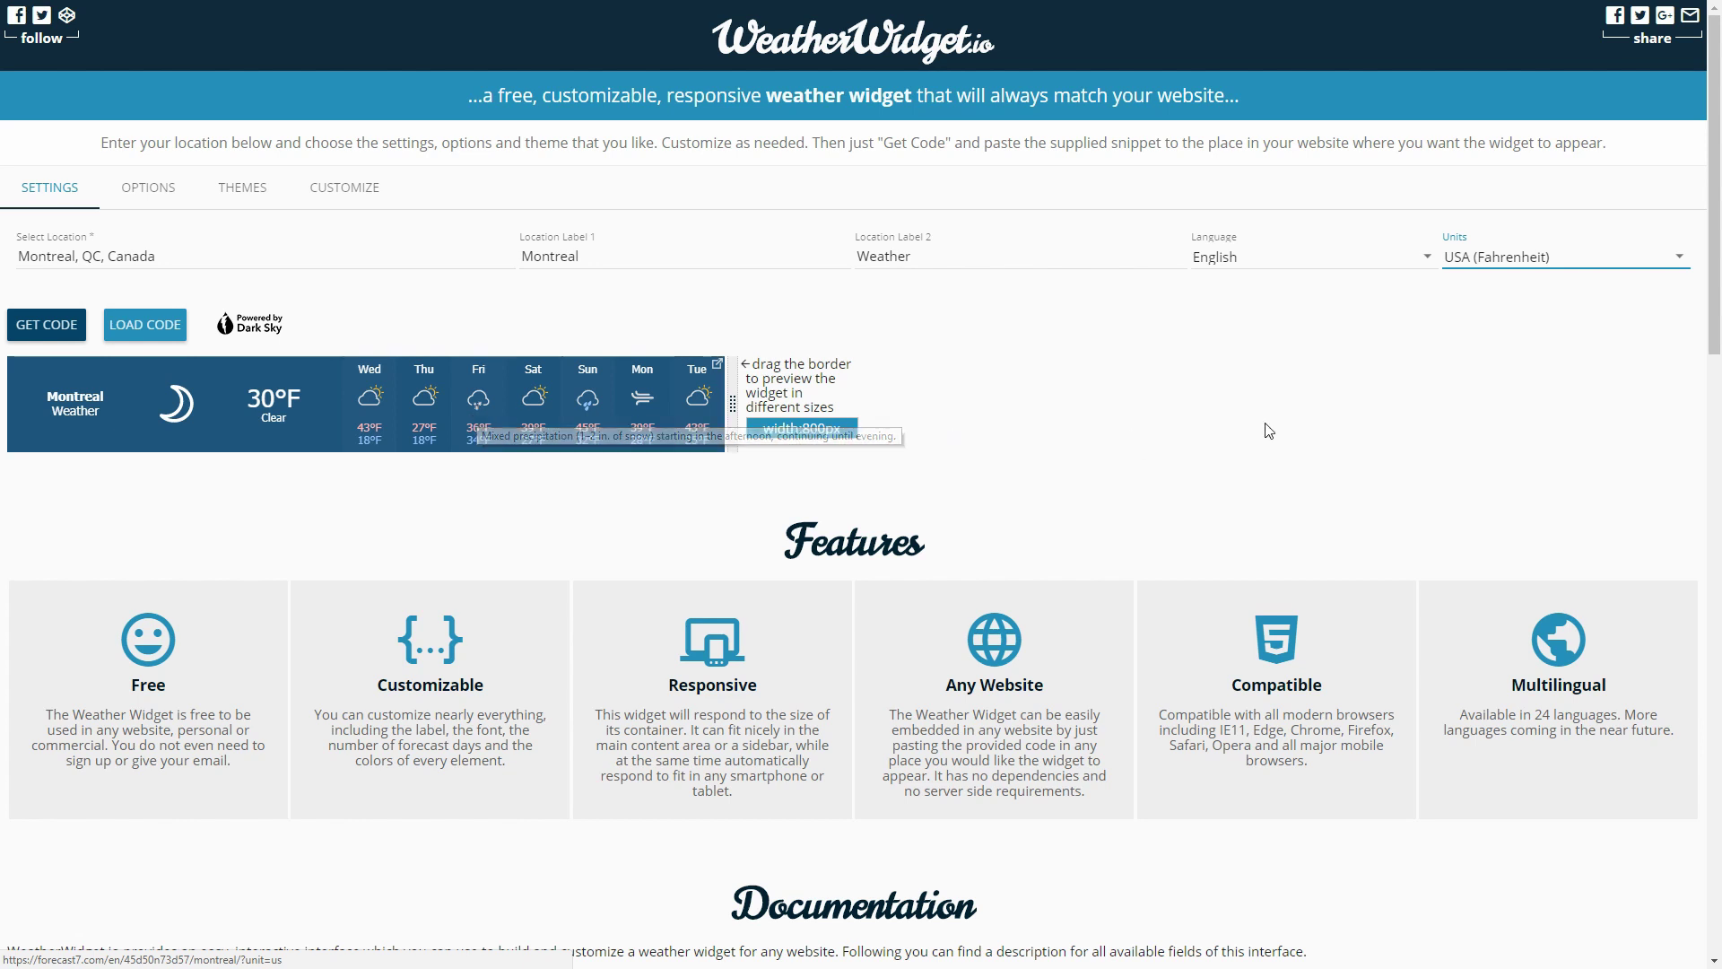
{"action": "left_click", "coordinate": [1678, 258]}
{"action": "left_click", "coordinate": [1567, 226]}
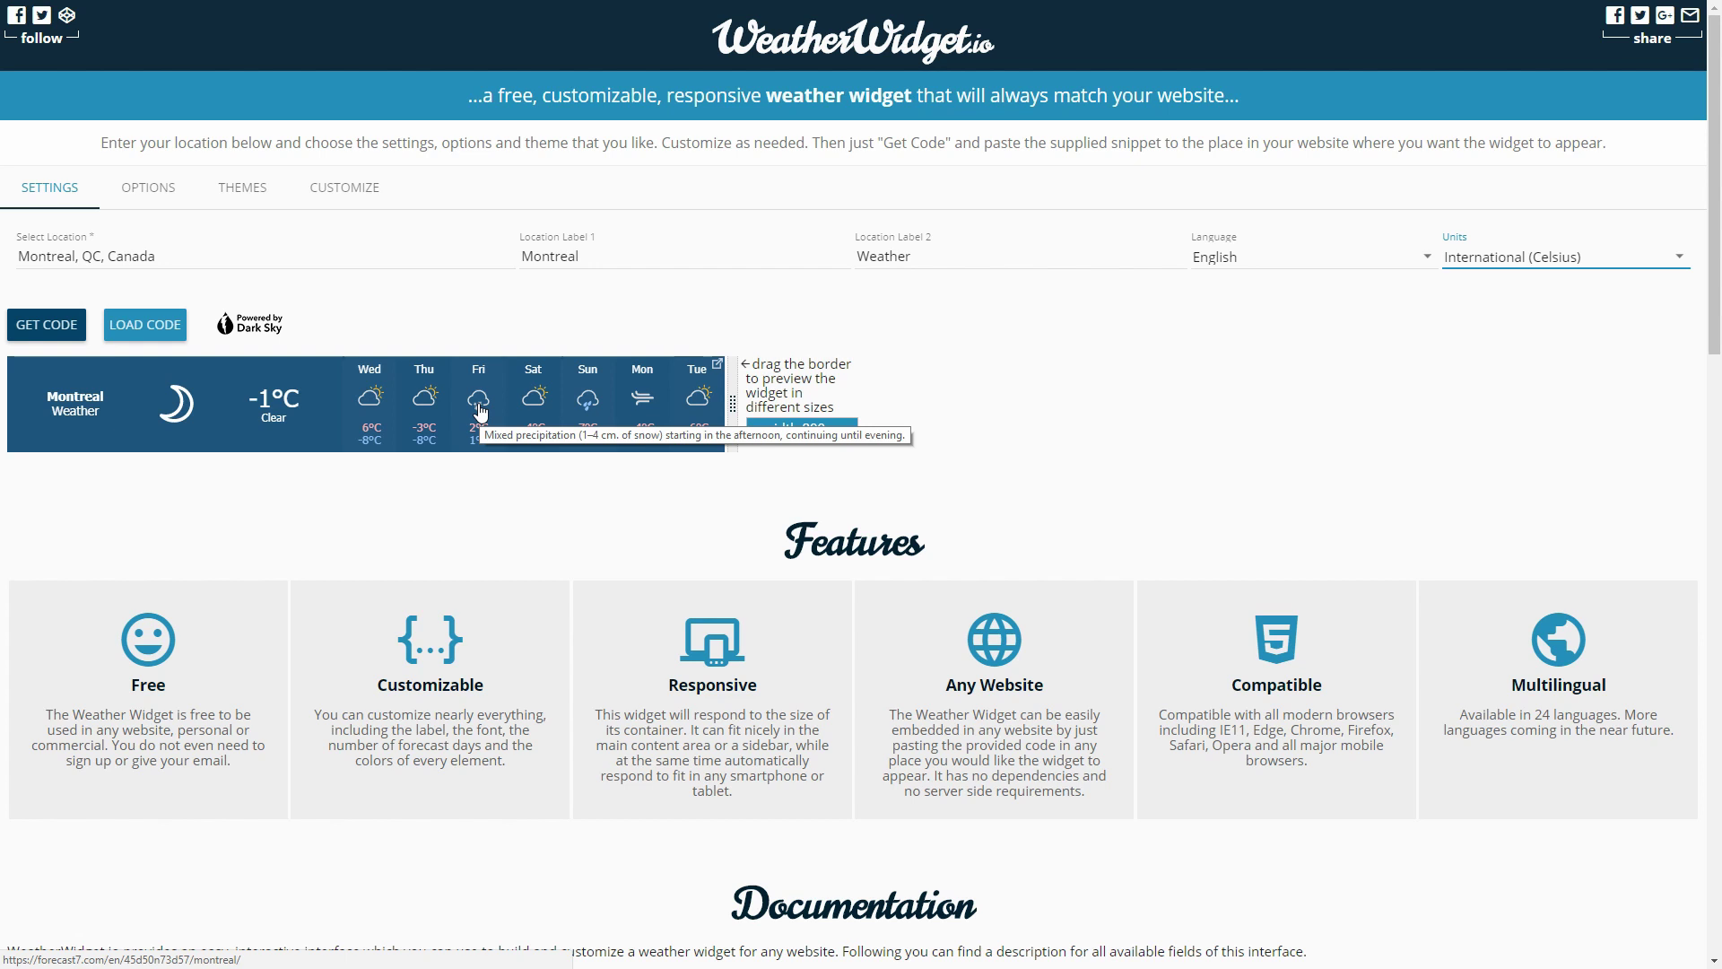
- Open the widget's font and display options and set the font to Arial Black
{"action": "left_click", "coordinate": [158, 193]}
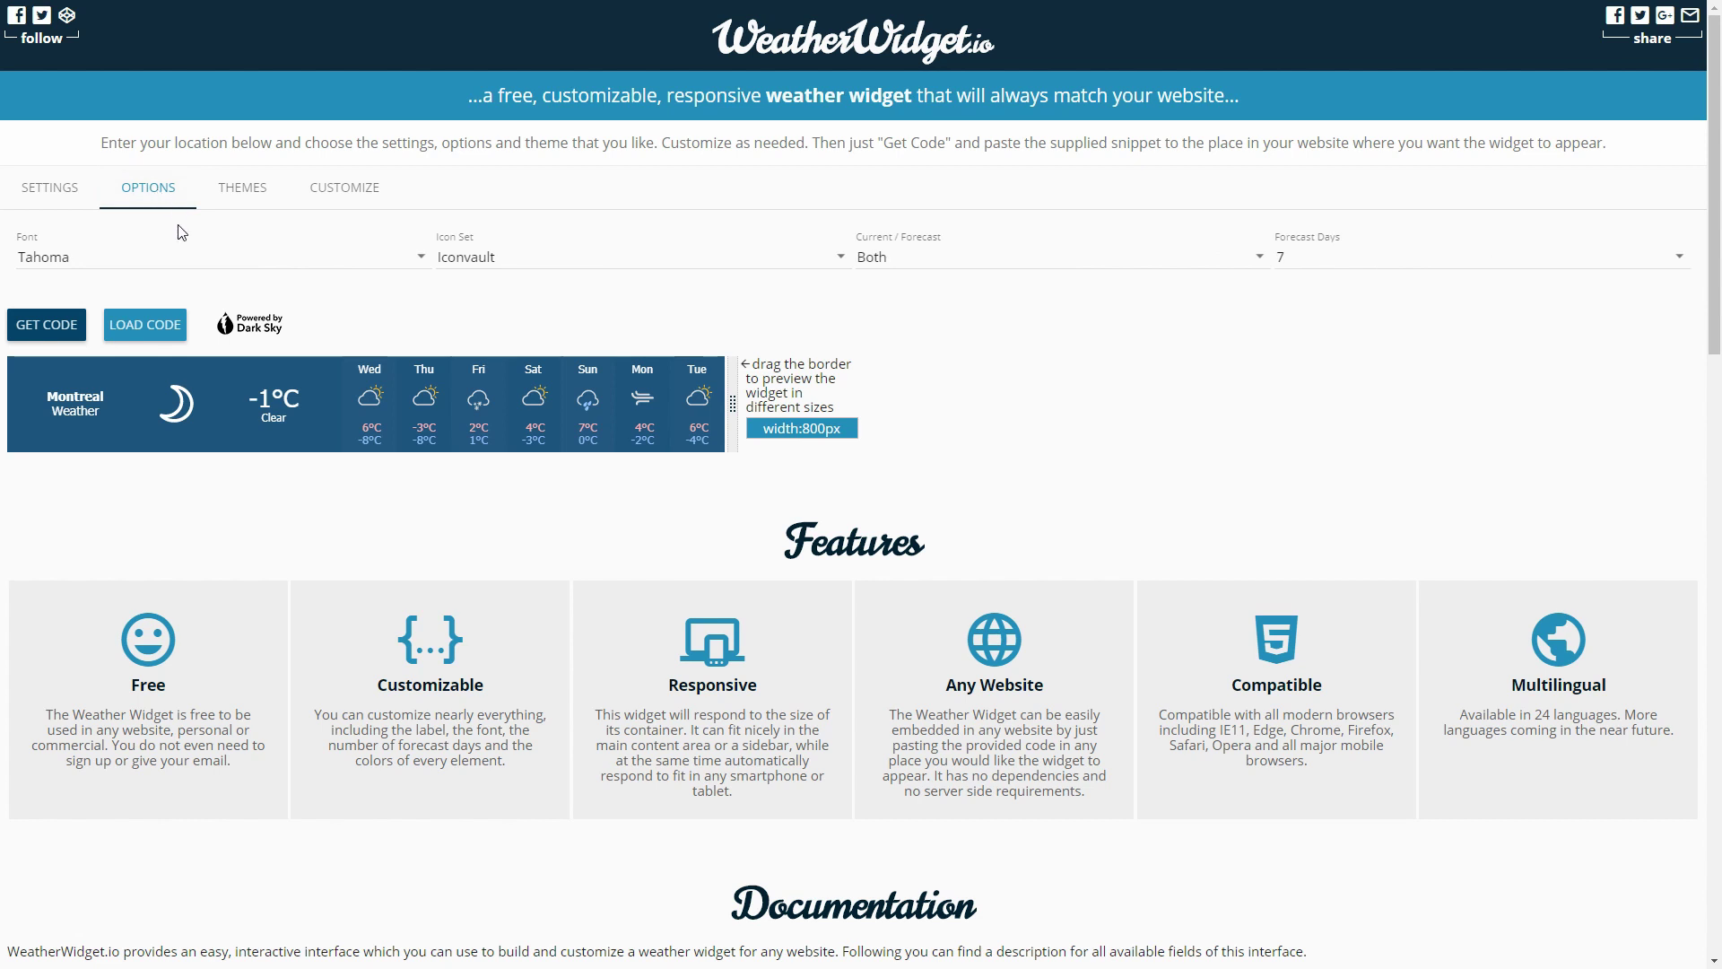
{"action": "left_click", "coordinate": [187, 270]}
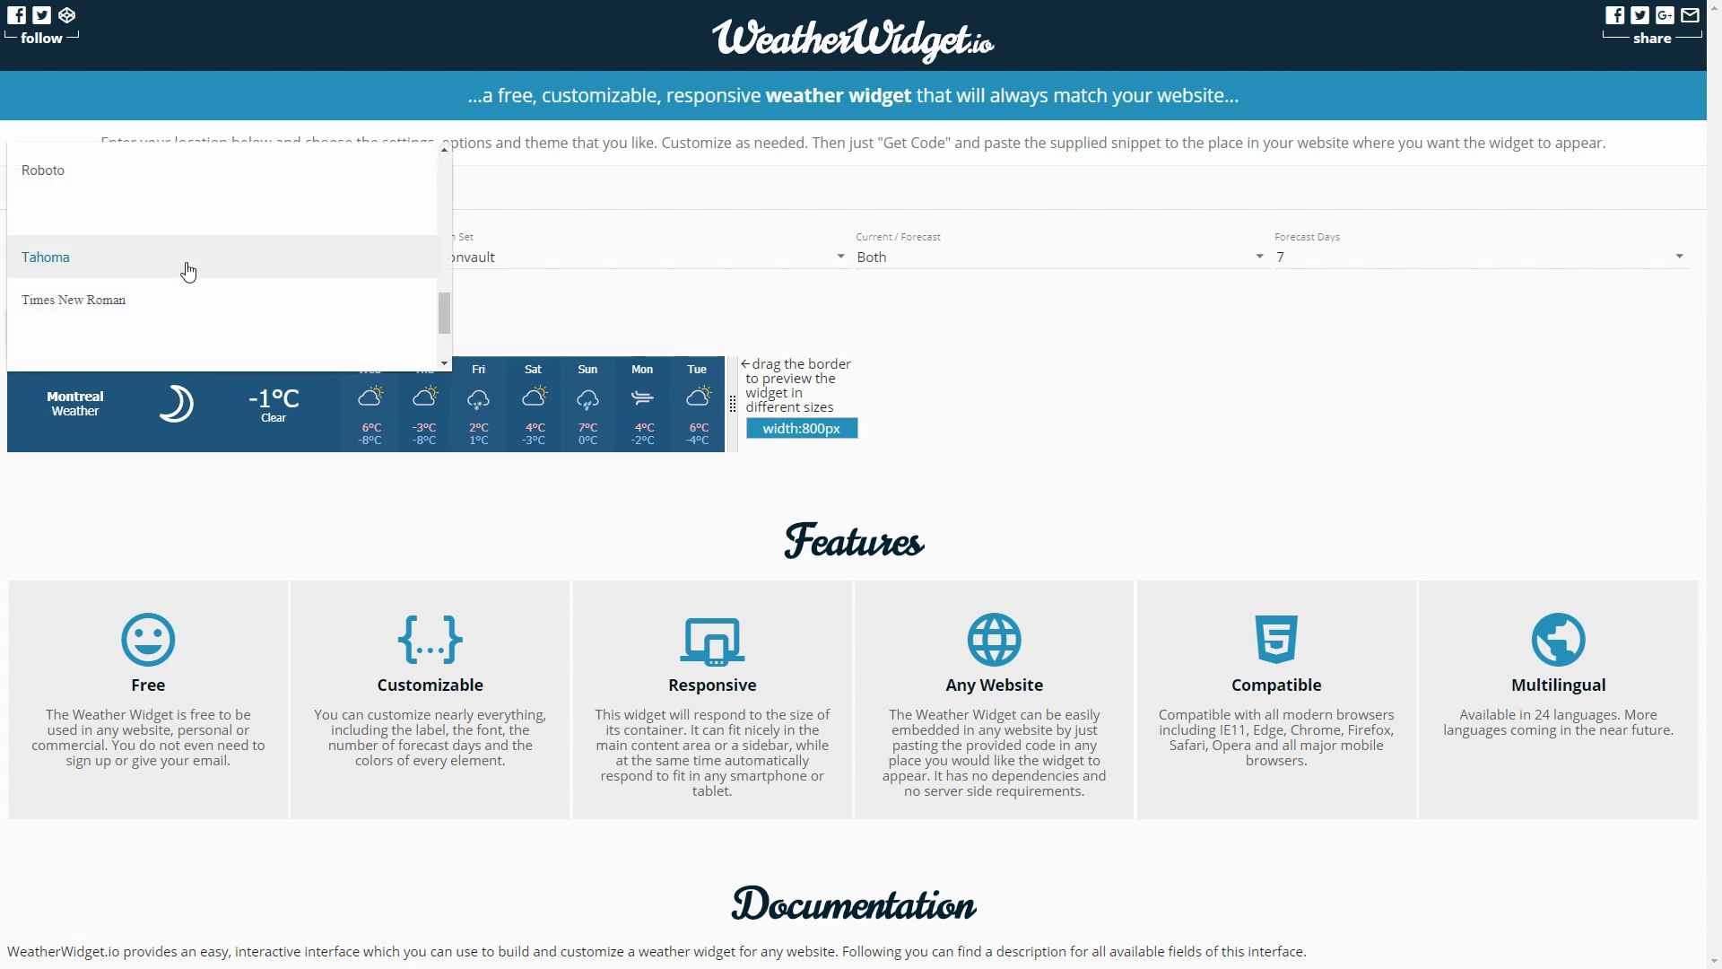
{"action": "scroll", "coordinate": [286, 305], "scroll_direction": "up", "scroll_amount": 5}
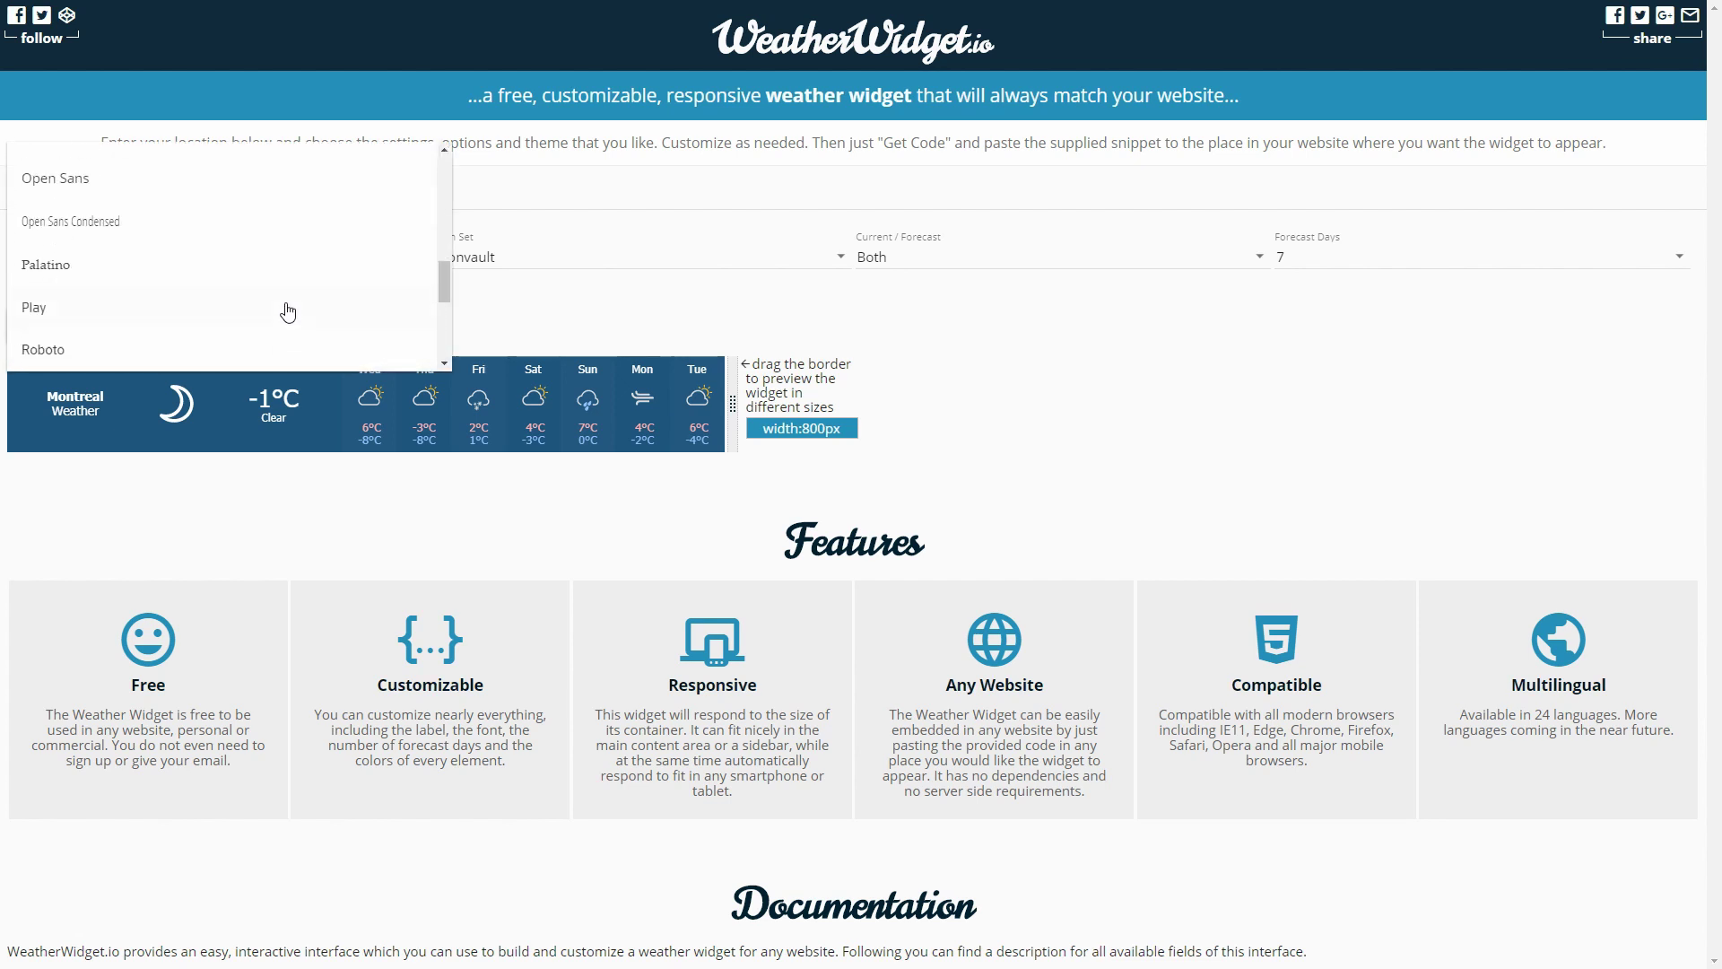
{"action": "scroll", "coordinate": [287, 312], "scroll_direction": "up", "scroll_amount": 3}
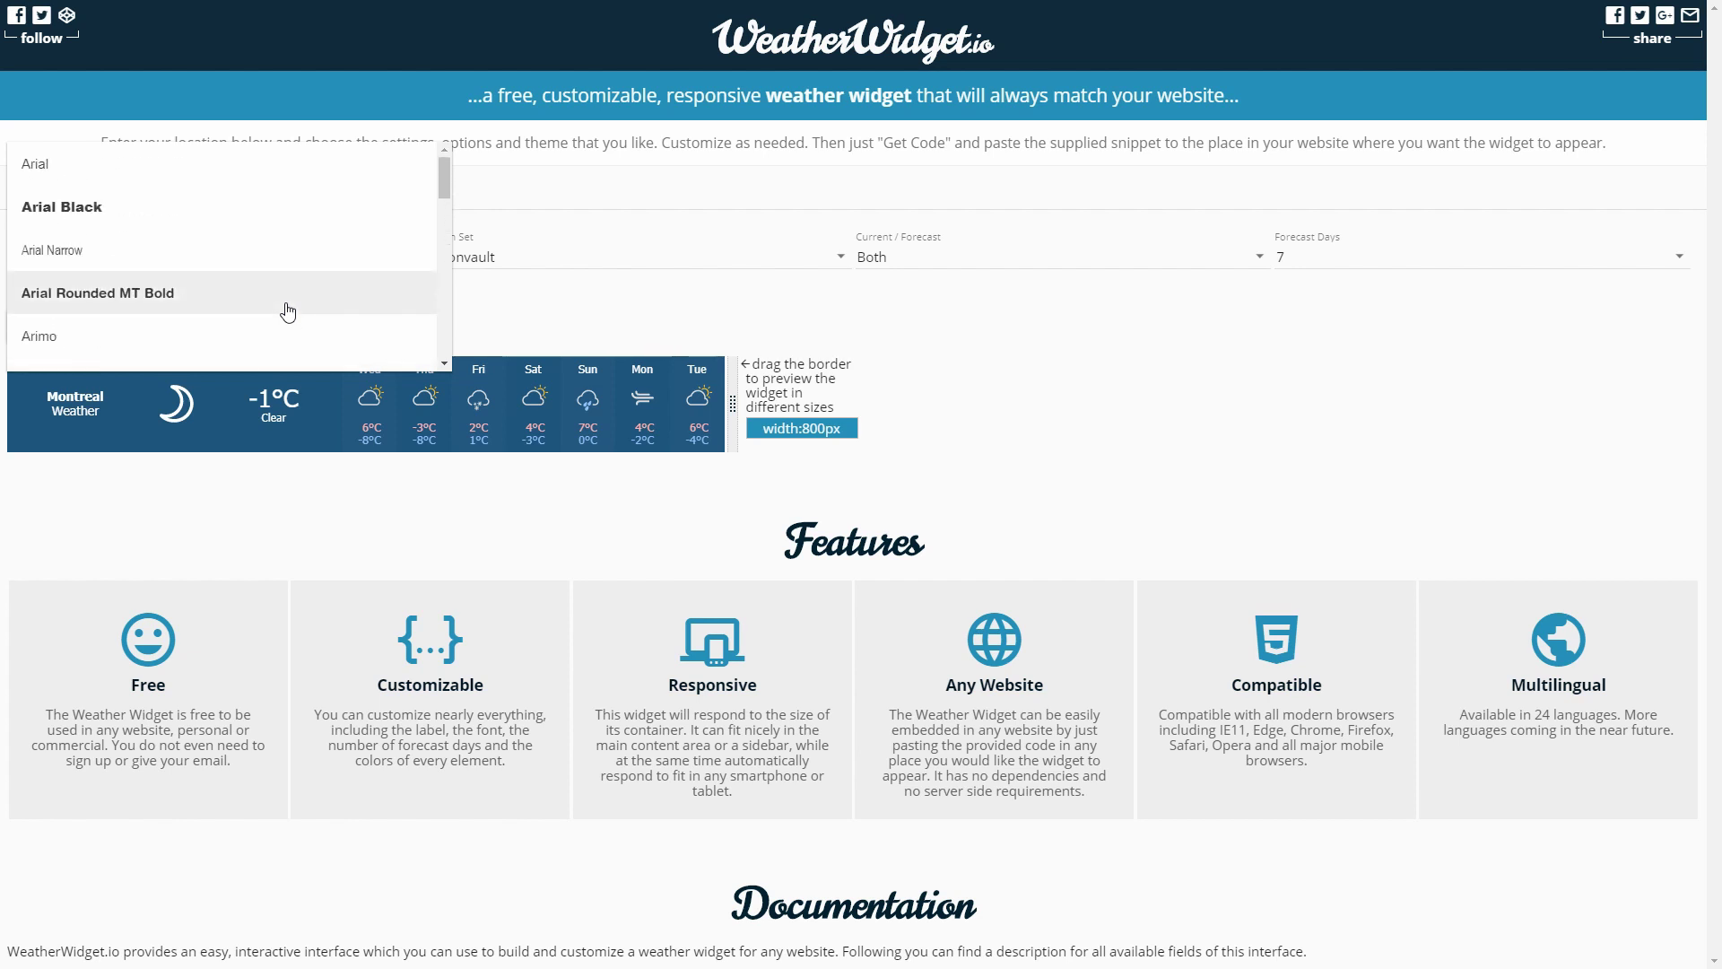
{"action": "left_click", "coordinate": [181, 207]}
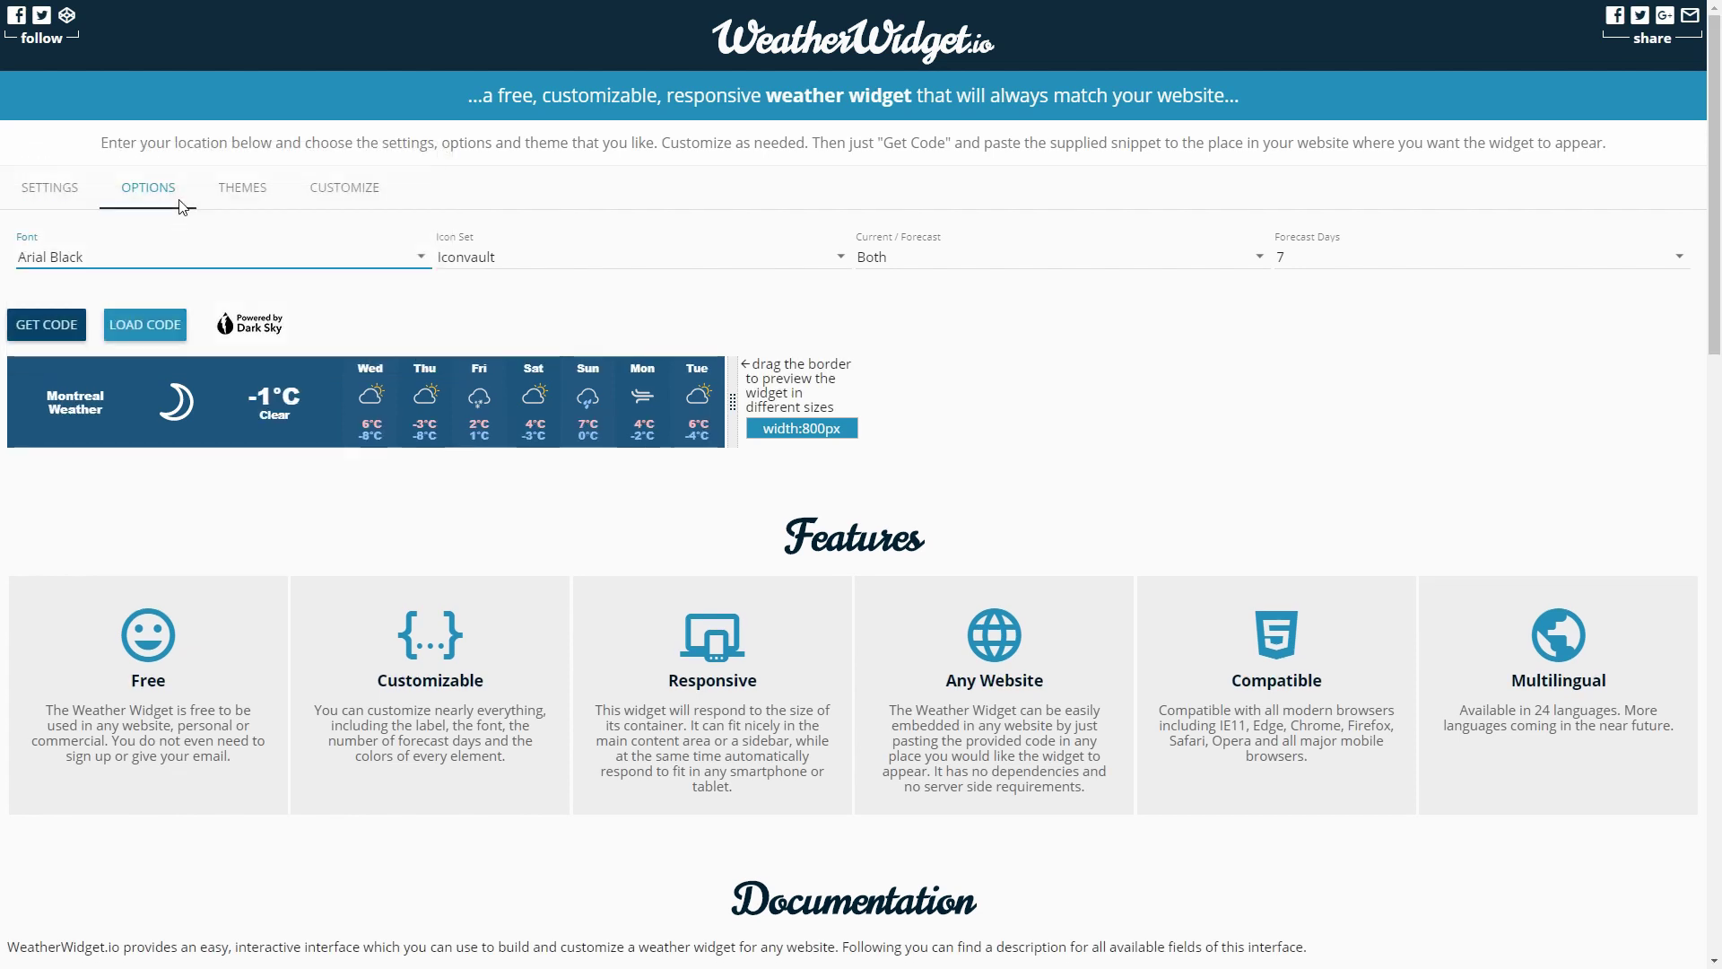
- Change the widget's font to Arial Rounded MT Bold
{"action": "left_click", "coordinate": [235, 260]}
{"action": "scroll", "coordinate": [231, 264], "scroll_direction": "down", "scroll_amount": 1}
{"action": "left_click", "coordinate": [231, 264]}
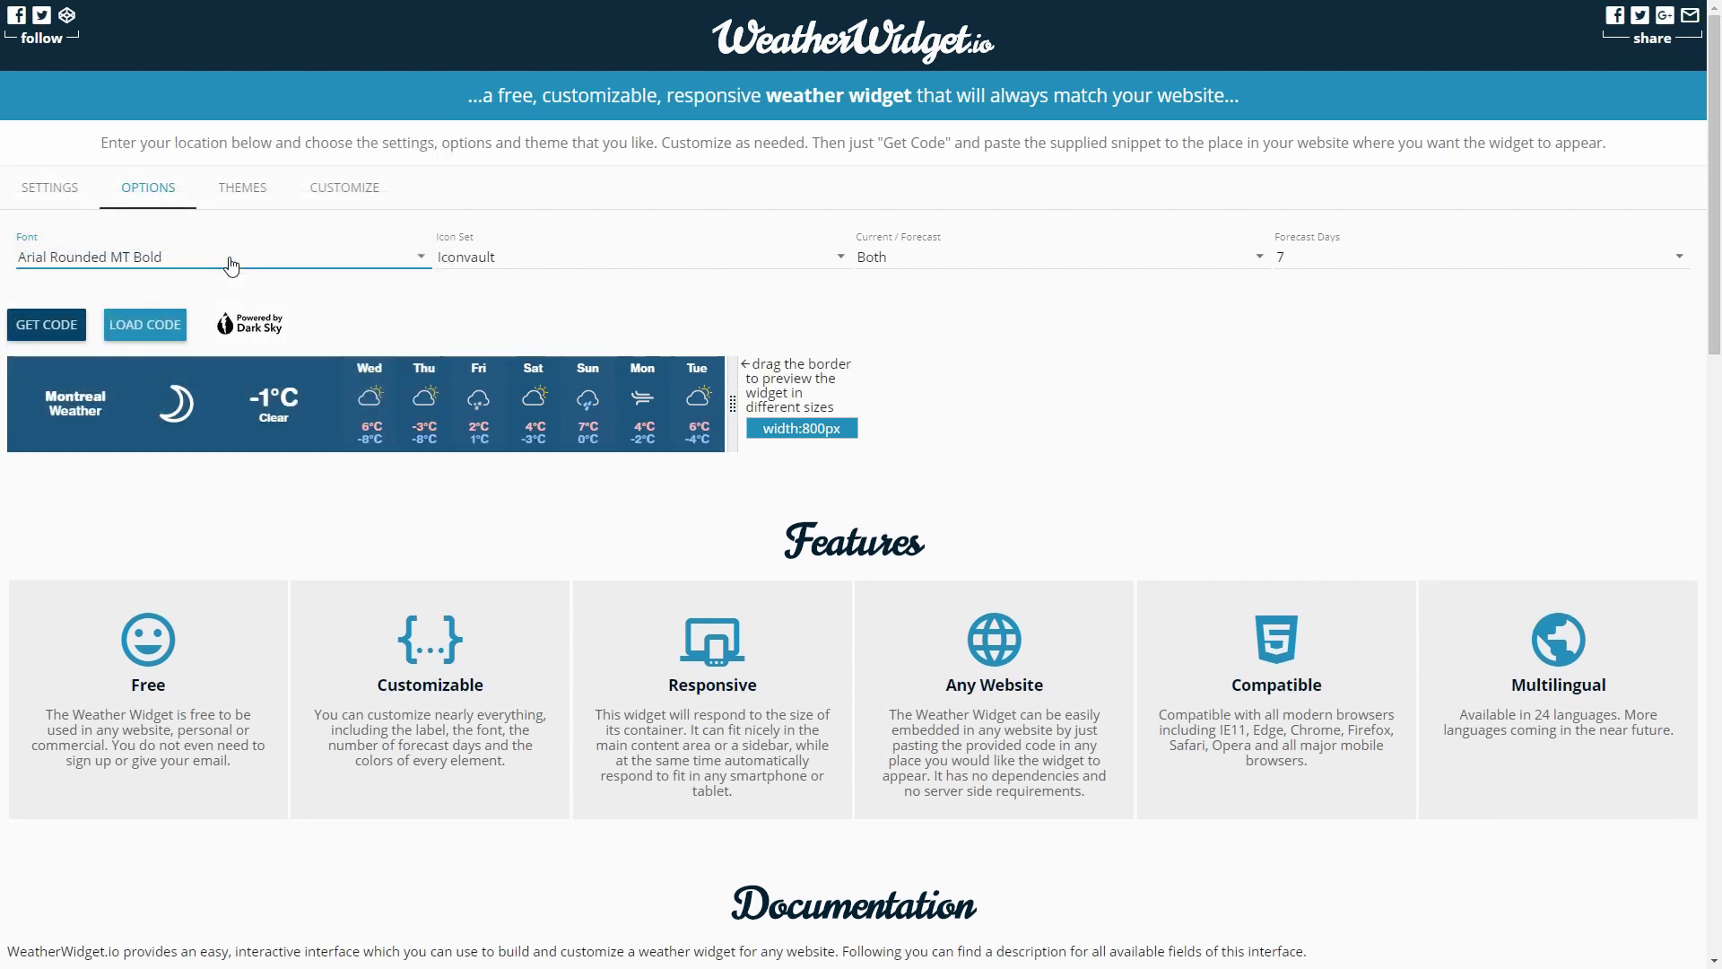
- Change the widget's font to Courier New
{"action": "left_click", "coordinate": [232, 265]}
{"action": "scroll", "coordinate": [232, 269], "scroll_direction": "down", "scroll_amount": 2}
{"action": "scroll", "coordinate": [232, 269], "scroll_direction": "down", "scroll_amount": 1}
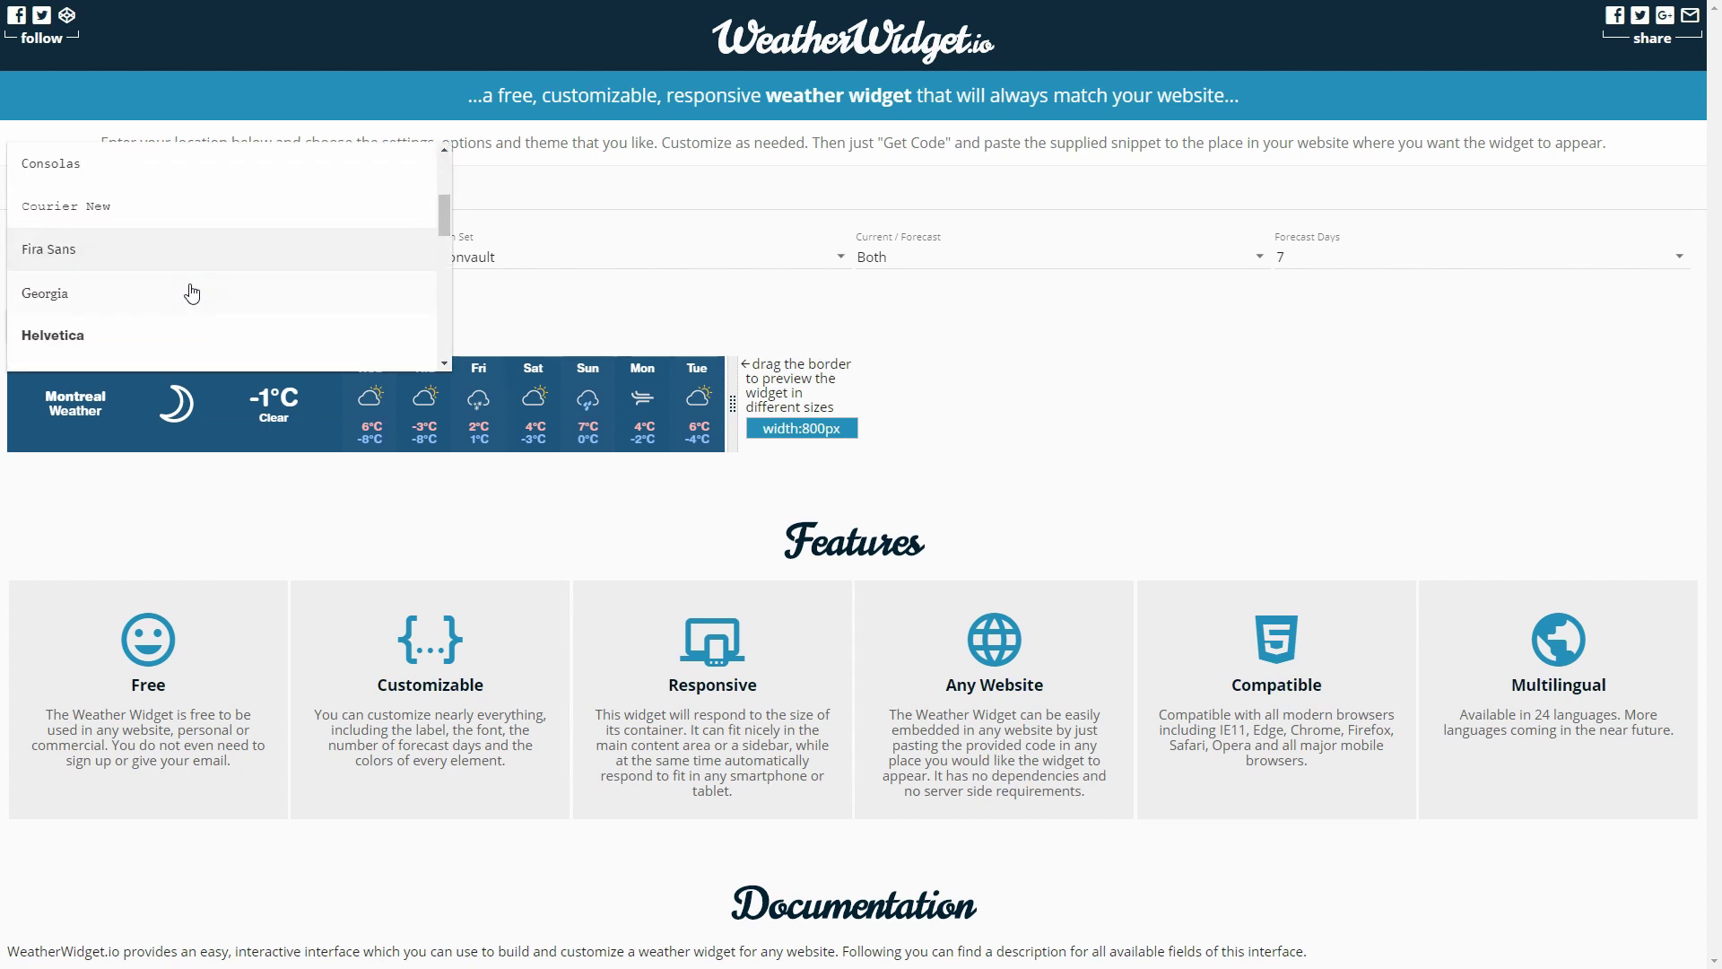
{"action": "left_click", "coordinate": [177, 205]}
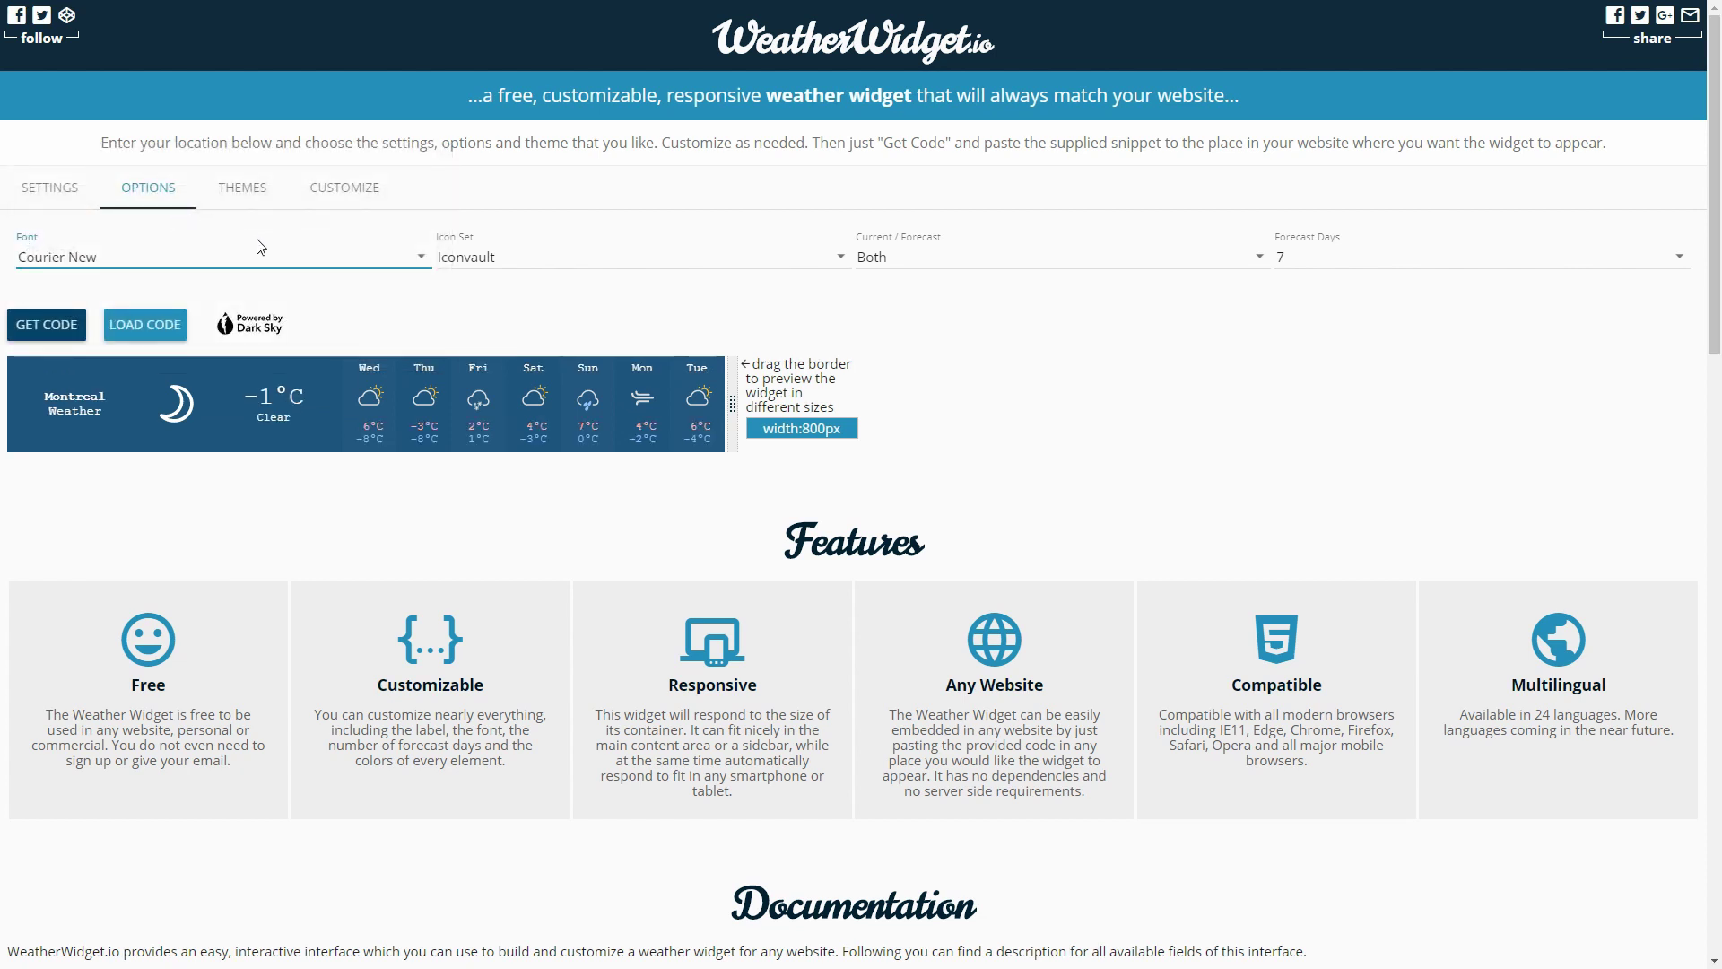
- Set the widget's font to Jura
{"action": "left_click", "coordinate": [278, 263]}
{"action": "scroll", "coordinate": [281, 268], "scroll_direction": "down", "scroll_amount": 3}
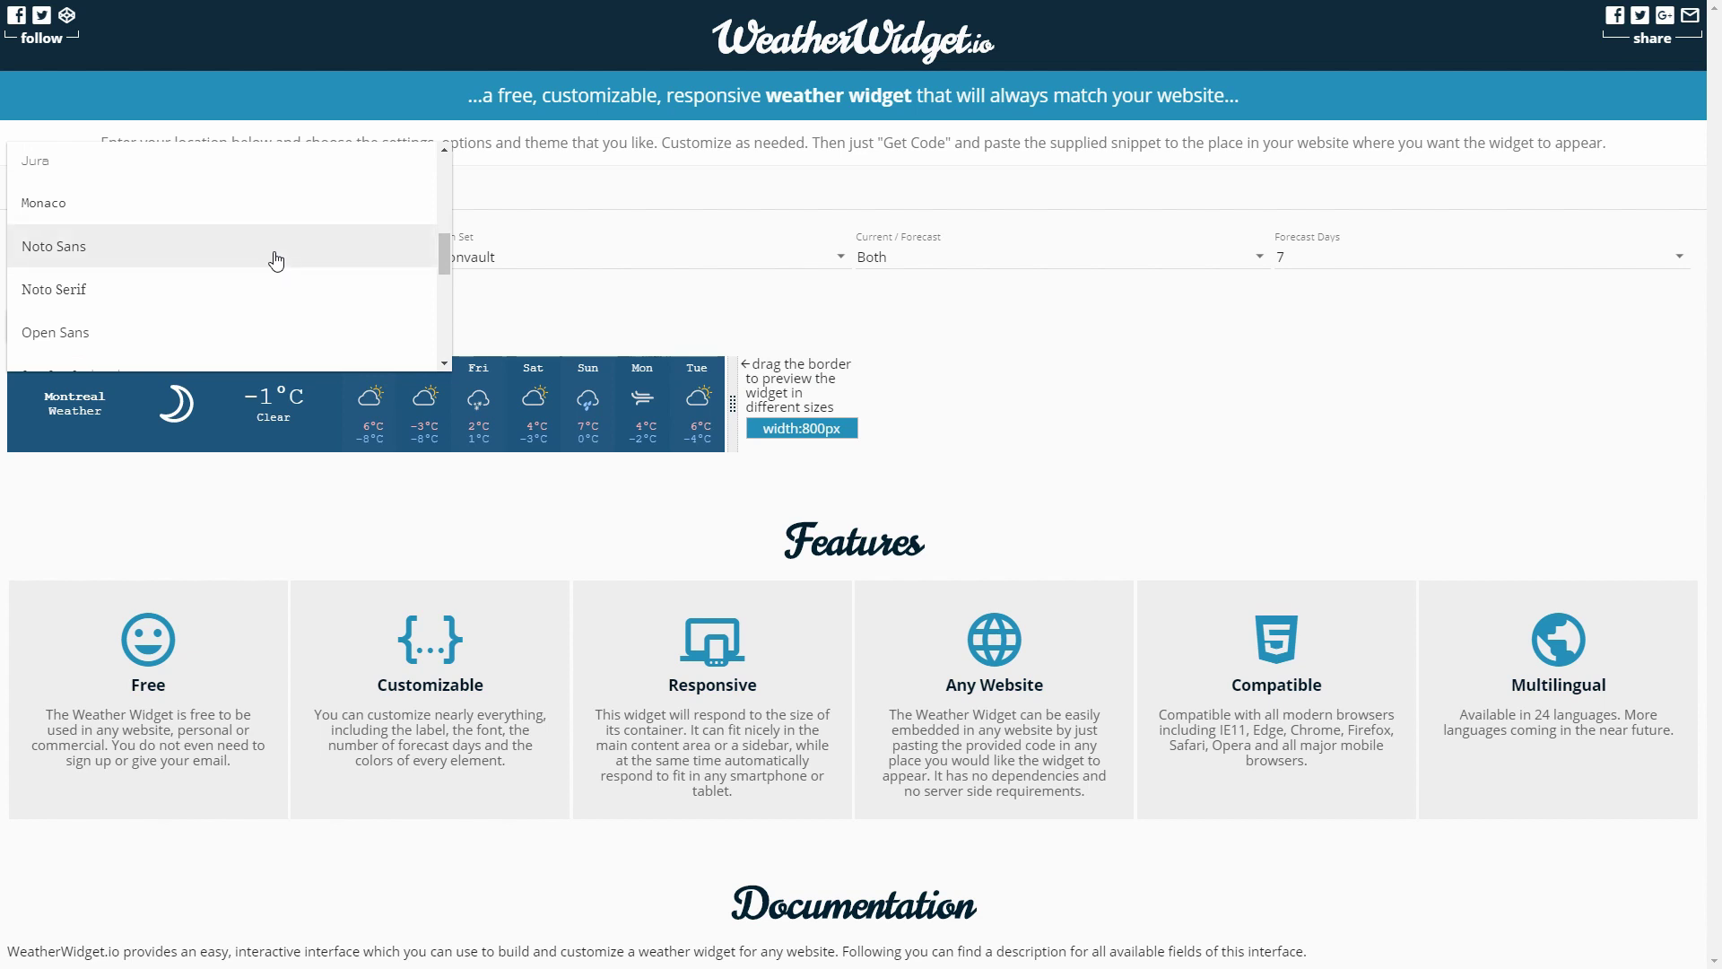
{"action": "left_click", "coordinate": [248, 178]}
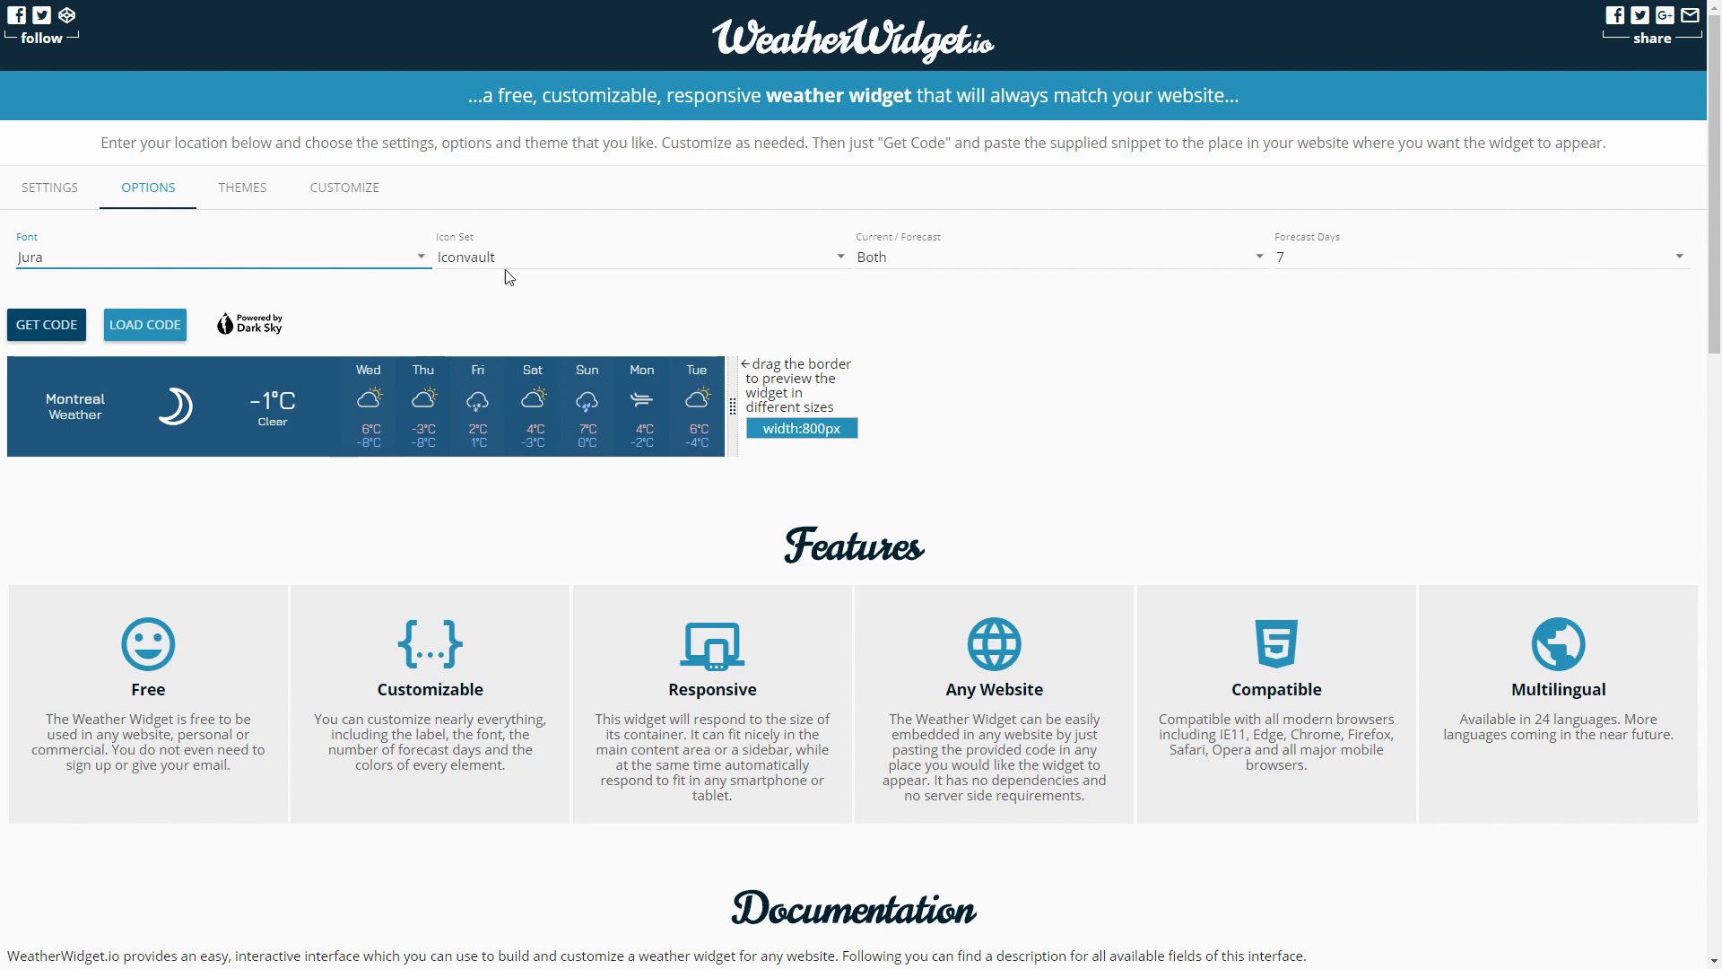
- Try the Climacons and Climacons Animated icon sets on the widget, and set the icon set back to Iconvault
{"action": "left_click", "coordinate": [554, 262]}
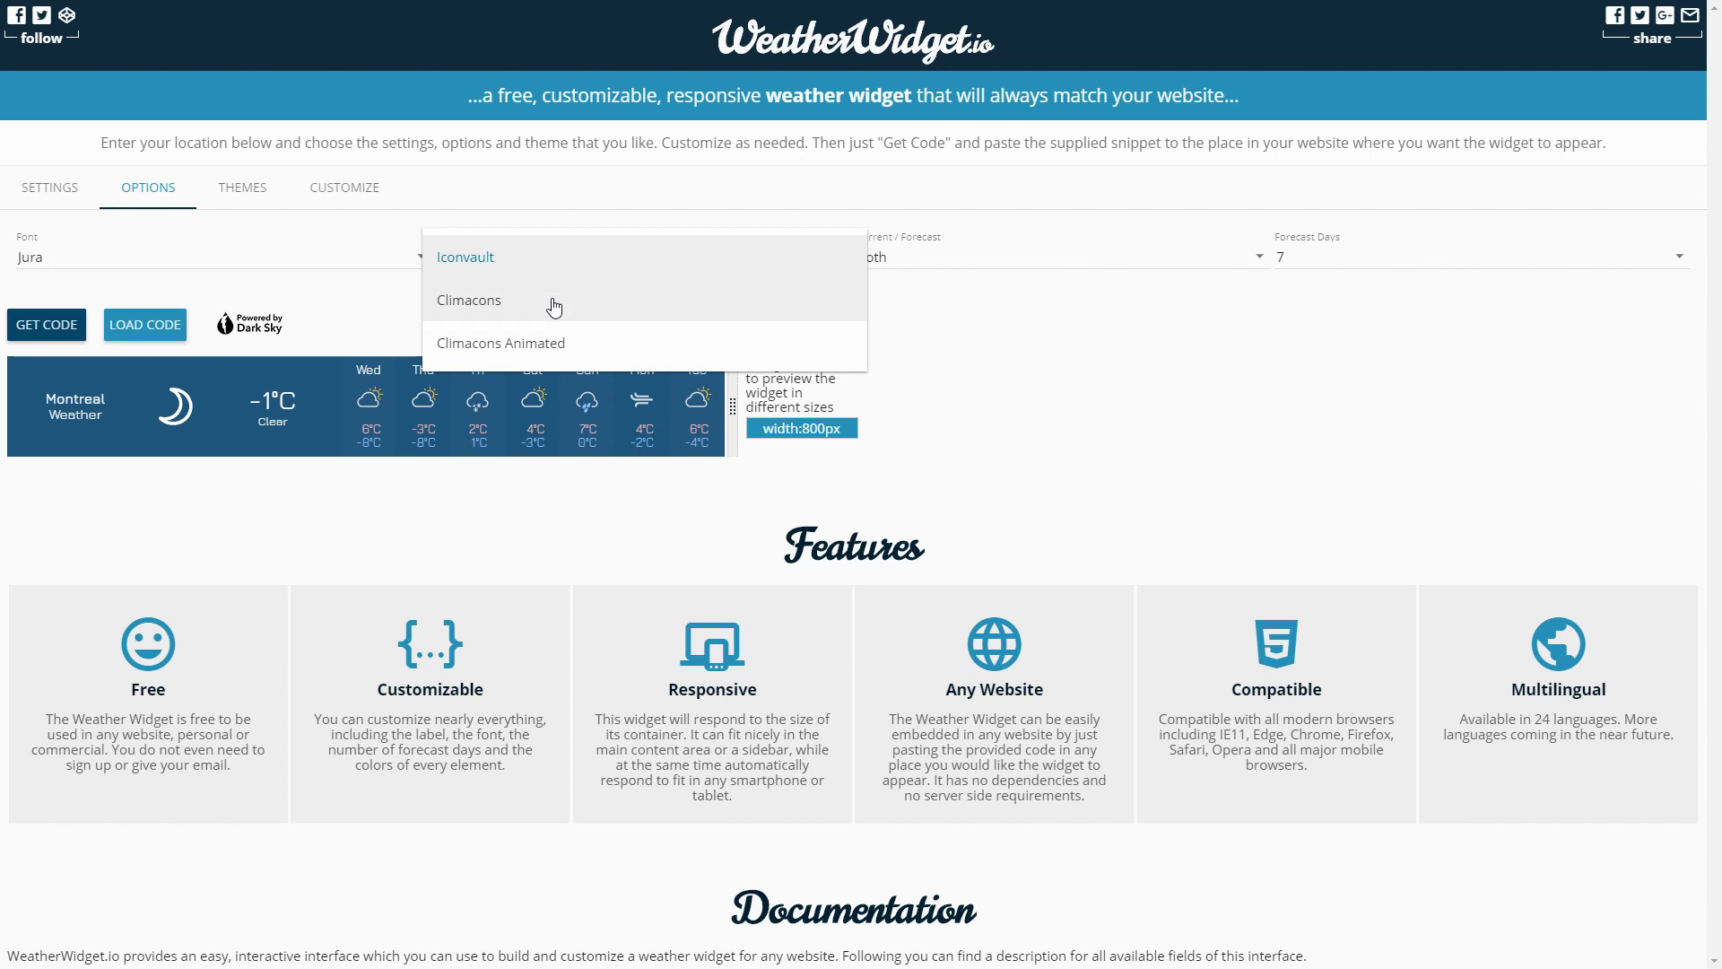
{"action": "left_click", "coordinate": [554, 303]}
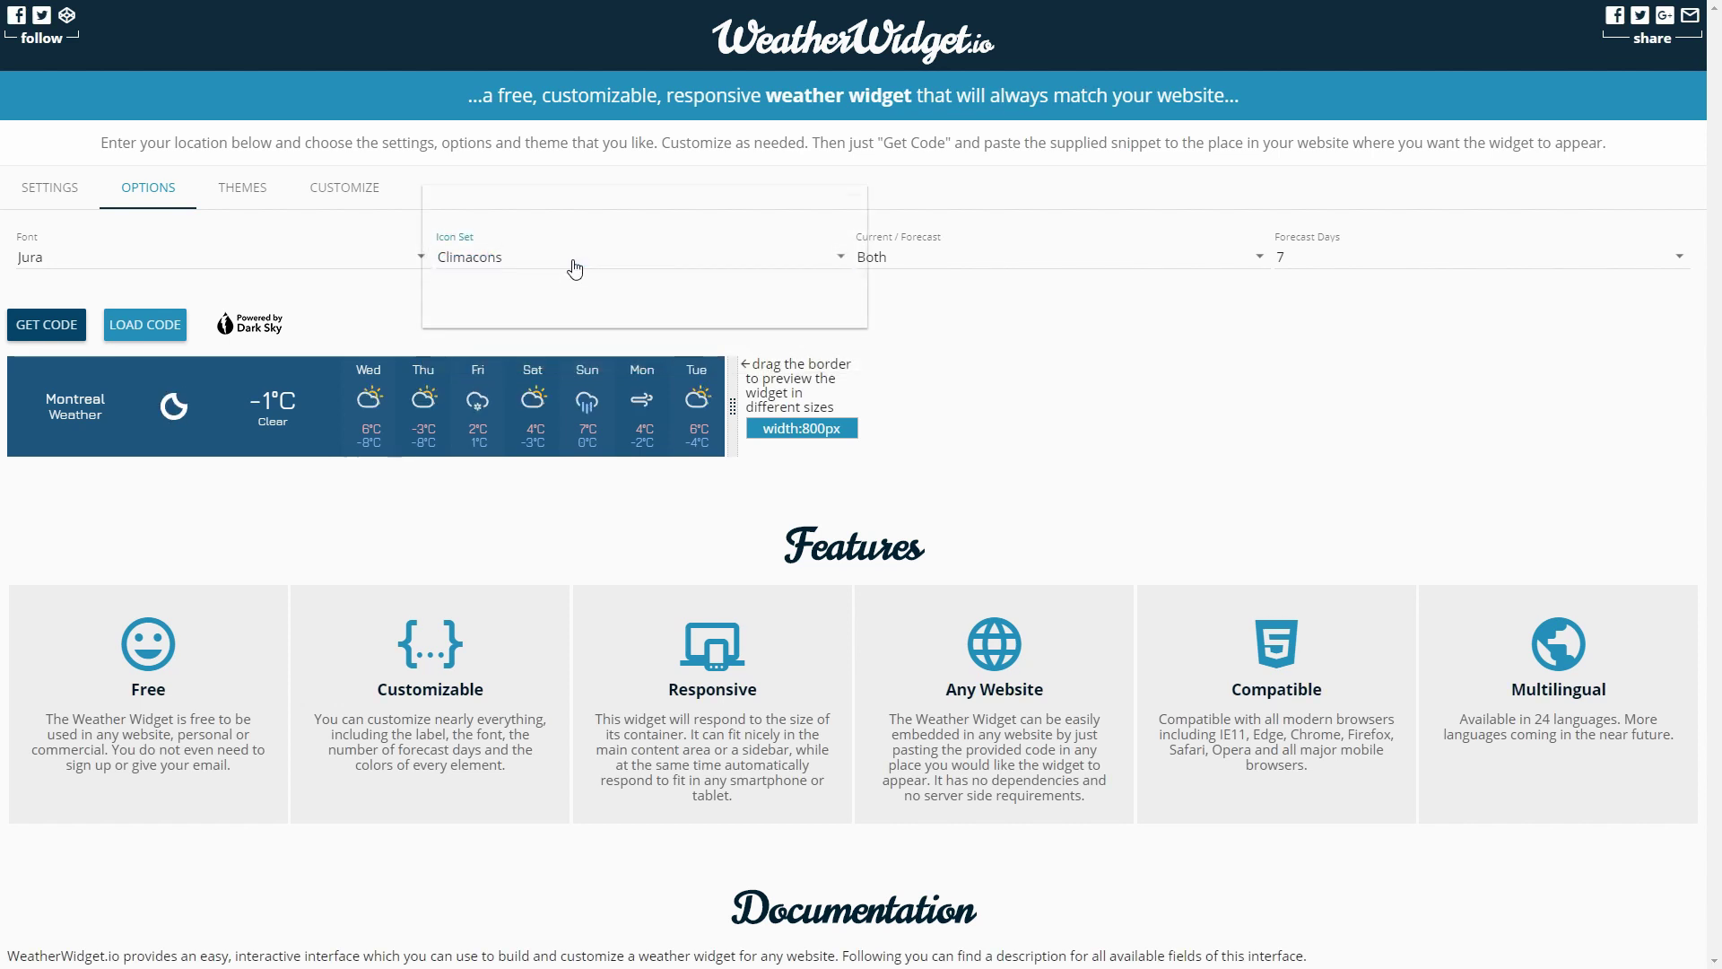
{"action": "left_click", "coordinate": [575, 269]}
{"action": "left_click", "coordinate": [574, 300]}
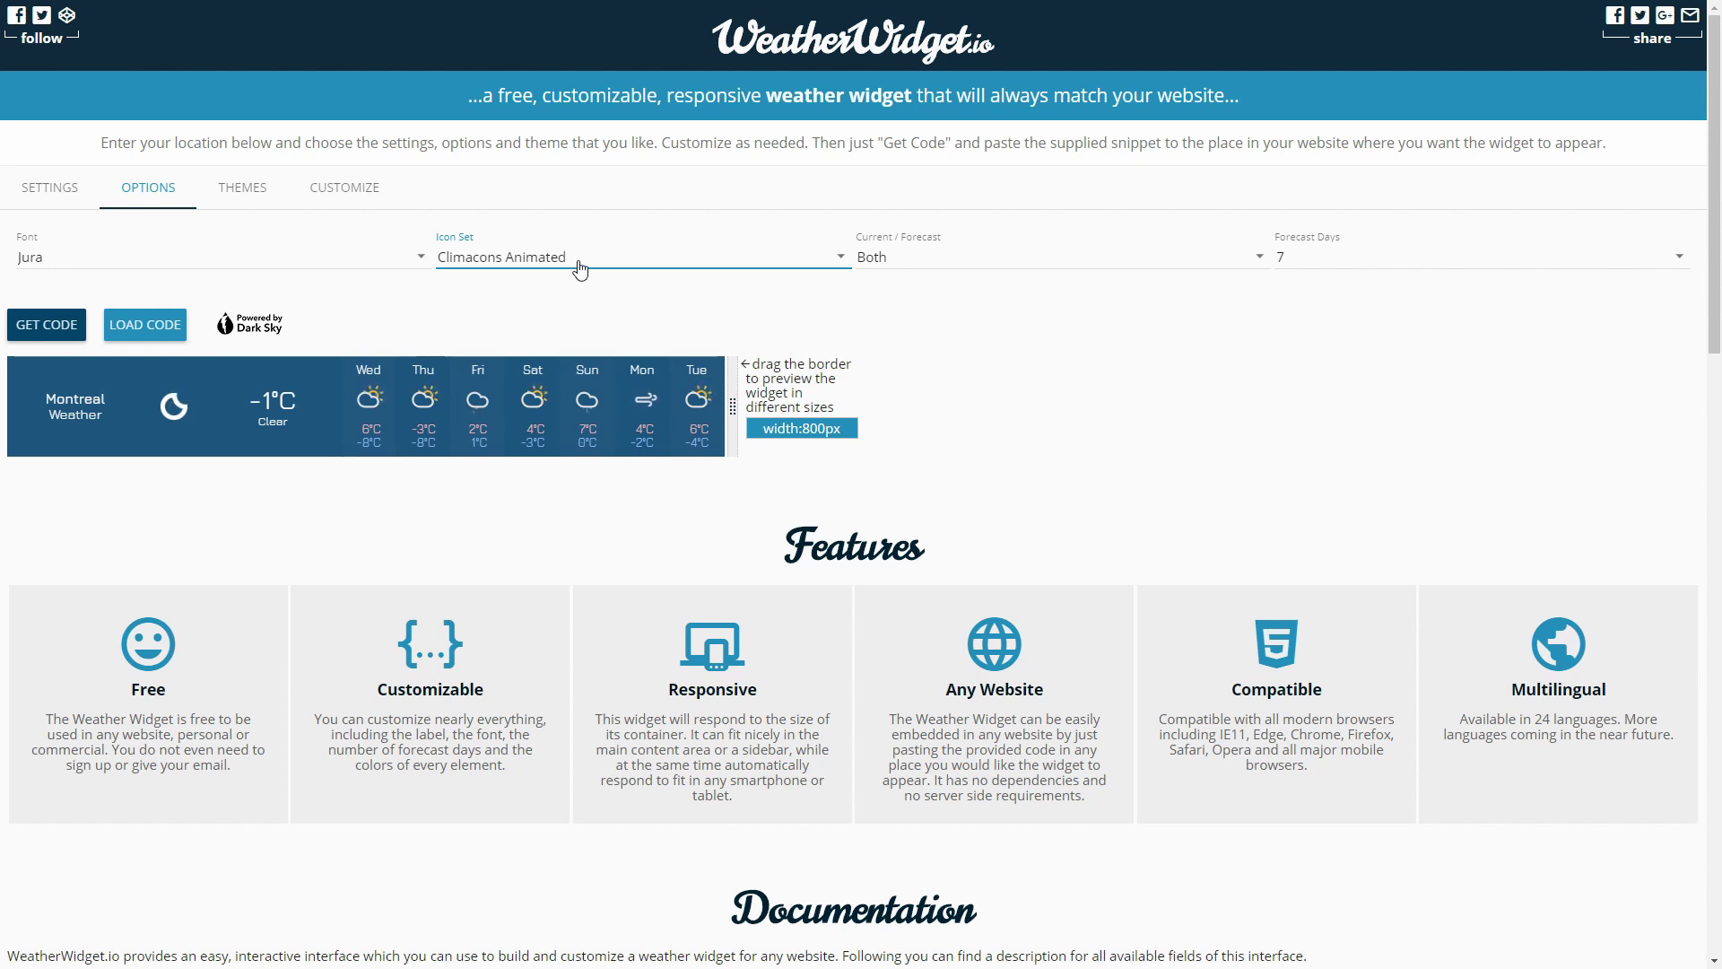
{"action": "left_click", "coordinate": [581, 270]}
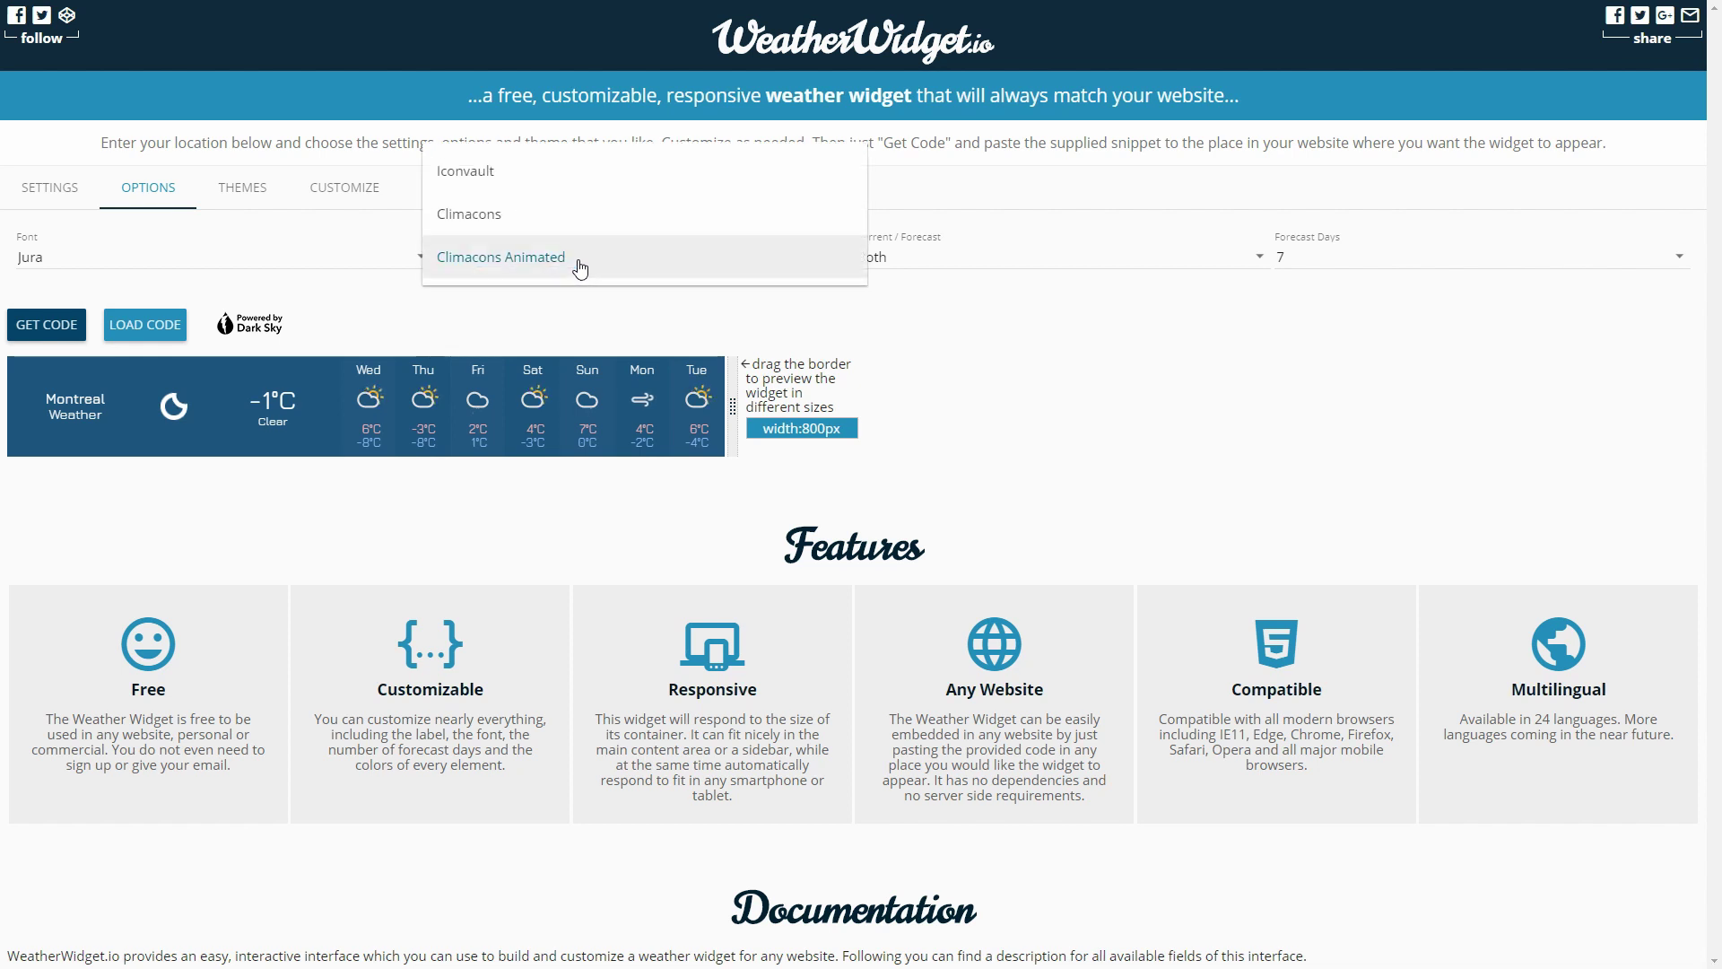
{"action": "left_click", "coordinate": [595, 182]}
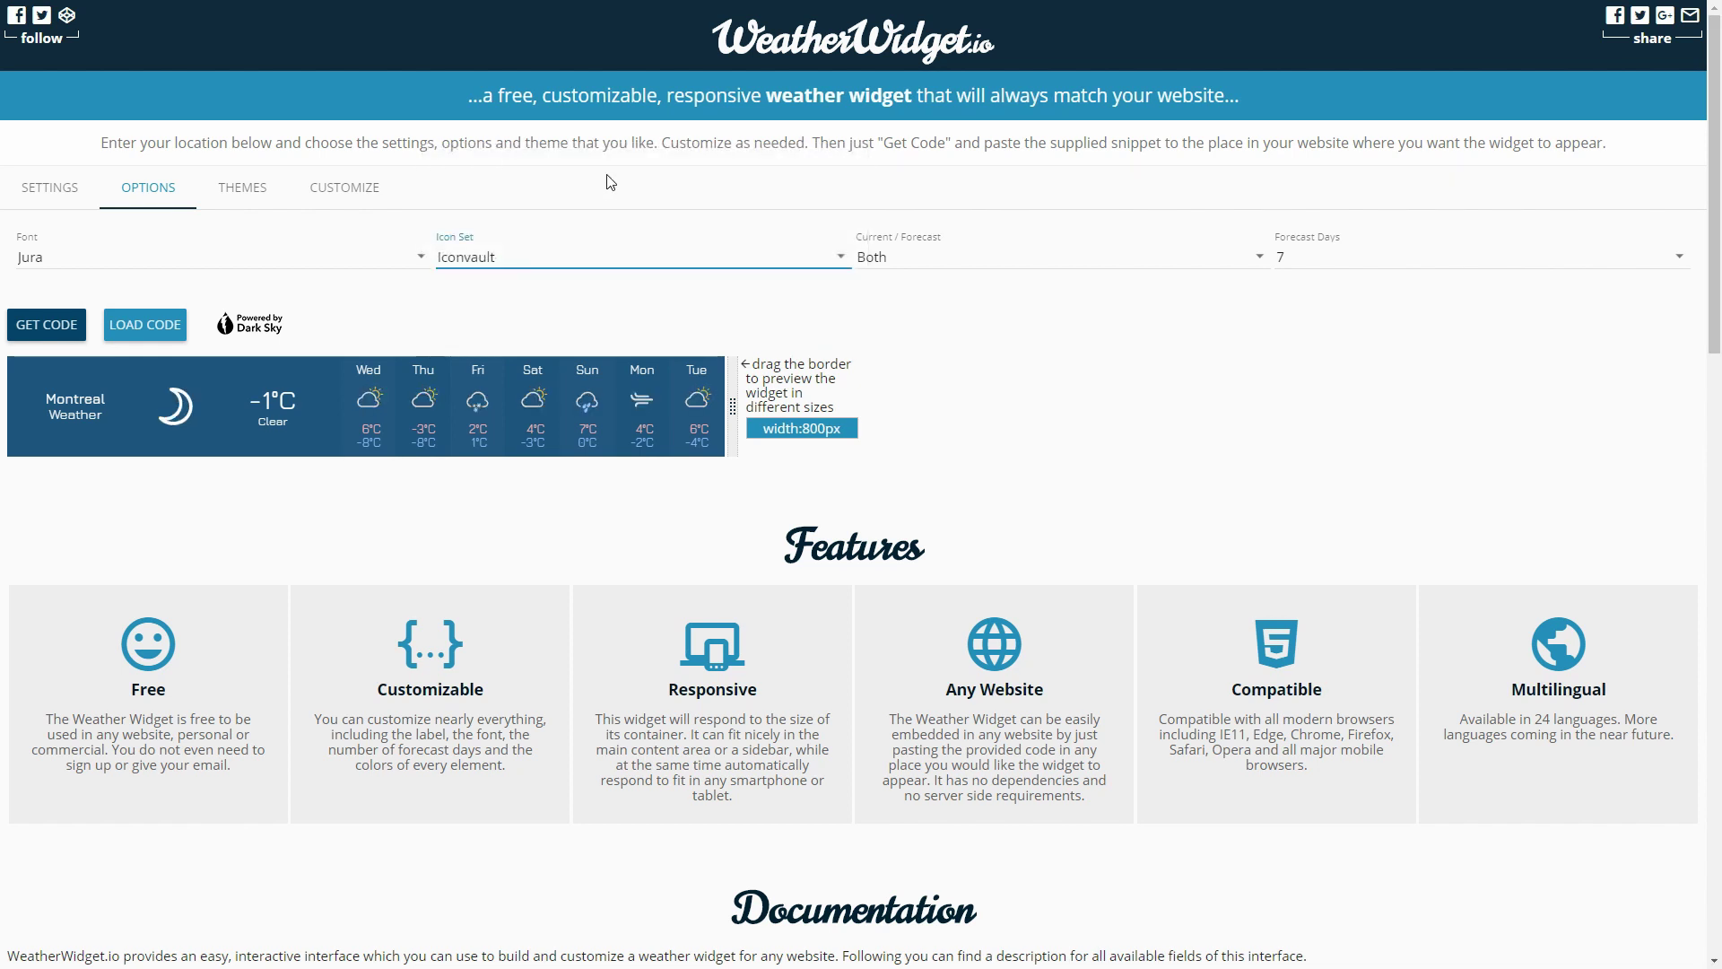
- Preview the widget with only Current and only Forecast weather, and set the display back to Both
{"action": "left_click", "coordinate": [1136, 267]}
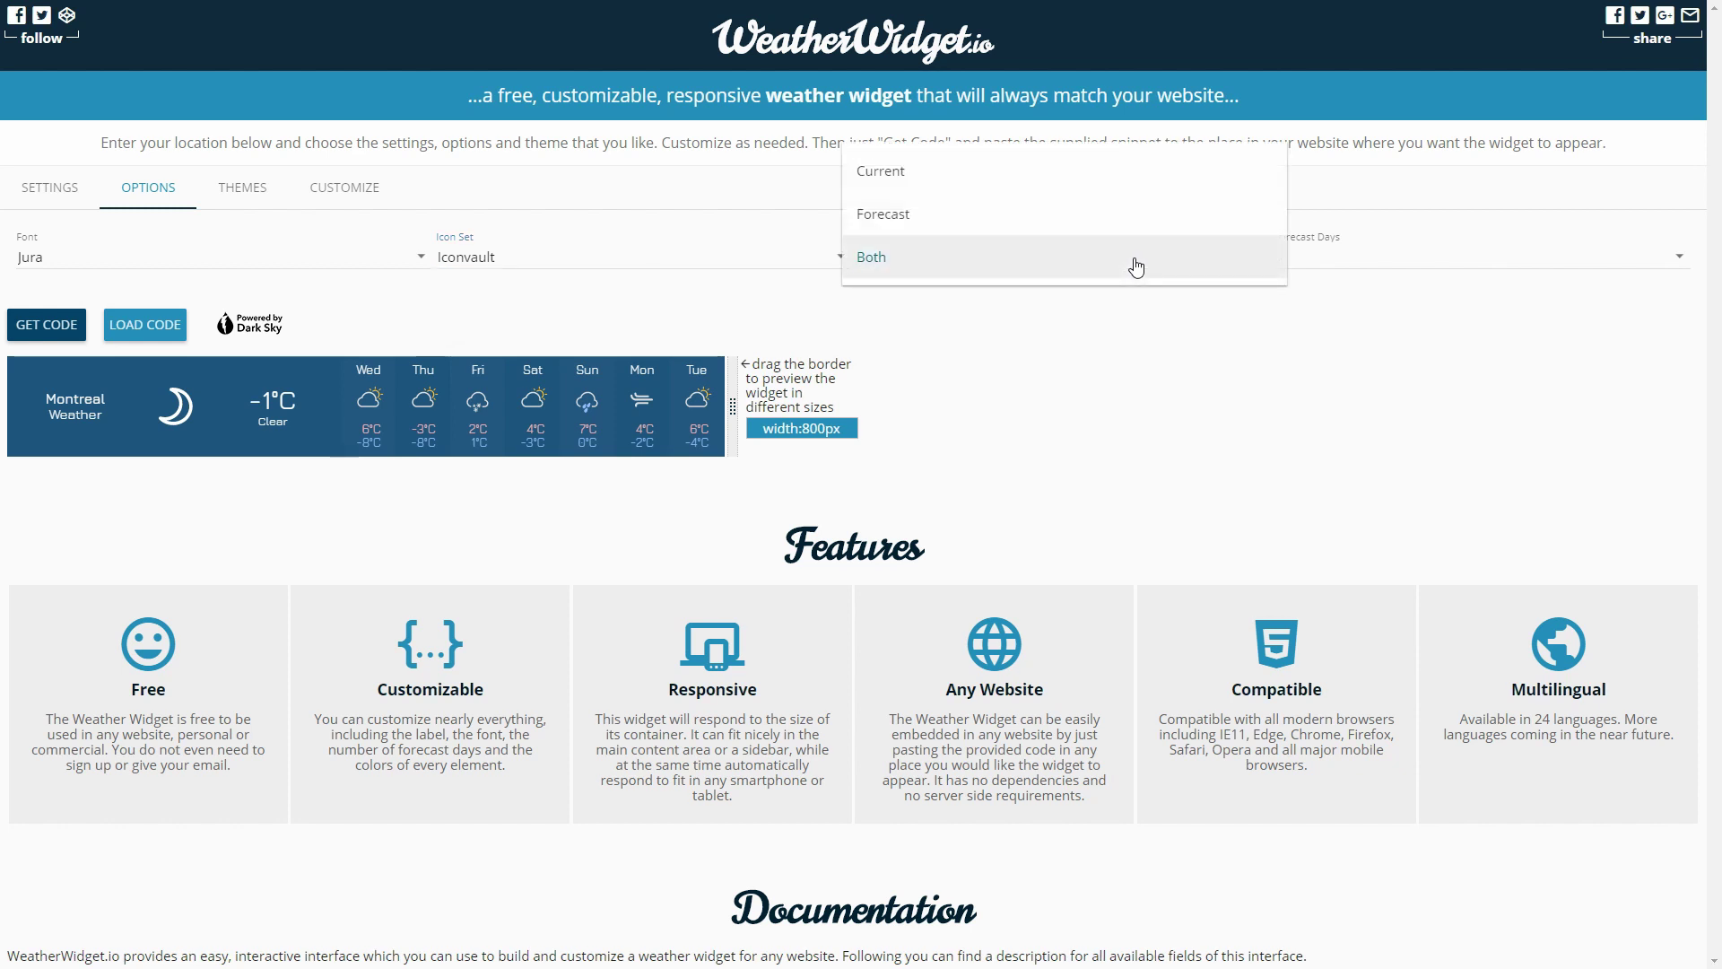
{"action": "left_click", "coordinate": [1123, 185]}
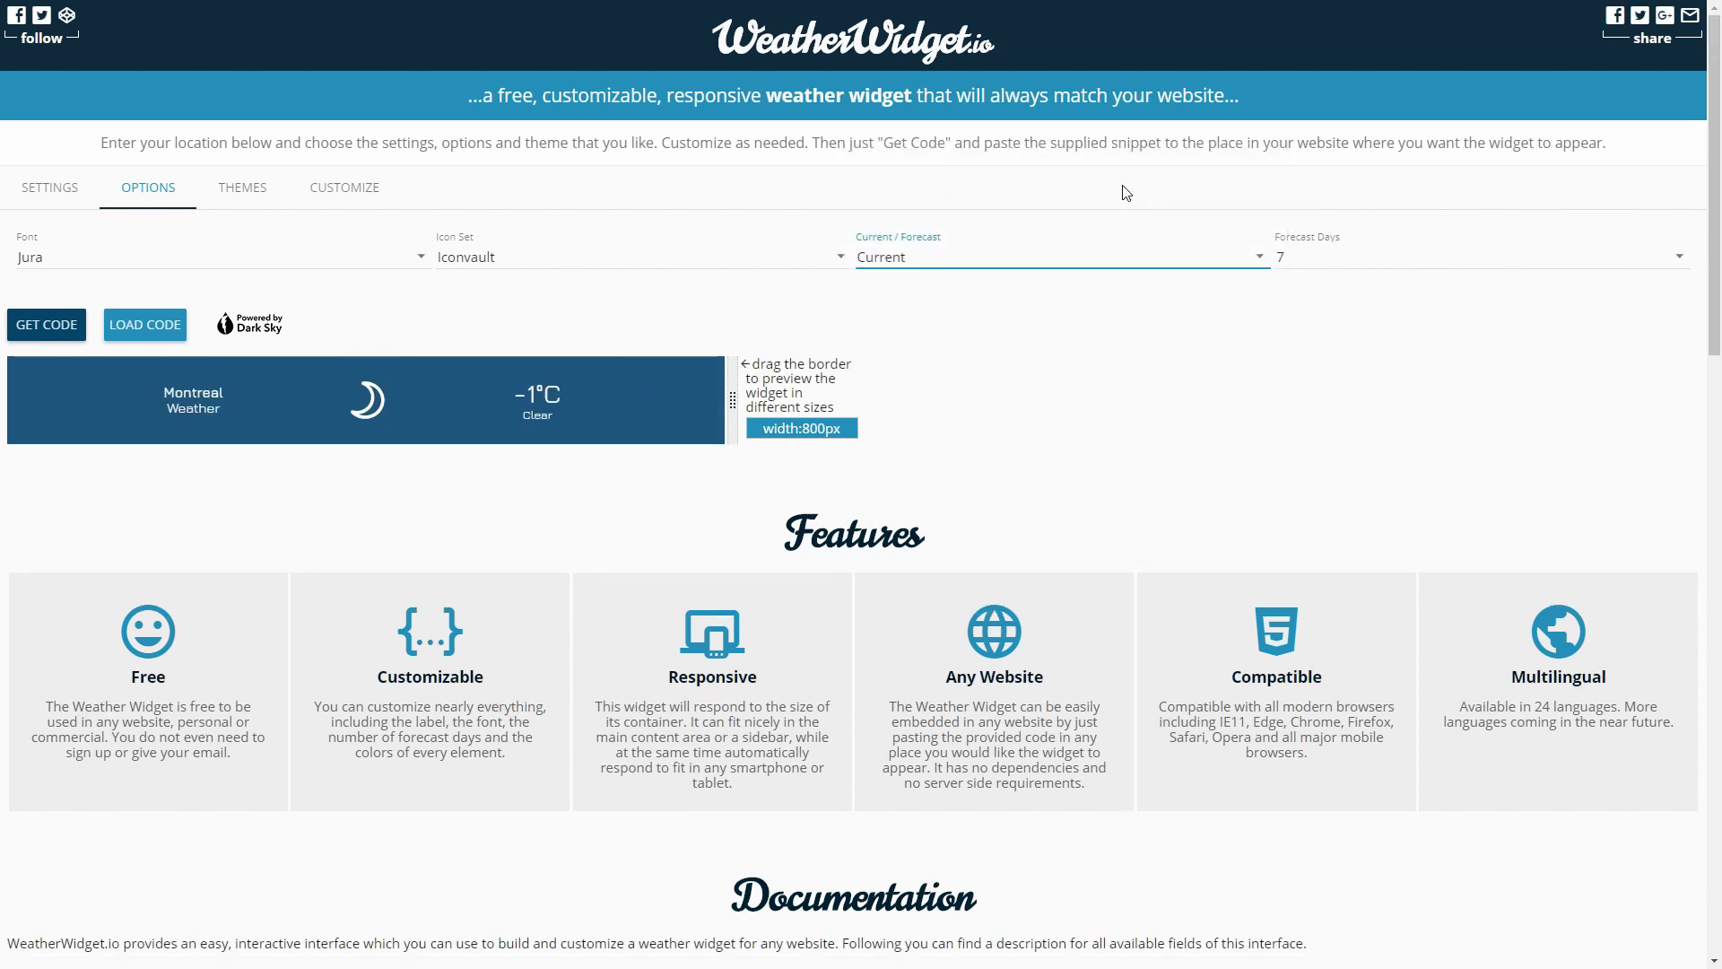
{"action": "left_click", "coordinate": [1133, 262]}
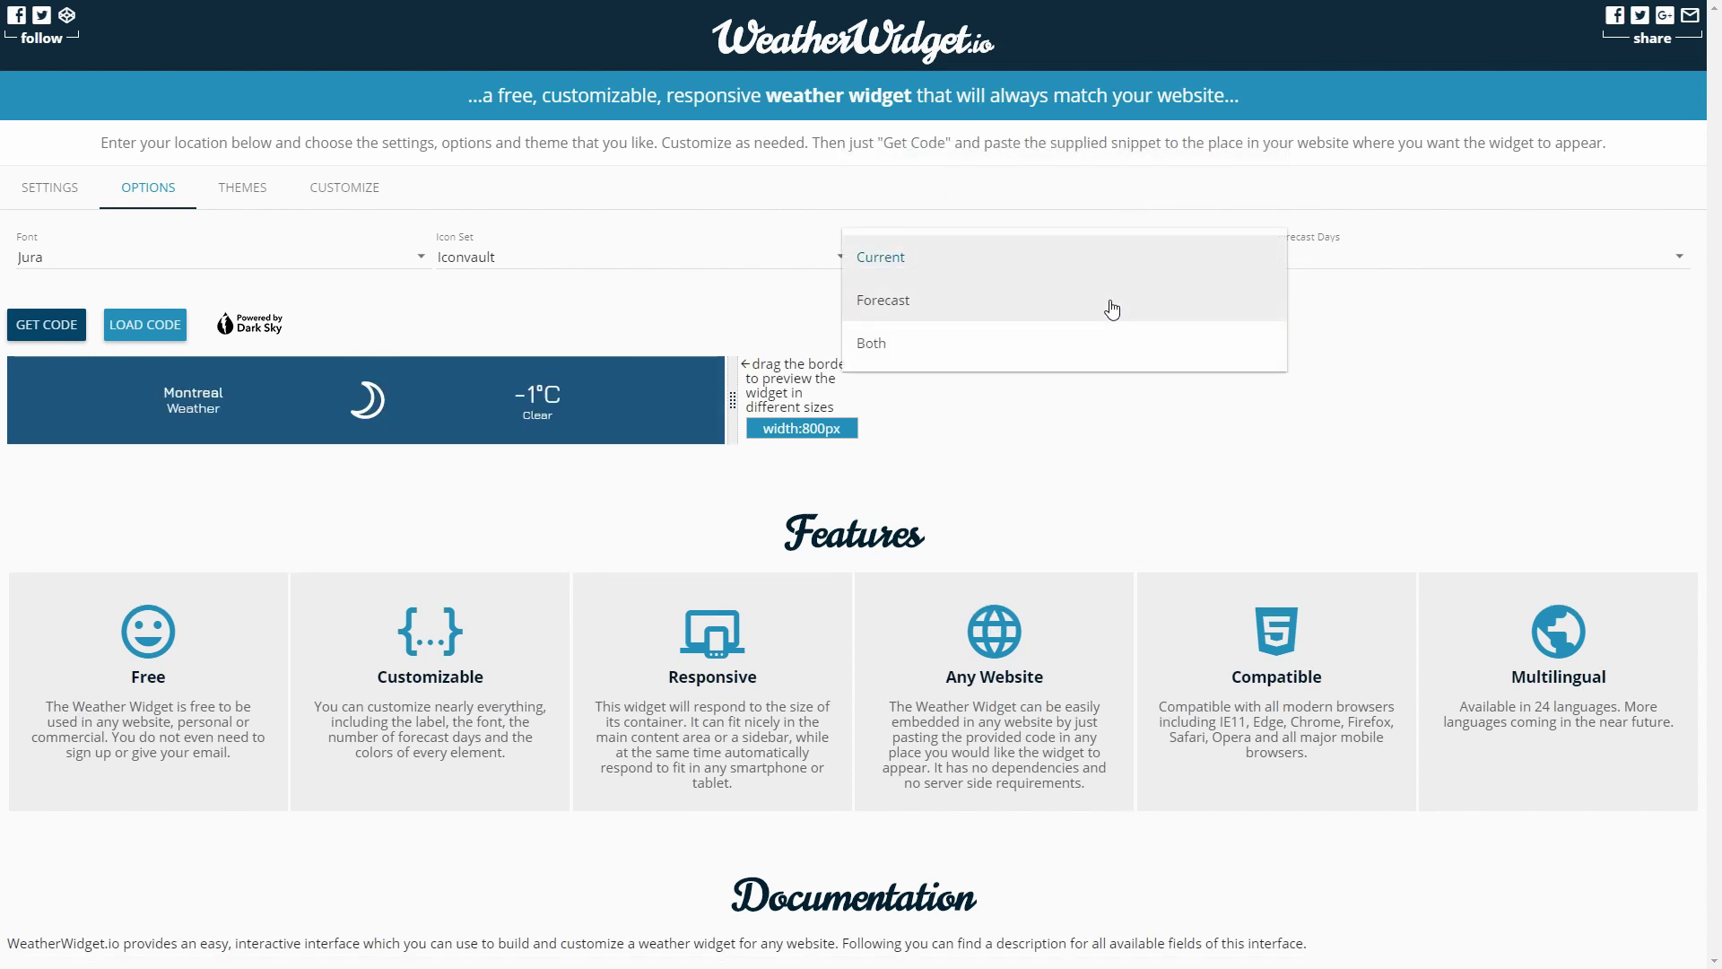
{"action": "left_click", "coordinate": [1110, 300]}
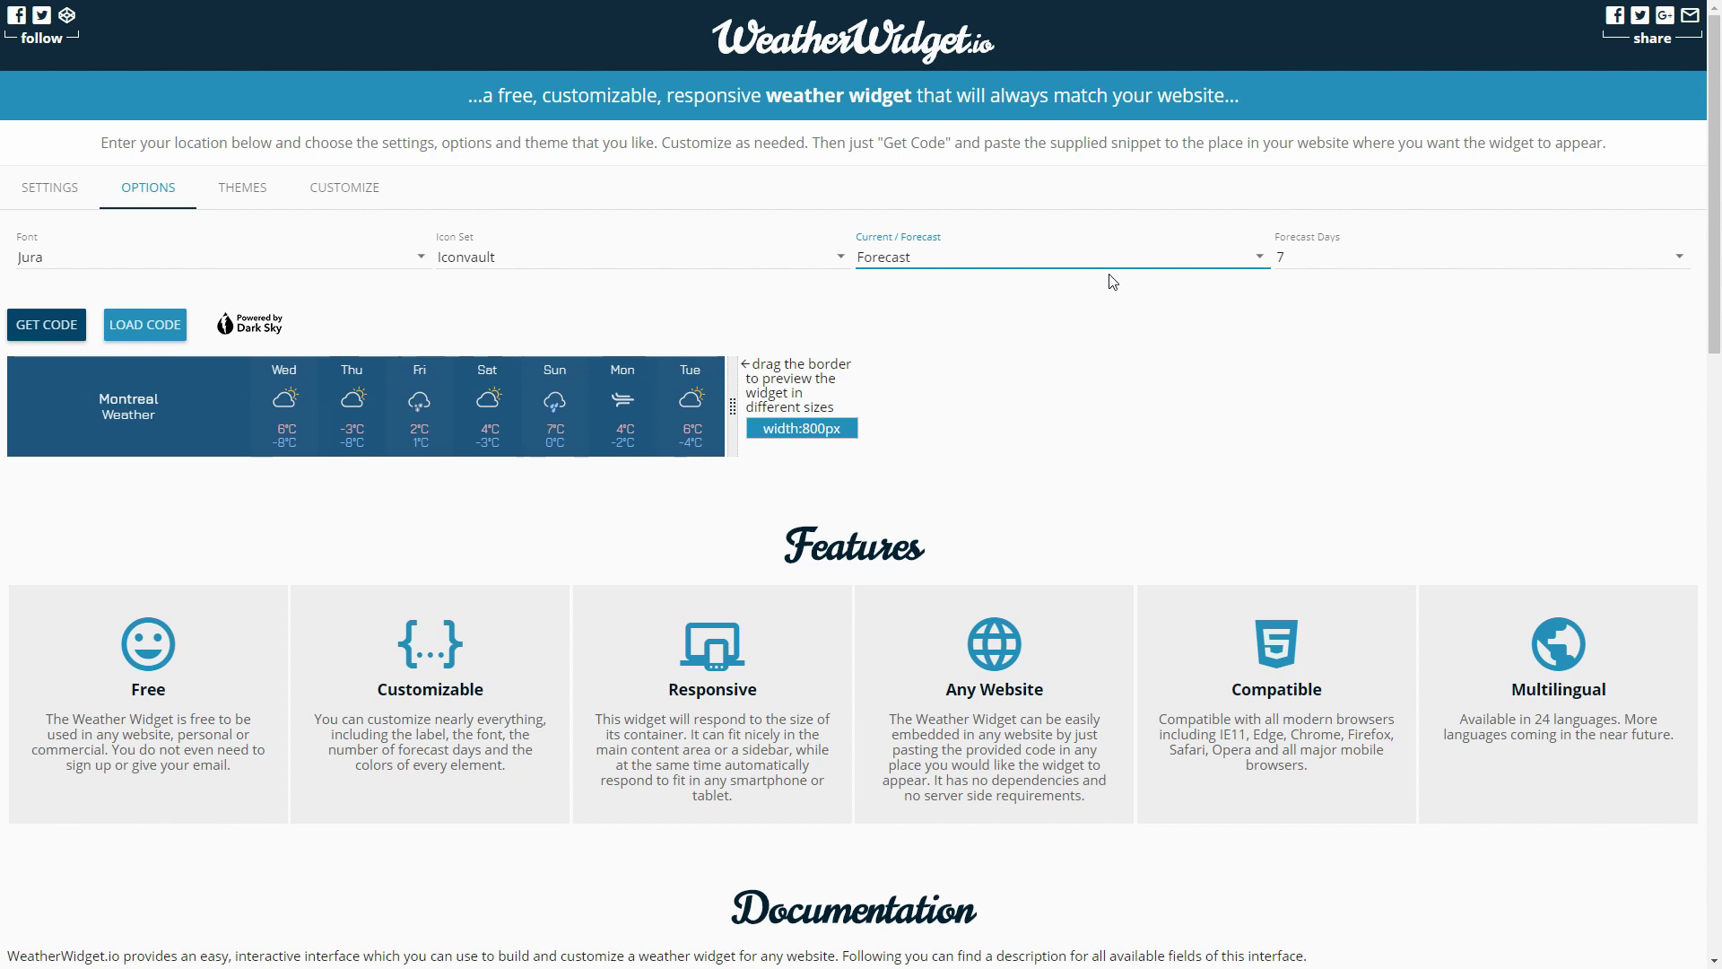
{"action": "left_click", "coordinate": [1113, 267]}
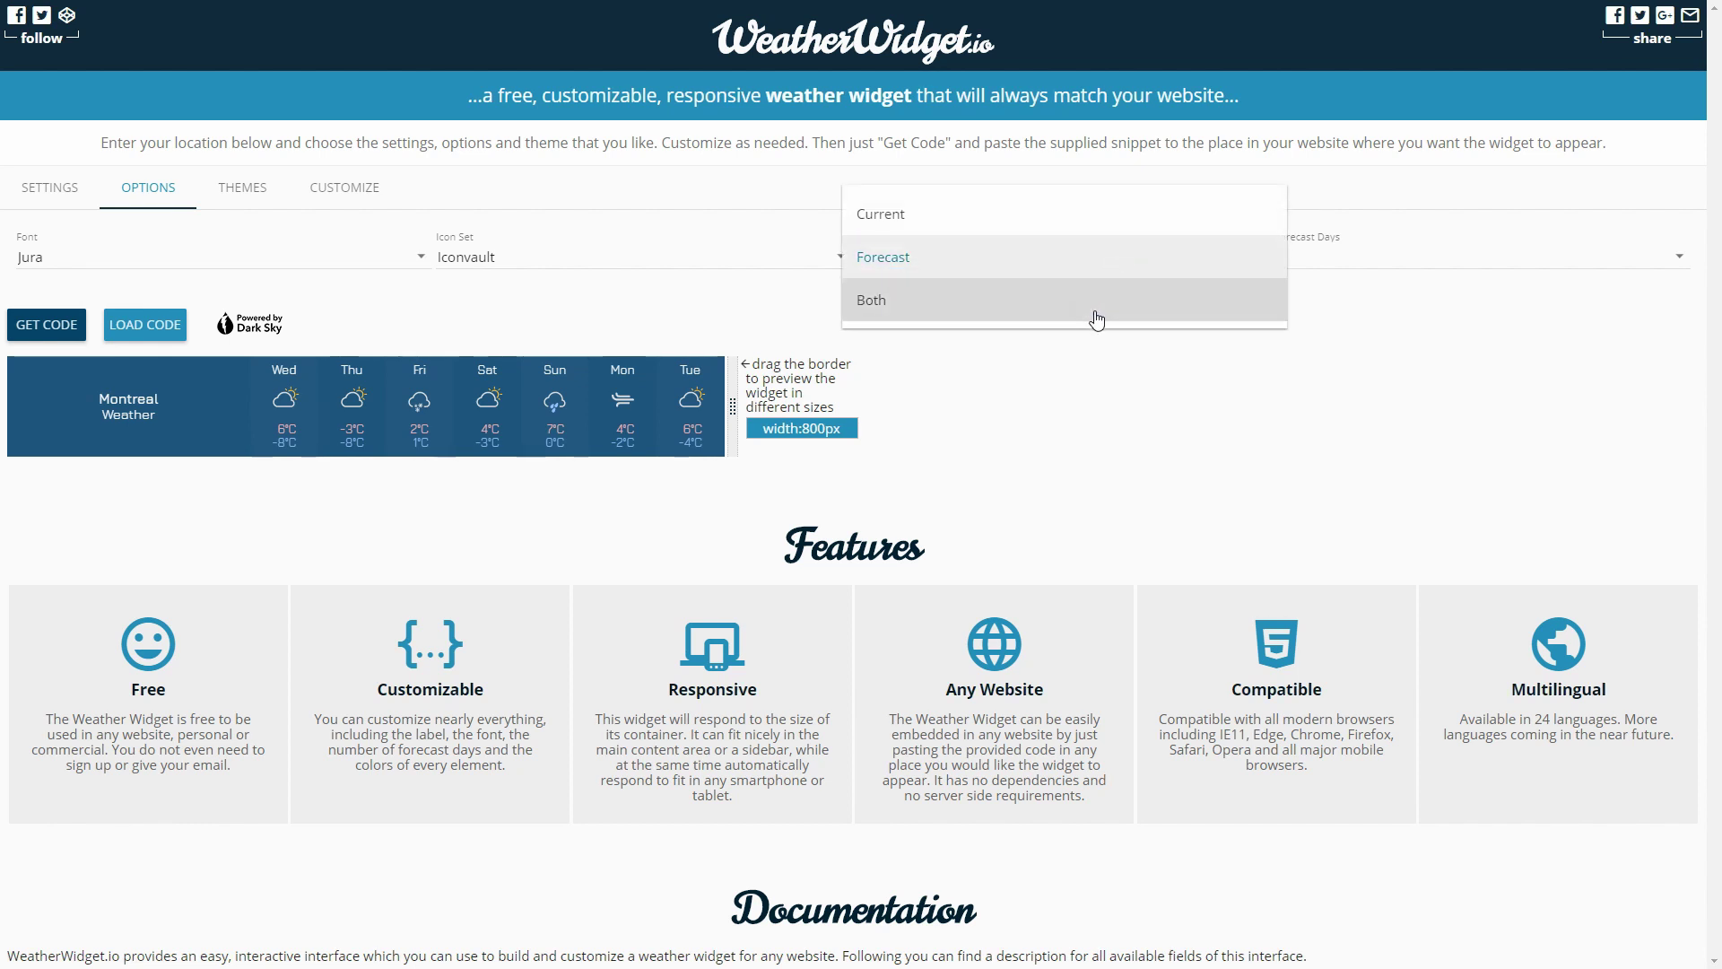
{"action": "left_click", "coordinate": [1109, 298]}
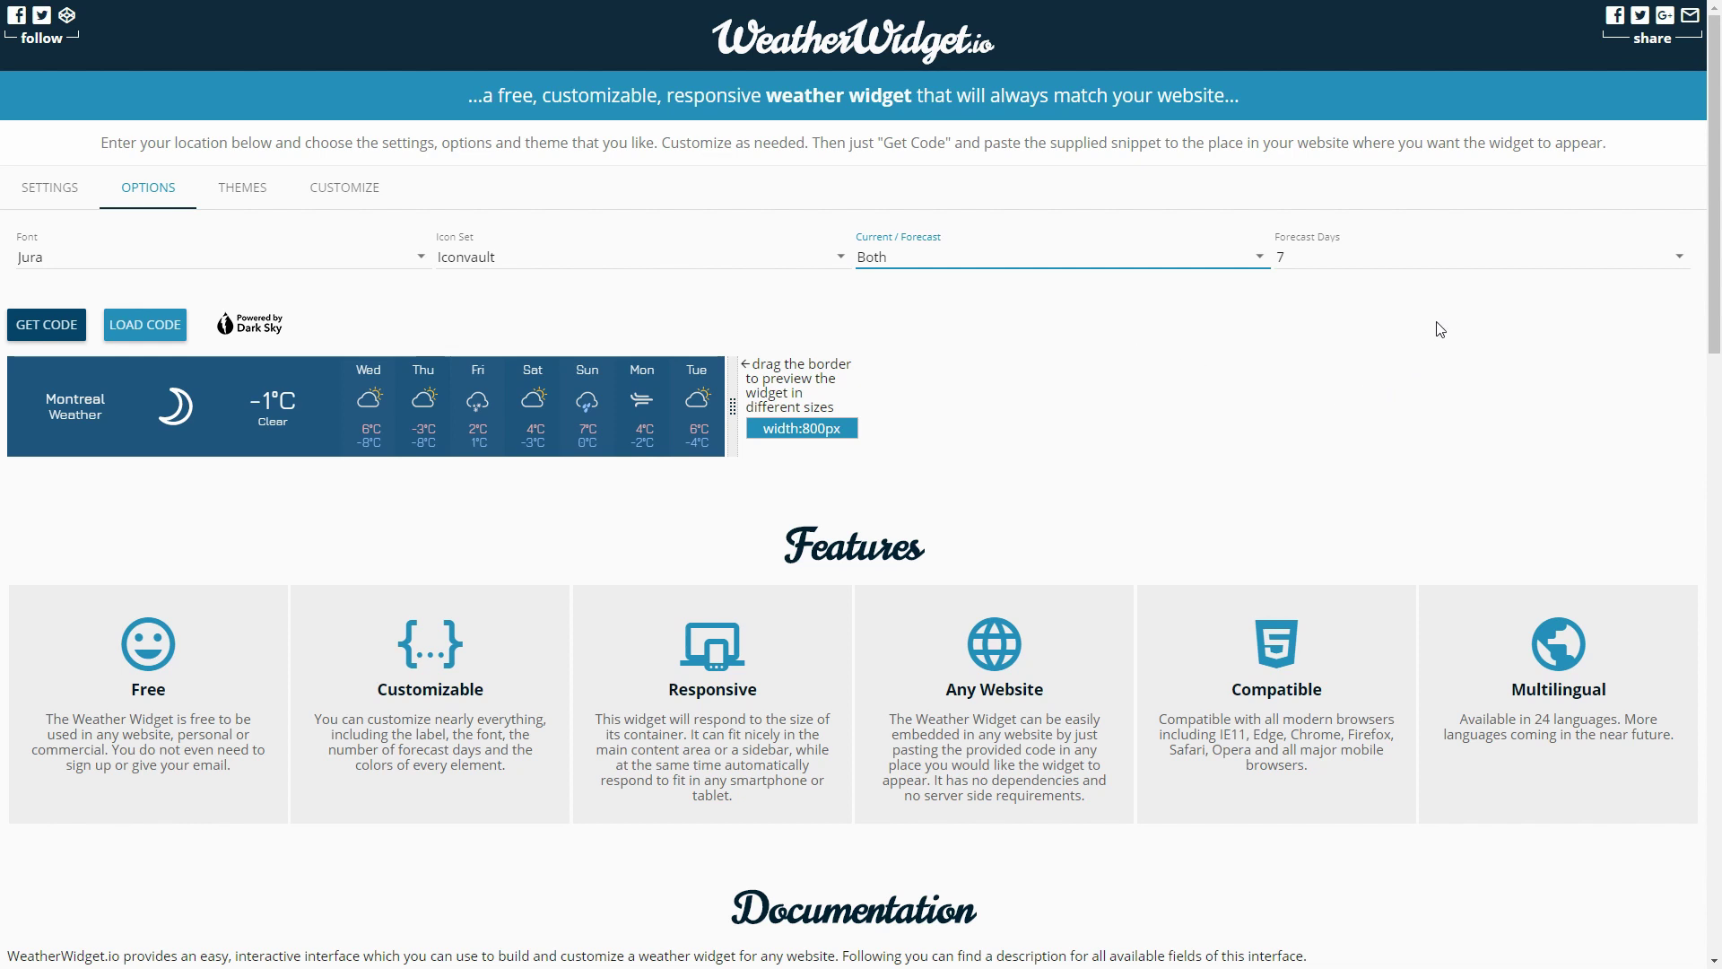
- Try 5 and 3 forecast days on the widget, and settle on 5 days
{"action": "left_click", "coordinate": [1555, 265]}
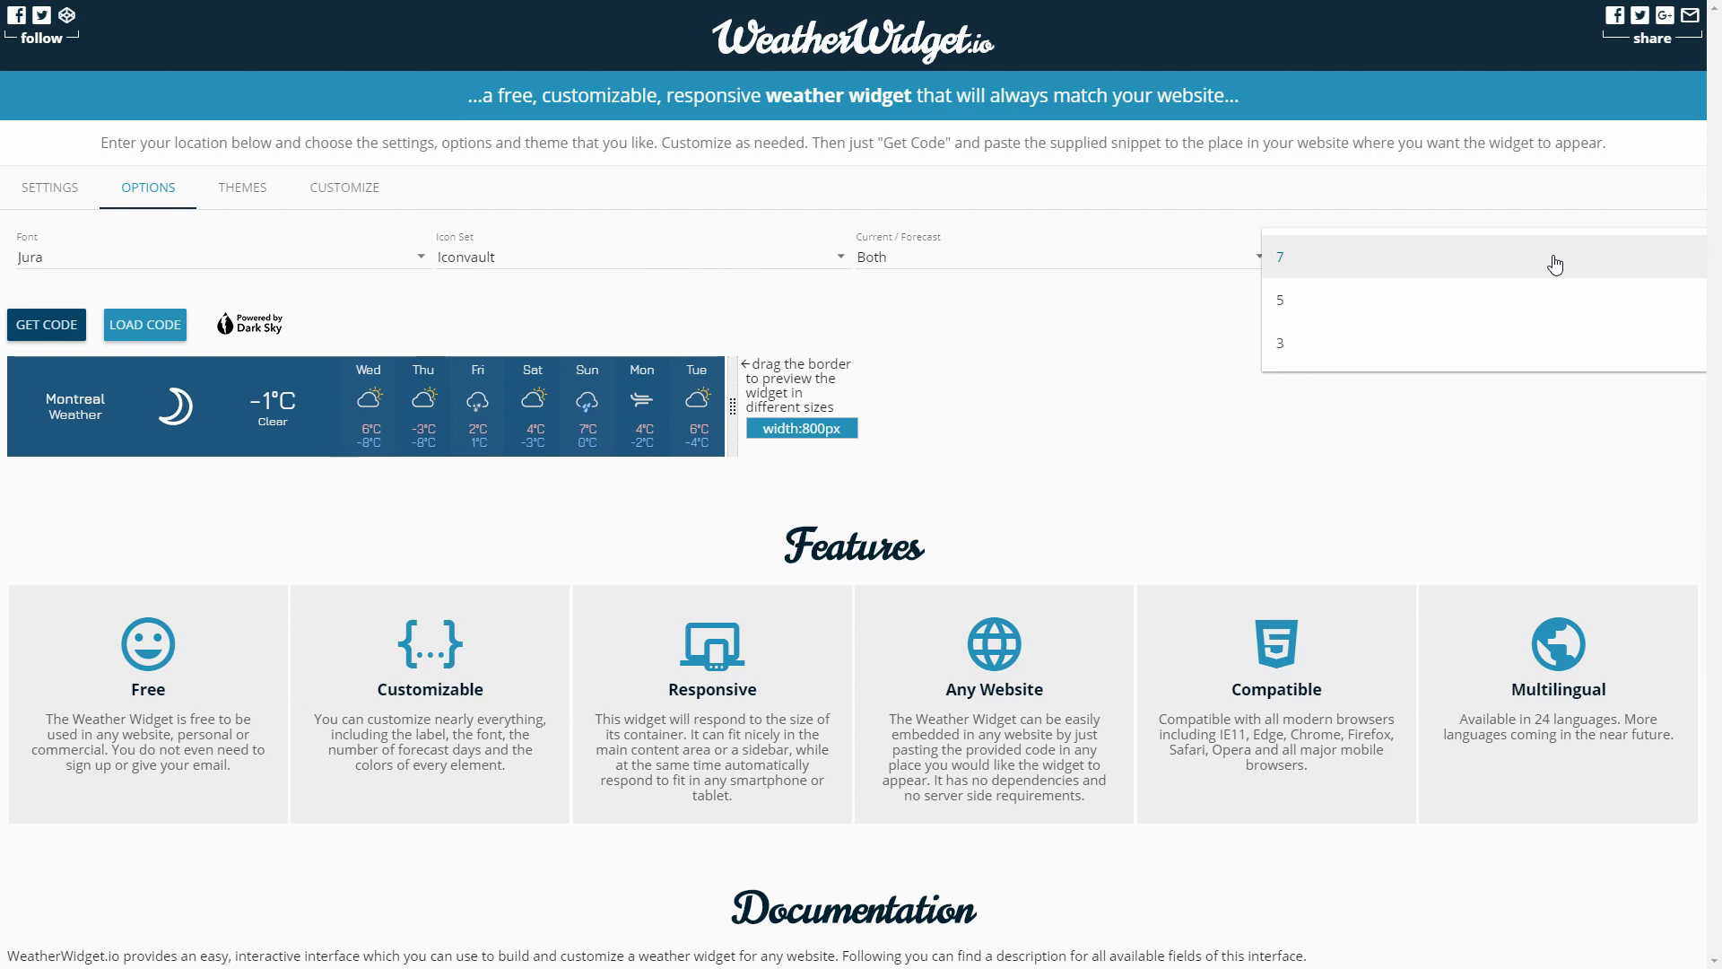
{"action": "left_click", "coordinate": [1534, 304]}
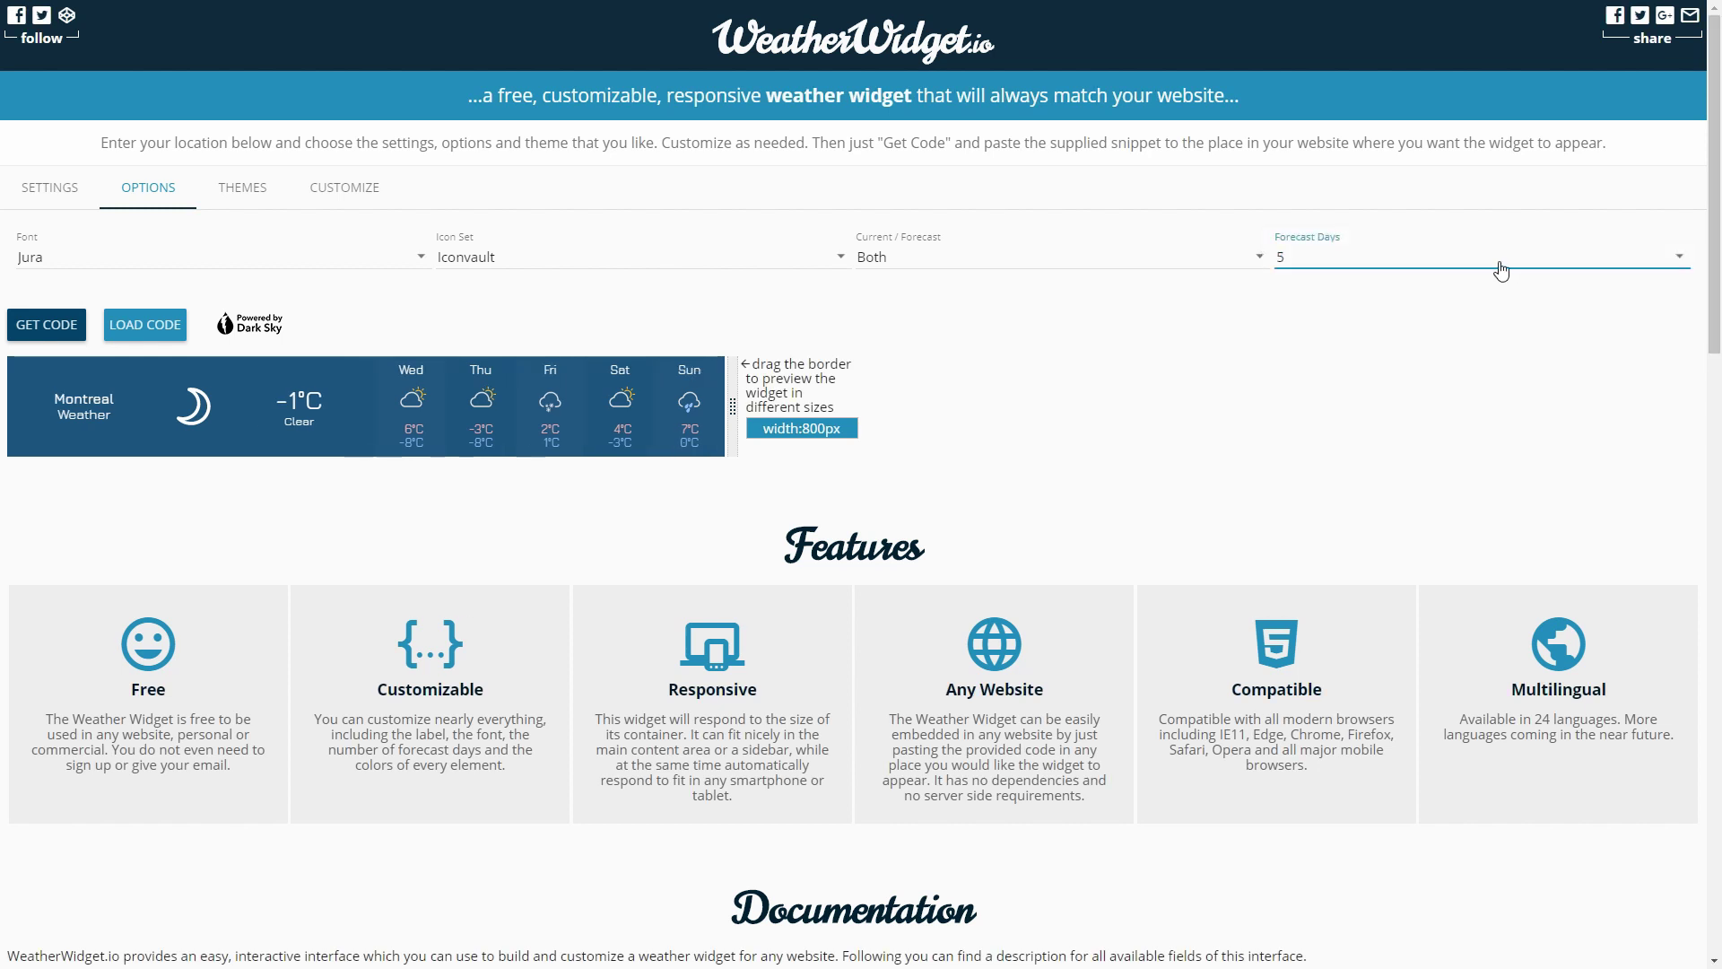
{"action": "left_click", "coordinate": [1499, 271]}
{"action": "left_click", "coordinate": [1485, 309]}
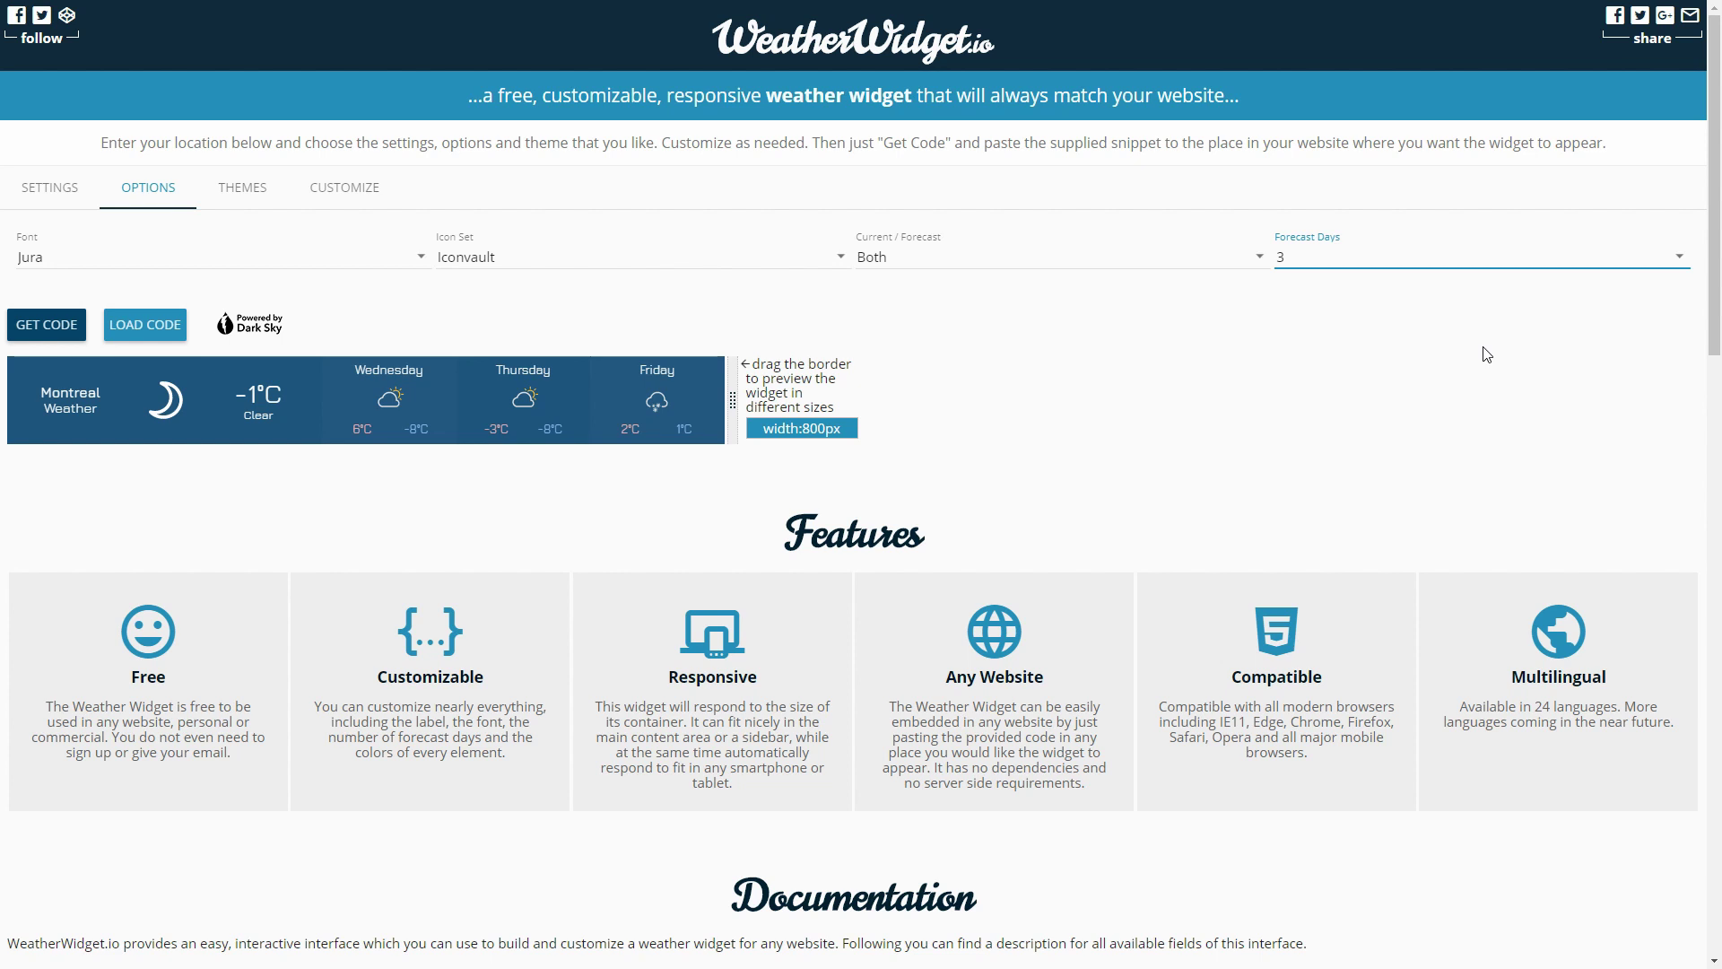
{"action": "left_click", "coordinate": [1465, 266]}
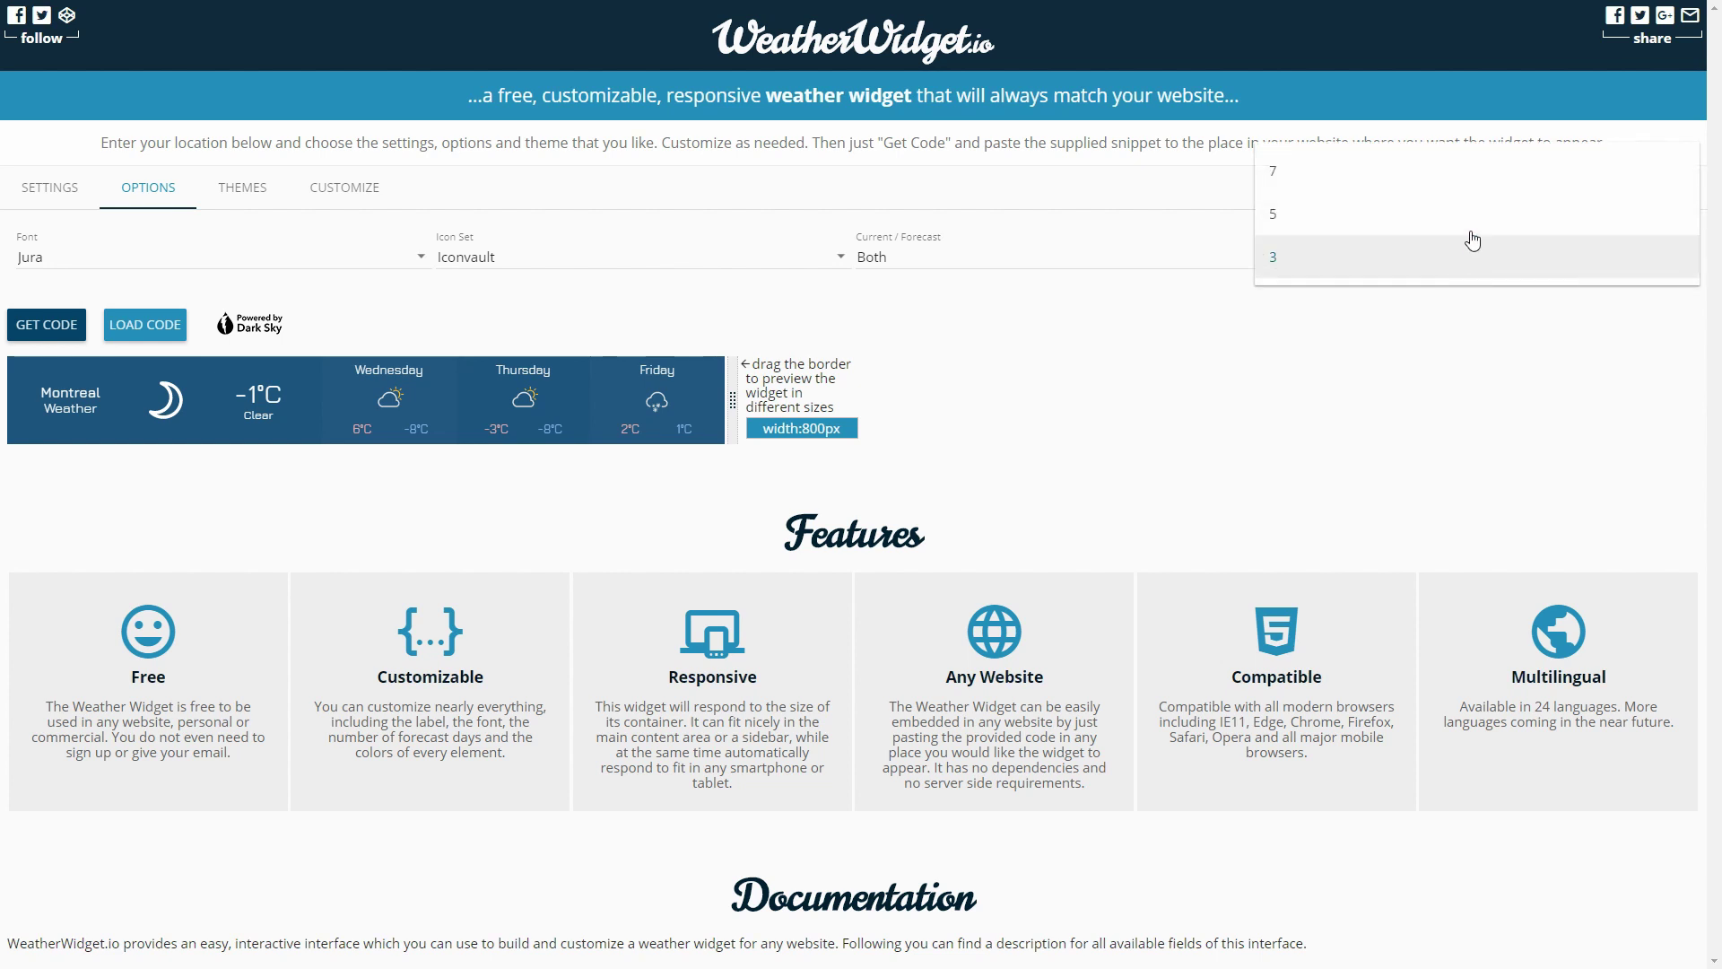
{"action": "left_click", "coordinate": [1477, 219]}
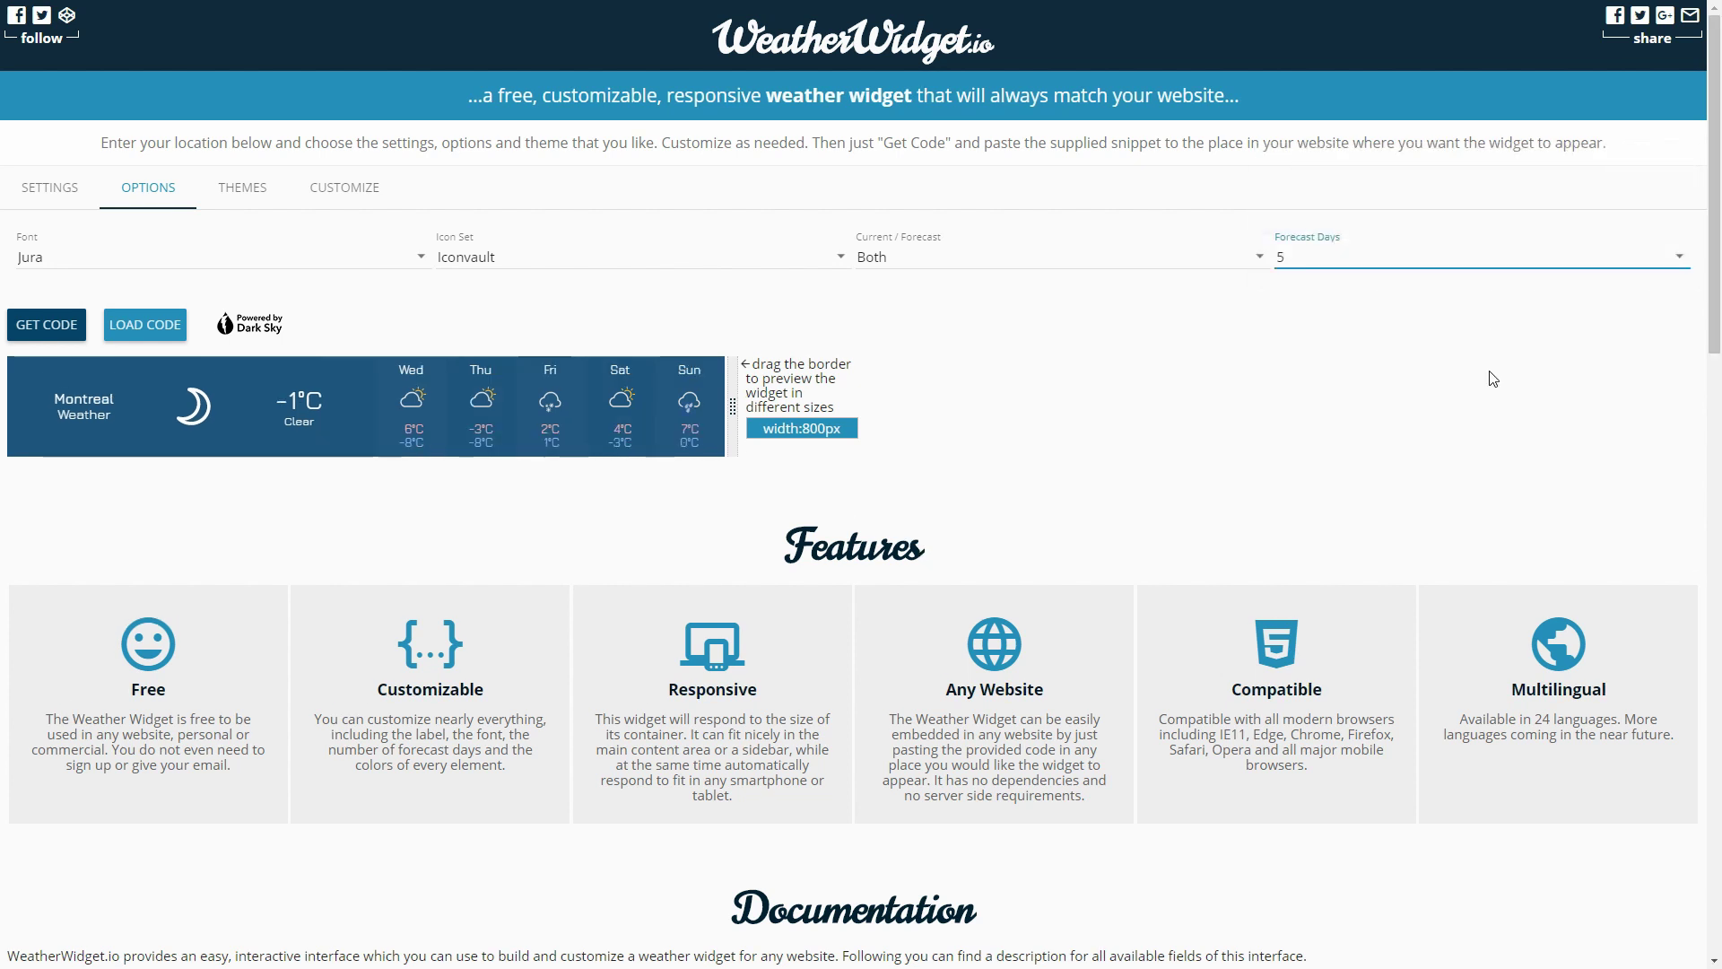
{"action": "left_click", "coordinate": [1491, 377]}
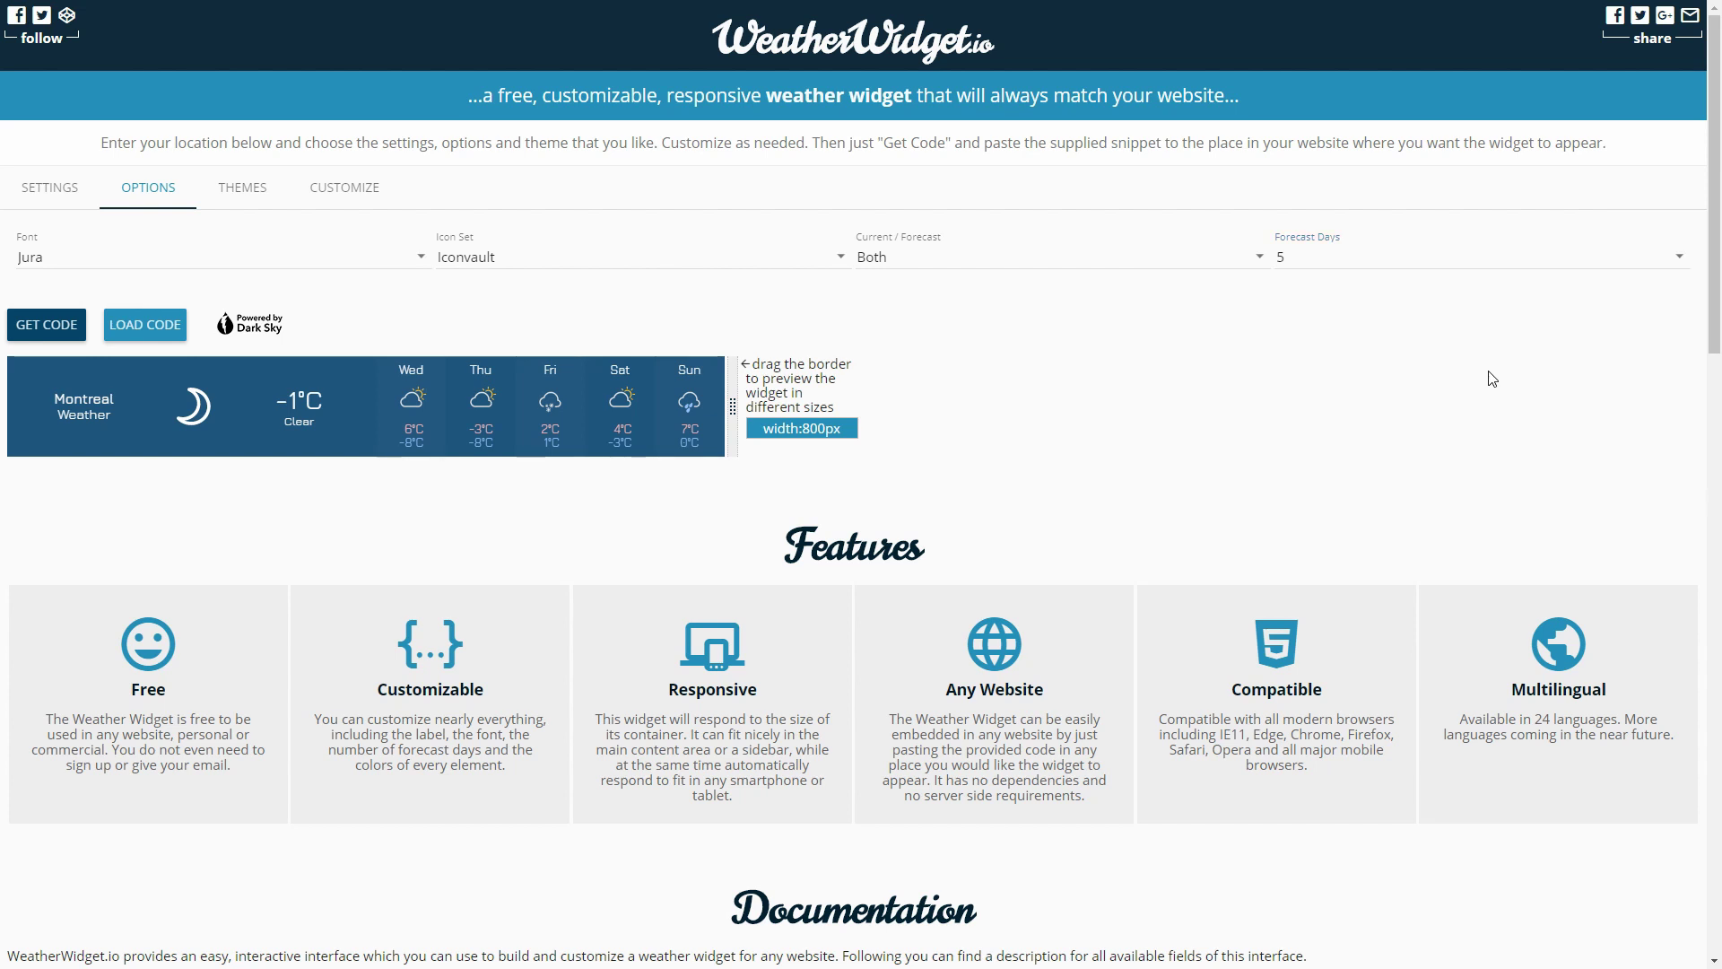
- Look through the widget's Gradient, Pattern, Image and Weather Conditions themes, and return to the Flat ones
{"action": "left_click", "coordinate": [273, 191]}
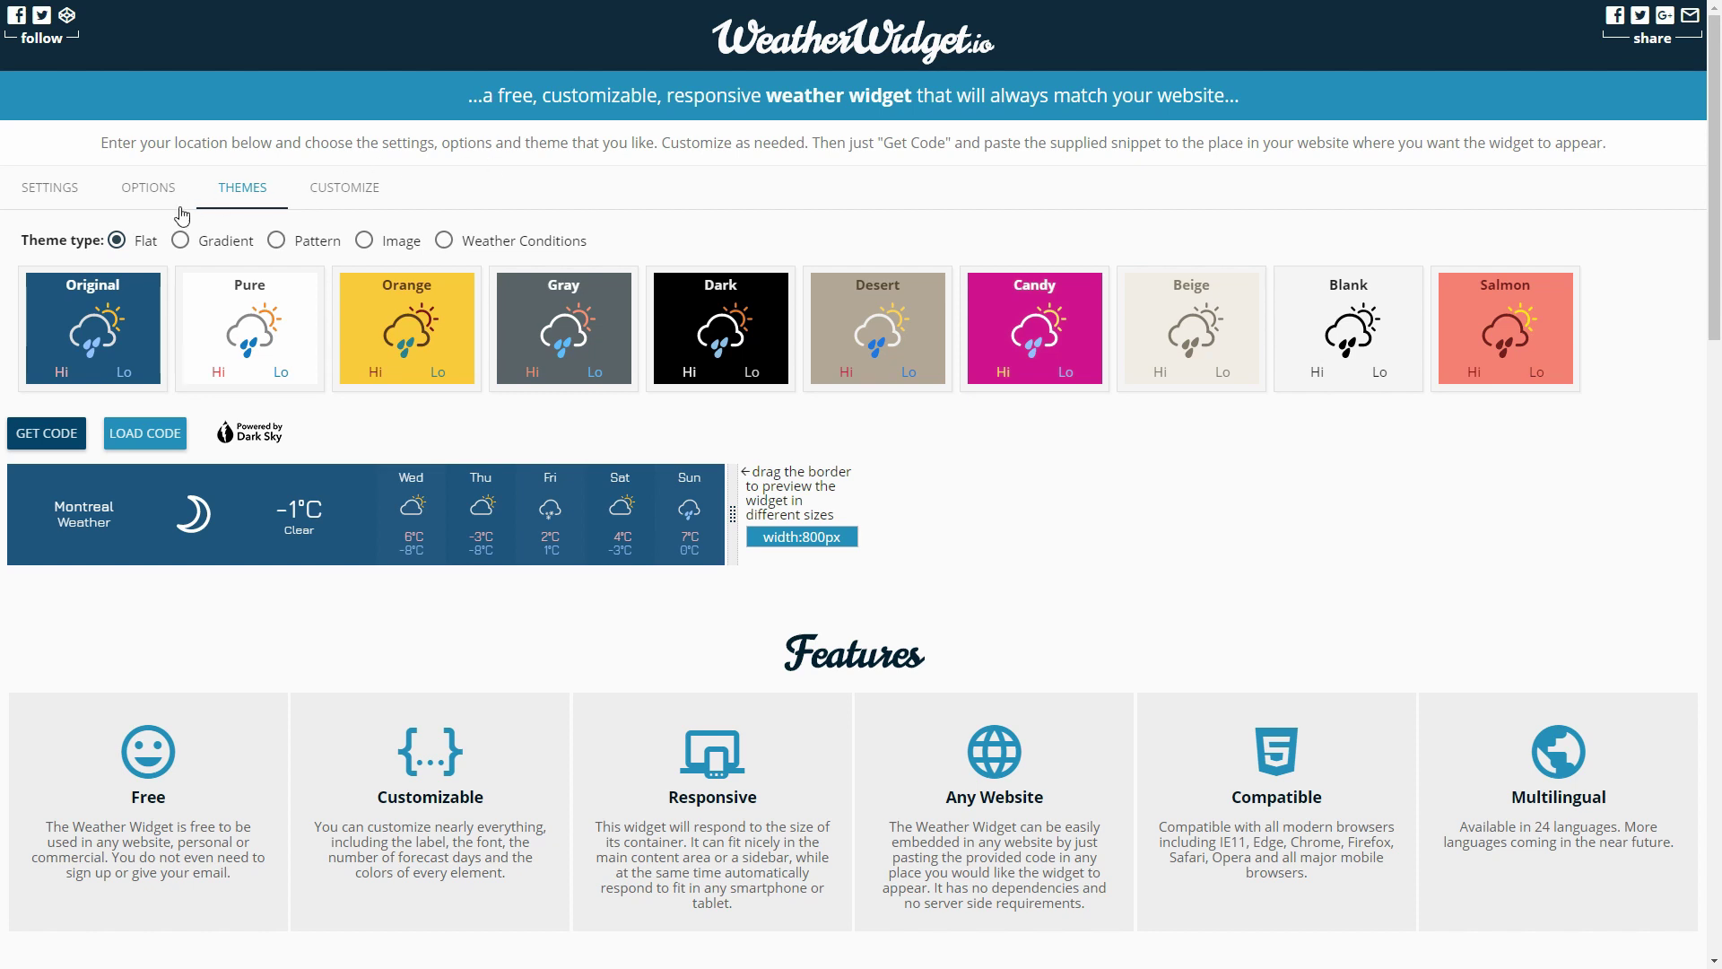
{"action": "left_click", "coordinate": [212, 246]}
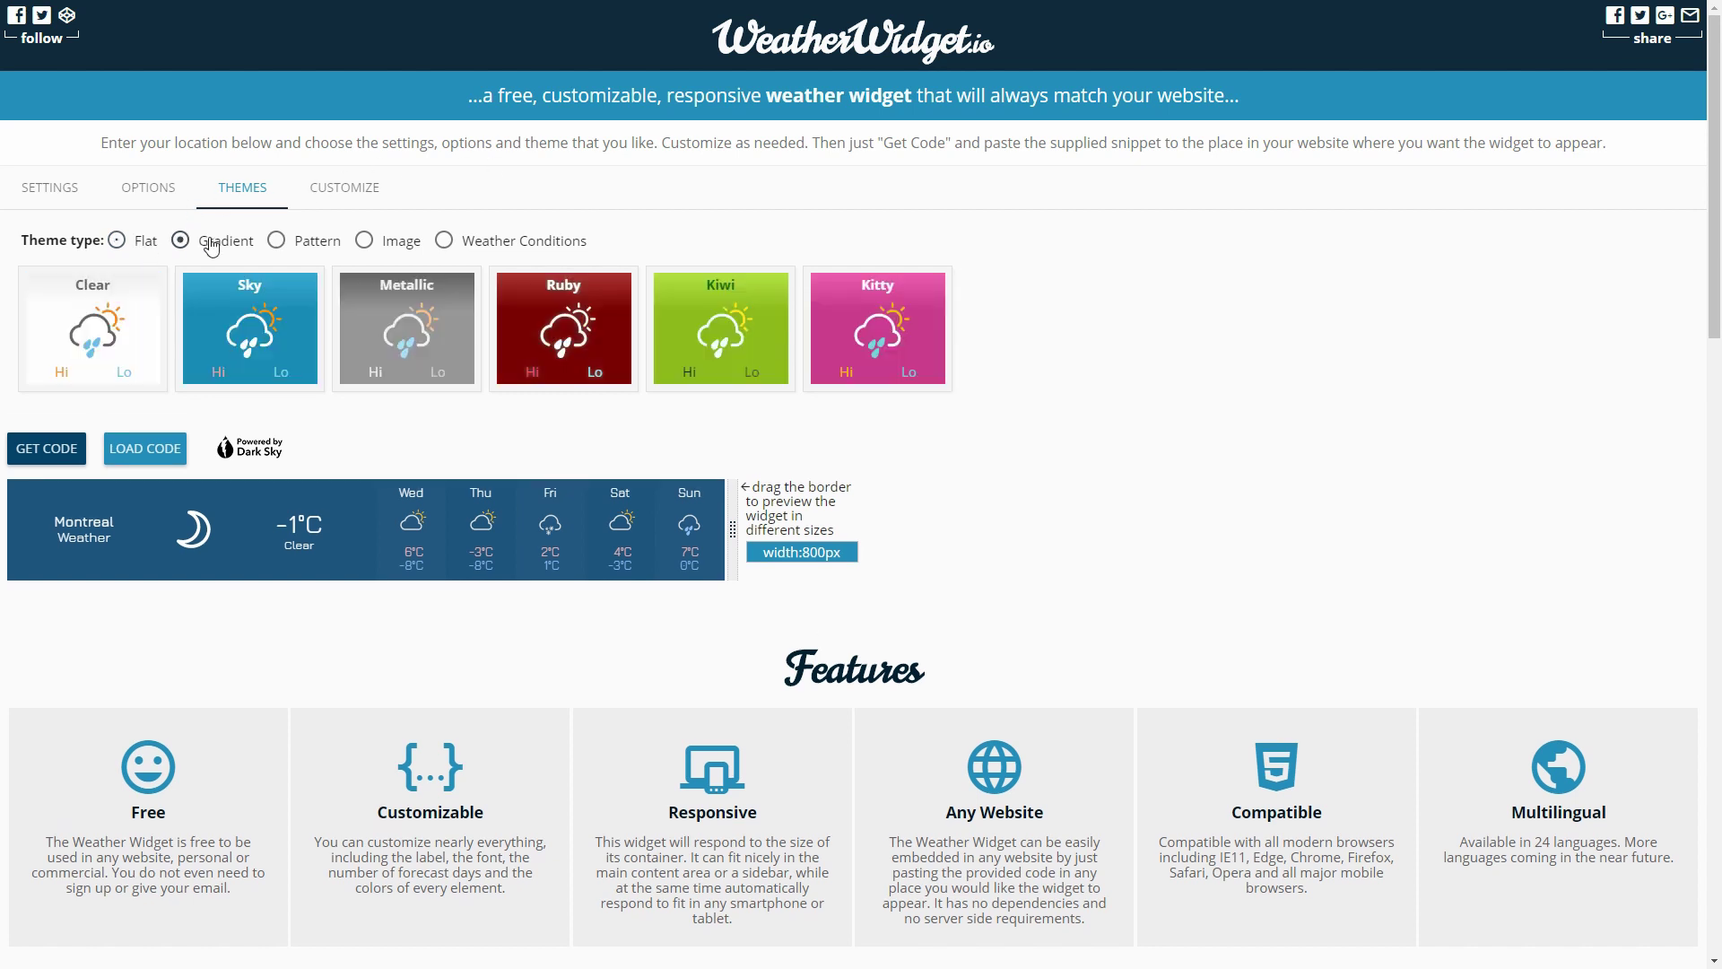
{"action": "left_click", "coordinate": [314, 246]}
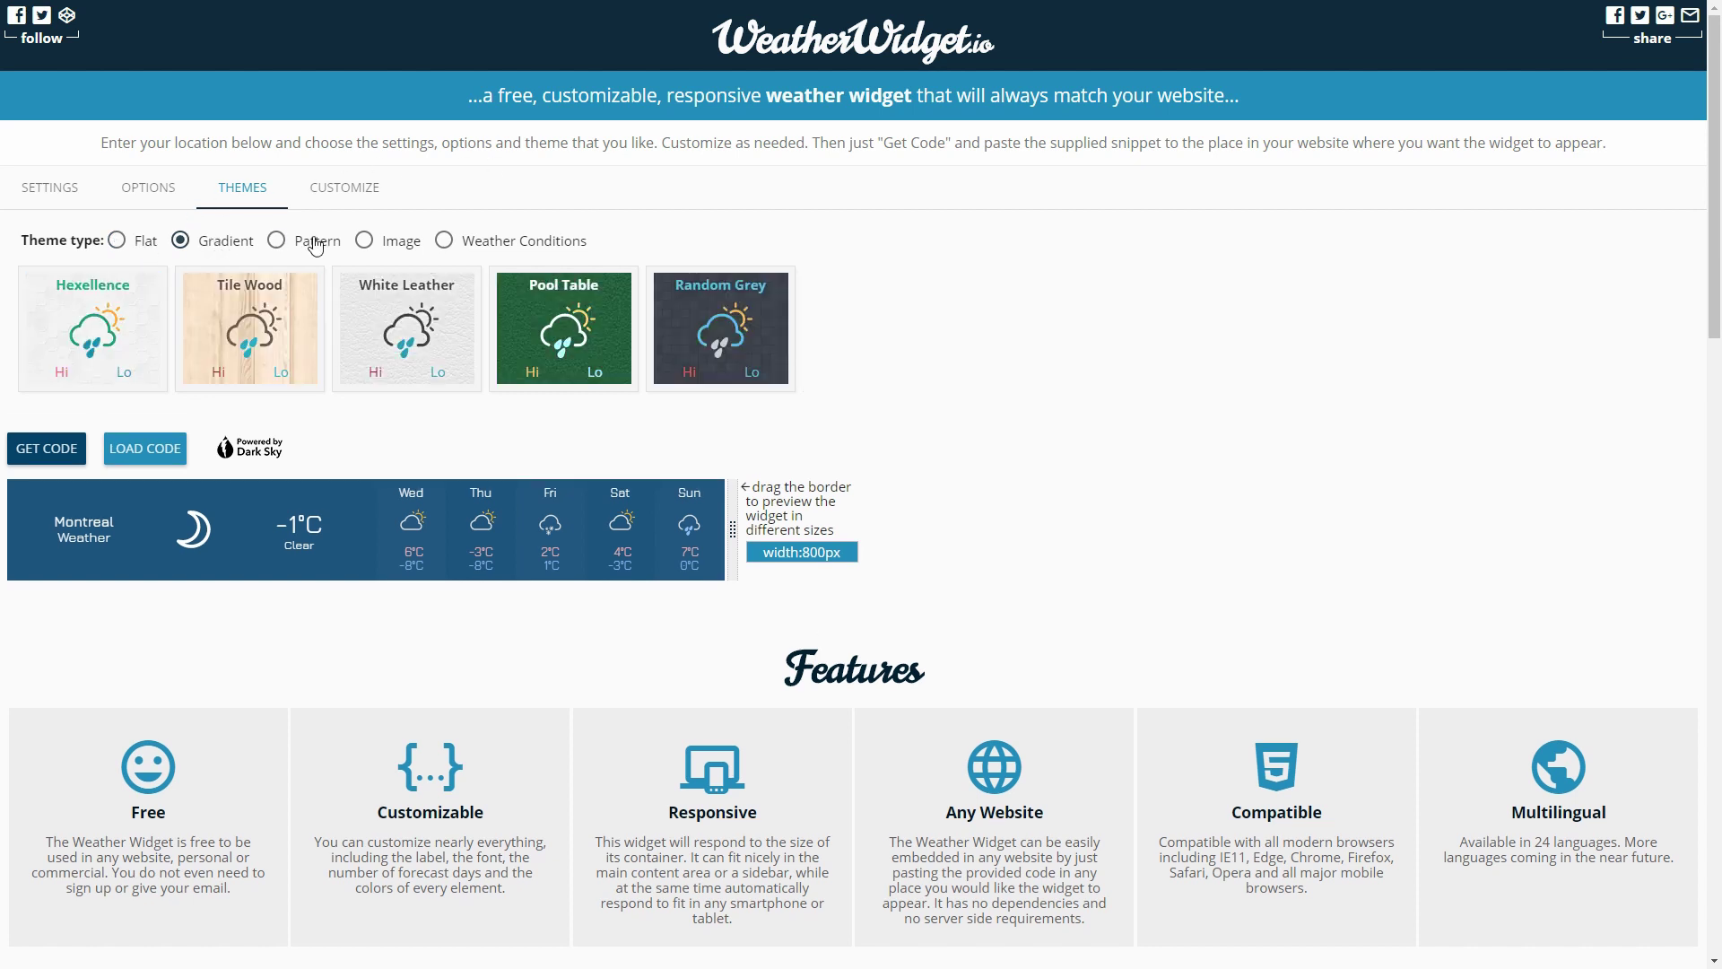
{"action": "left_click", "coordinate": [367, 242]}
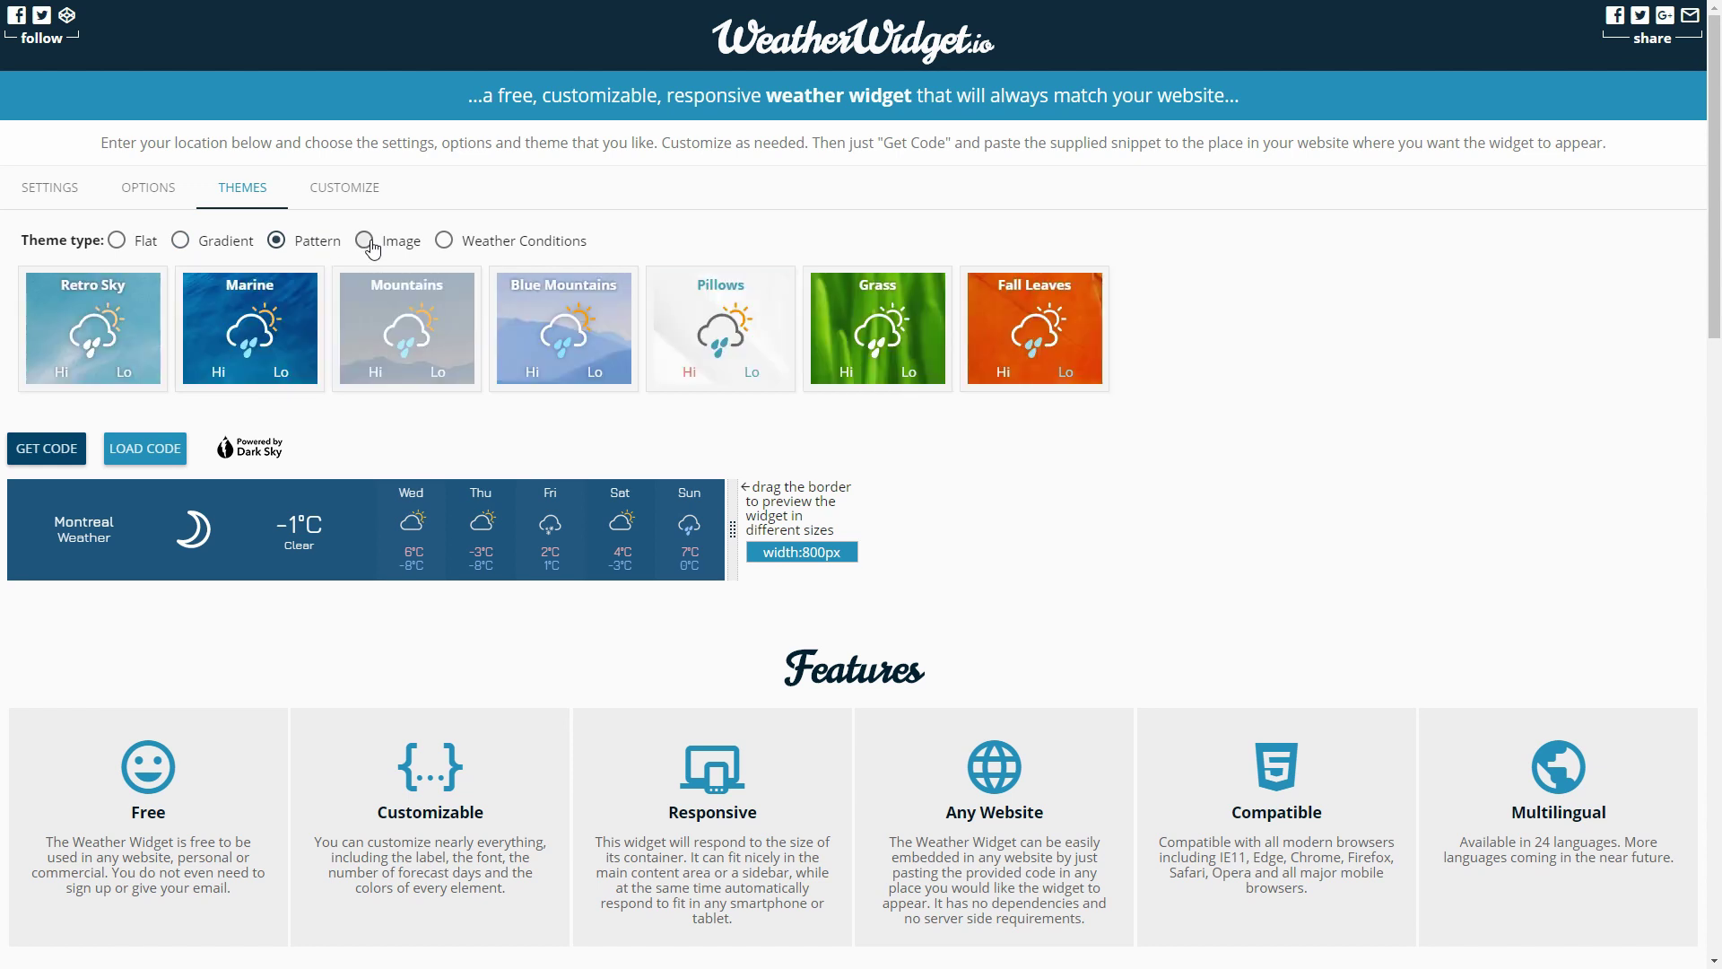
{"action": "left_click", "coordinate": [444, 242]}
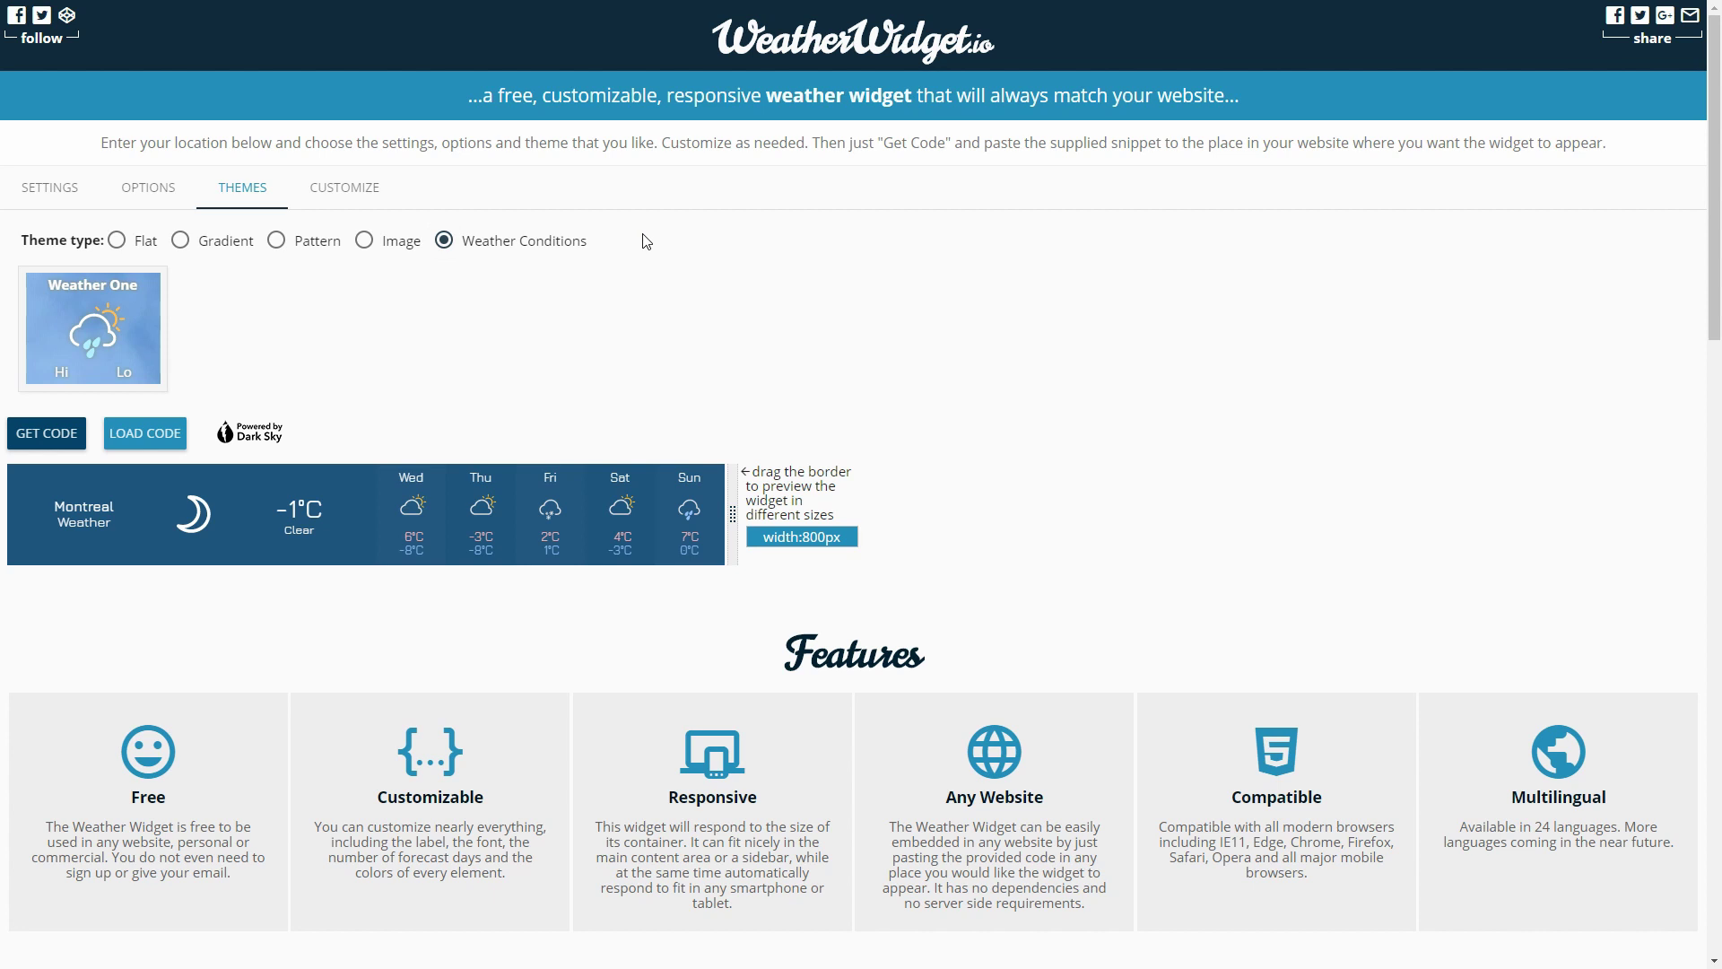
{"action": "left_click", "coordinate": [143, 250]}
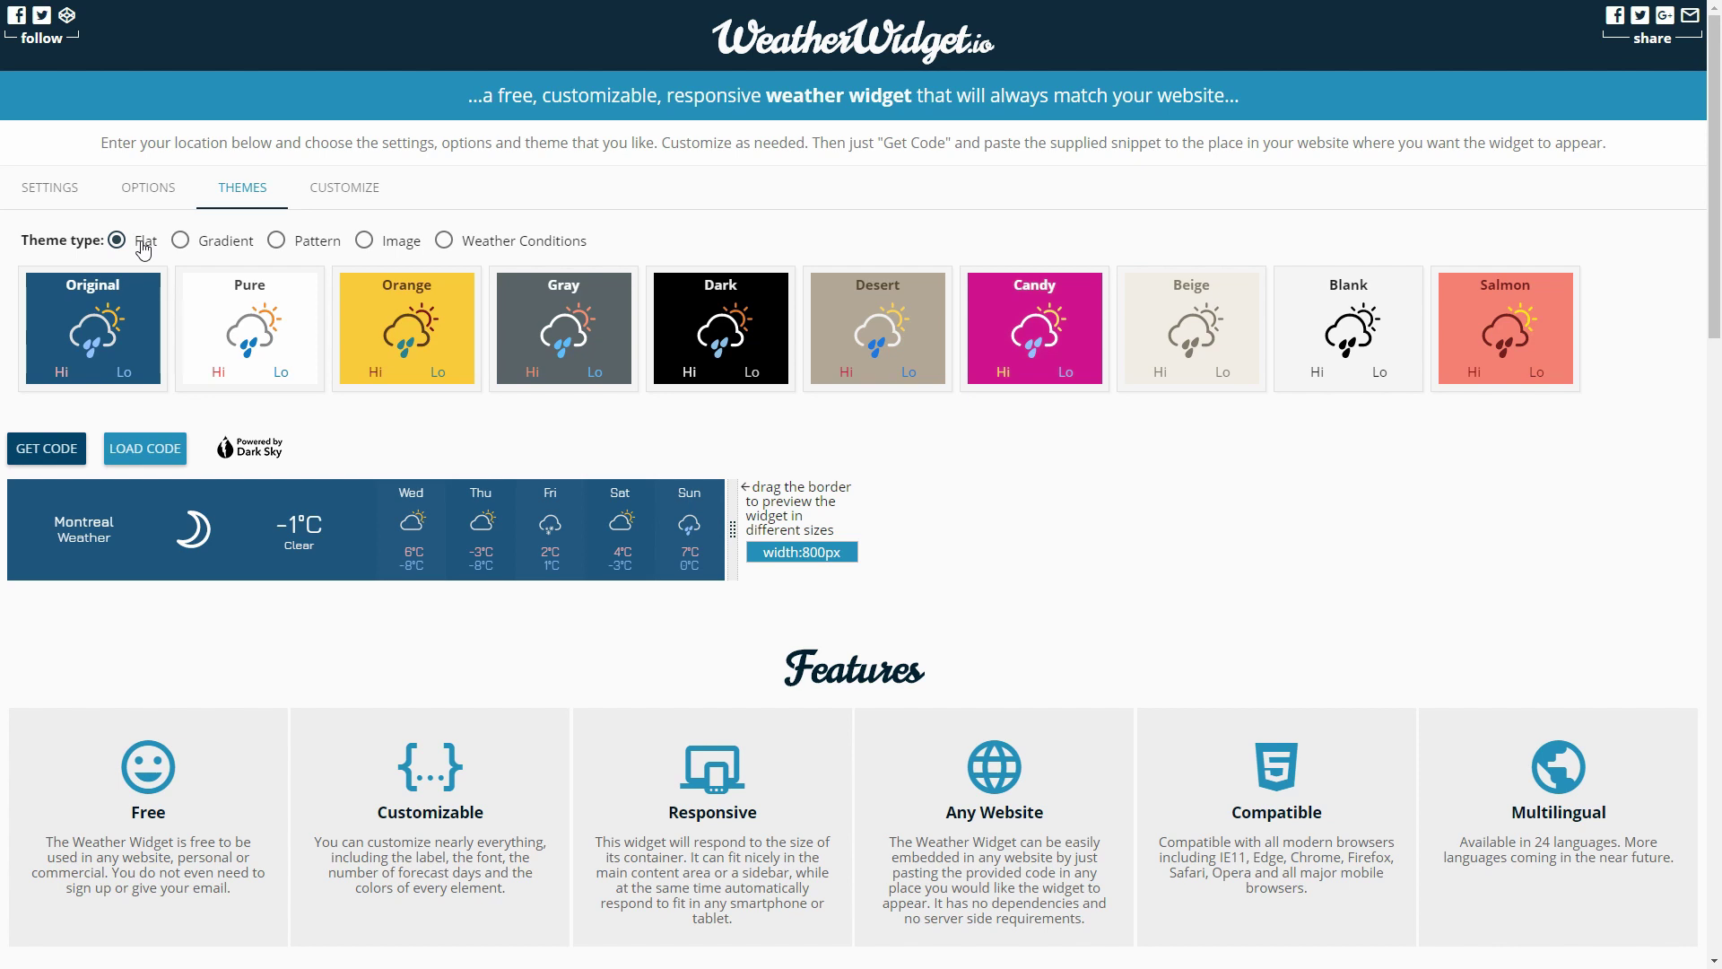
- Apply the Sky gradient theme to the widget, and switch it to the Metallic gradient theme
{"action": "left_click", "coordinate": [187, 243]}
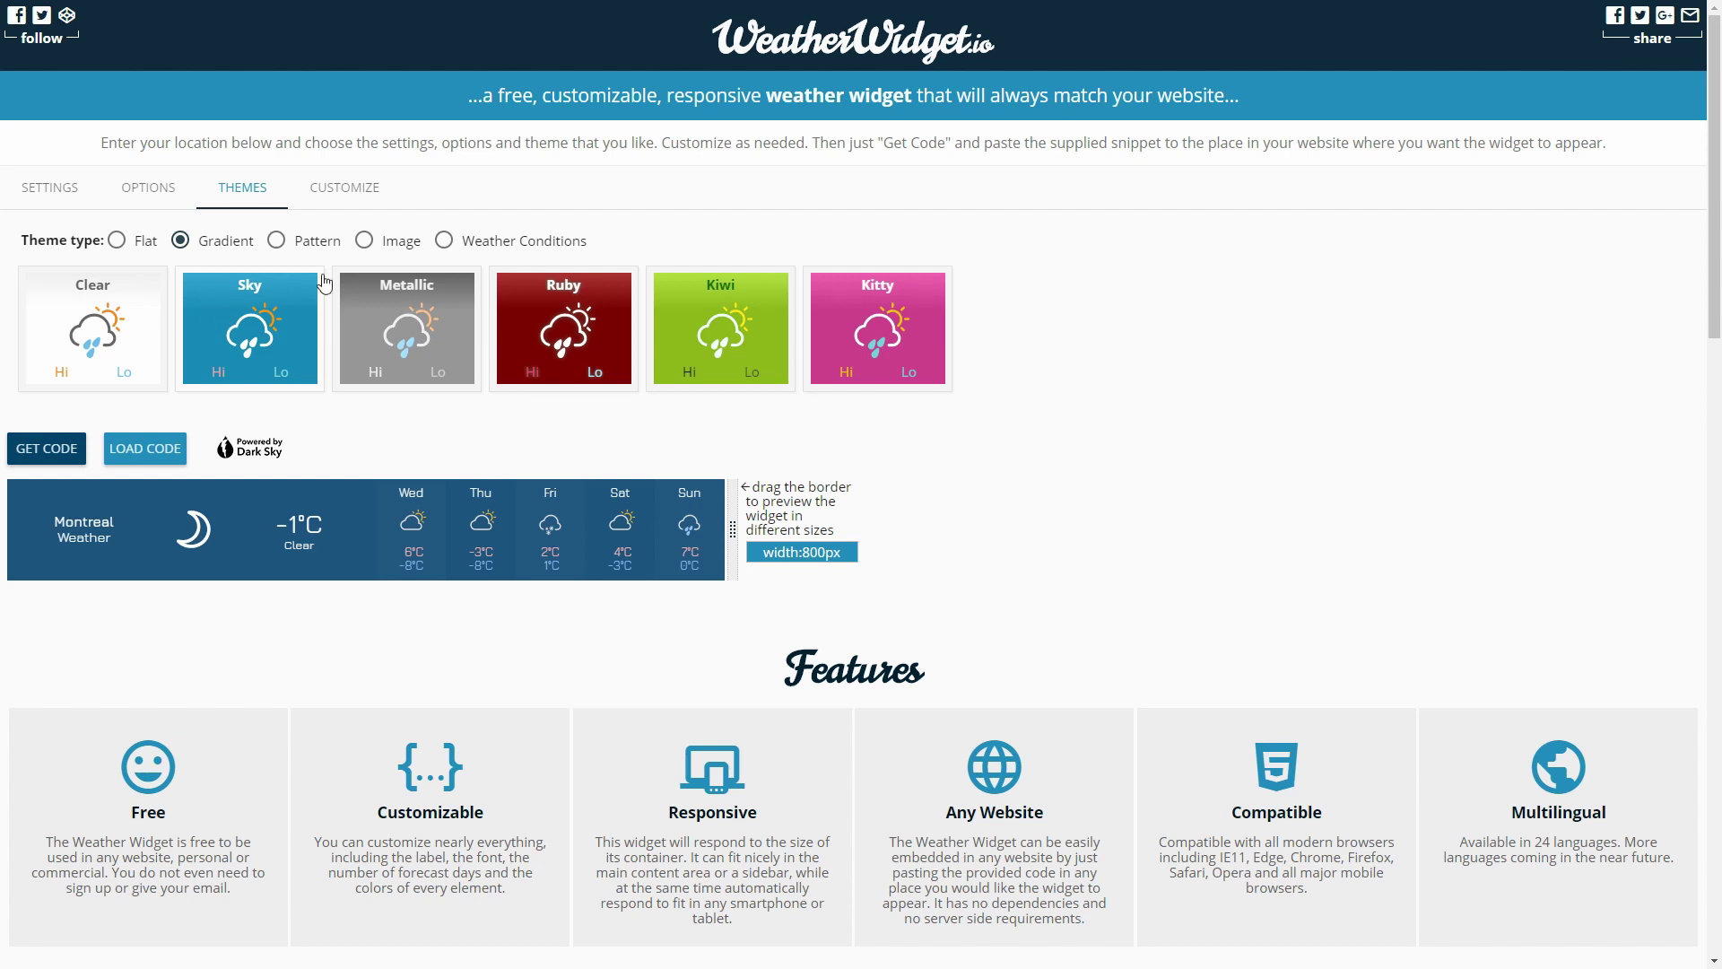
{"action": "left_click", "coordinate": [255, 315]}
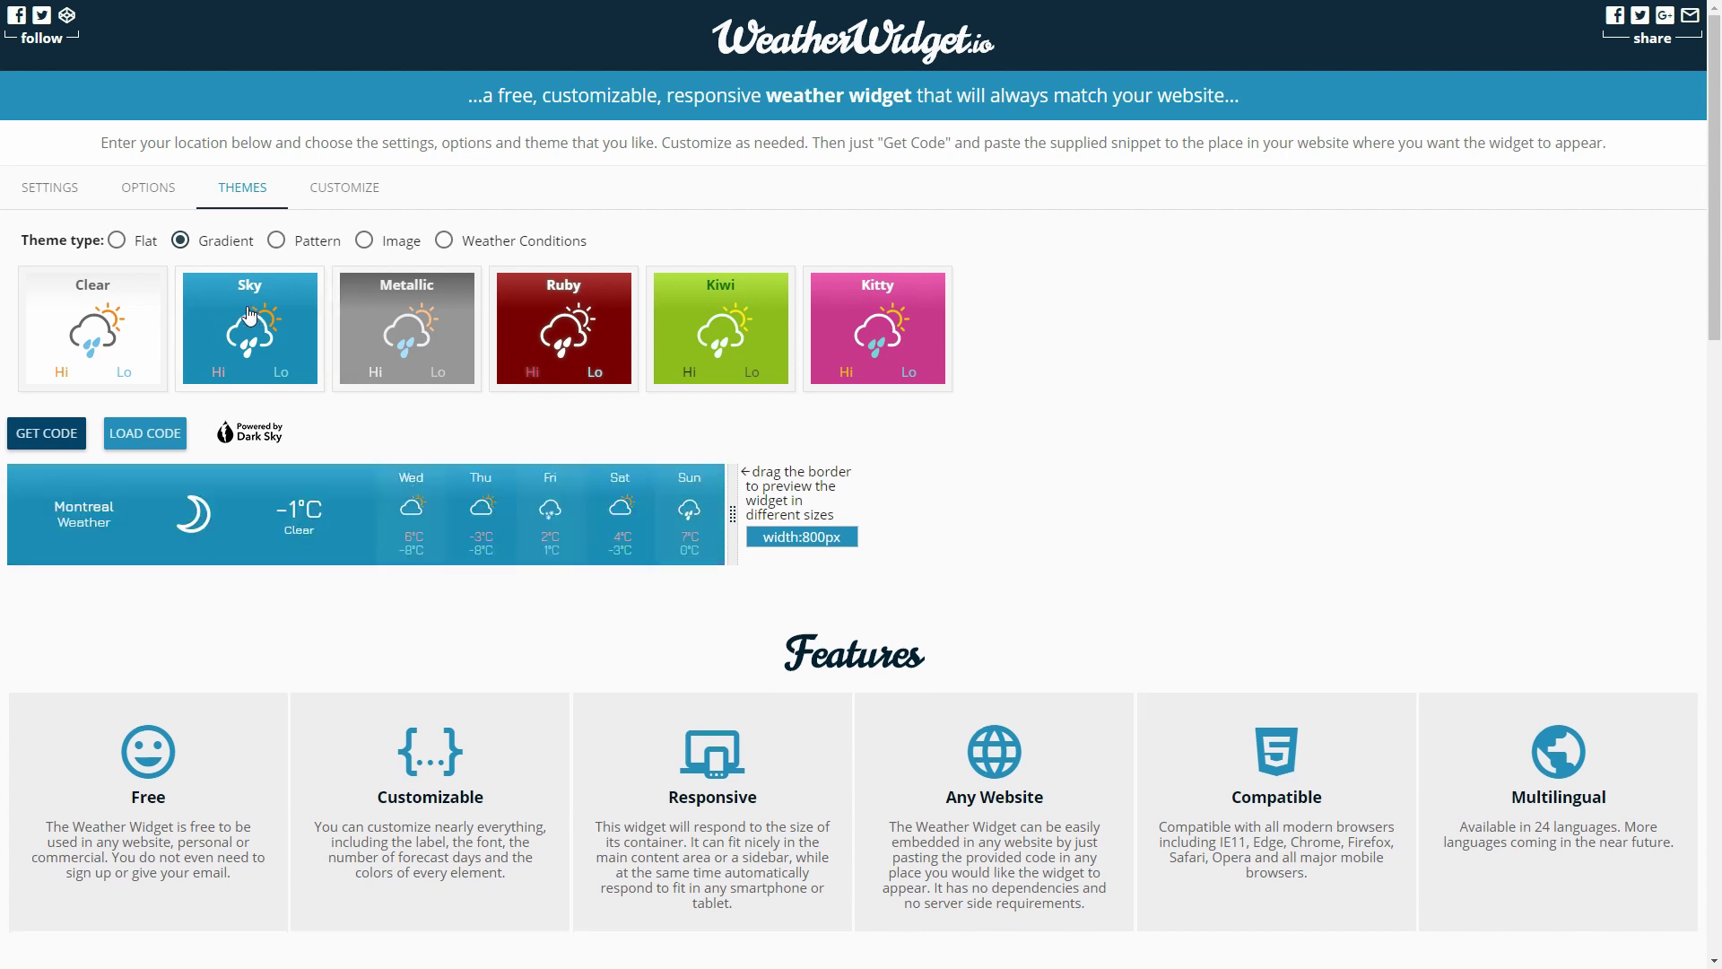
{"action": "left_click", "coordinate": [367, 319]}
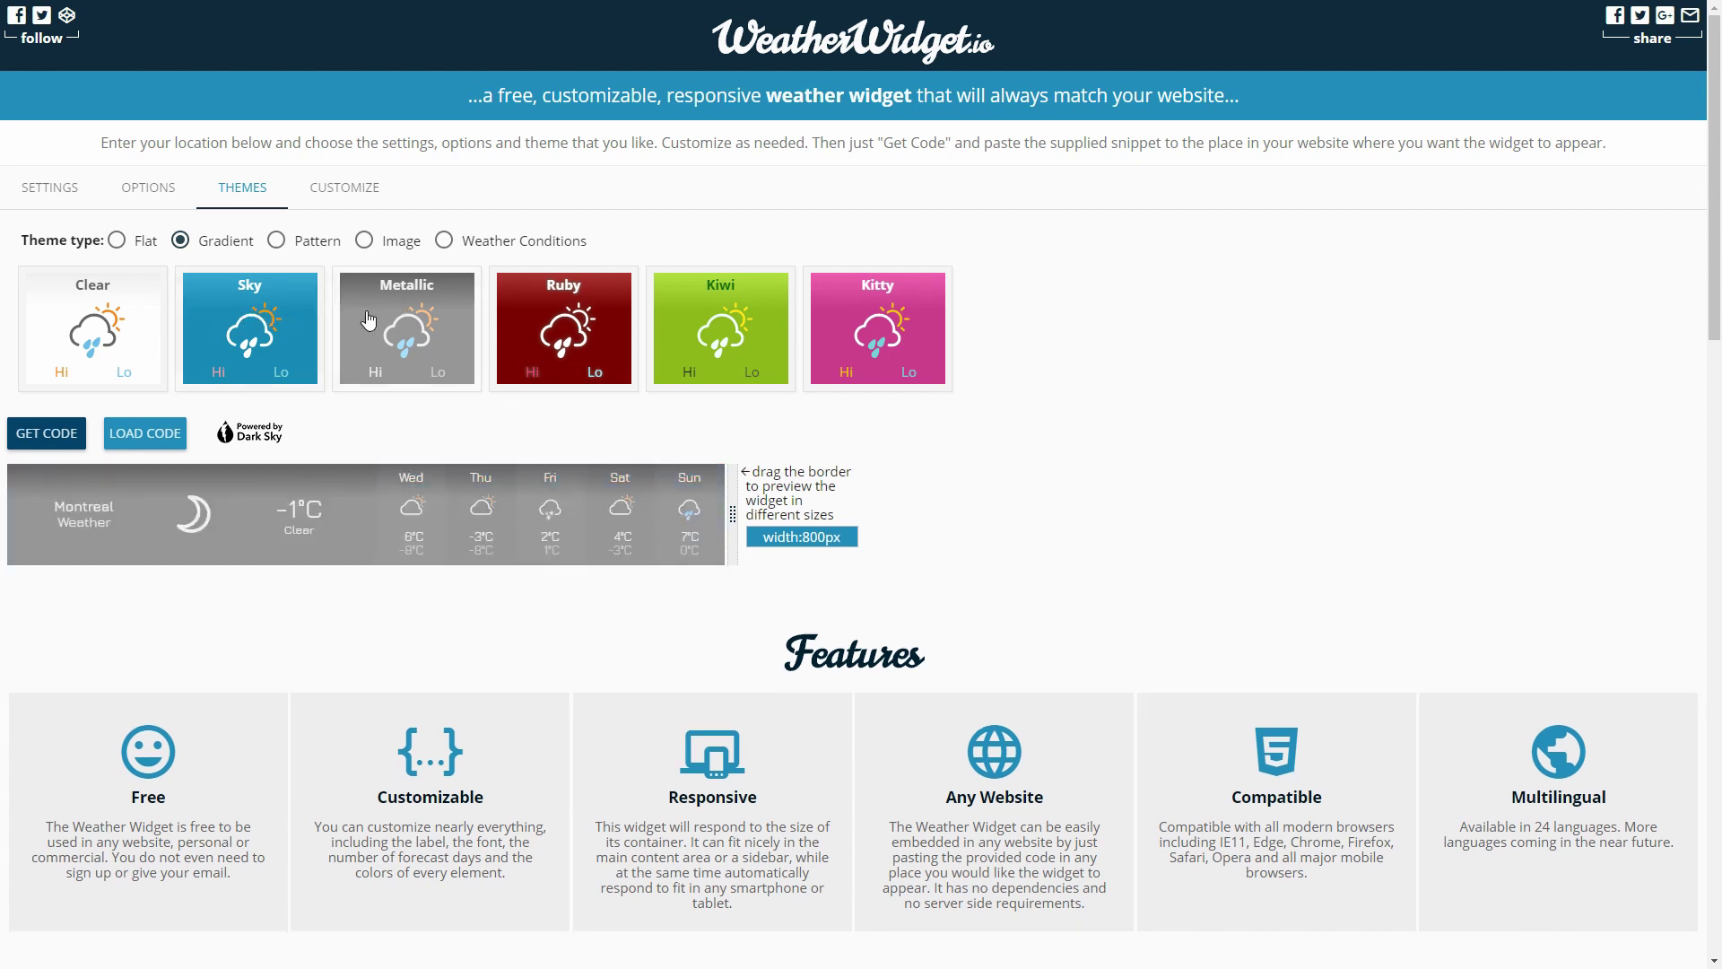
- Try the Hexellence pattern theme on the widget, and switch it to the Tile Wood pattern
{"action": "left_click", "coordinate": [302, 250]}
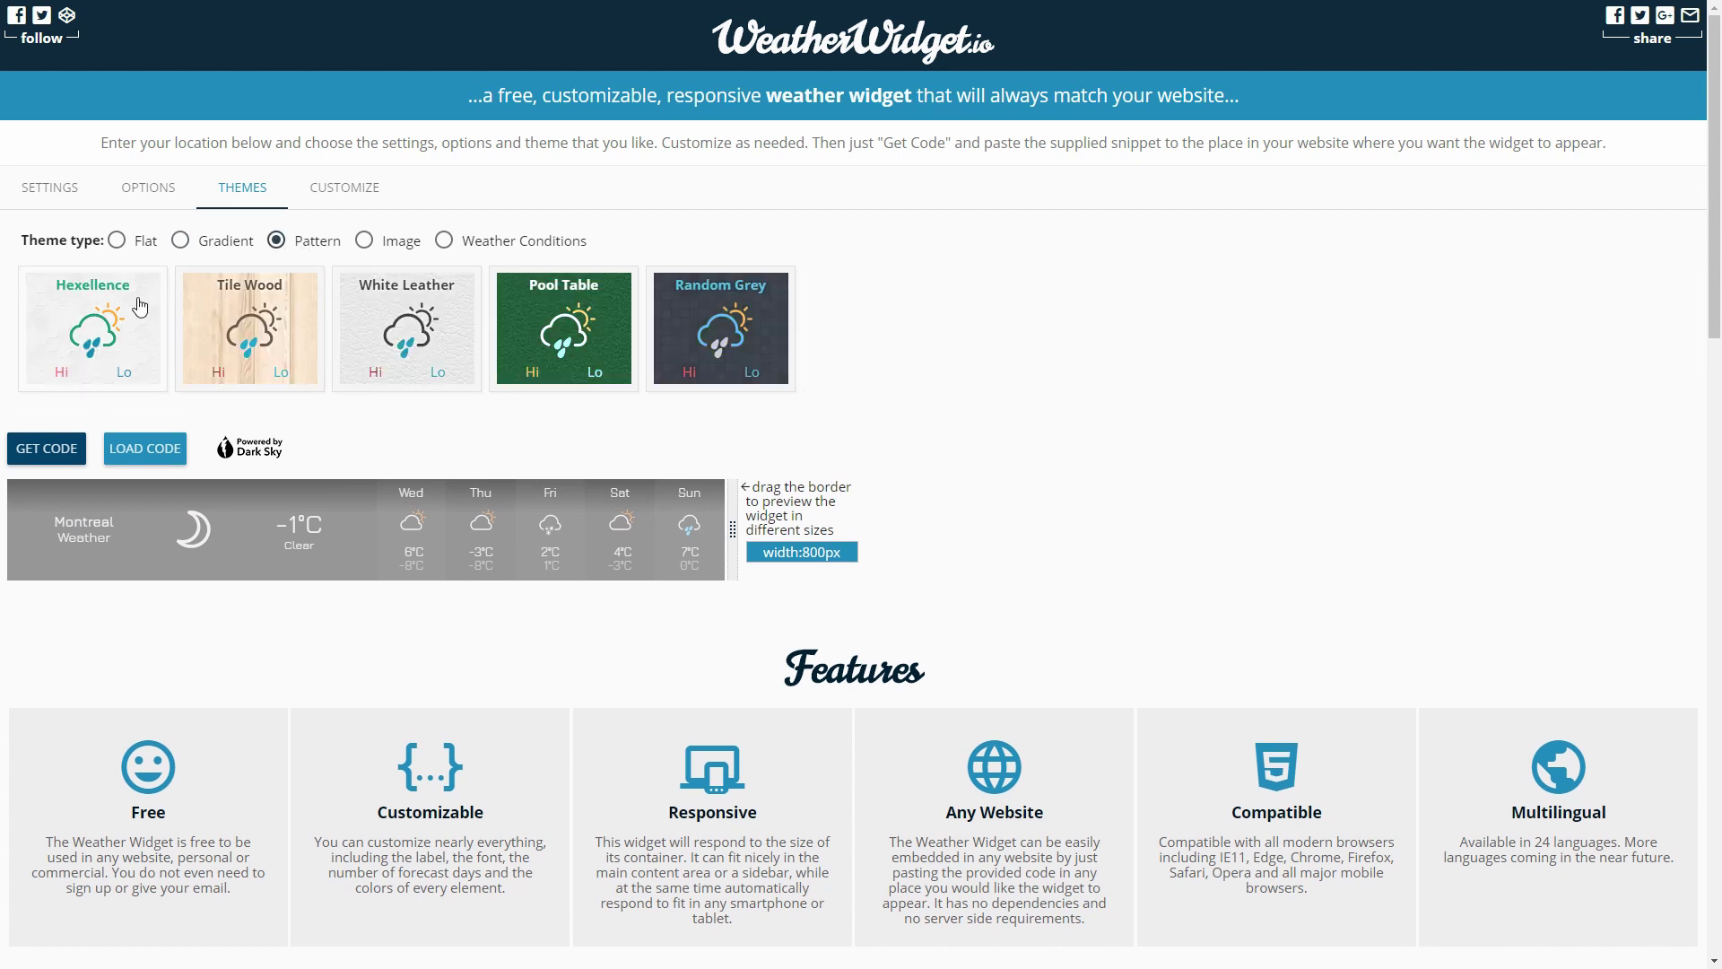
{"action": "left_click", "coordinate": [139, 308]}
{"action": "left_click", "coordinate": [228, 311]}
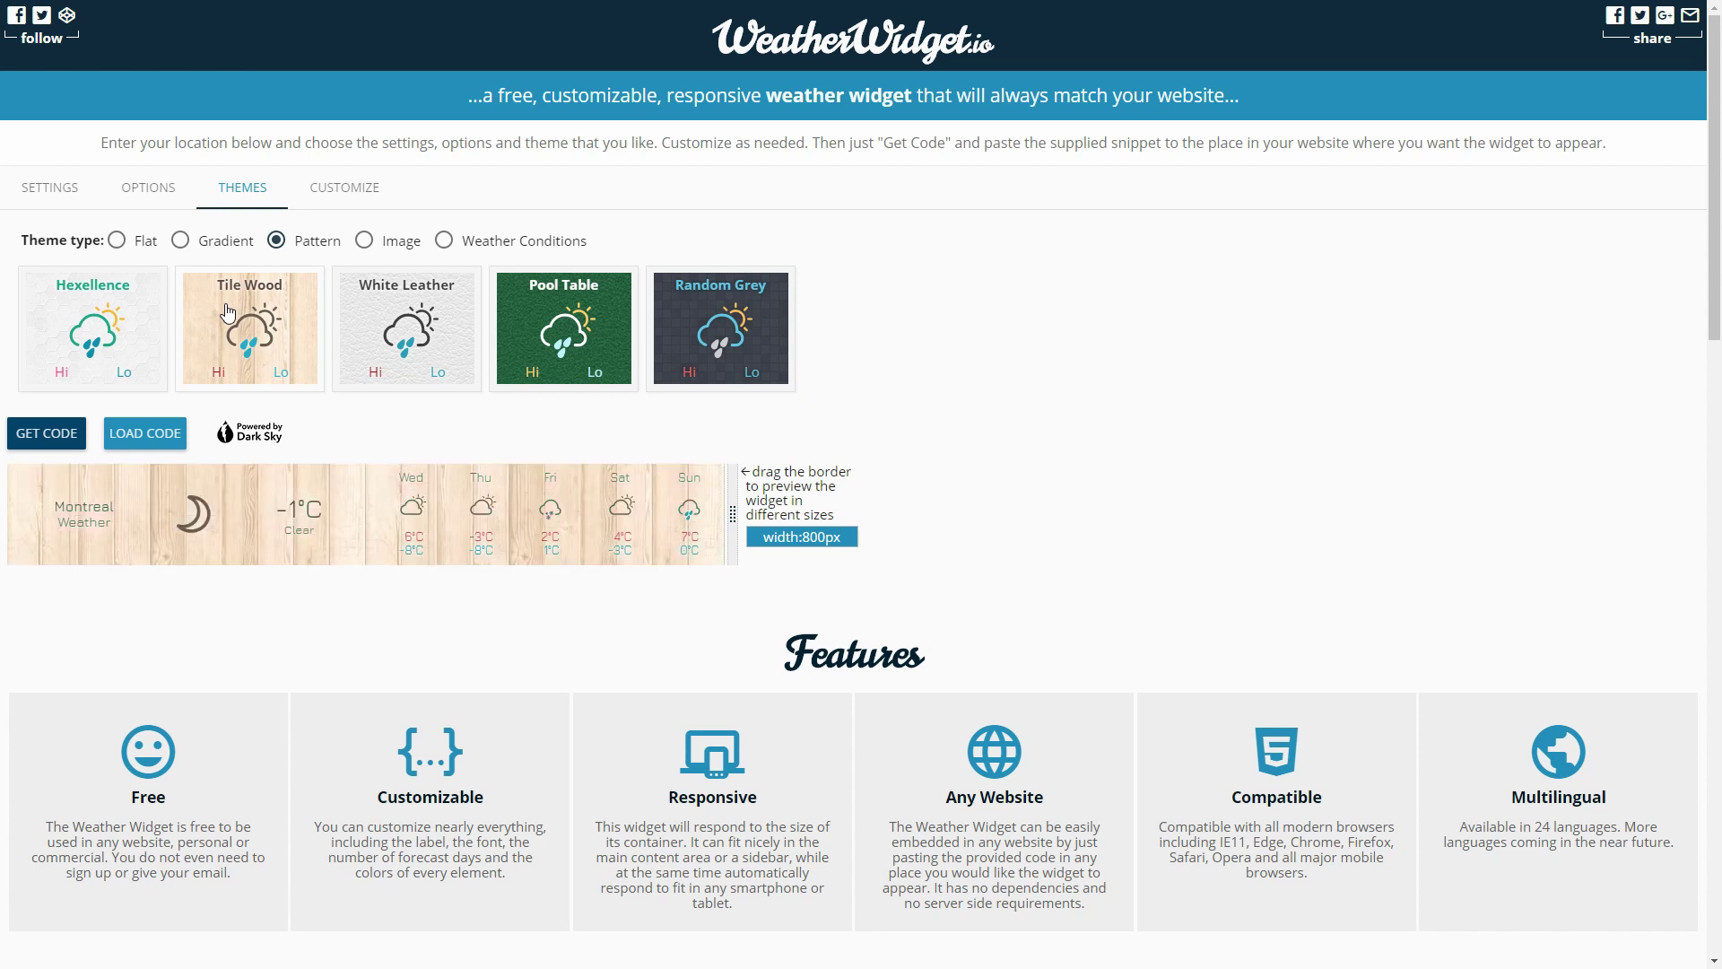
- Try the Retro Sky image theme on the widget, and switch it to the Marine image theme
{"action": "left_click", "coordinate": [364, 241]}
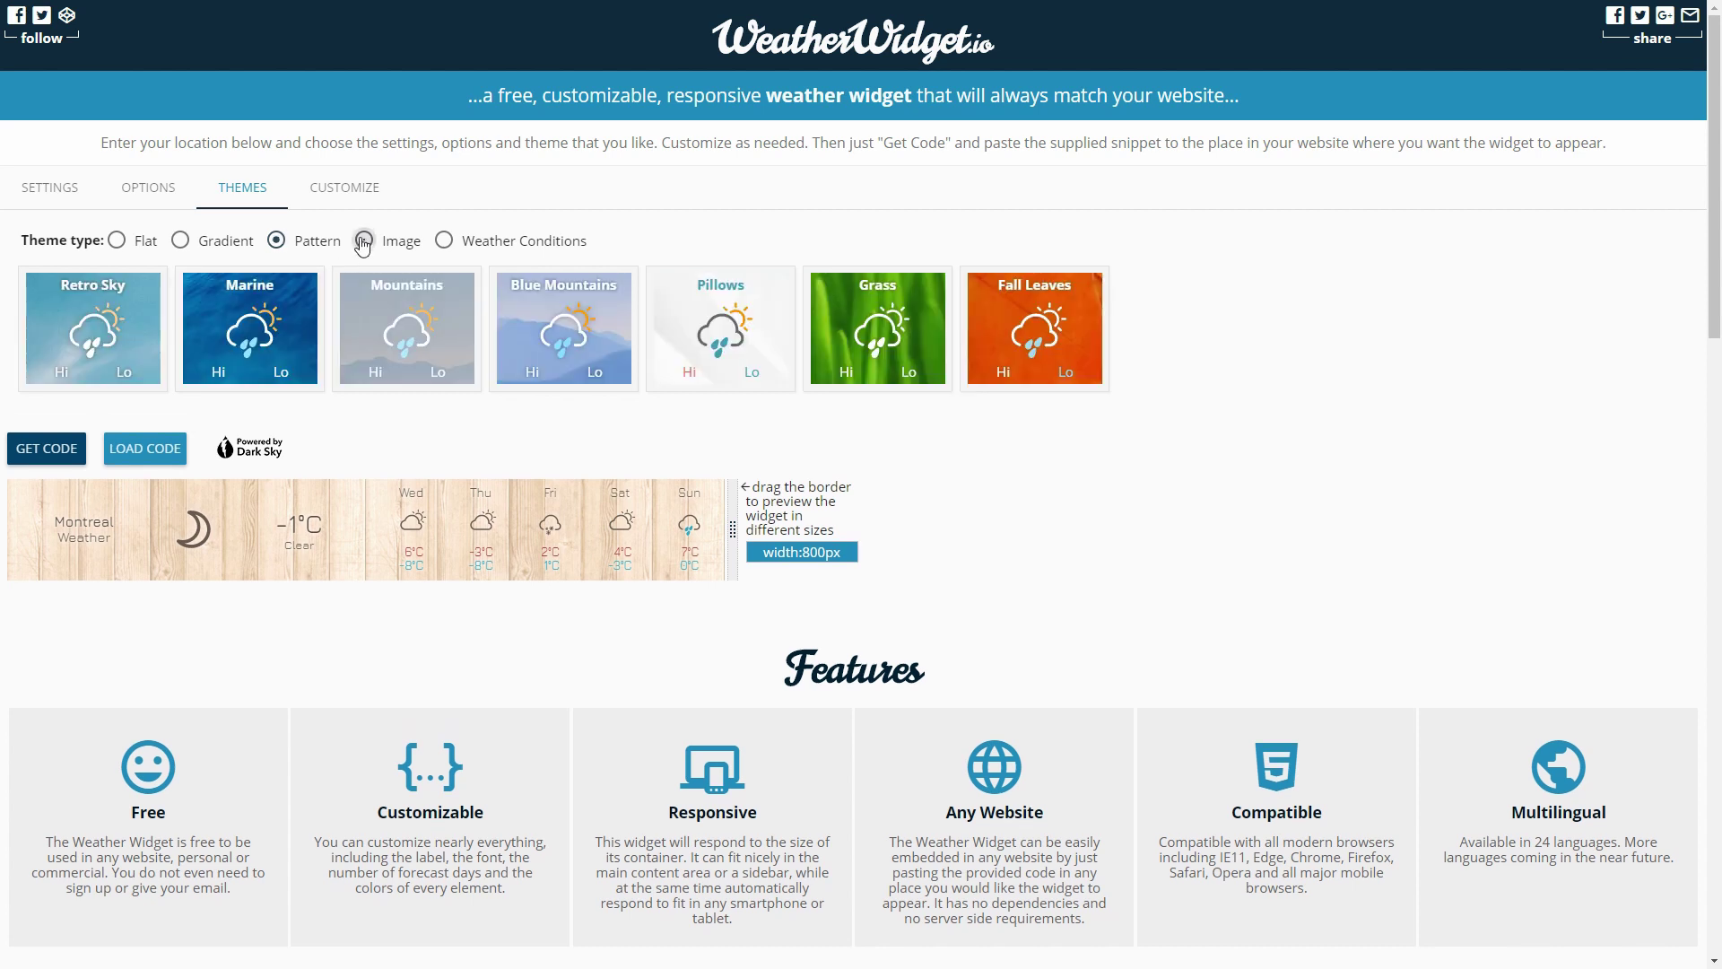
{"action": "left_click", "coordinate": [149, 344]}
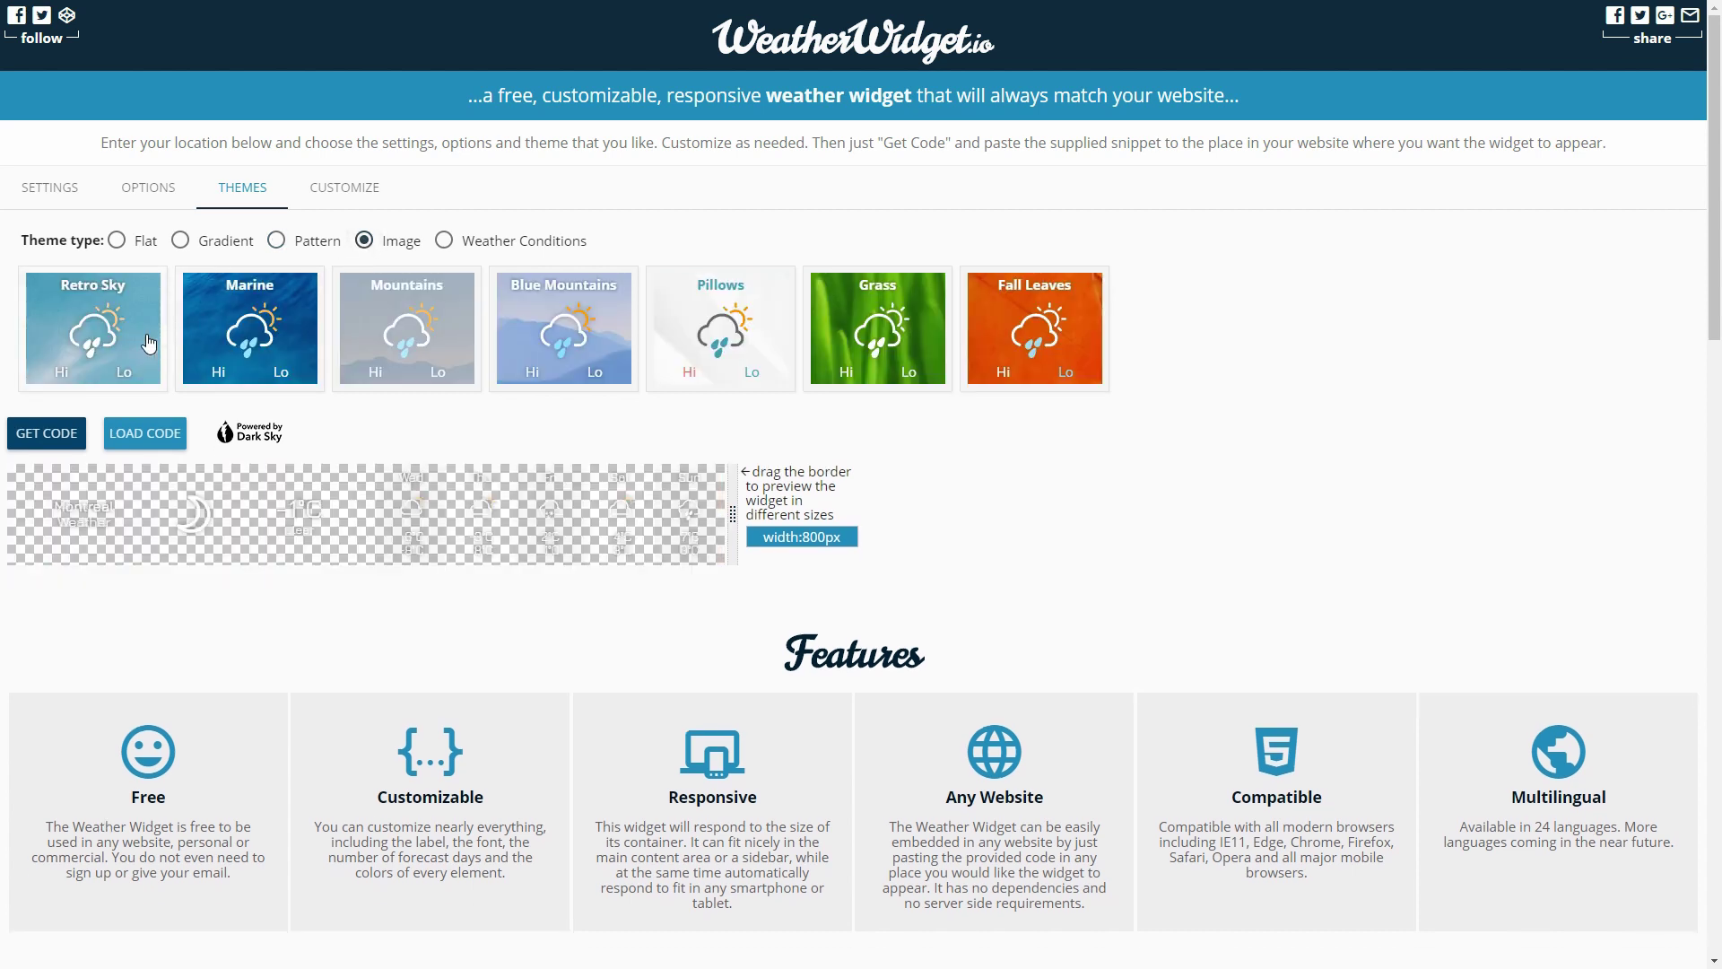
{"action": "left_click", "coordinate": [231, 342]}
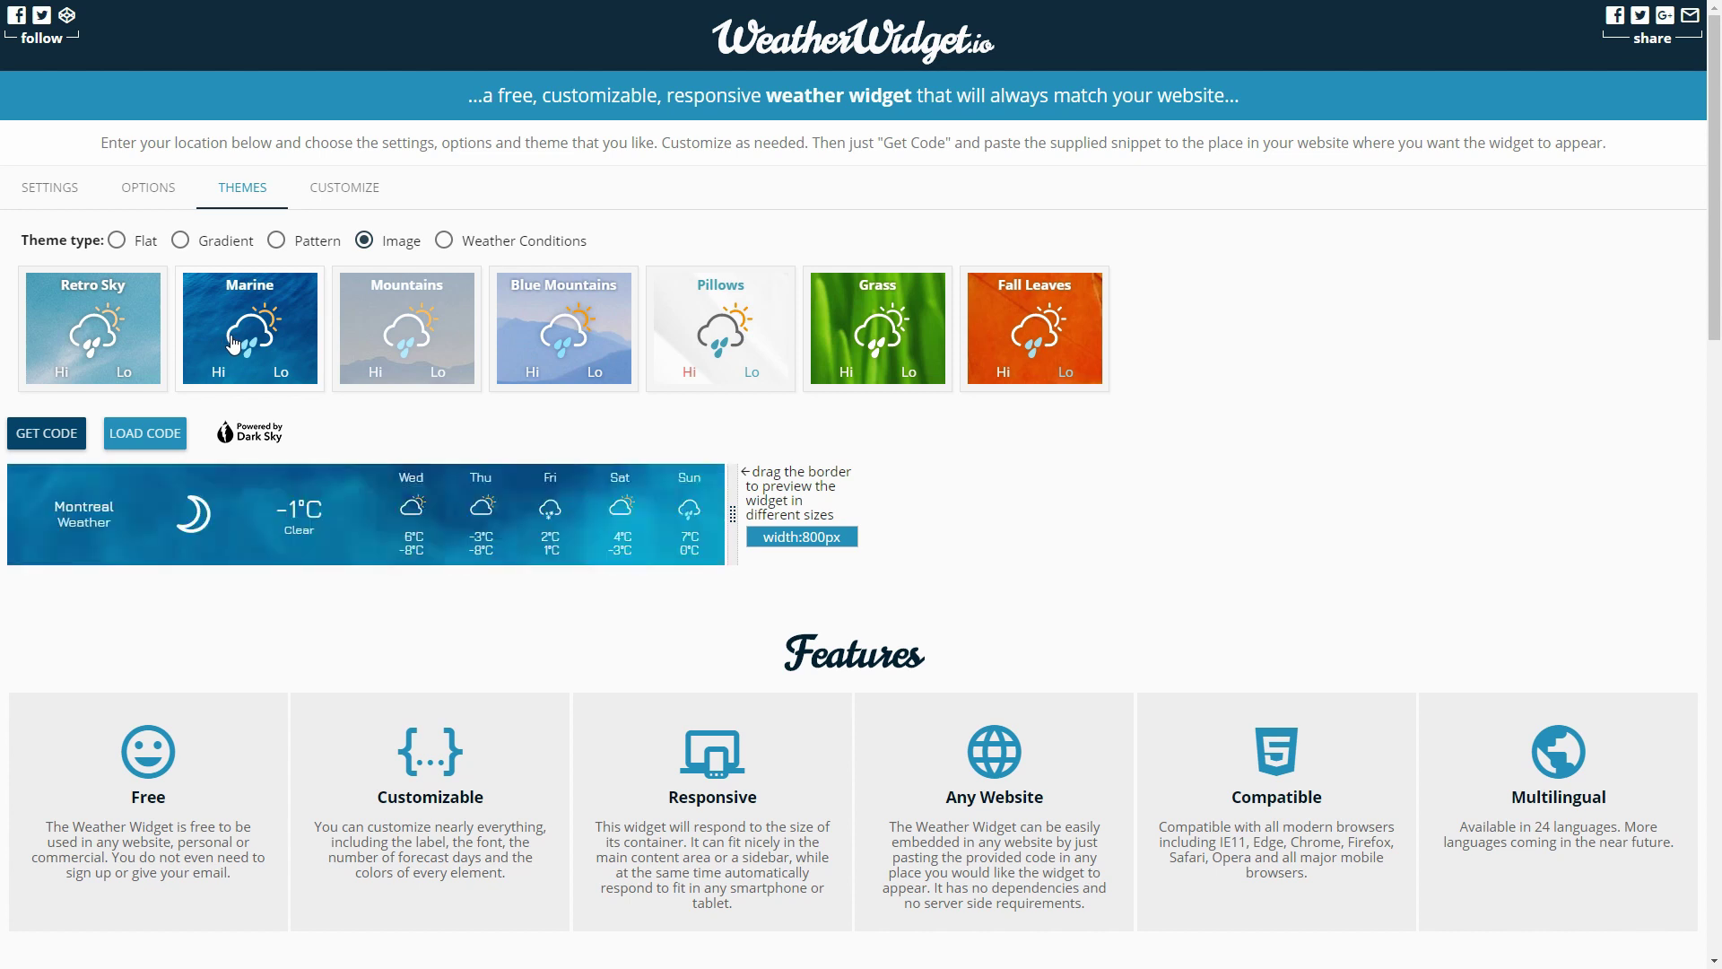
- Try the Weather One theme from the Weather Conditions themes on the widget, and check whether its colors can be customized
{"action": "left_click", "coordinate": [445, 242]}
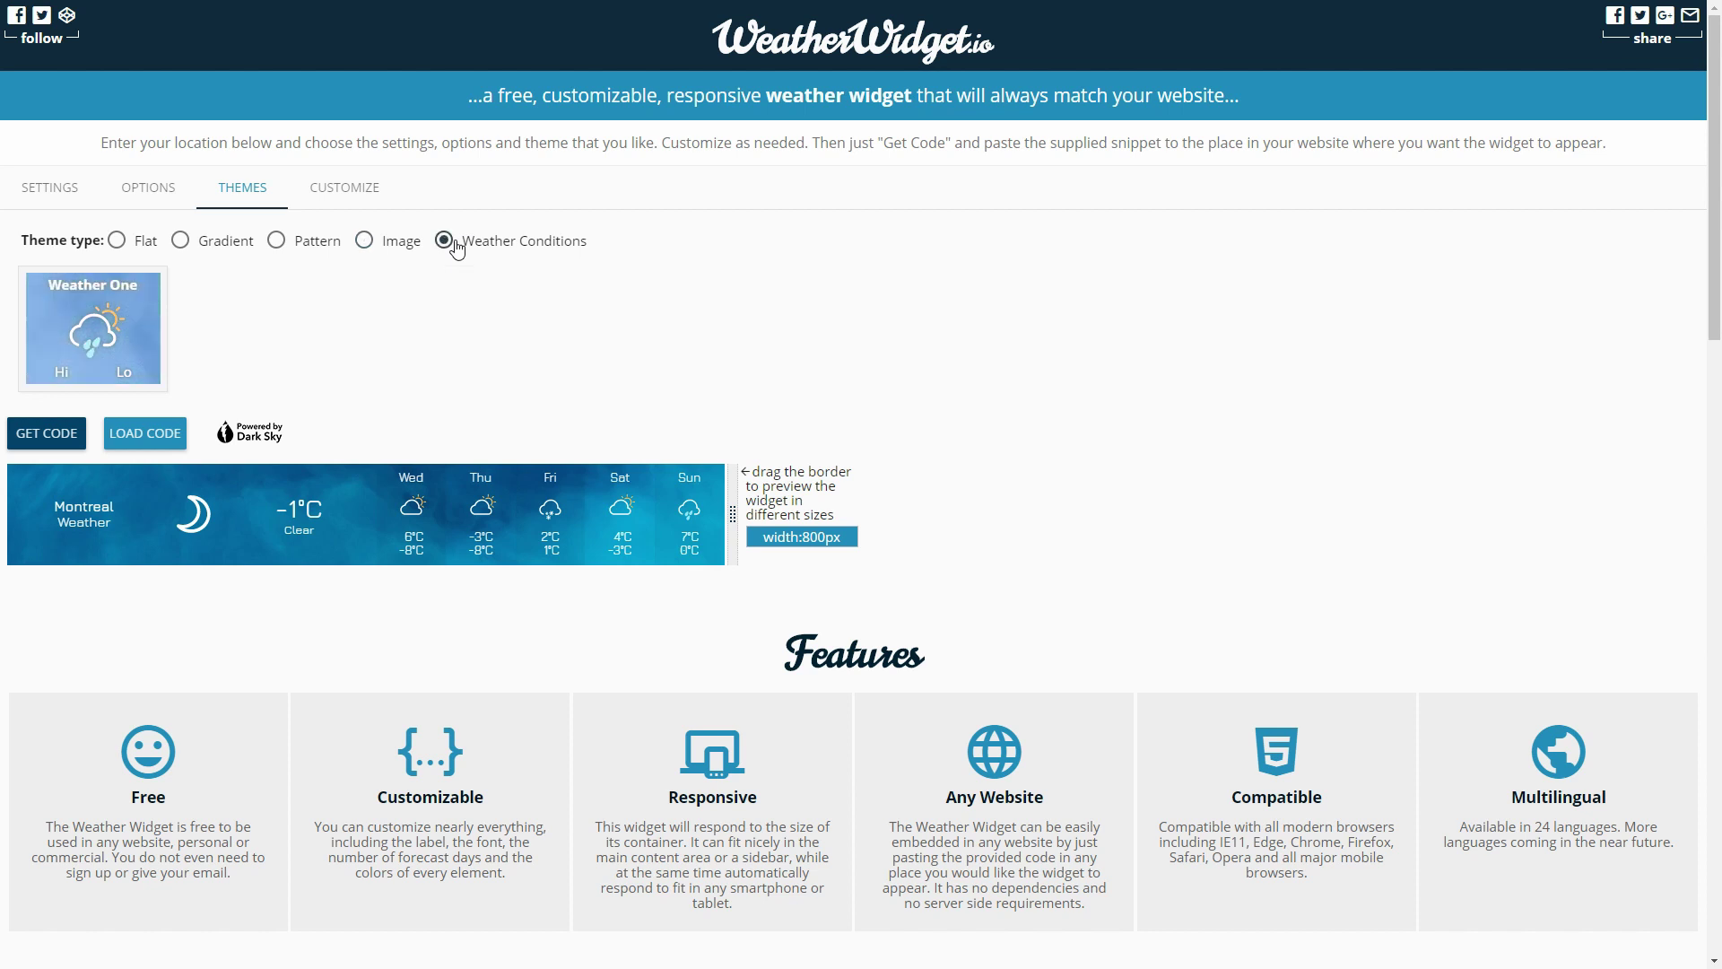
{"action": "left_click", "coordinate": [109, 338]}
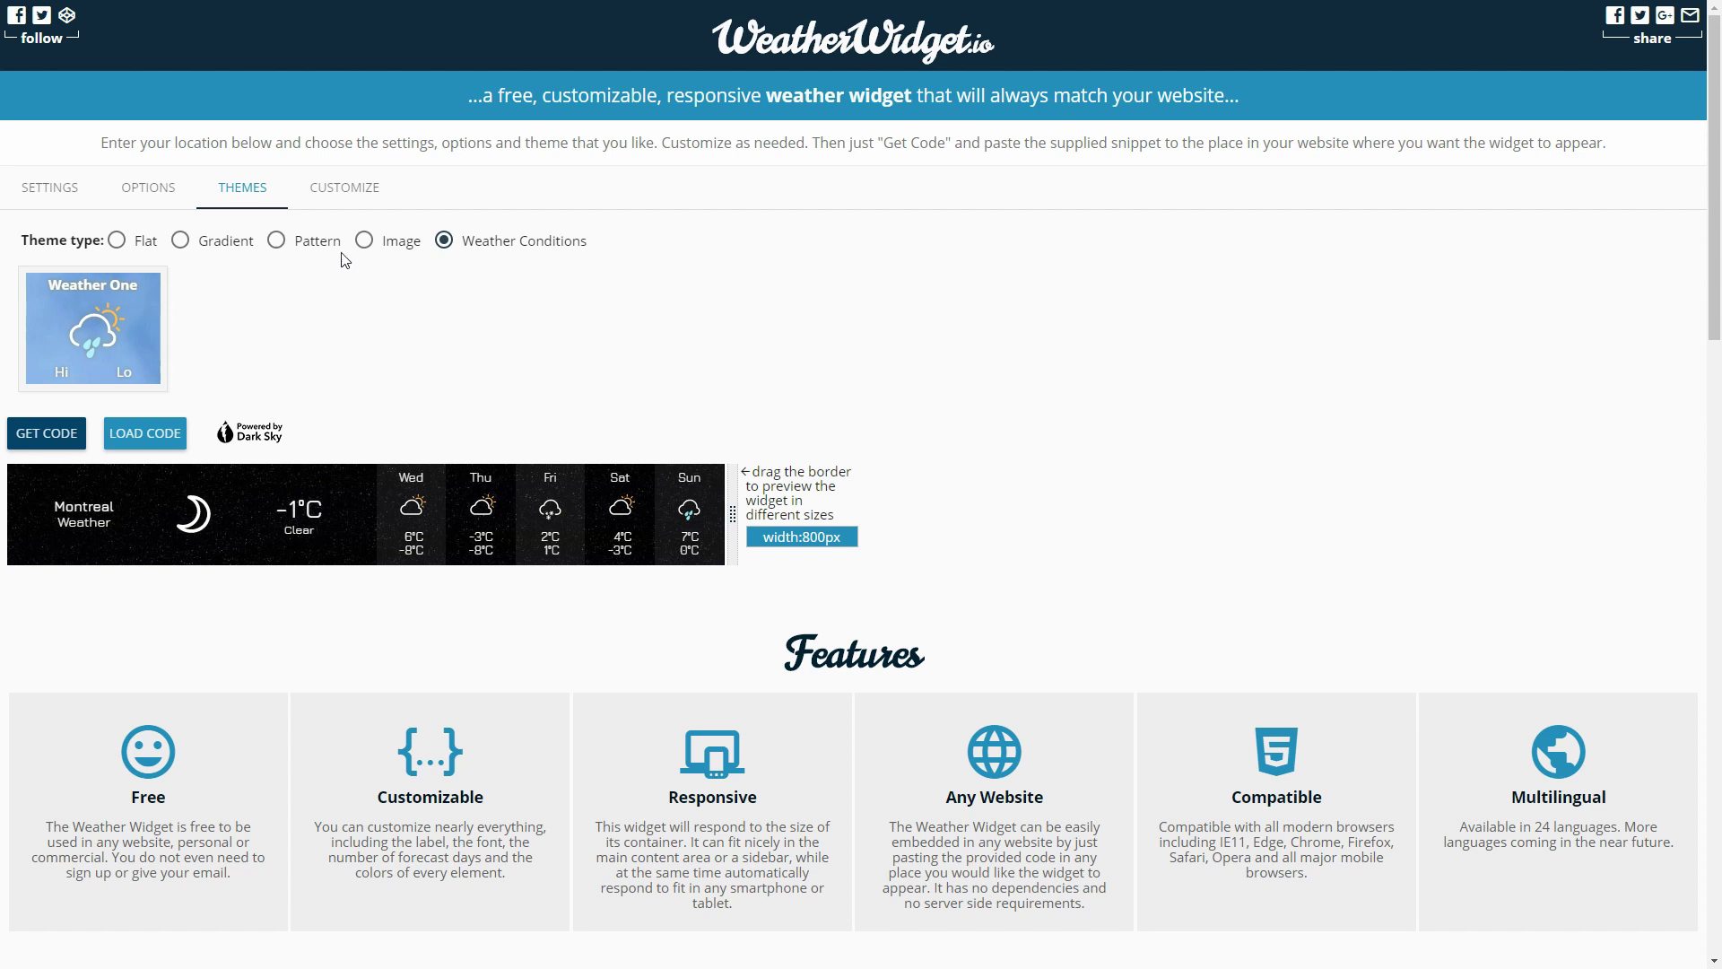
{"action": "left_click", "coordinate": [364, 205]}
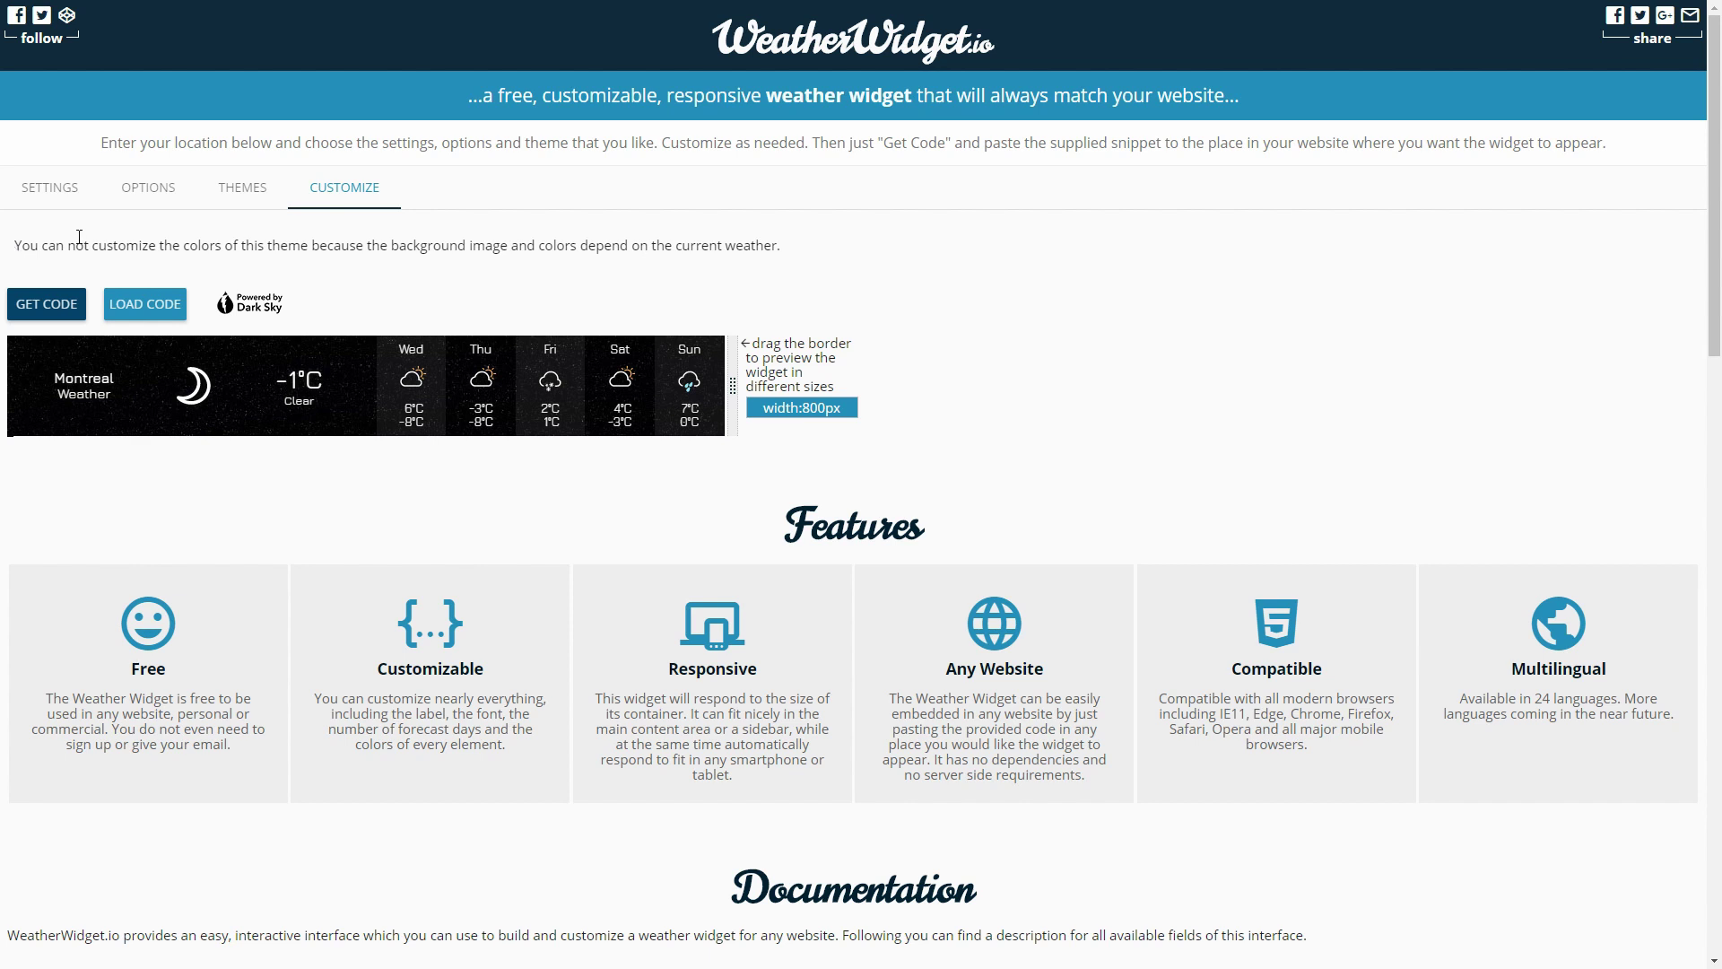
- Apply the Pure theme from the Flat themes to the widget, and open its color customization
{"action": "left_click", "coordinate": [237, 192]}
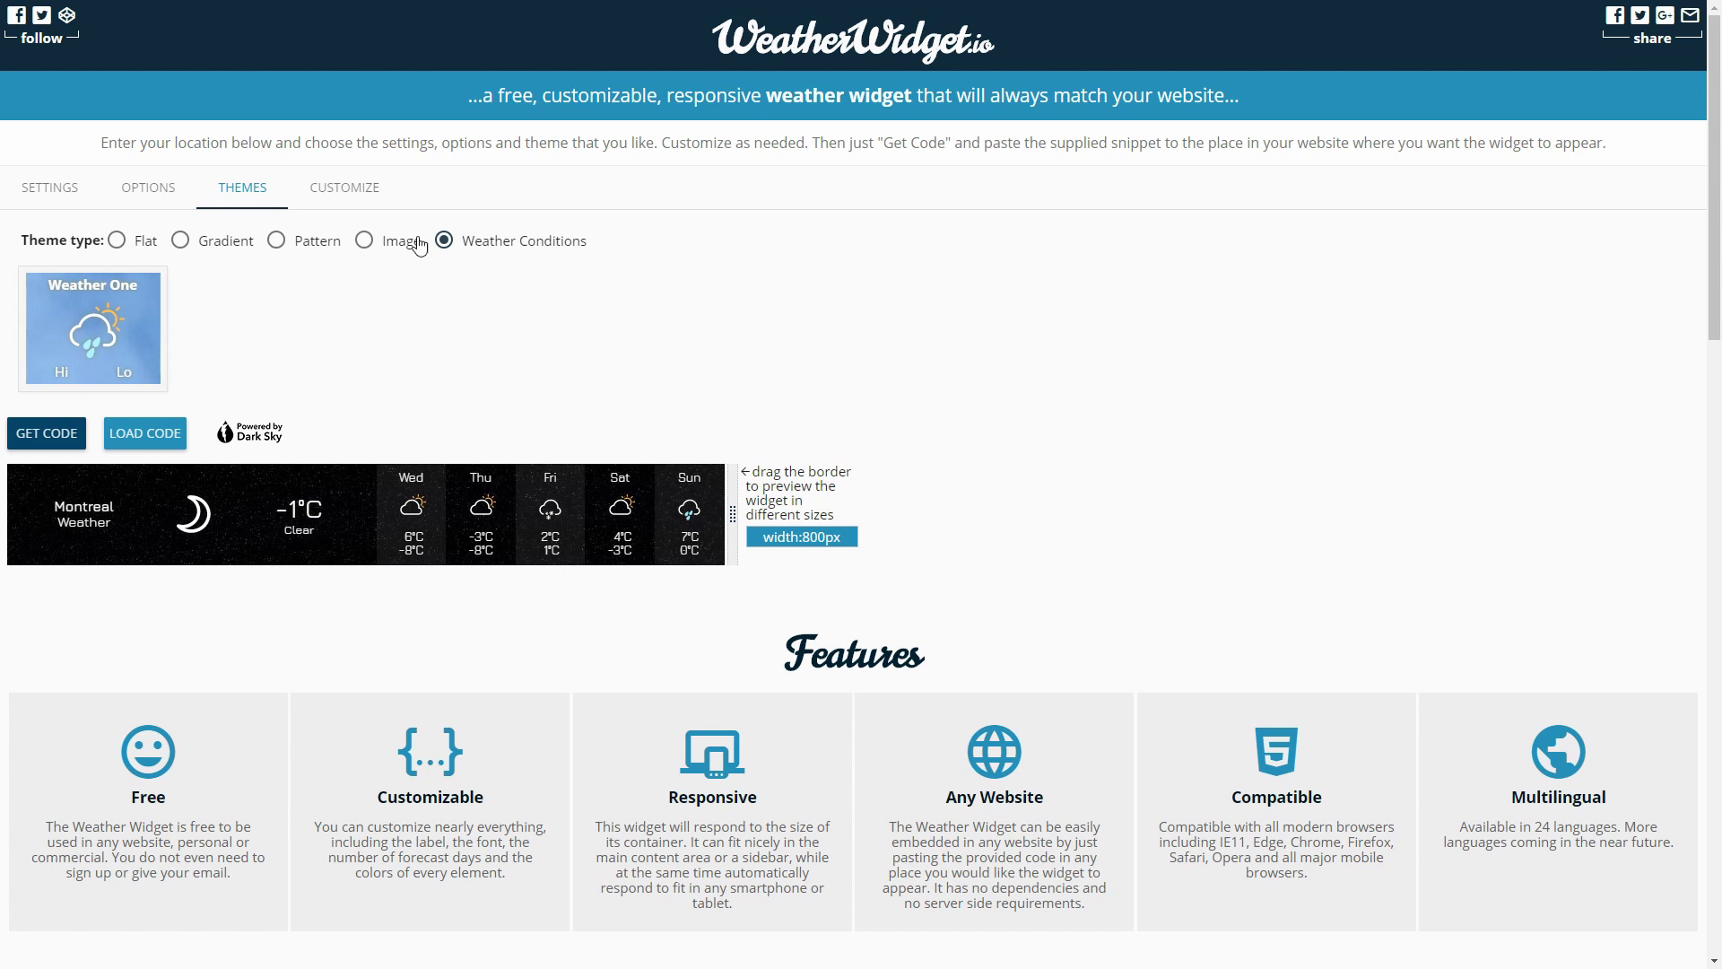
{"action": "left_click", "coordinate": [116, 242]}
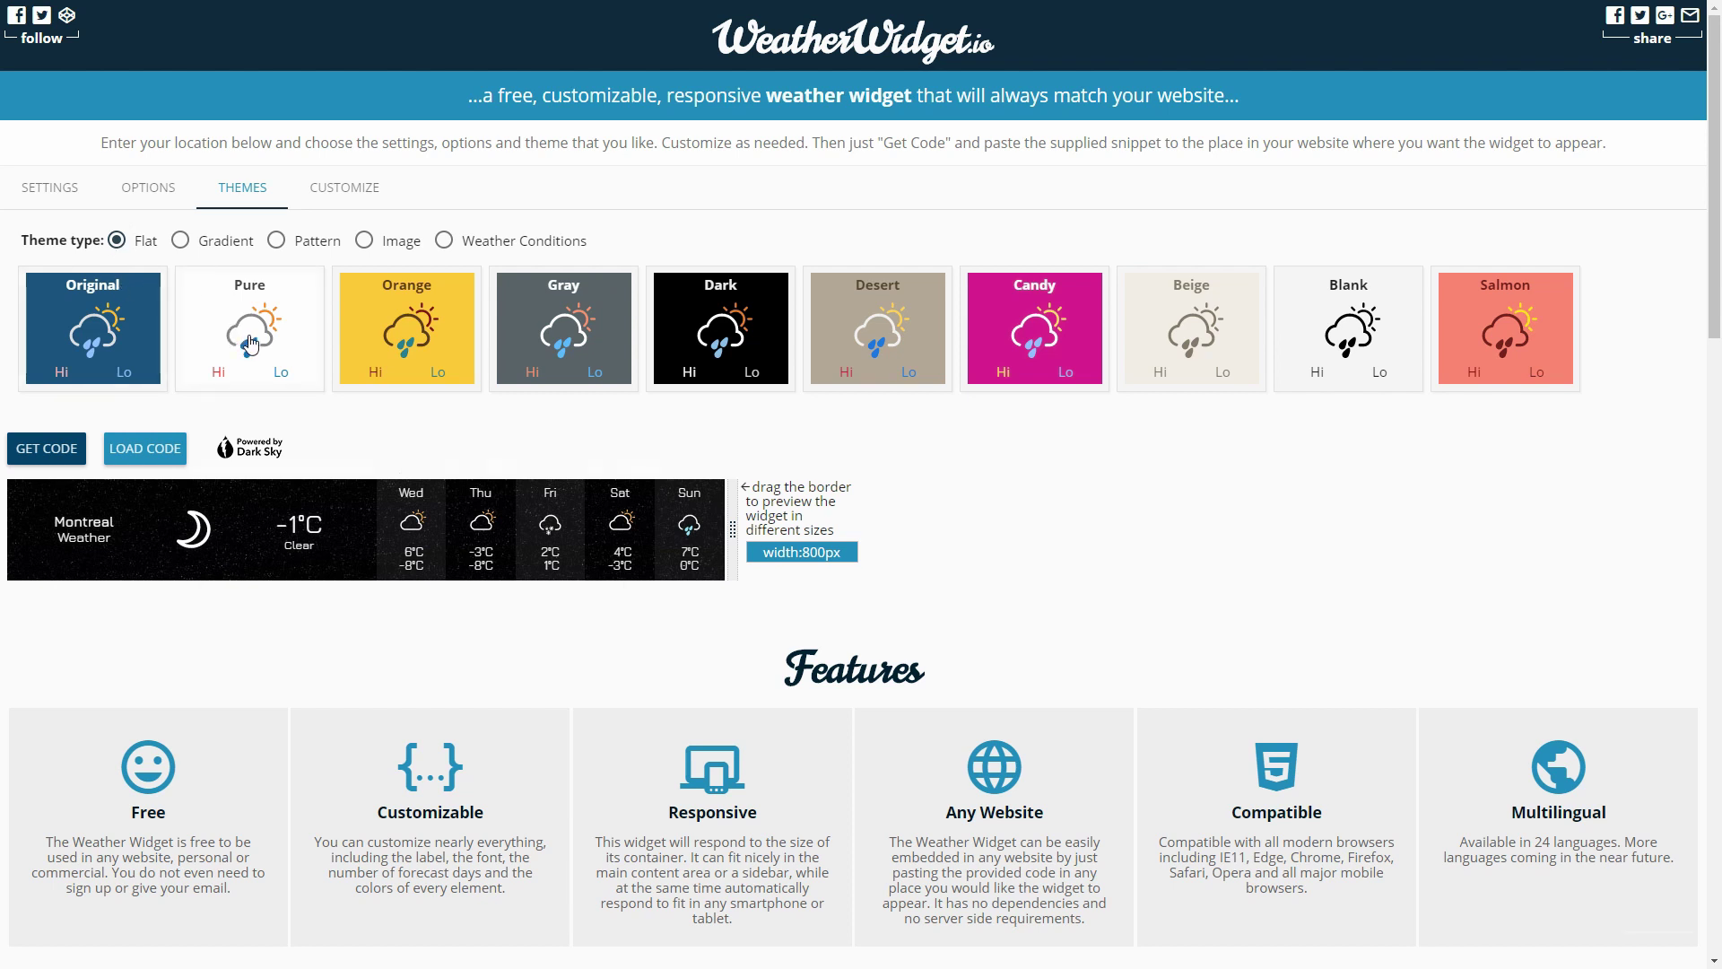
{"action": "left_click", "coordinate": [255, 364]}
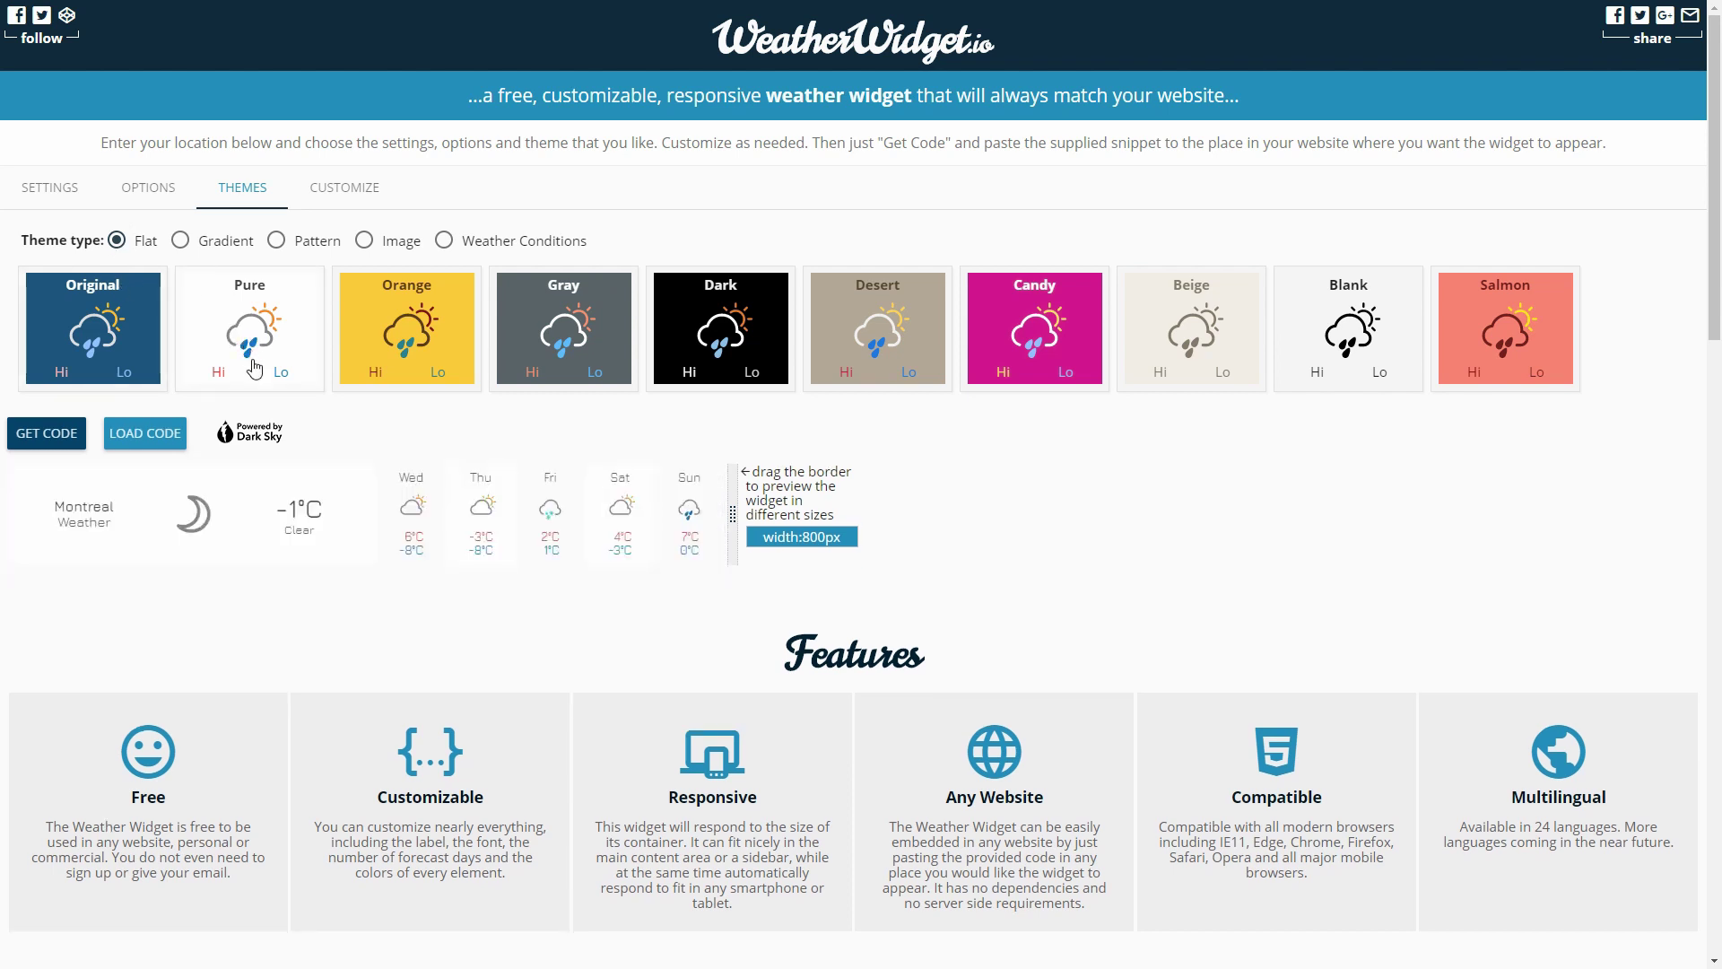
{"action": "left_click", "coordinate": [362, 193]}
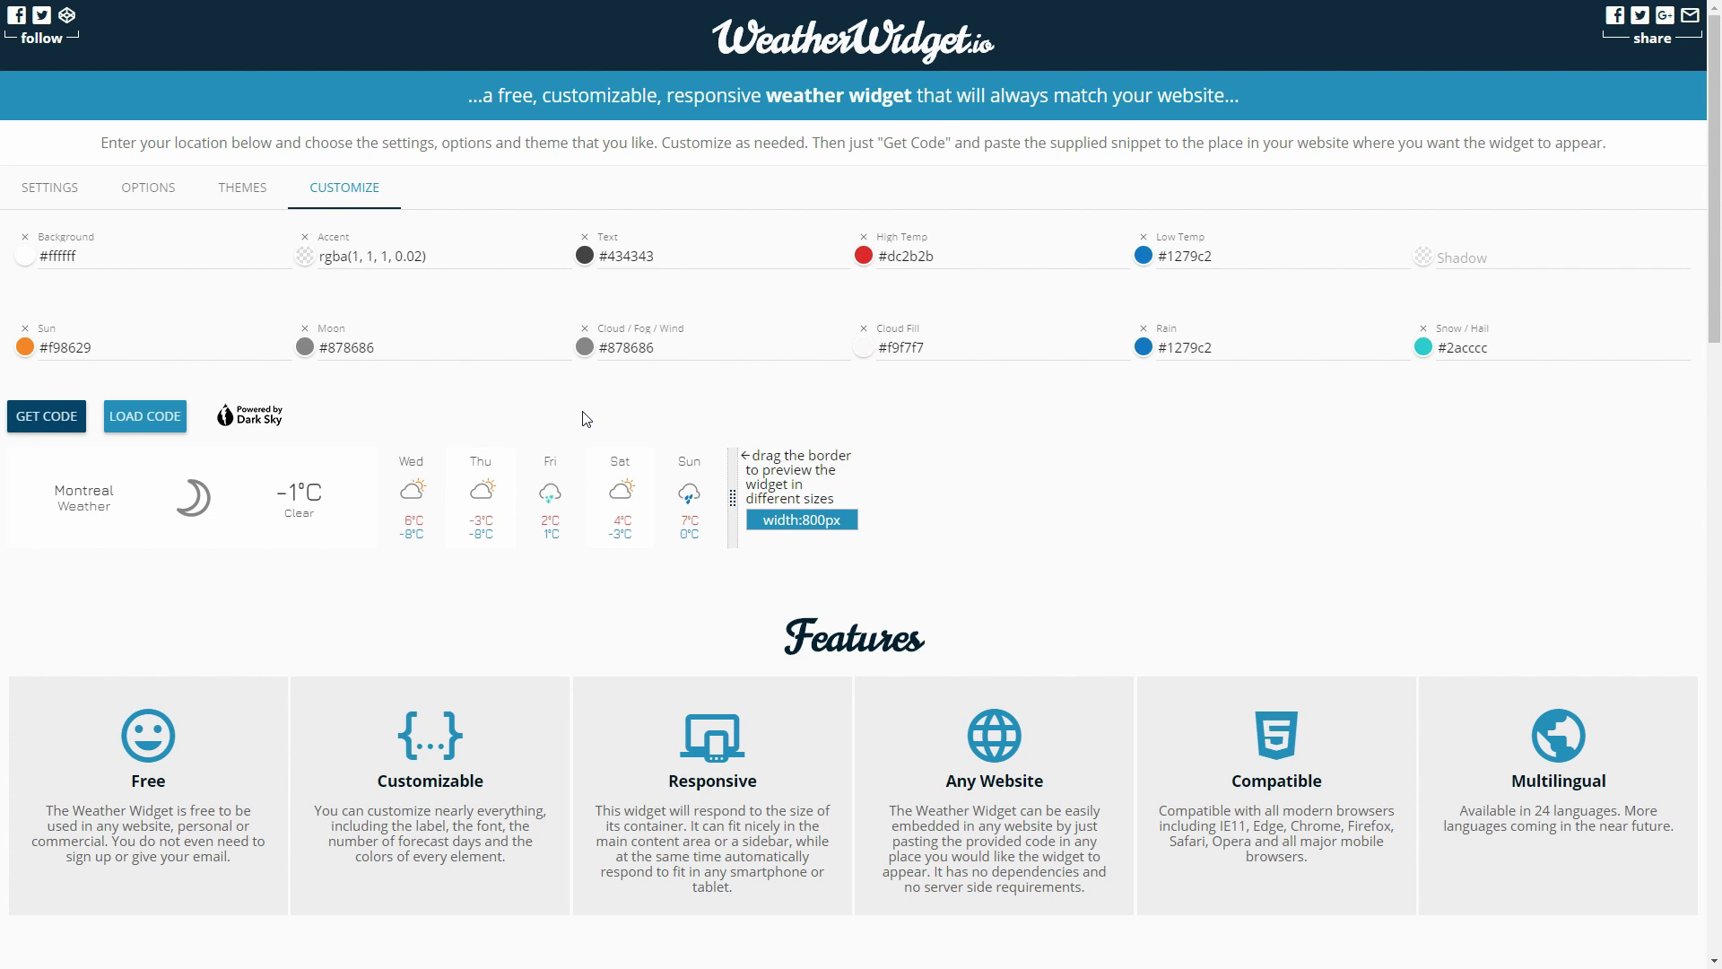
- Set the widget's background color to pure red, #ff0000
{"action": "left_click", "coordinate": [27, 260]}
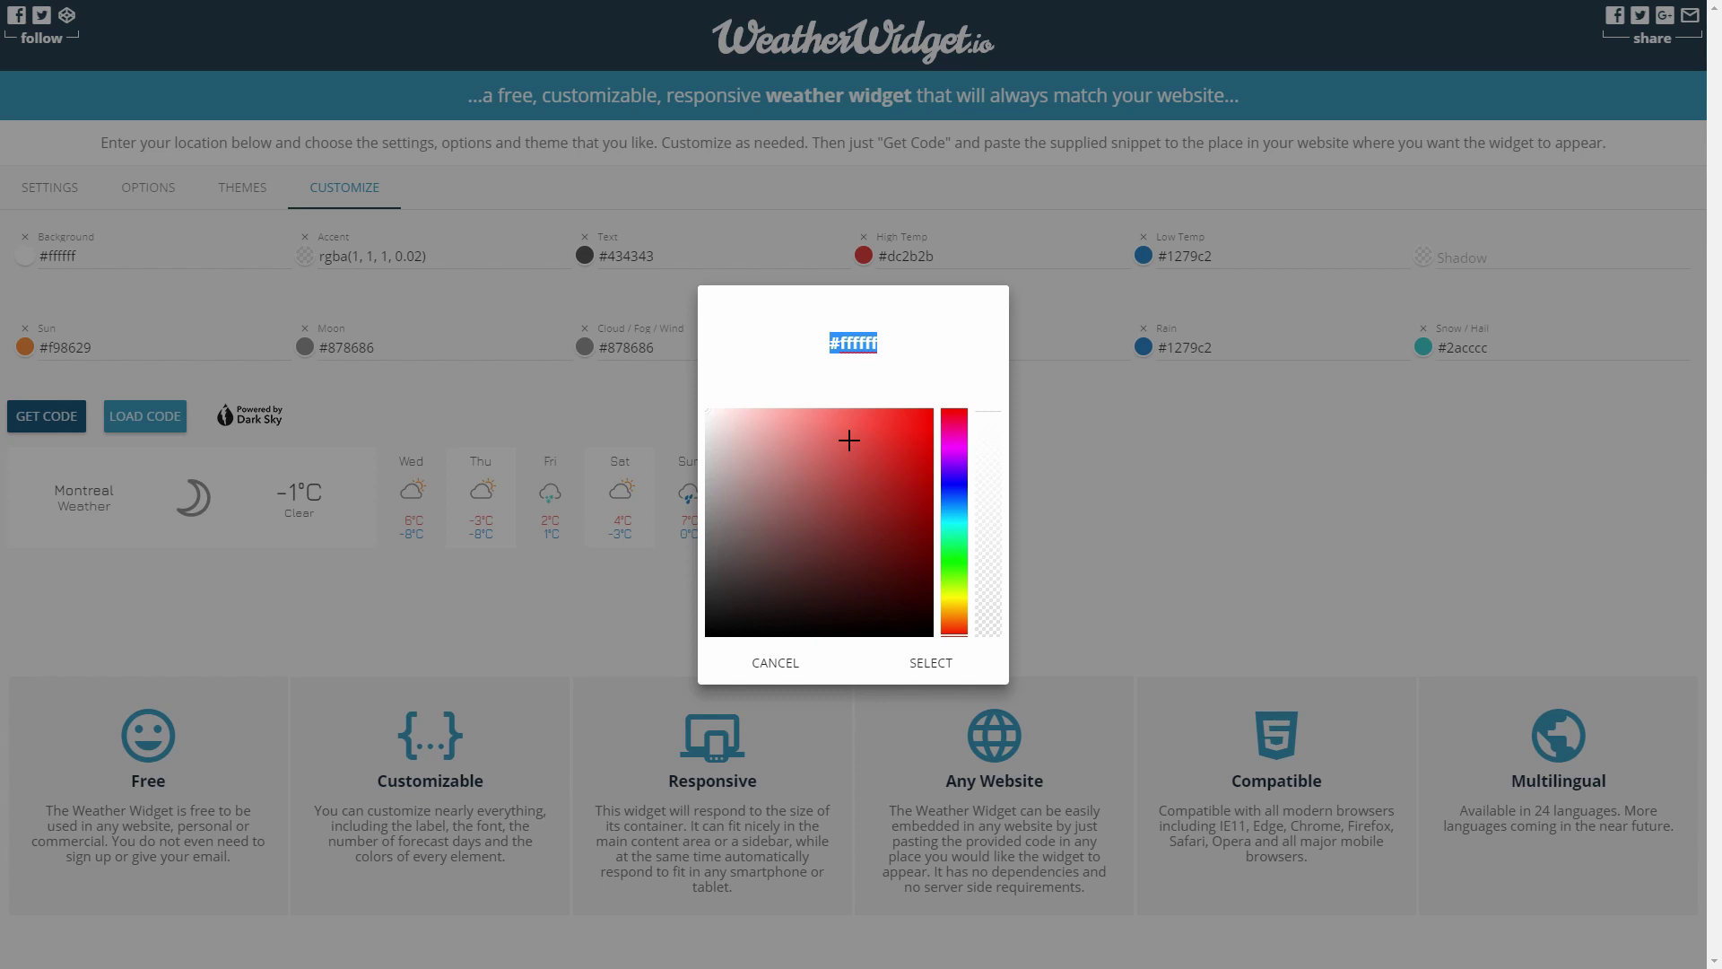
{"action": "left_click", "coordinate": [848, 439]}
{"action": "left_click", "coordinate": [931, 441]}
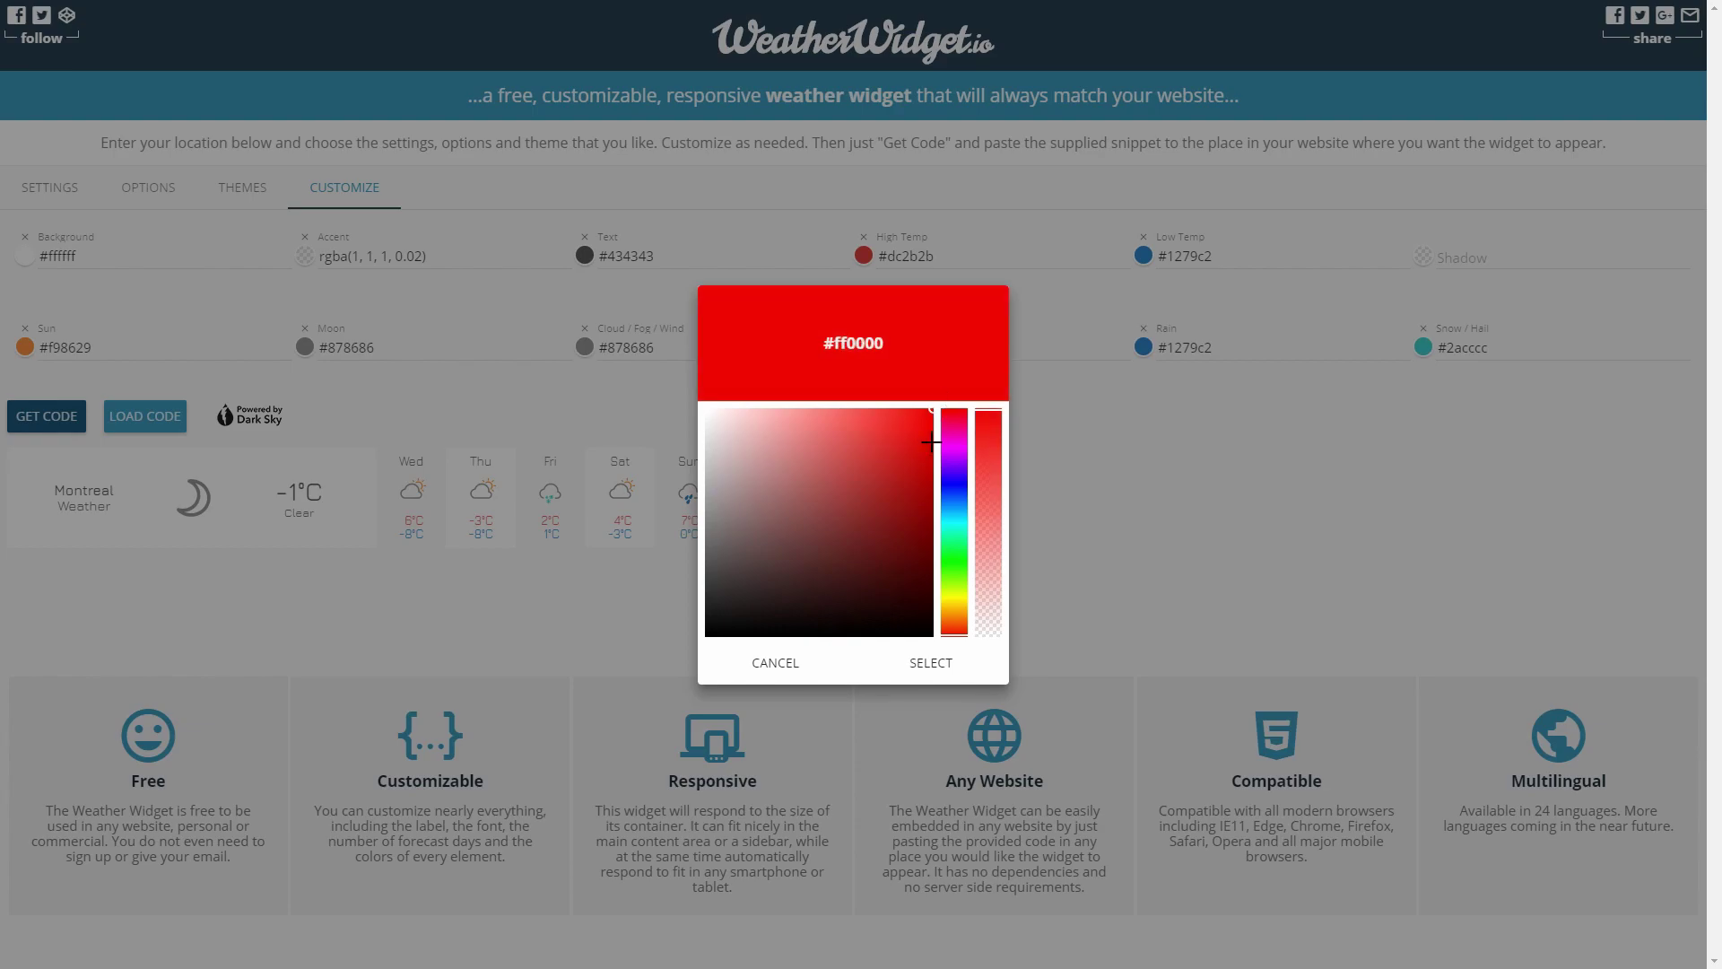
{"action": "left_click", "coordinate": [931, 662]}
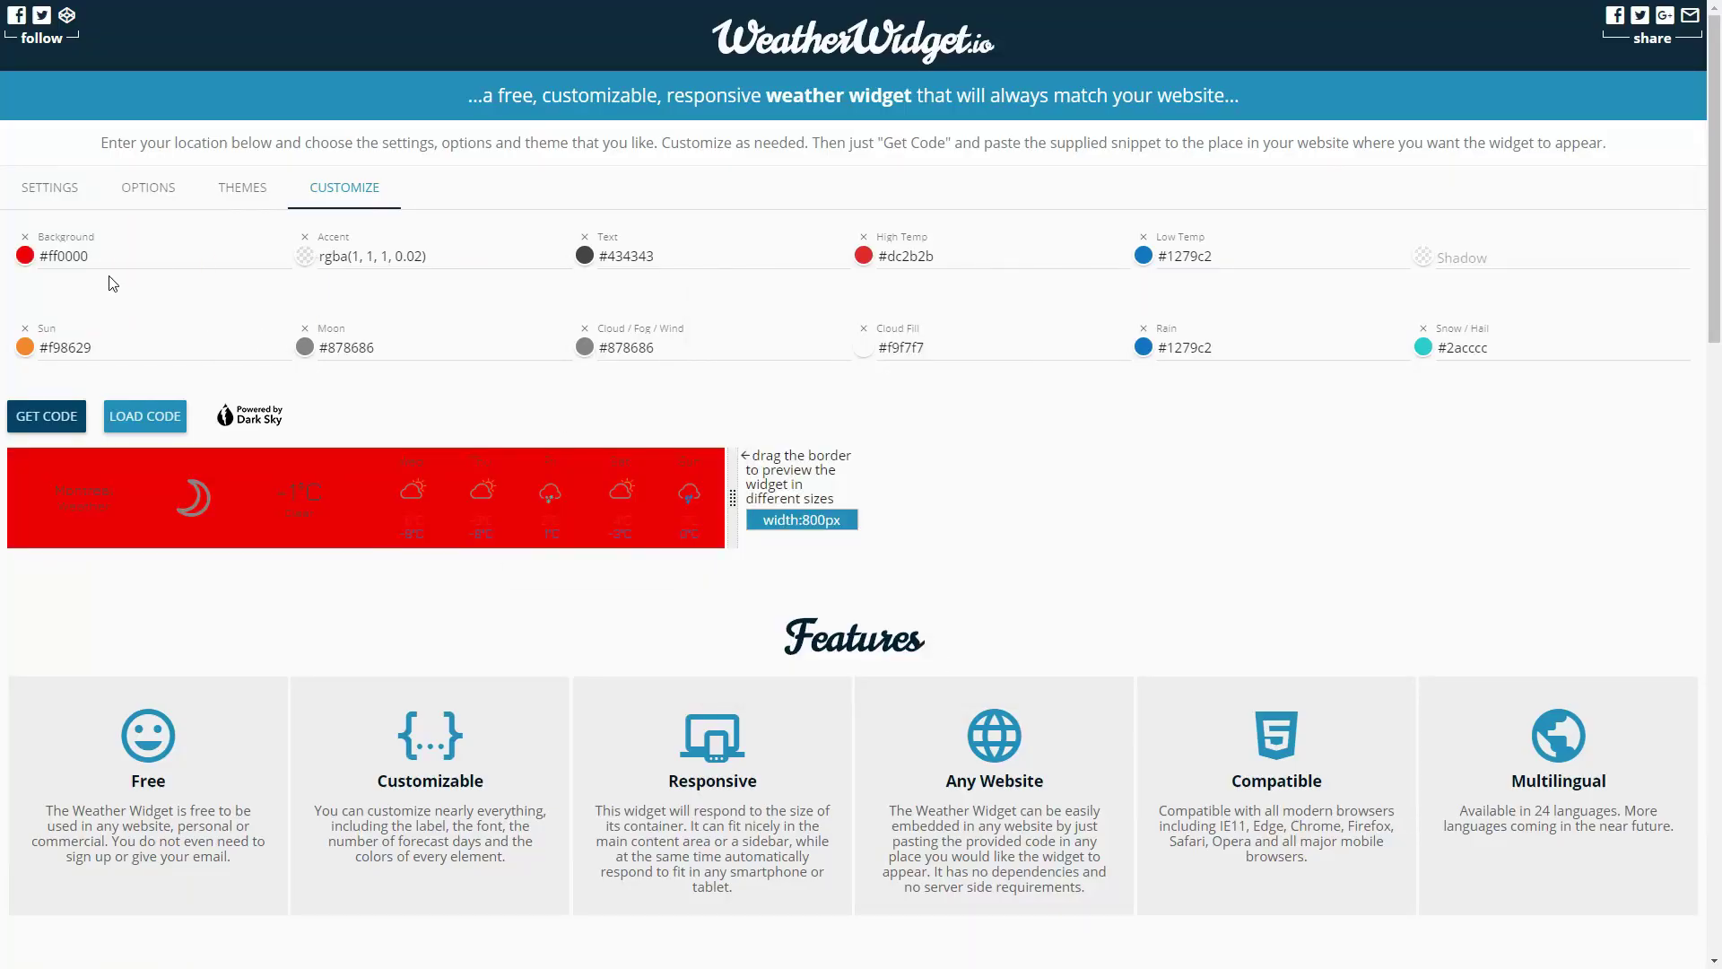
- Set the widget's background color to the light cyan #a0feff
{"action": "left_click", "coordinate": [36, 255]}
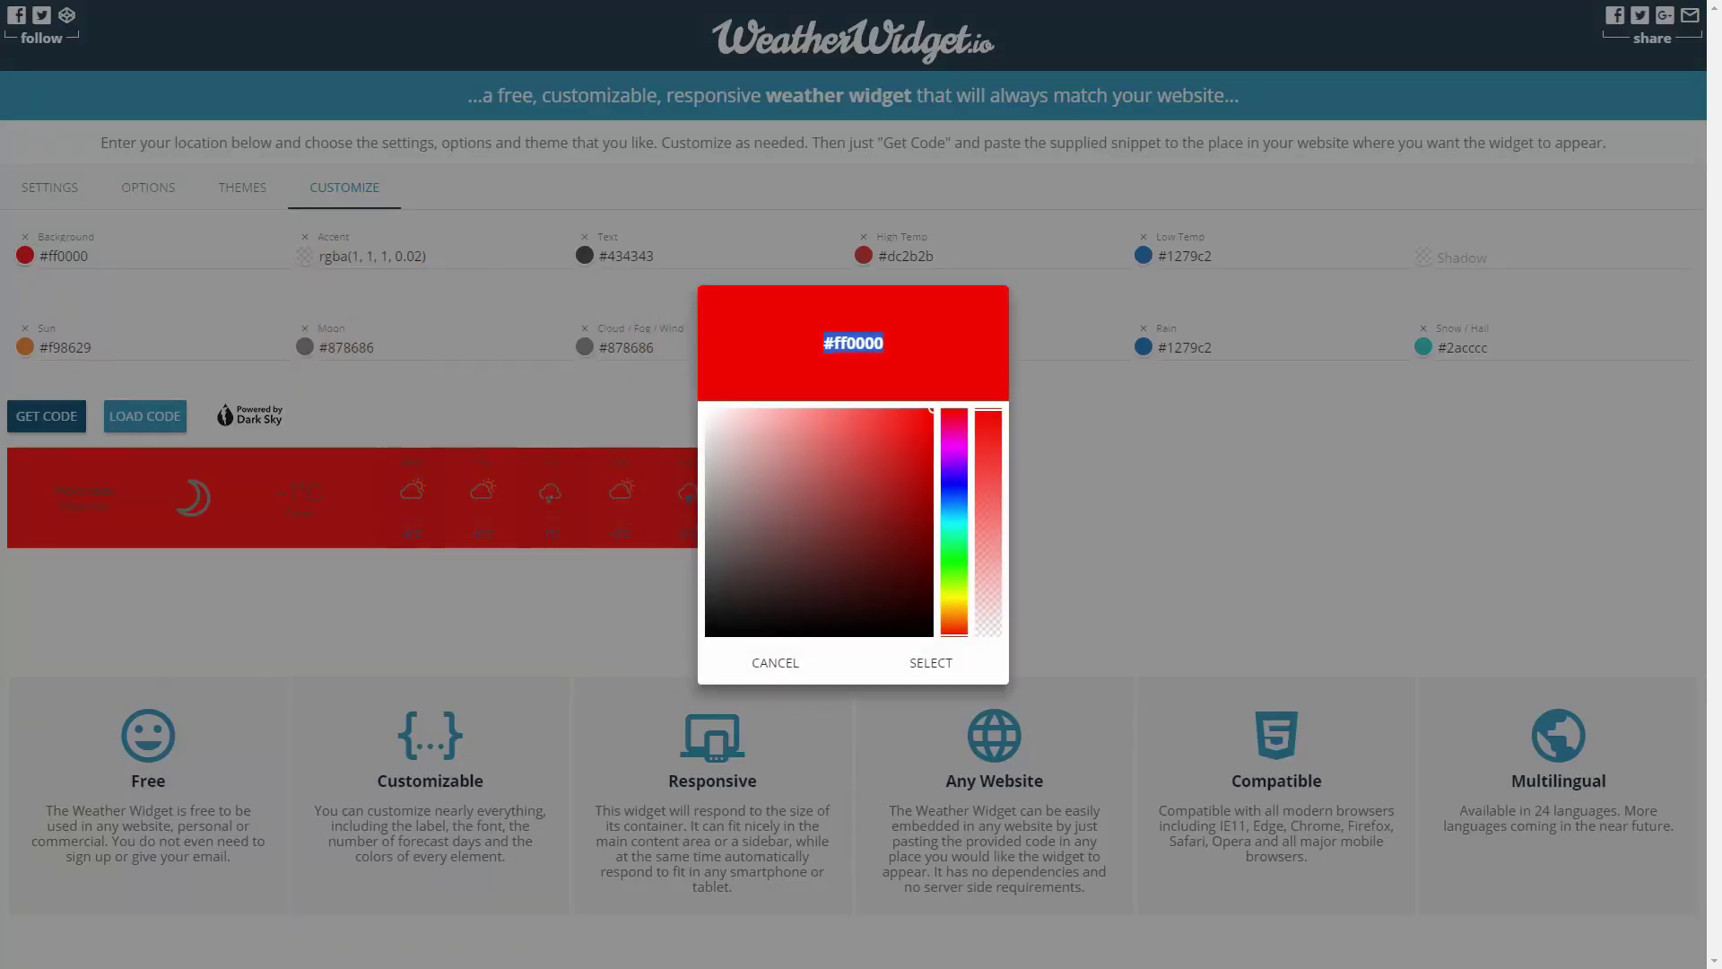
{"action": "left_click", "coordinate": [948, 525]}
{"action": "left_click", "coordinate": [752, 412]}
{"action": "left_click_drag", "start_coordinate": [751, 413], "coordinate": [788, 395]}
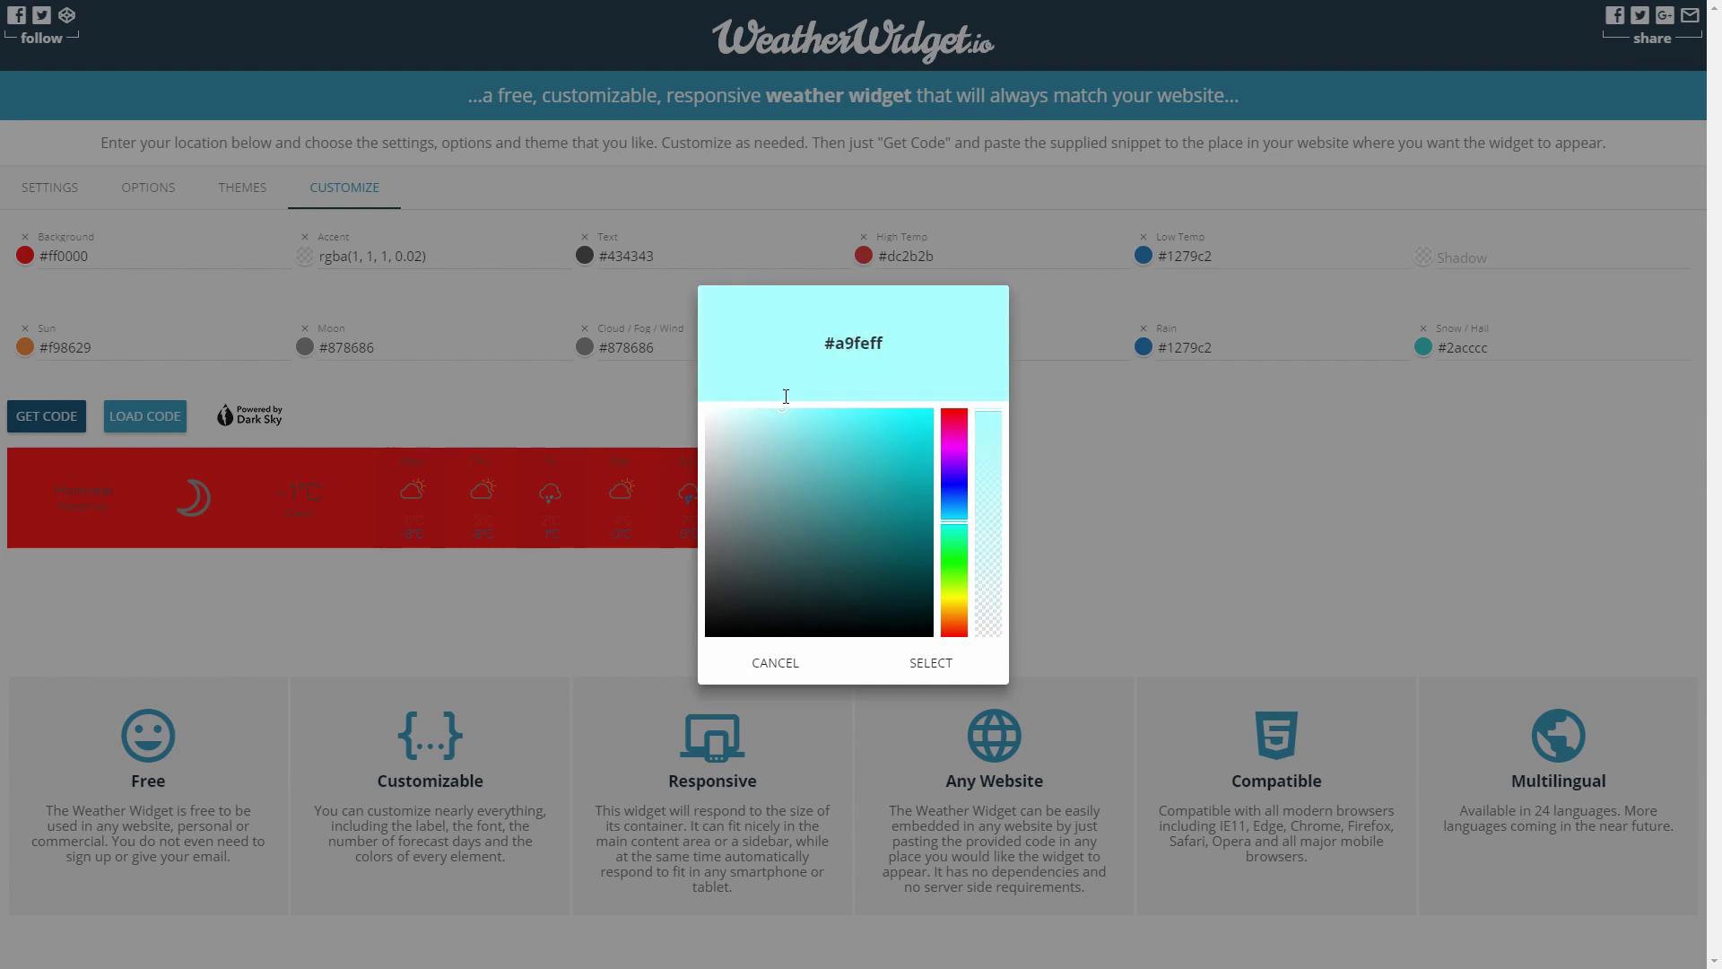
{"action": "left_click", "coordinate": [930, 663]}
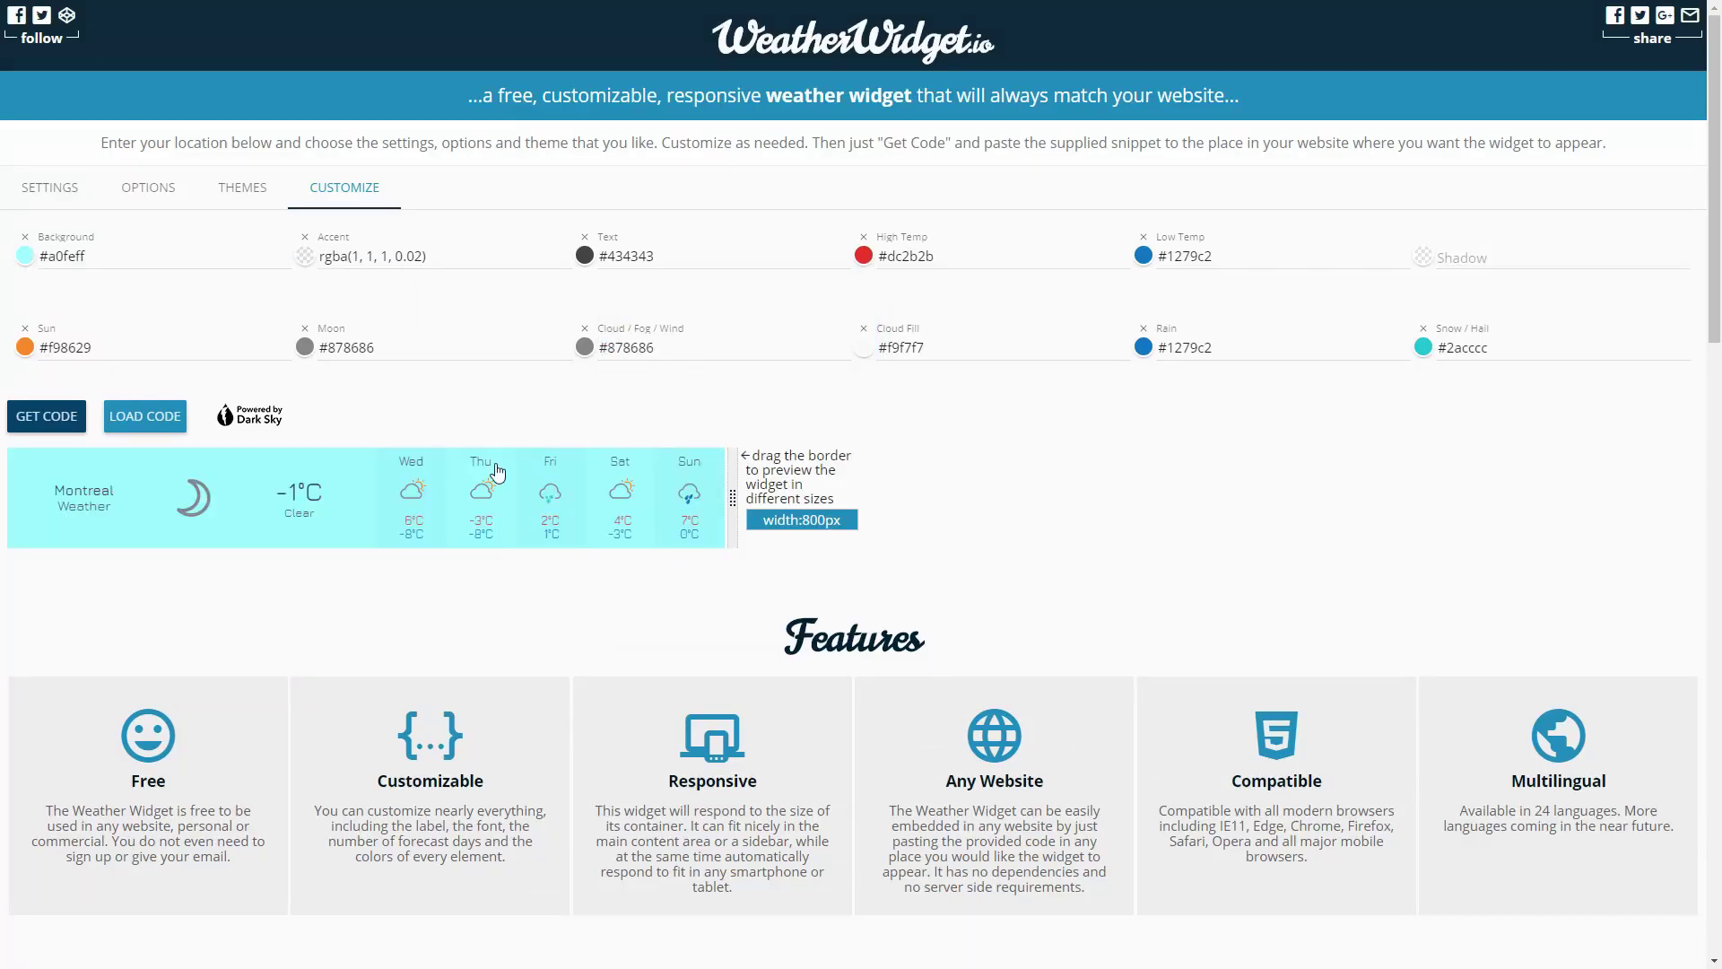
- Try the light cyan background at 0.15 opacity, and restore it to fully opaque #a0feff
{"action": "left_click", "coordinate": [25, 256]}
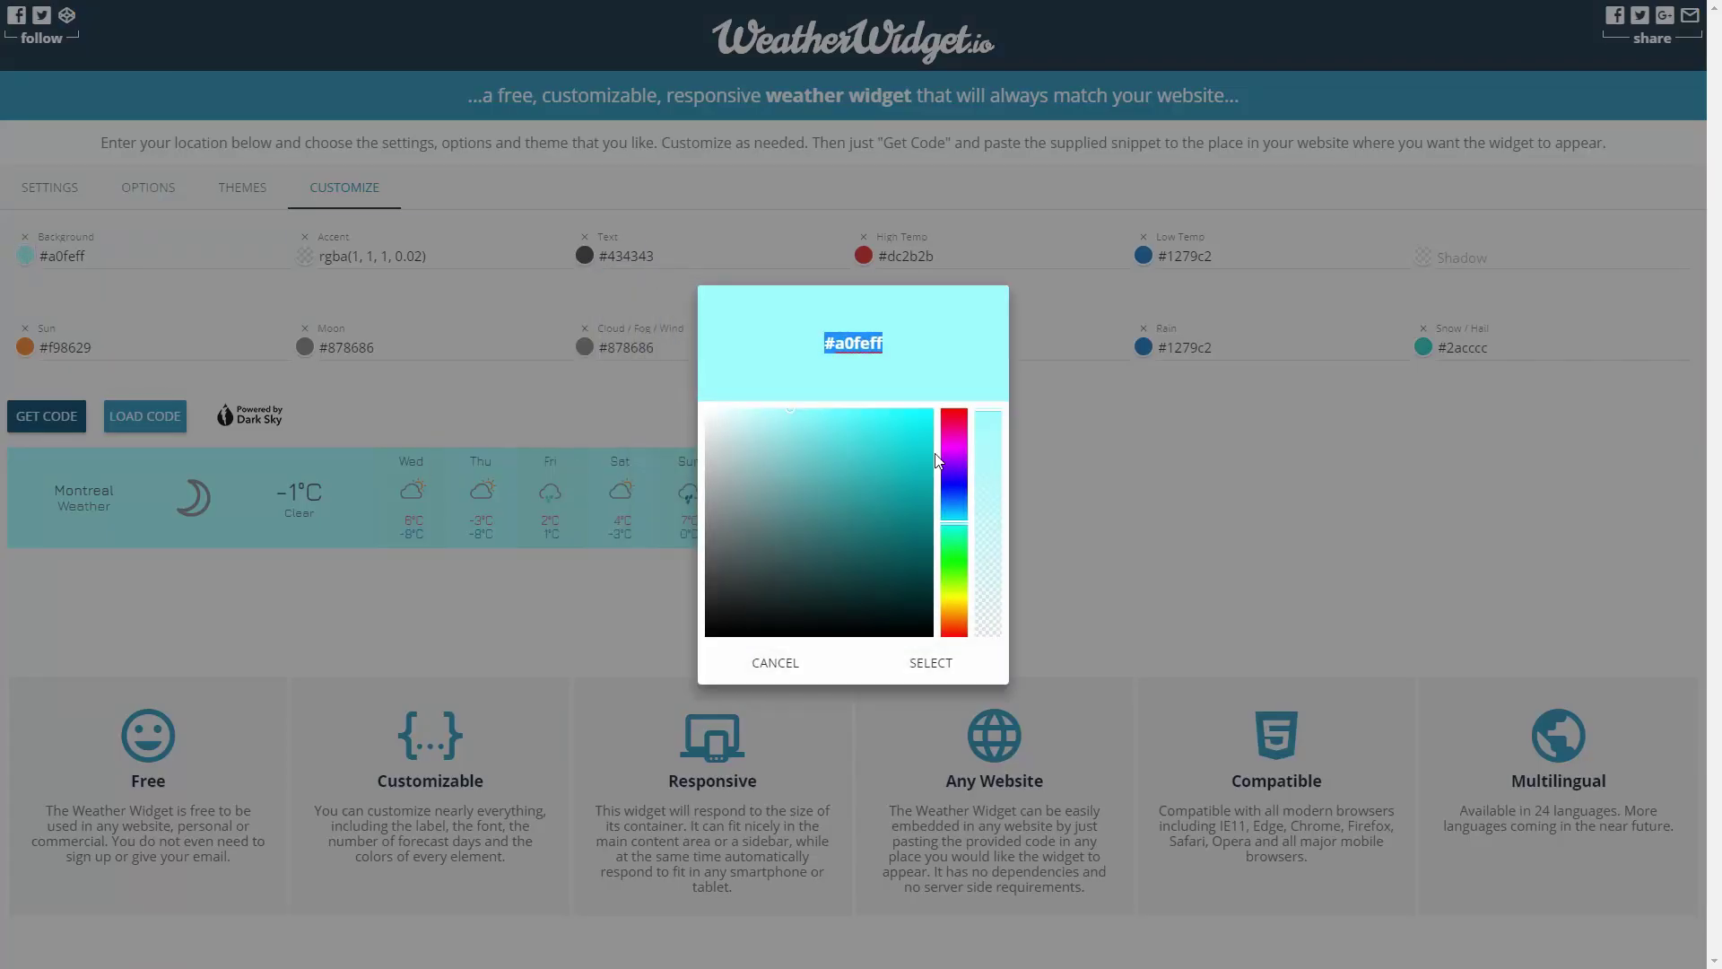
{"action": "left_click_drag", "start_coordinate": [988, 418], "coordinate": [987, 603]}
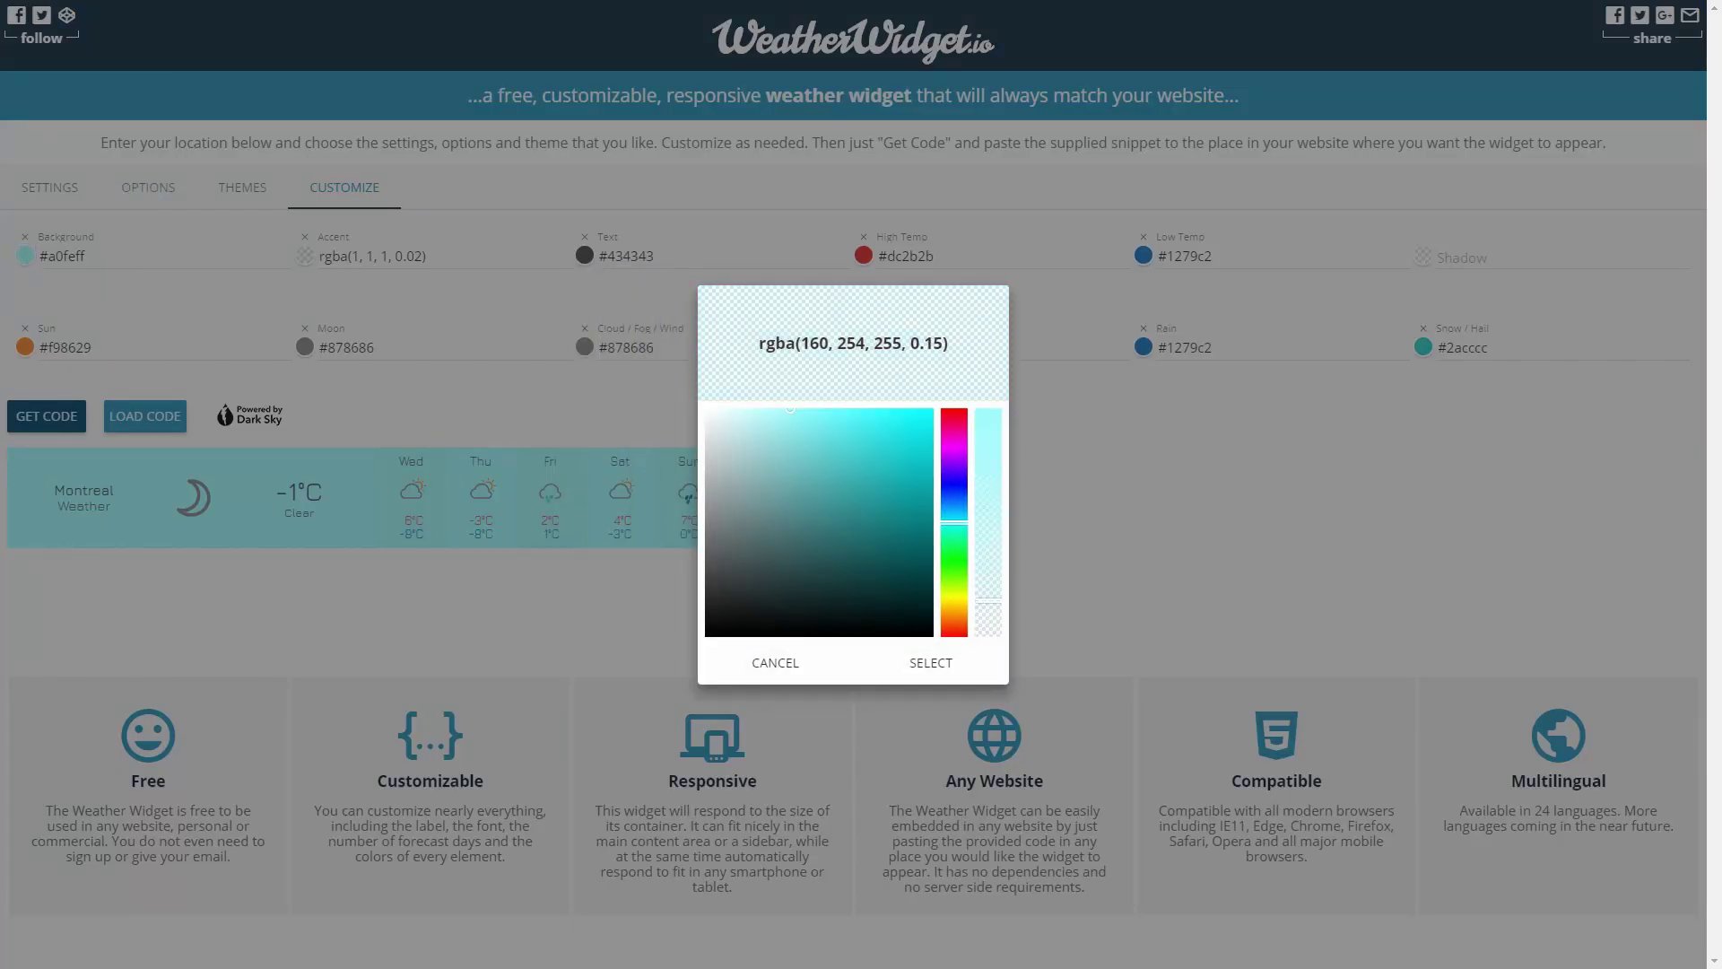
{"action": "left_click", "coordinate": [970, 664]}
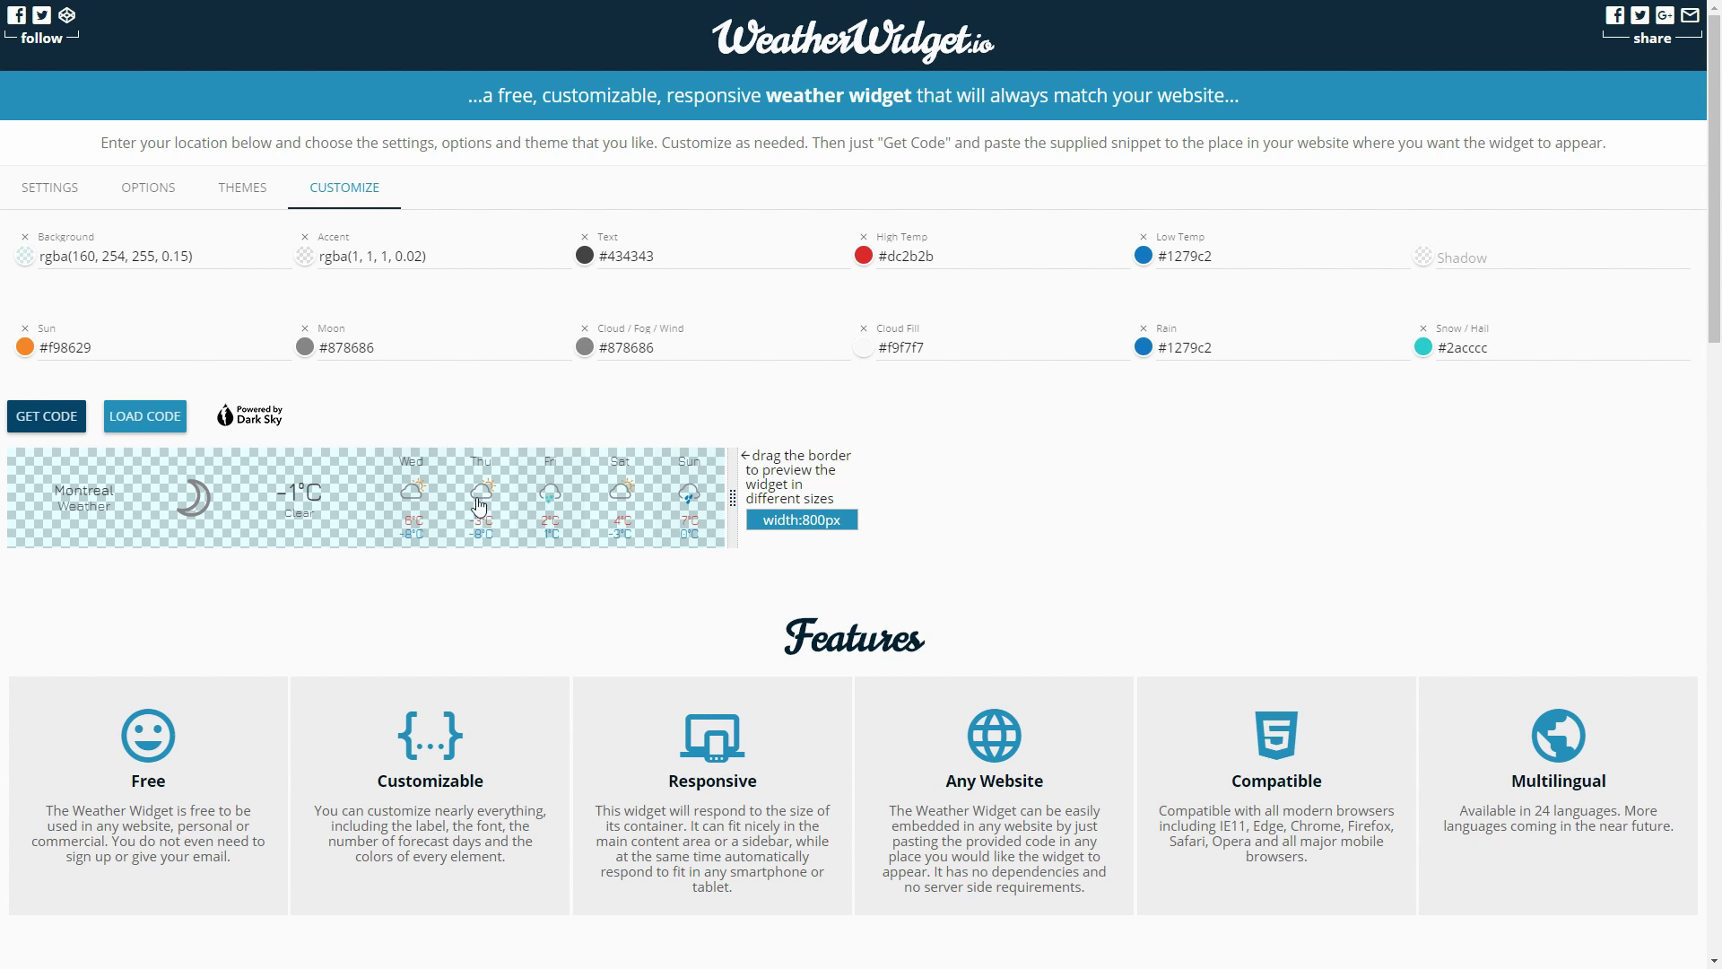
{"action": "left_click", "coordinate": [25, 258]}
{"action": "left_click_drag", "start_coordinate": [988, 489], "coordinate": [1000, 396]}
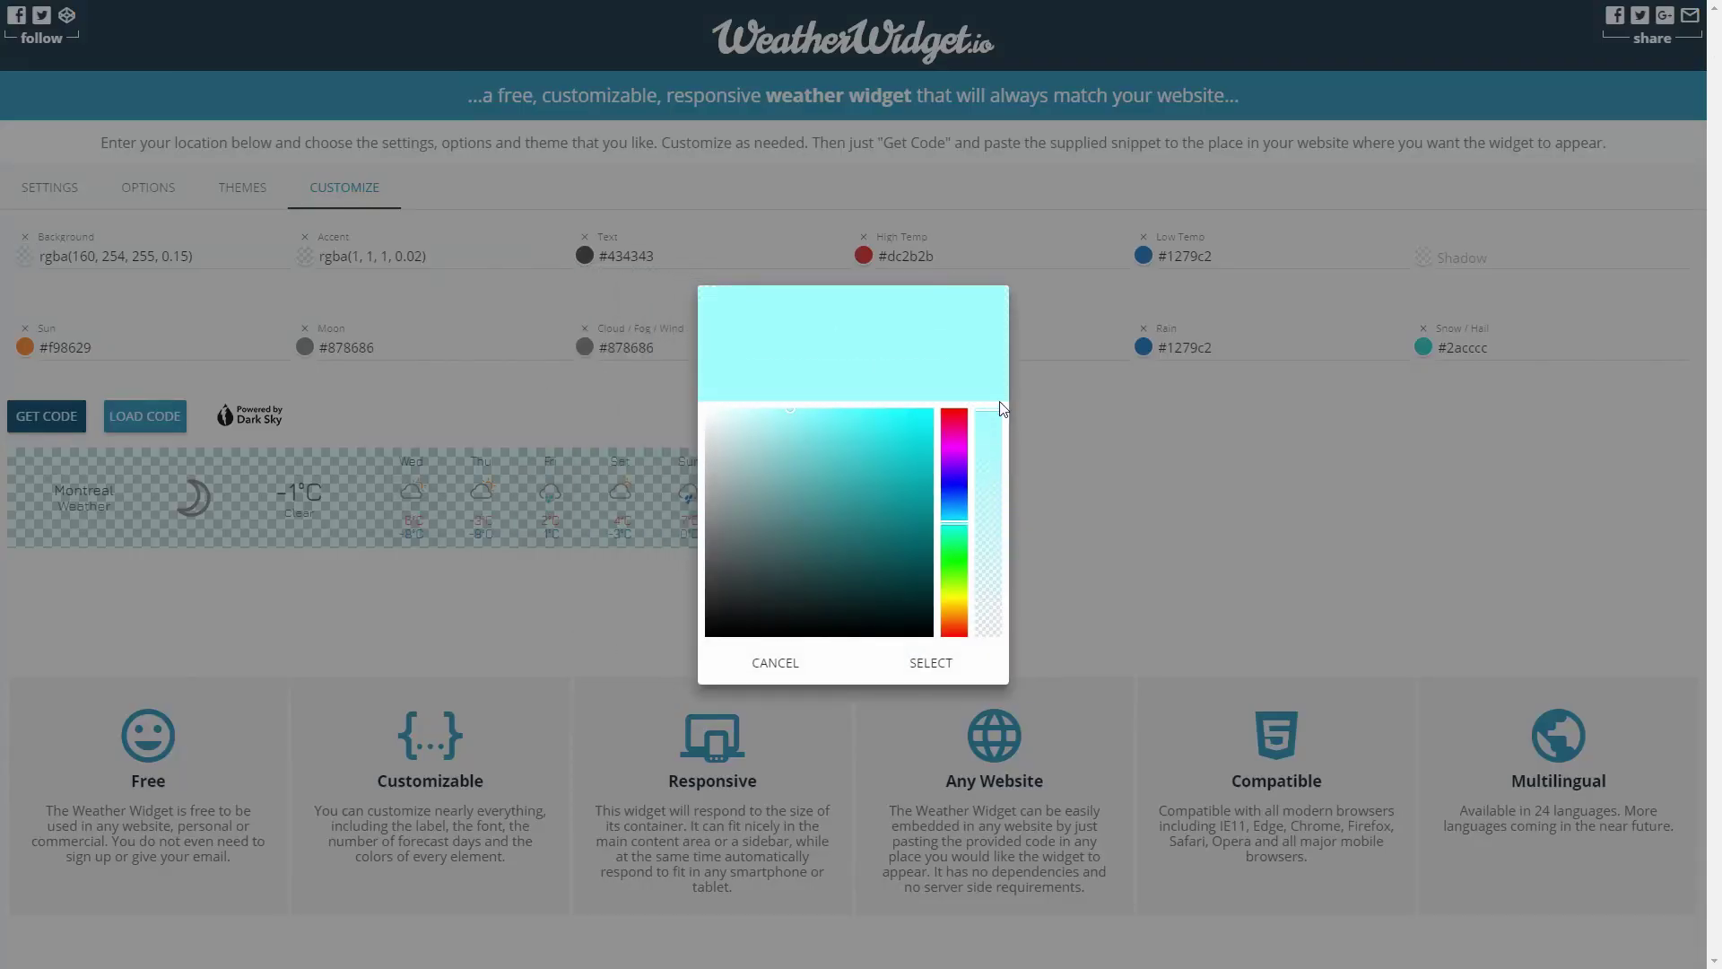
{"action": "left_click", "coordinate": [950, 667]}
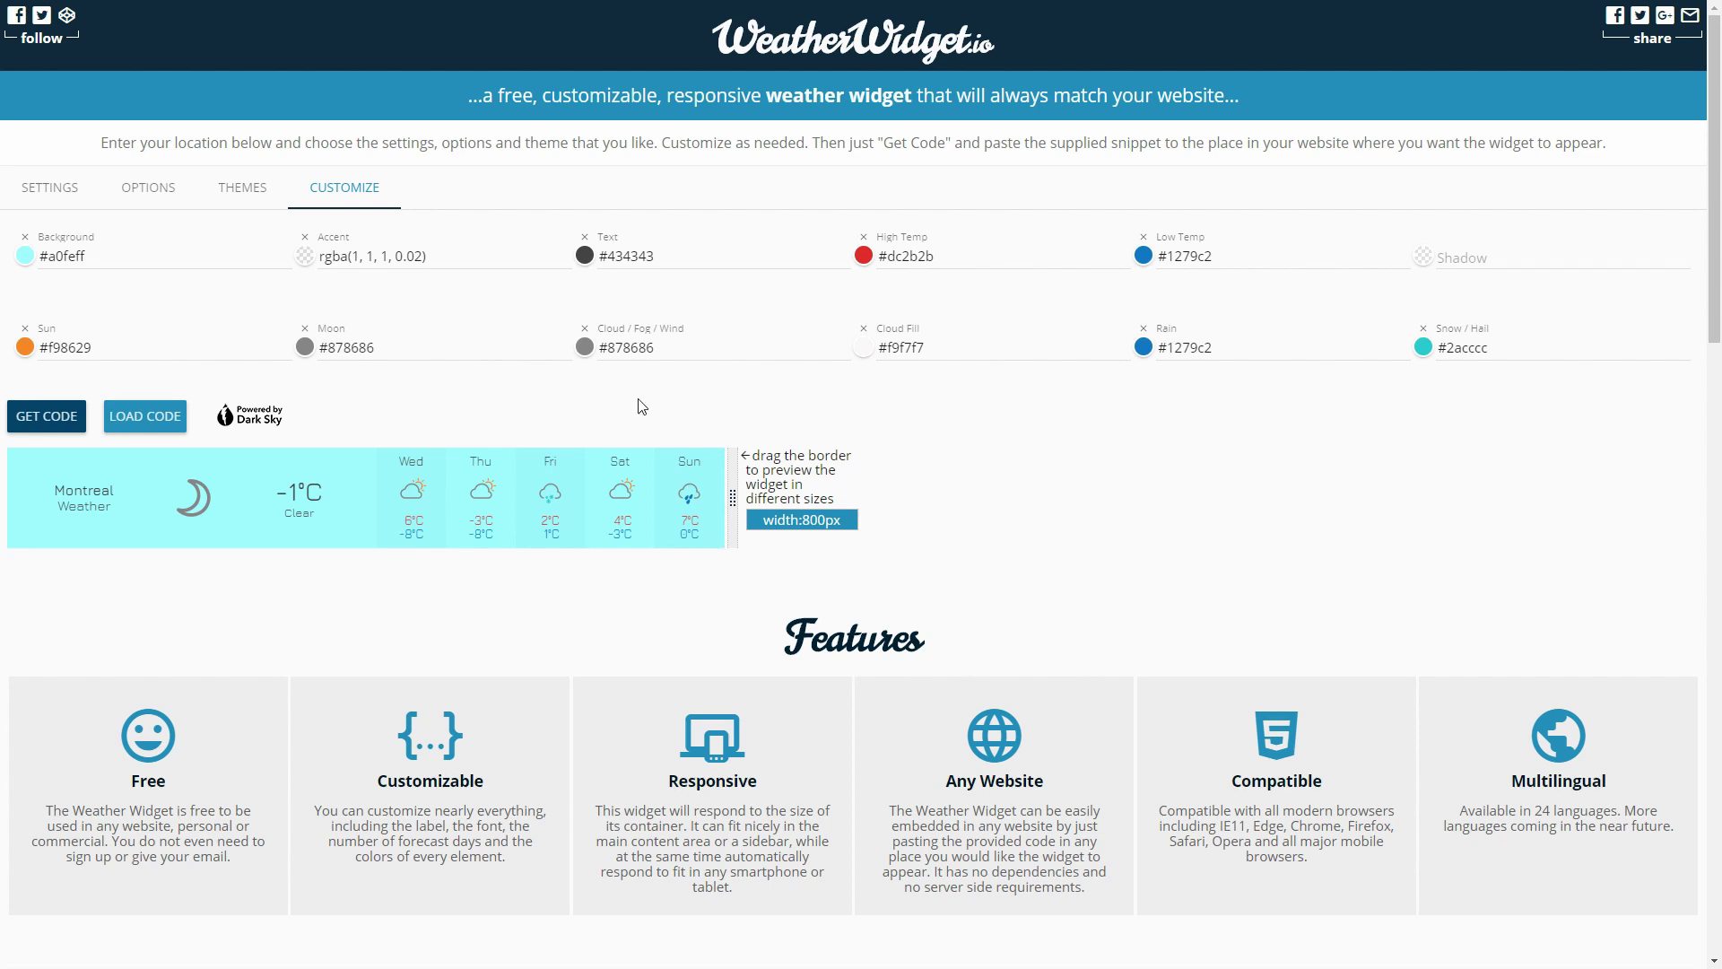
- Set the widget's accent color to the fully opaque blue #3fcfe6
{"action": "left_click", "coordinate": [305, 258]}
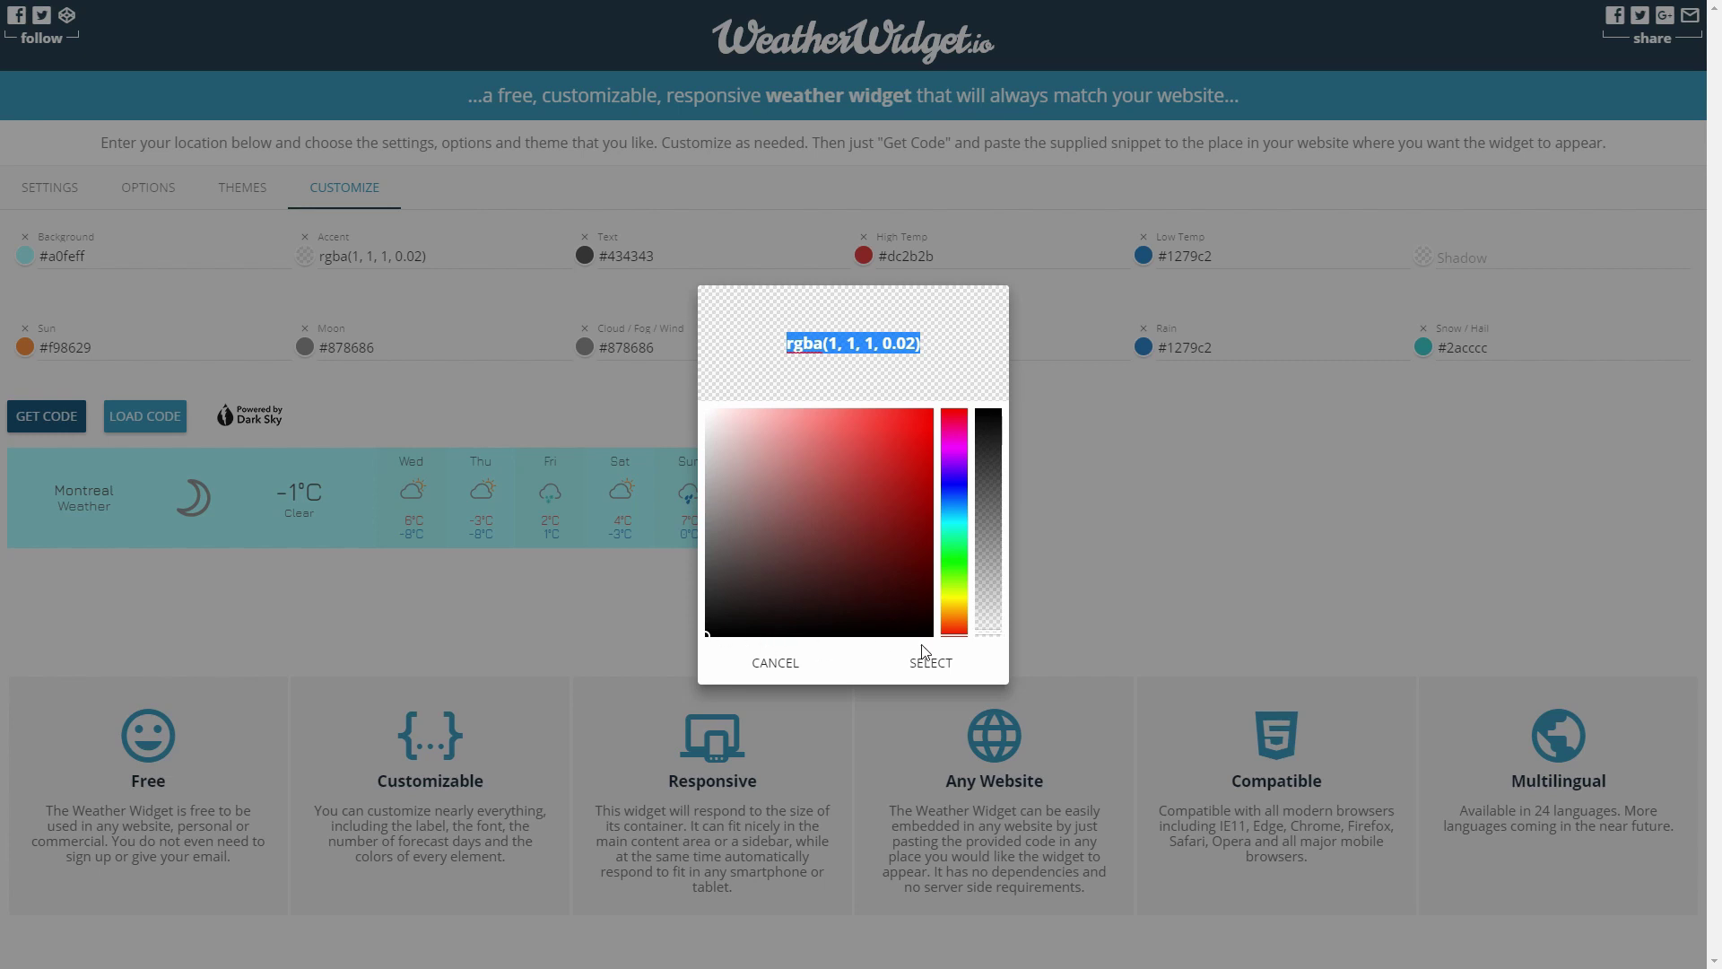
{"action": "left_click_drag", "start_coordinate": [987, 619], "coordinate": [995, 408]}
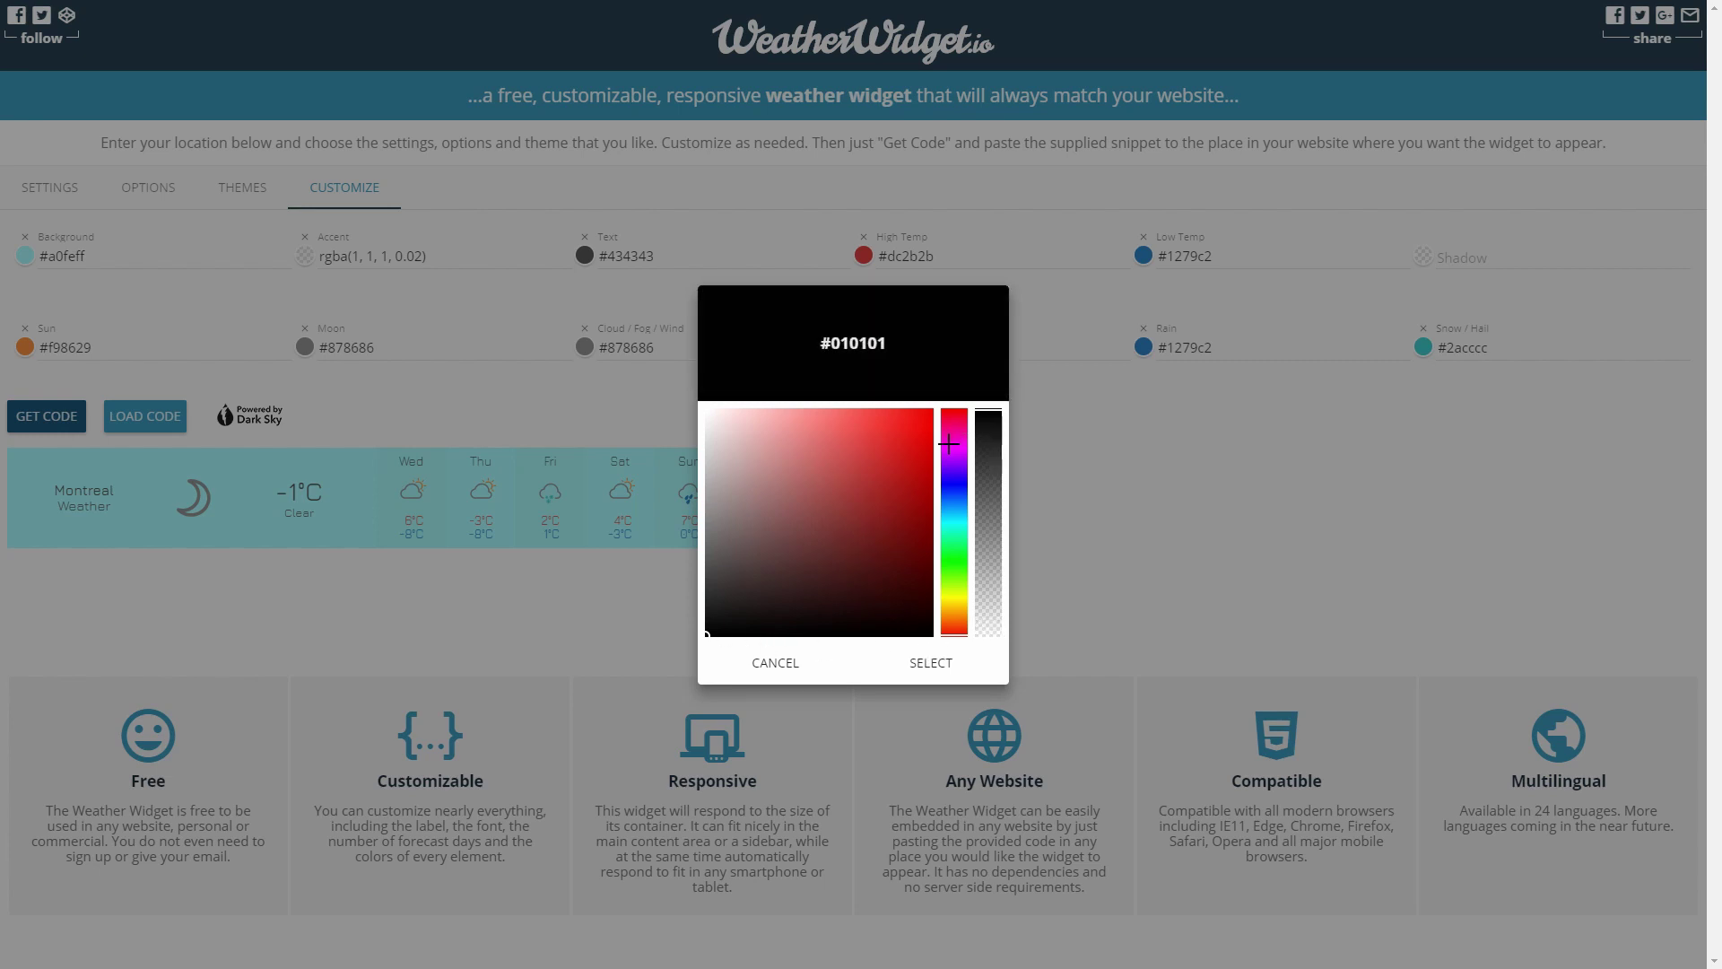
{"action": "left_click_drag", "start_coordinate": [954, 549], "coordinate": [954, 517]}
{"action": "mouse_move", "coordinate": [859, 455]}
{"action": "left_mouse_down"}
{"action": "mouse_move", "coordinate": [825, 388]}
{"action": "mouse_move", "coordinate": [870, 433]}
{"action": "left_mouse_up"}
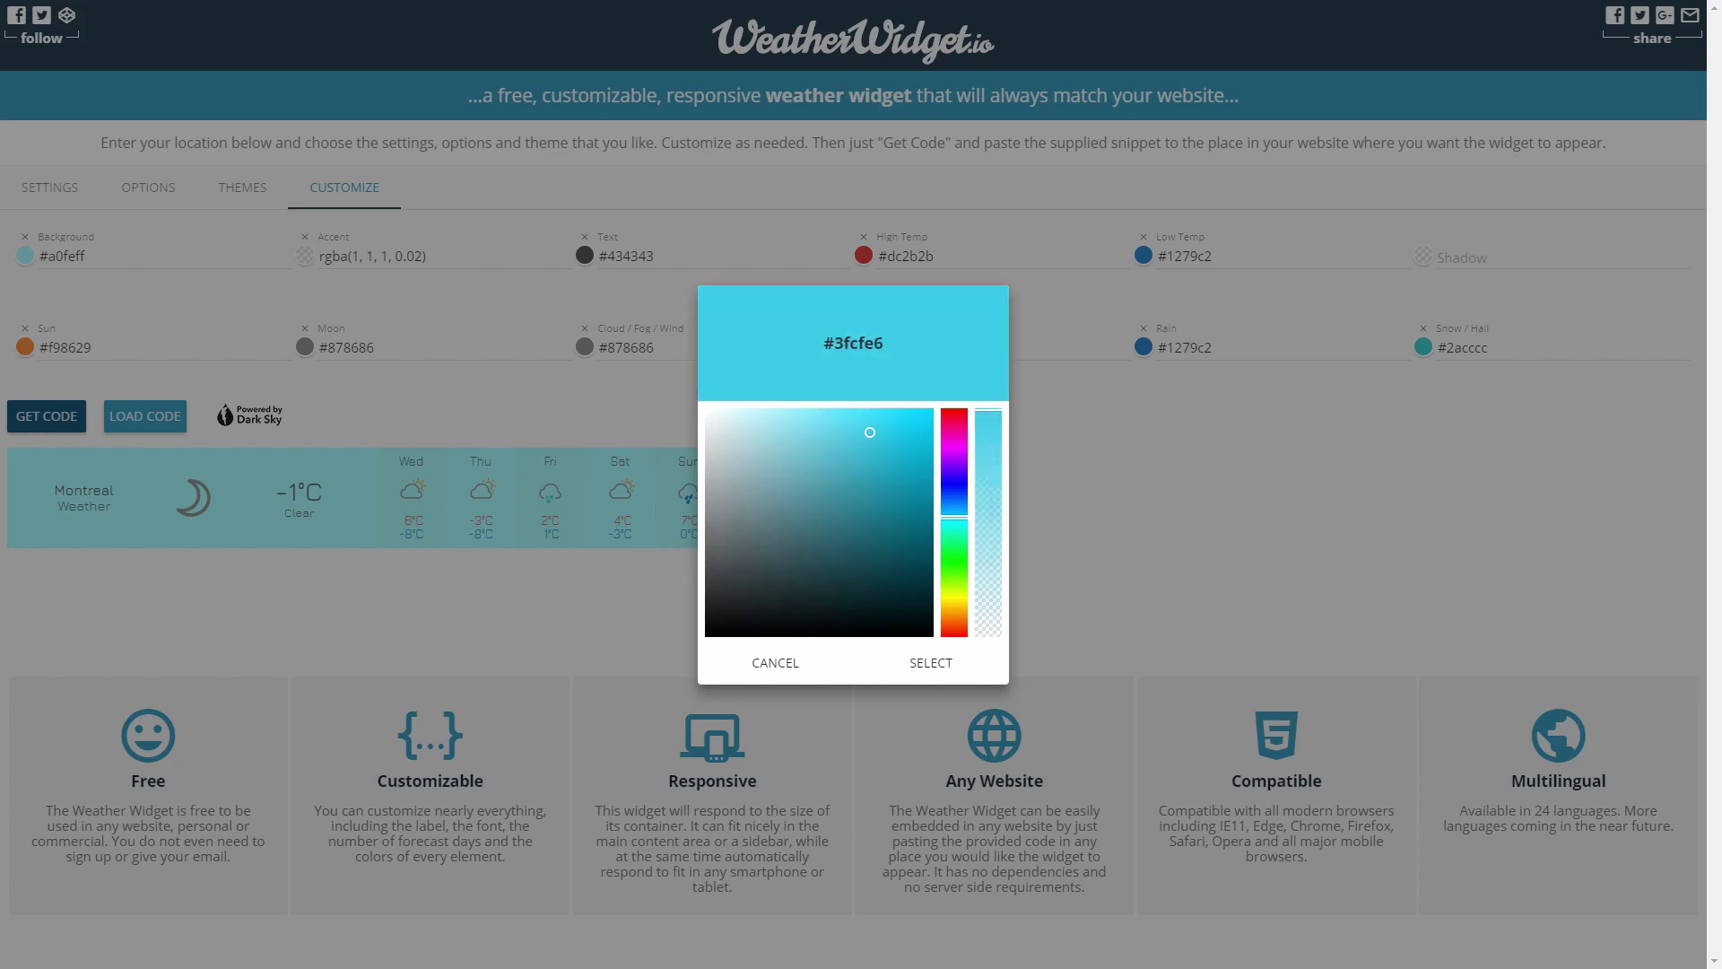
{"action": "left_click", "coordinate": [931, 662]}
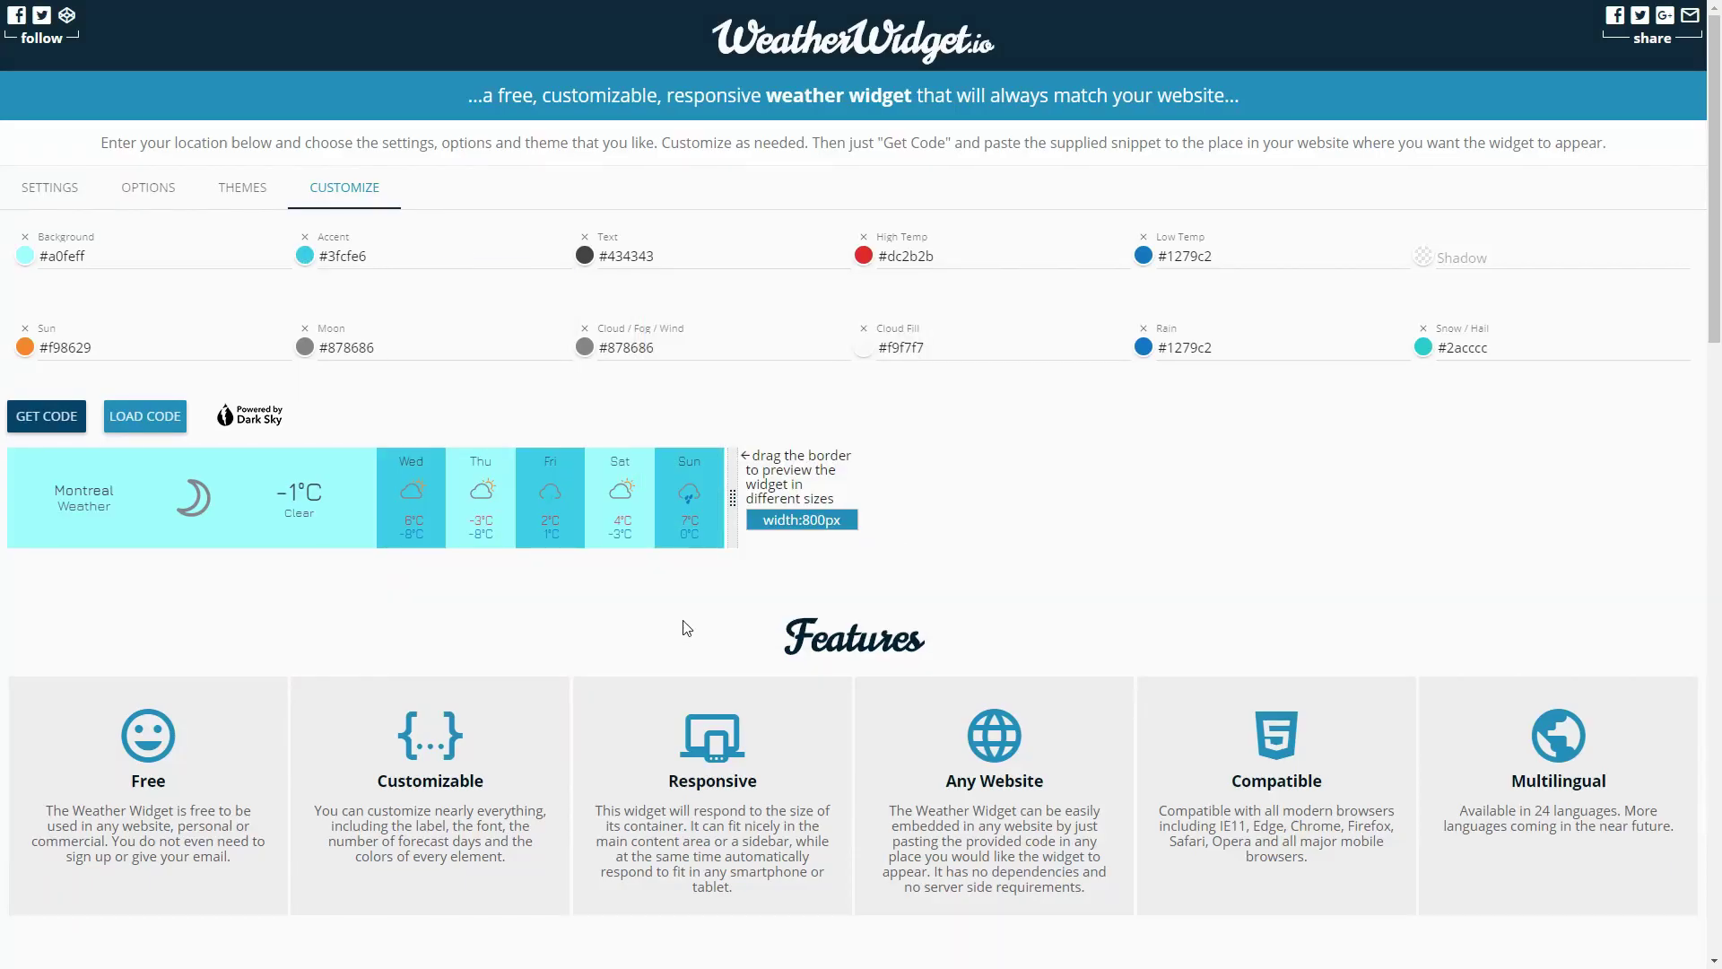
- Set the widget's accent color to black at 0.05 opacity, rgba(0, 0, 0, 0.05)
{"action": "left_click", "coordinate": [305, 256]}
{"action": "mouse_move", "coordinate": [788, 515]}
{"action": "left_mouse_down"}
{"action": "mouse_move", "coordinate": [753, 600]}
{"action": "mouse_move", "coordinate": [622, 651]}
{"action": "left_mouse_up"}
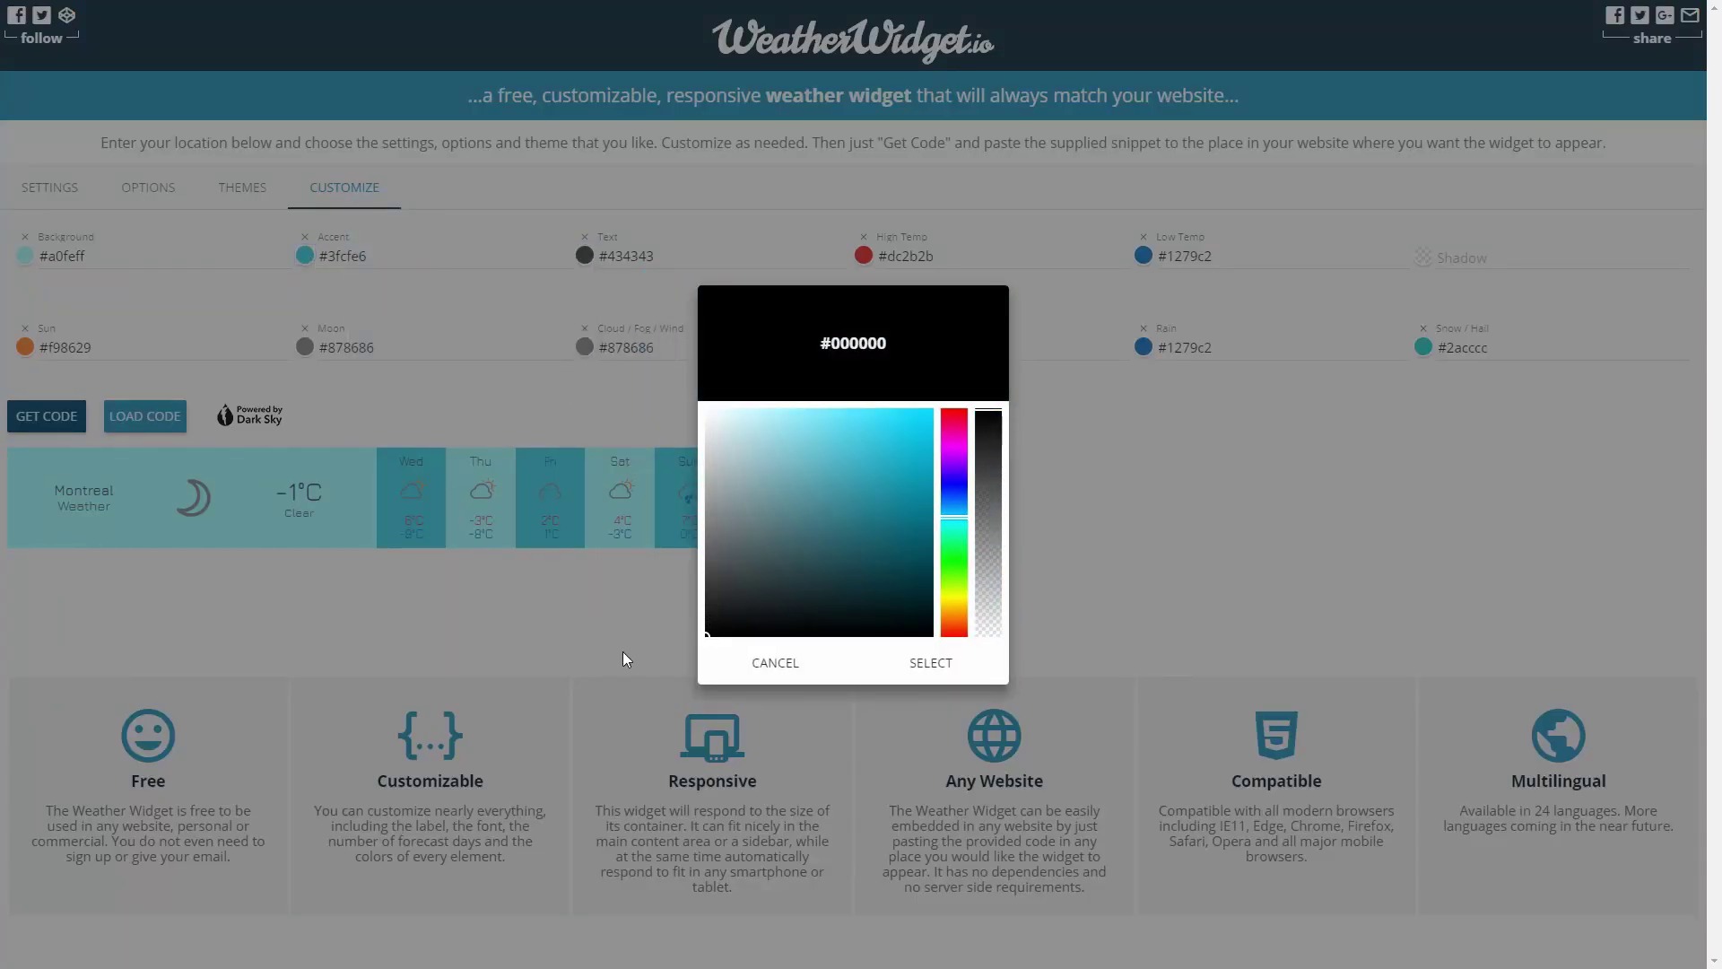
{"action": "left_click_drag", "start_coordinate": [984, 453], "coordinate": [992, 633]}
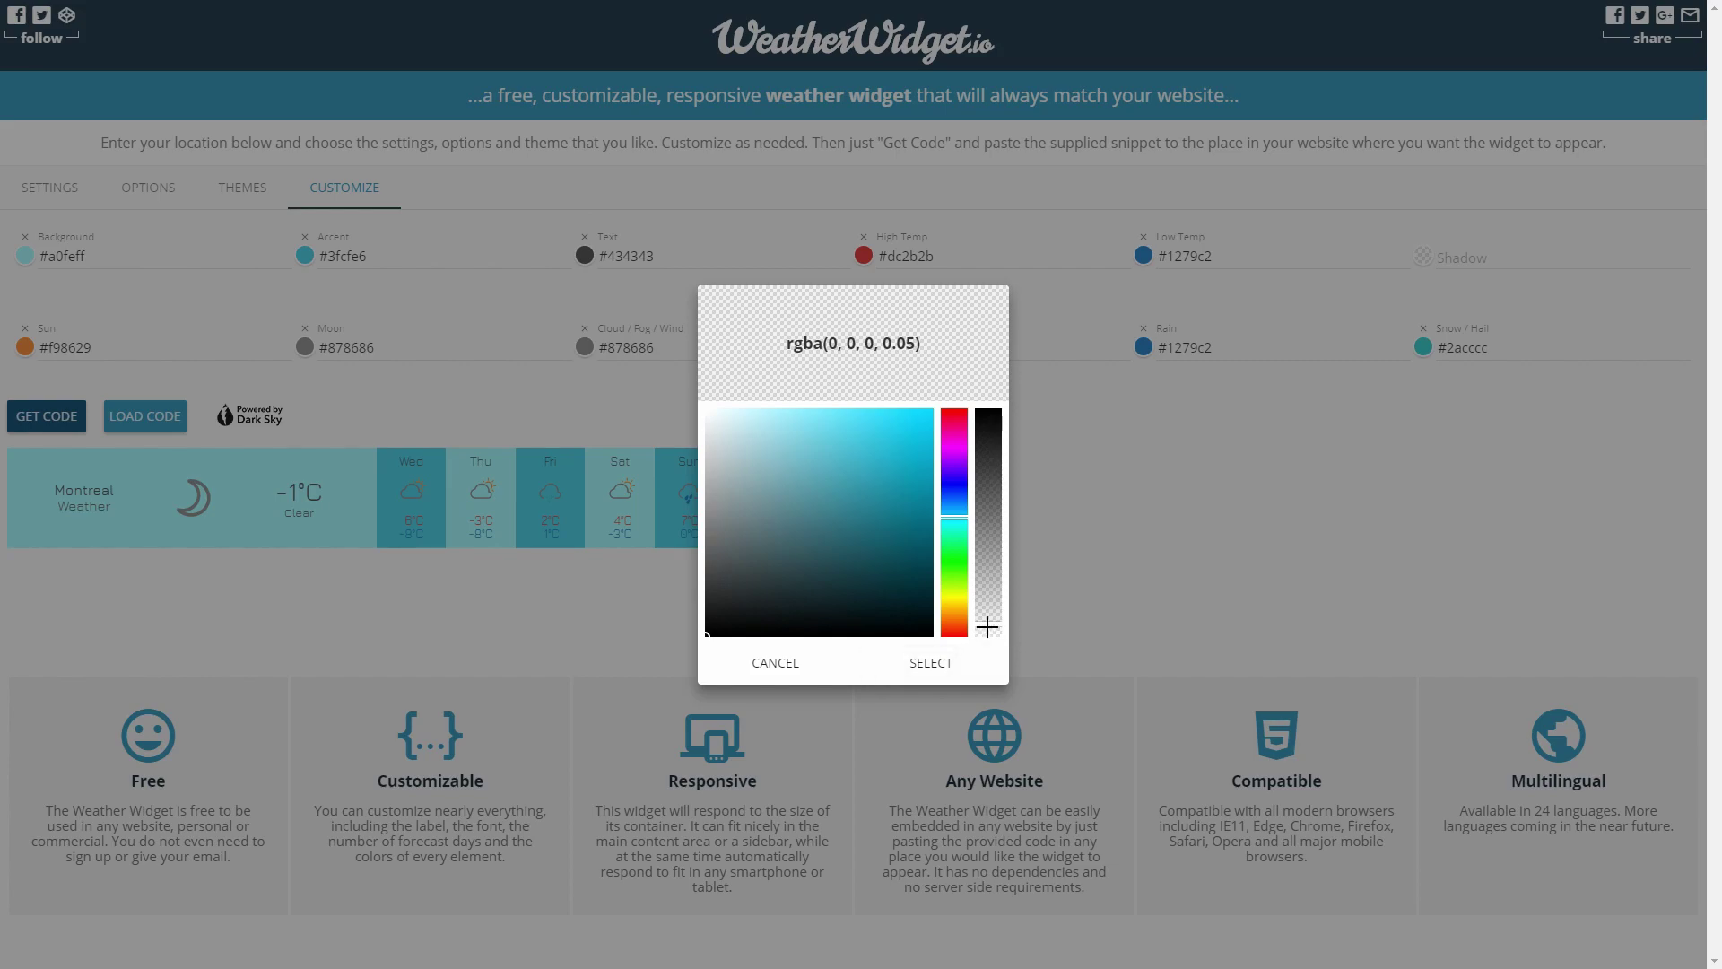
{"action": "left_click", "coordinate": [924, 662]}
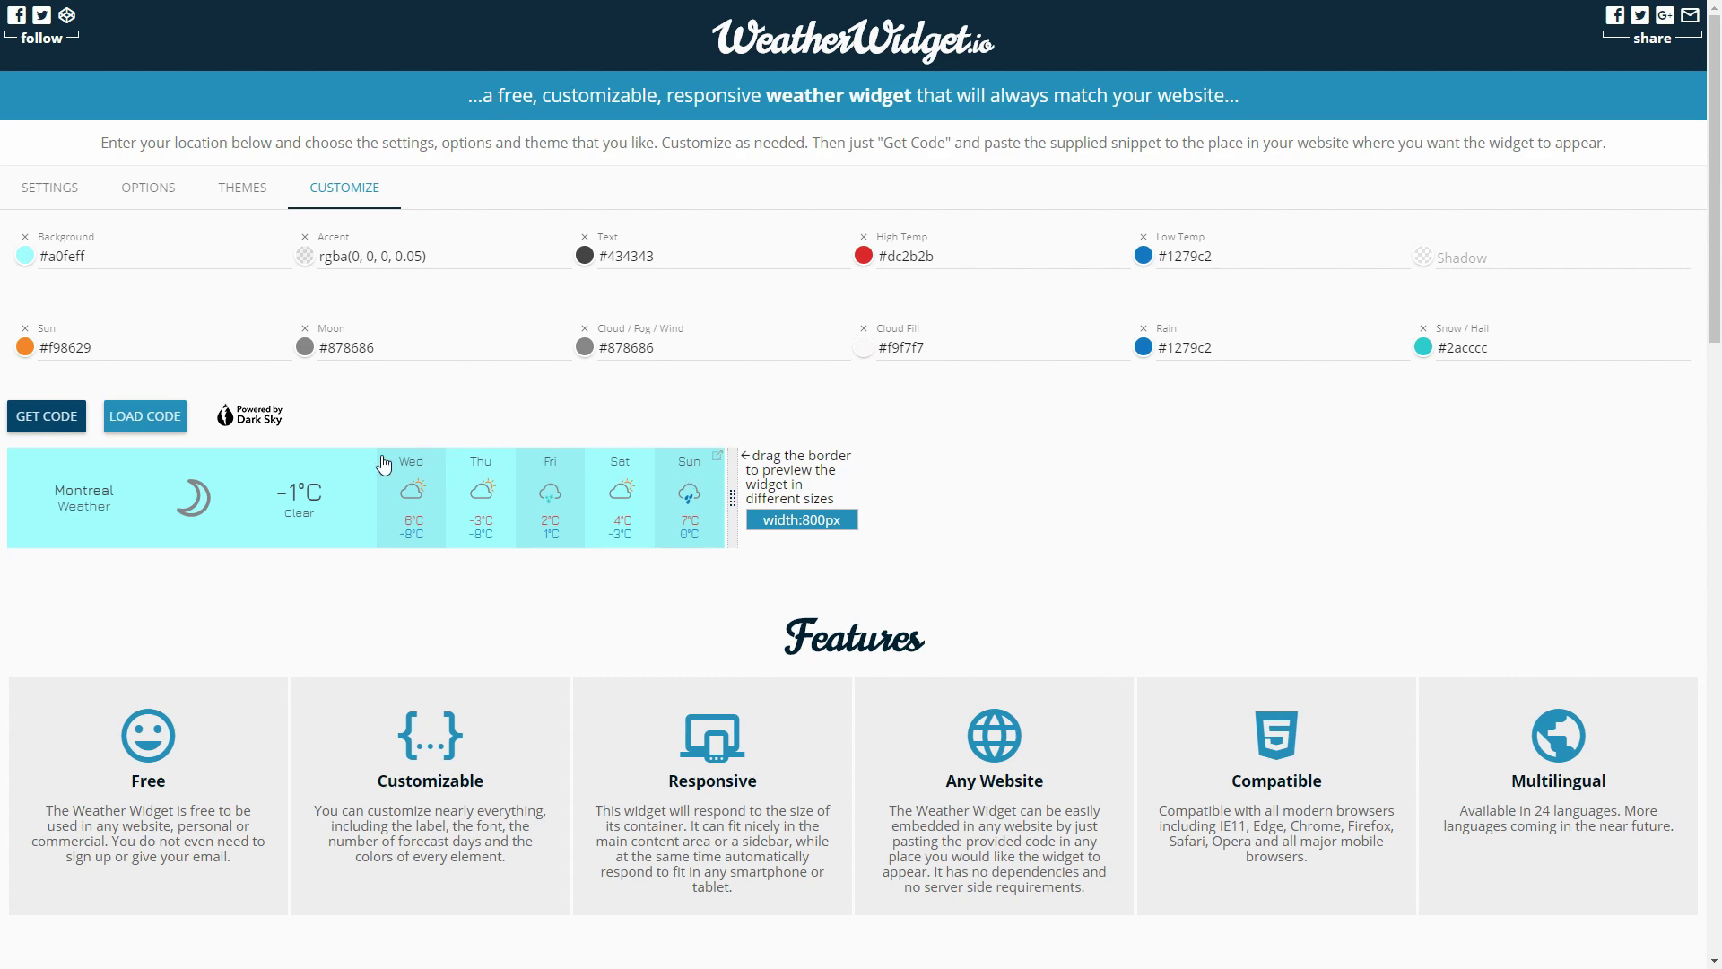
- Set the widget's text color to the dark blue #020c98
{"action": "left_click", "coordinate": [584, 256]}
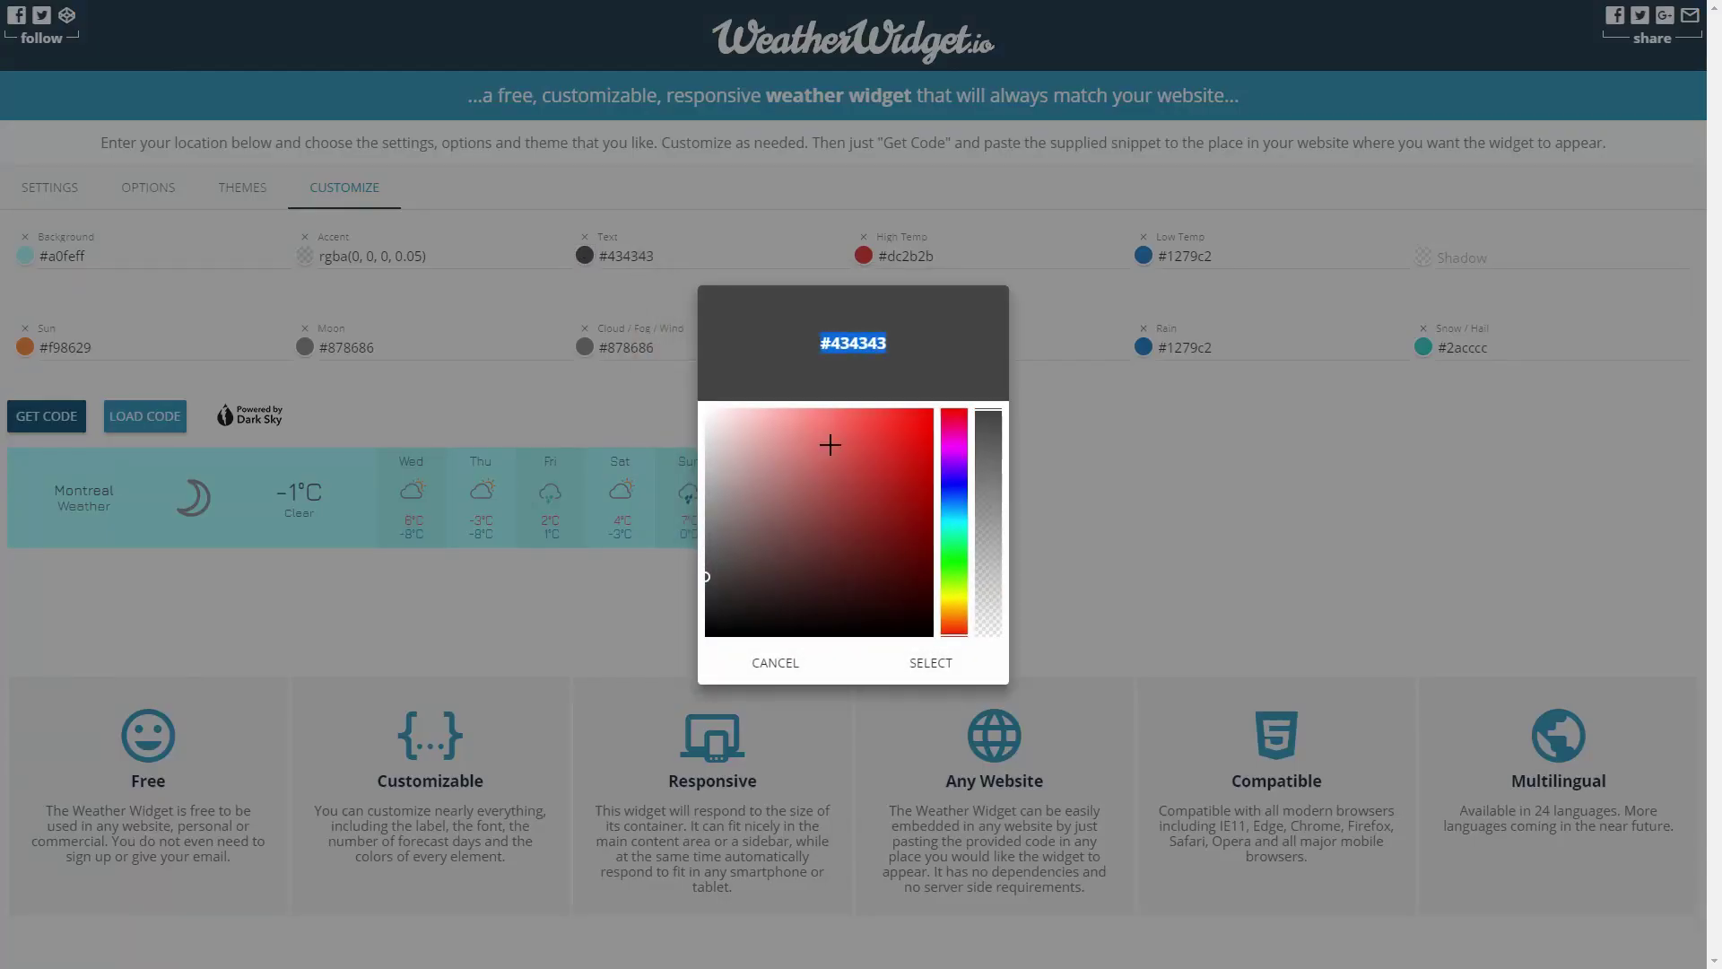
{"action": "left_click", "coordinate": [959, 487]}
{"action": "mouse_move", "coordinate": [924, 519]}
{"action": "left_mouse_down"}
{"action": "mouse_move", "coordinate": [931, 535]}
{"action": "mouse_move", "coordinate": [927, 501]}
{"action": "left_mouse_up"}
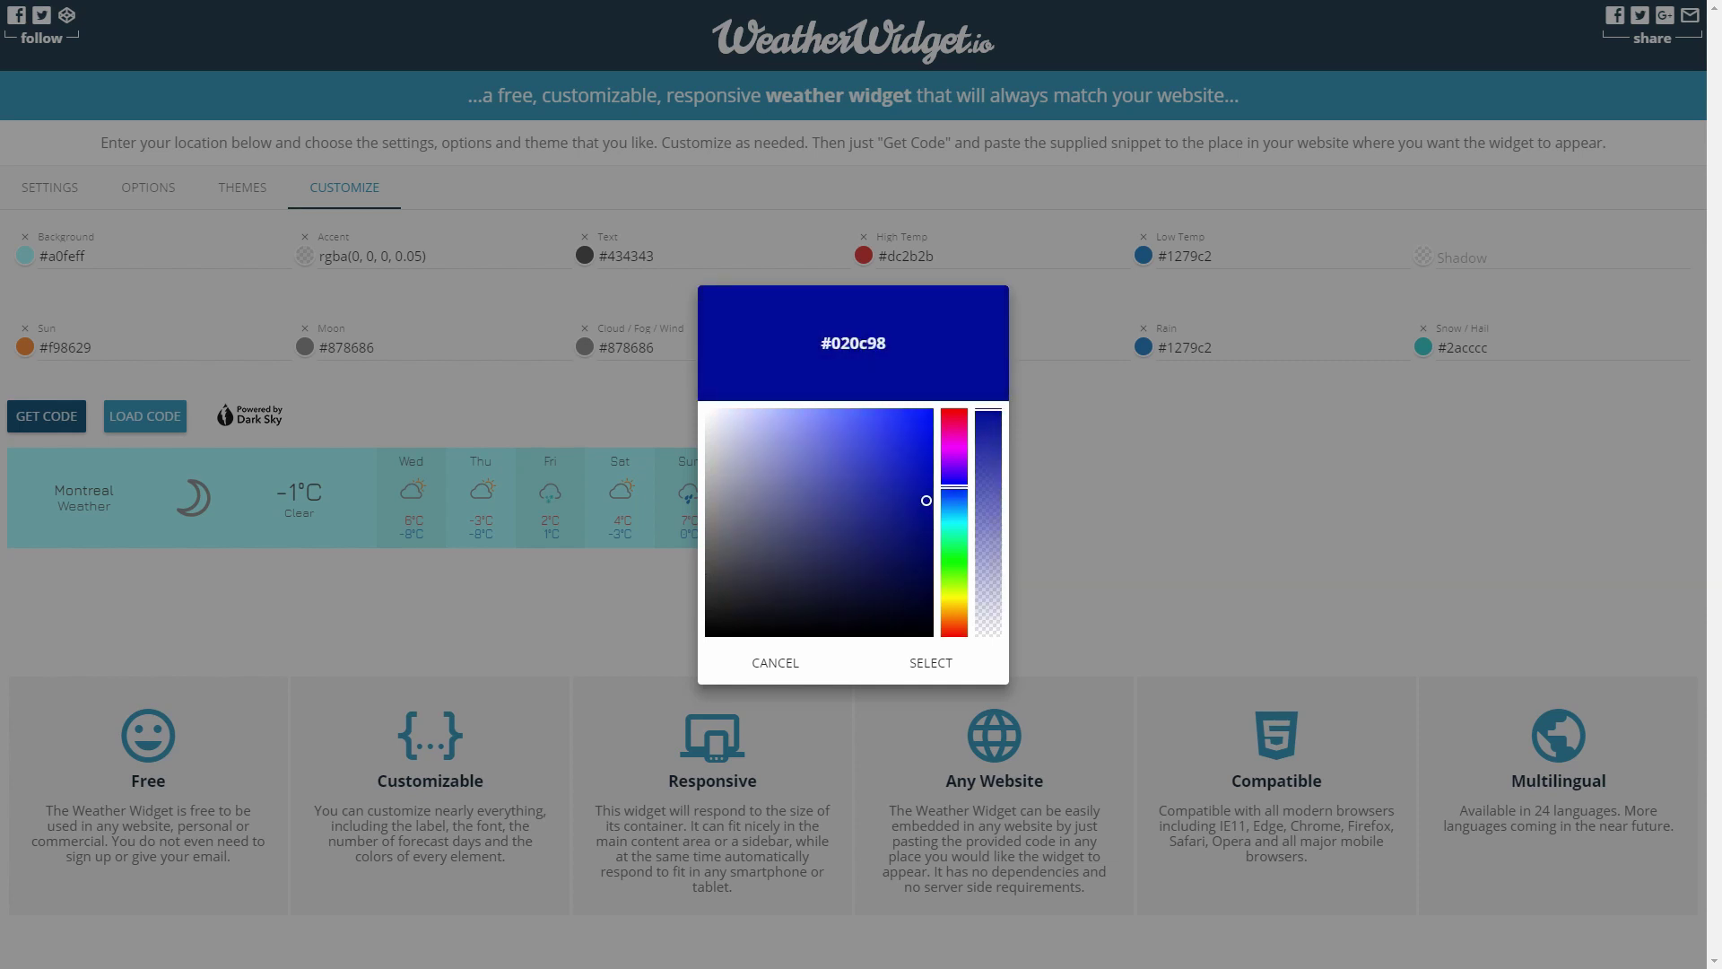
{"action": "left_click", "coordinate": [939, 661]}
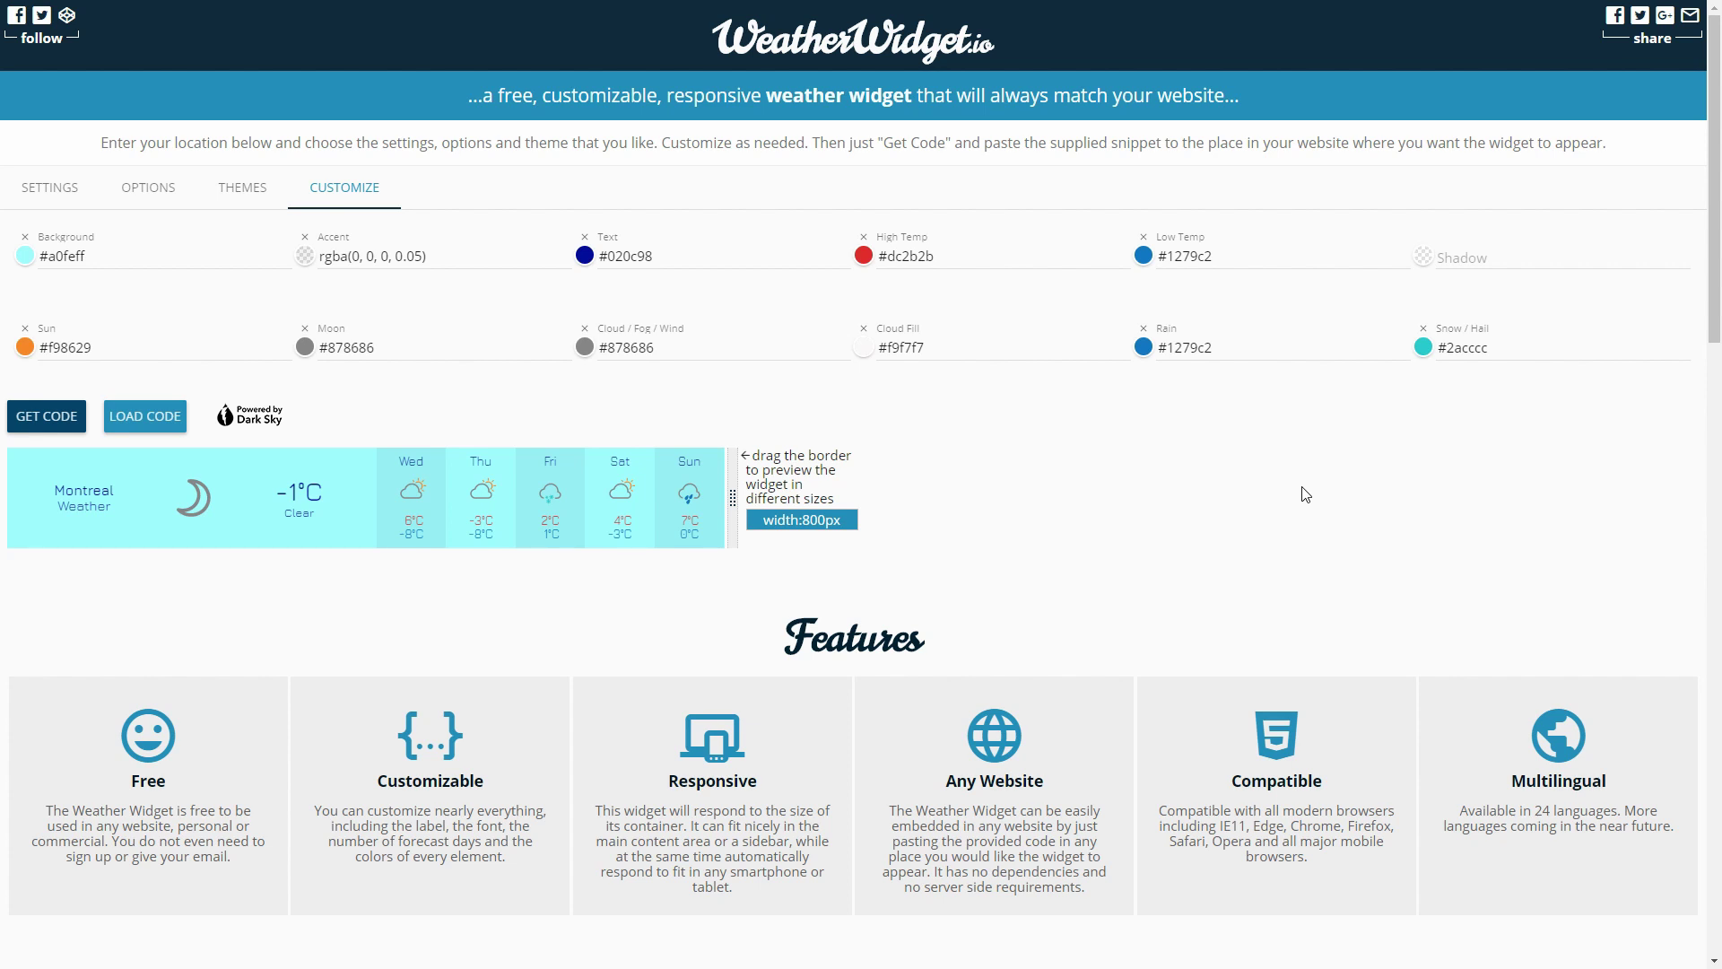
- Clear the High Temp color, and set it to the dark red #ad0000
{"action": "left_click", "coordinate": [865, 236]}
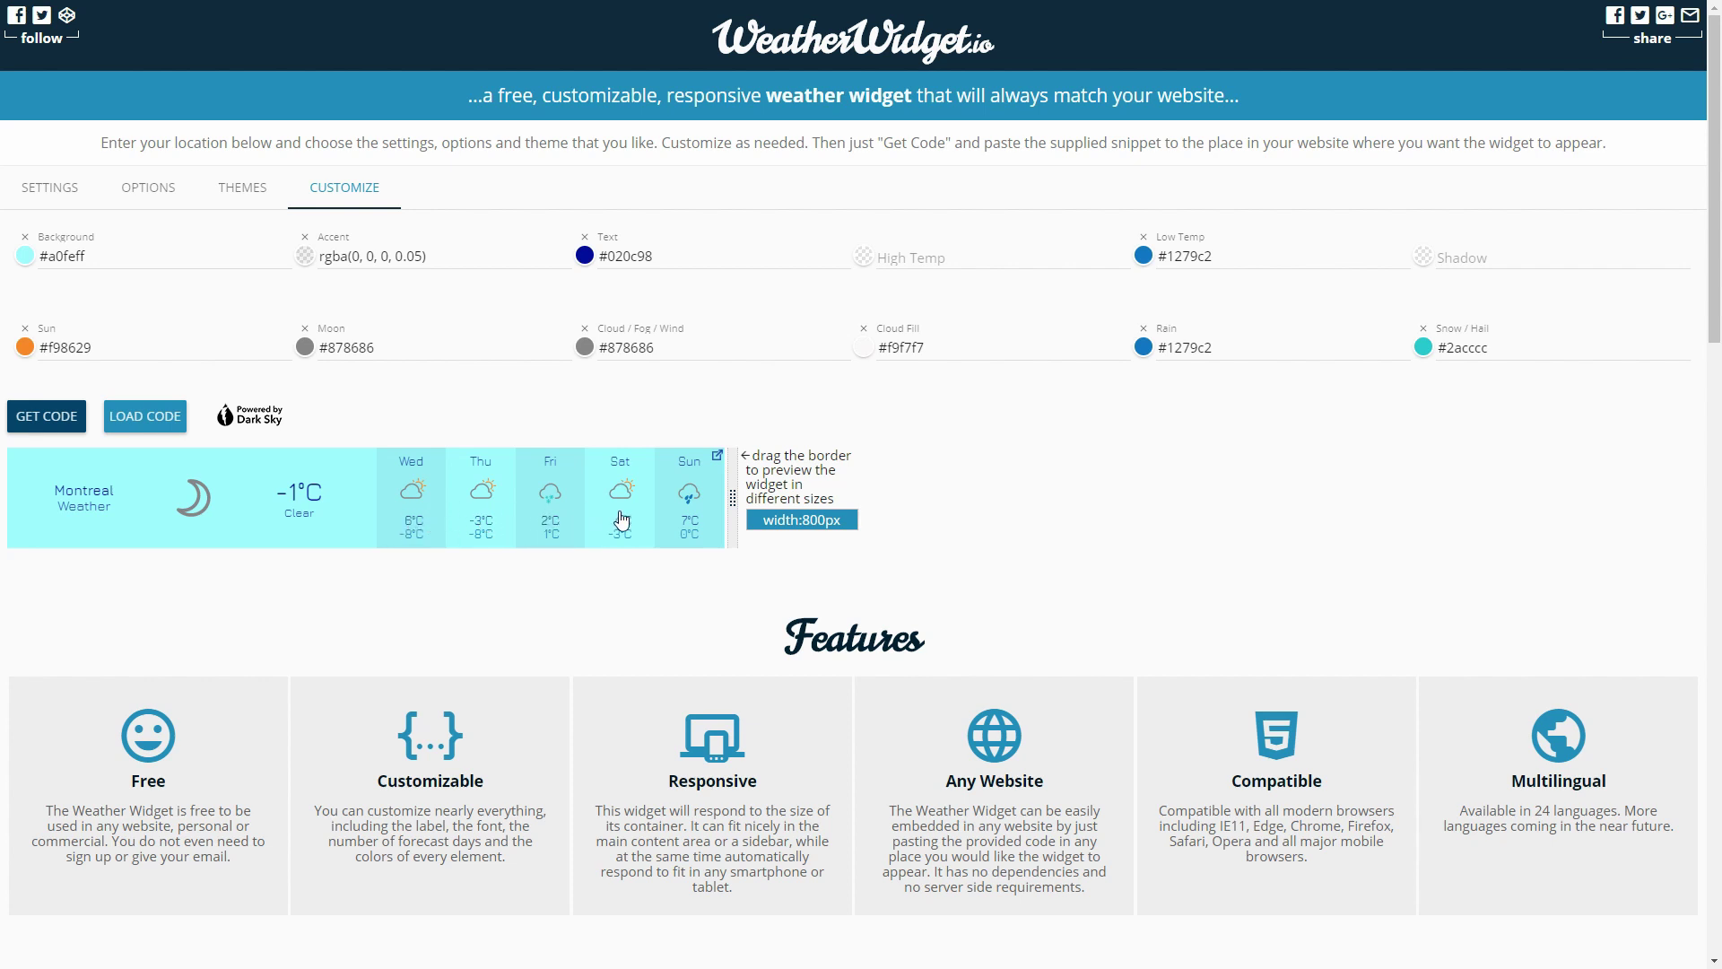
{"action": "left_click", "coordinate": [864, 259]}
{"action": "mouse_move", "coordinate": [910, 446]}
{"action": "left_mouse_down"}
{"action": "mouse_move", "coordinate": [932, 408]}
{"action": "mouse_move", "coordinate": [952, 466]}
{"action": "left_mouse_up"}
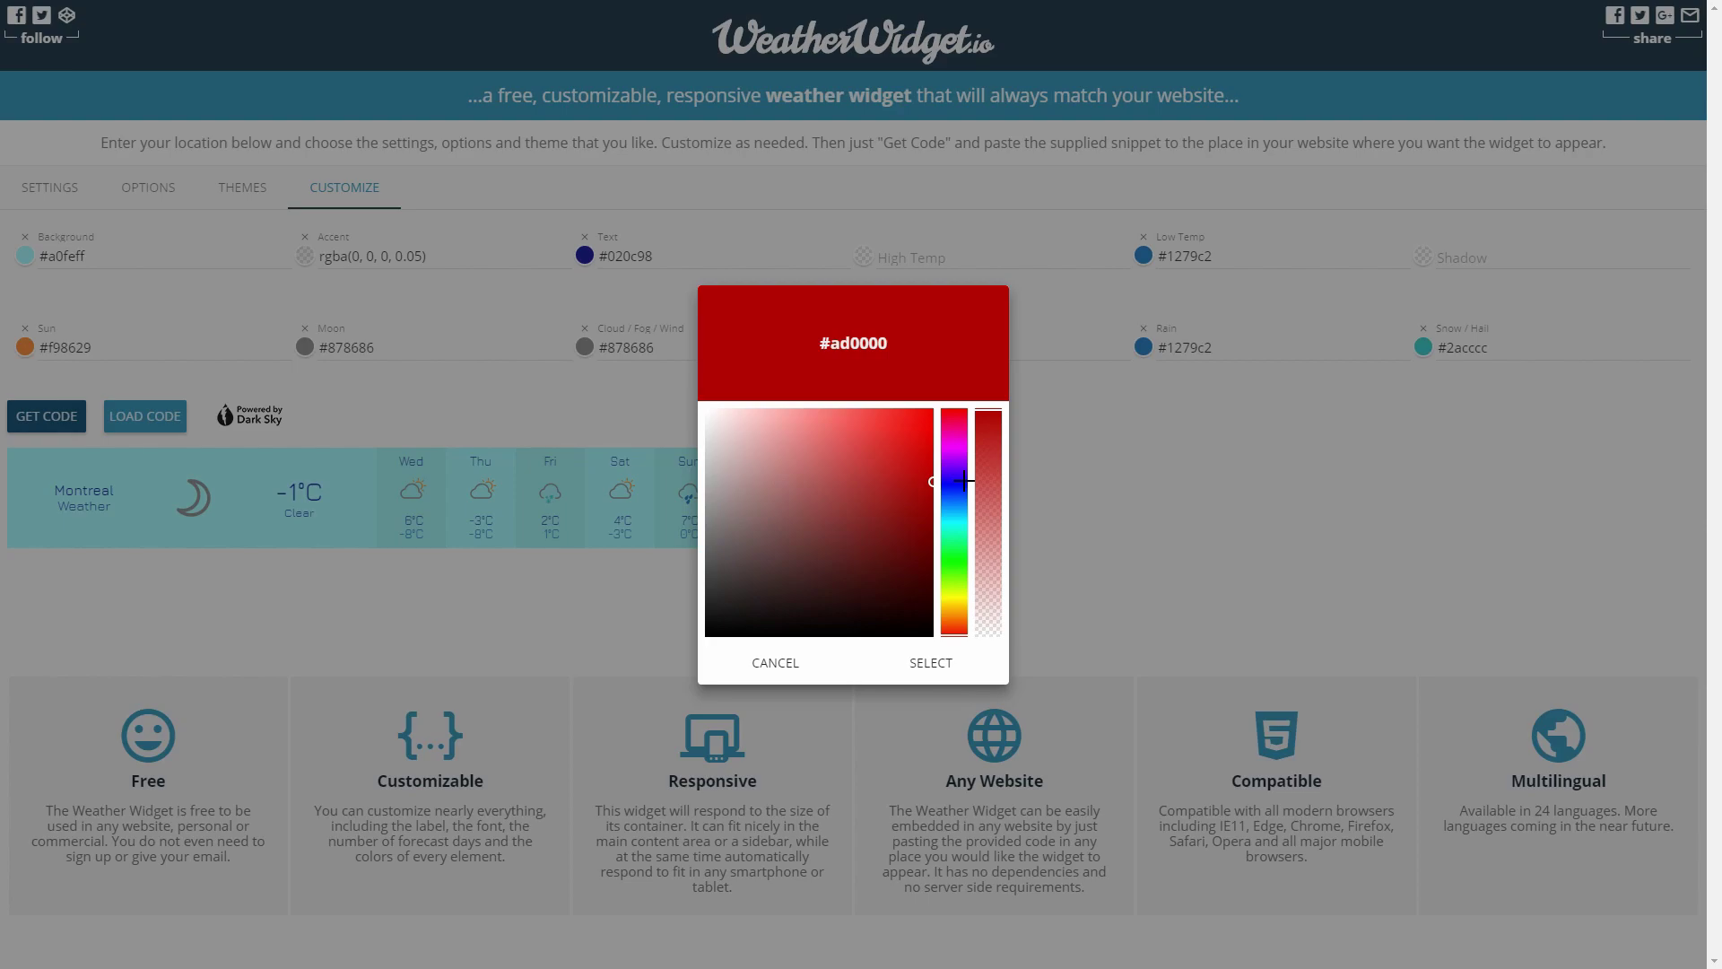
{"action": "left_click", "coordinate": [969, 675]}
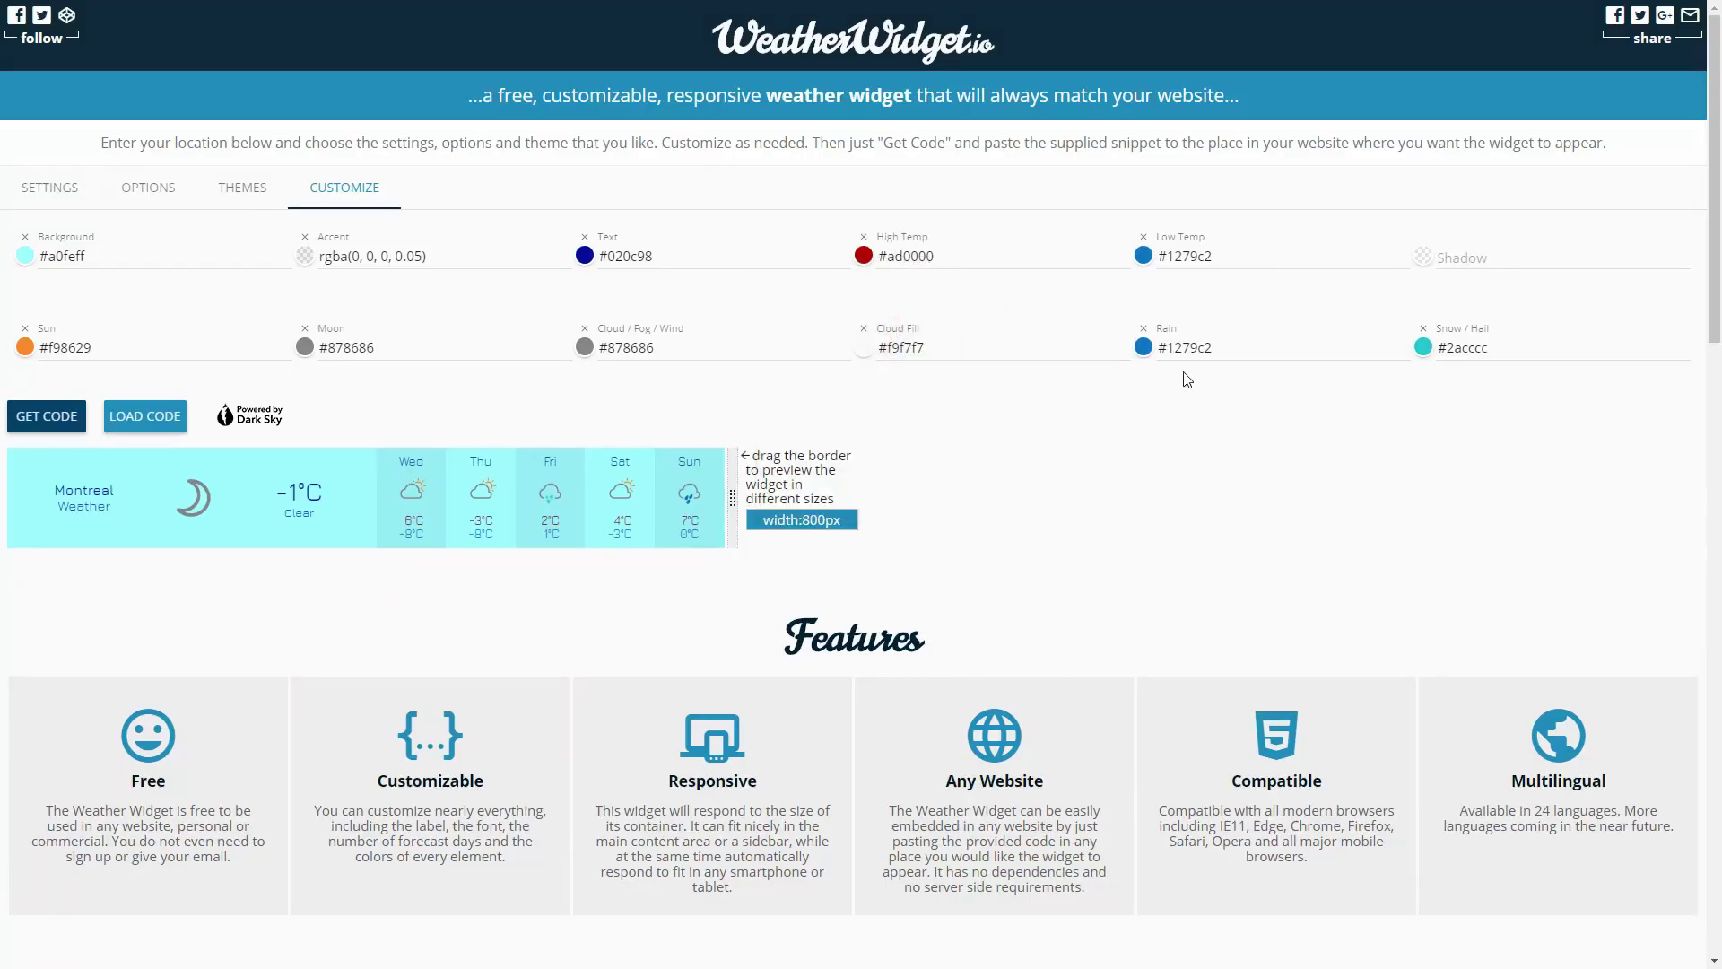
- Set the Low Temp color to the gray #727272
{"action": "left_click", "coordinate": [1144, 255]}
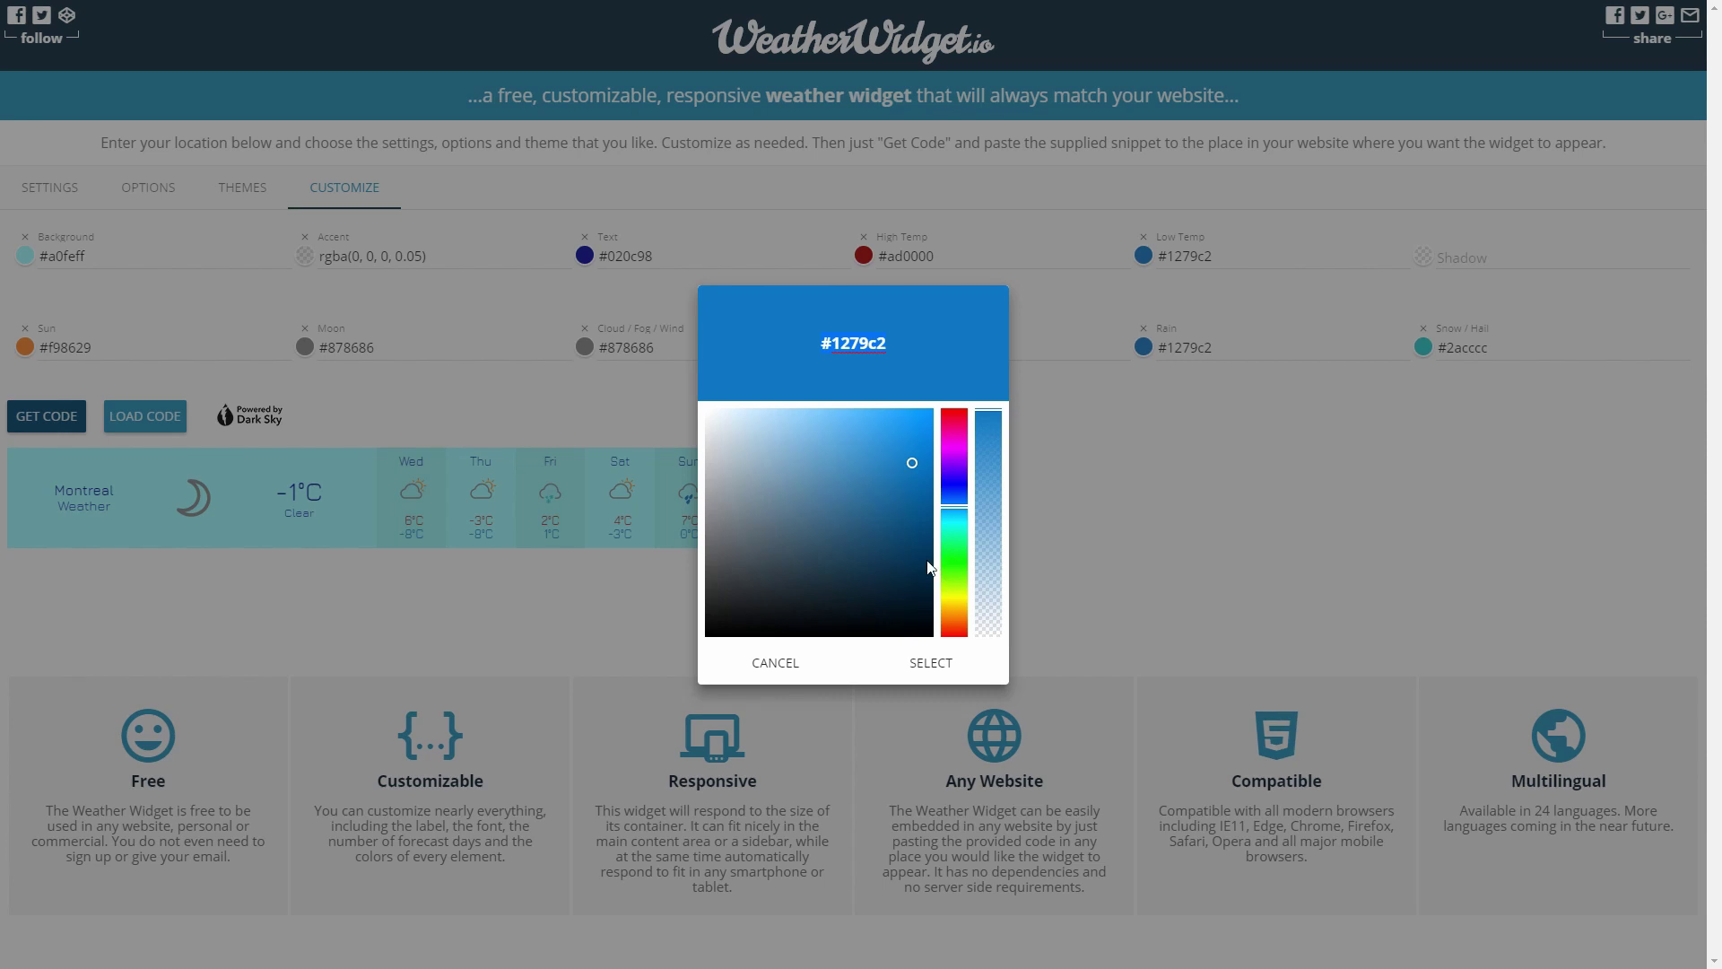
{"action": "mouse_move", "coordinate": [826, 604]}
{"action": "left_mouse_down"}
{"action": "mouse_move", "coordinate": [662, 605]}
{"action": "mouse_move", "coordinate": [655, 533]}
{"action": "left_mouse_up"}
{"action": "left_click", "coordinate": [897, 662]}
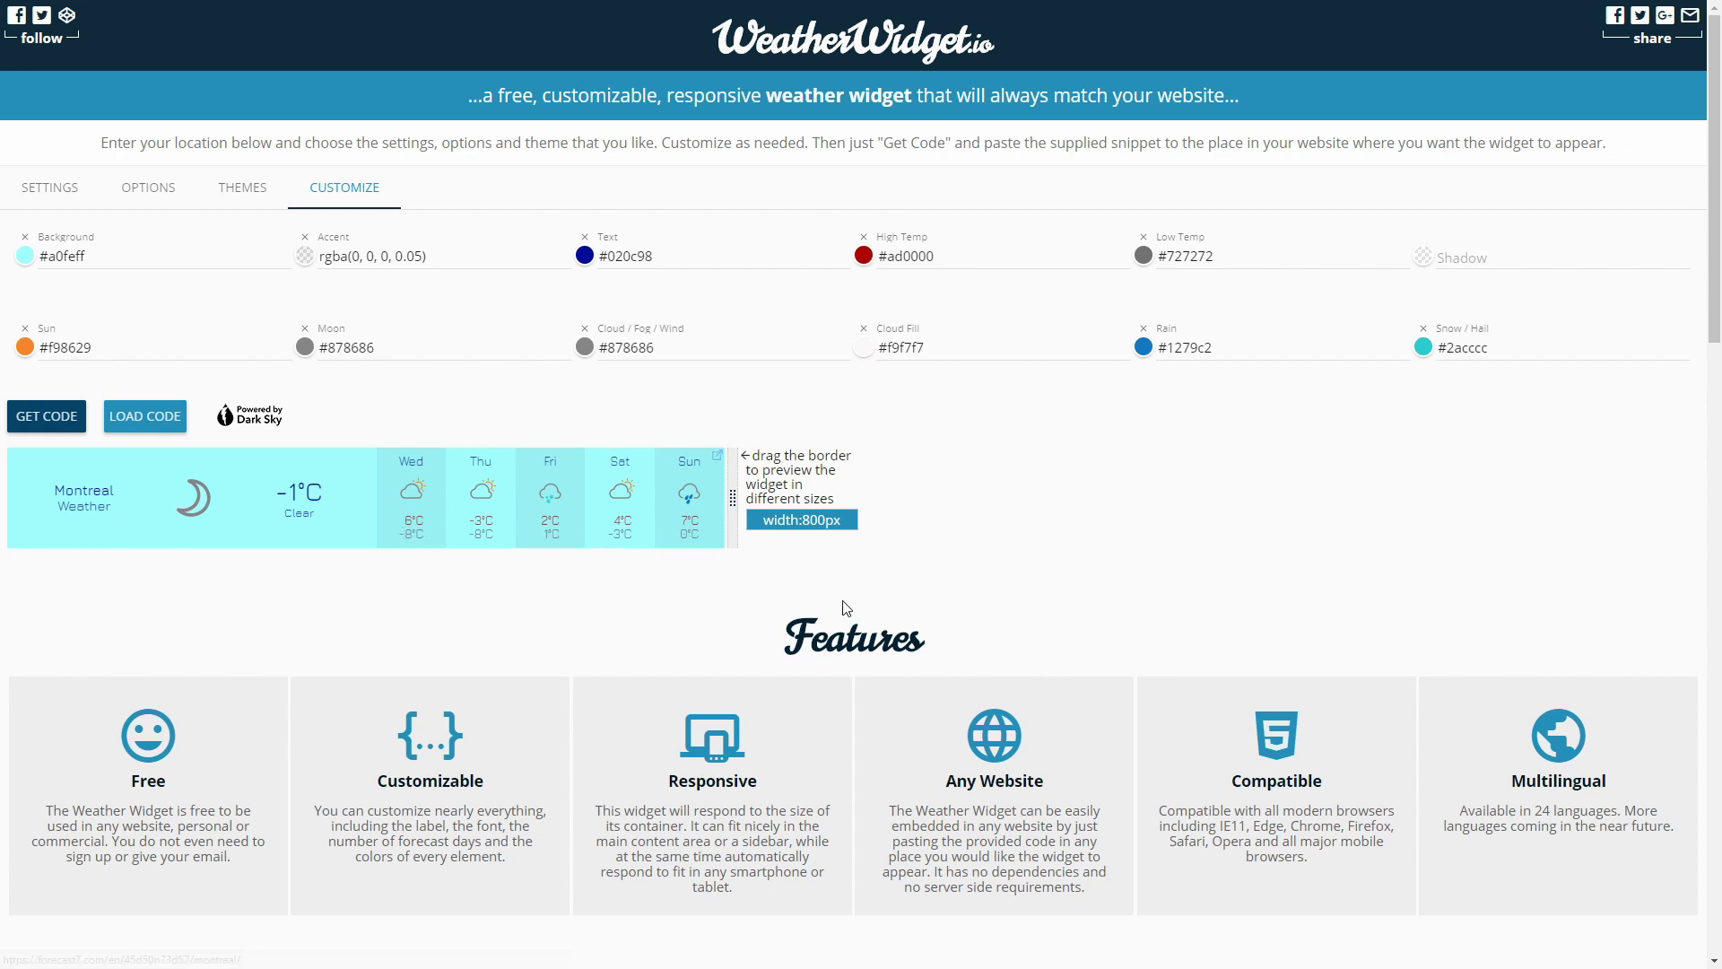
- Try a black shadow on the widget, reduce it to 0.3 opacity, rgba(0, 0, 0, 0.3), and clear the Shadow color
{"action": "left_click", "coordinate": [1421, 259]}
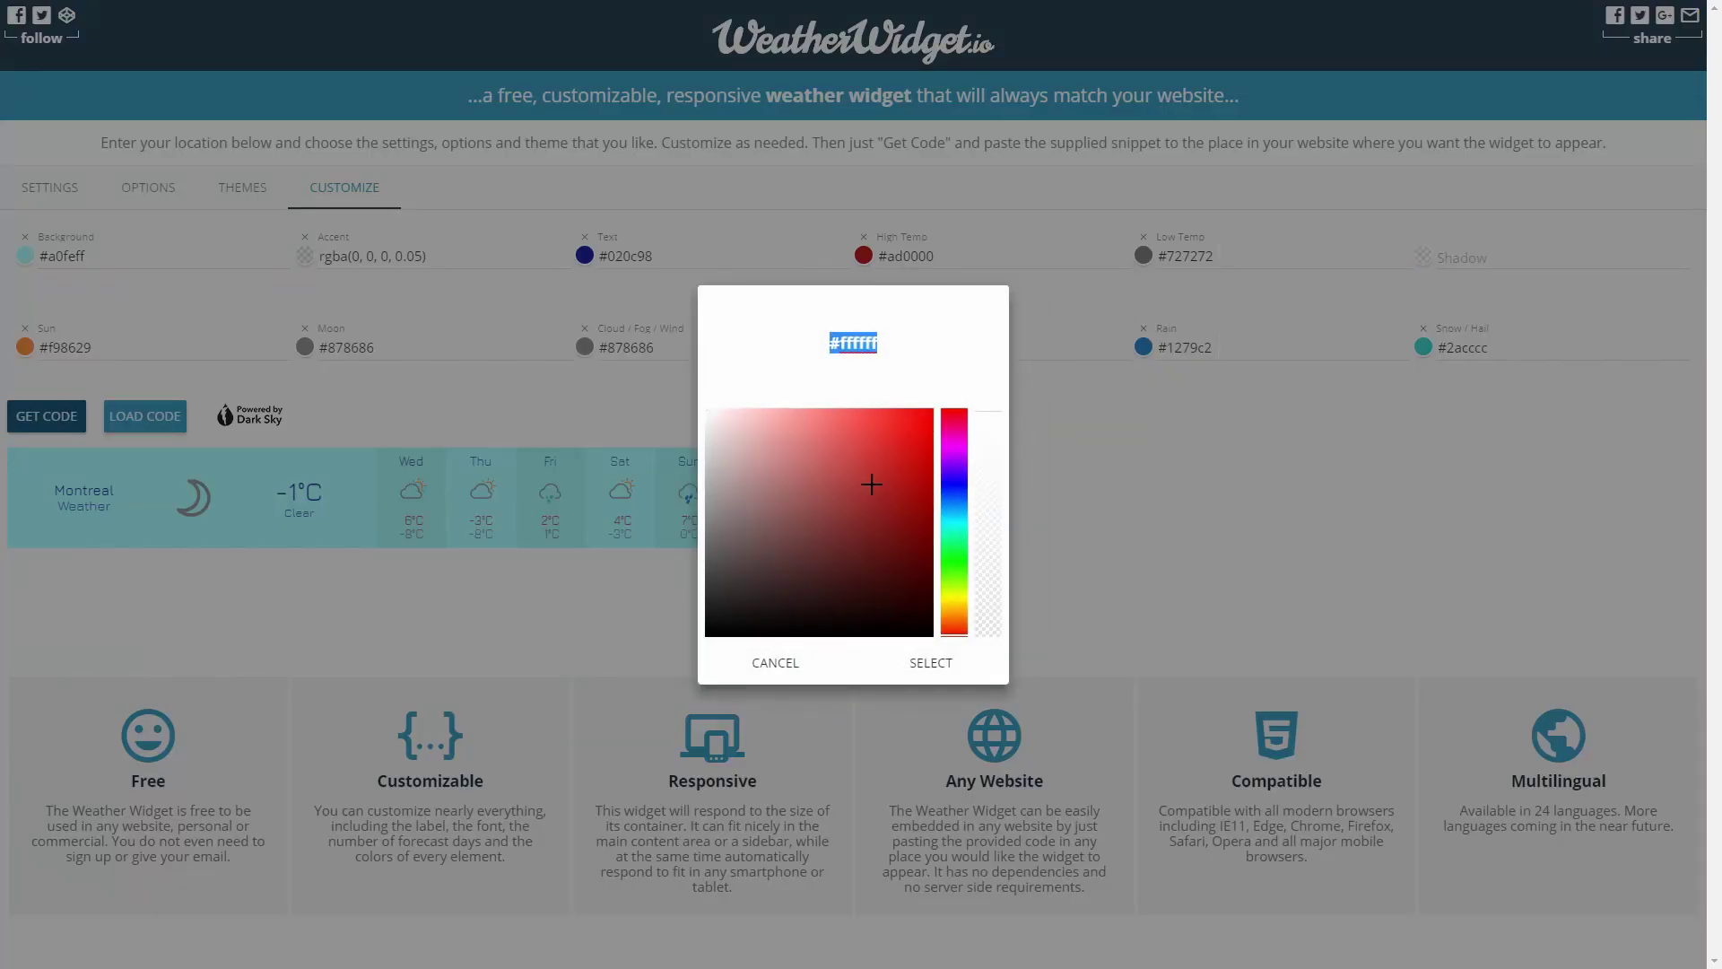
{"action": "left_click", "coordinate": [720, 626]}
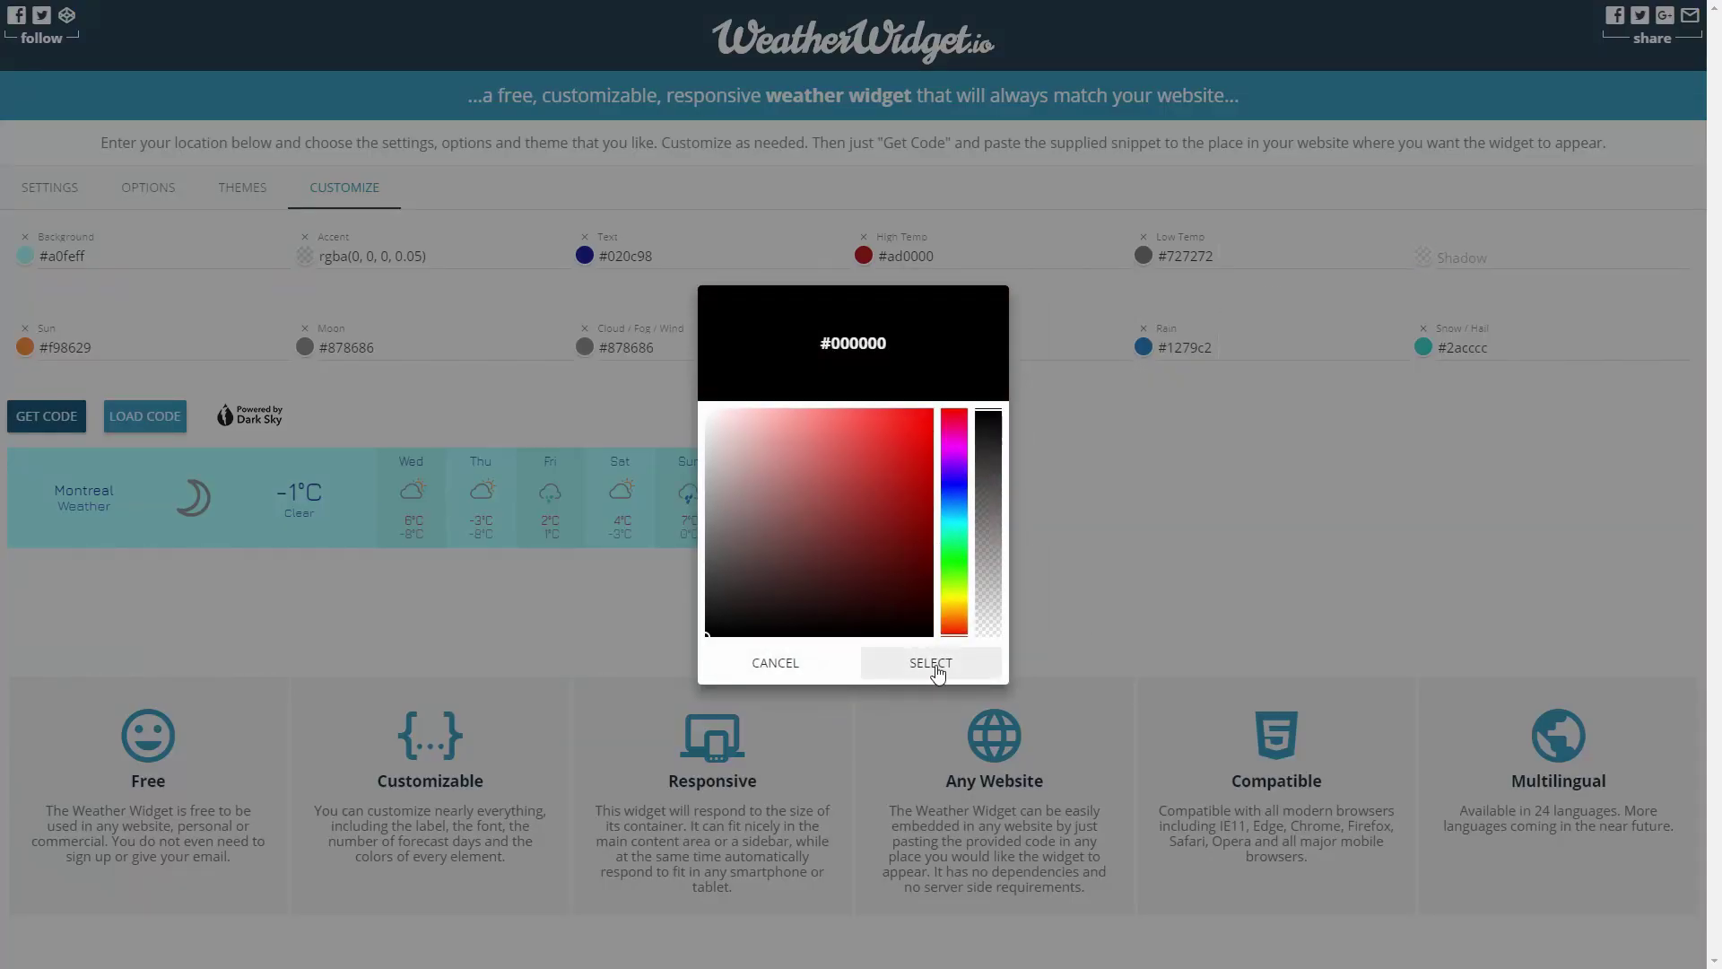
{"action": "left_click", "coordinate": [932, 663]}
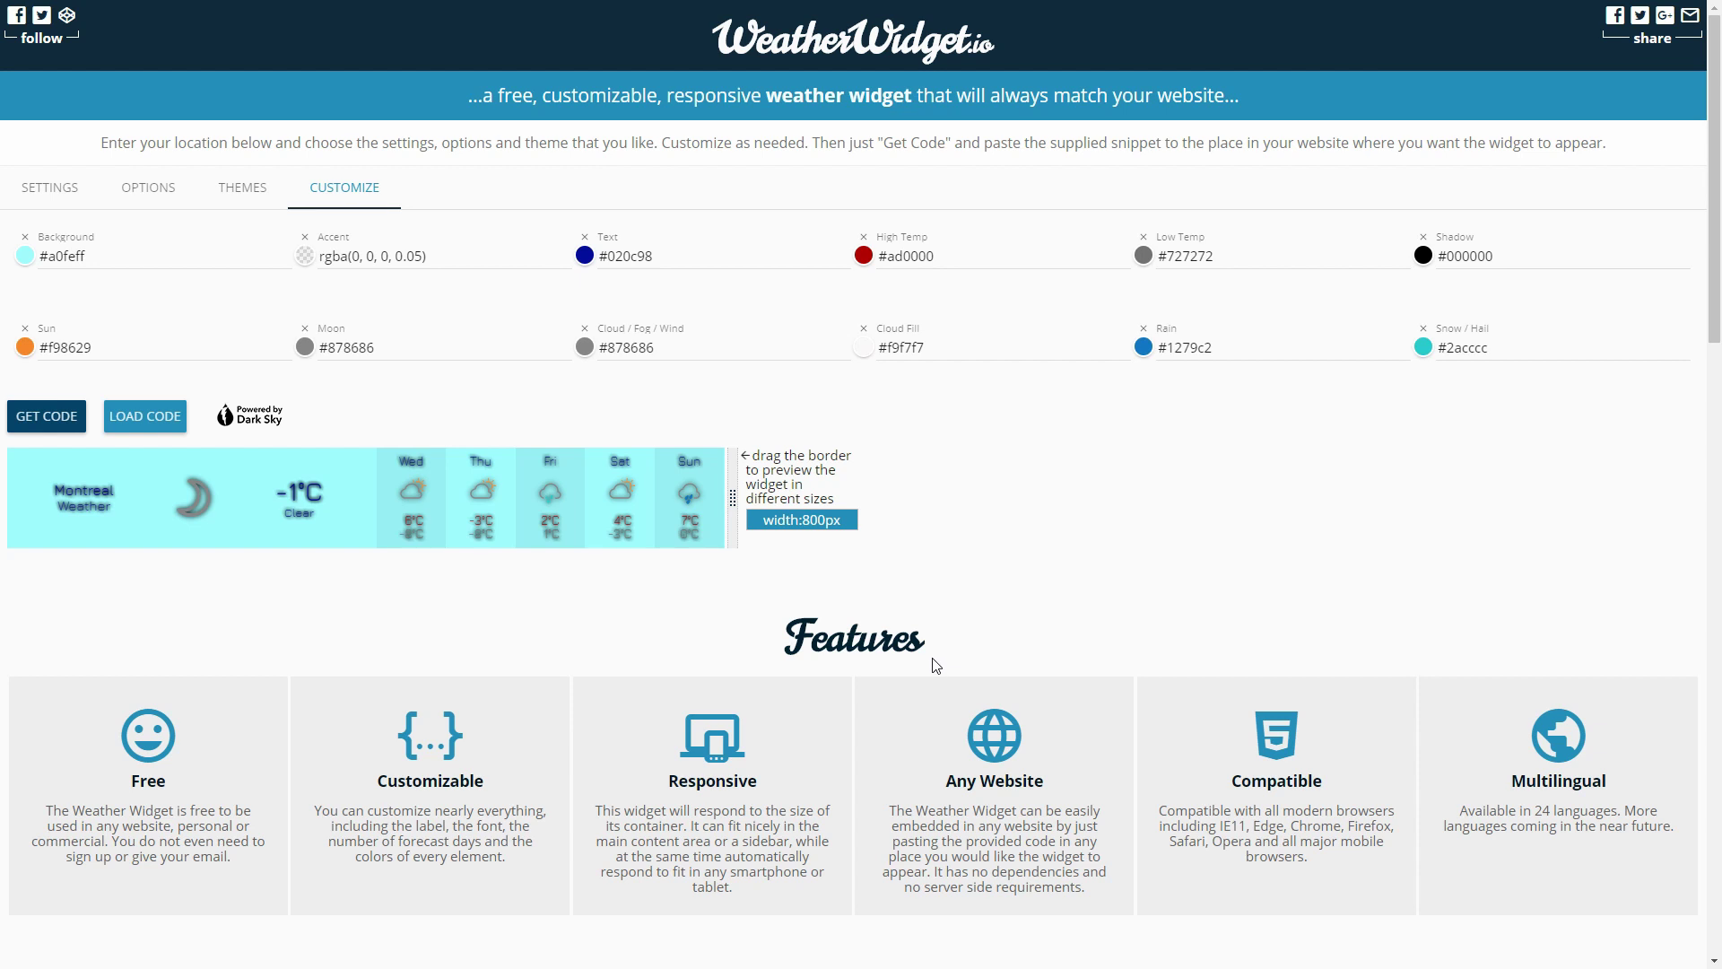
{"action": "left_click", "coordinate": [1425, 256]}
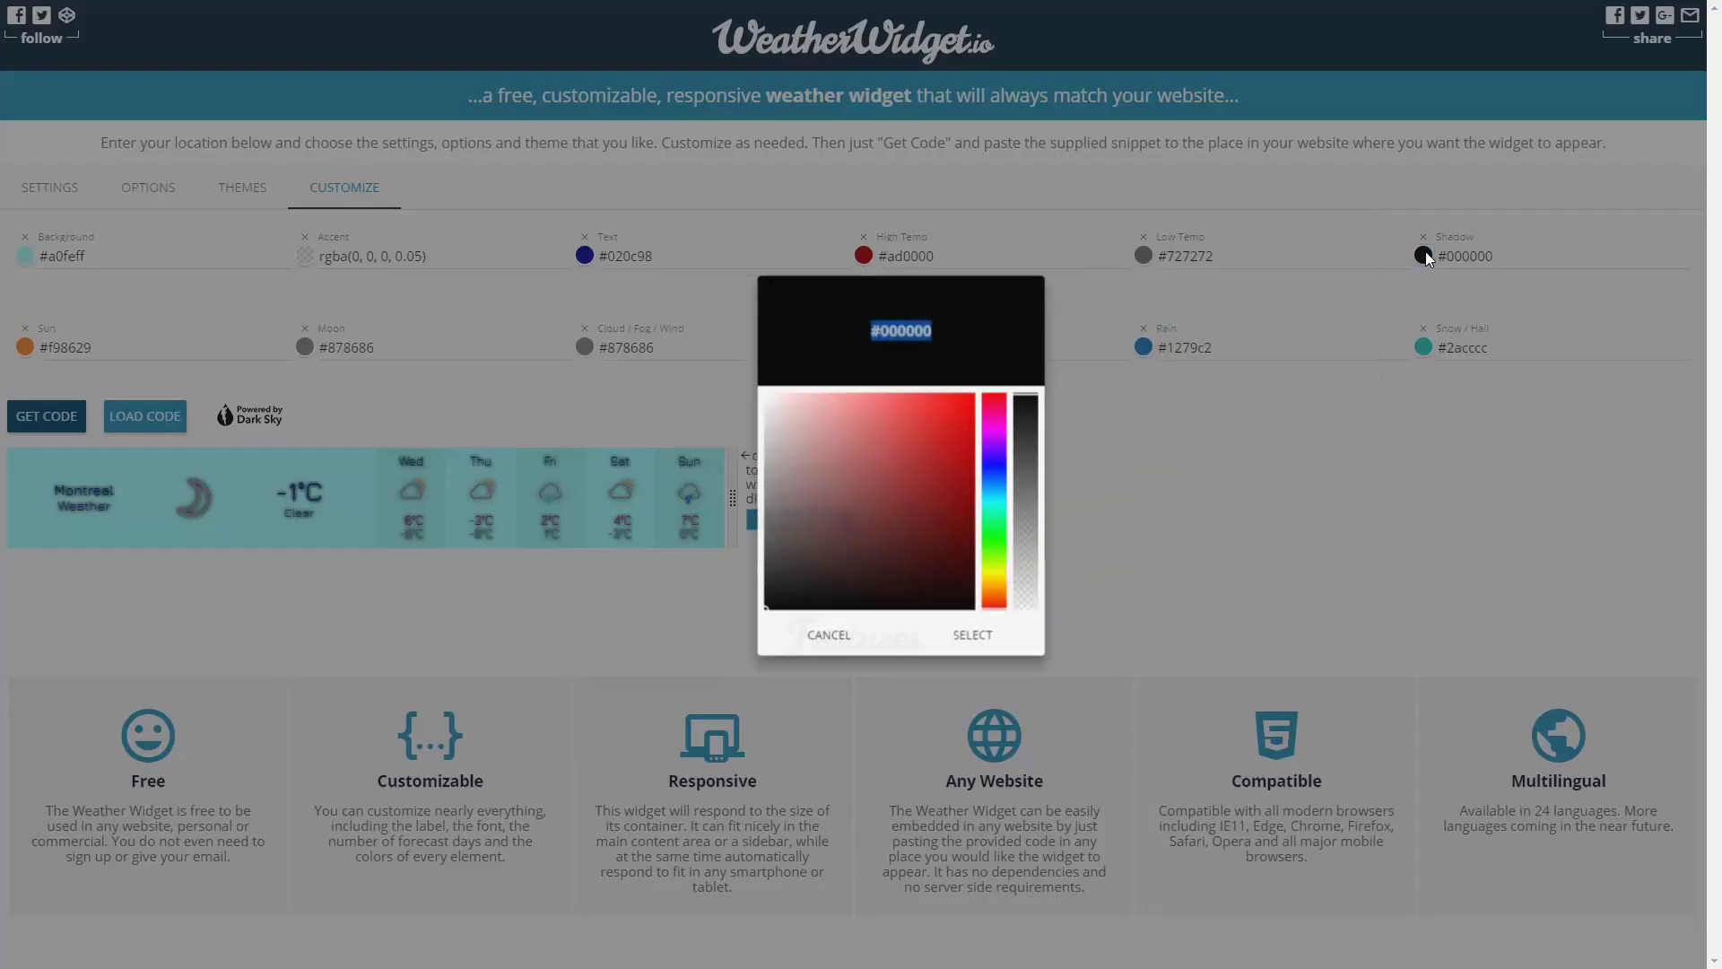
{"action": "left_click_drag", "start_coordinate": [991, 482], "coordinate": [991, 568]}
{"action": "left_click", "coordinate": [932, 663]}
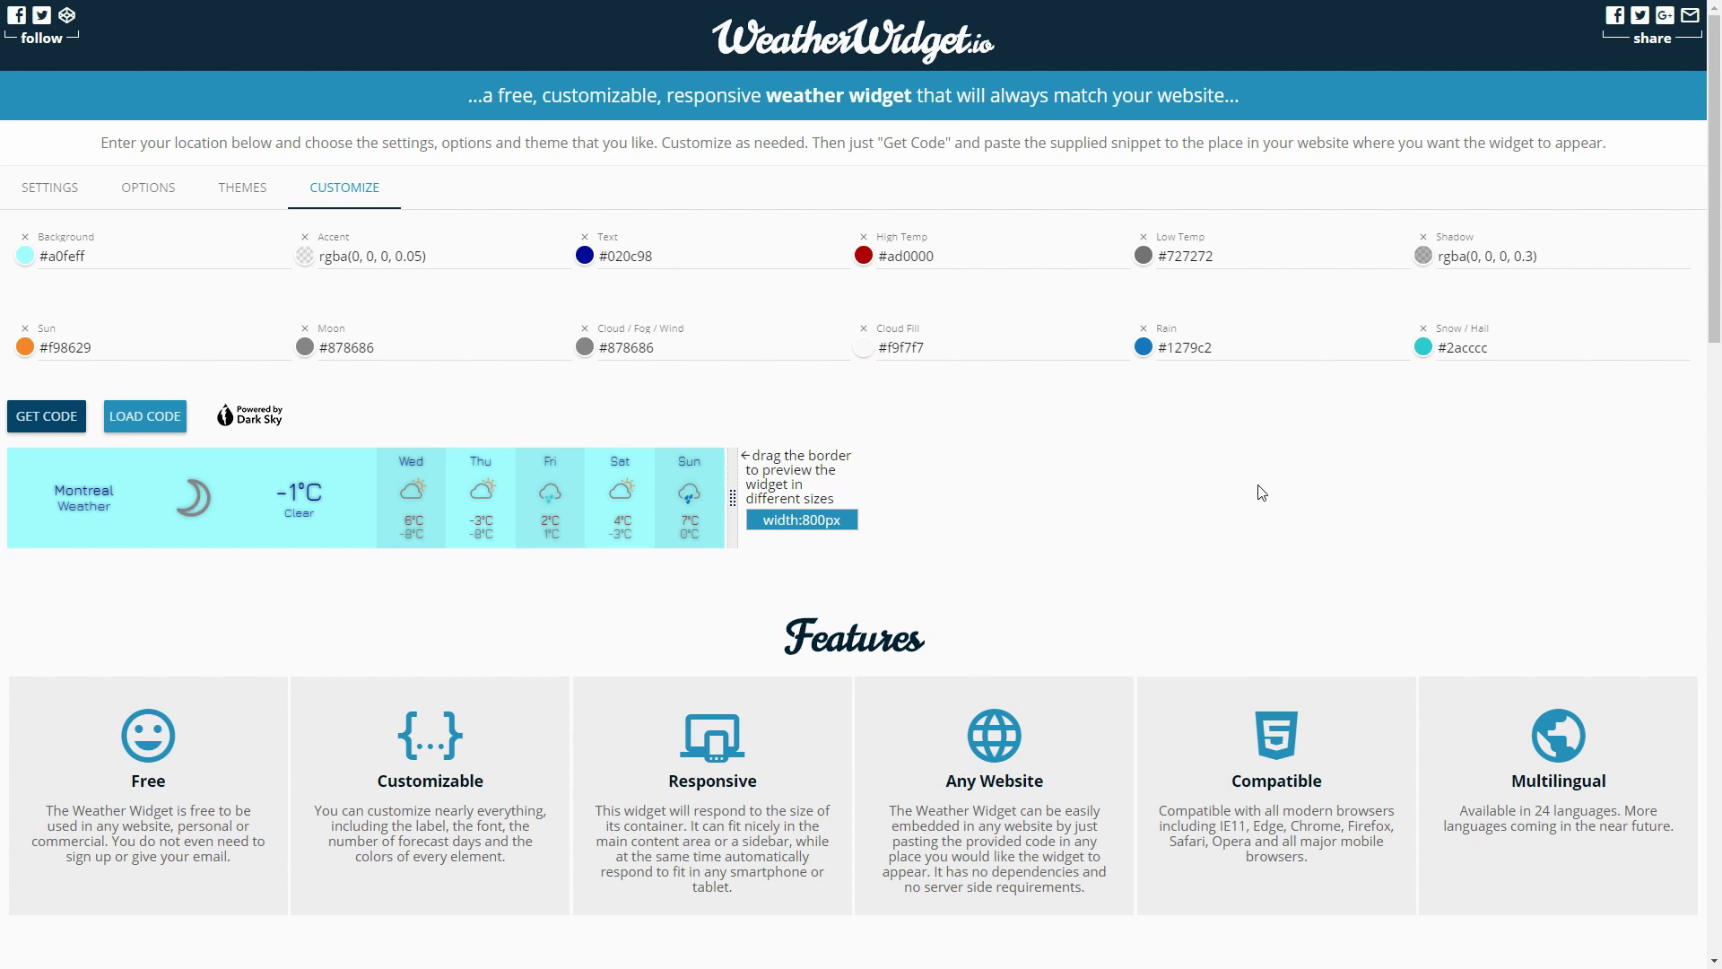
{"action": "left_click", "coordinate": [1424, 239]}
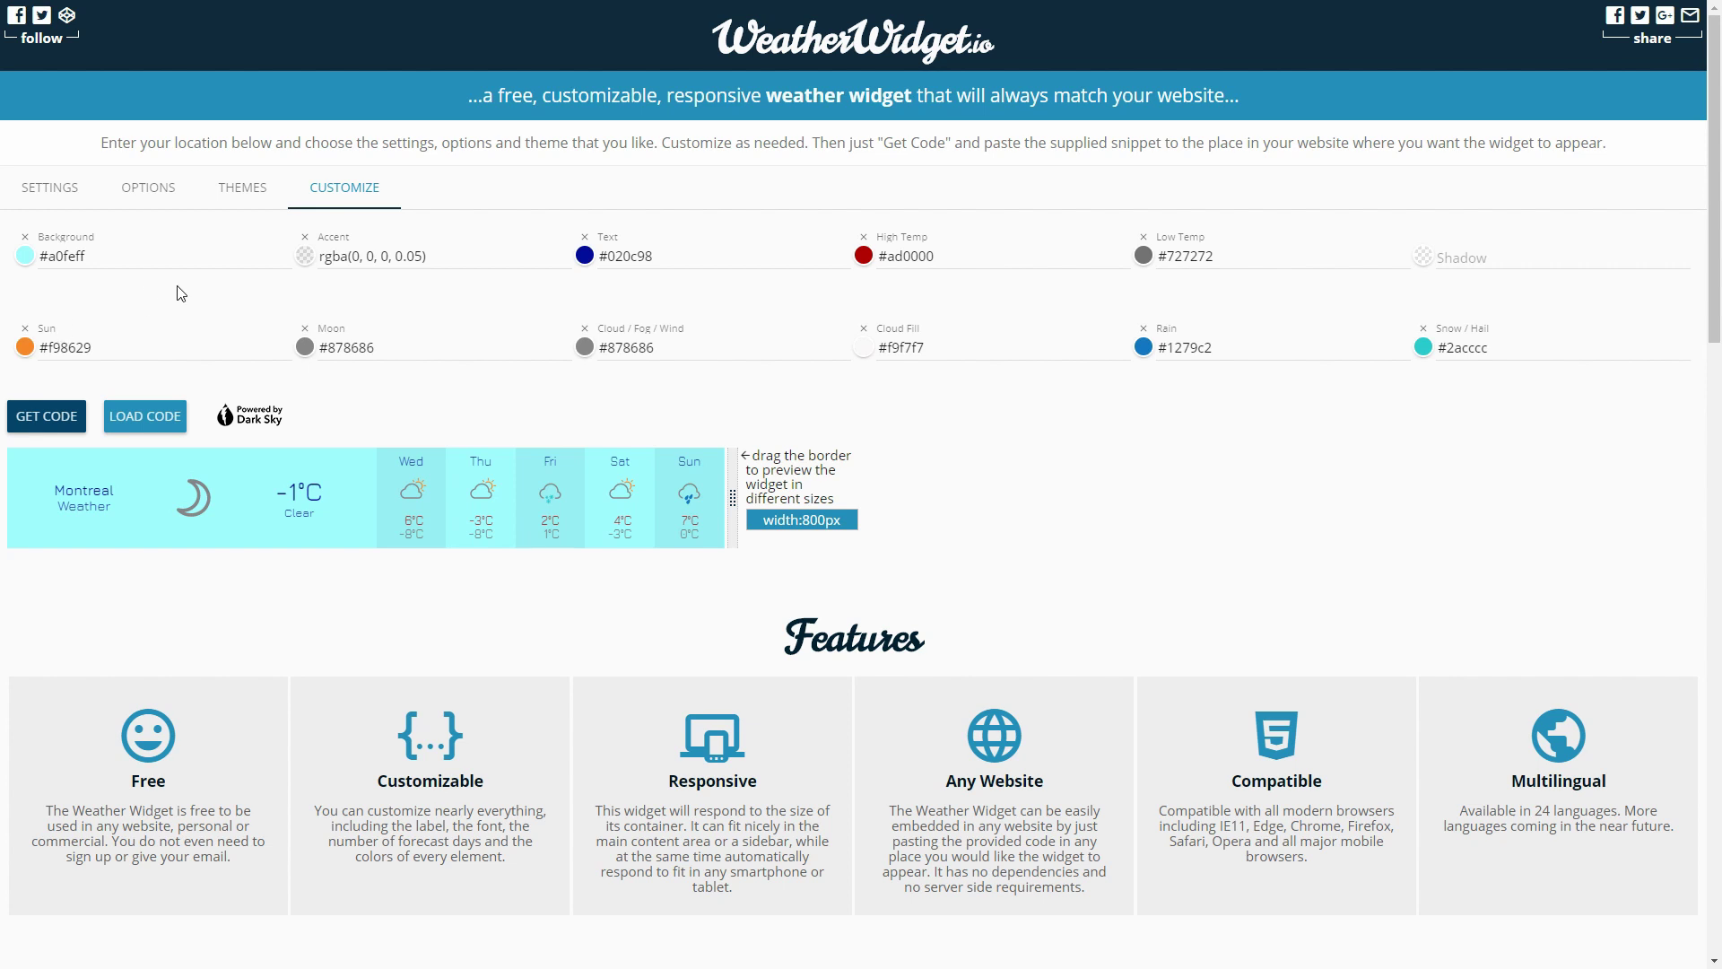
- Set the widget's Sun color to the dark red #bb0806
{"action": "left_click", "coordinate": [24, 347]}
{"action": "left_click", "coordinate": [903, 615]}
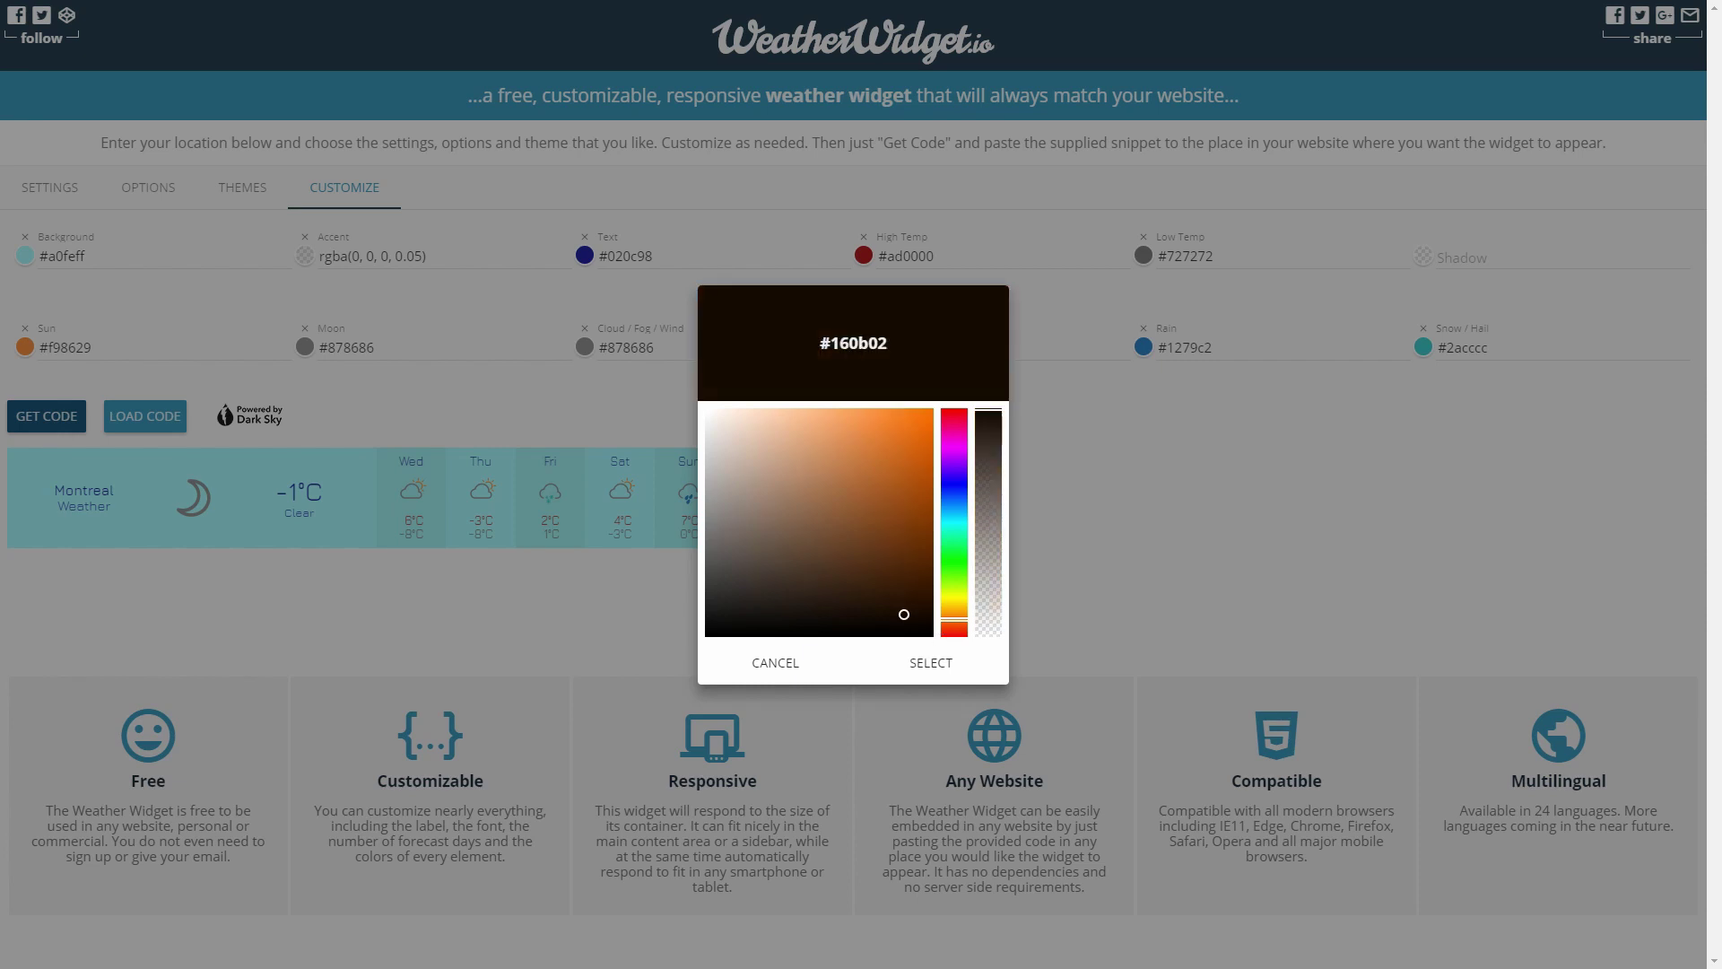
{"action": "left_click", "coordinate": [945, 634]}
{"action": "mouse_move", "coordinate": [928, 583]}
{"action": "left_mouse_down"}
{"action": "mouse_move", "coordinate": [937, 467]}
{"action": "mouse_move", "coordinate": [880, 446]}
{"action": "mouse_move", "coordinate": [923, 470]}
{"action": "left_mouse_up"}
{"action": "left_click", "coordinate": [958, 659]}
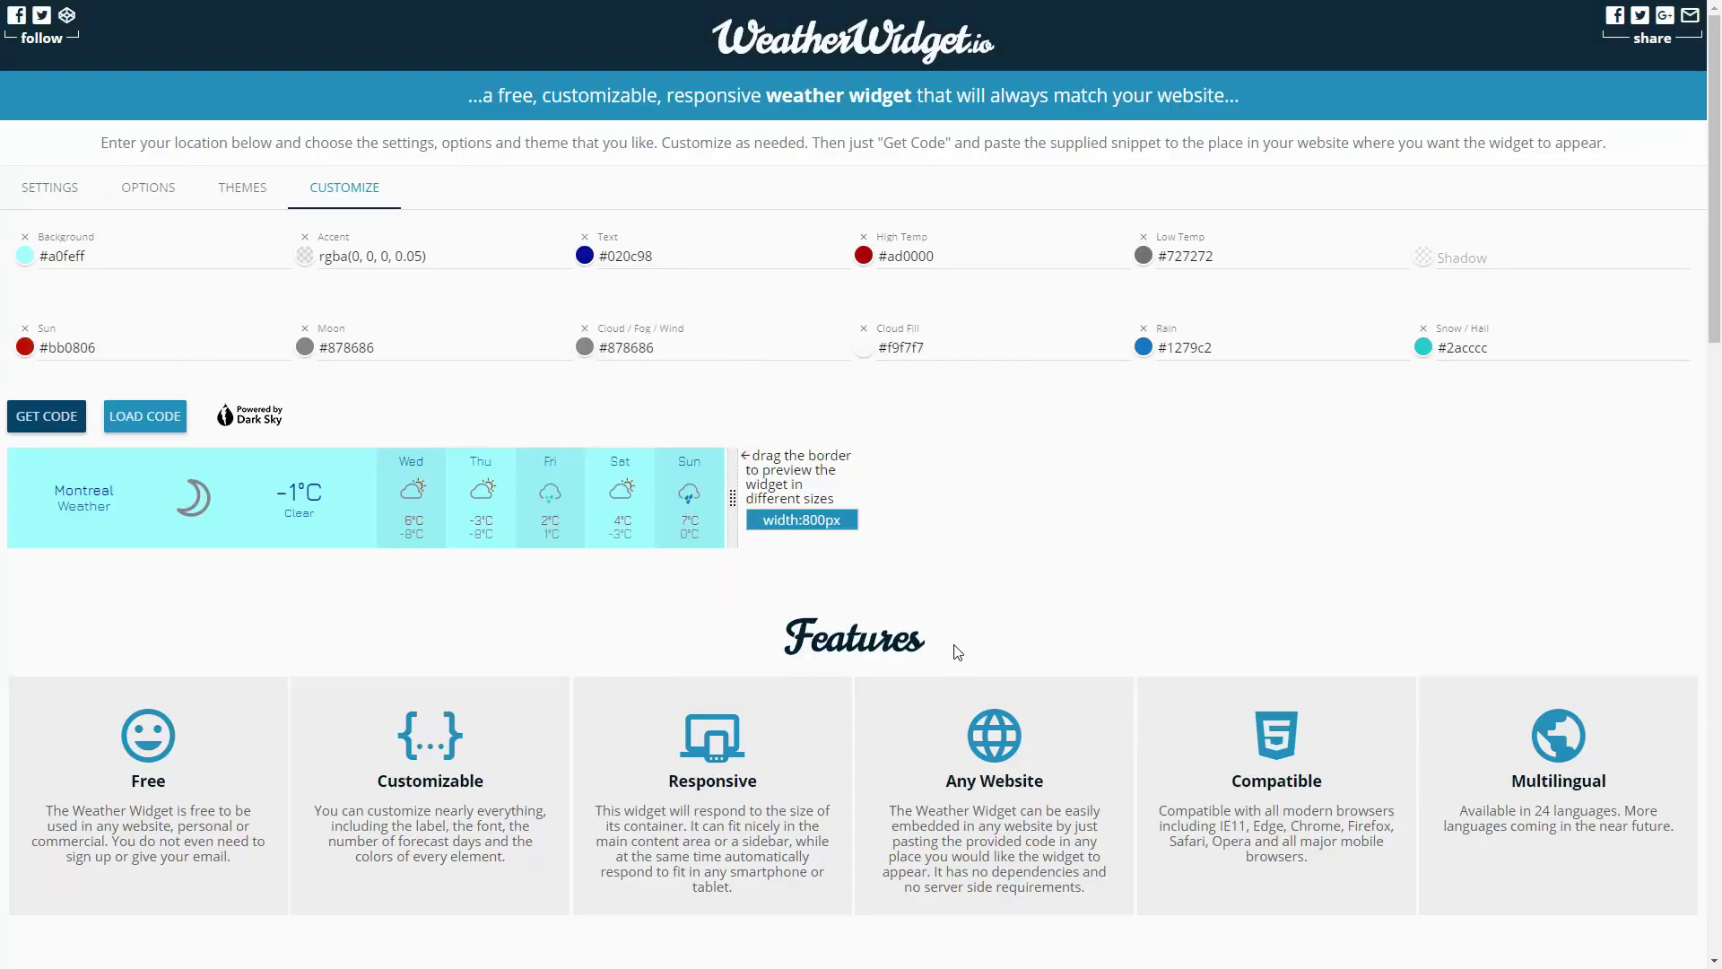
- Set the Moon color to the light gray #bcbcbc and the Cloud / Fog / Wind color to the near-black #191919
{"action": "left_click", "coordinate": [304, 347]}
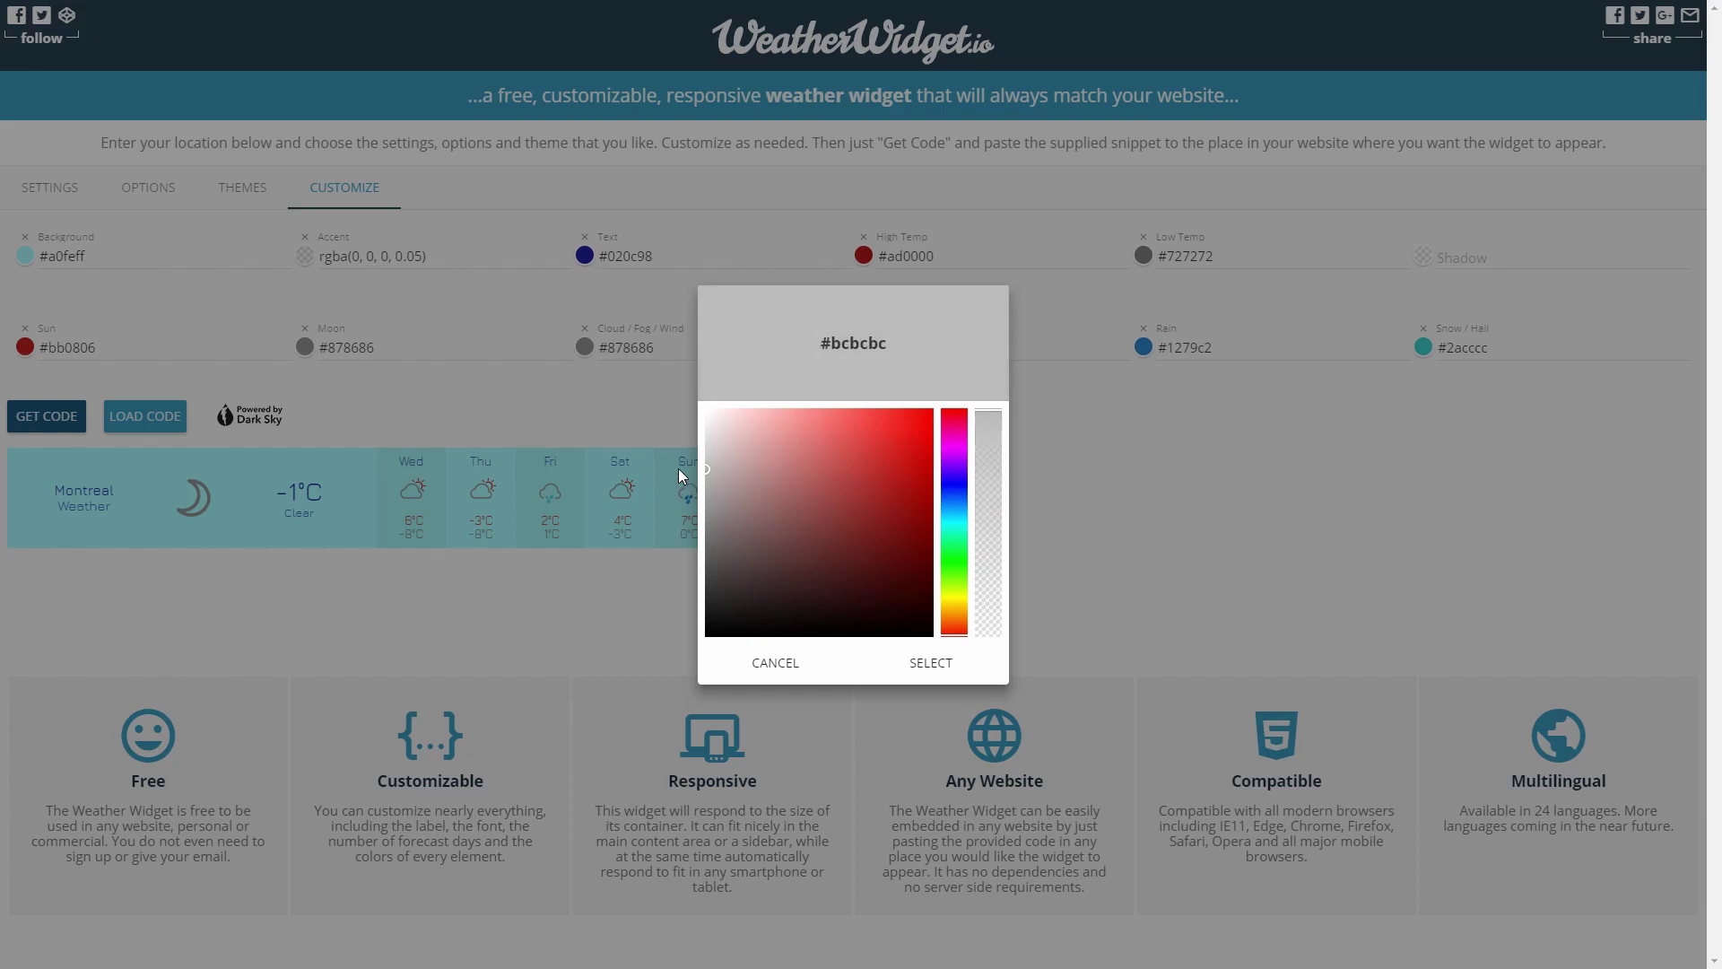
{"action": "left_click", "coordinate": [875, 655]}
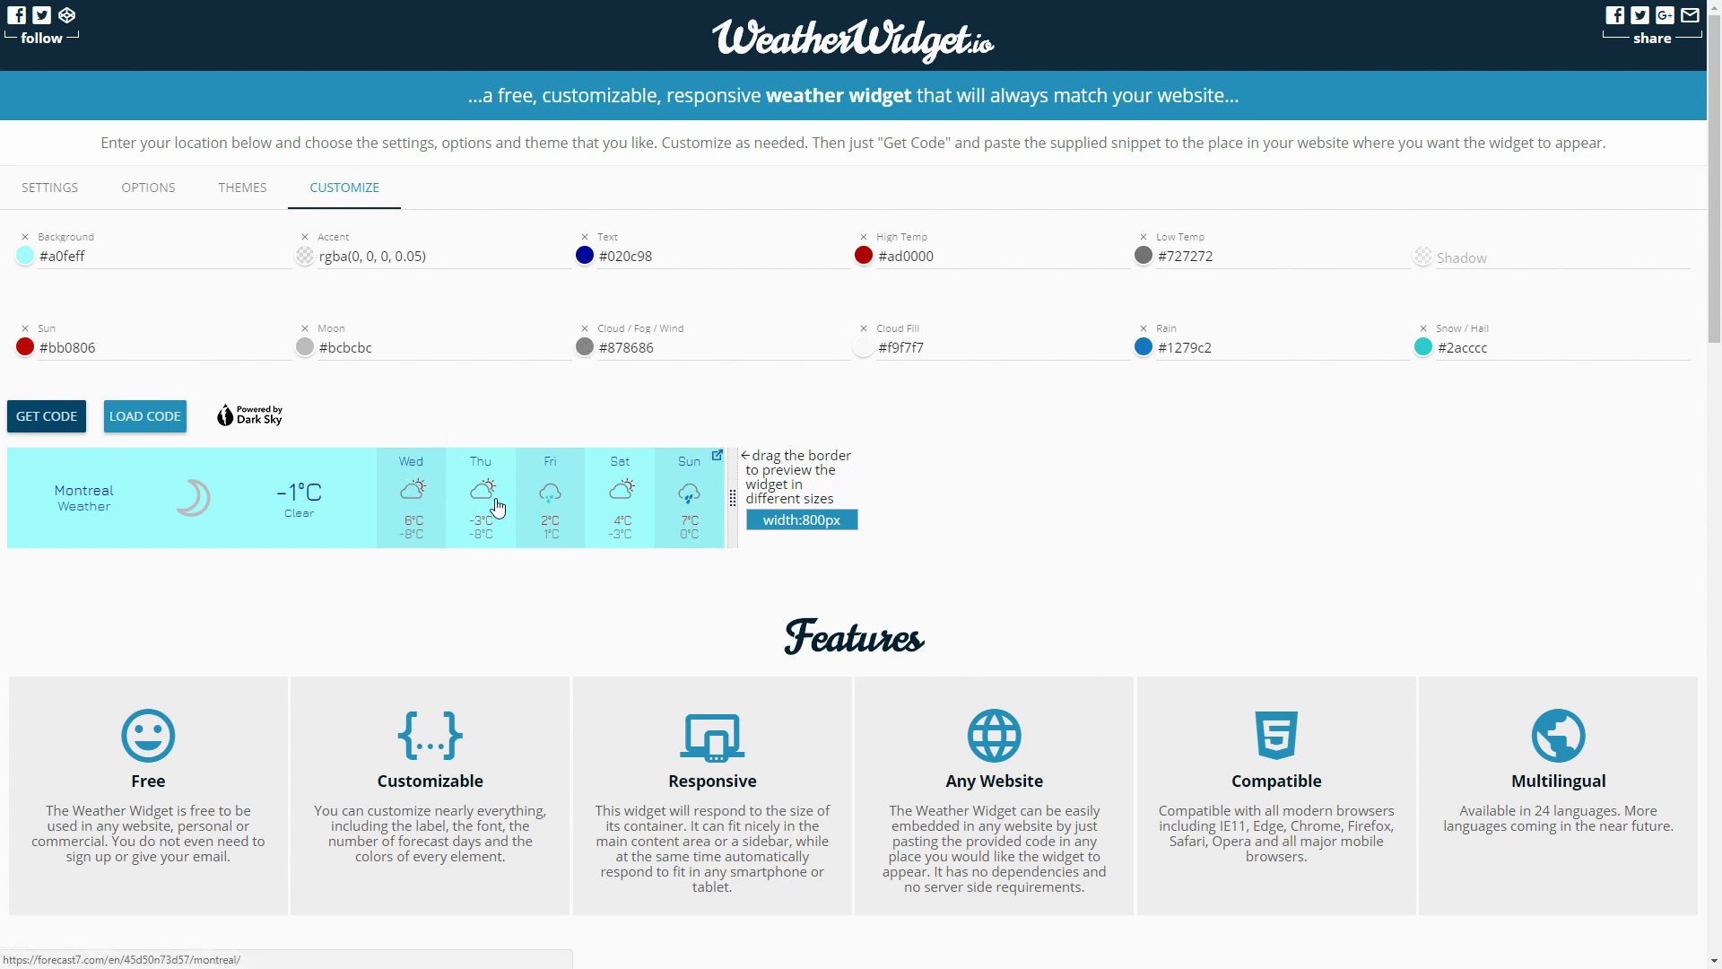
{"action": "left_click", "coordinate": [594, 352]}
{"action": "left_click_drag", "start_coordinate": [742, 580], "coordinate": [657, 611]}
{"action": "left_click", "coordinate": [921, 671]}
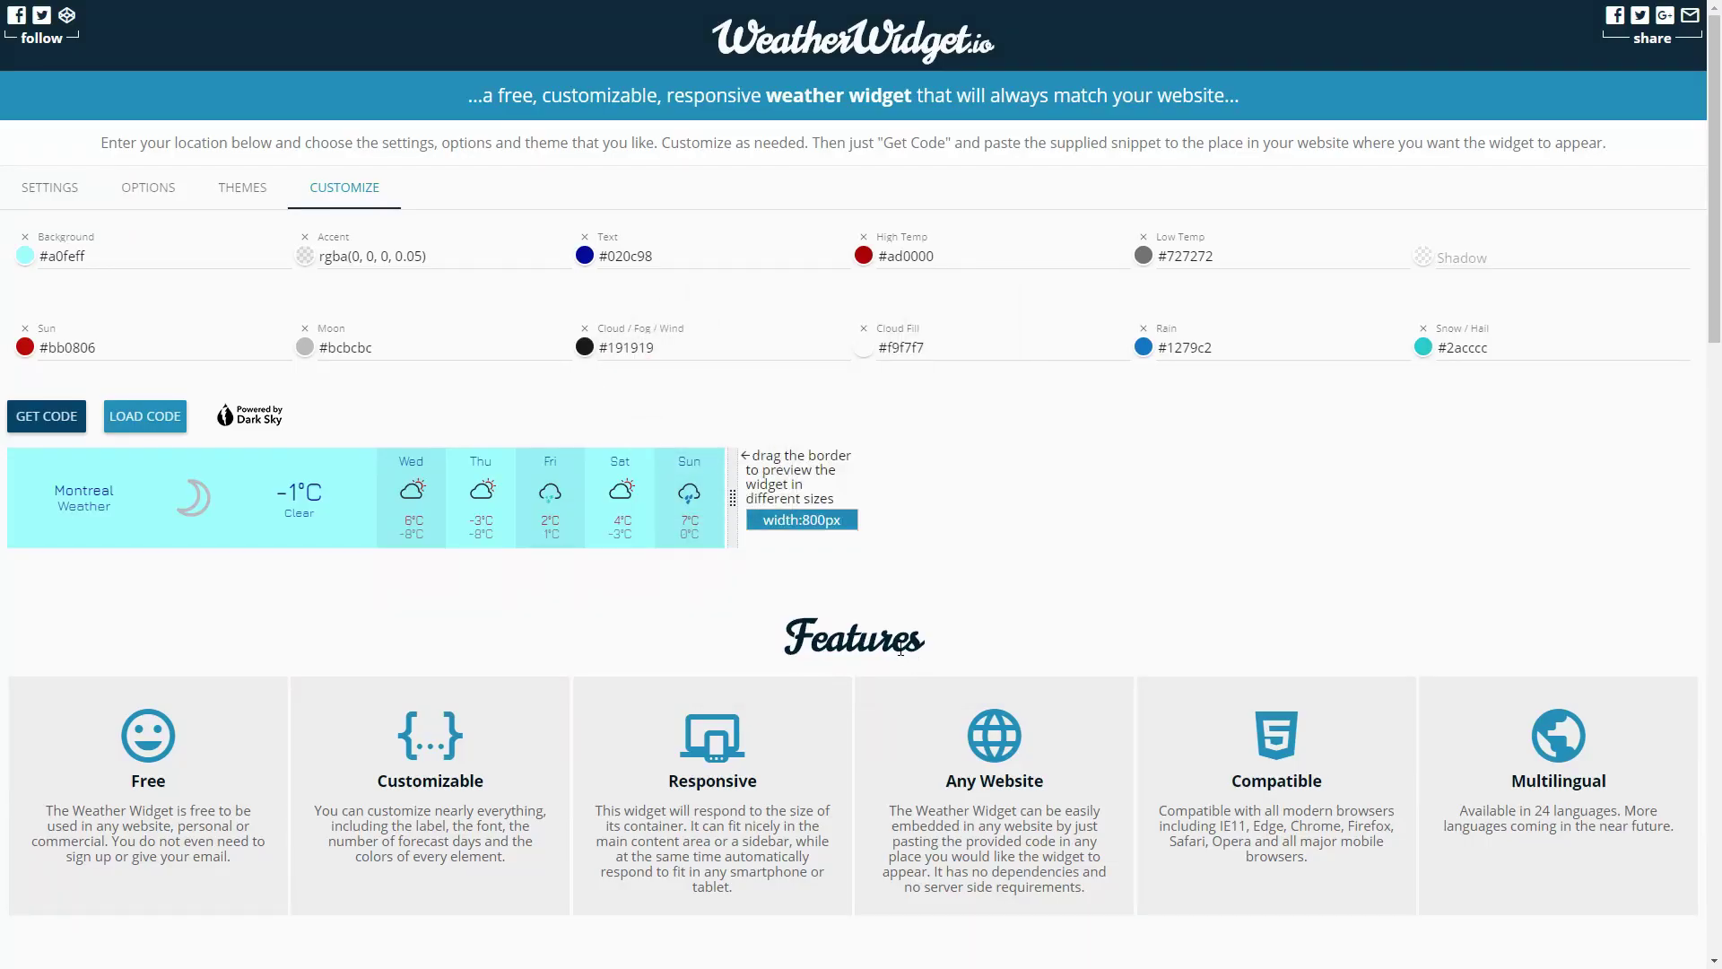
- Set the widget's Cloud Fill color to the bright red #ec1111
{"action": "left_click", "coordinate": [867, 359]}
{"action": "left_click_drag", "start_coordinate": [762, 461], "coordinate": [699, 388]}
{"action": "left_click", "coordinate": [933, 663]}
{"action": "left_click", "coordinate": [868, 352]}
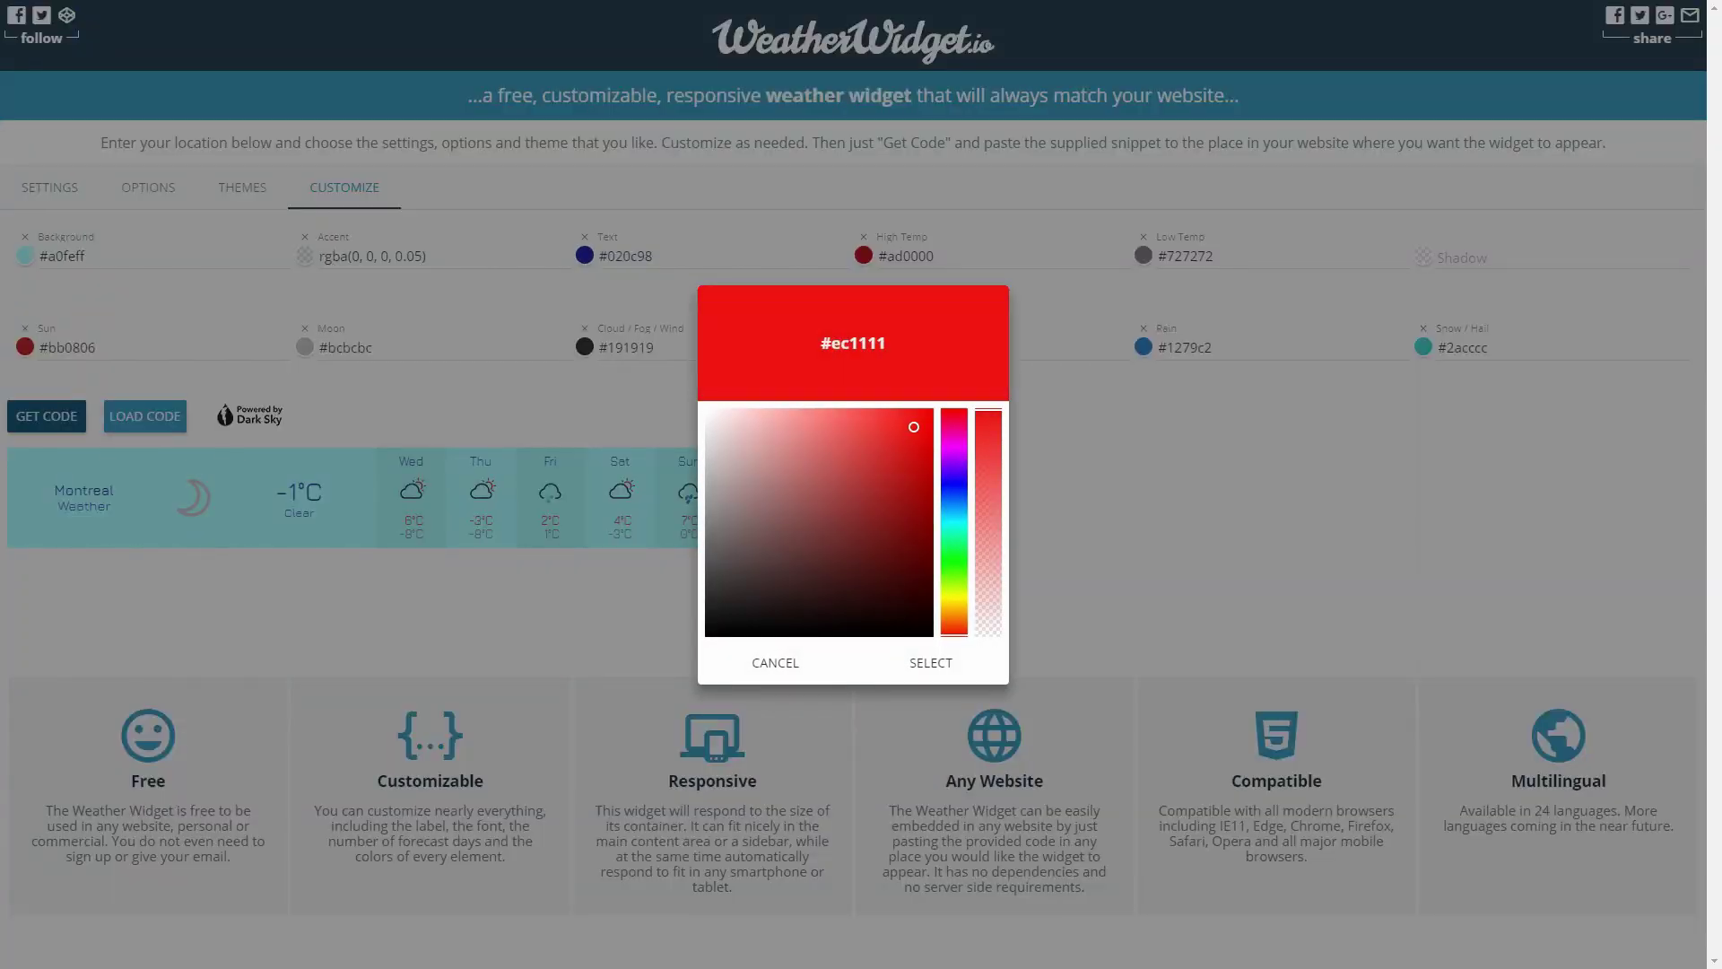
{"action": "left_click", "coordinate": [928, 674]}
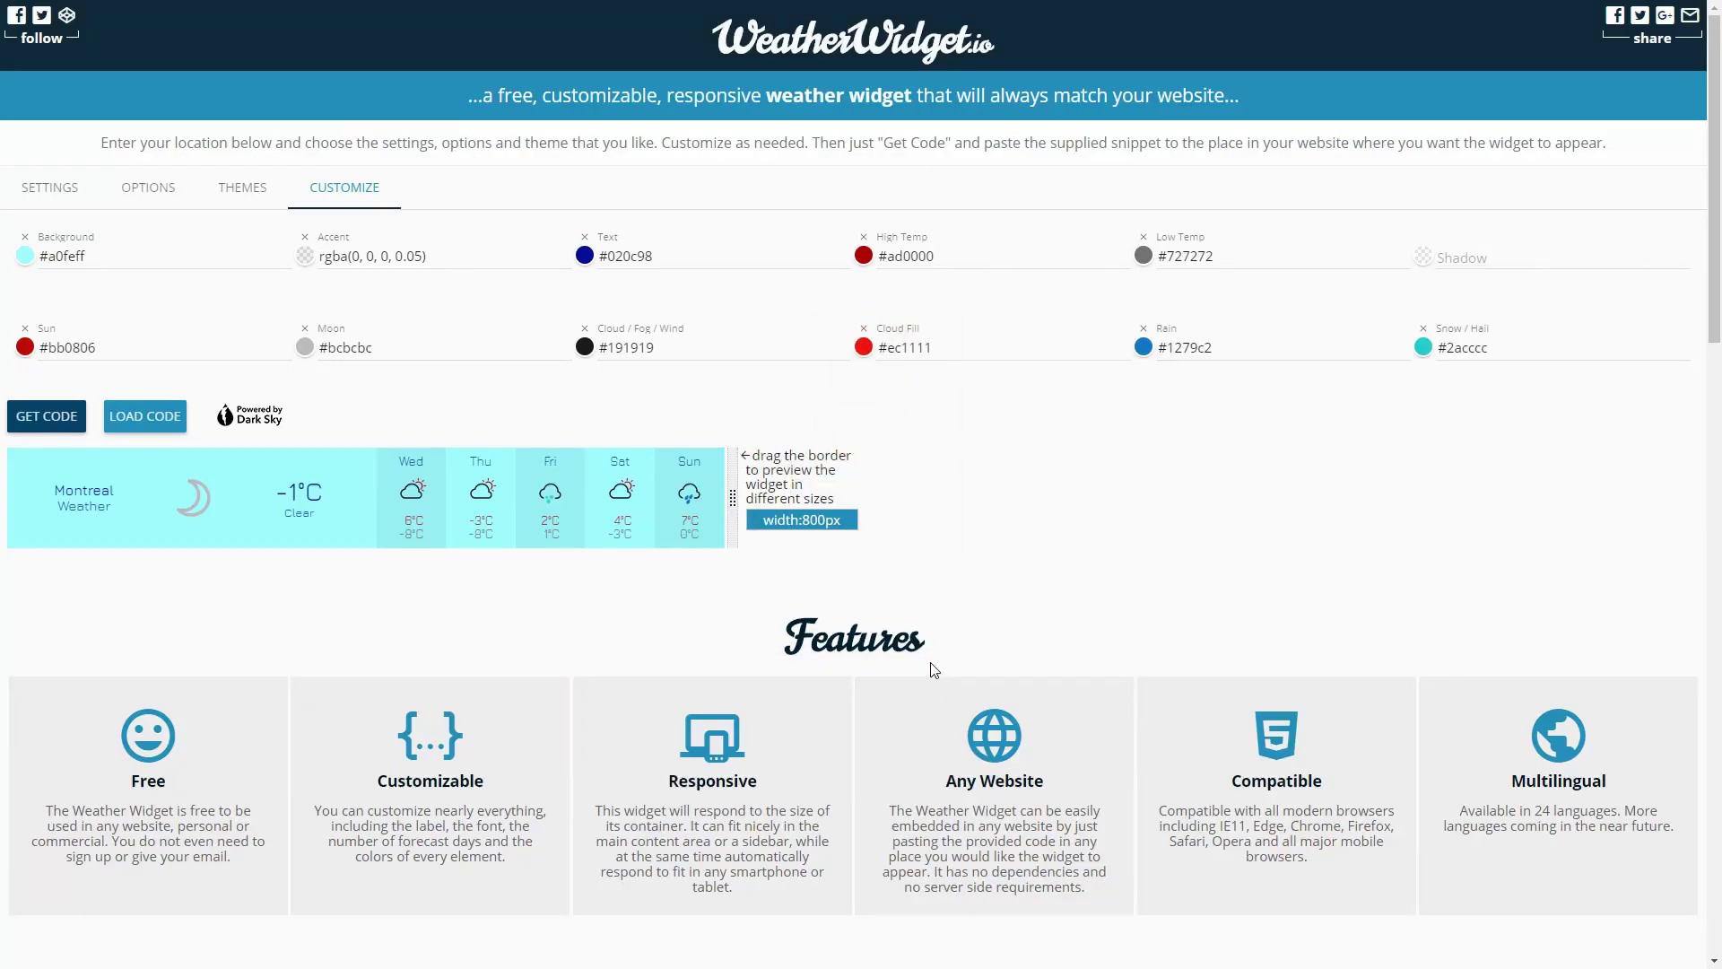
- Change the widget's icon set to Climacons Animated
{"action": "left_click", "coordinate": [167, 199]}
{"action": "left_click", "coordinate": [553, 269]}
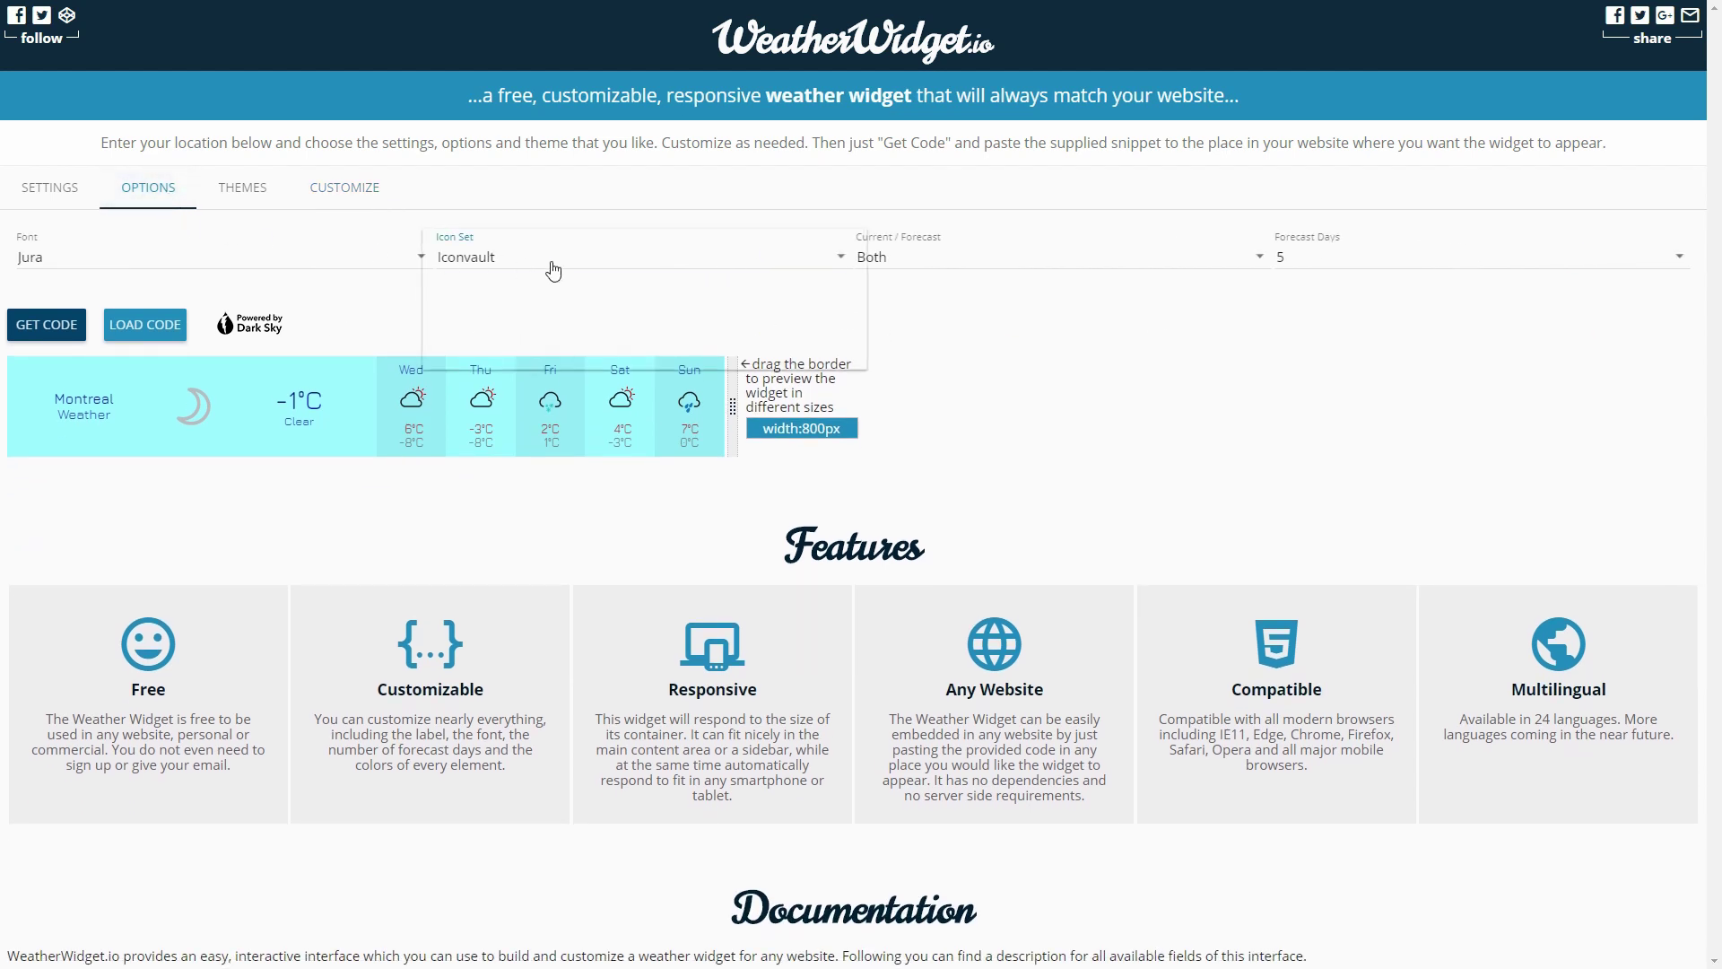
{"action": "left_click", "coordinate": [524, 344]}
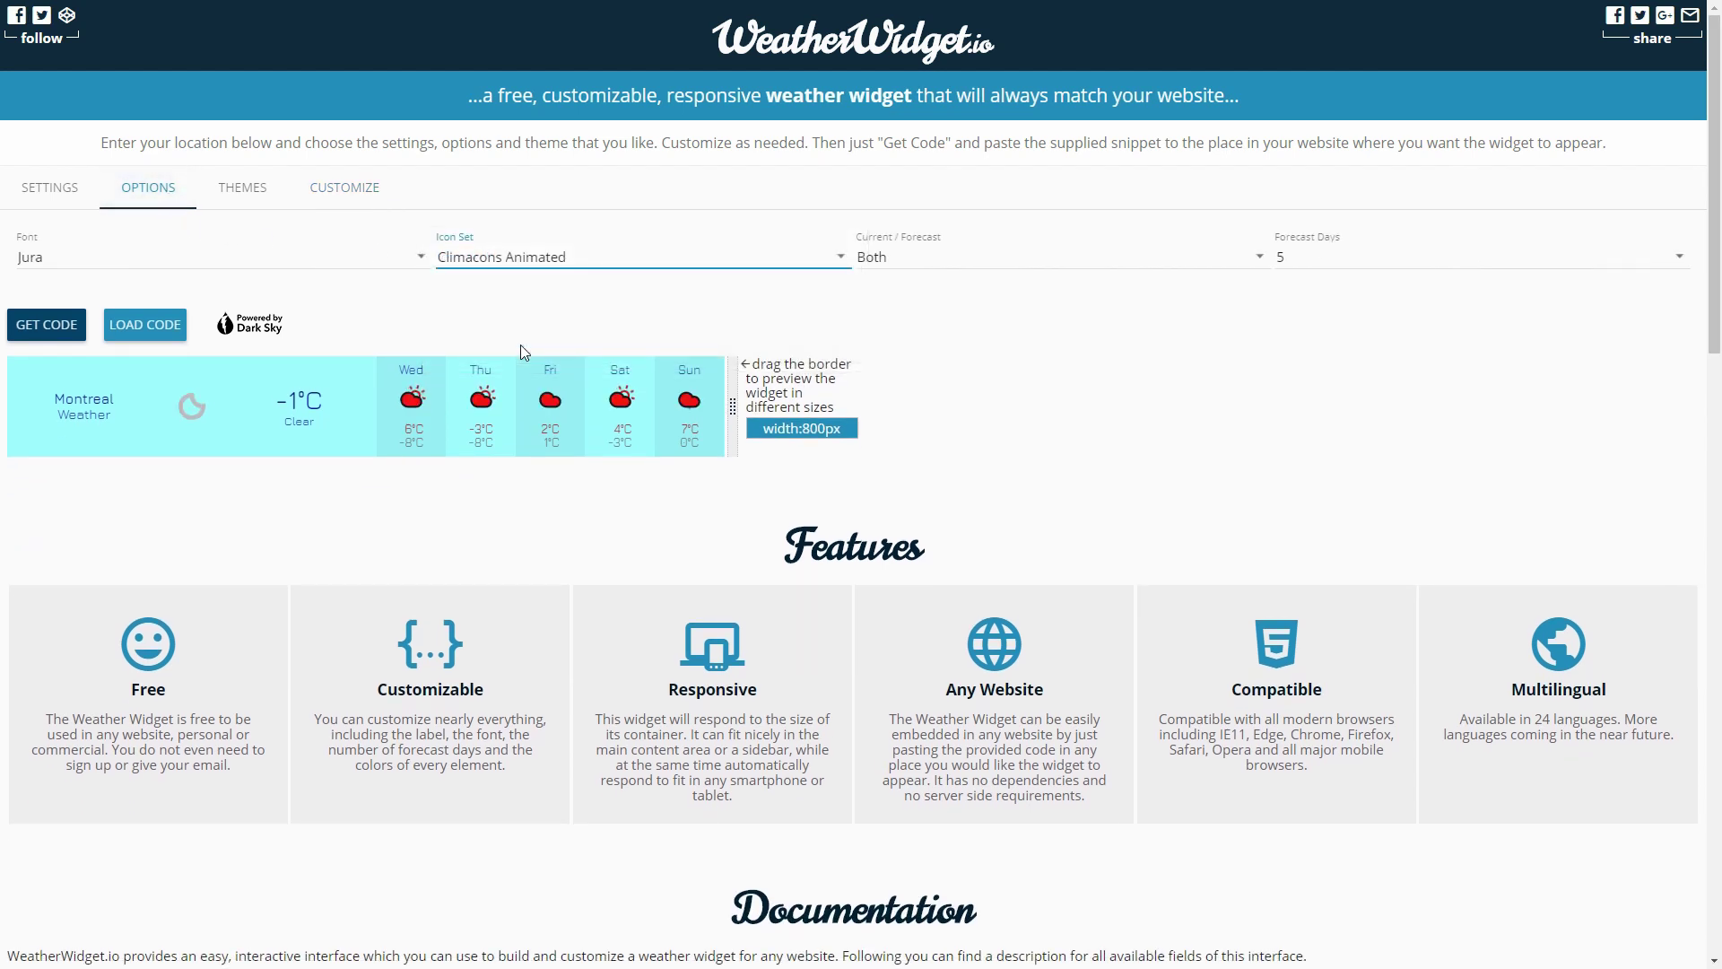
- Return to the custom colors and set the Cloud Fill color to the near-white #fefefe
{"action": "left_click", "coordinate": [342, 190]}
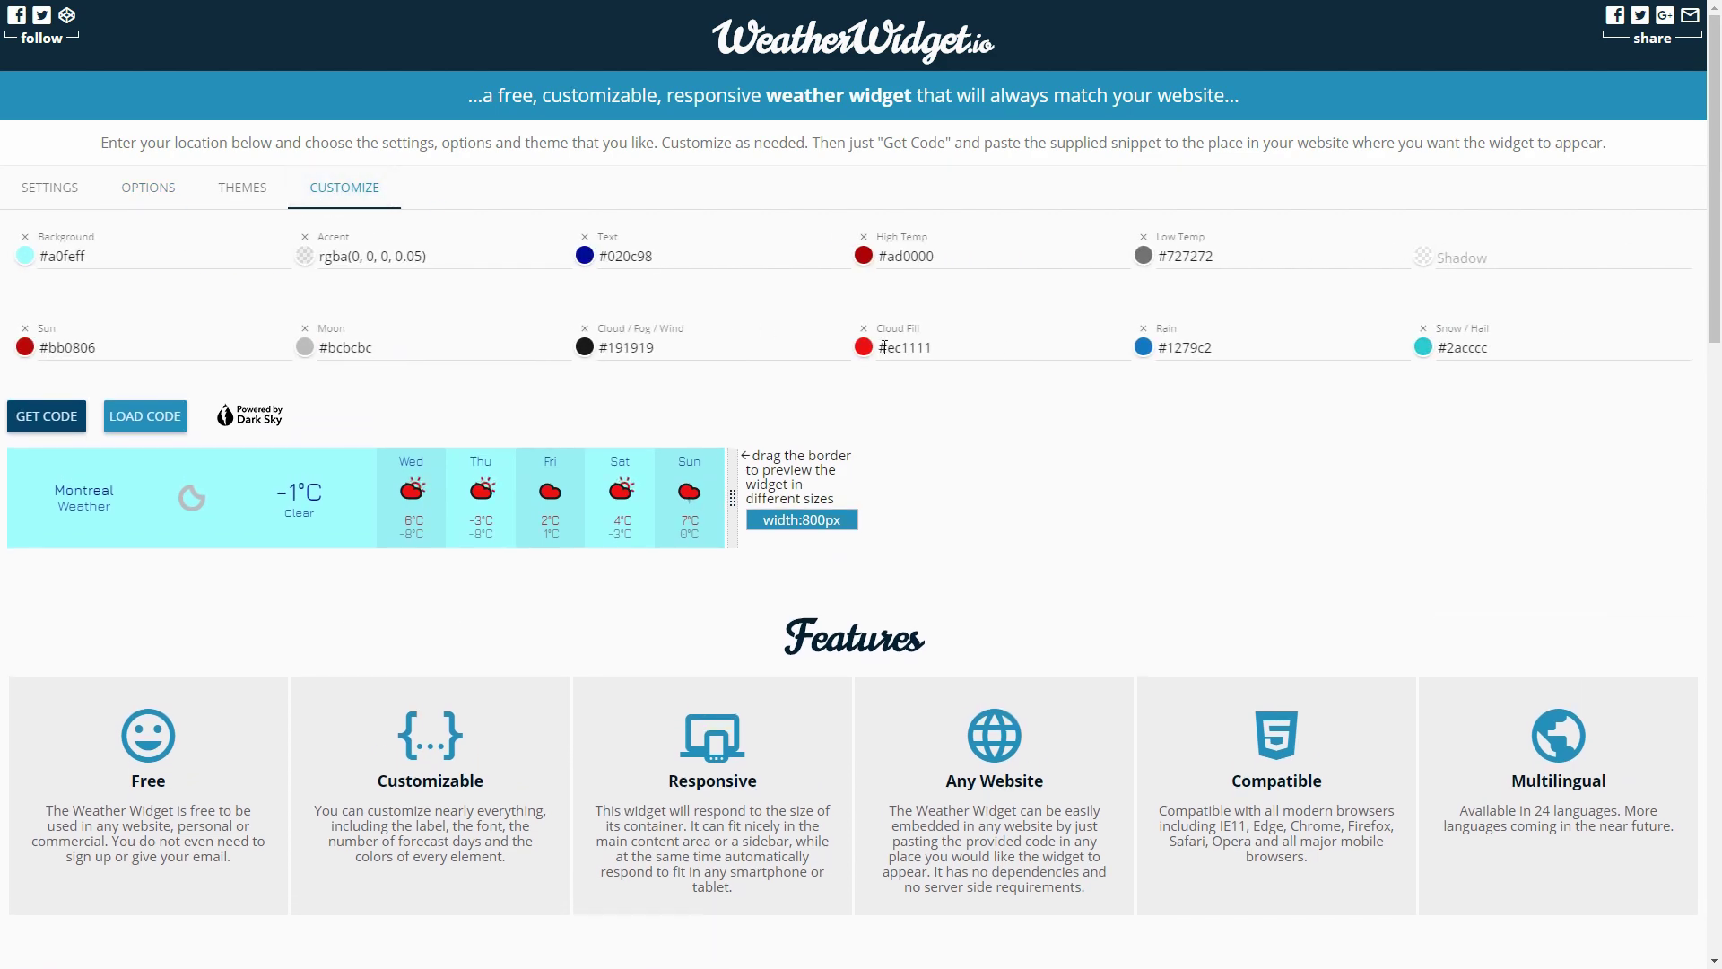
{"action": "left_click", "coordinate": [864, 347]}
{"action": "left_click_drag", "start_coordinate": [901, 554], "coordinate": [669, 416]}
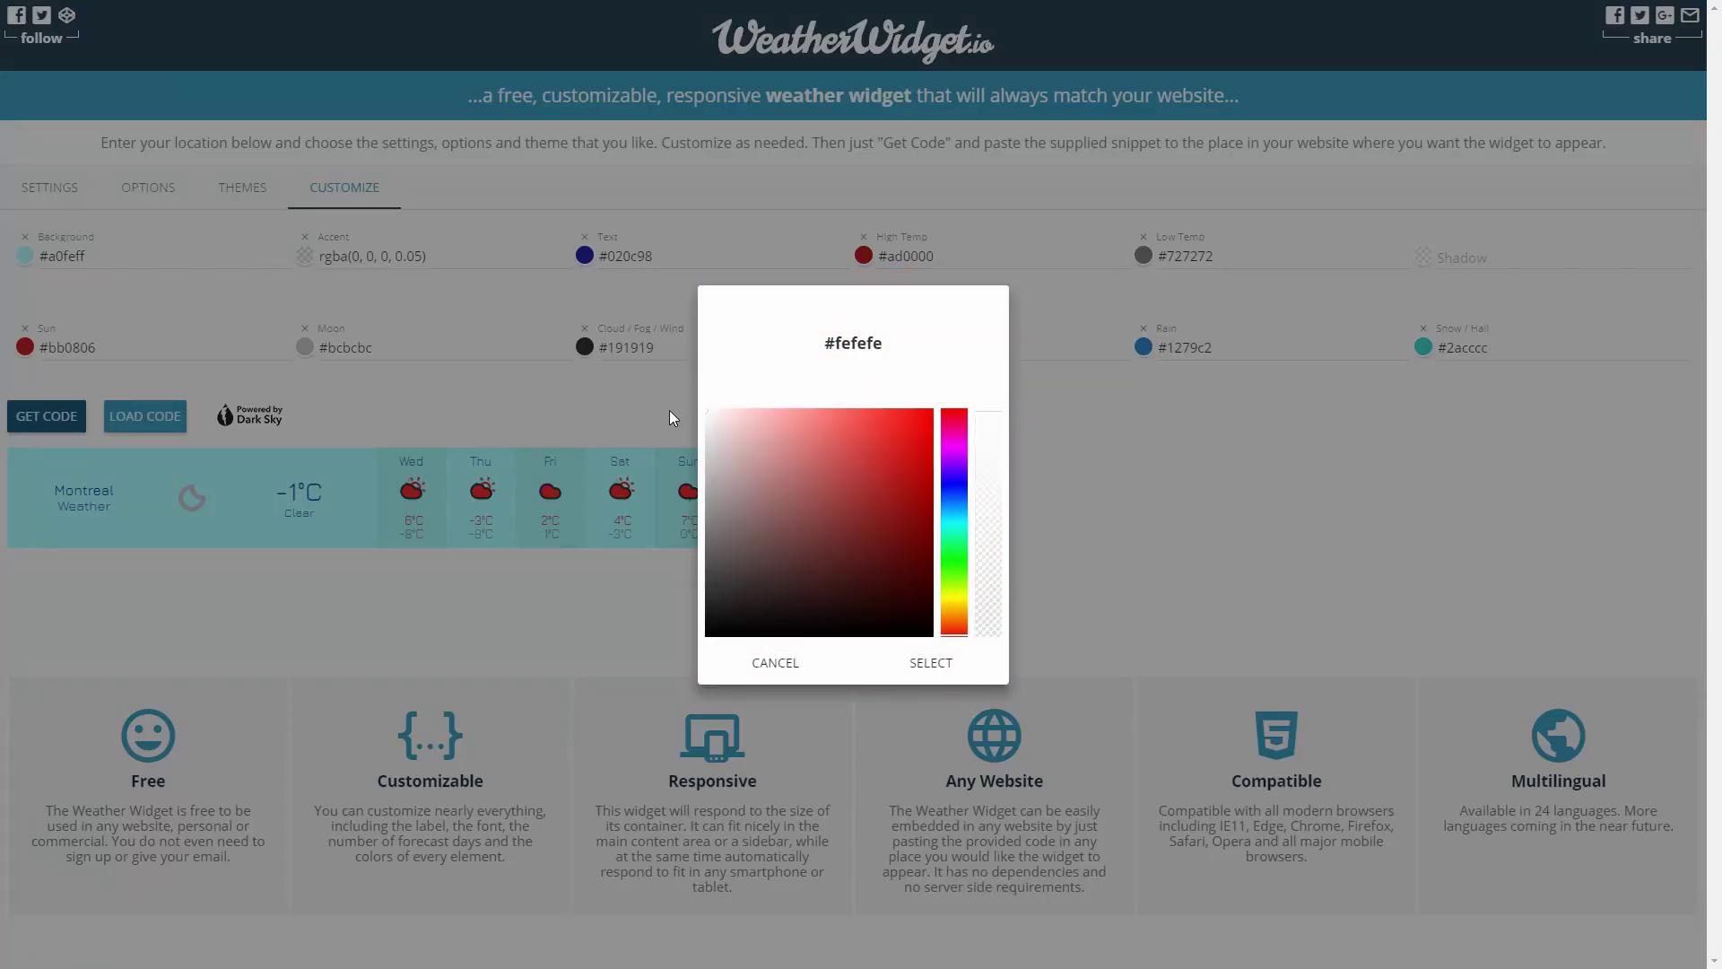
{"action": "left_click", "coordinate": [971, 674]}
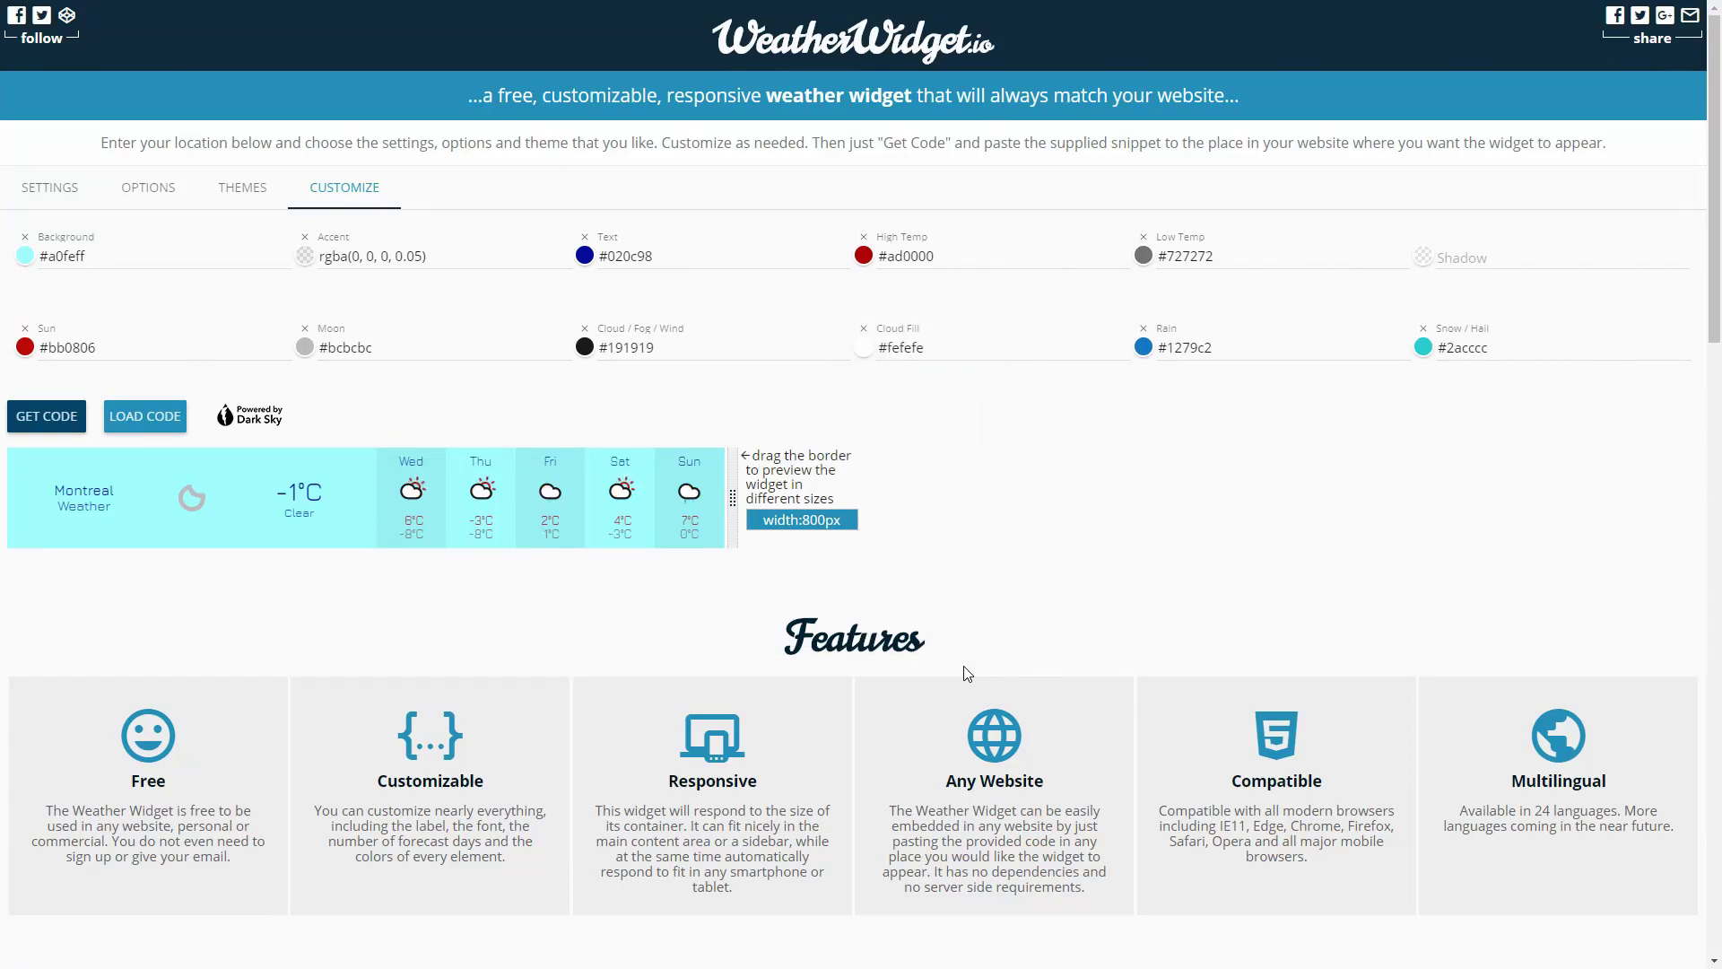
- Set the widget's Rain color to the magenta #c206d8
{"action": "left_click", "coordinate": [1144, 349]}
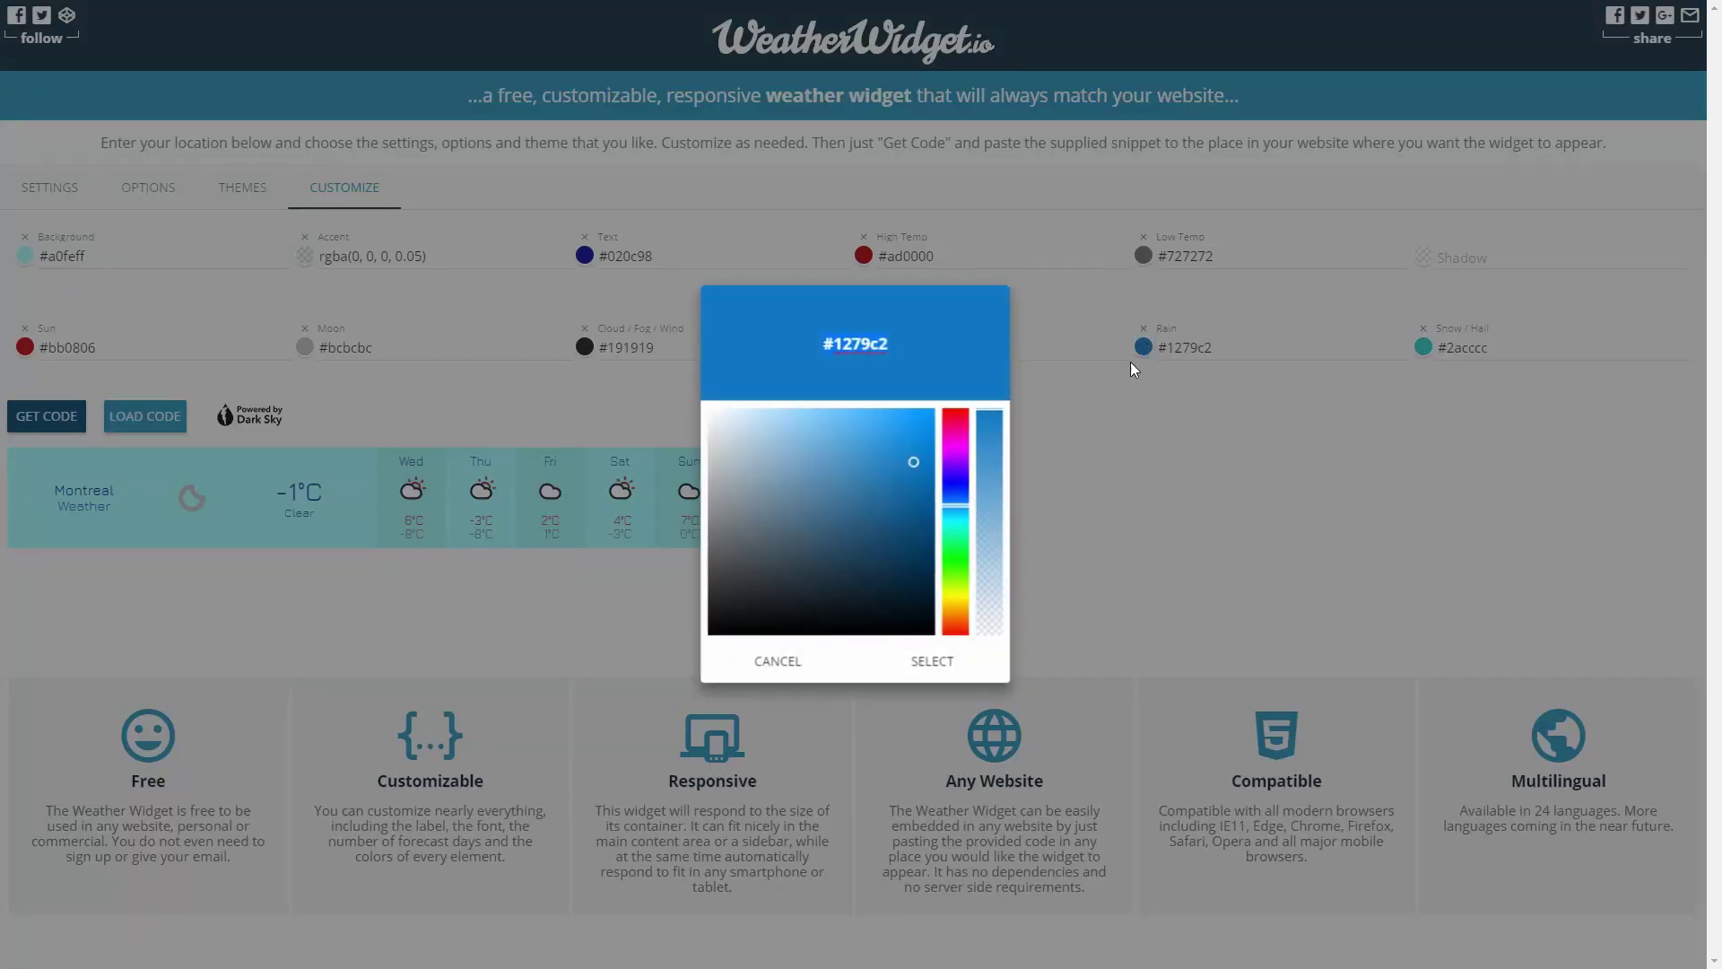
{"action": "left_click", "coordinate": [954, 603]}
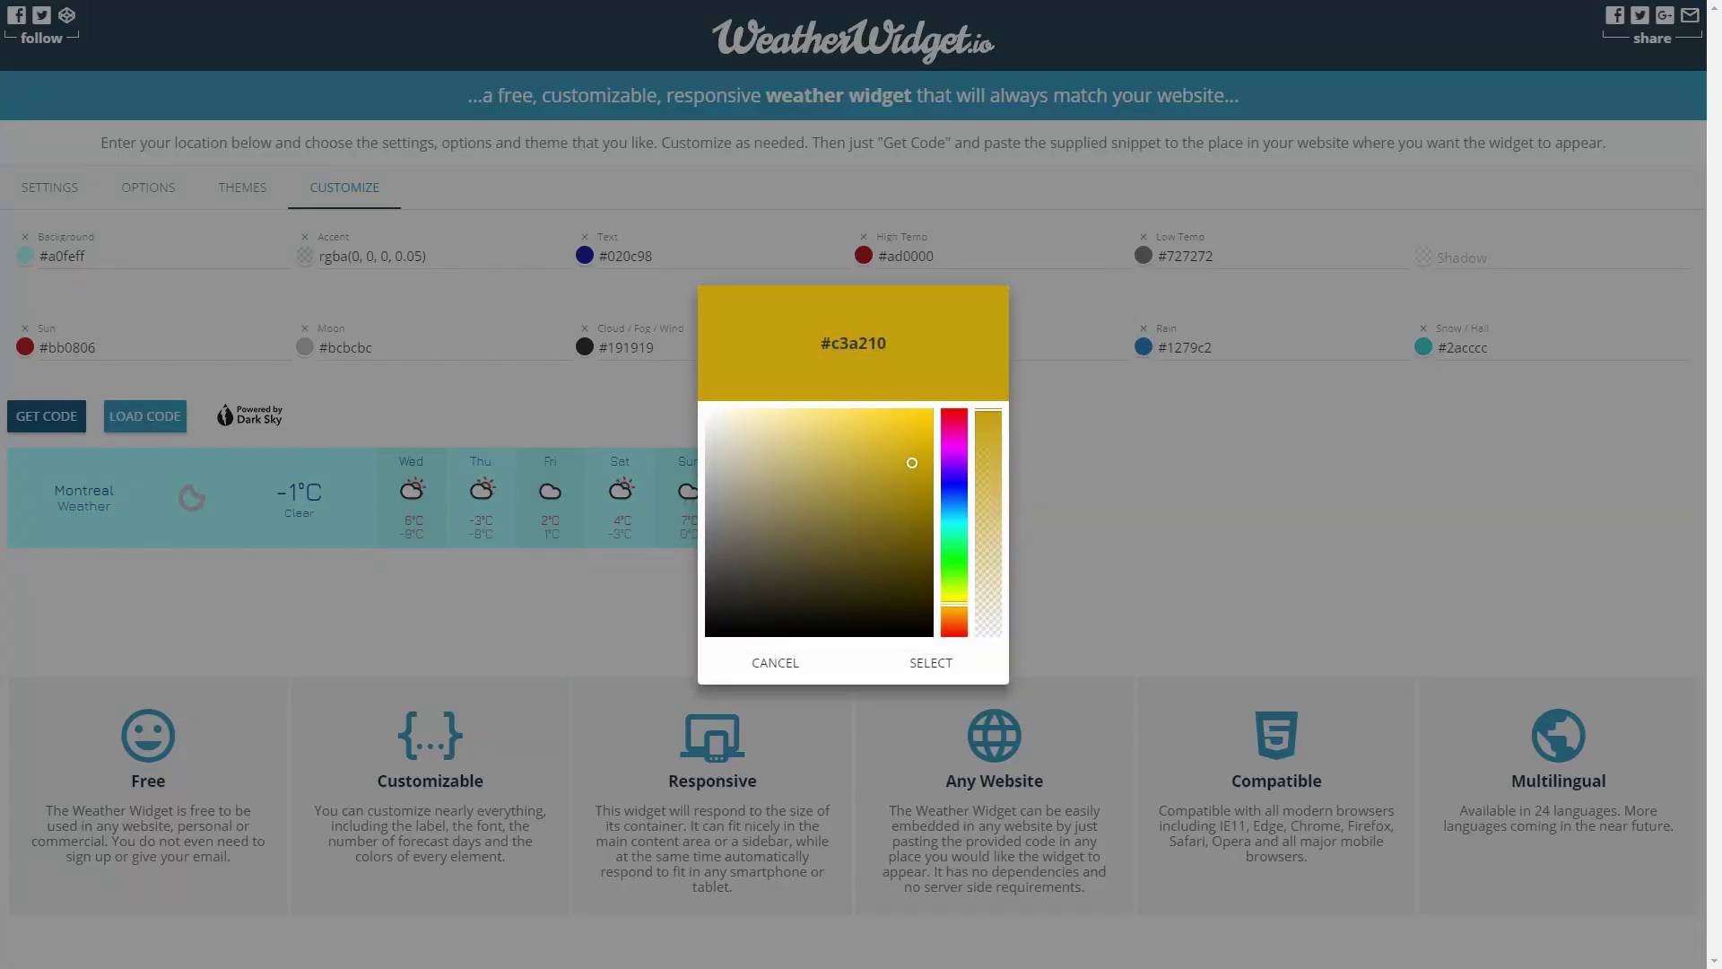
{"action": "left_click_drag", "start_coordinate": [954, 603], "coordinate": [973, 455]}
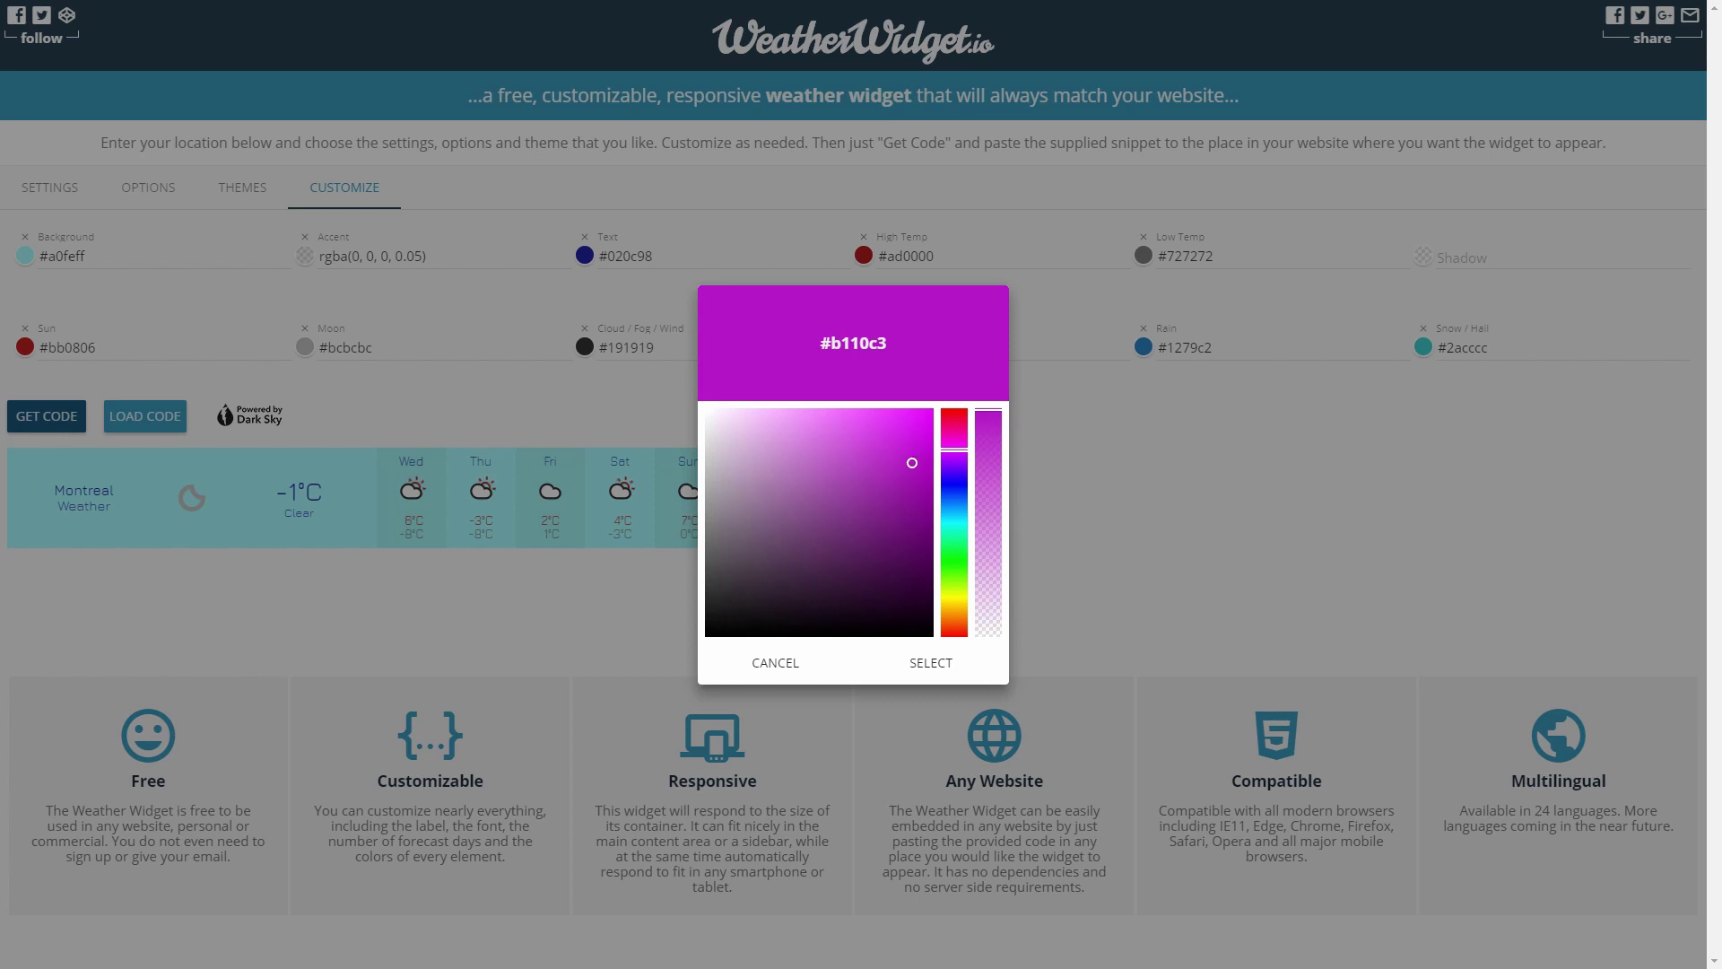
{"action": "left_click", "coordinate": [925, 443]}
{"action": "left_click", "coordinate": [963, 663]}
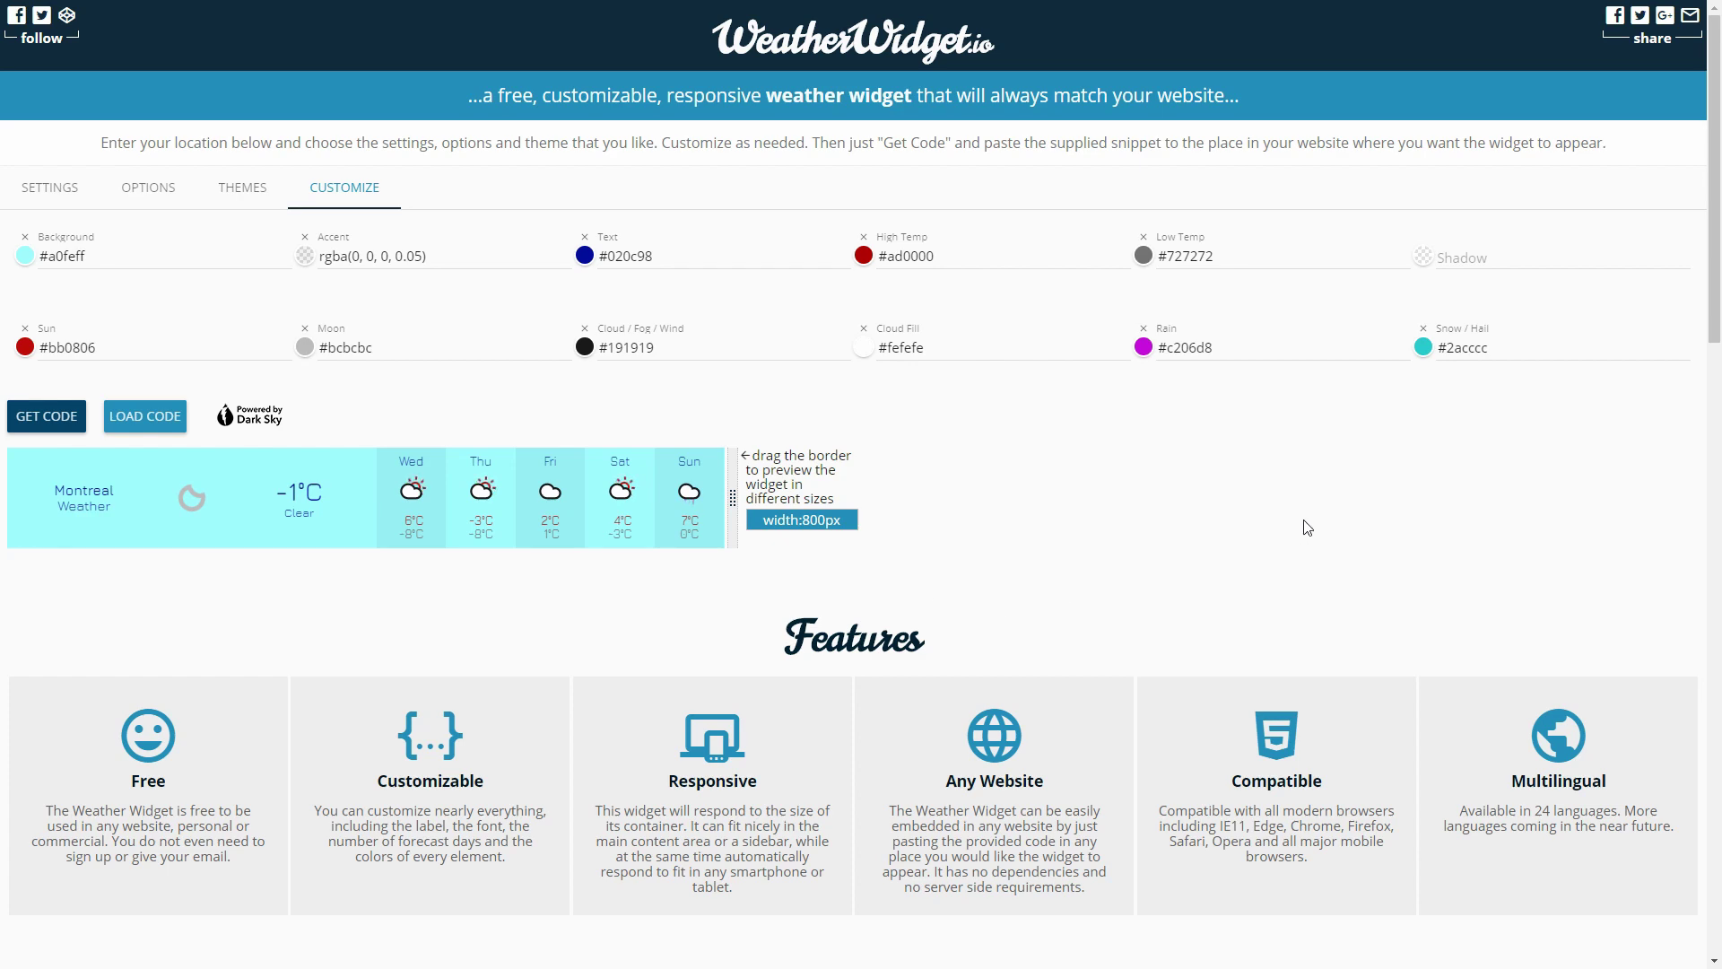
- Set the widget's Snow / Hail color to the dark blue #1c048b
{"action": "left_click", "coordinate": [1423, 349]}
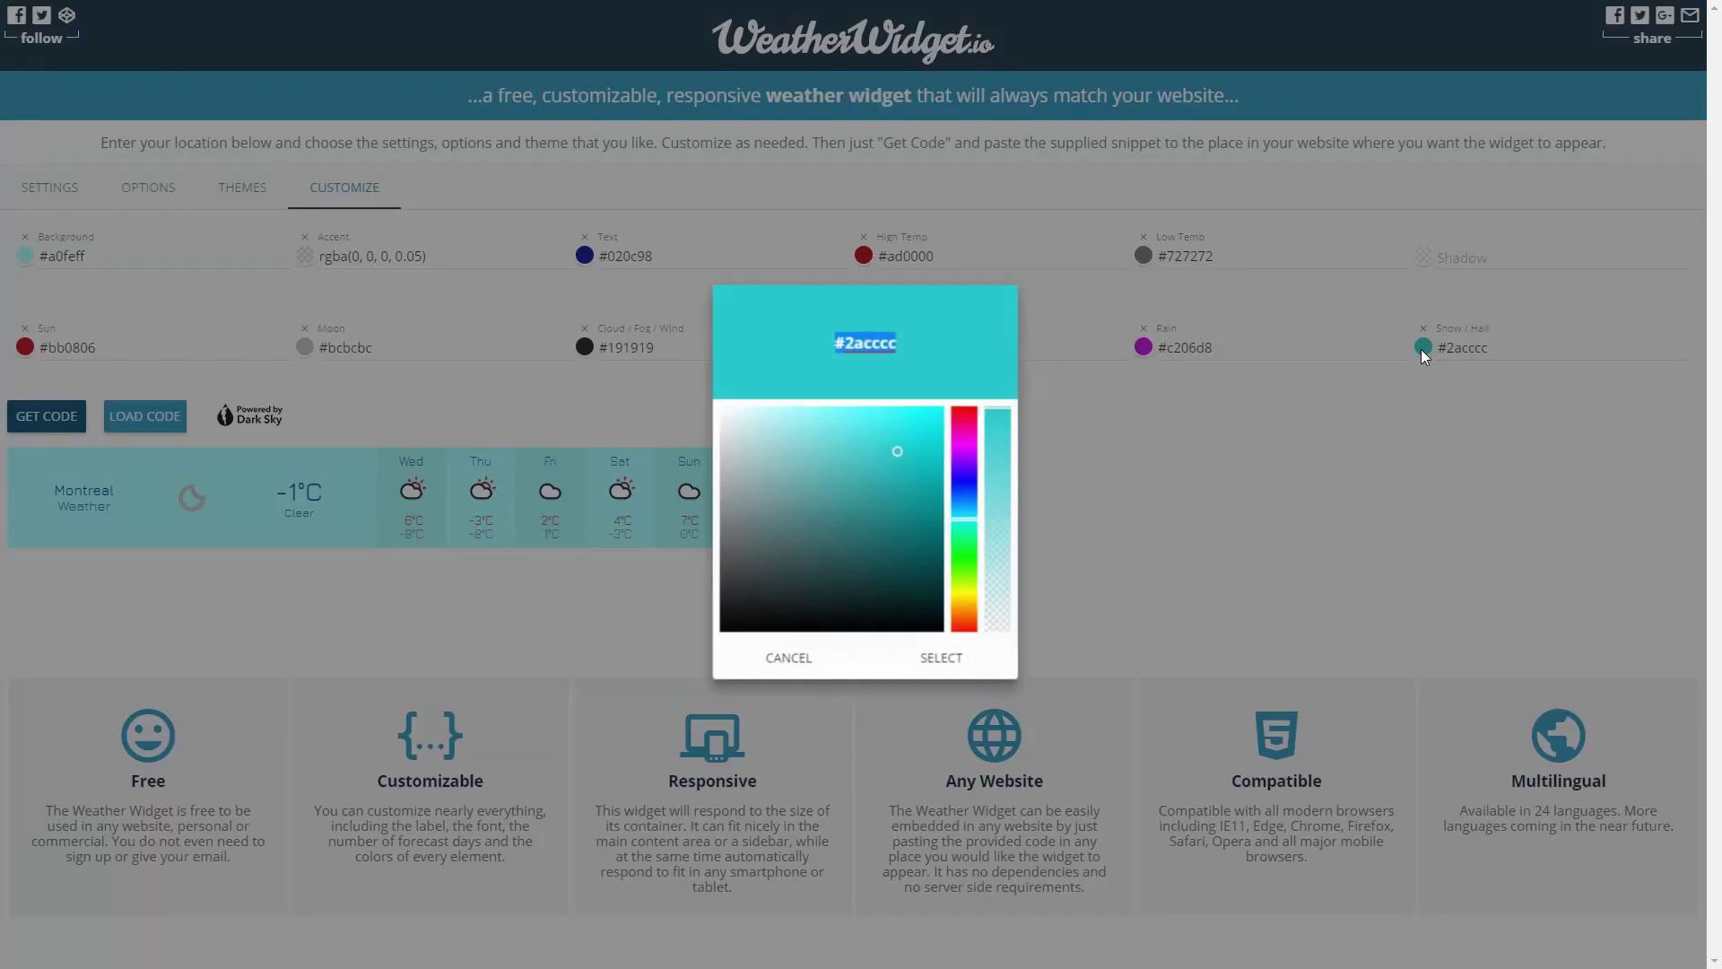
{"action": "left_click", "coordinate": [955, 473]}
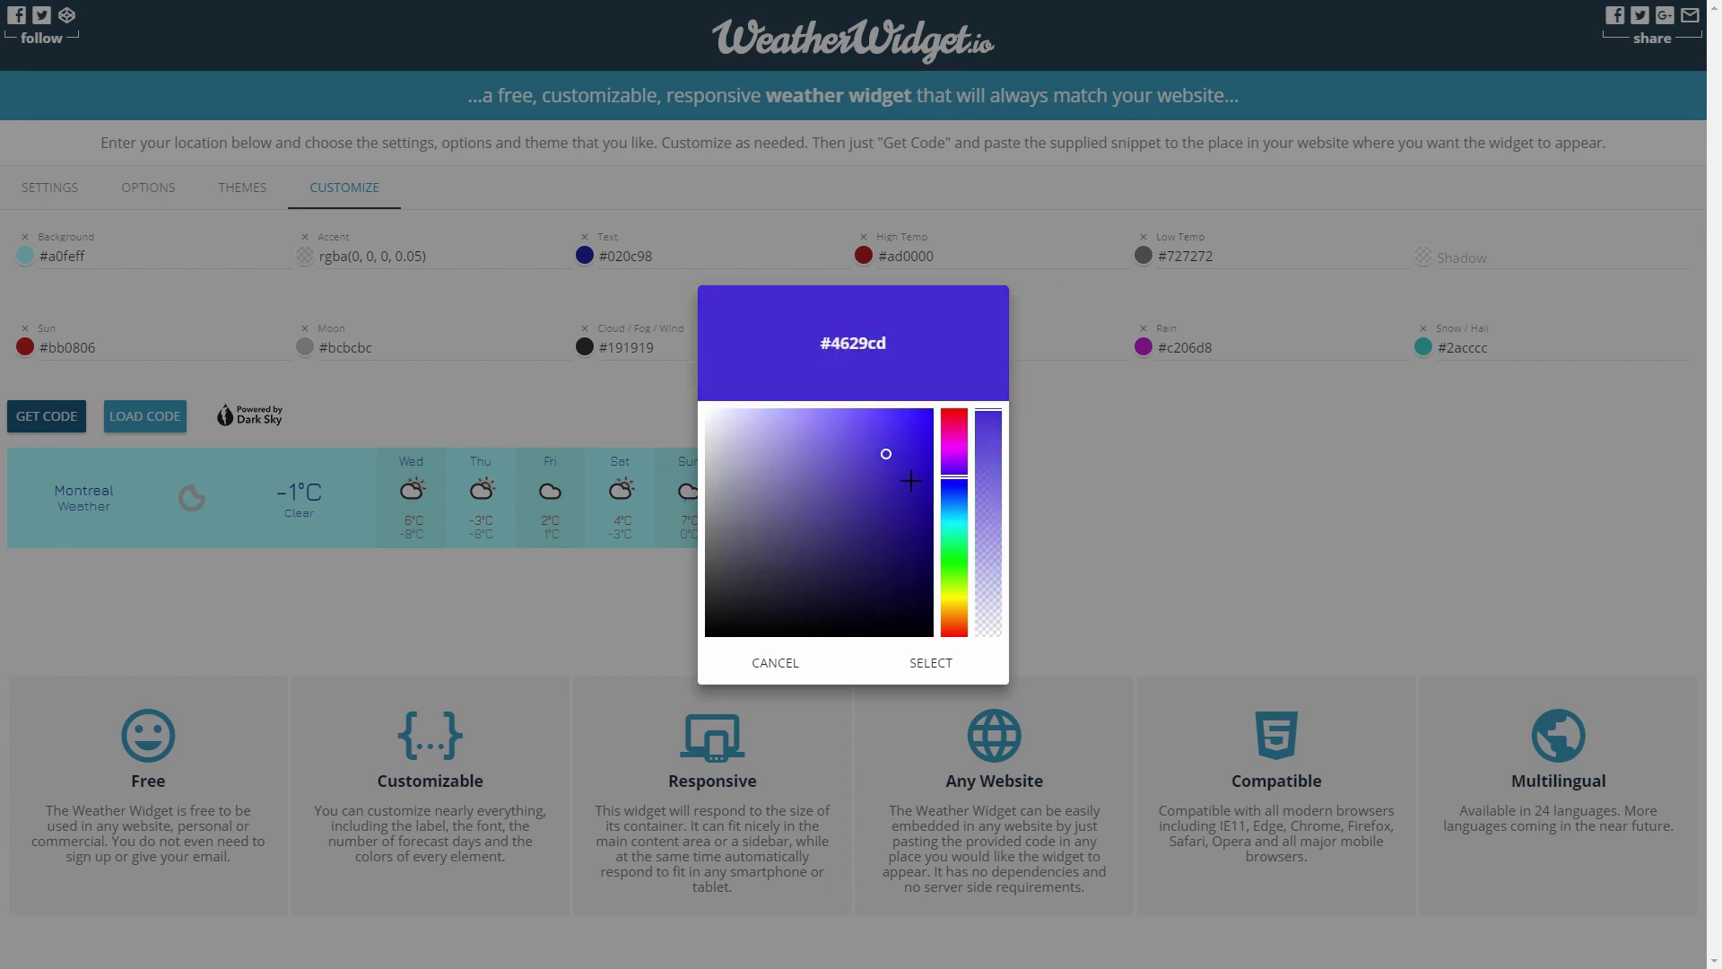
{"action": "left_click", "coordinate": [923, 509]}
{"action": "left_click", "coordinate": [937, 666]}
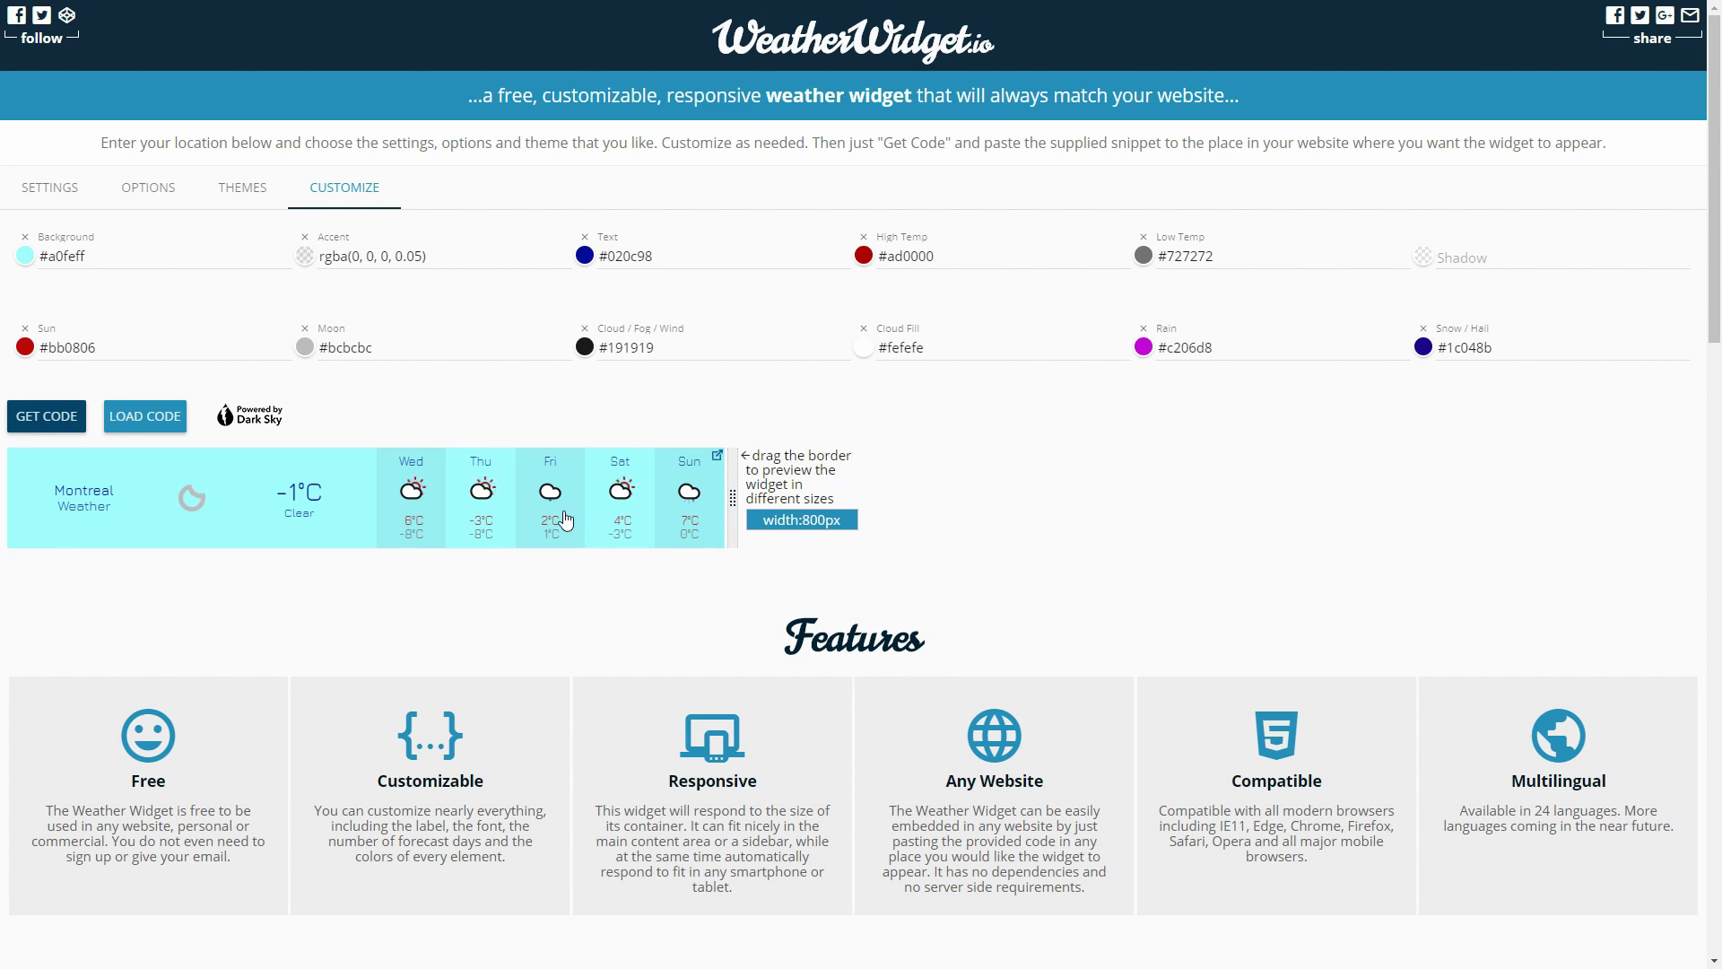
- Generate the embed code for the customized Montreal widget, copy it to the clipboard and close the code window
{"action": "mouse_move", "coordinate": [551, 511]}
{"action": "left_click", "coordinate": [49, 423]}
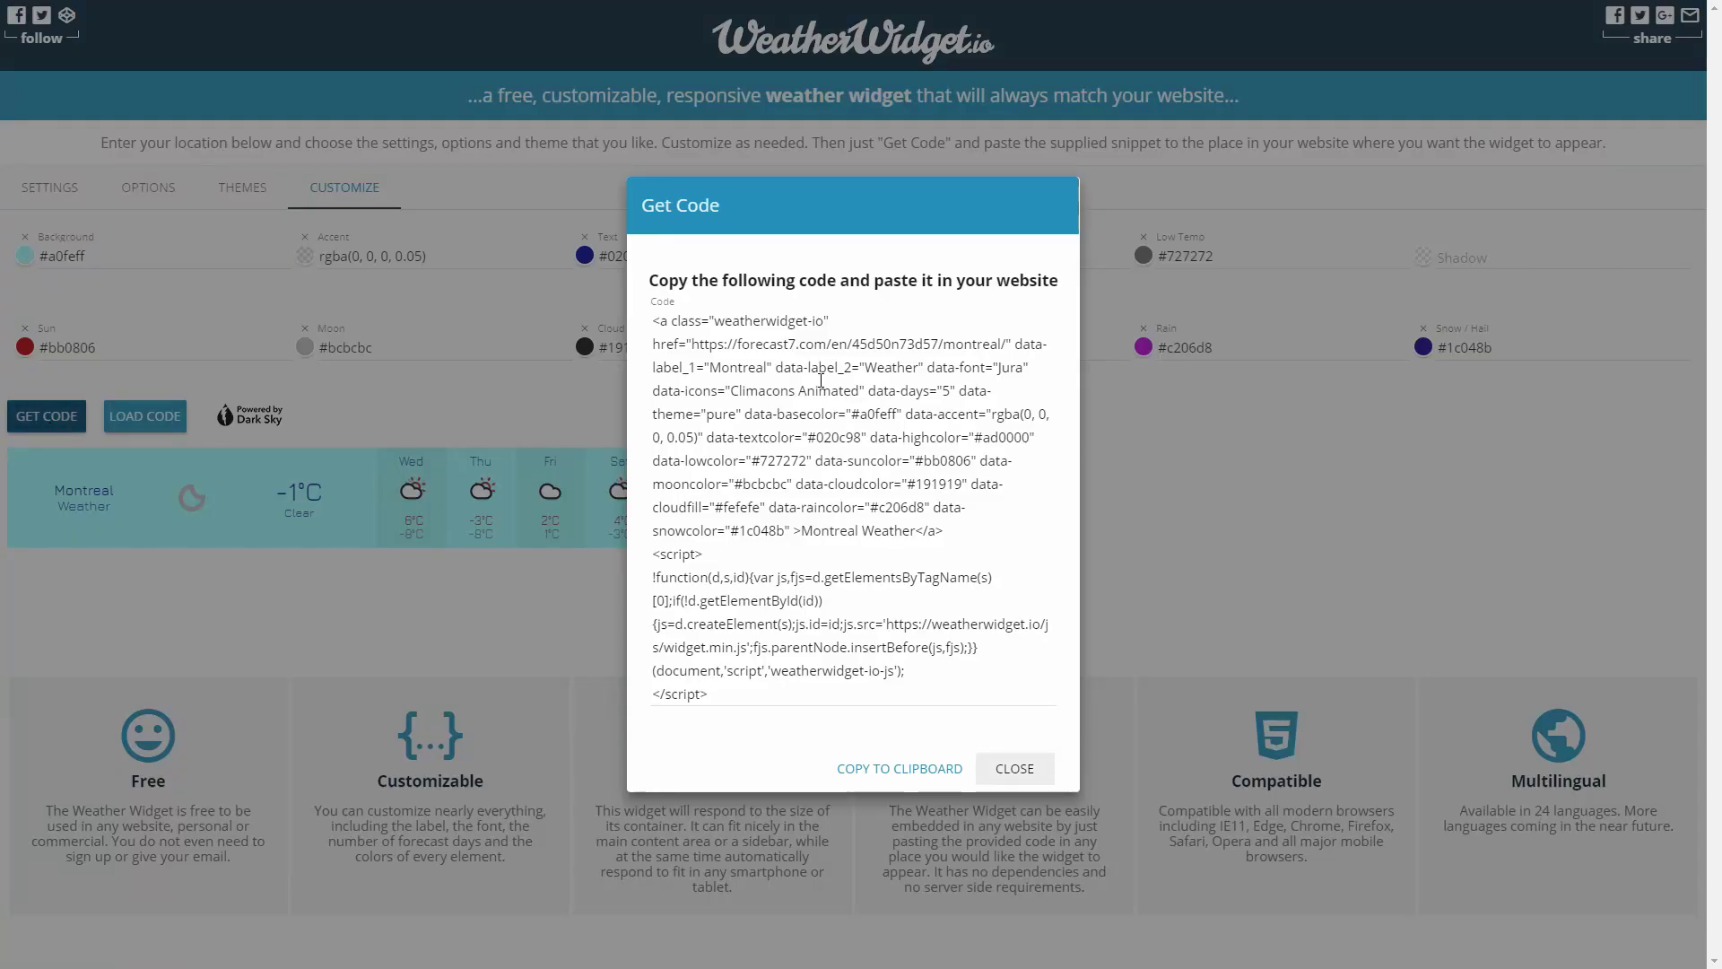
{"action": "left_click", "coordinate": [900, 769]}
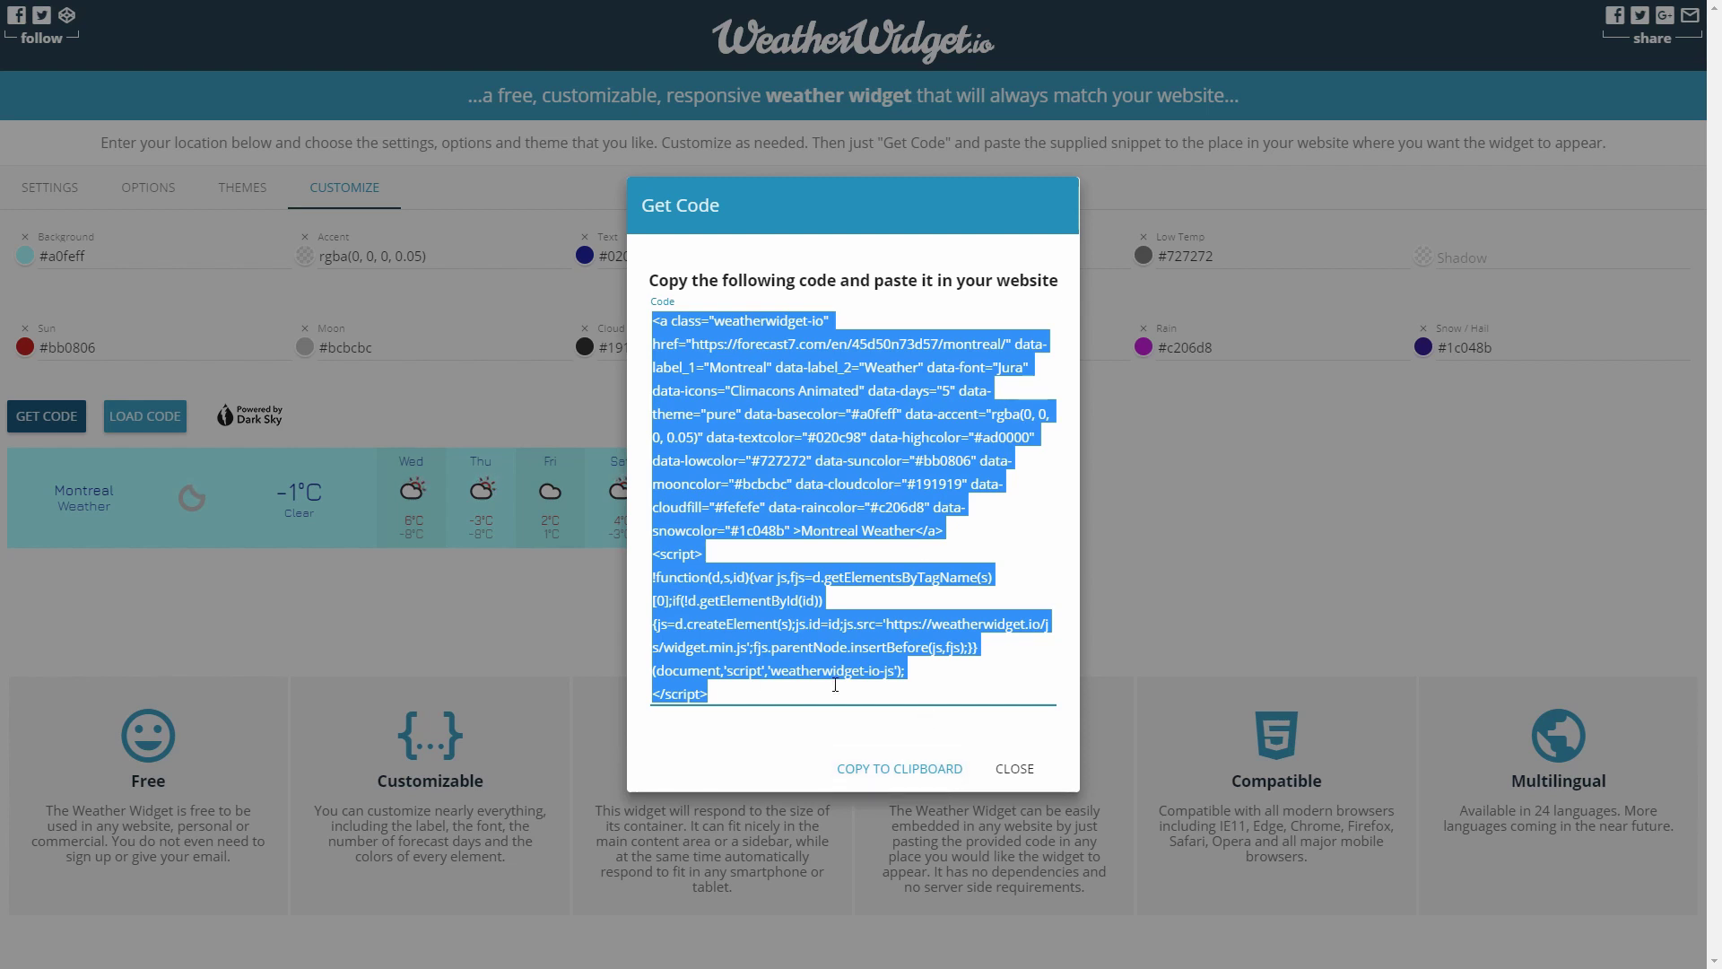
{"action": "left_click", "coordinate": [1013, 769]}
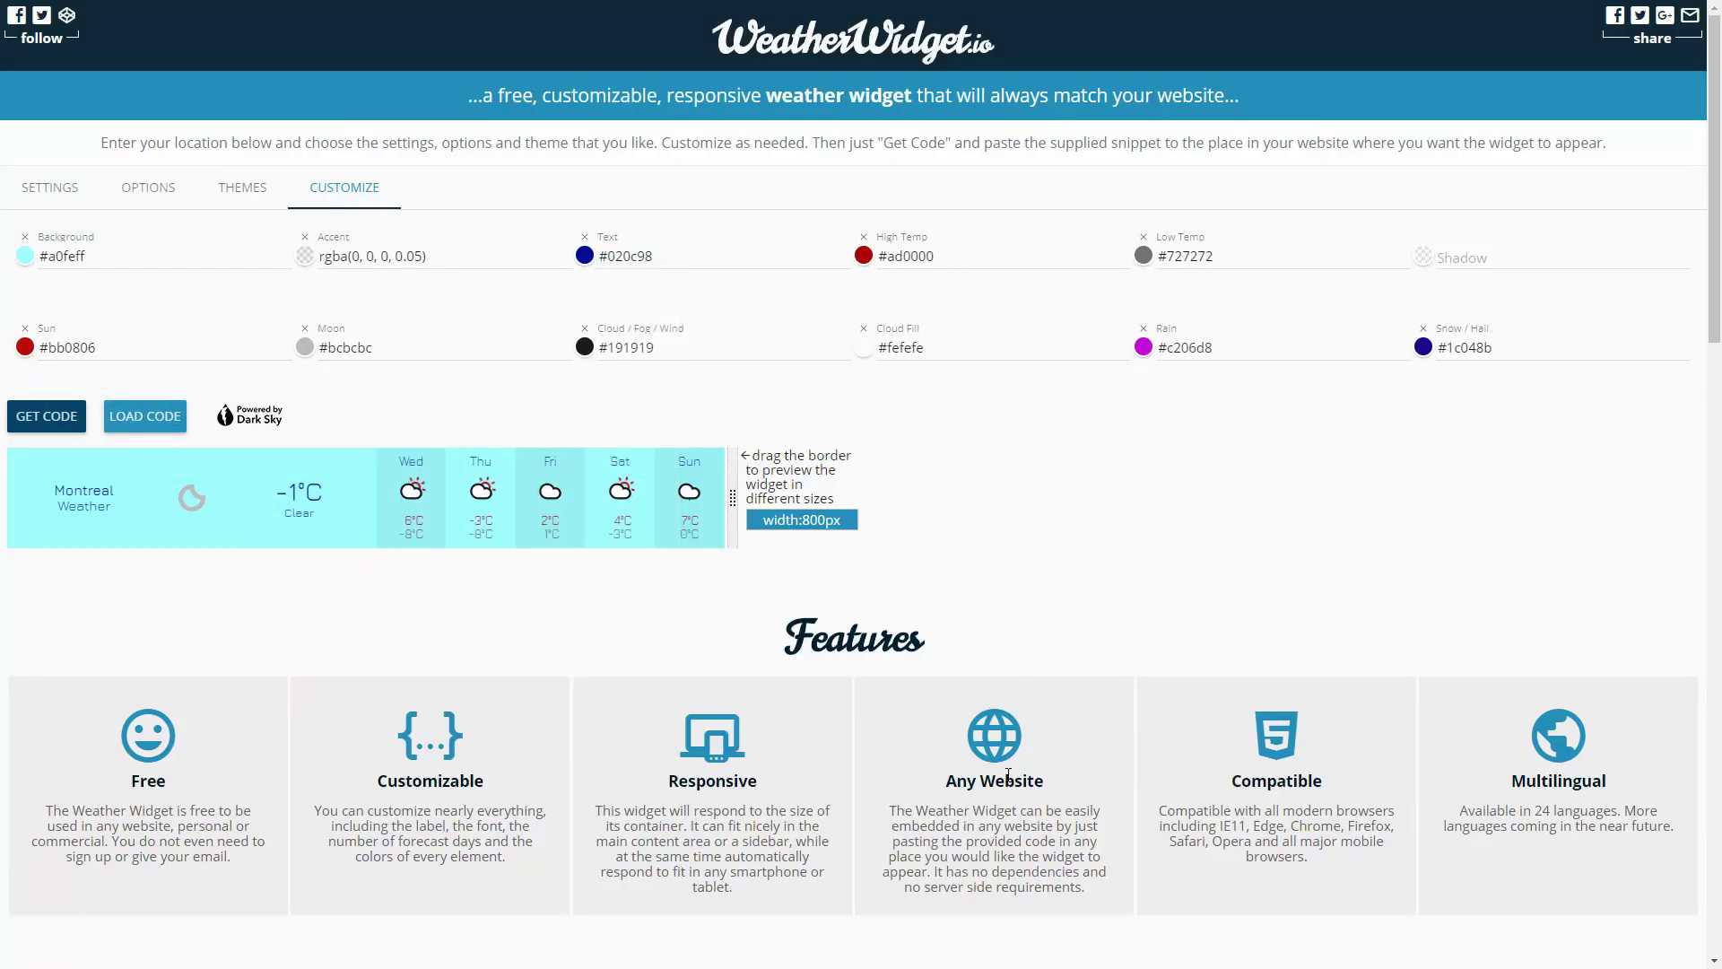
- Reload the page and restore the customized Montreal widget by loading the copied embed code
{"action": "key", "text": "F5"}
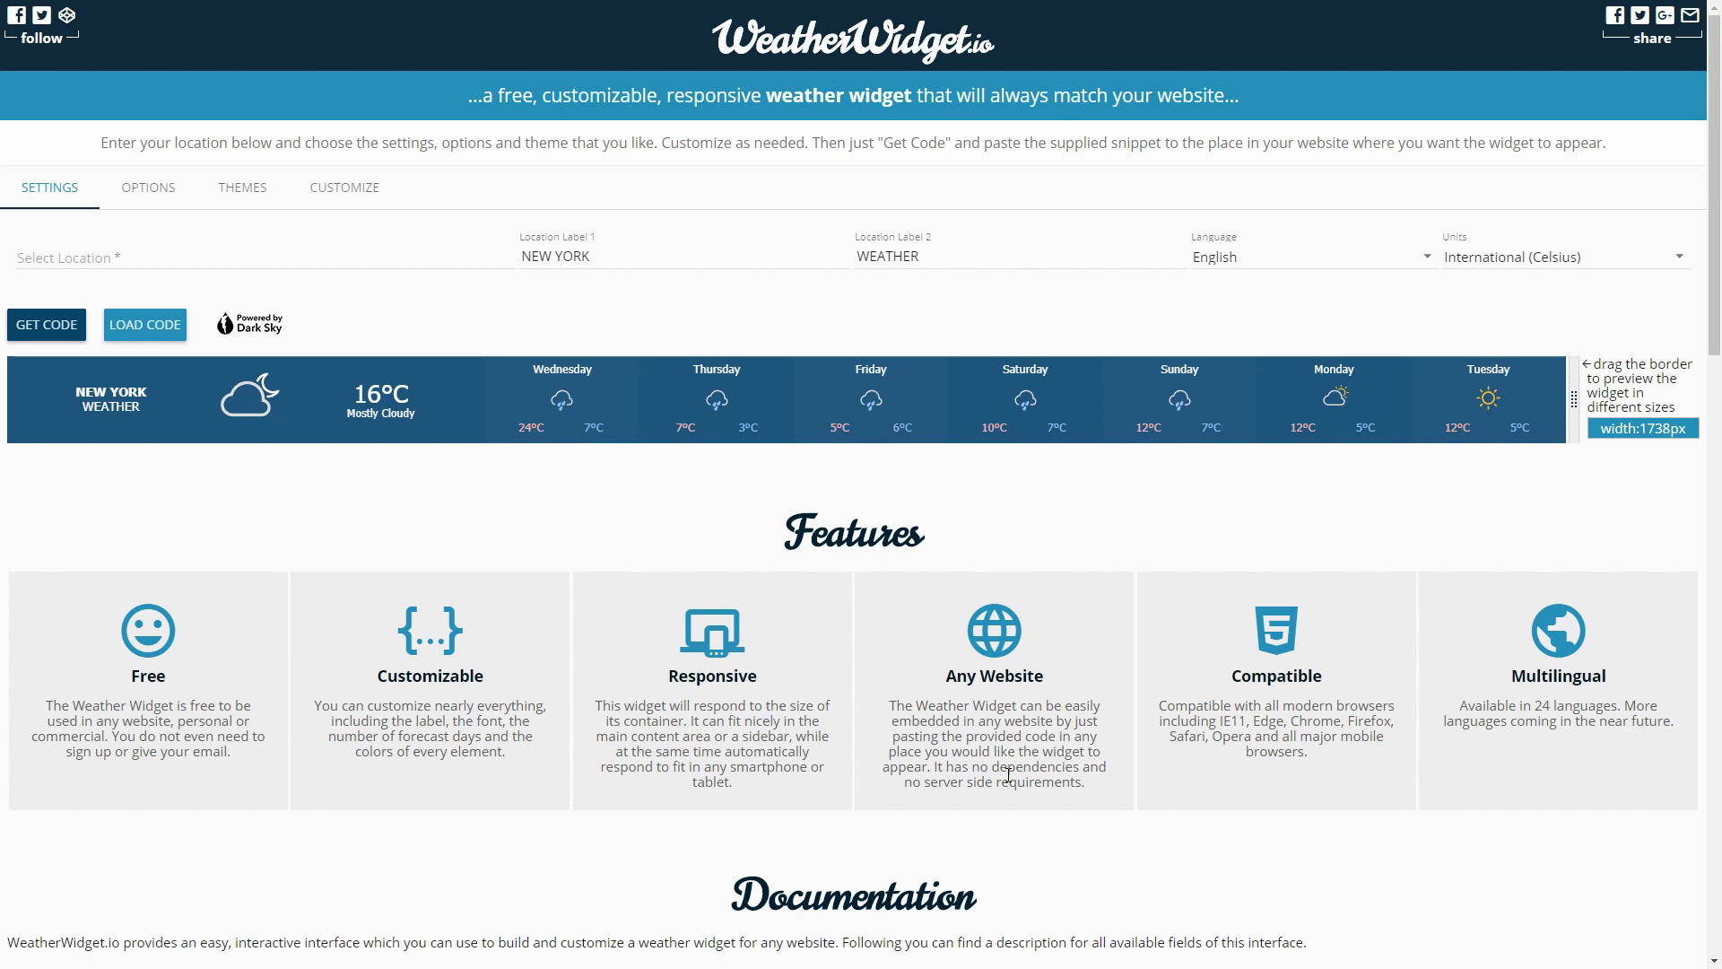
{"action": "left_click", "coordinate": [137, 341]}
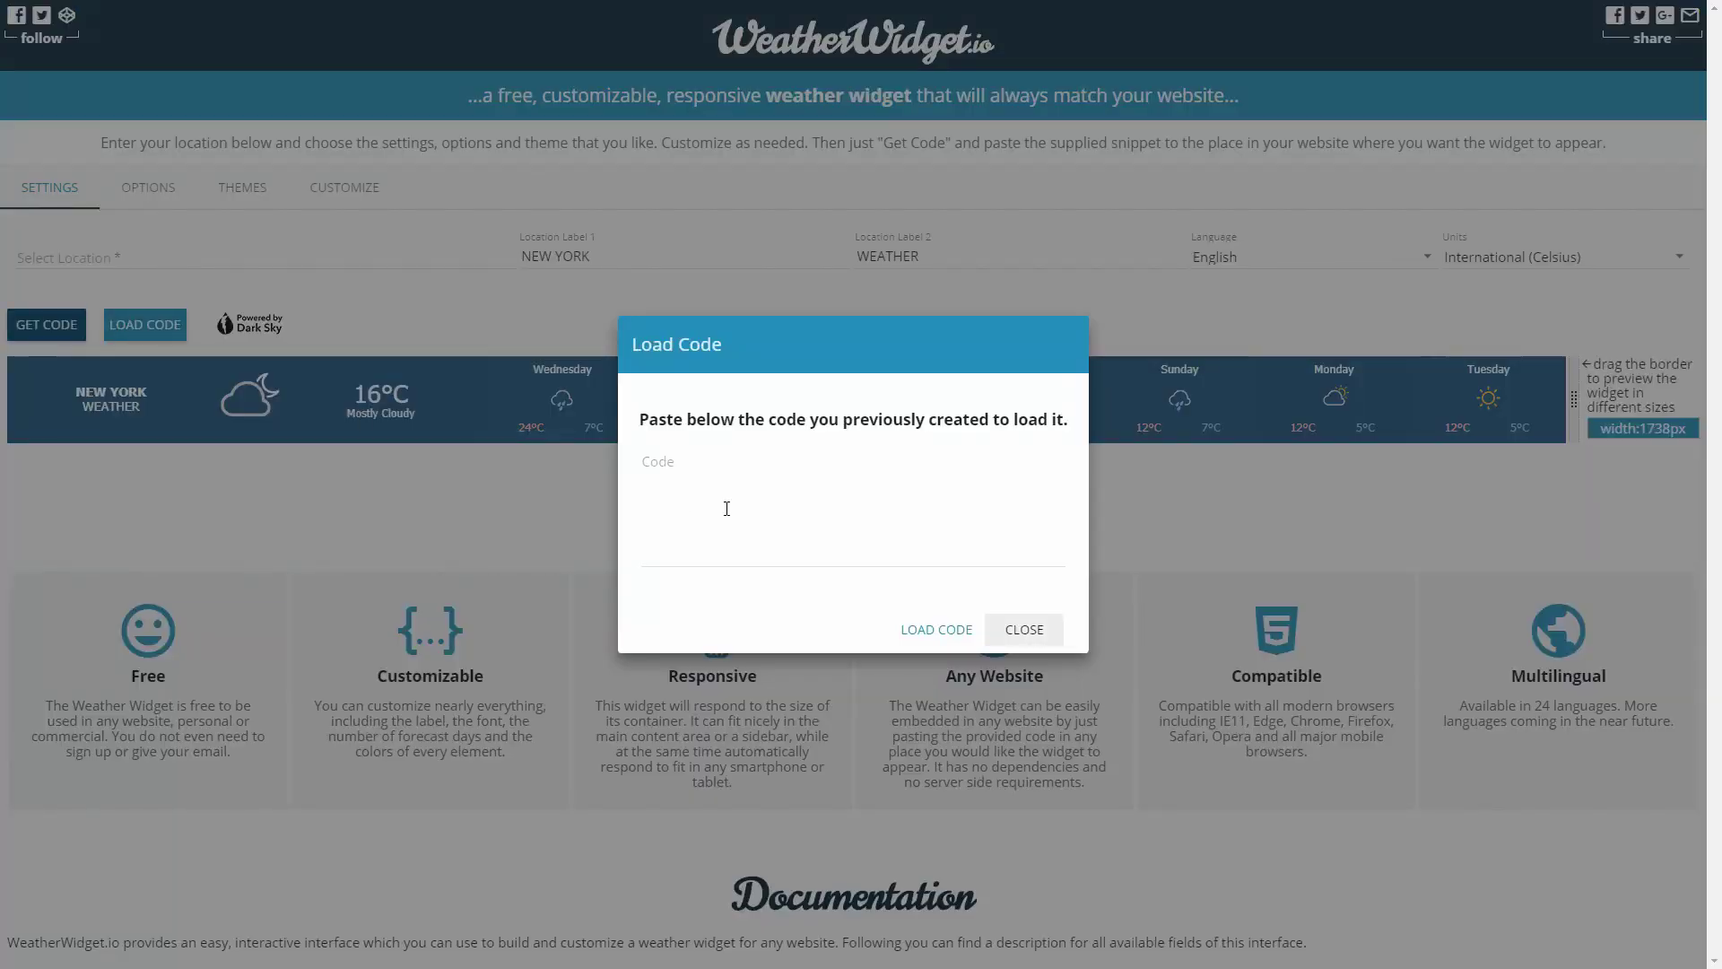
{"action": "left_click", "coordinate": [726, 507]}
{"action": "key", "text": "ctrl+v"}
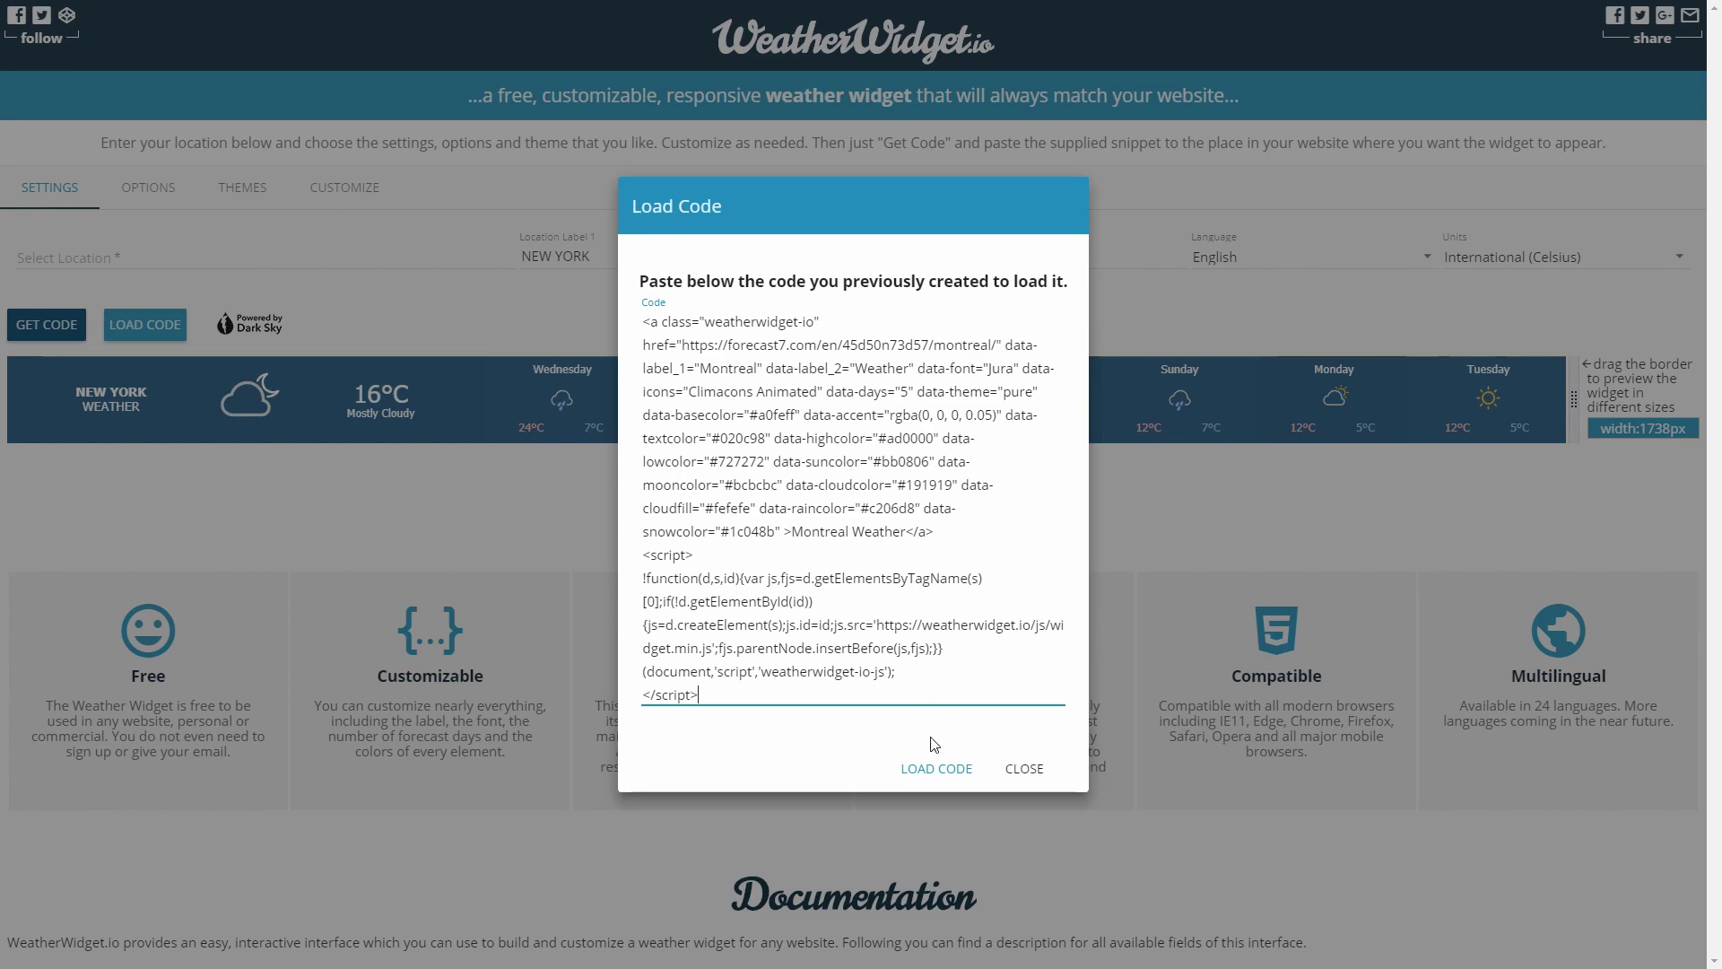
{"action": "left_click", "coordinate": [933, 769]}
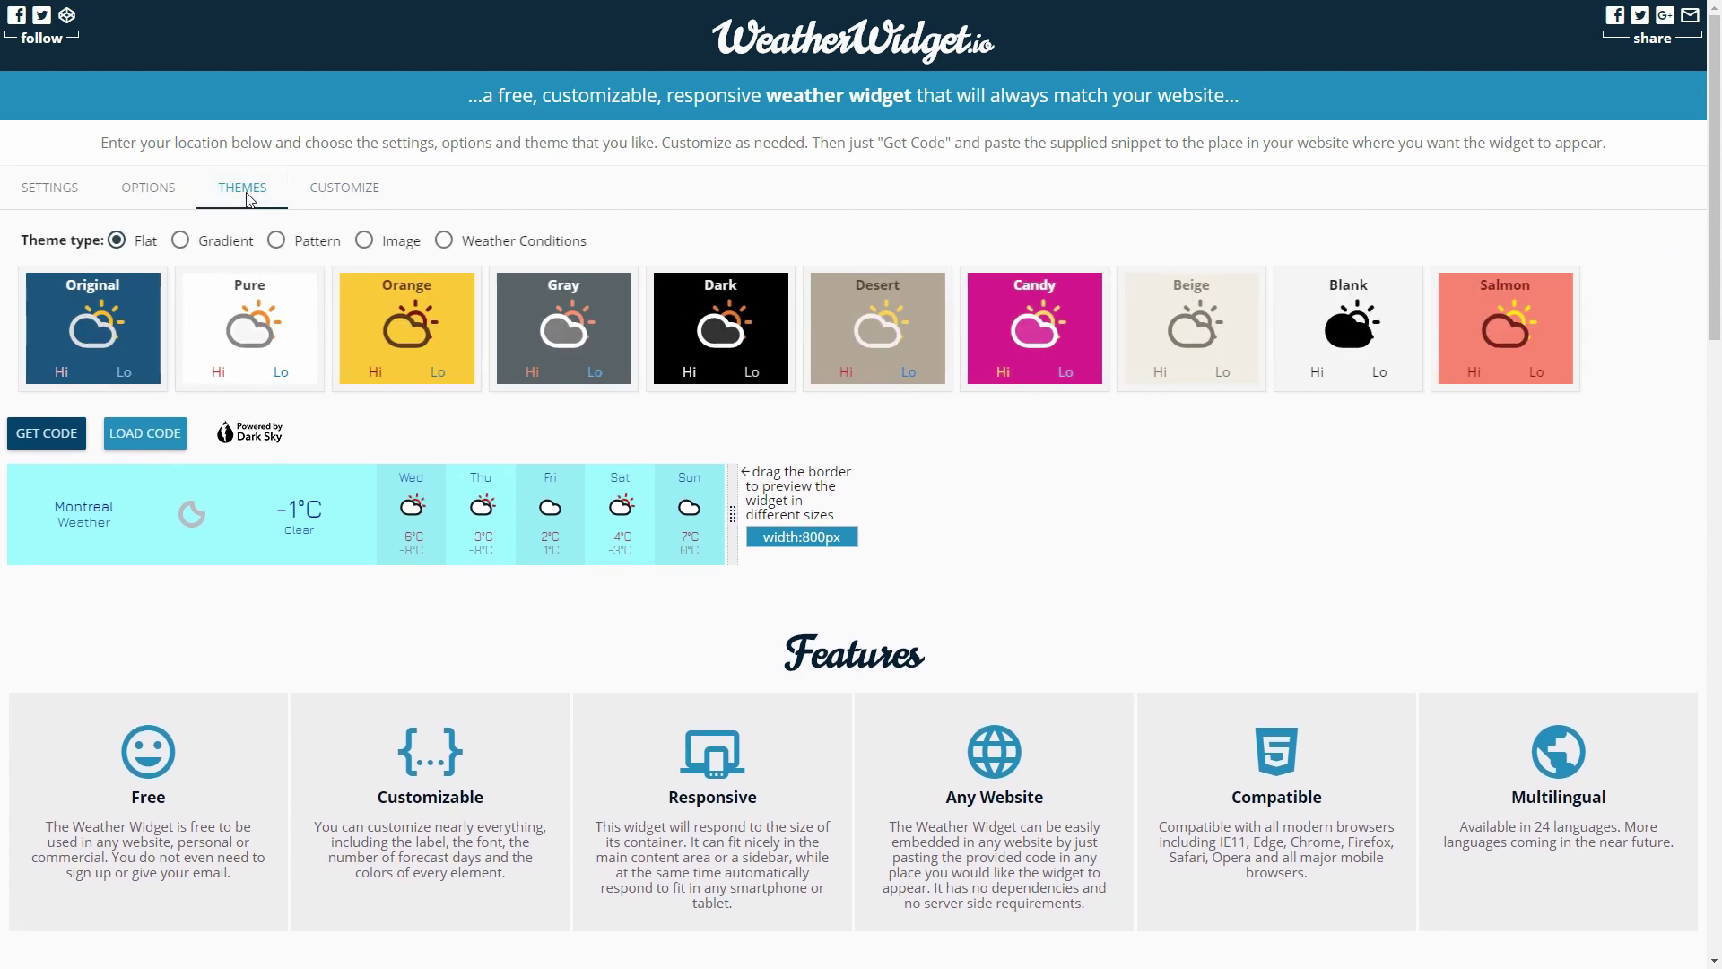
- Apply the Clear theme from the Gradient themes and show its custom color settings
{"action": "left_click", "coordinate": [180, 241]}
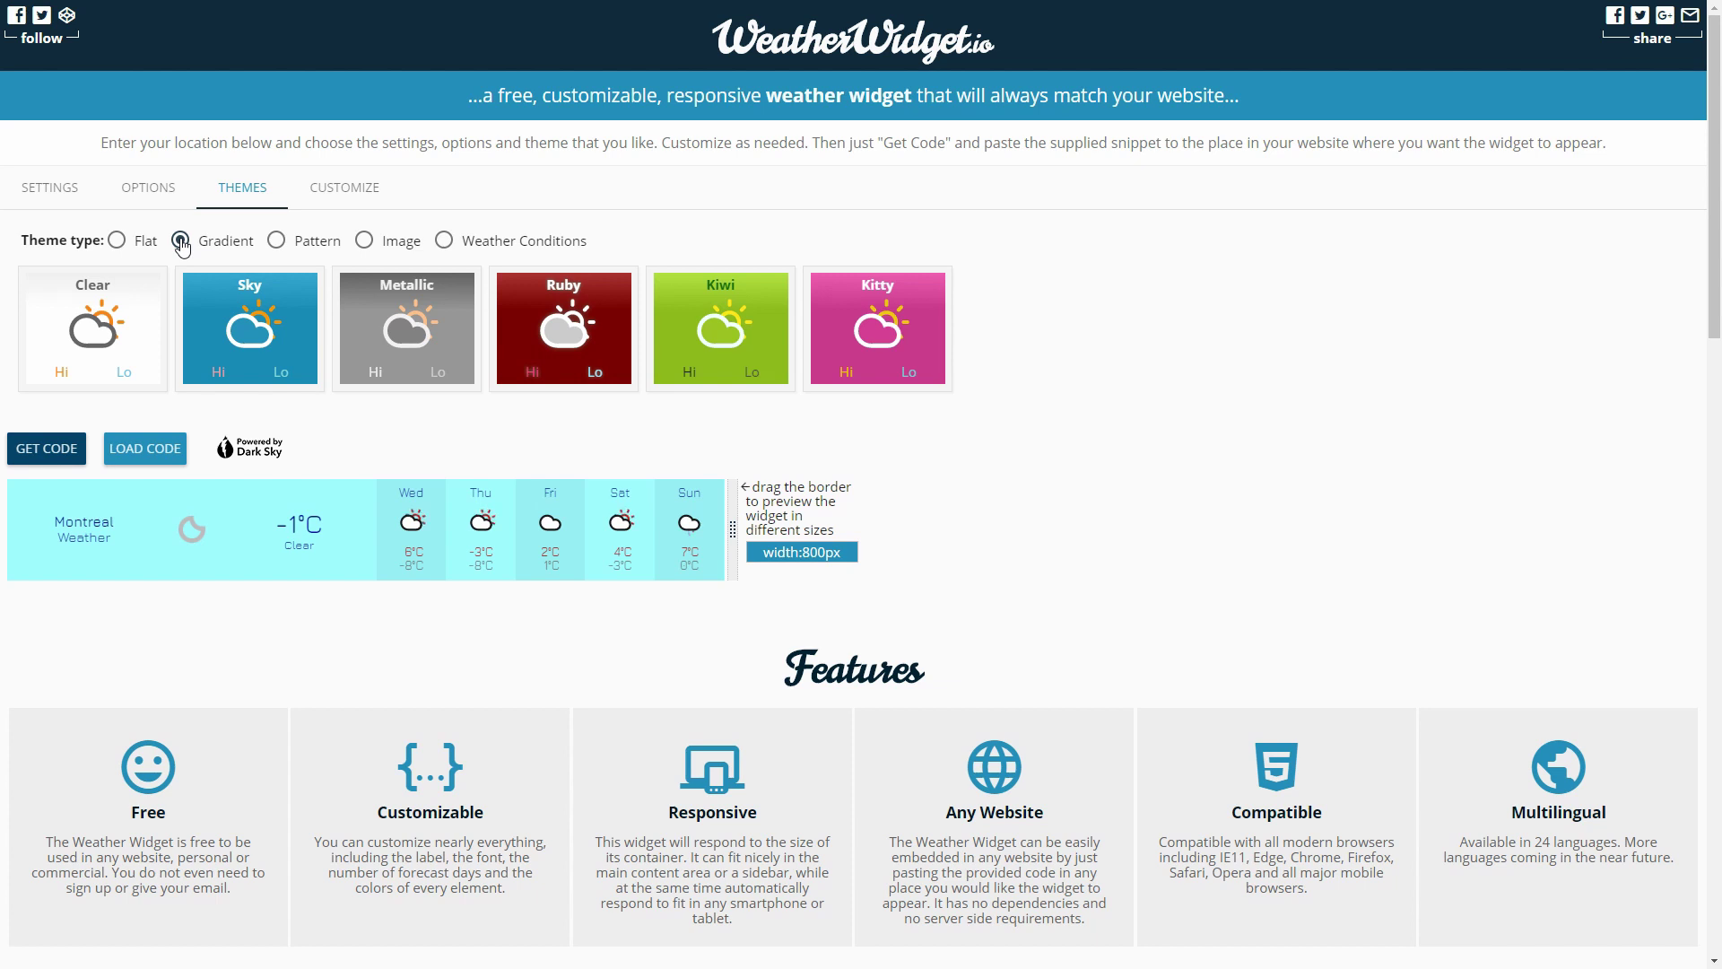
{"action": "left_click", "coordinate": [118, 329]}
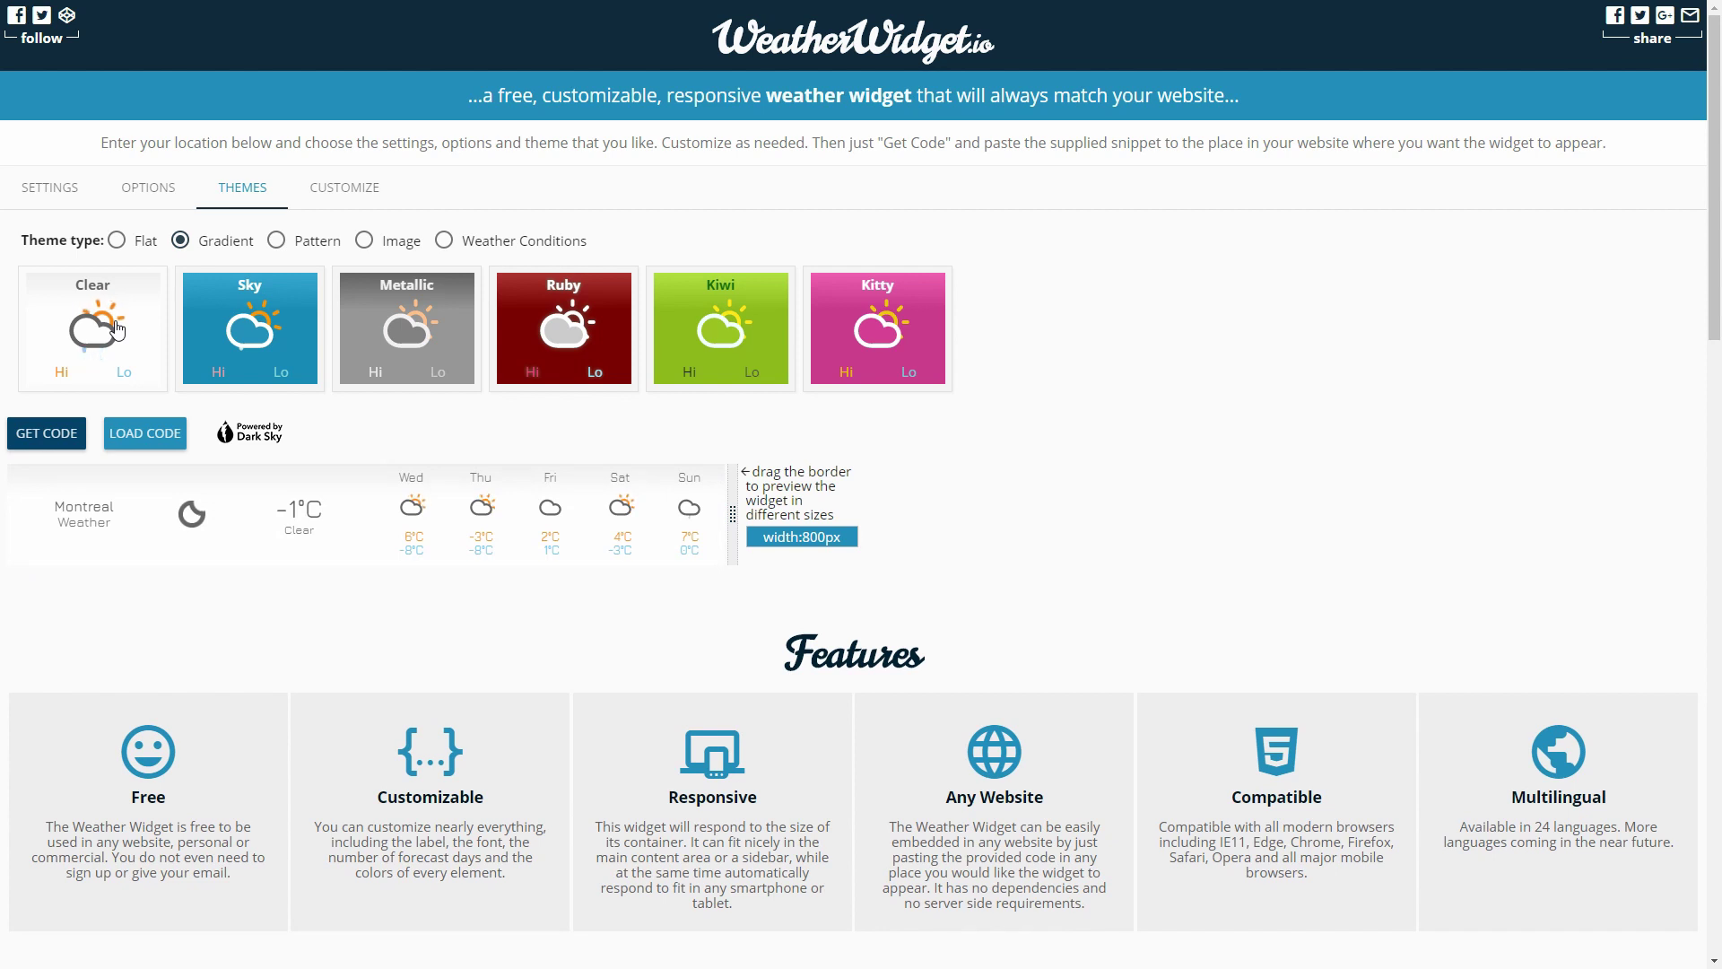
{"action": "left_click", "coordinate": [352, 192]}
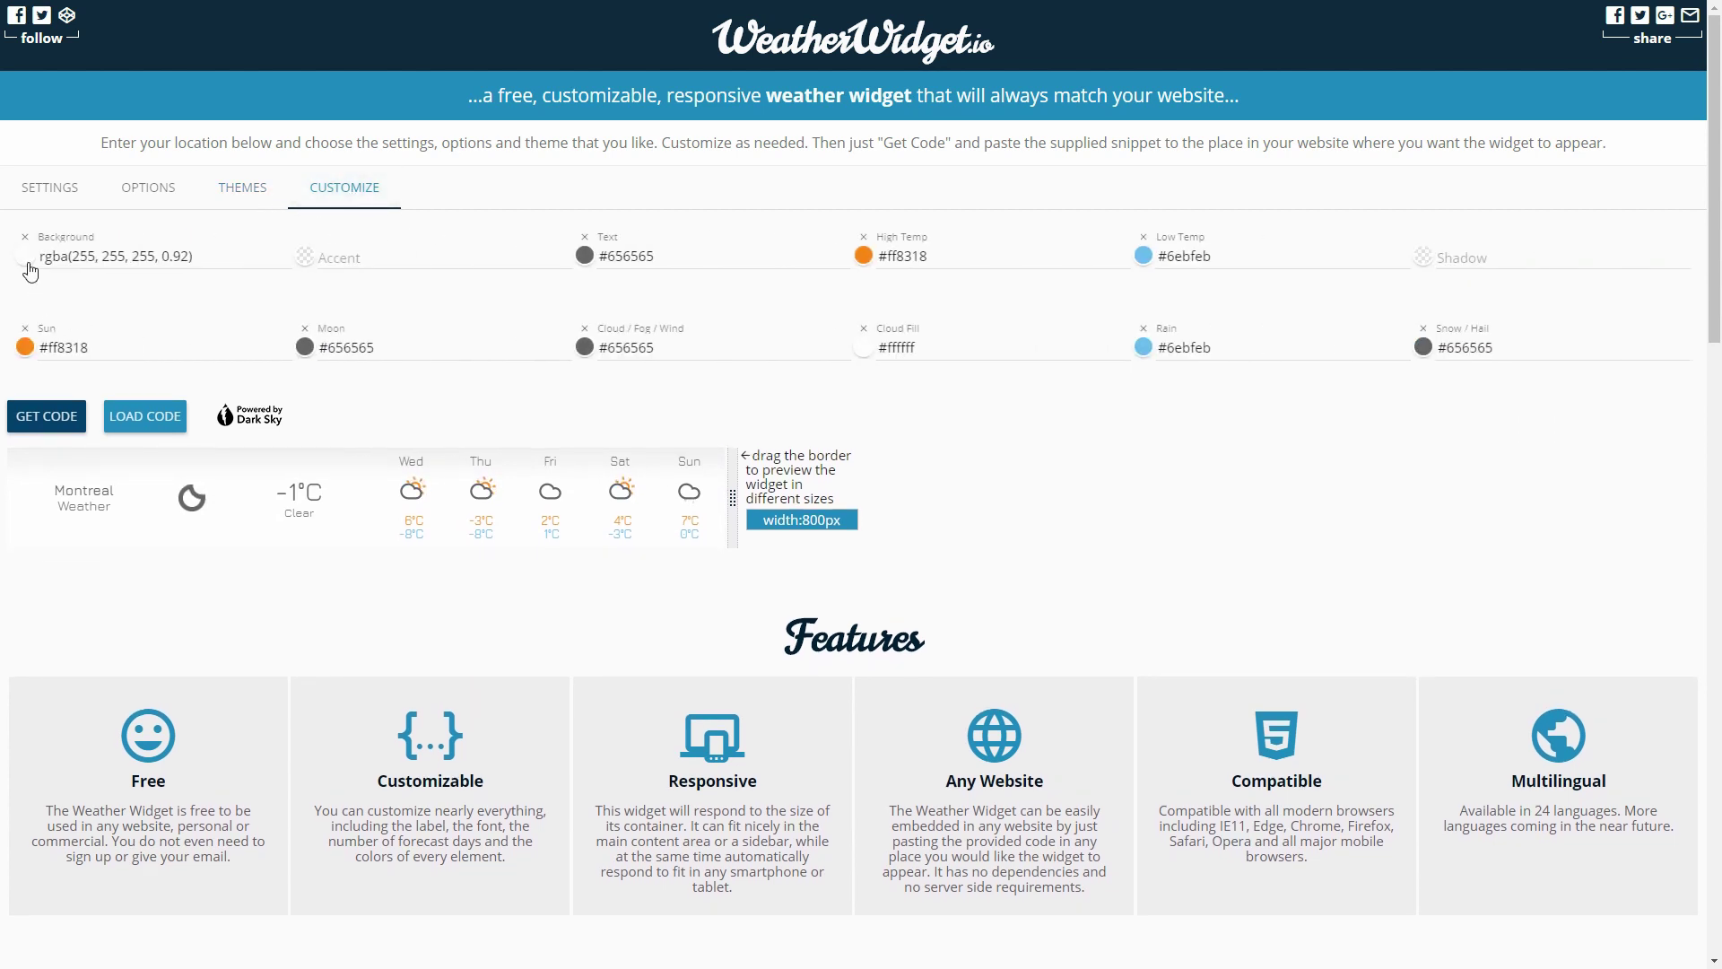
- Set the widget's Background color to the semi-transparent magenta rgba(233, 20, 197, 0.92)
{"action": "left_click", "coordinate": [25, 260]}
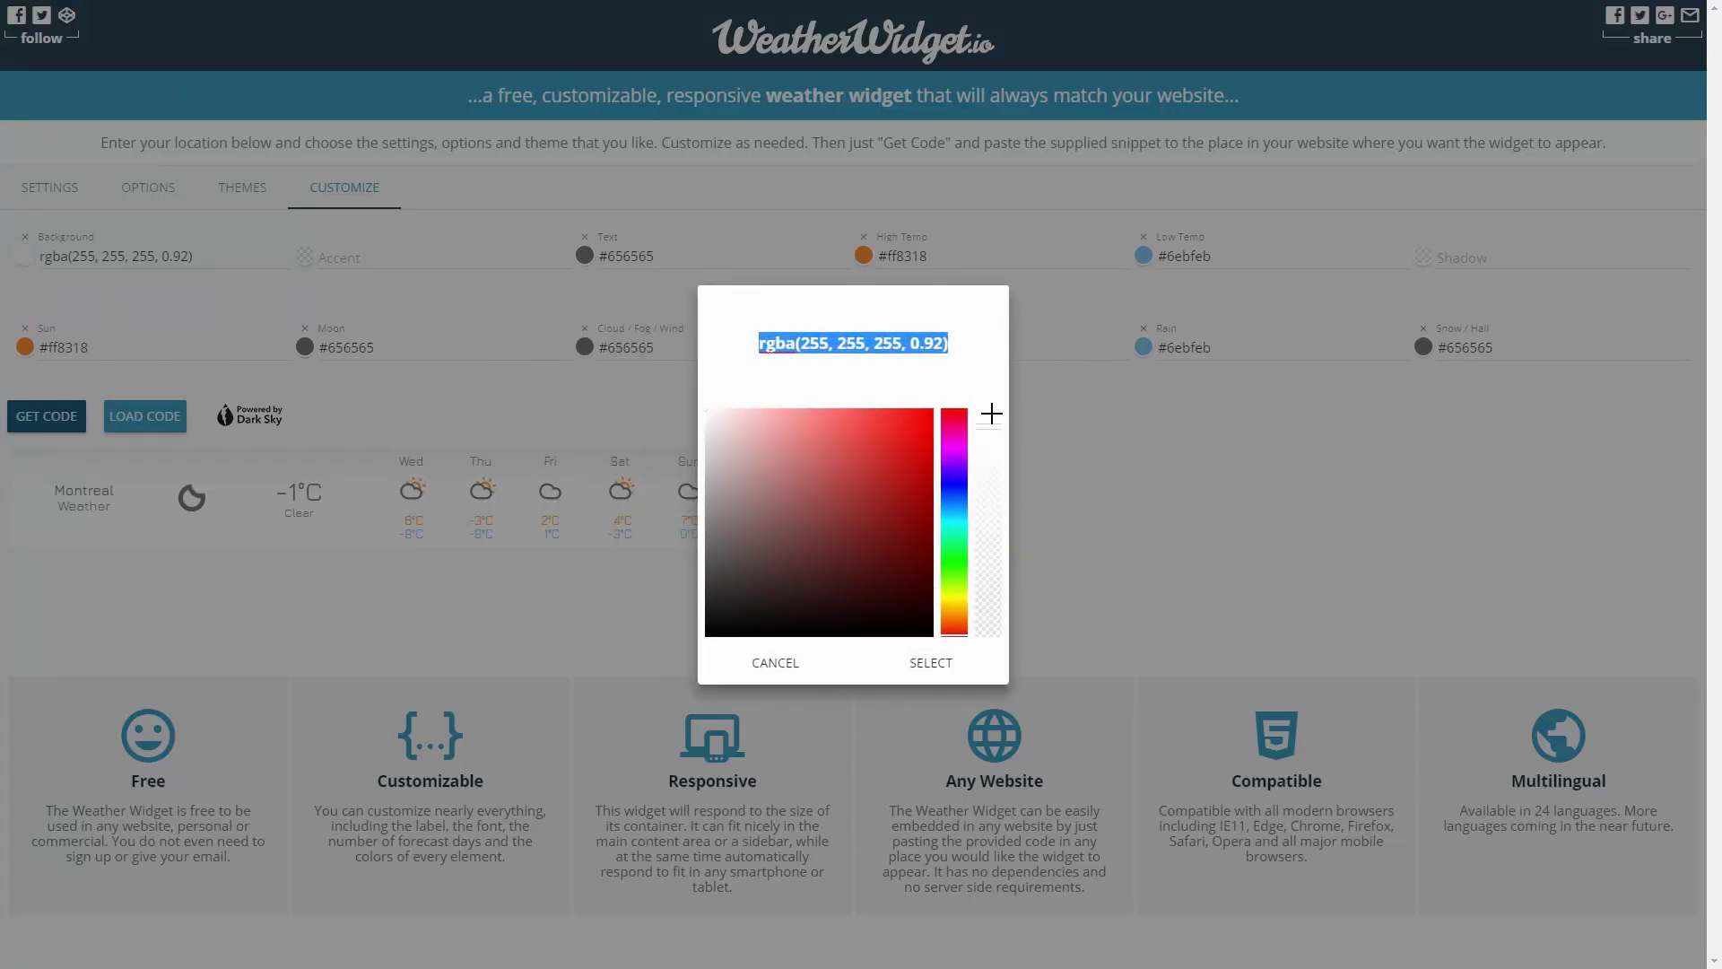
{"action": "left_click", "coordinate": [954, 440]}
{"action": "left_click", "coordinate": [917, 436]}
{"action": "left_click_drag", "start_coordinate": [917, 436], "coordinate": [913, 430]}
{"action": "left_click", "coordinate": [934, 668]}
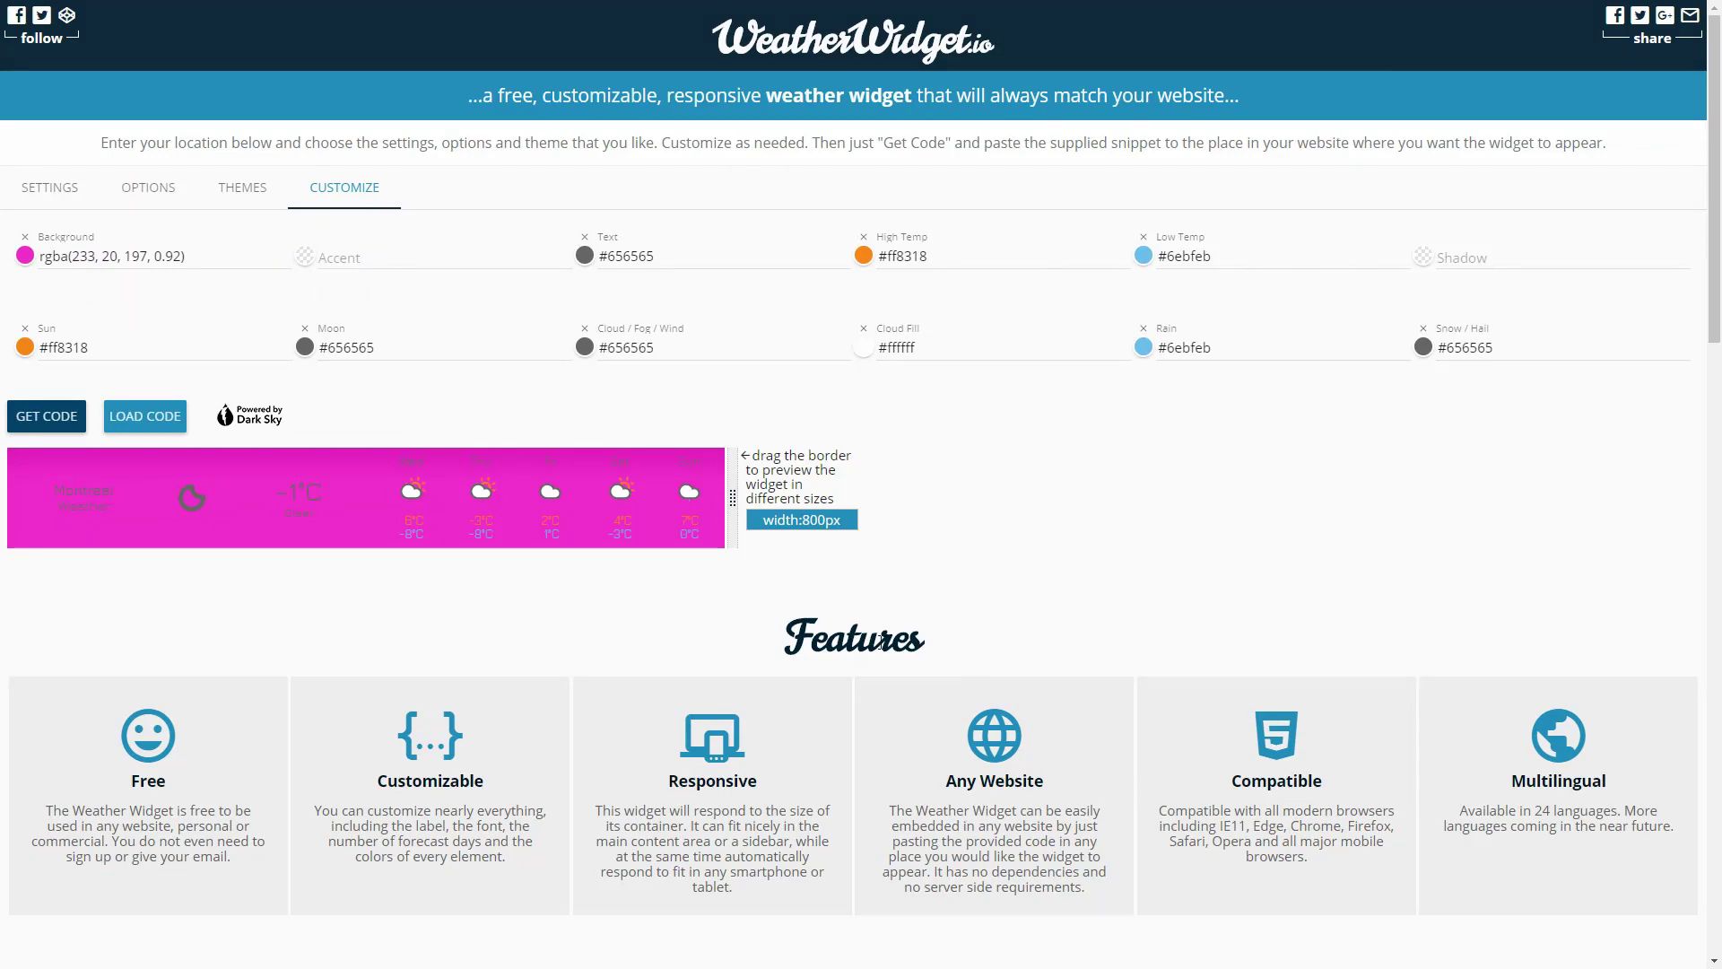
- Lower the magenta background's opacity to 0.7, and raise it back to 0.86
{"action": "left_click", "coordinate": [33, 258]}
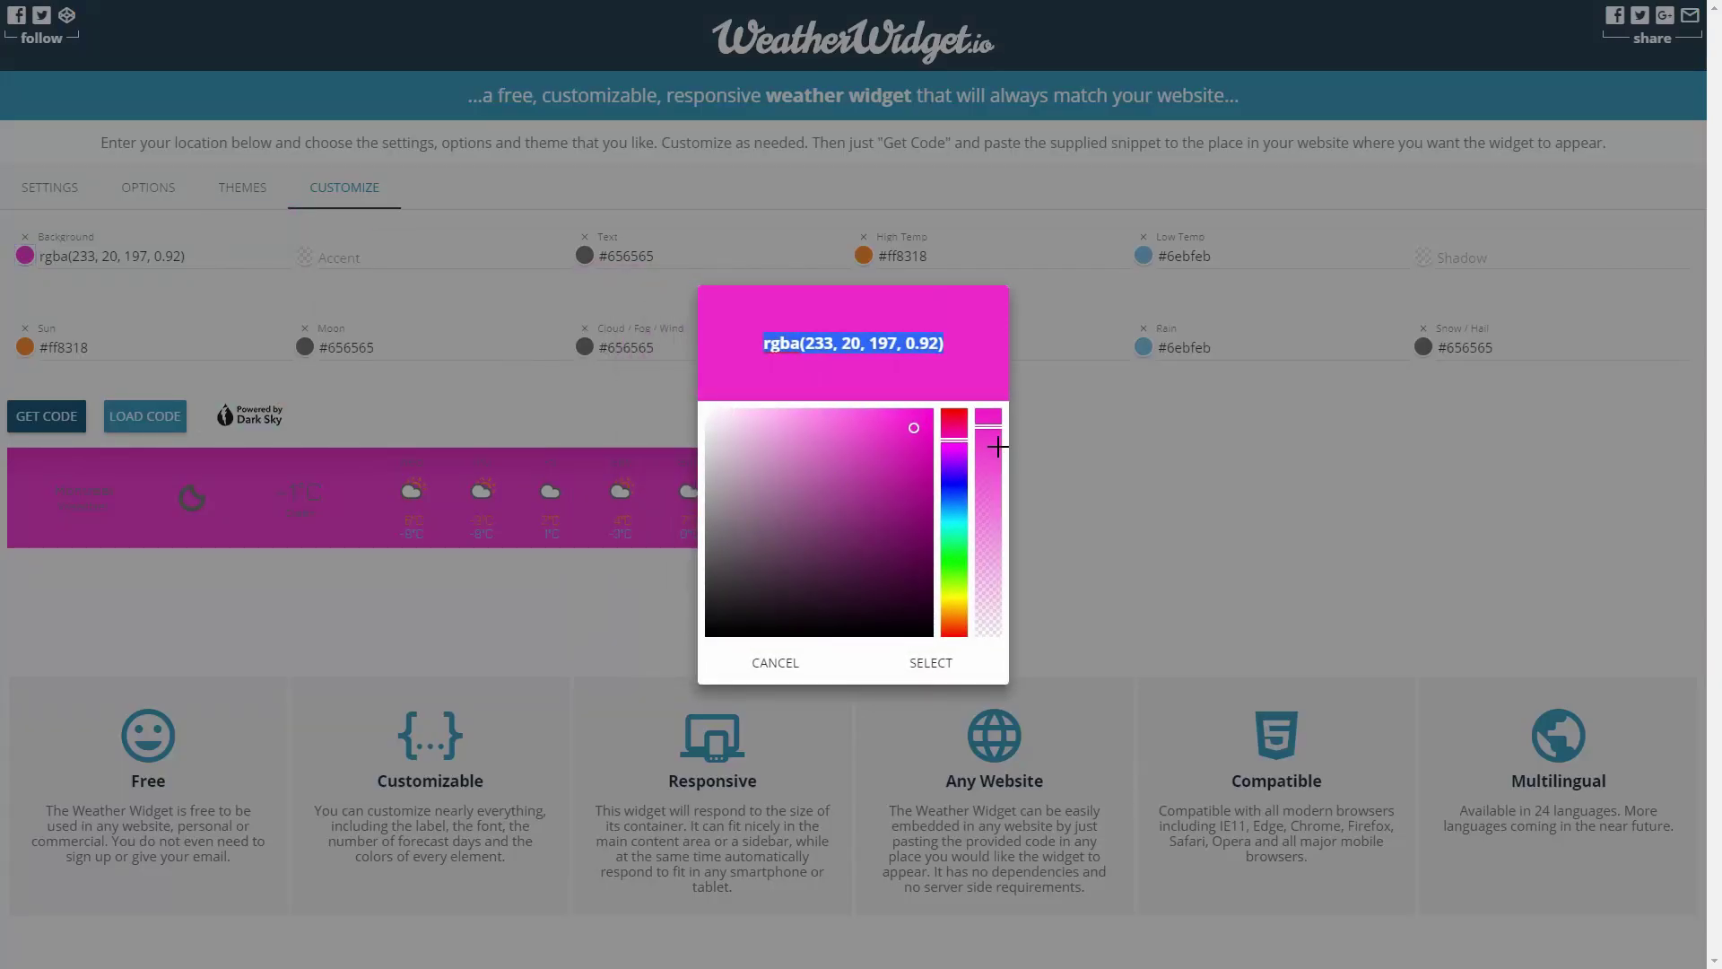
{"action": "left_click_drag", "start_coordinate": [998, 446], "coordinate": [994, 477]}
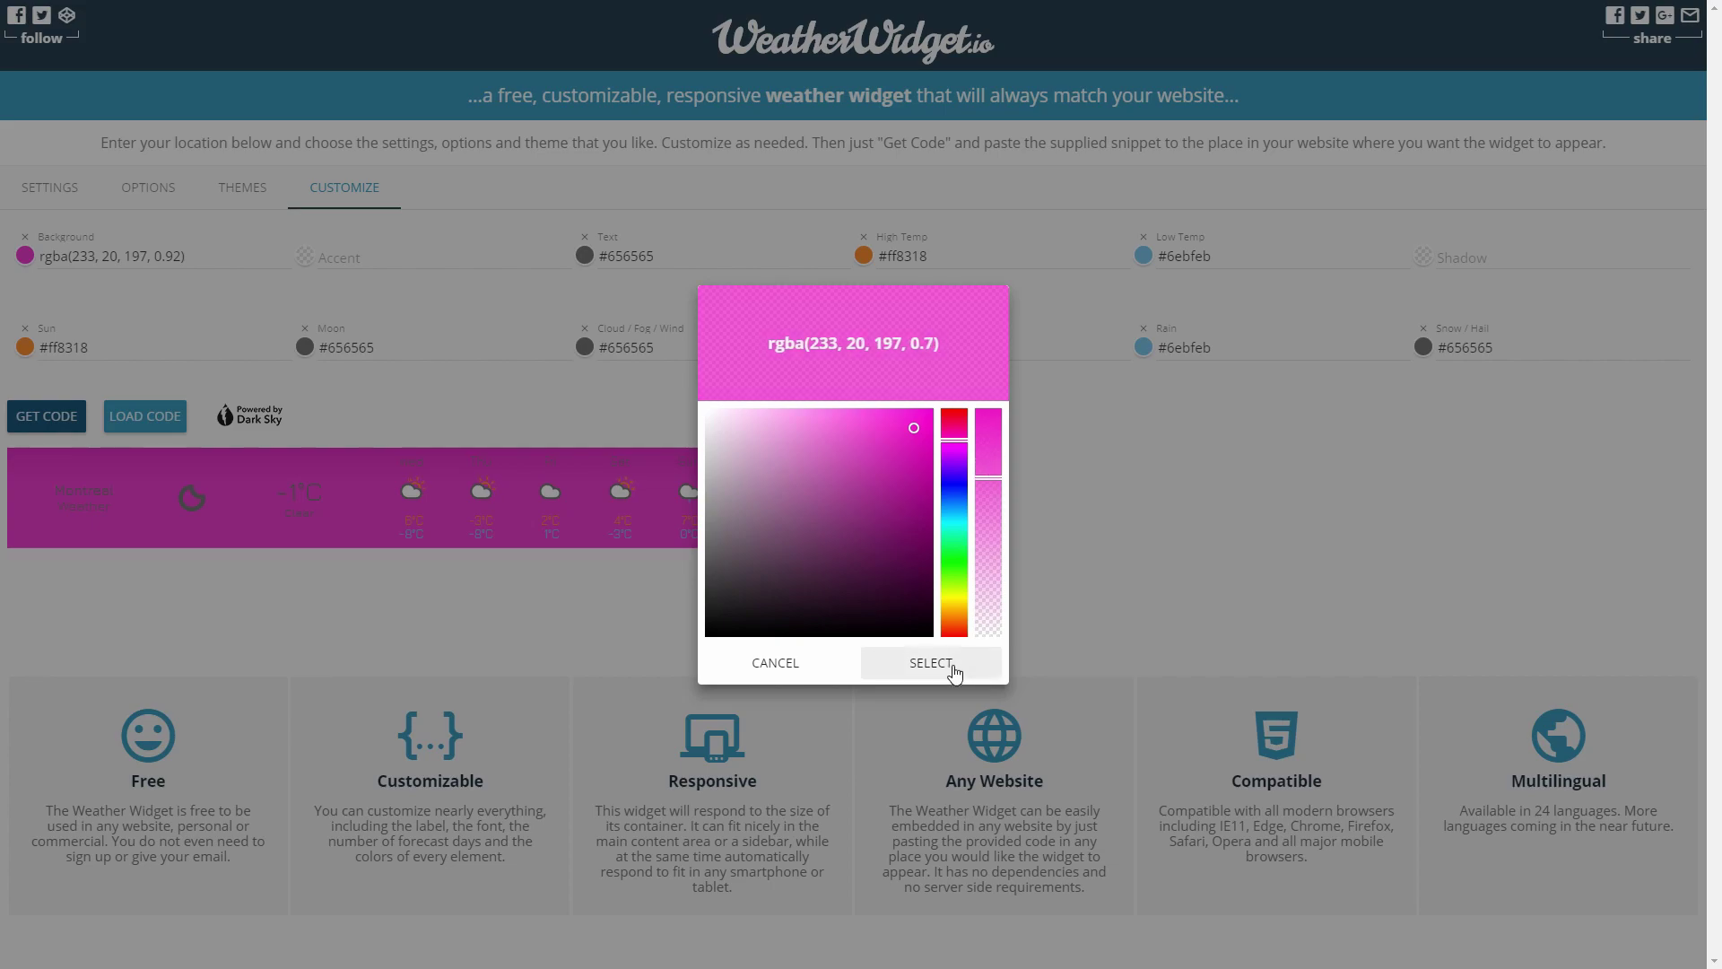
{"action": "left_click", "coordinate": [931, 664]}
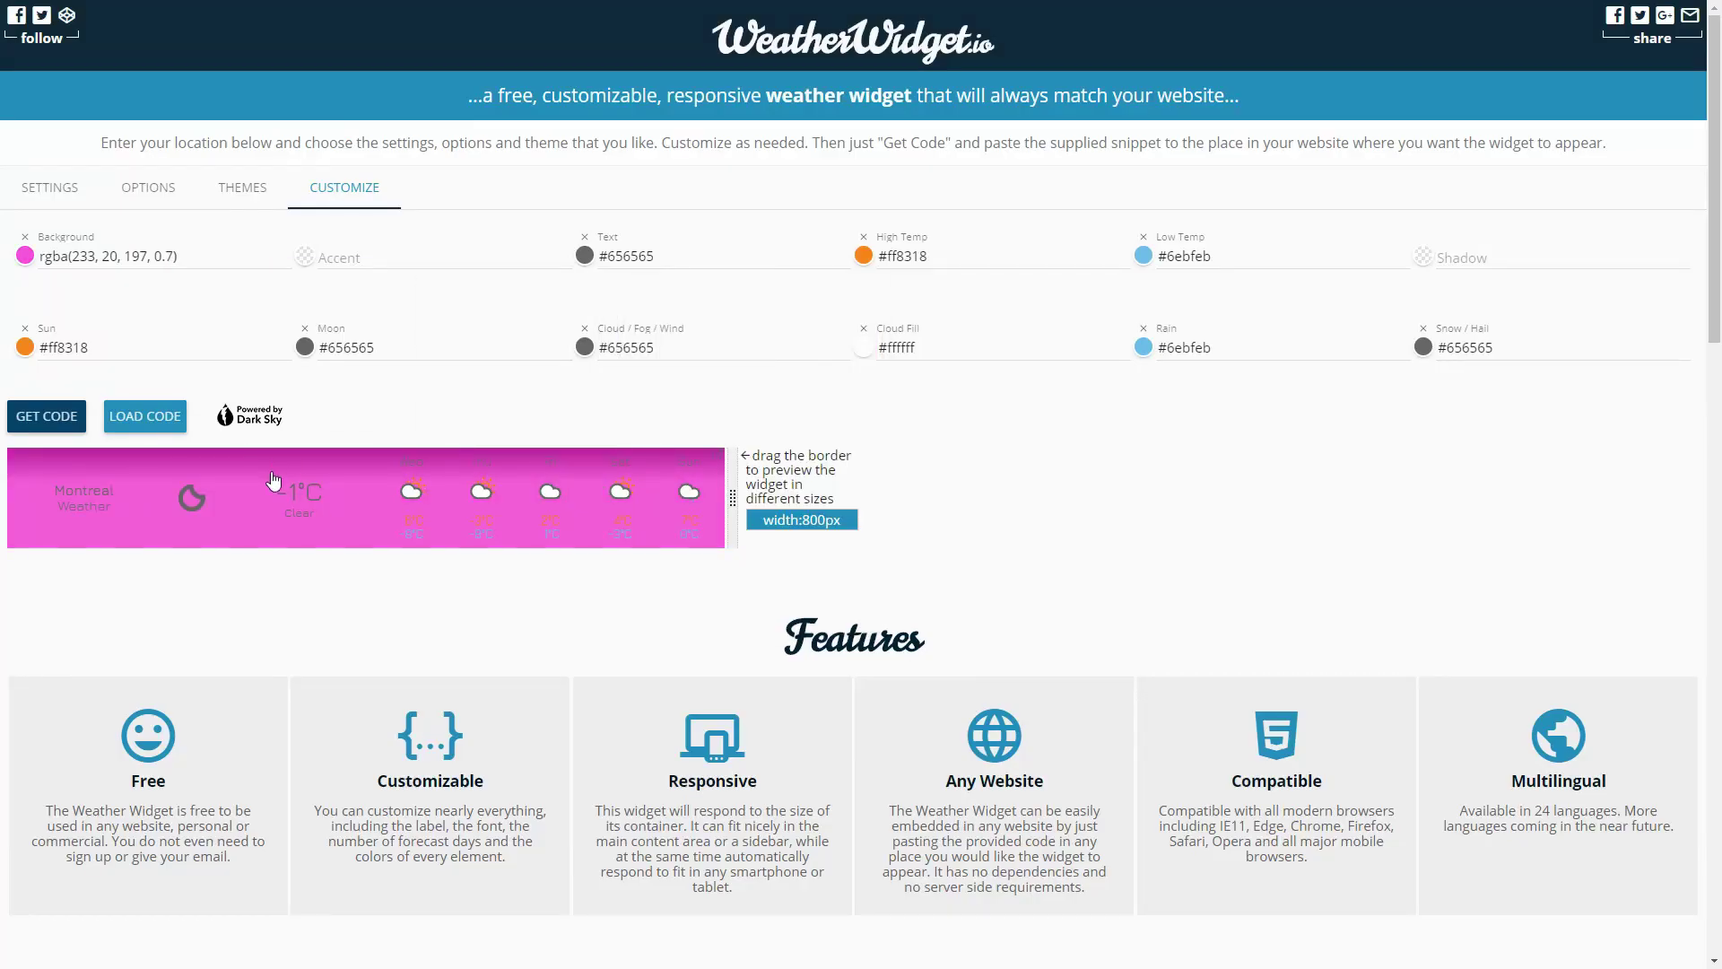
{"action": "left_click", "coordinate": [24, 259]}
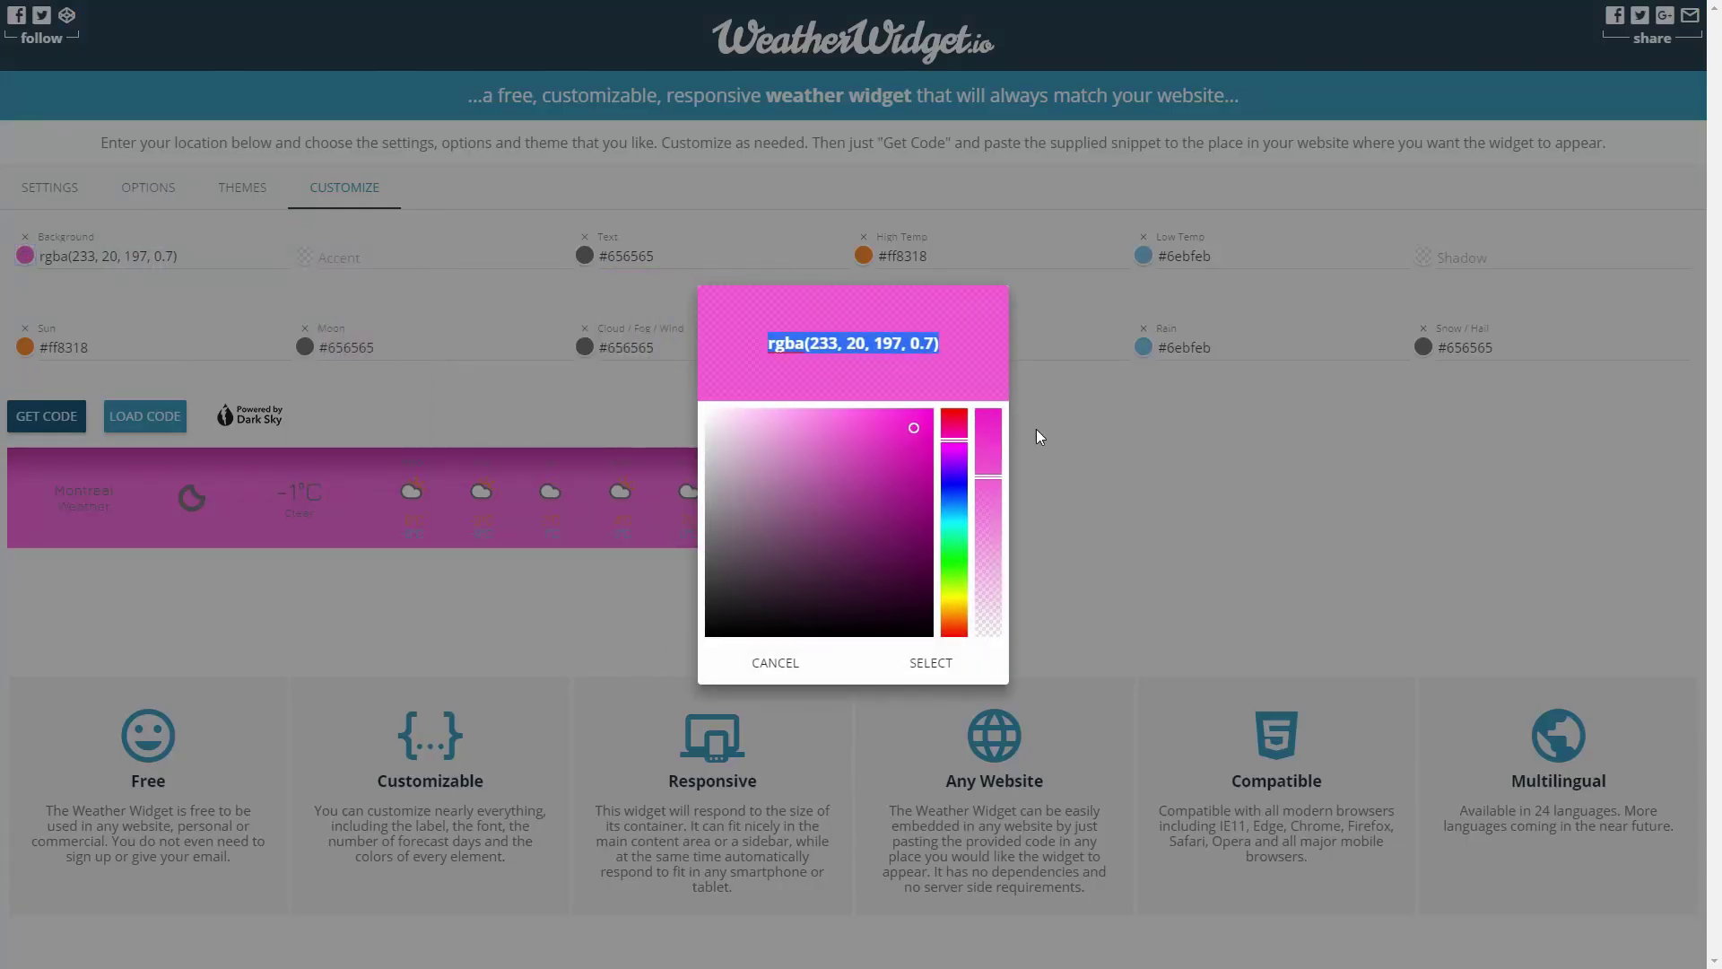
{"action": "left_click", "coordinate": [989, 446]}
{"action": "left_click", "coordinate": [951, 662]}
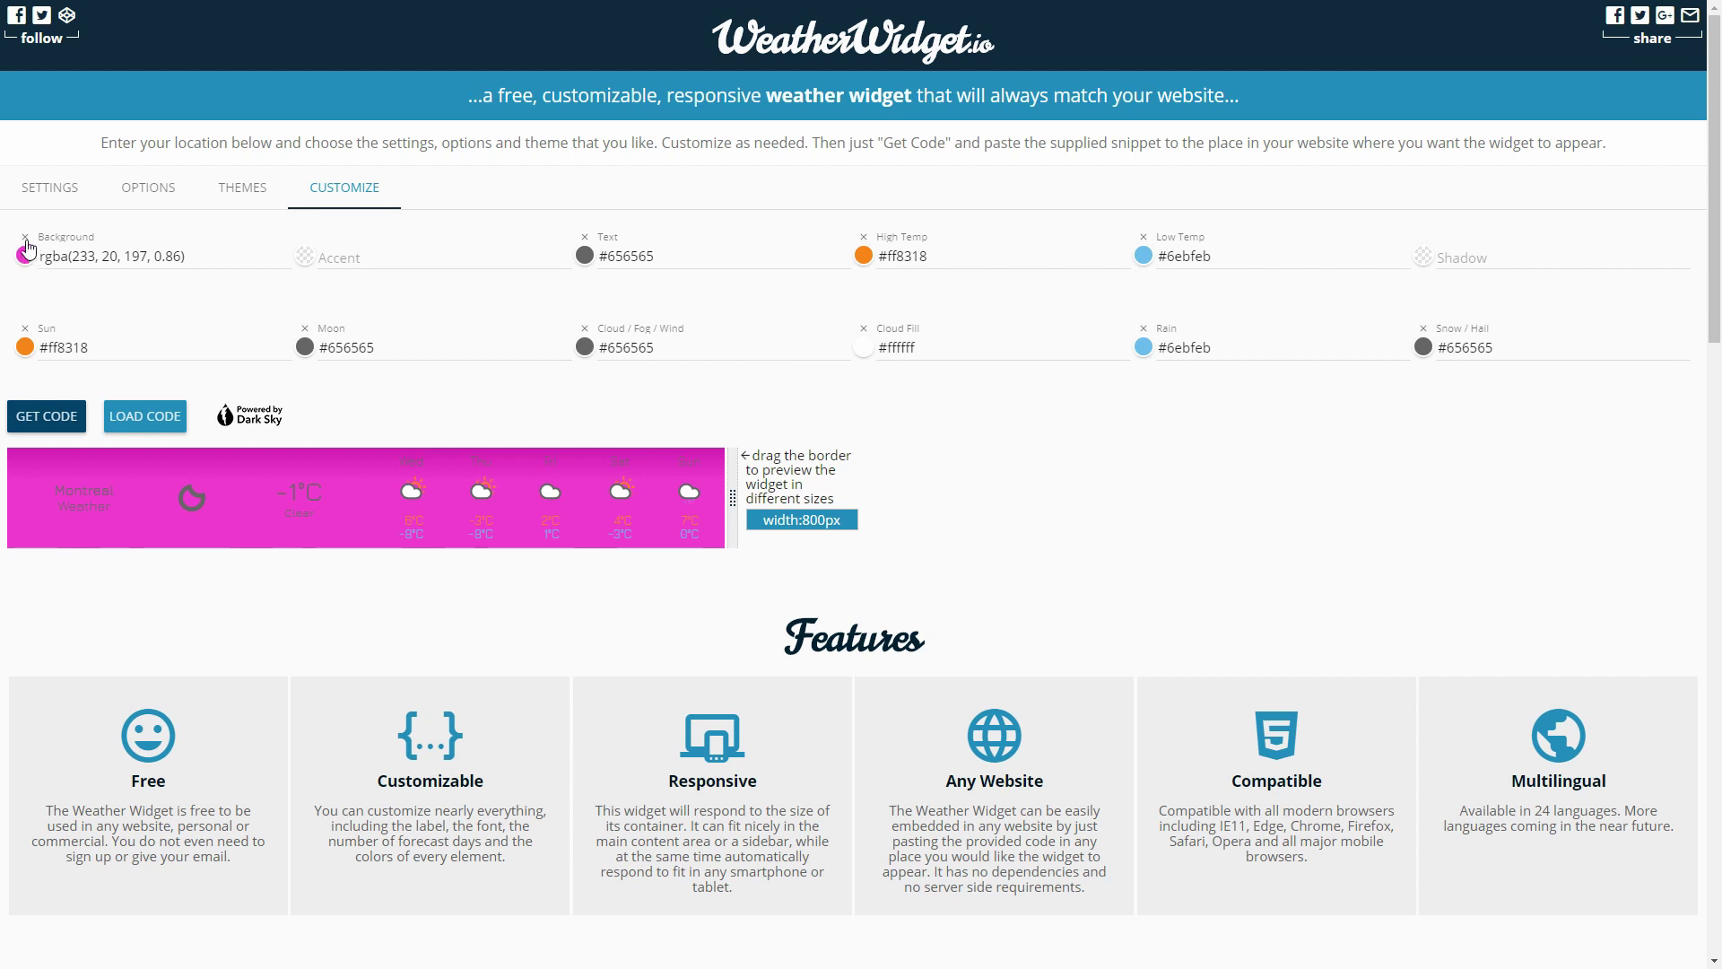
- Clear the widget's Background color and set it to semi-transparent white, rgba(255, 255, 255, 0.87)
{"action": "left_click", "coordinate": [26, 238]}
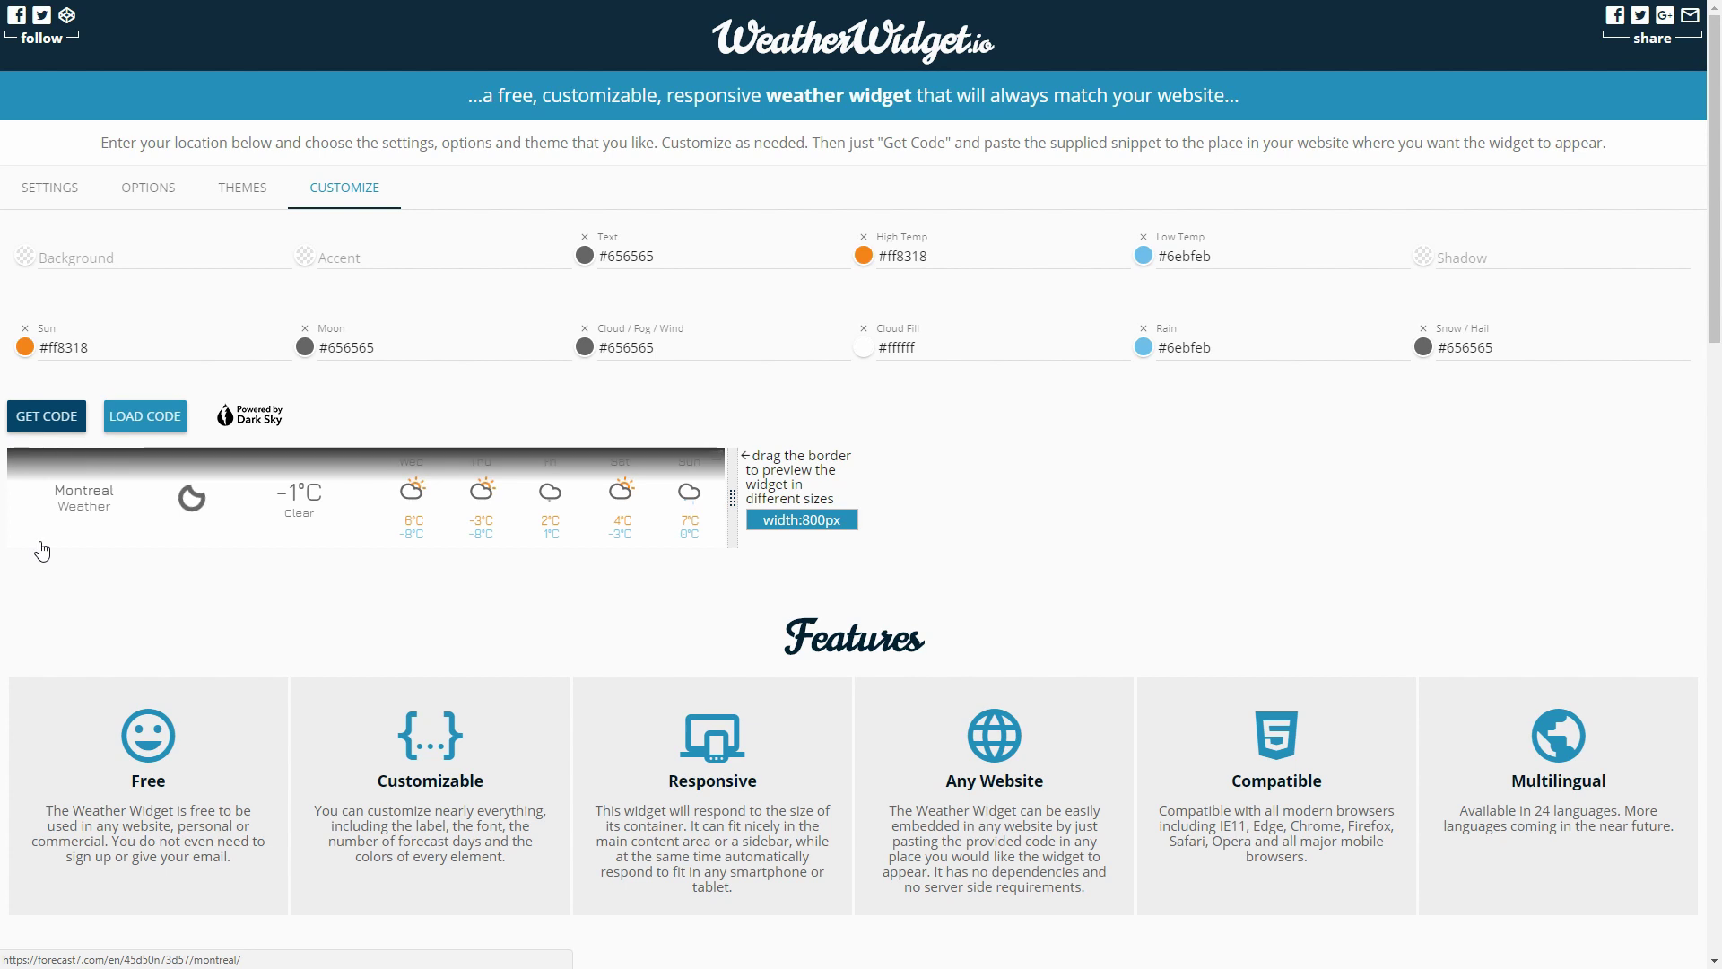
{"action": "left_click", "coordinate": [24, 262]}
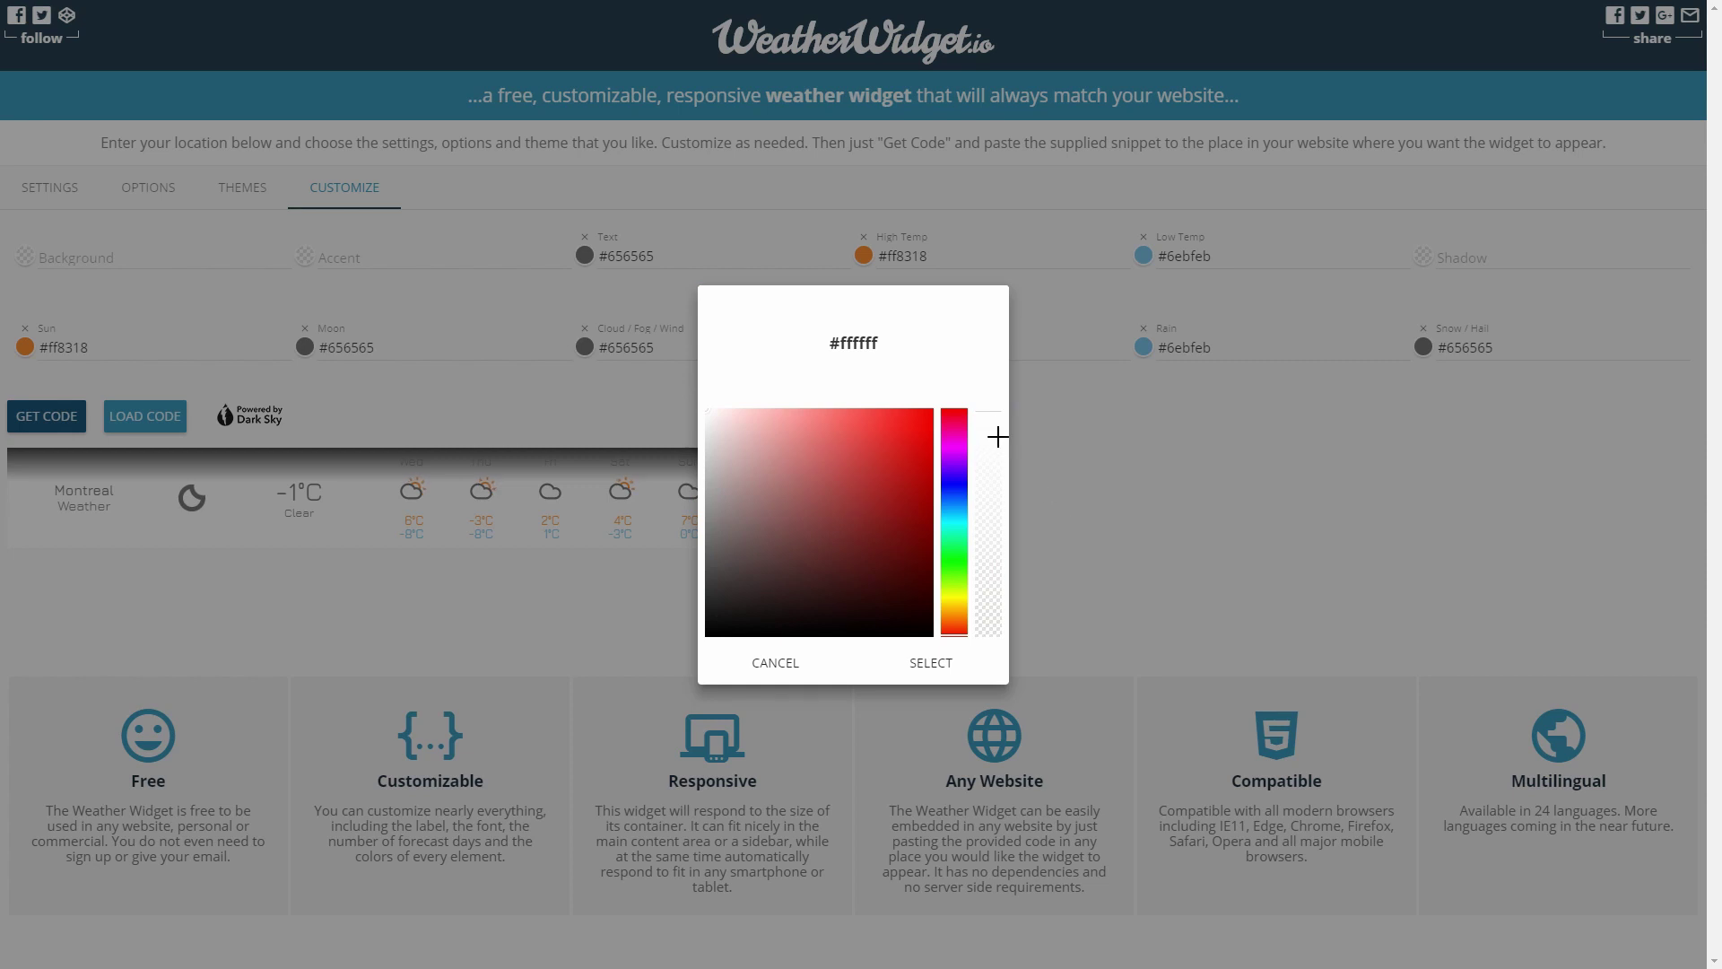
{"action": "left_click", "coordinate": [988, 418]}
{"action": "left_click_drag", "start_coordinate": [987, 418], "coordinate": [989, 439]}
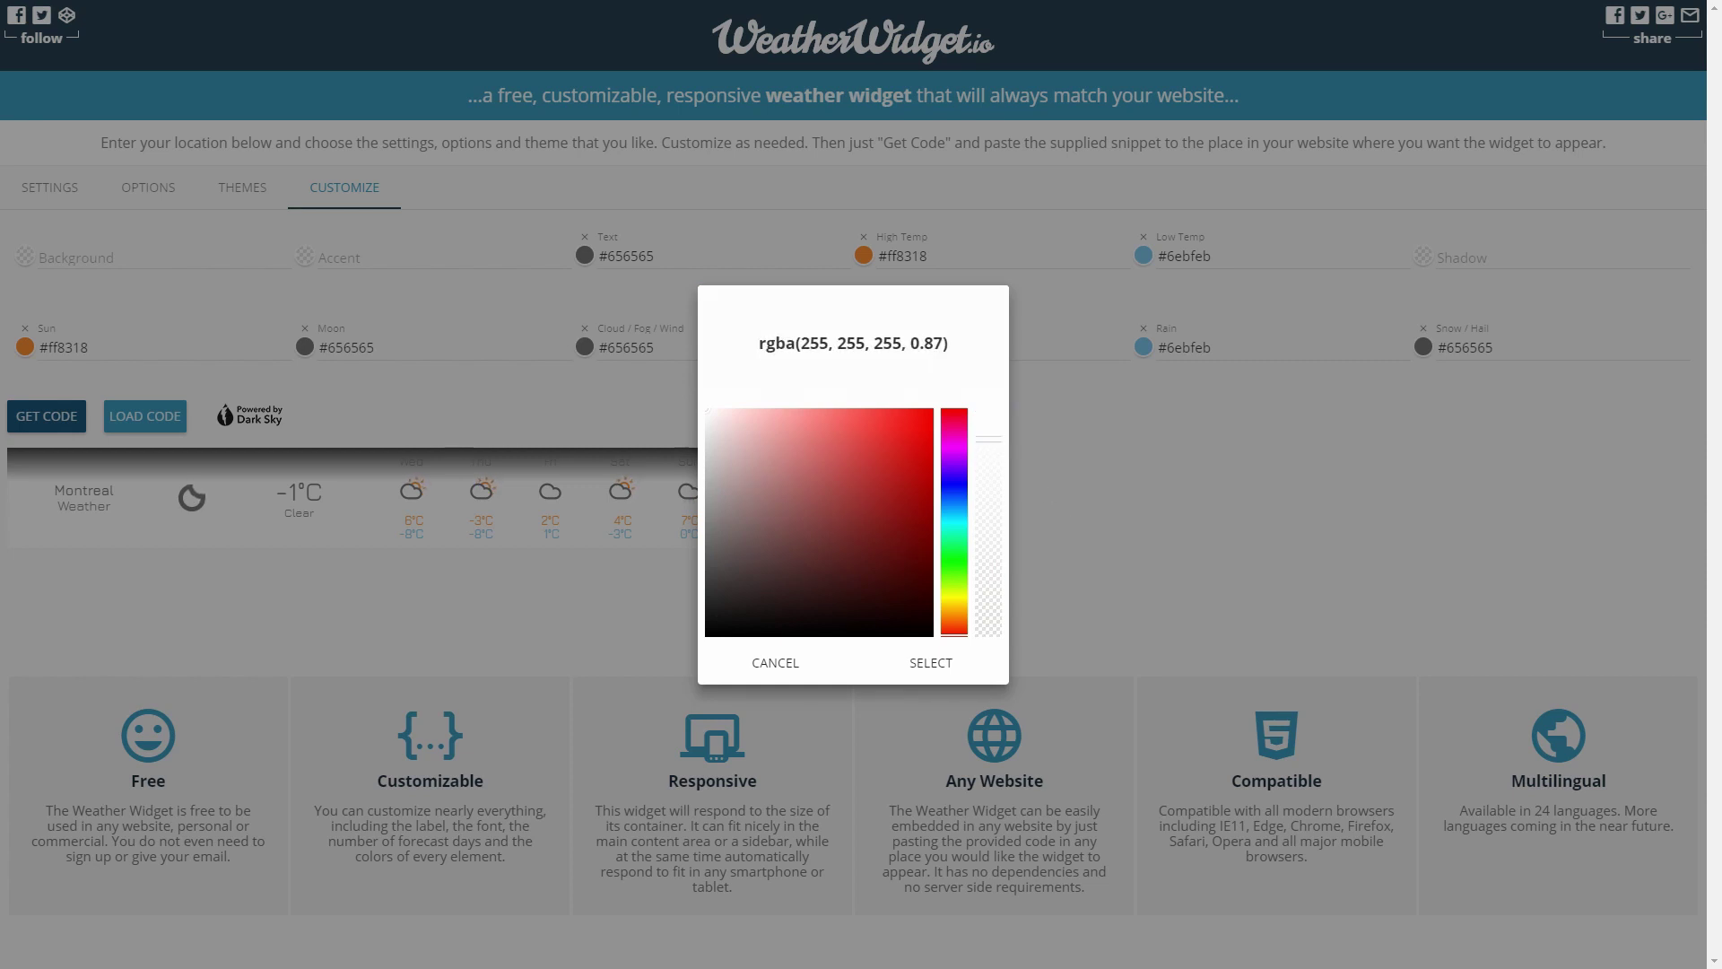
{"action": "left_click", "coordinate": [957, 672]}
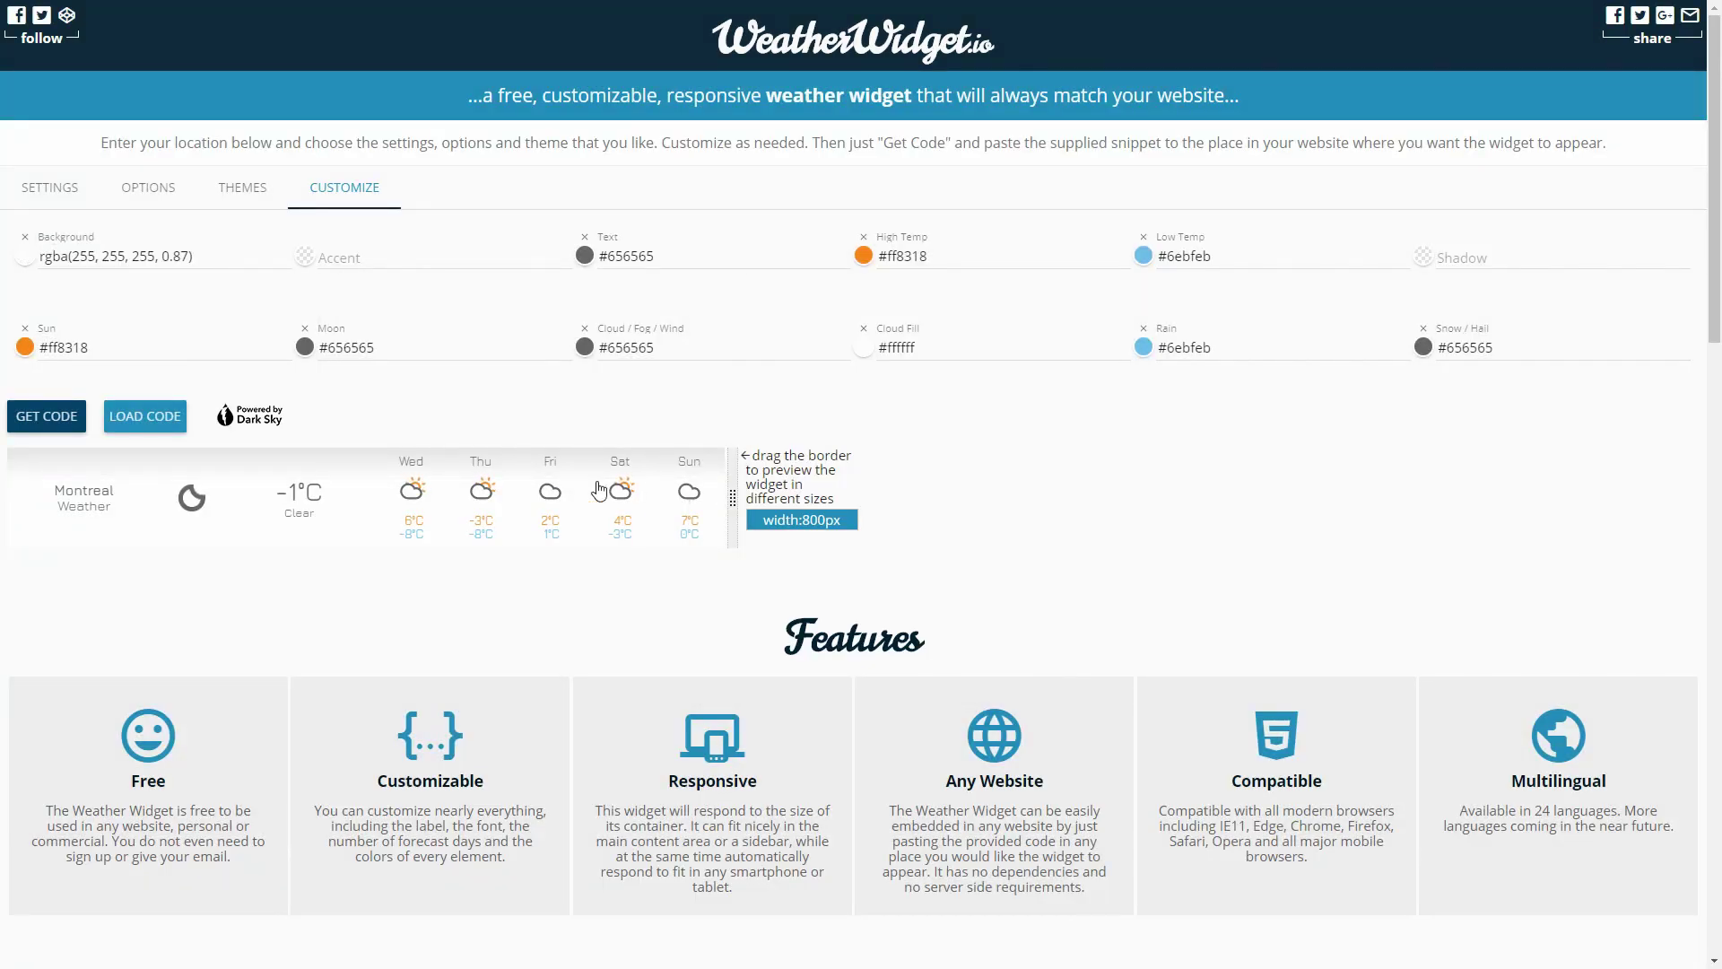
- Lower the white background's opacity to 0.75 in the widget's custom colors
{"action": "left_click", "coordinate": [26, 262]}
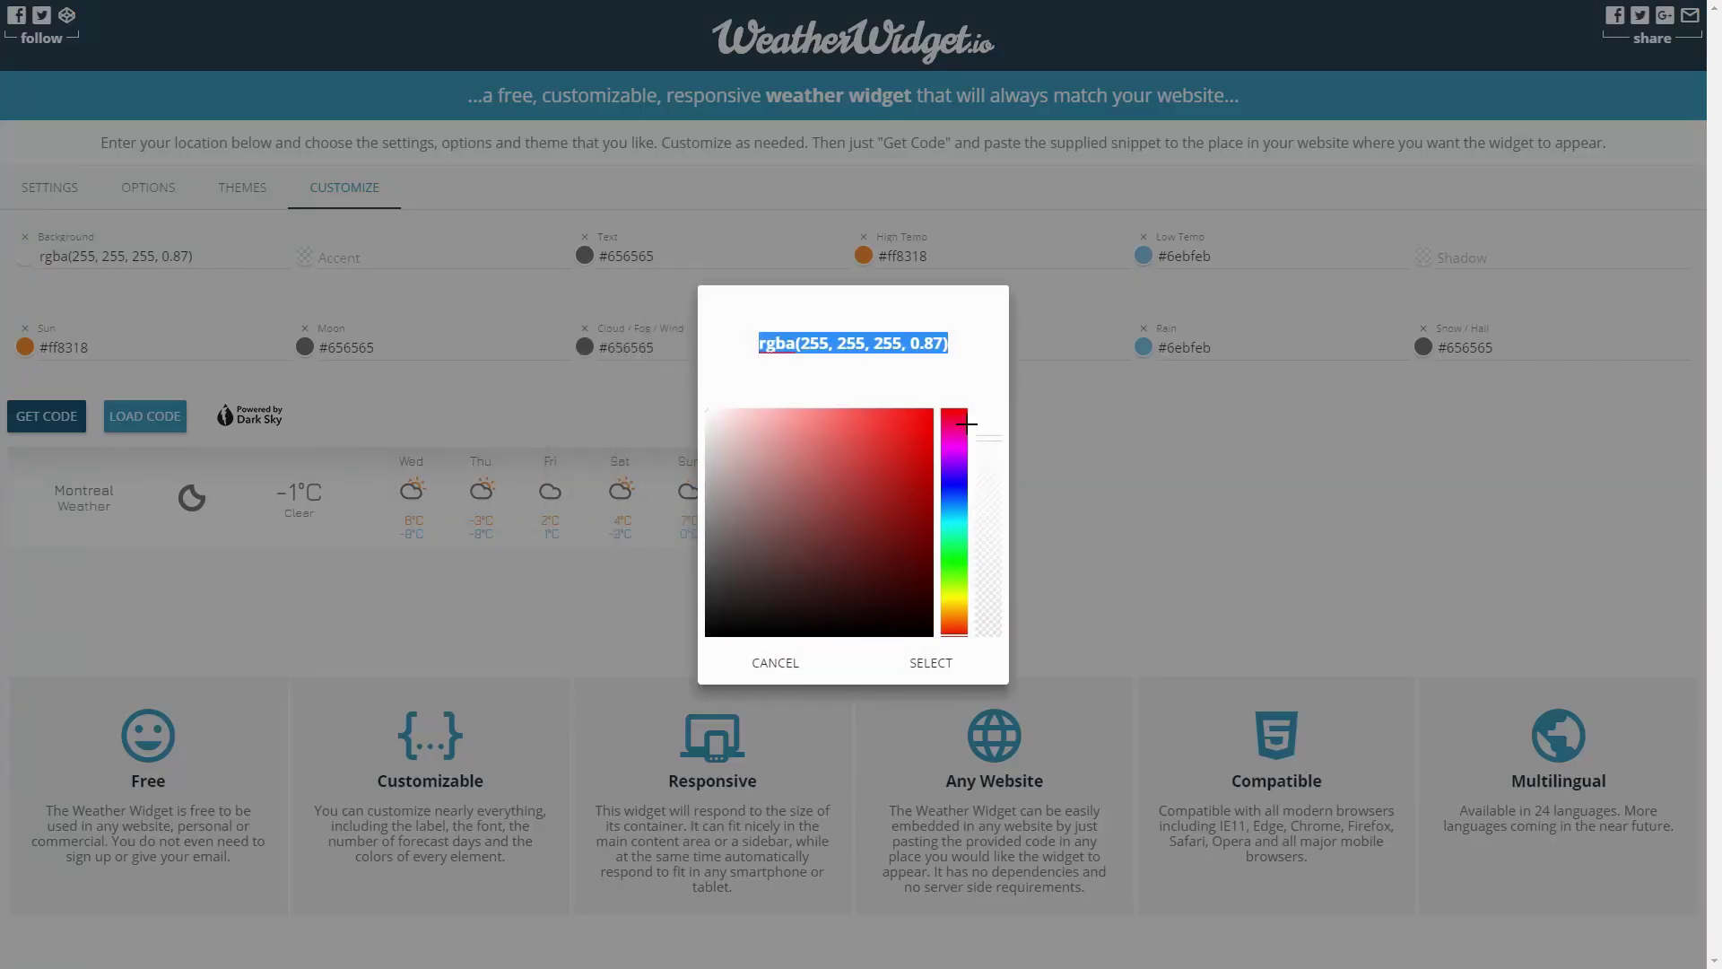
{"action": "left_click_drag", "start_coordinate": [987, 437], "coordinate": [989, 466]}
{"action": "left_click", "coordinate": [966, 669]}
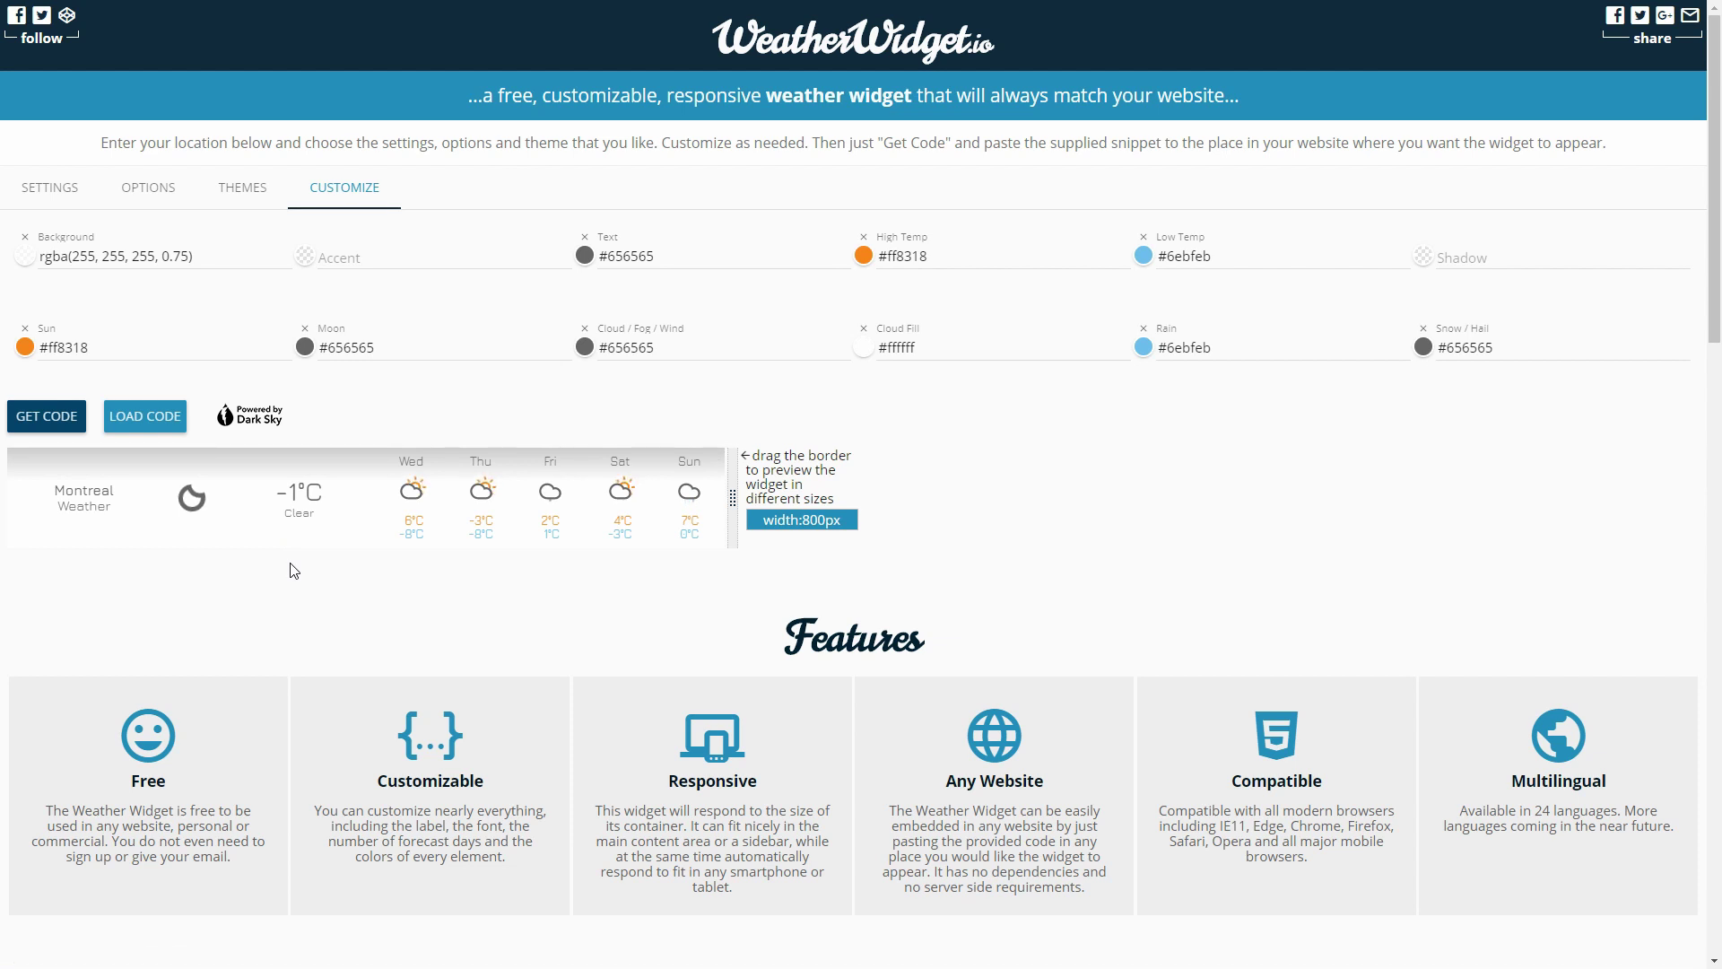
- Apply the Retro Sky theme from the Image themes and show its custom color settings
{"action": "left_click", "coordinate": [237, 191]}
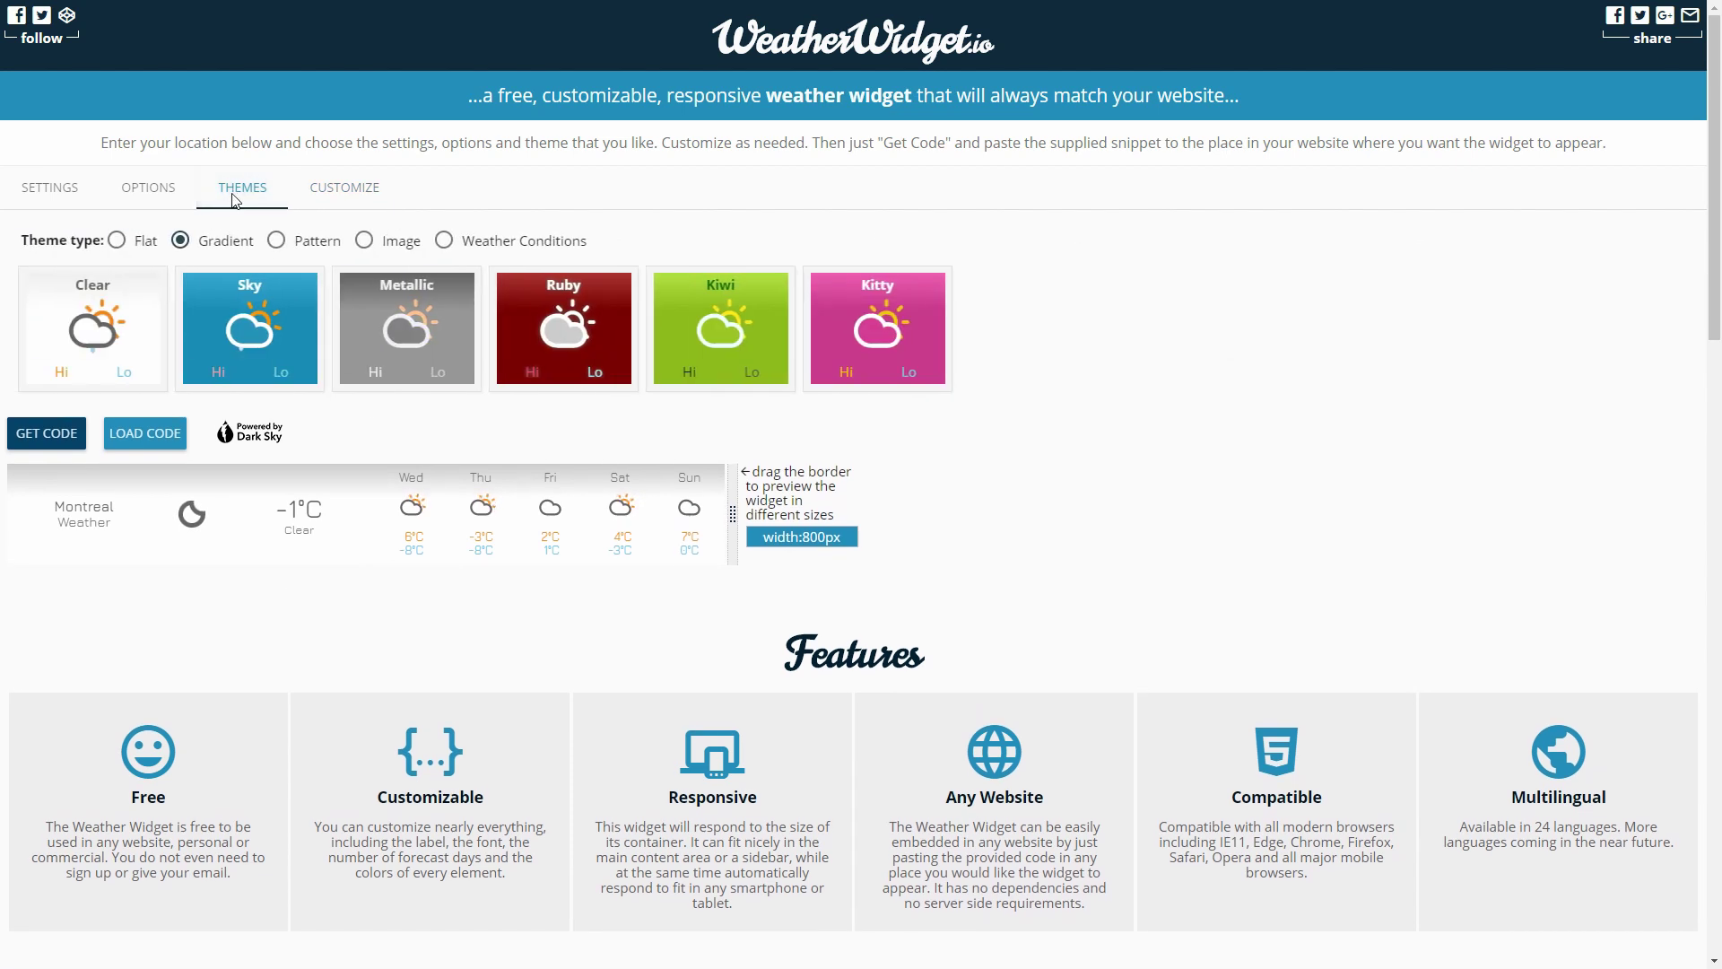
{"action": "left_click", "coordinate": [363, 241]}
{"action": "left_click", "coordinate": [117, 332]}
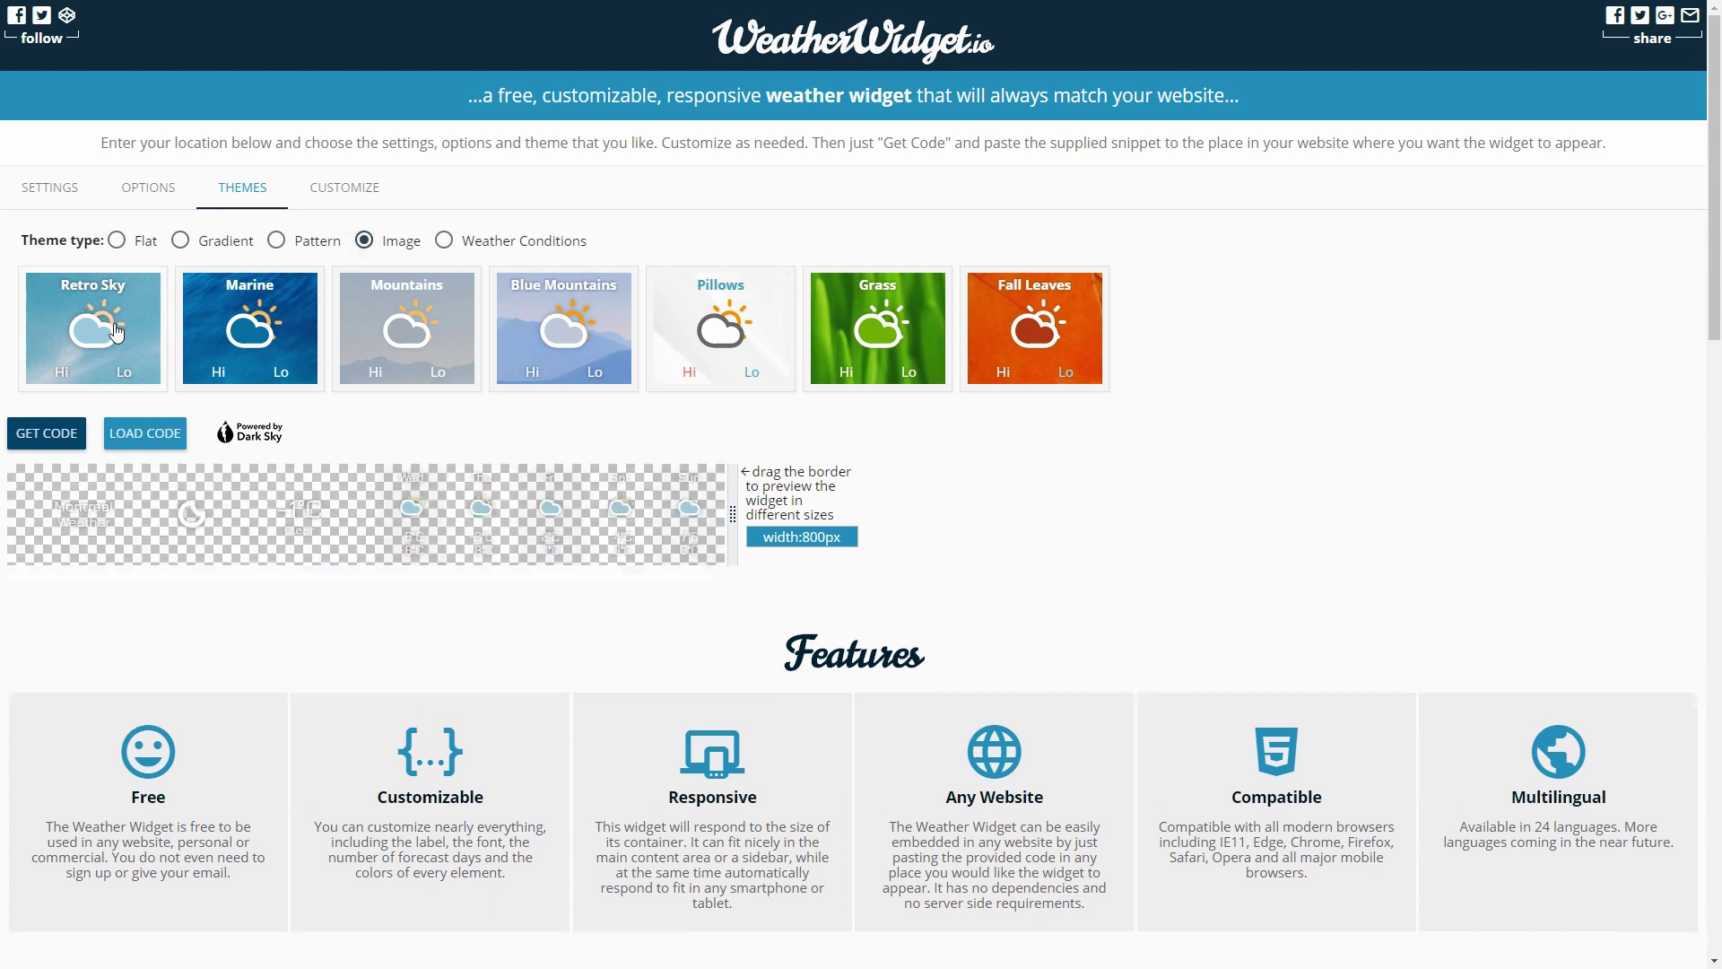
{"action": "left_click", "coordinate": [346, 190]}
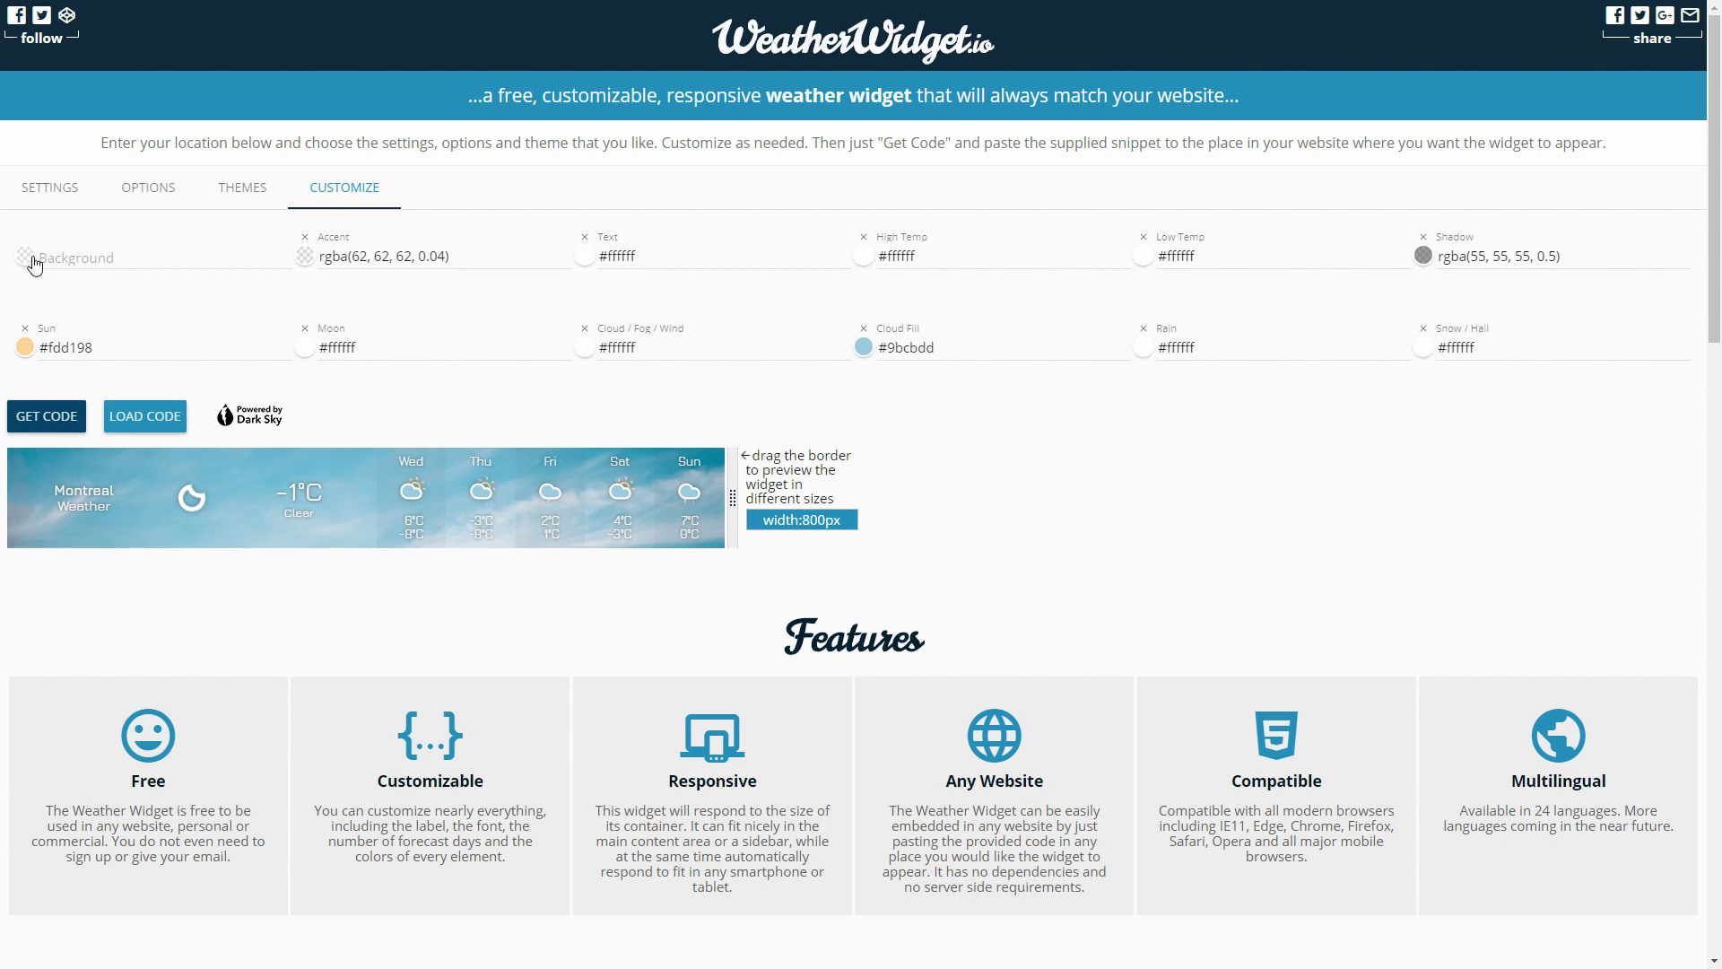
- Set the Background color of the Retro Sky widget to solid red, #ff0000
{"action": "left_click", "coordinate": [40, 257]}
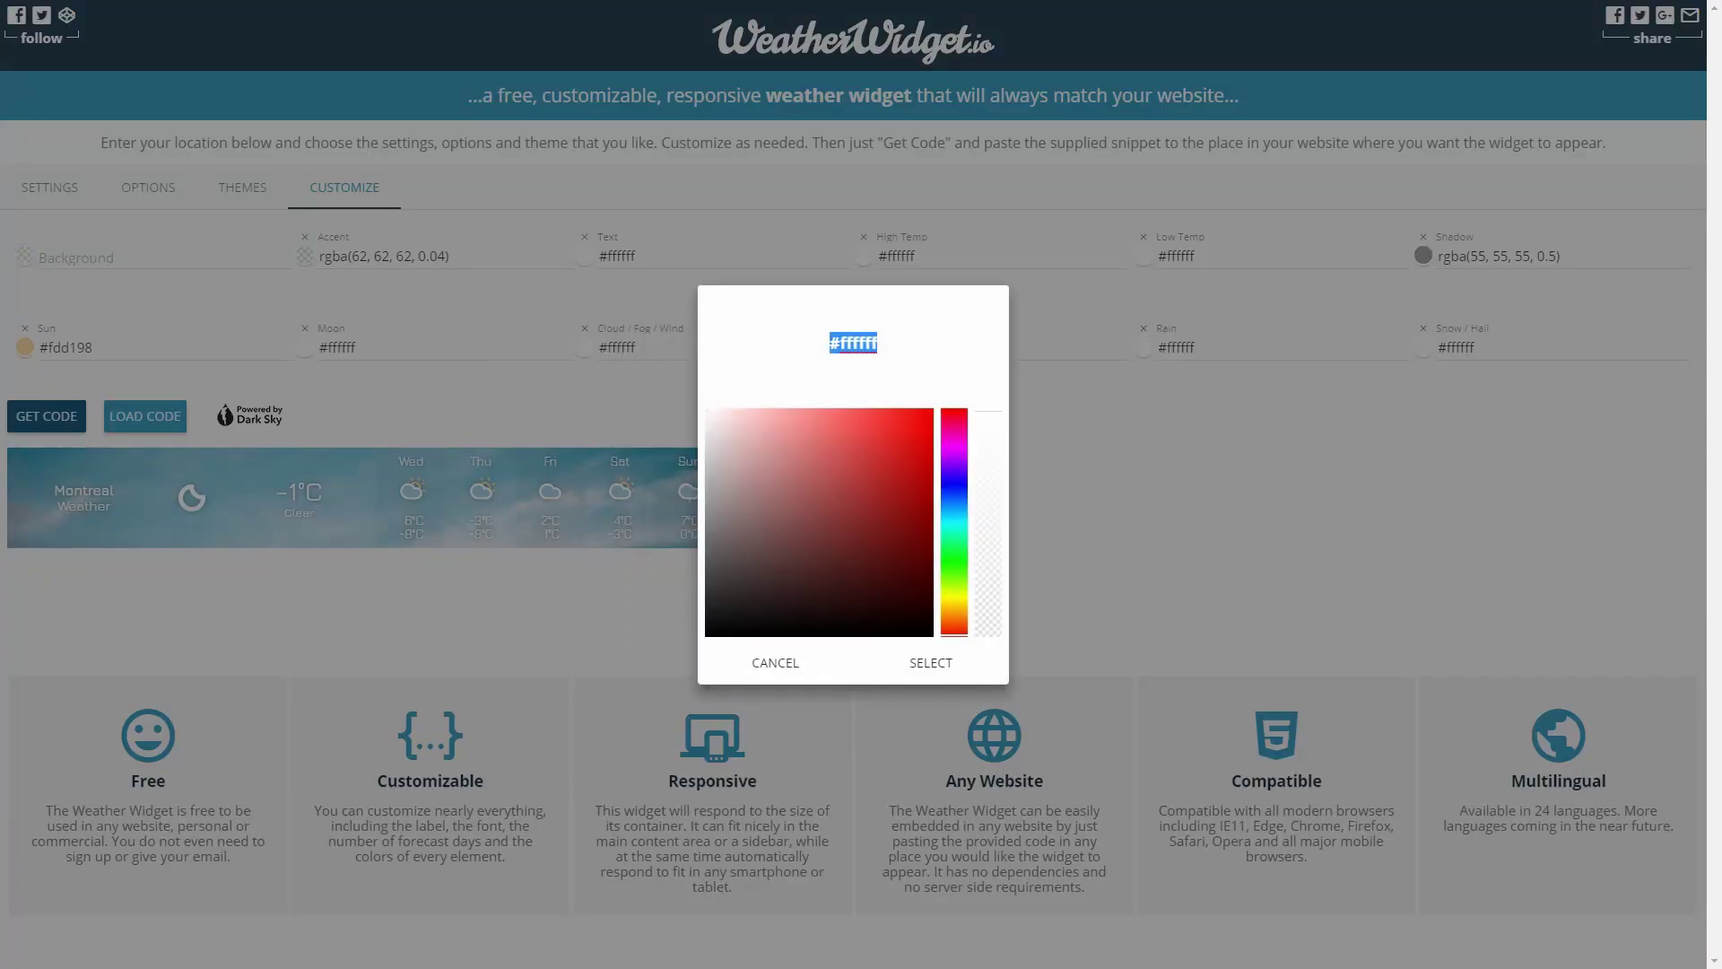
{"action": "left_click", "coordinate": [931, 411]}
{"action": "left_click", "coordinate": [965, 665]}
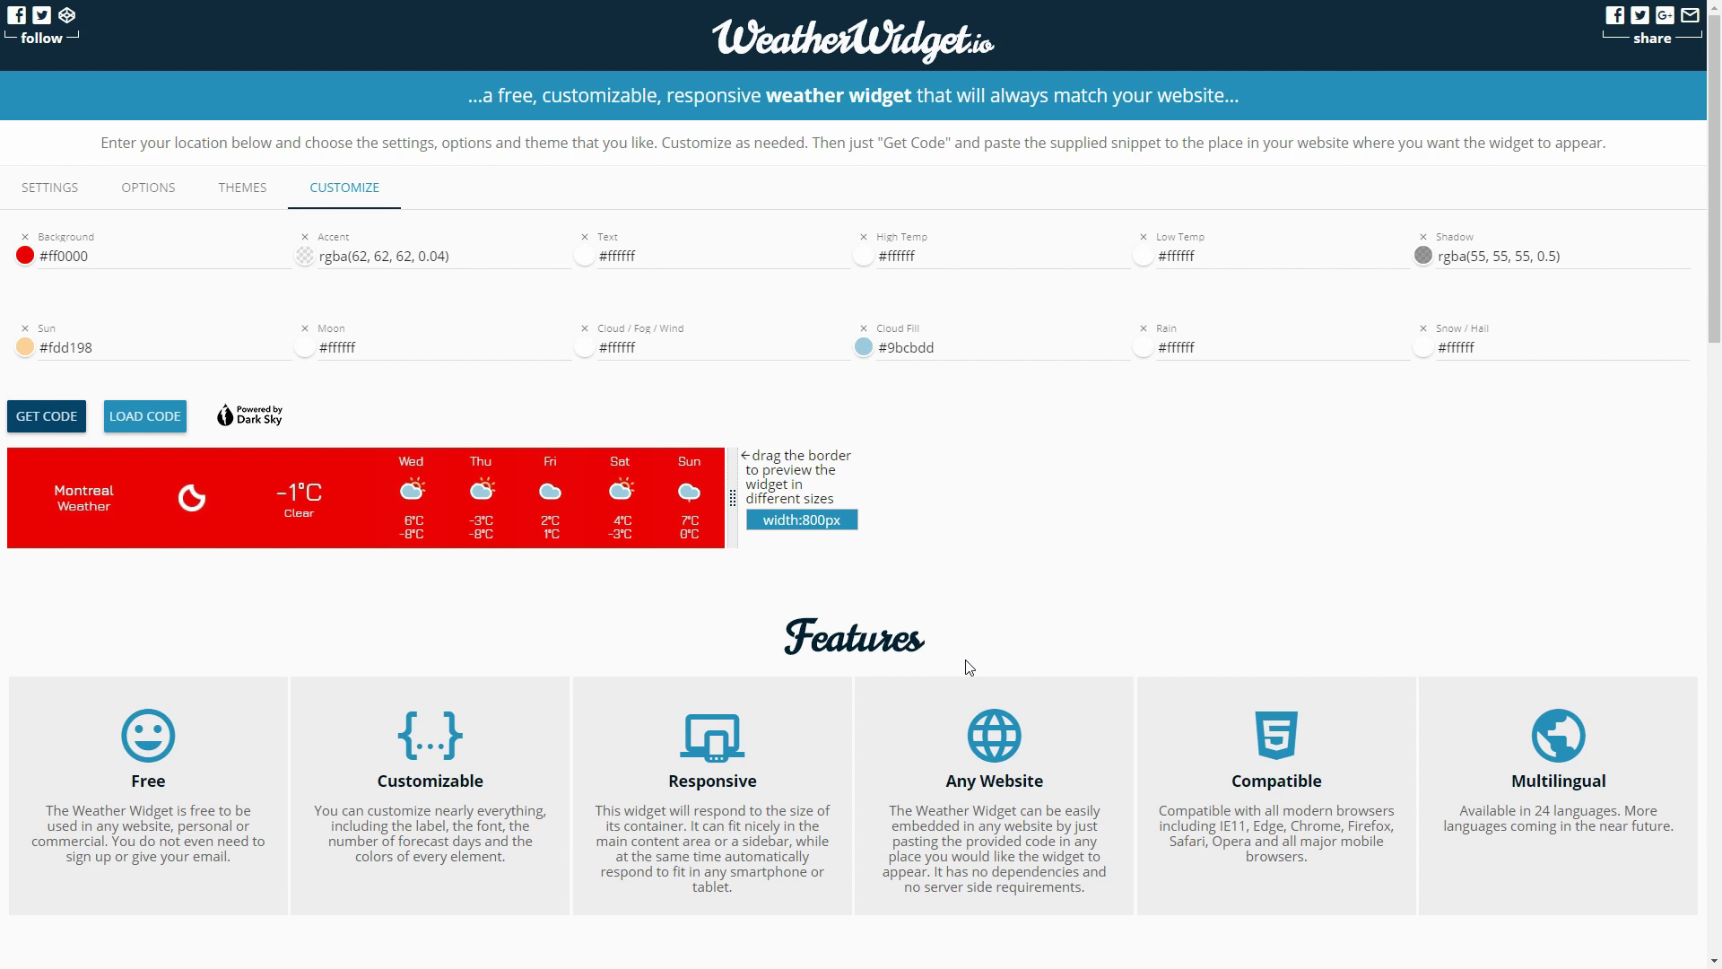
- Reduce the red background's opacity to 0.26 so it tints the sky image
{"action": "left_click", "coordinate": [25, 258]}
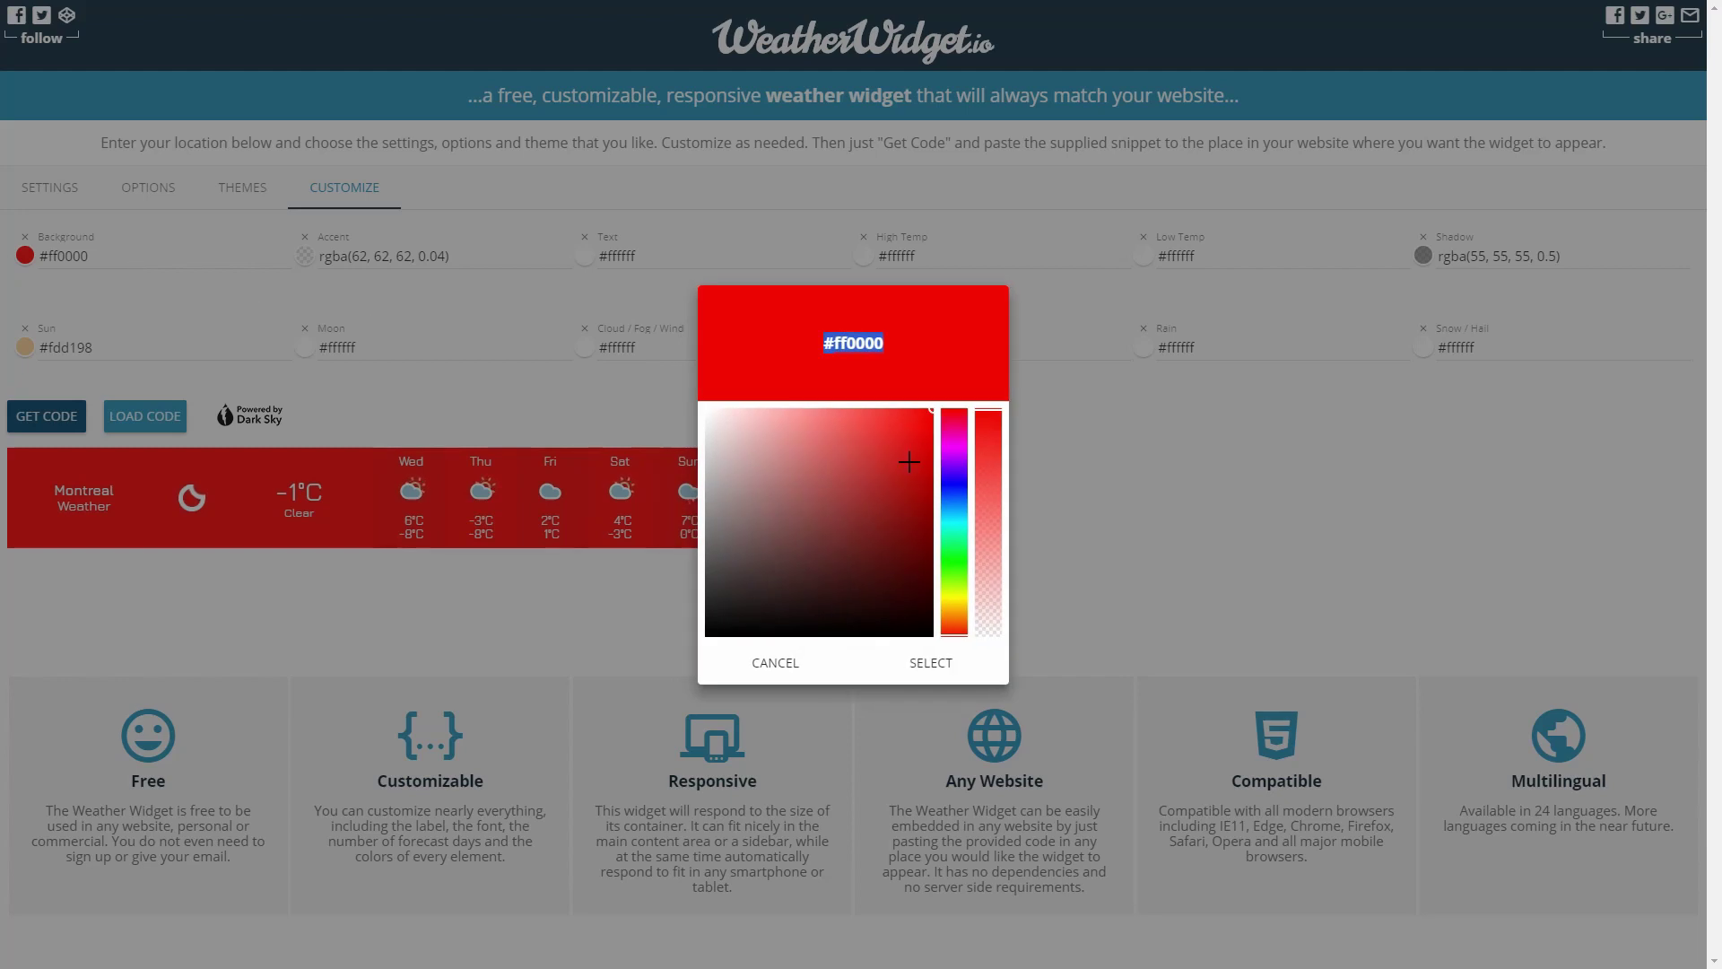
{"action": "left_click_drag", "start_coordinate": [988, 483], "coordinate": [987, 576]}
{"action": "left_click", "coordinate": [951, 676]}
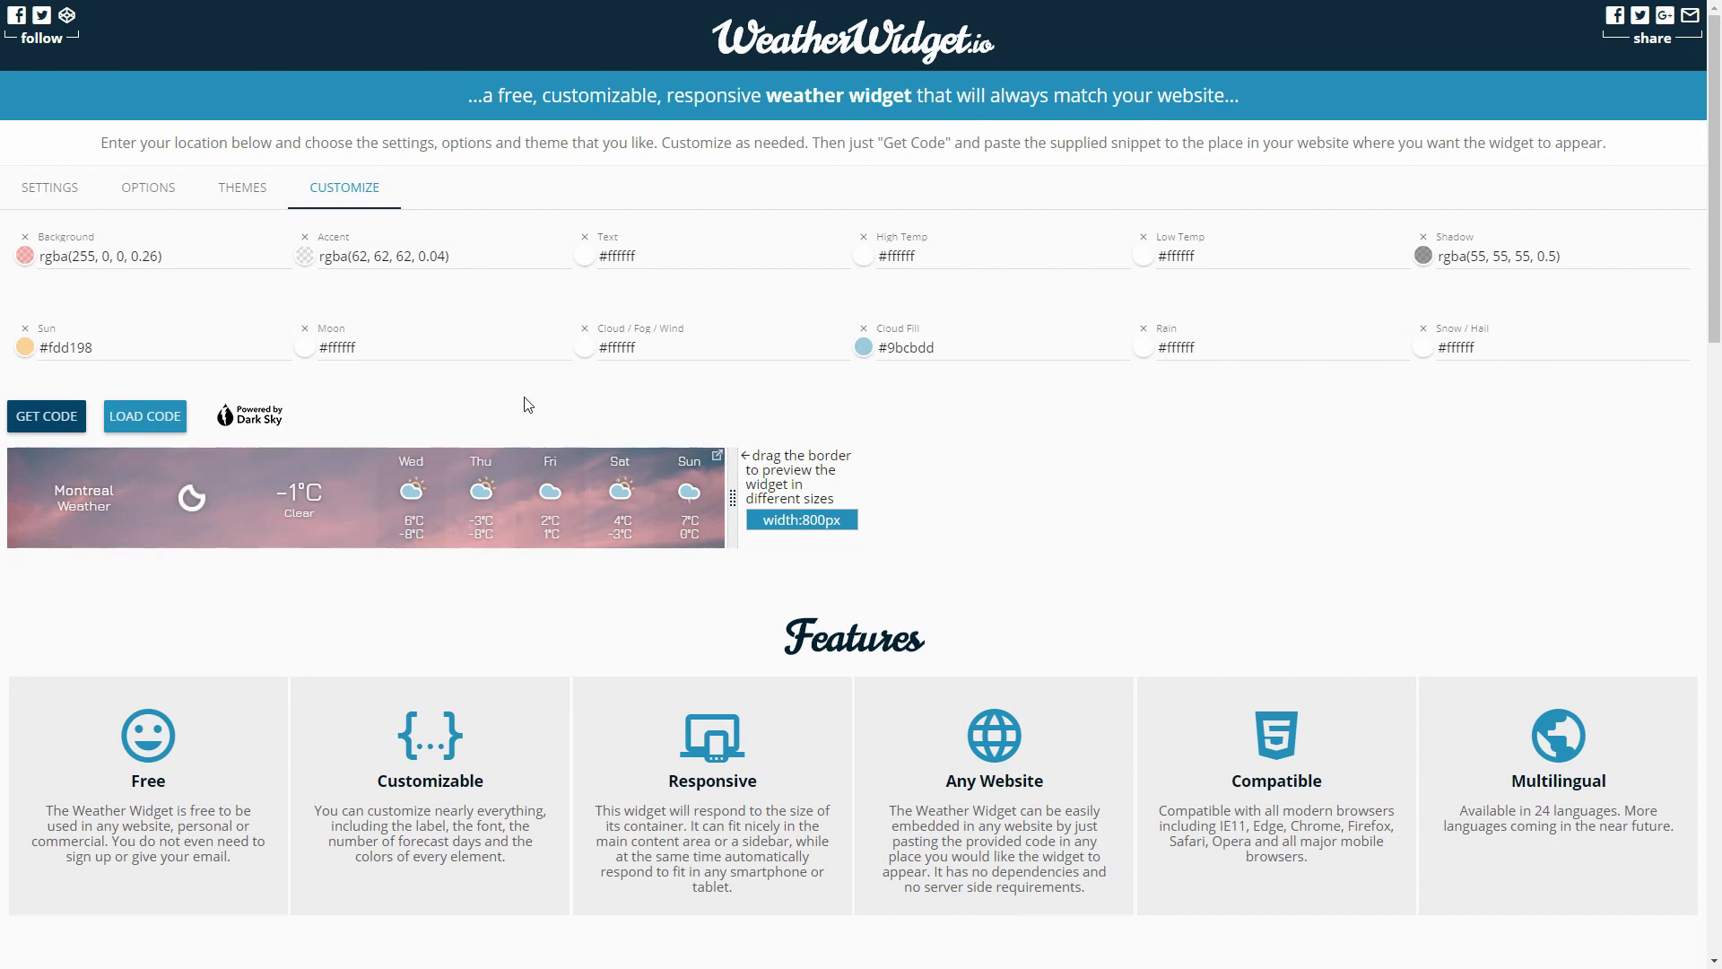
- Change the background tint to the green rgba(1, 204, 96, 0.26), and clear the Background color again
{"action": "left_click", "coordinate": [25, 255]}
{"action": "left_click_drag", "start_coordinate": [957, 546], "coordinate": [955, 542]}
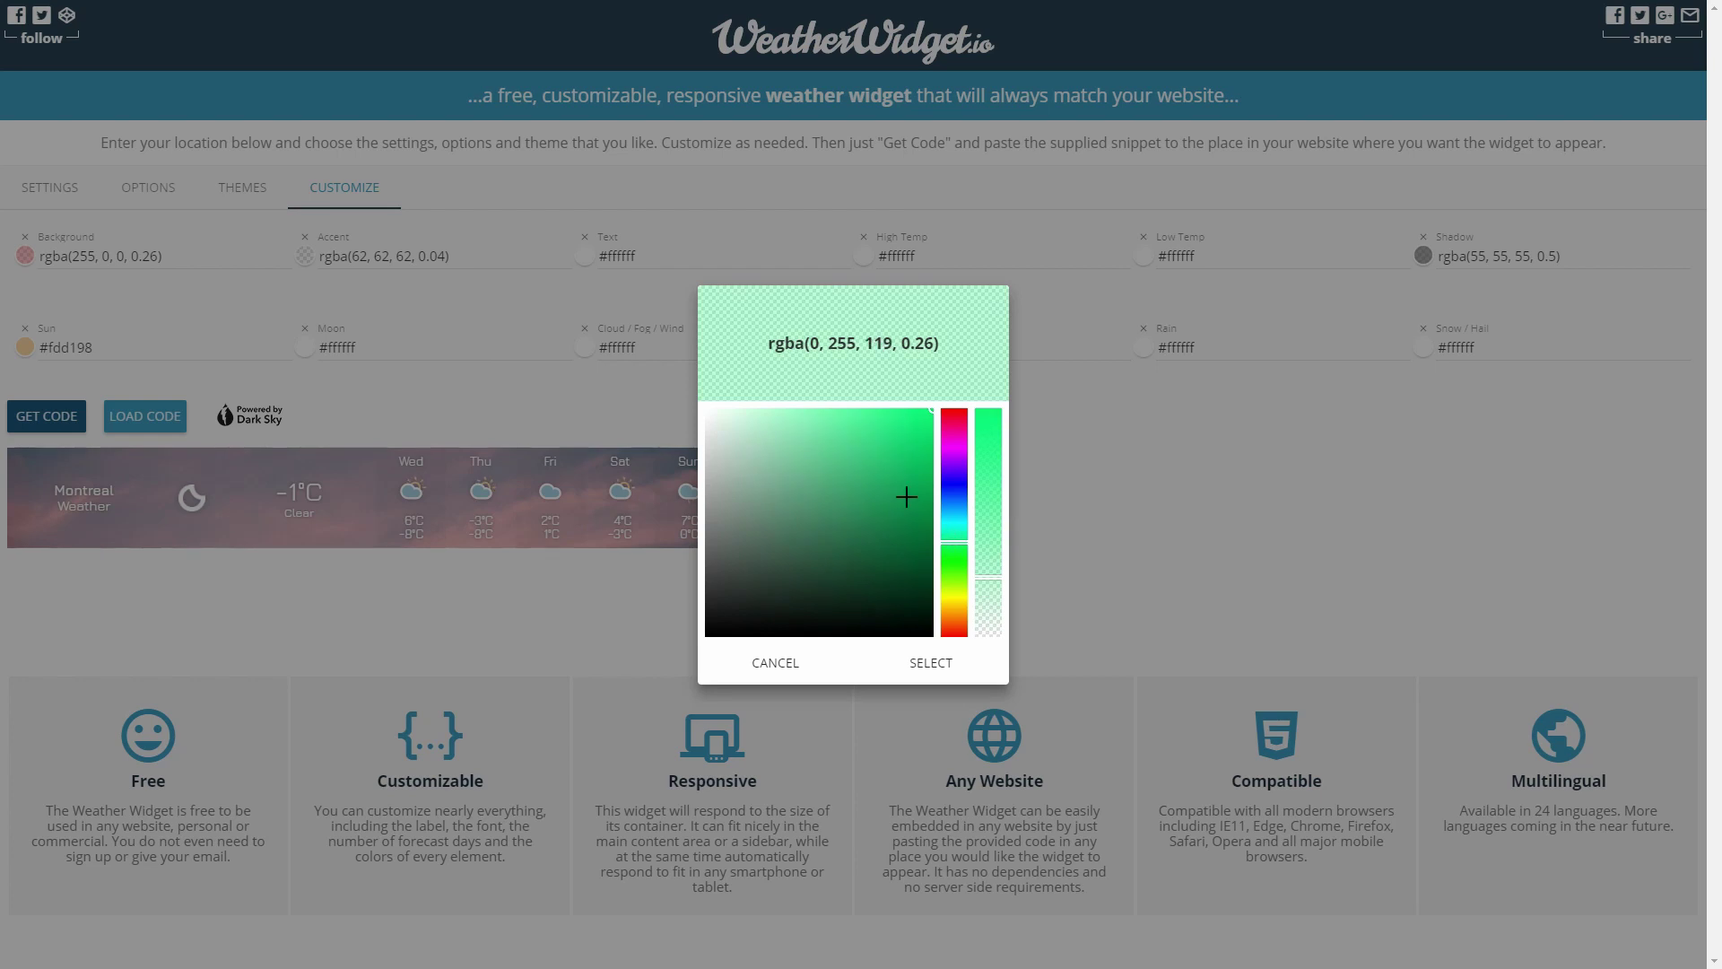
{"action": "left_click_drag", "start_coordinate": [904, 483], "coordinate": [929, 455]}
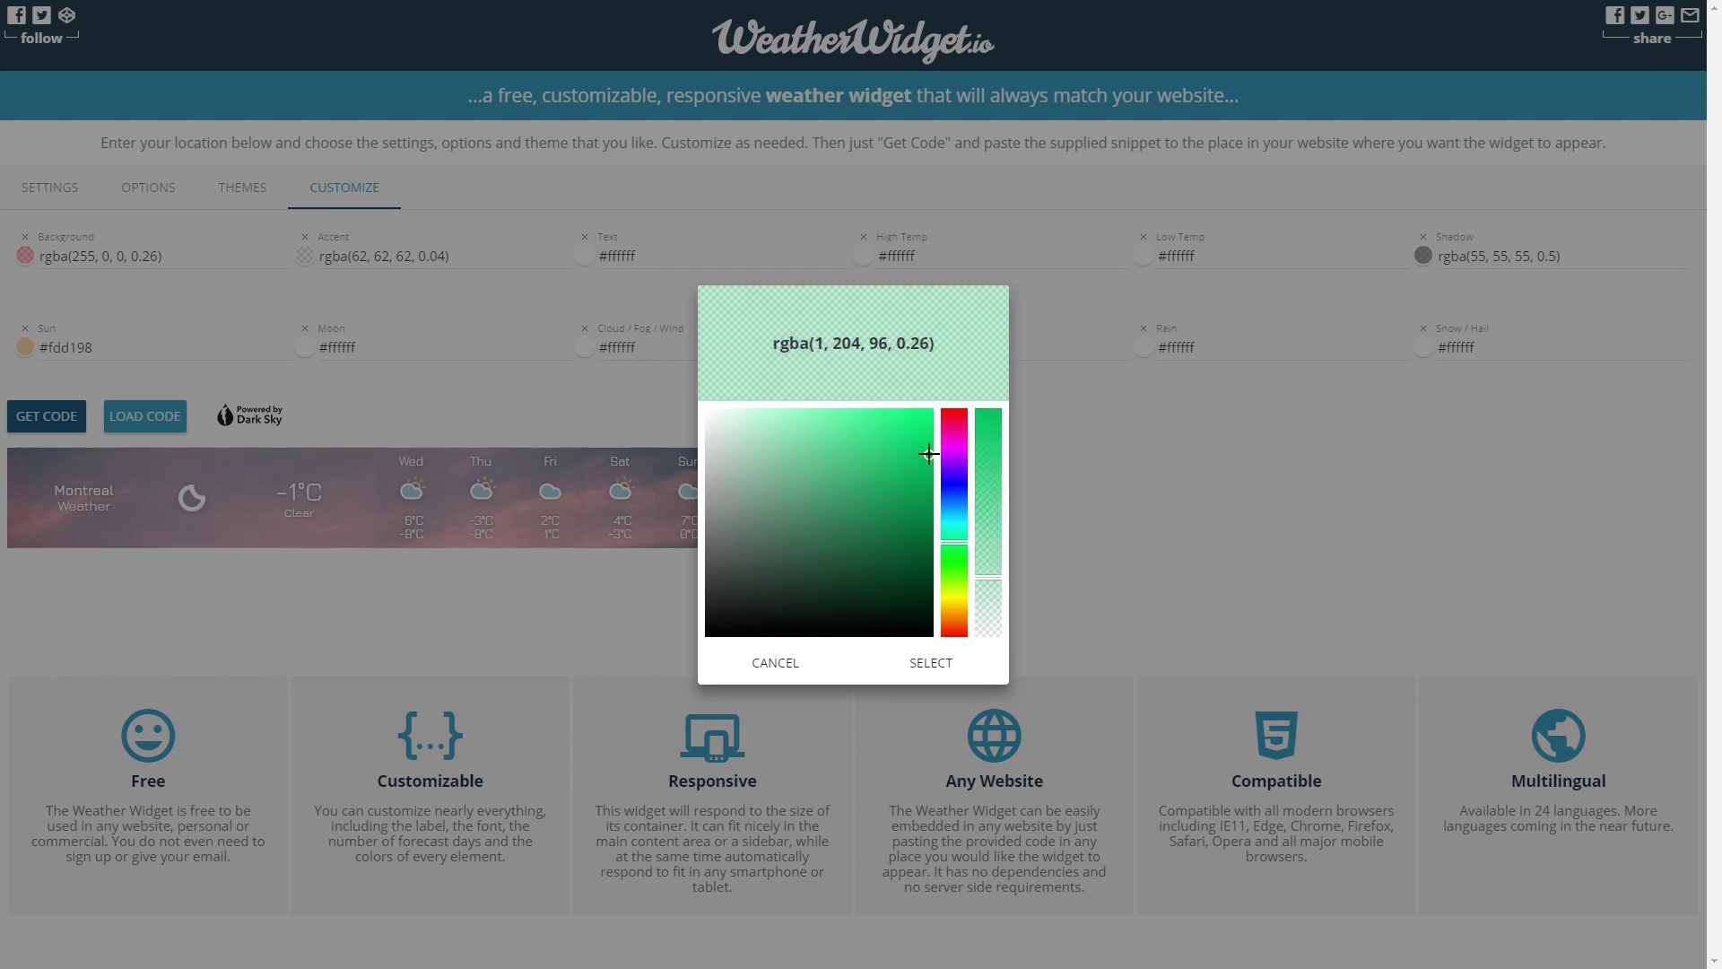
{"action": "left_click", "coordinate": [930, 663]}
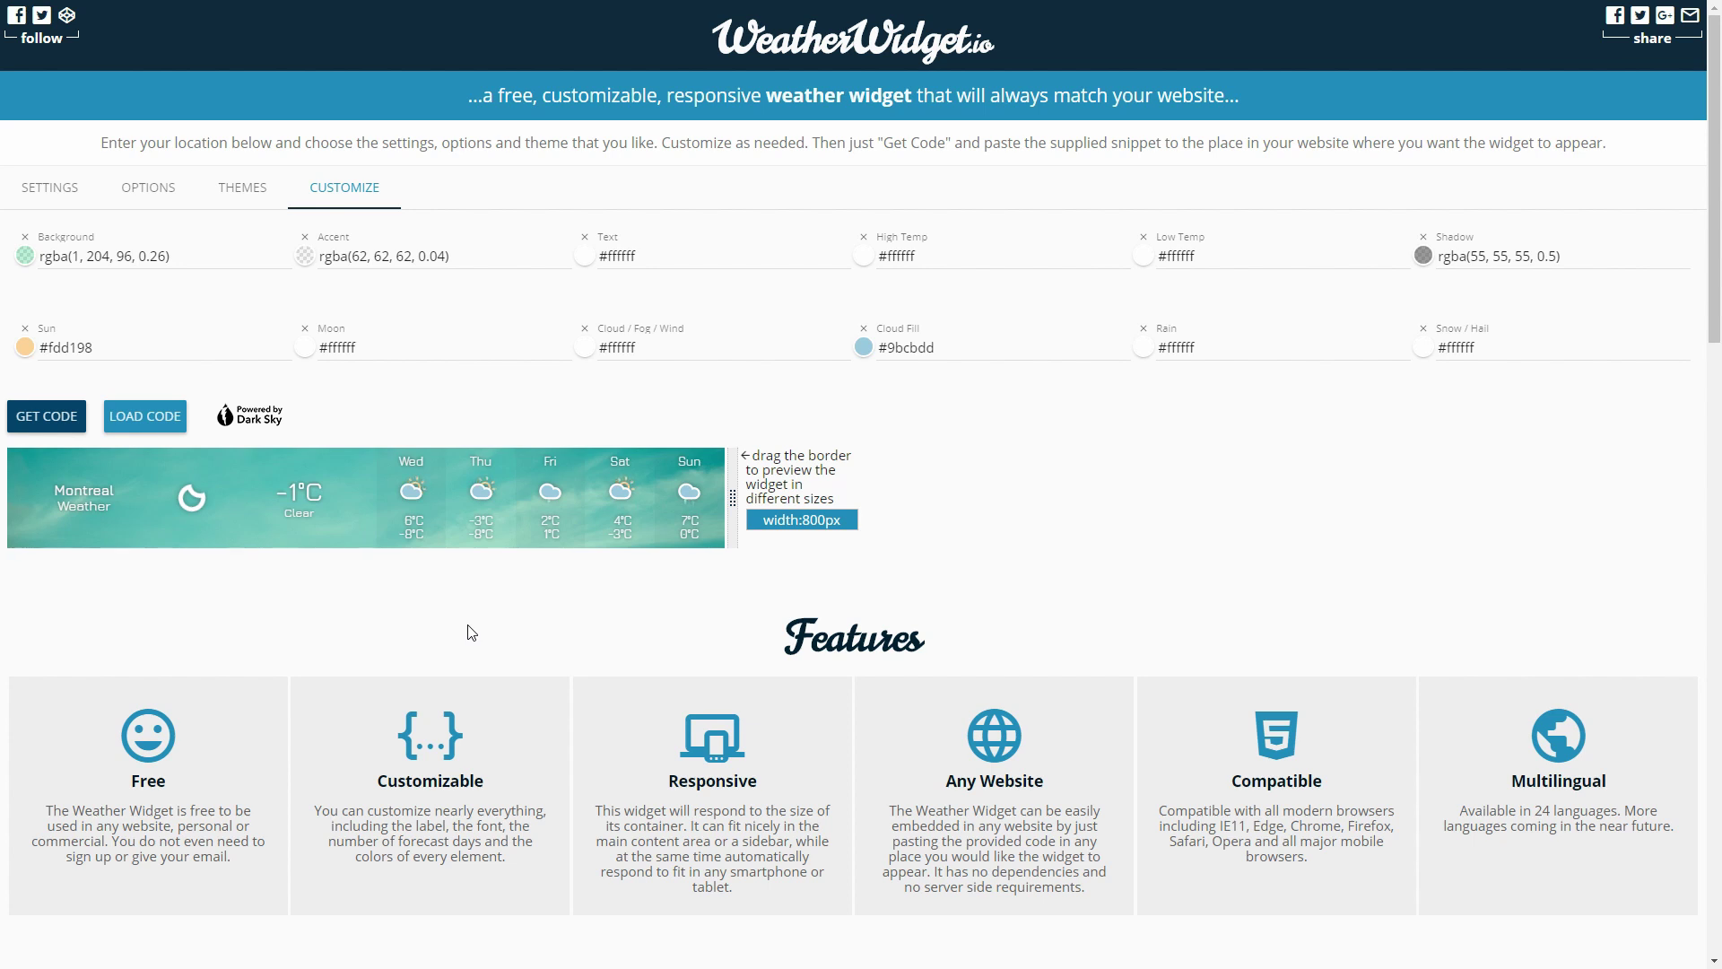
{"action": "left_click", "coordinate": [27, 238]}
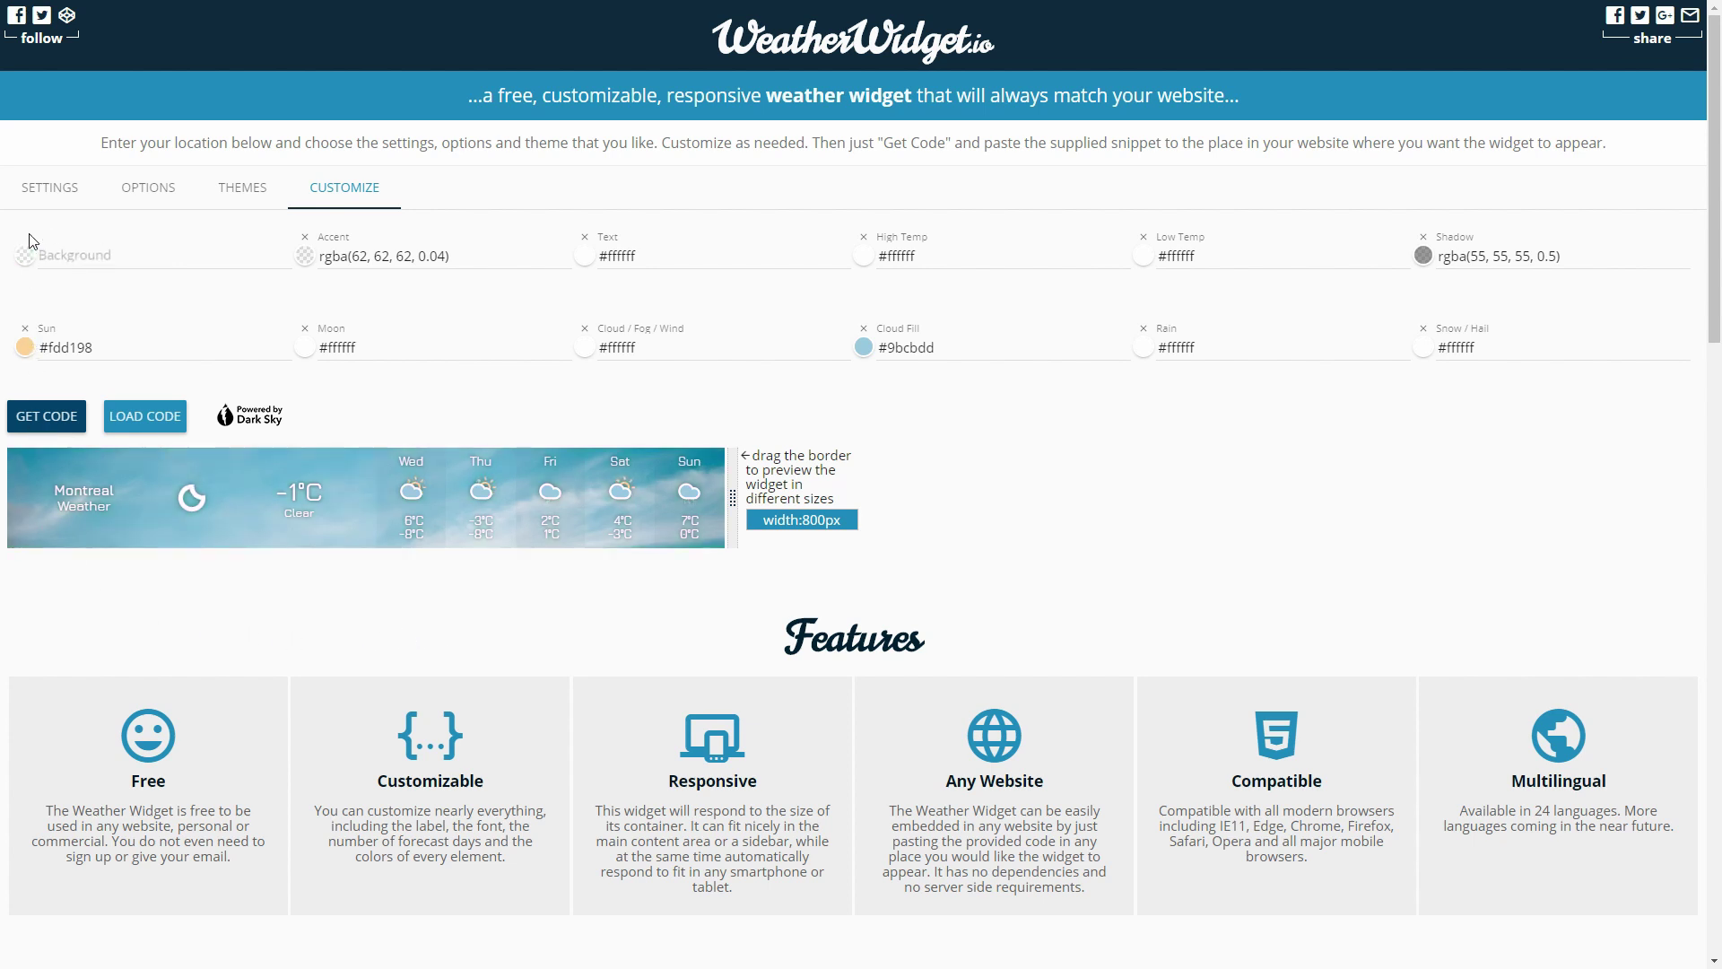